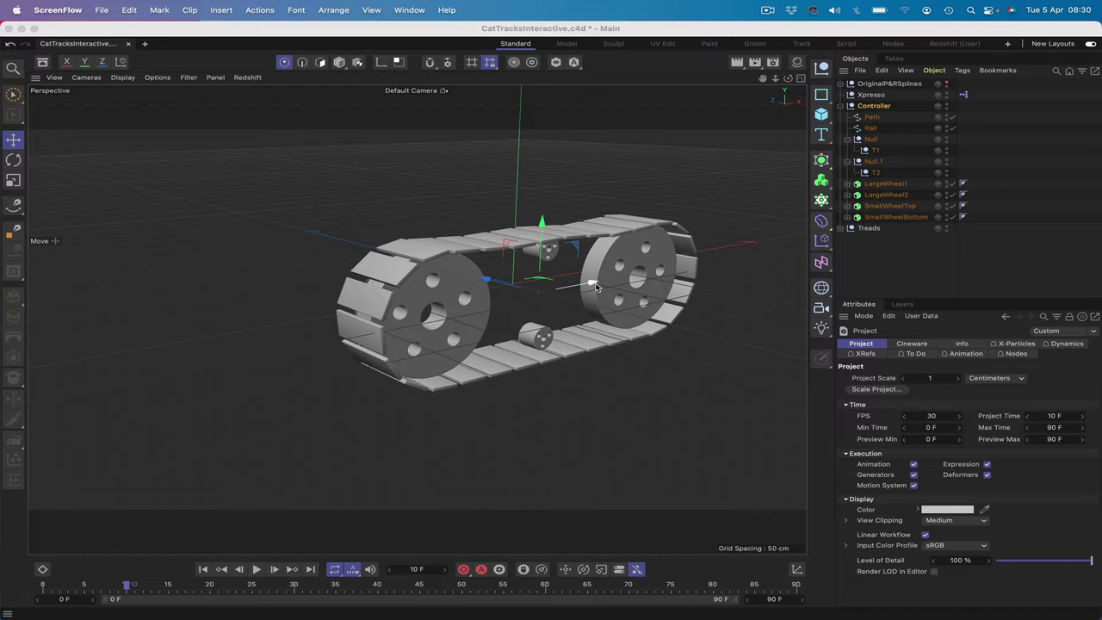
Step: Move the Controller of the finished caterpillar track rig along its axis and back to preview the rolling treads
left_click_drag(592, 284, 529, 314)
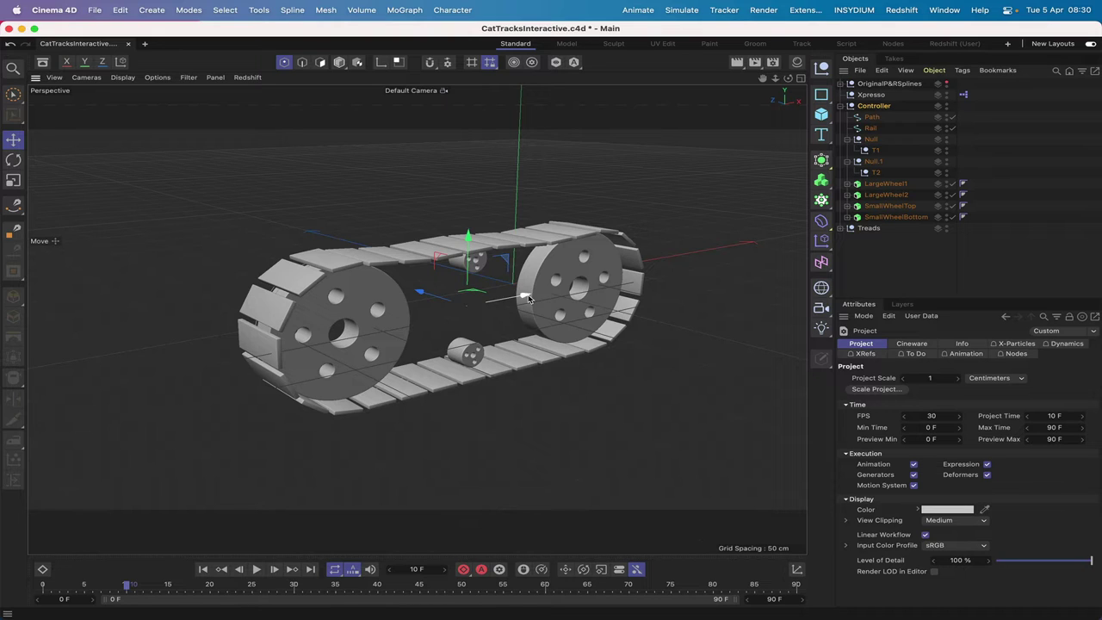
left_click_drag(528, 298, 607, 283)
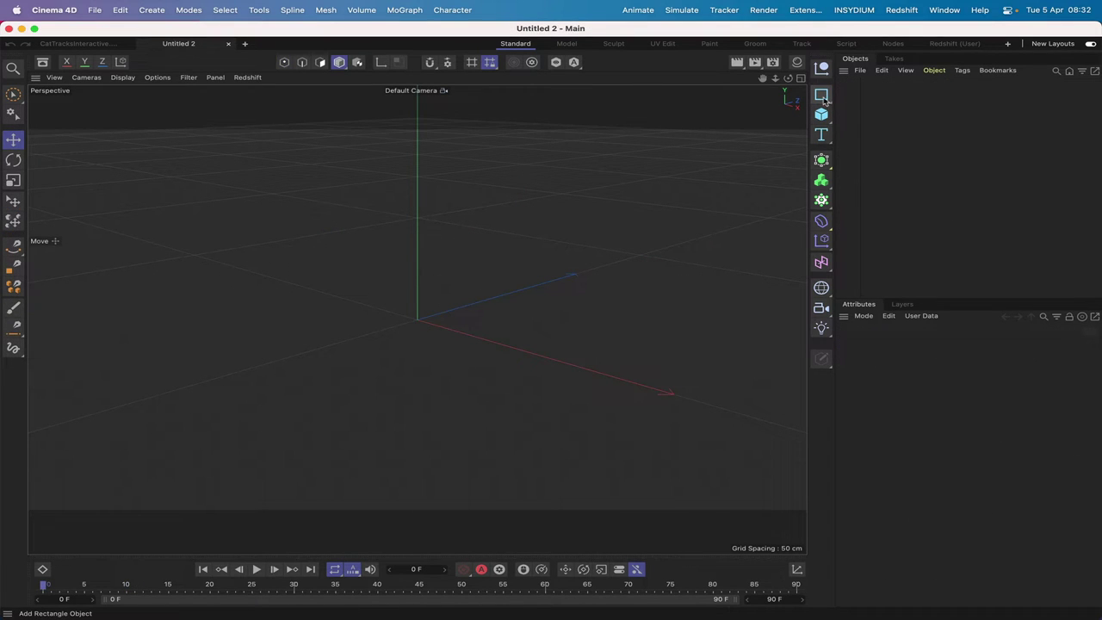
Step: Add a rectangle spline to the new empty project and duplicate it
left_click(822, 97)
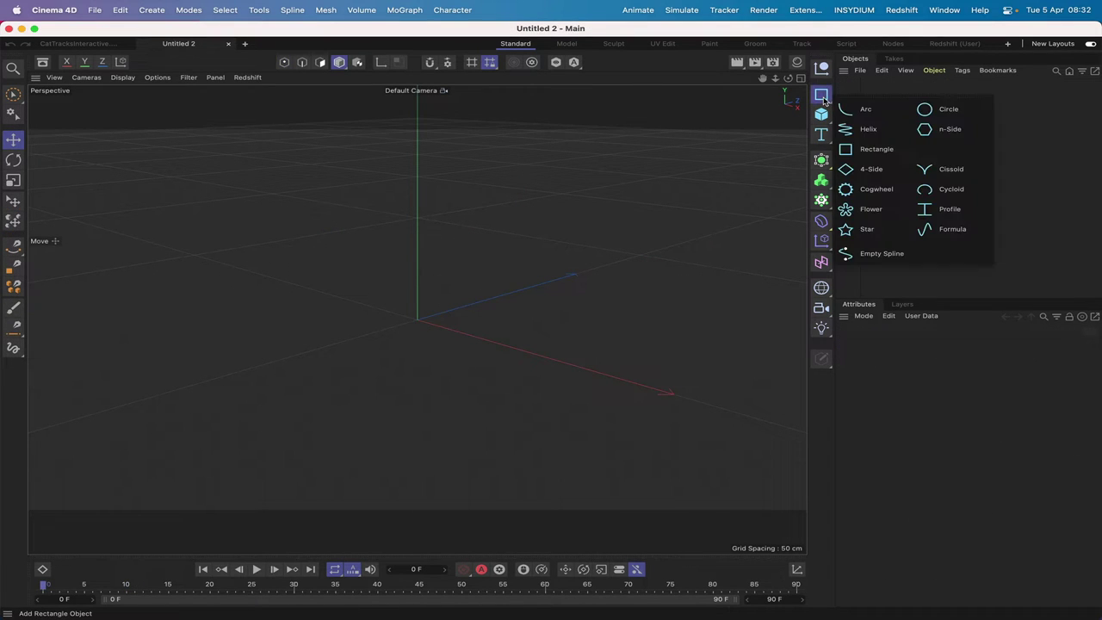
left_click(851, 150)
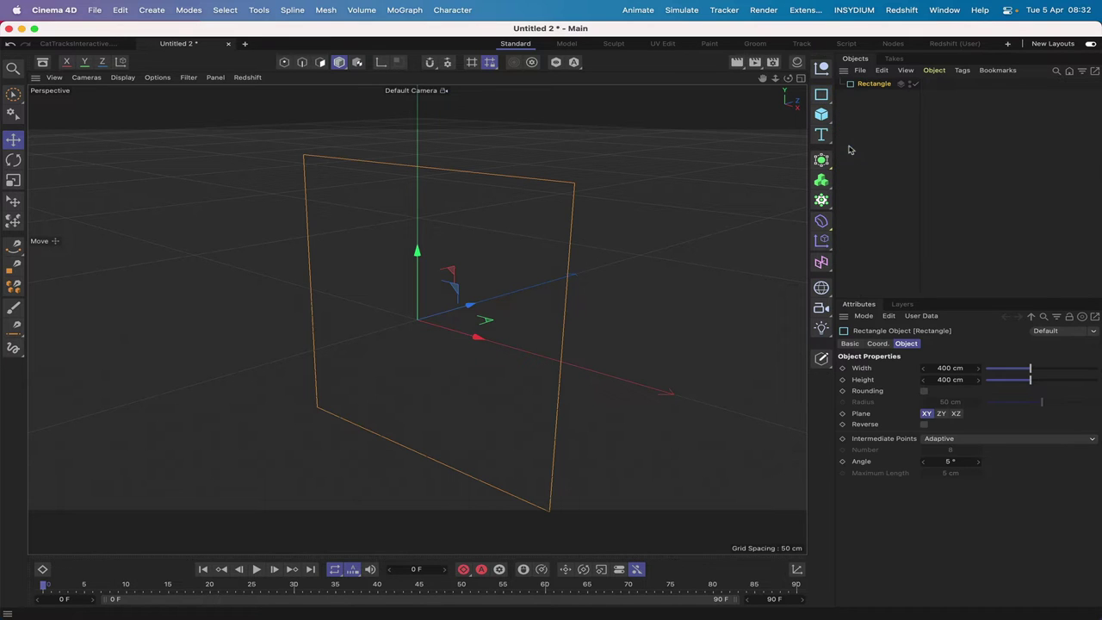
left_click_drag(865, 86, 869, 95, "ctrl")
Step: Rename the first rectangle spline Path and its duplicate Rail
double_click(874, 83)
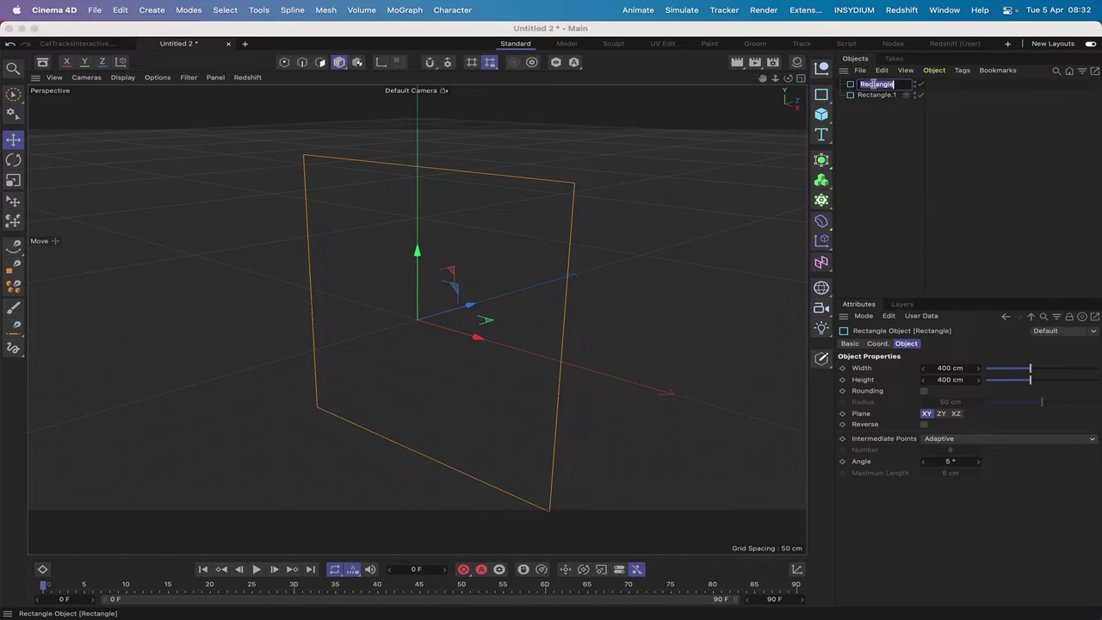
type("Path")
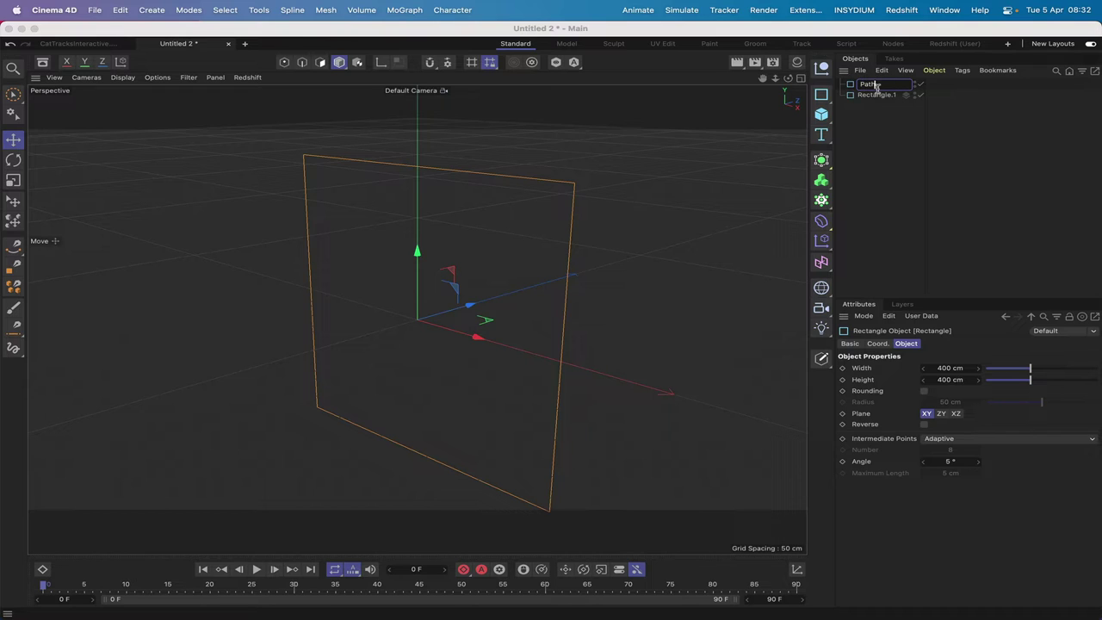
key("Tab")
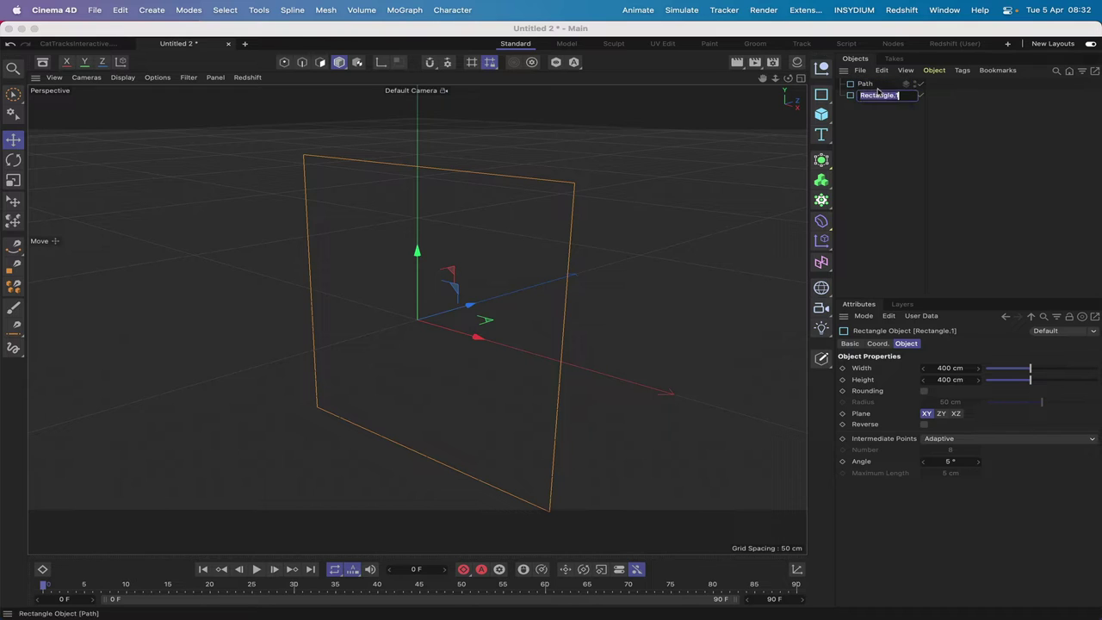
type("Rail")
key("Return")
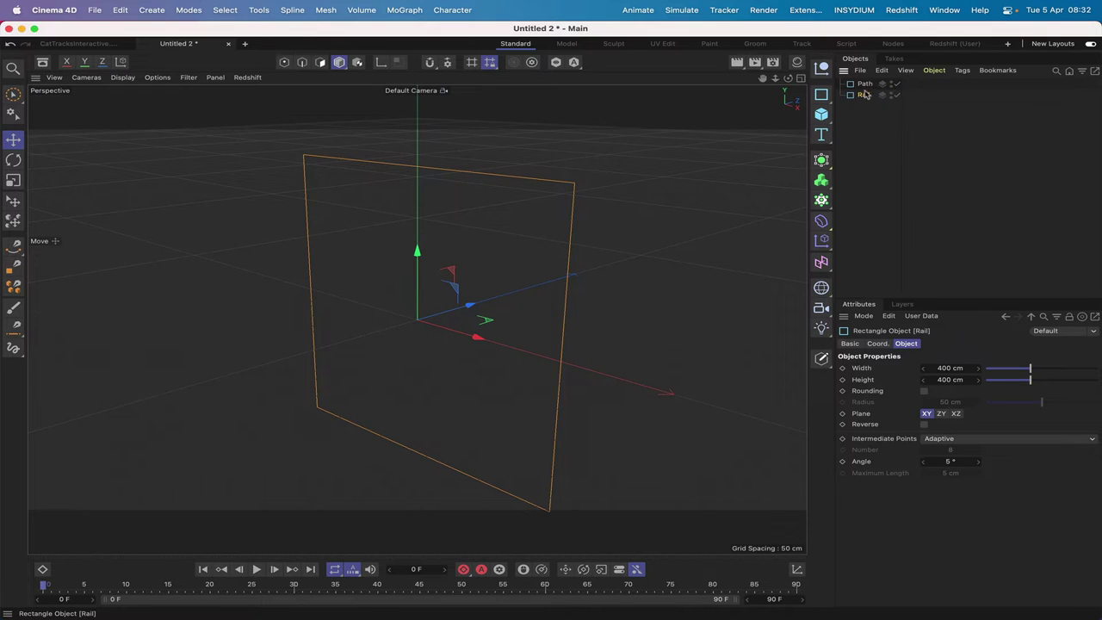
Step: Set the width to 300 cm and the height to 100 cm for both the Path and Rail splines
left_click(866, 85, "shift")
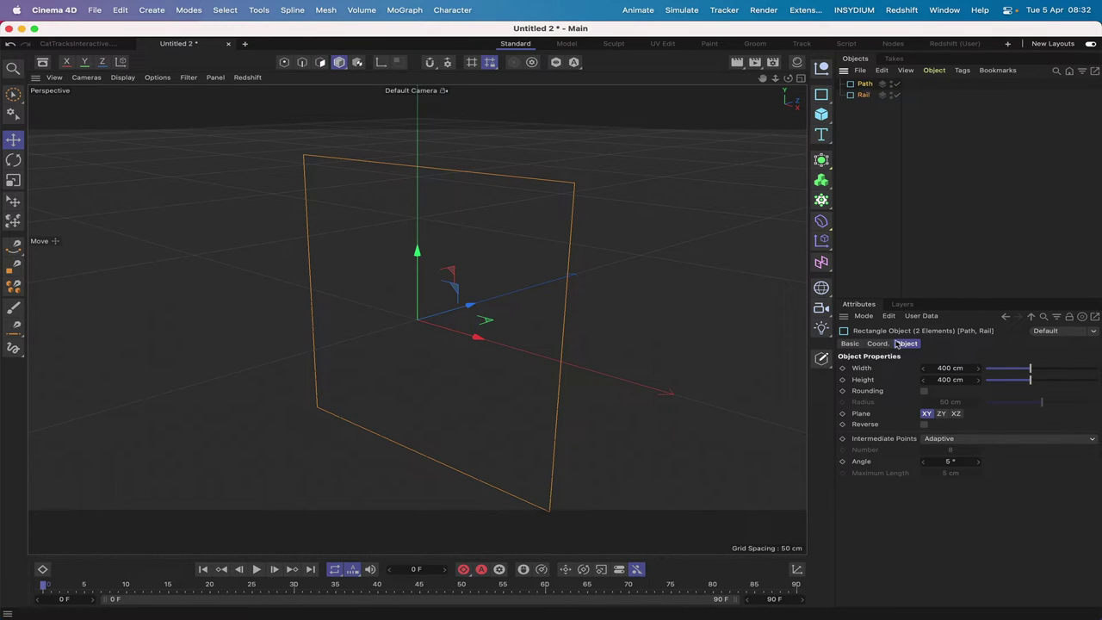
left_click(945, 367)
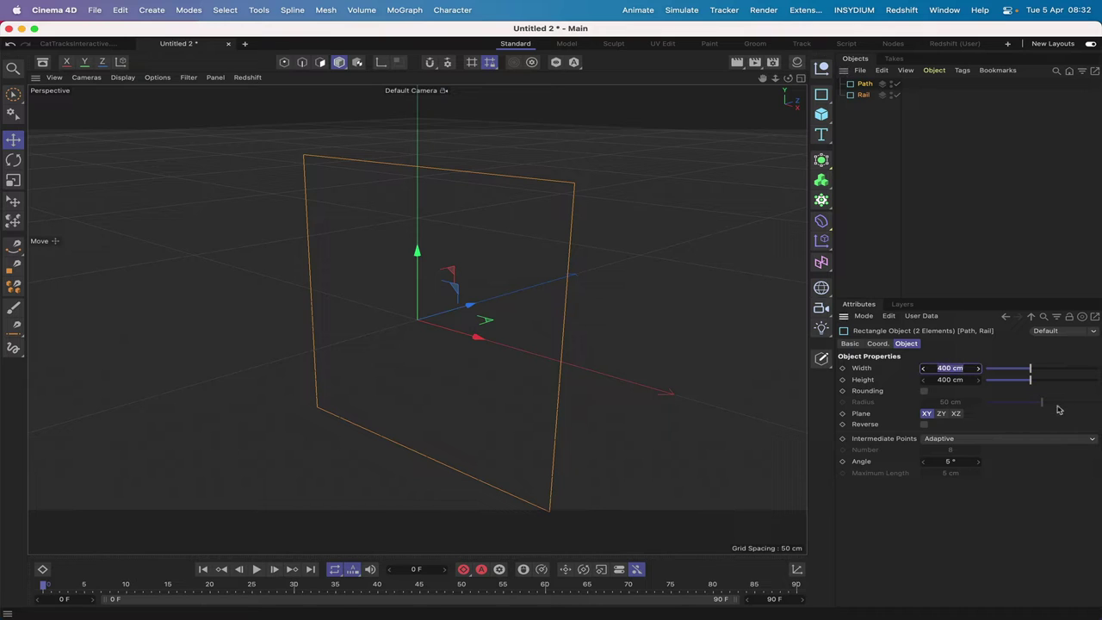
type("300")
key("Return")
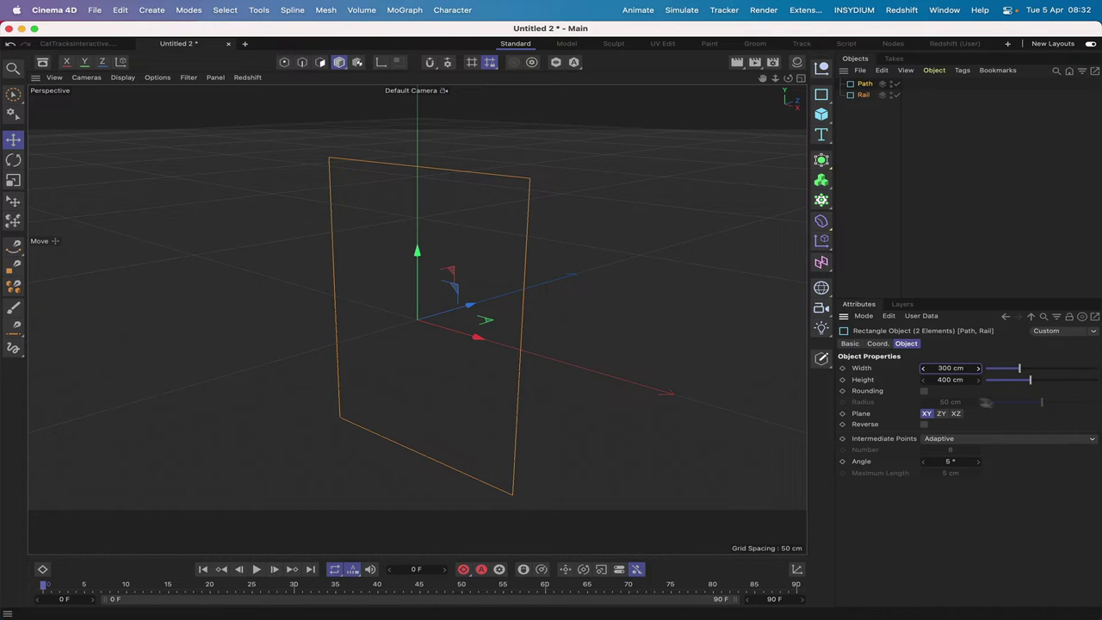
left_click(944, 380)
type("100")
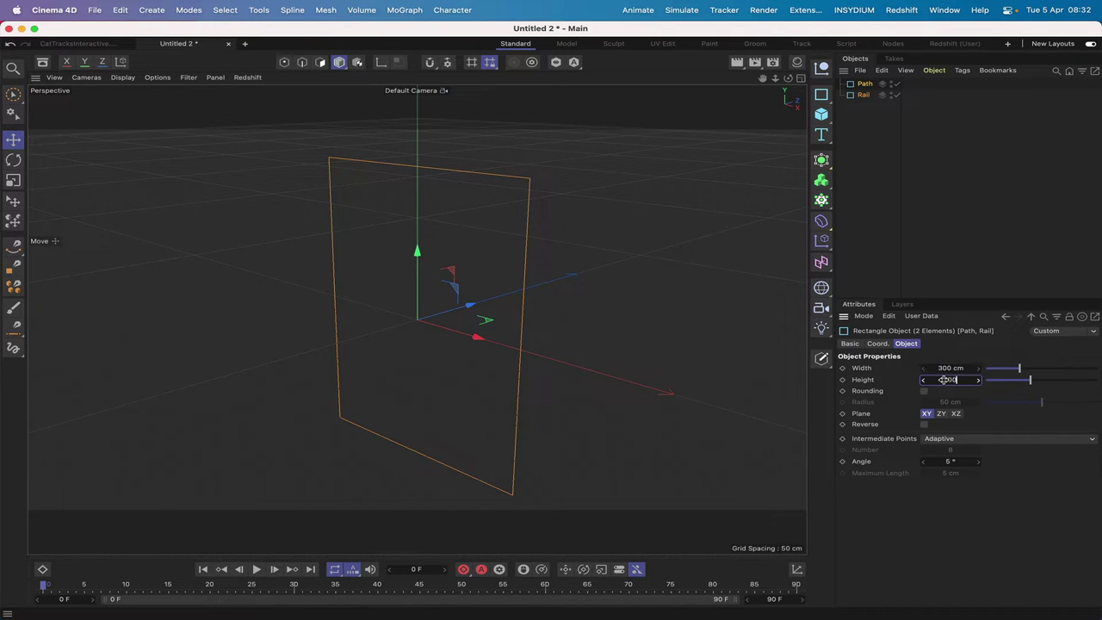
key("Return")
Step: Enable rounding on the Path and Rail splines and set their intermediate points to Uniform
left_click(925, 392)
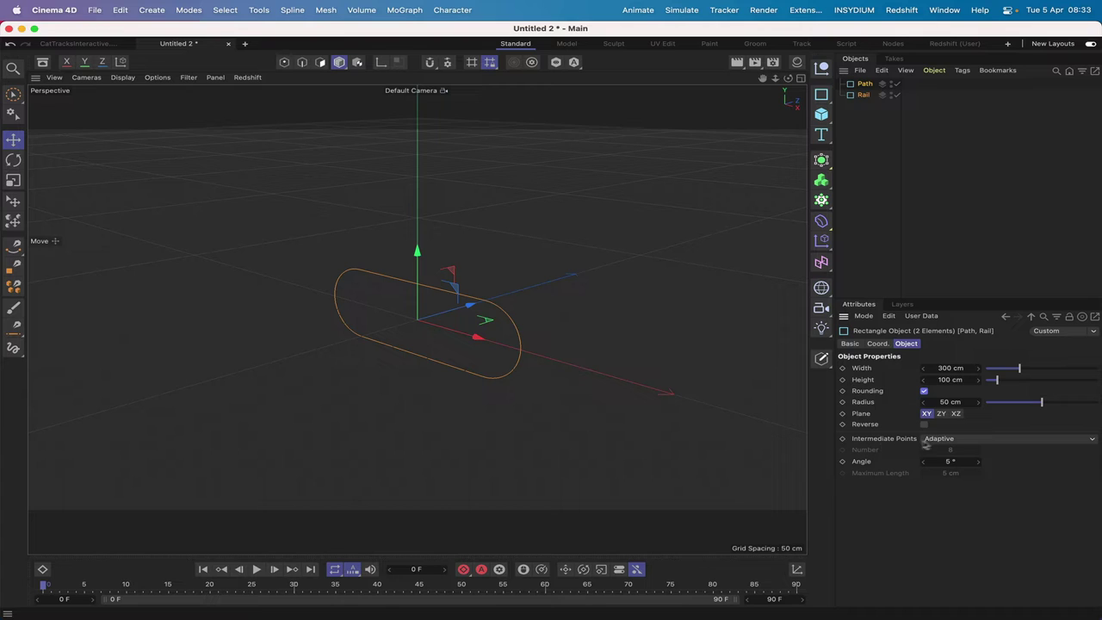
left_click(934, 441)
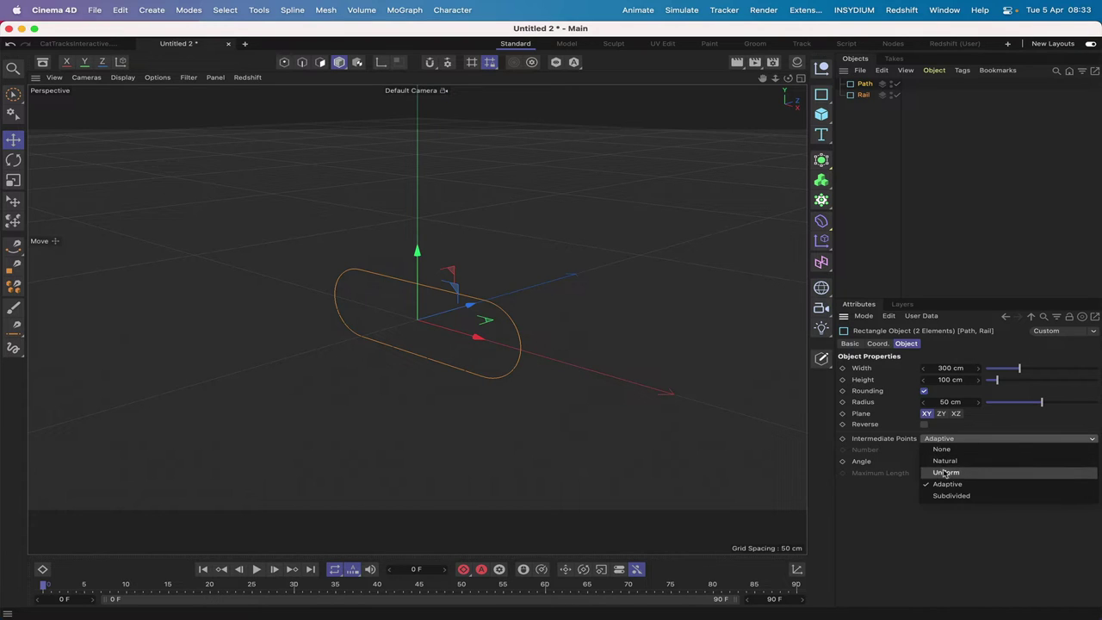
left_click(945, 473)
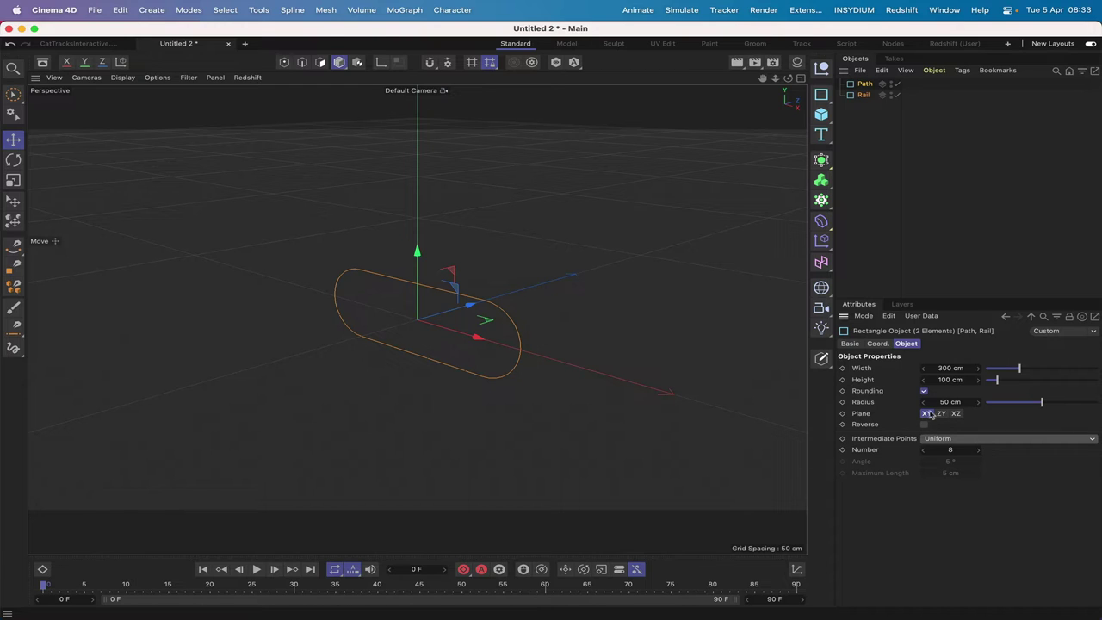
Step: Try the XZ and ZY planes for the Path and Rail splines and return them to XY
left_click(956, 414)
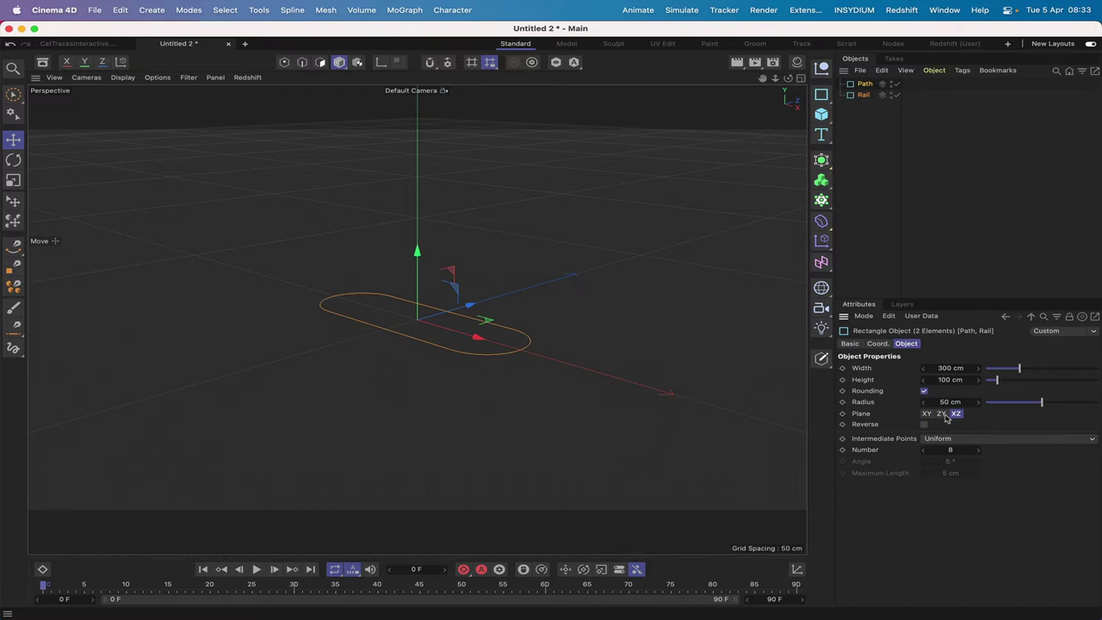
left_click(944, 414)
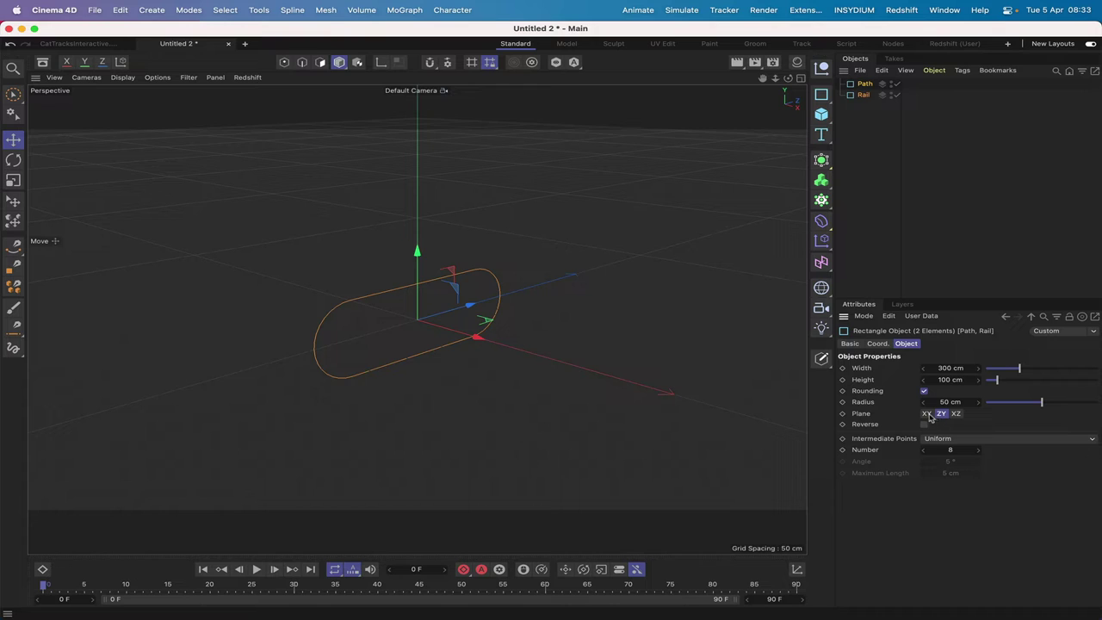
left_click(928, 414)
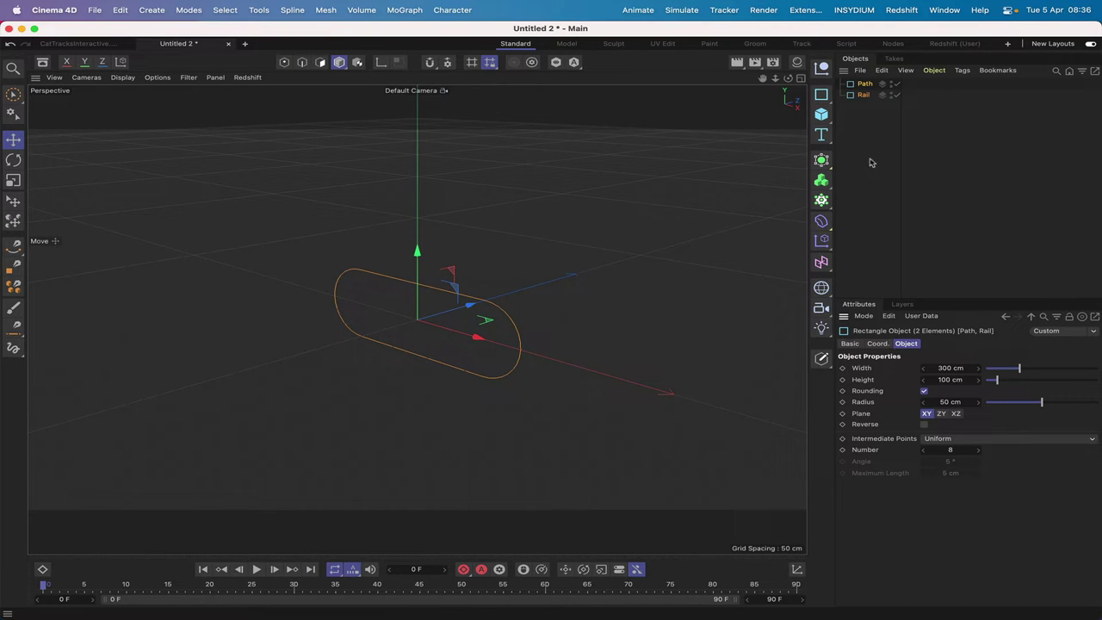
Step: Duplicate the Path and Rail splines and group the two copies under a null
left_click_drag(865, 87, 866, 120, "ctrl")
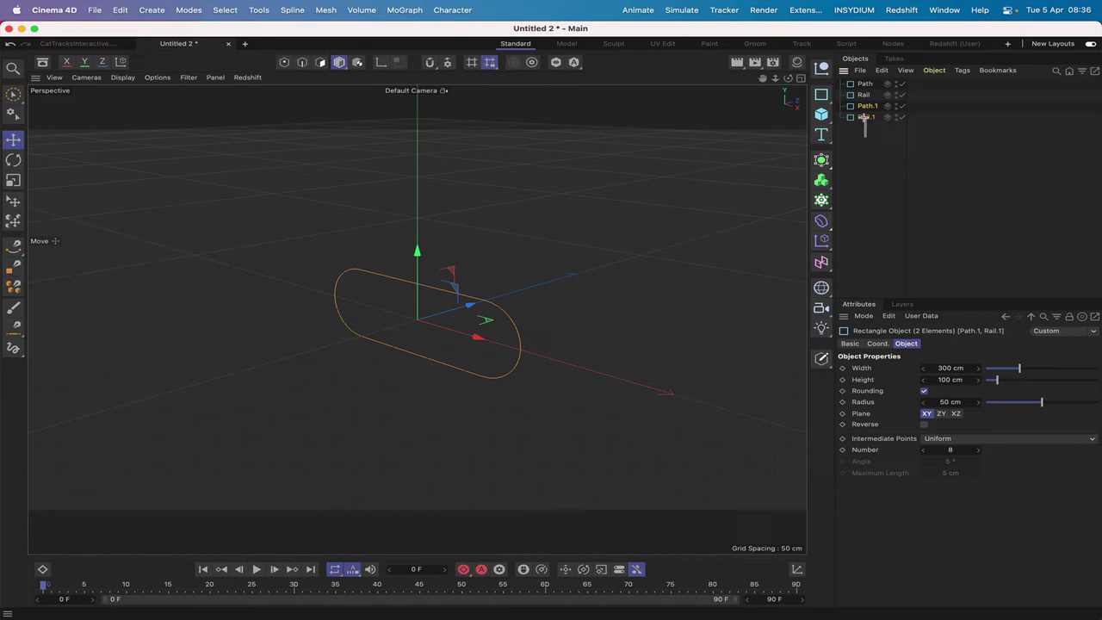
left_click(866, 137)
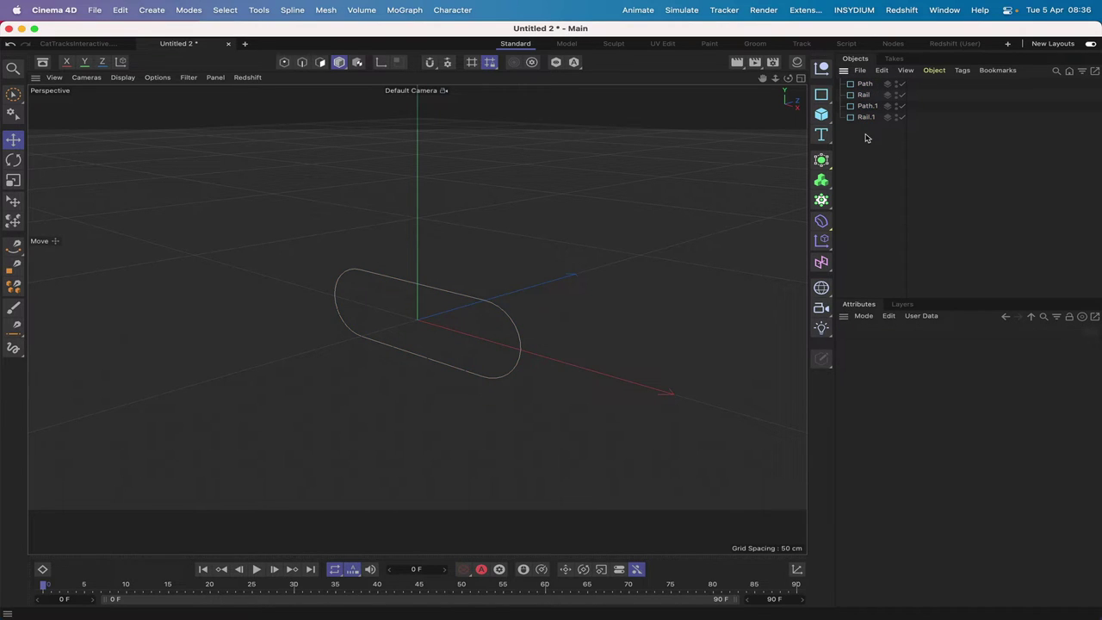
left_click_drag(866, 138, 867, 106)
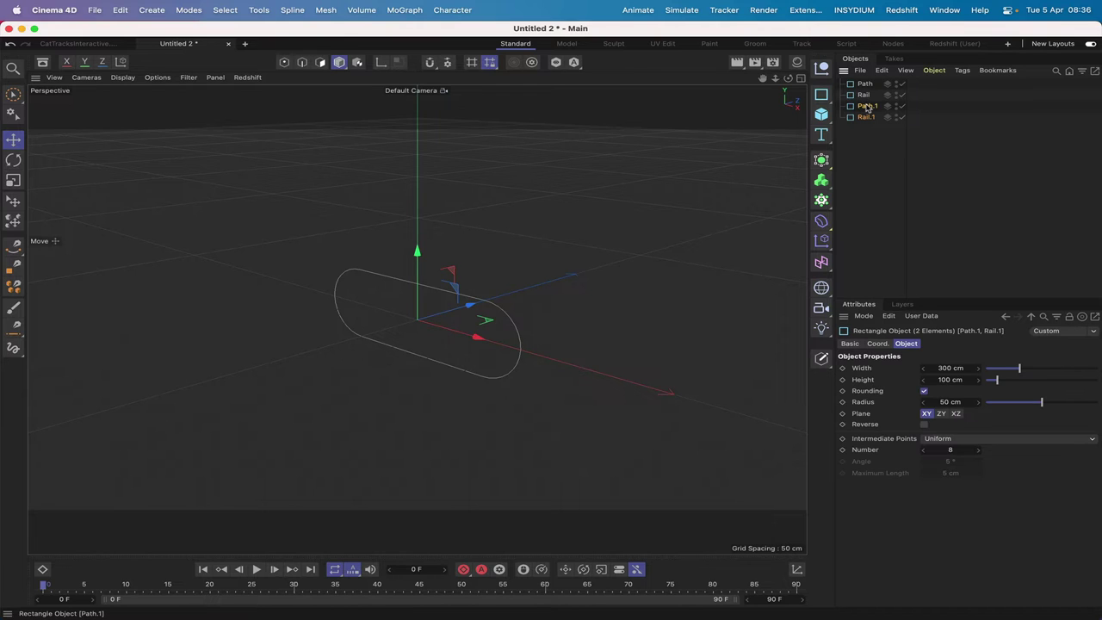
key("alt+g")
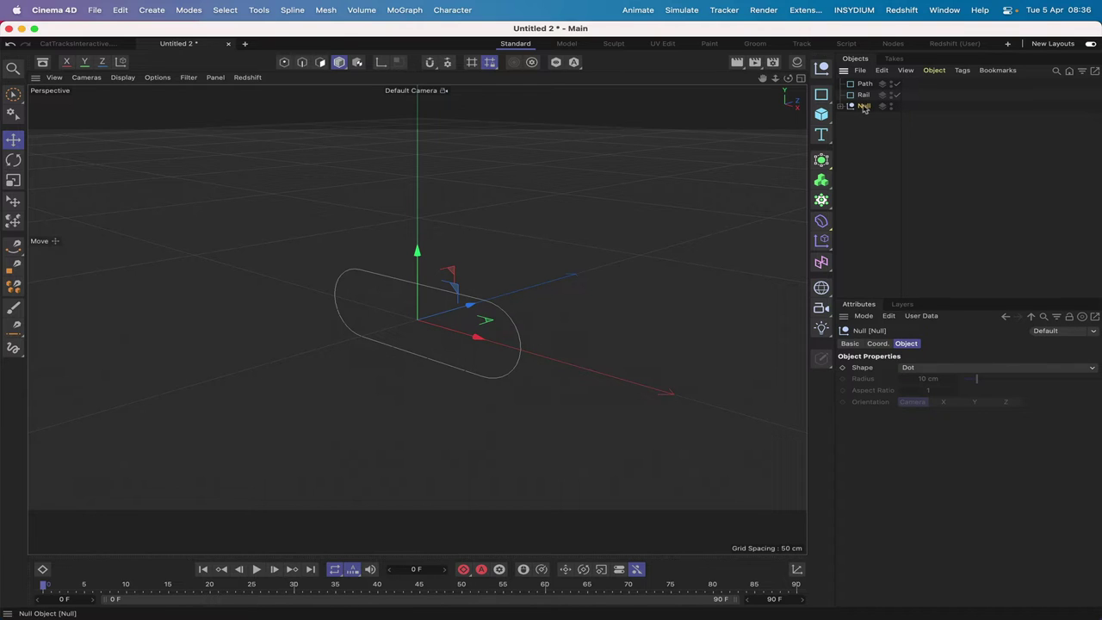
Step: Rename the null holding the spline copies OriginalSplines and place it first in the object hierarchy
double_click(866, 105)
key("BackSpace")
key("BackSpace")
key("BackSpace")
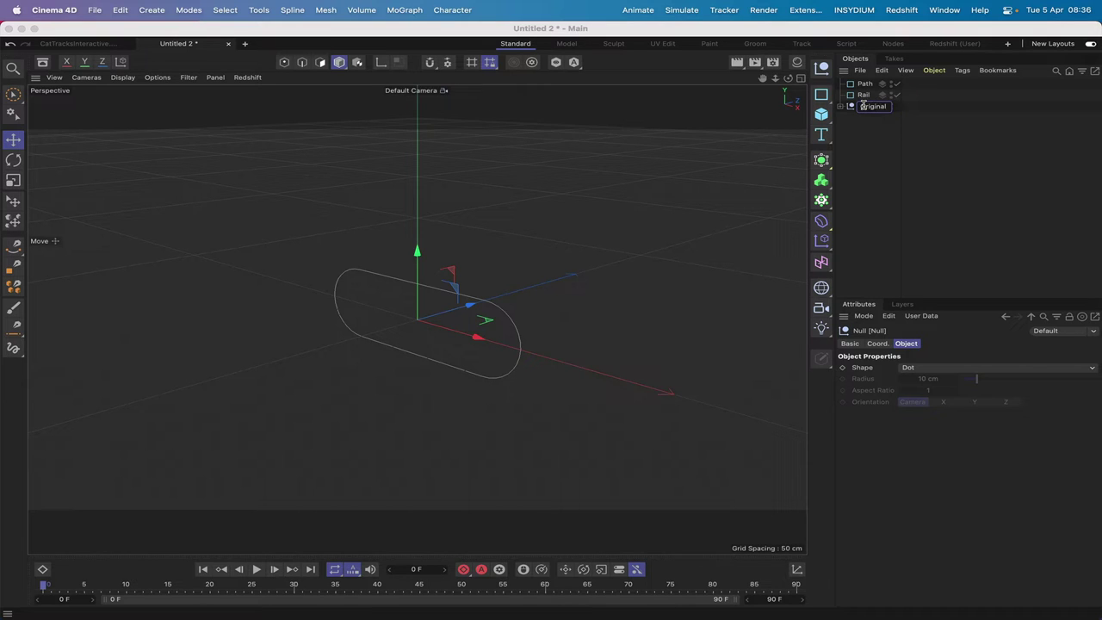
type("OriginalSplines")
key("Return")
left_click_drag(866, 107, 866, 80)
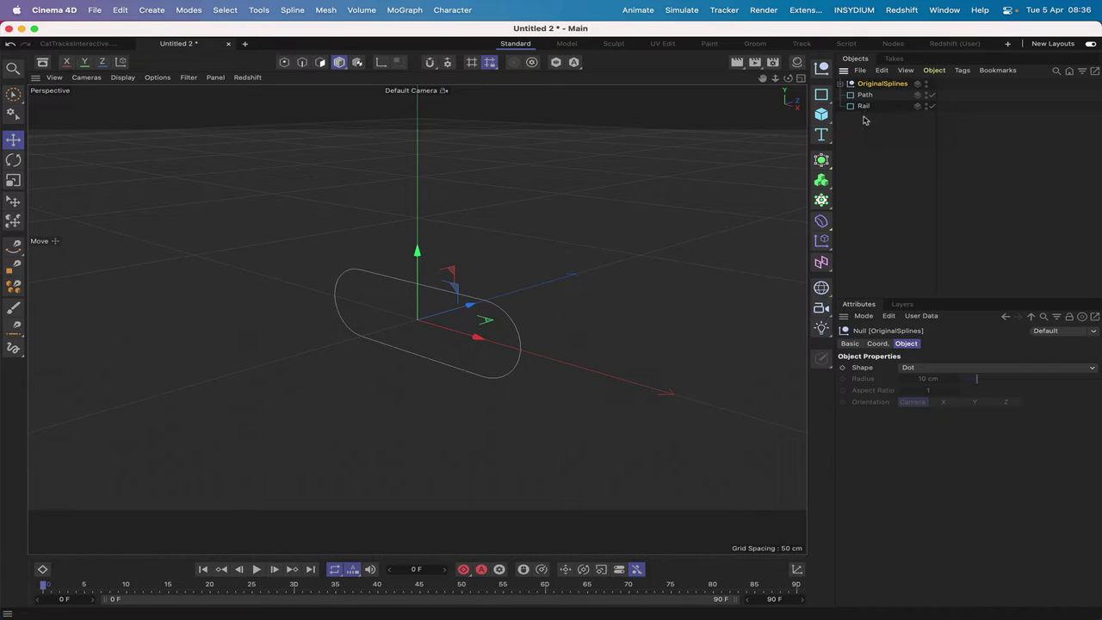
left_click(863, 123)
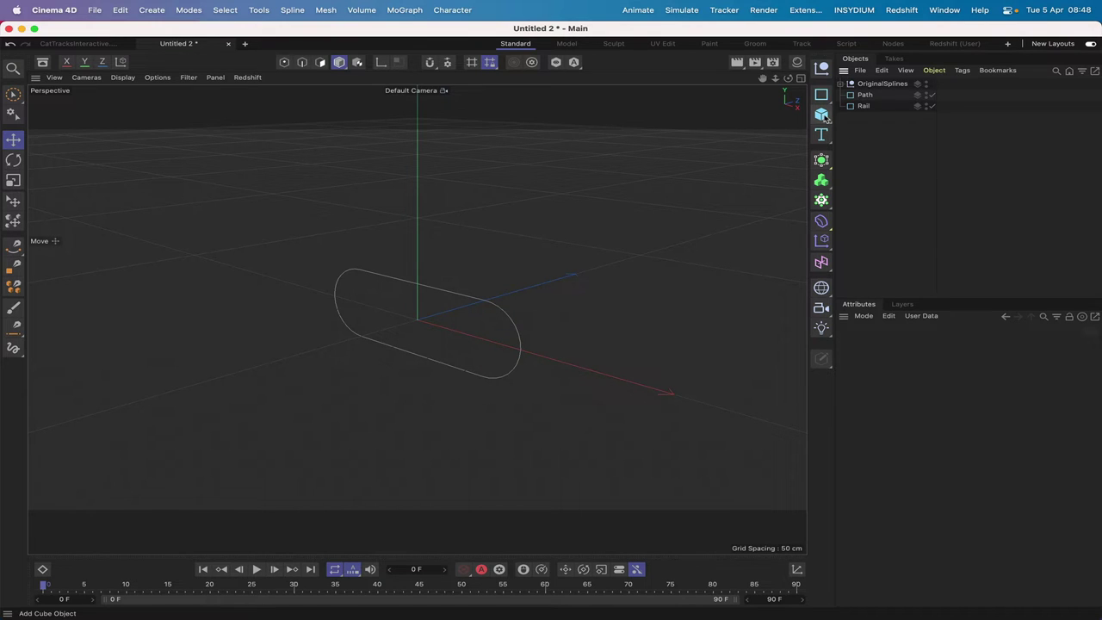
Step: Add a cube below the Rail spline in the hierarchy and parent it under a new null named T
left_click(822, 115)
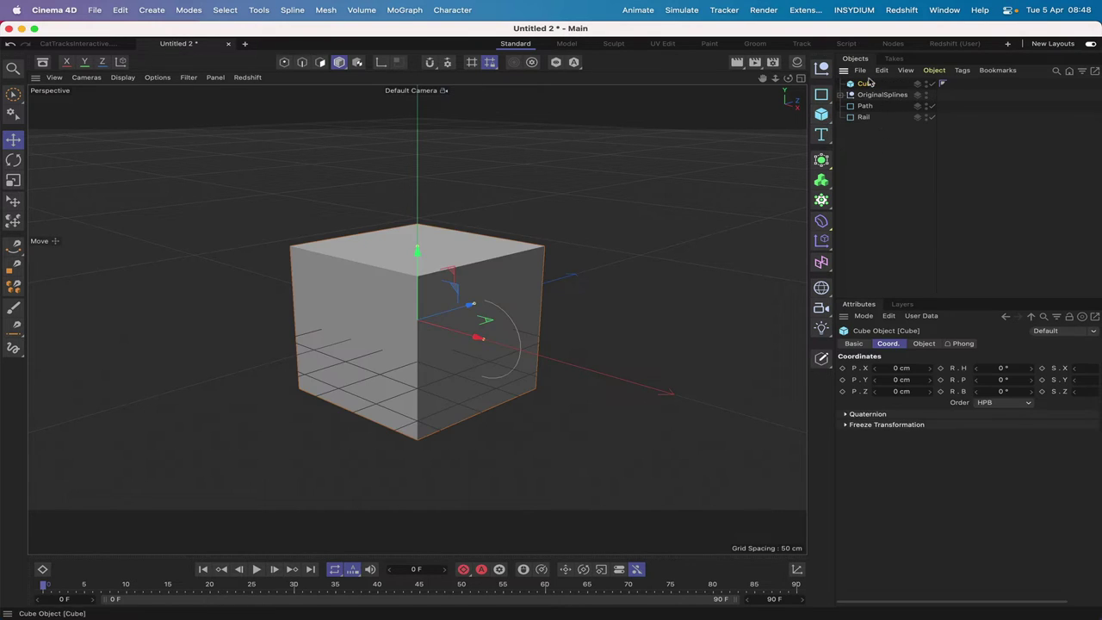
left_click_drag(868, 84, 865, 120)
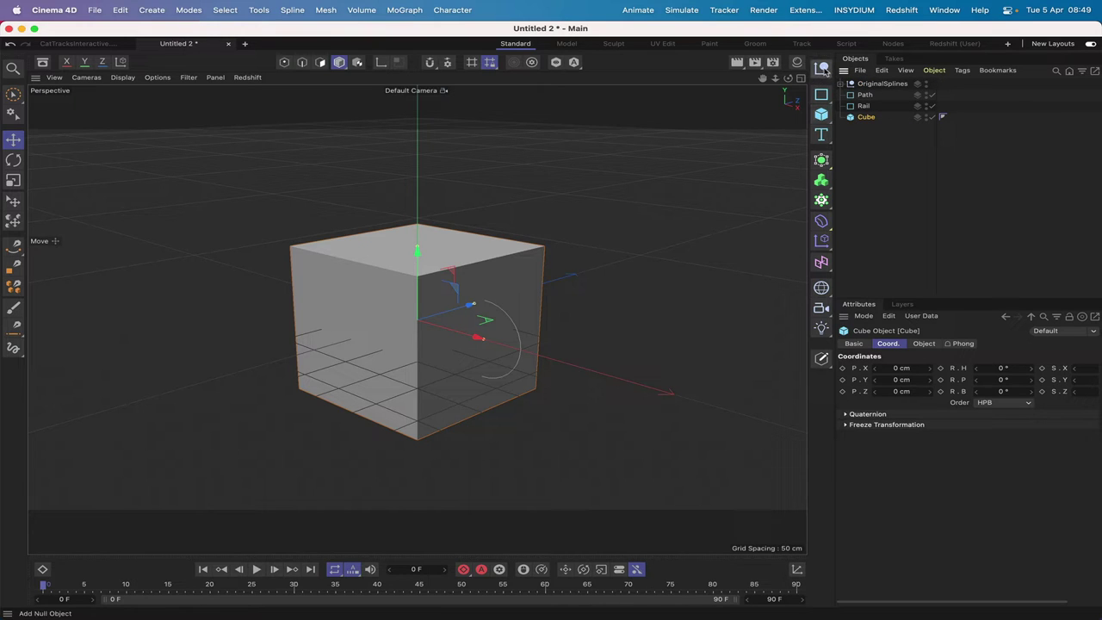
left_click(824, 71, "alt")
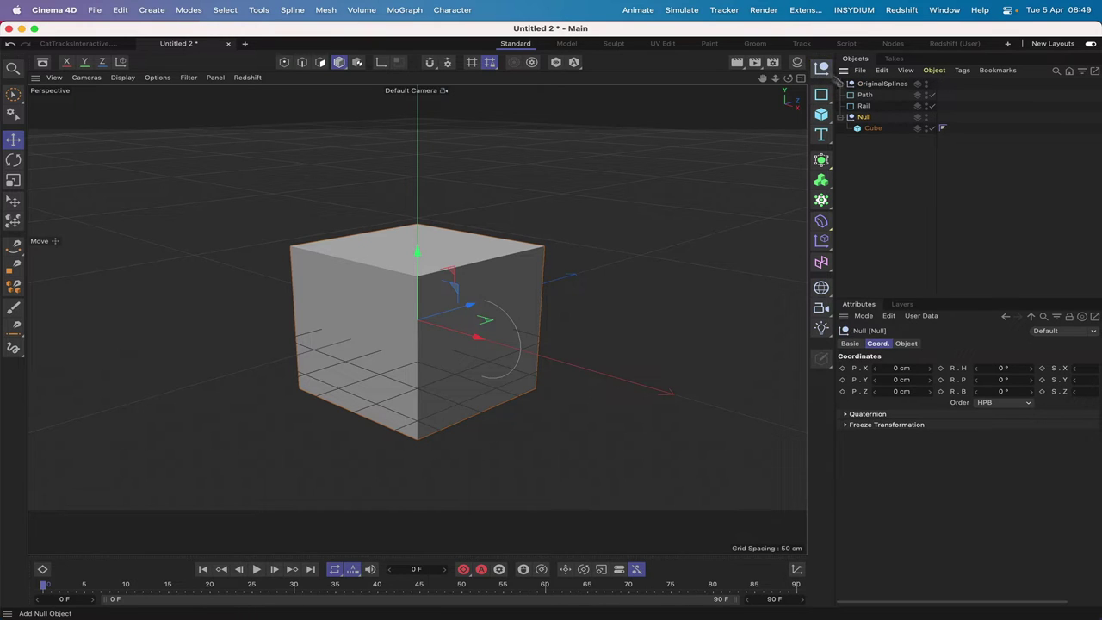
double_click(865, 117)
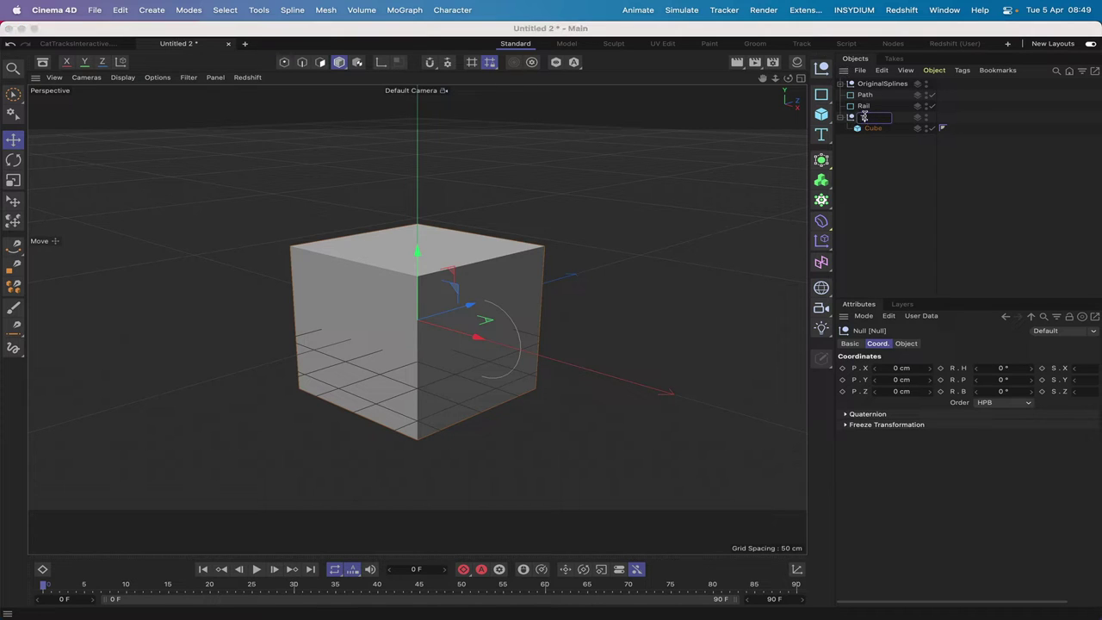
key("Return")
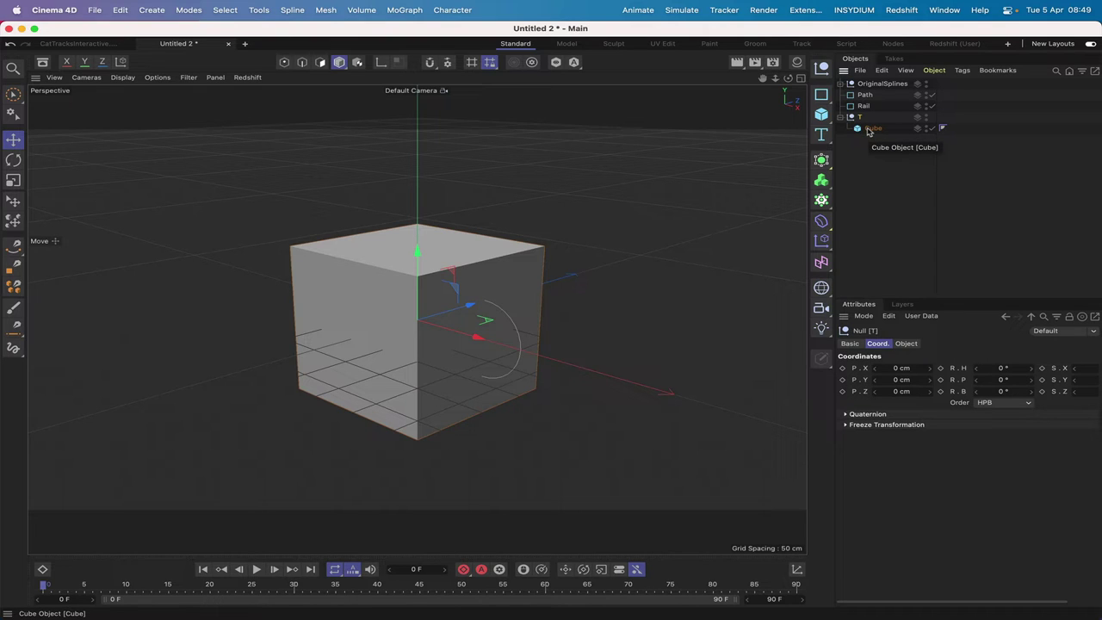
Step: Set the cube's size to 20 cm in X, 3 cm in Y and 50 cm in Z
left_click(869, 129)
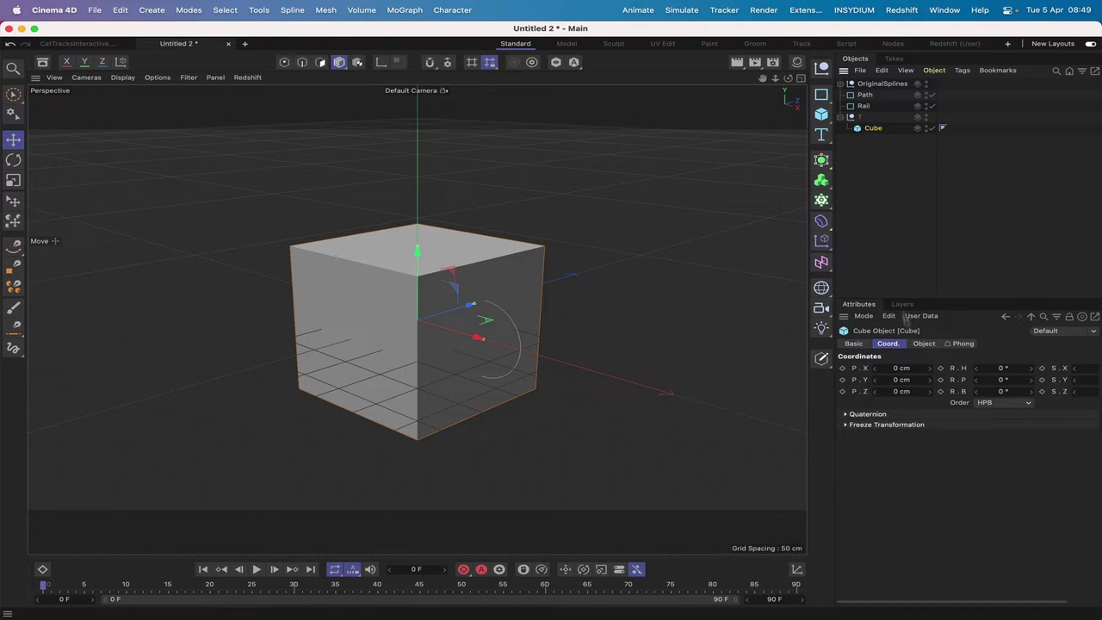
left_click(924, 343)
left_click(940, 368)
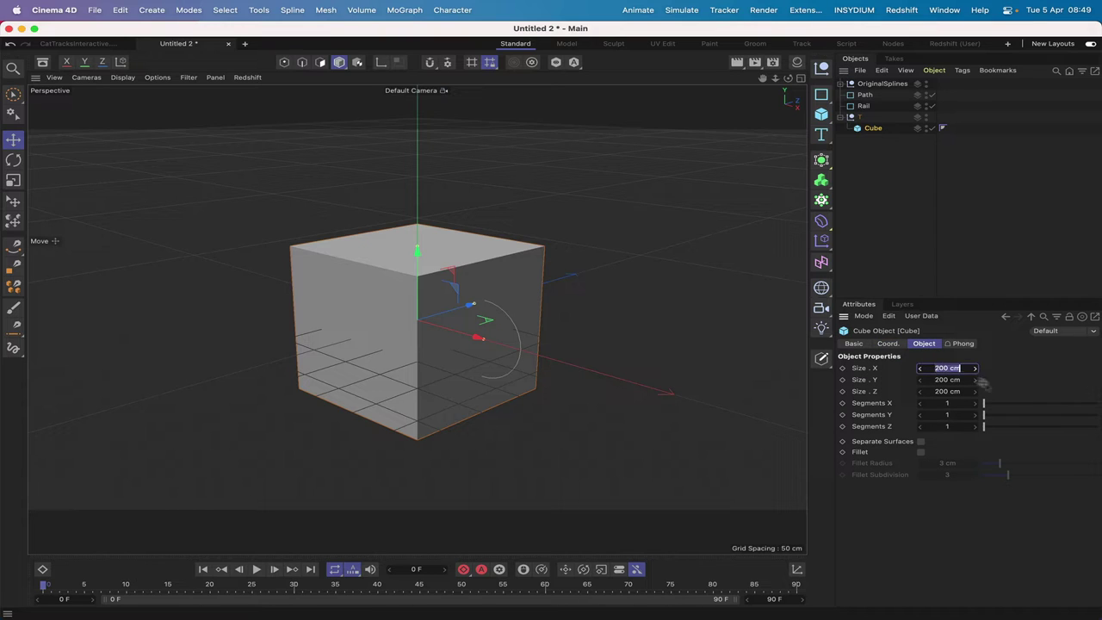
type("20")
key("Return")
left_click(945, 380)
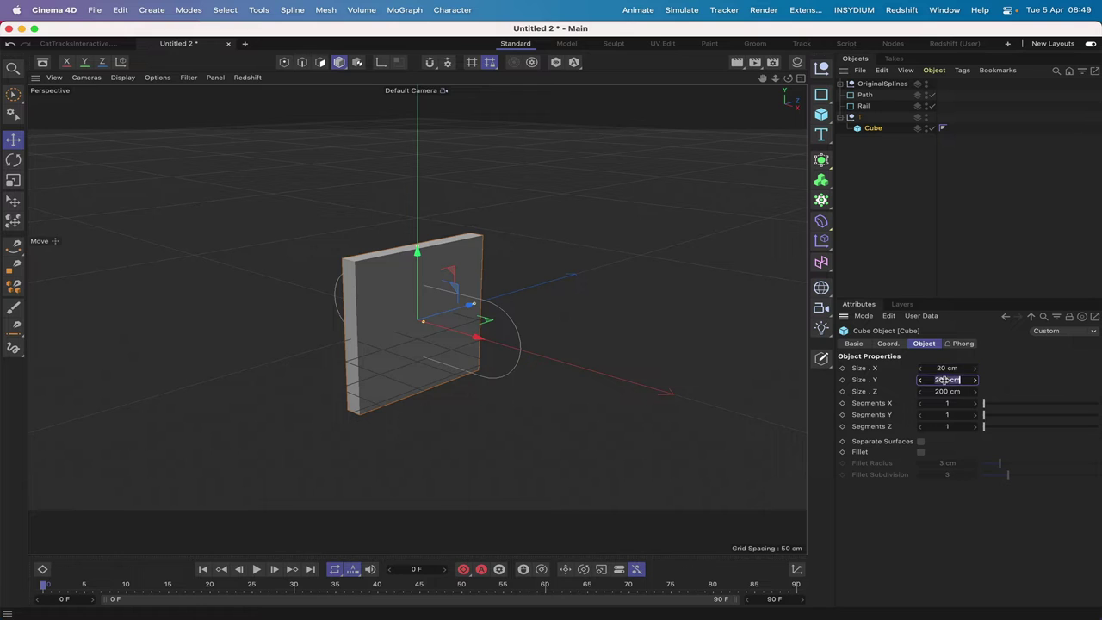
type("5")
key("Return")
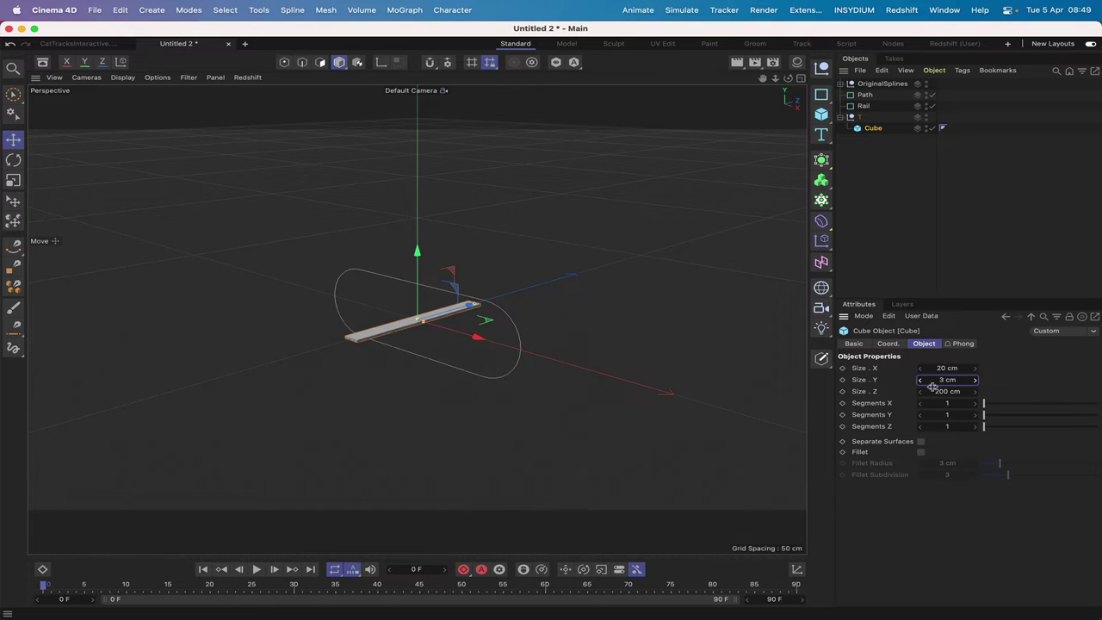
left_click(938, 390)
type("50")
key("Return")
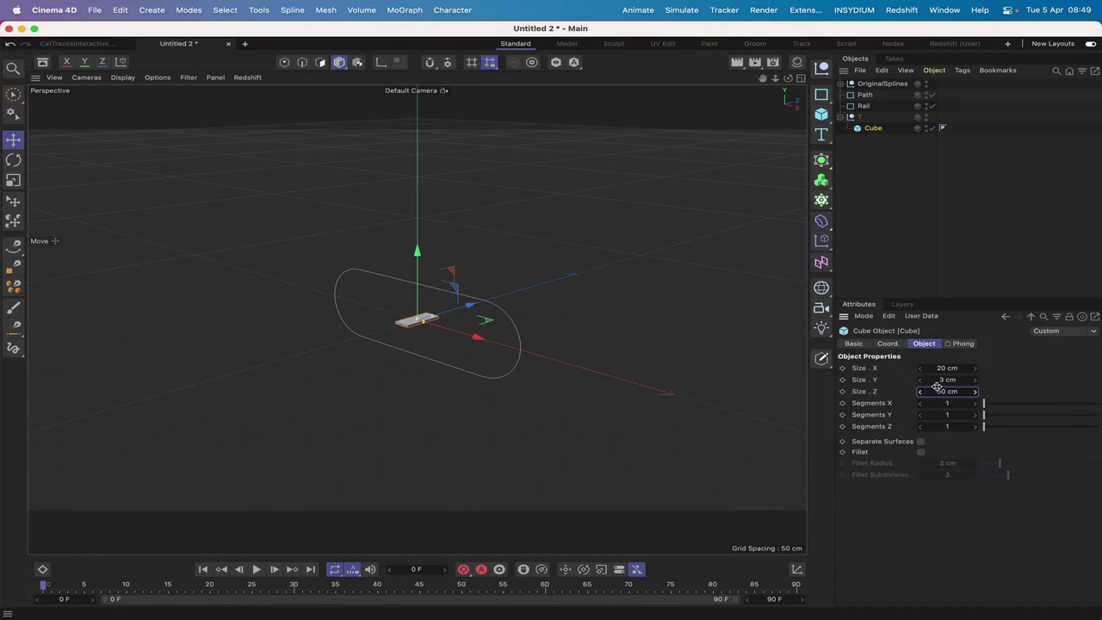
Step: Enable the fillet on the tread cube and set its radius to 0.5 cm
left_click(921, 452)
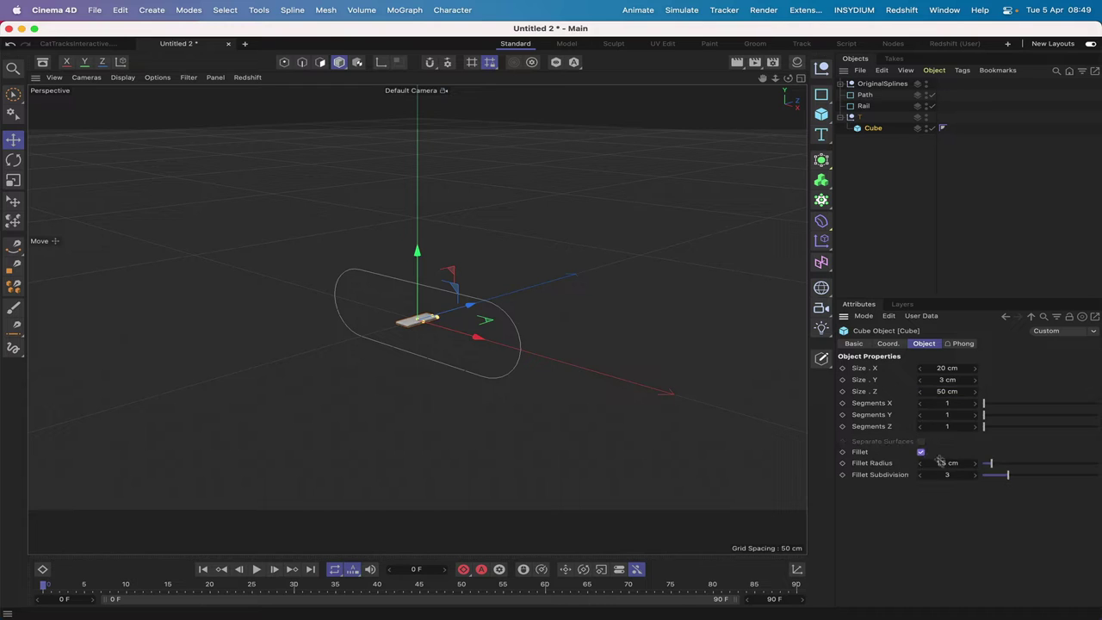
left_click(947, 463)
type("0.5")
key("Return")
Step: Add an Align to Spline tag to the T null that holds the tread cube
left_click(860, 117)
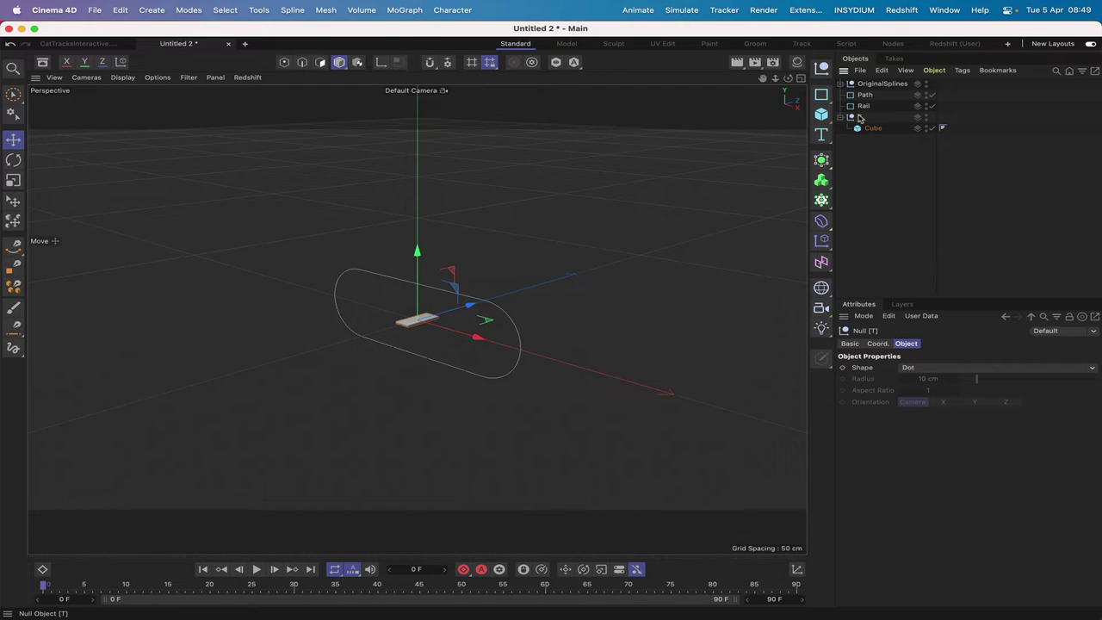
left_click(962, 70)
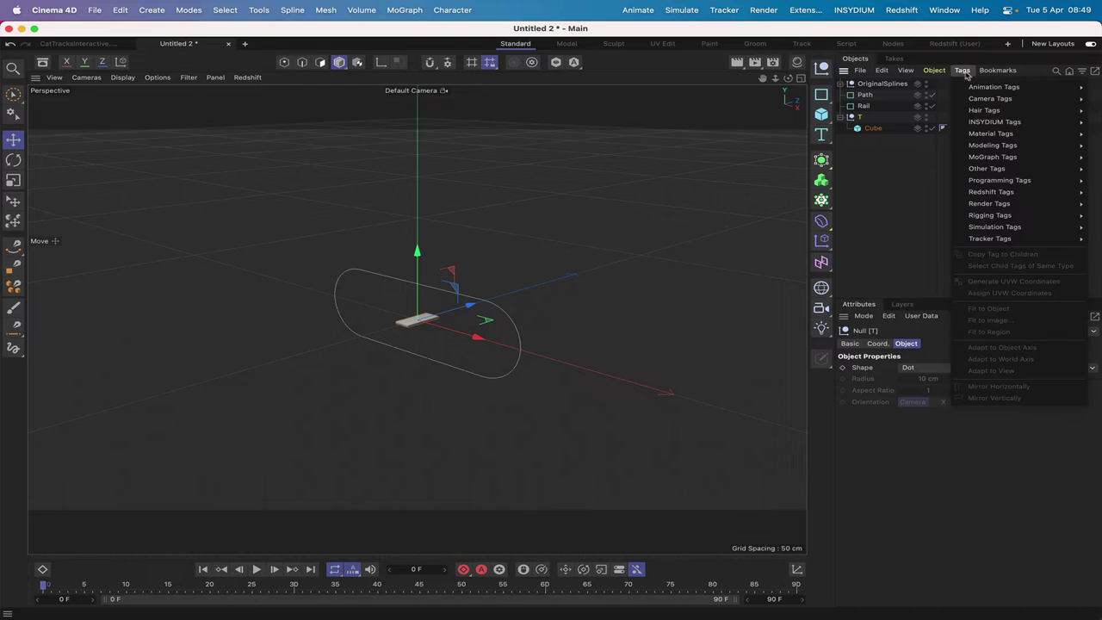
mouse_move(978, 89)
left_click(940, 102)
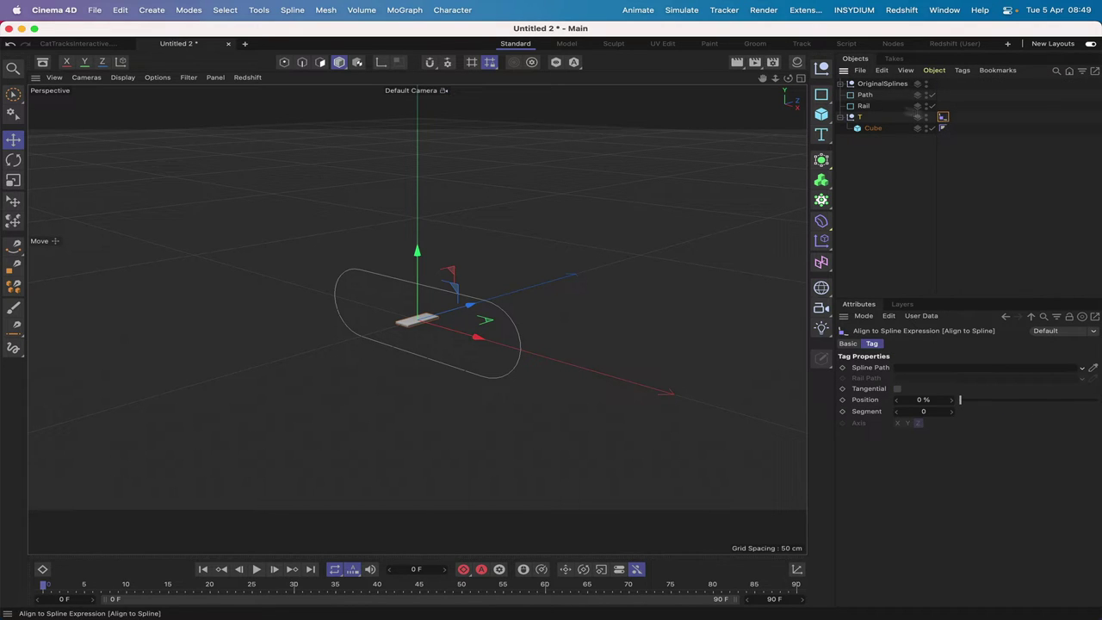
Step: Assign Path as the tag's spline path and Rail as its rail path, with Tangential enabled and the X axis chosen
left_click_drag(864, 94, 919, 368)
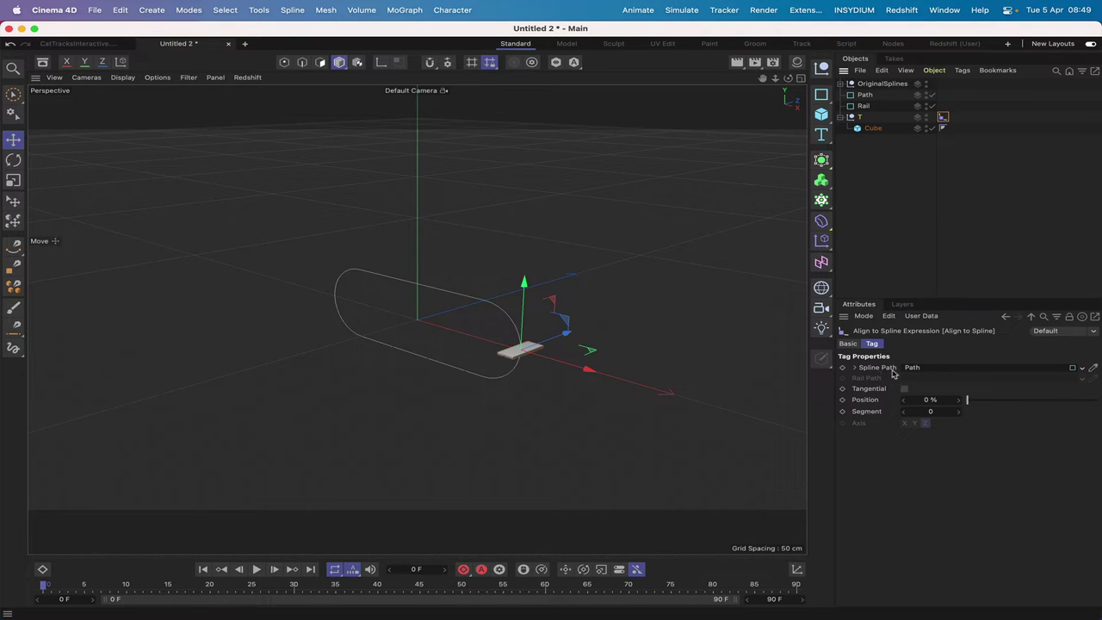
left_click(904, 389)
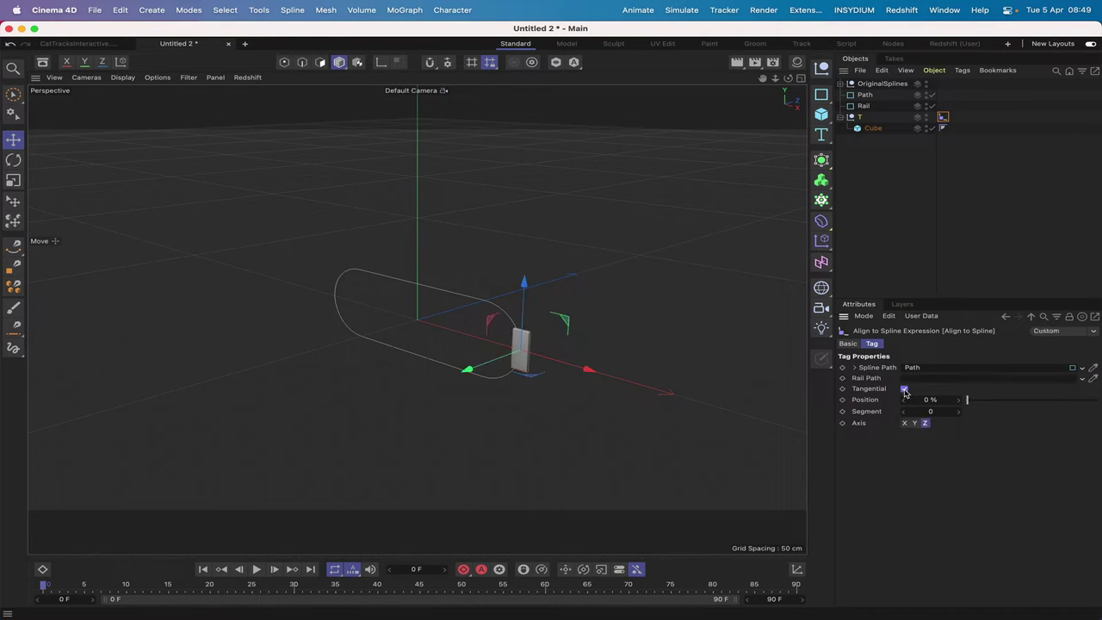
left_click_drag(863, 105, 958, 385)
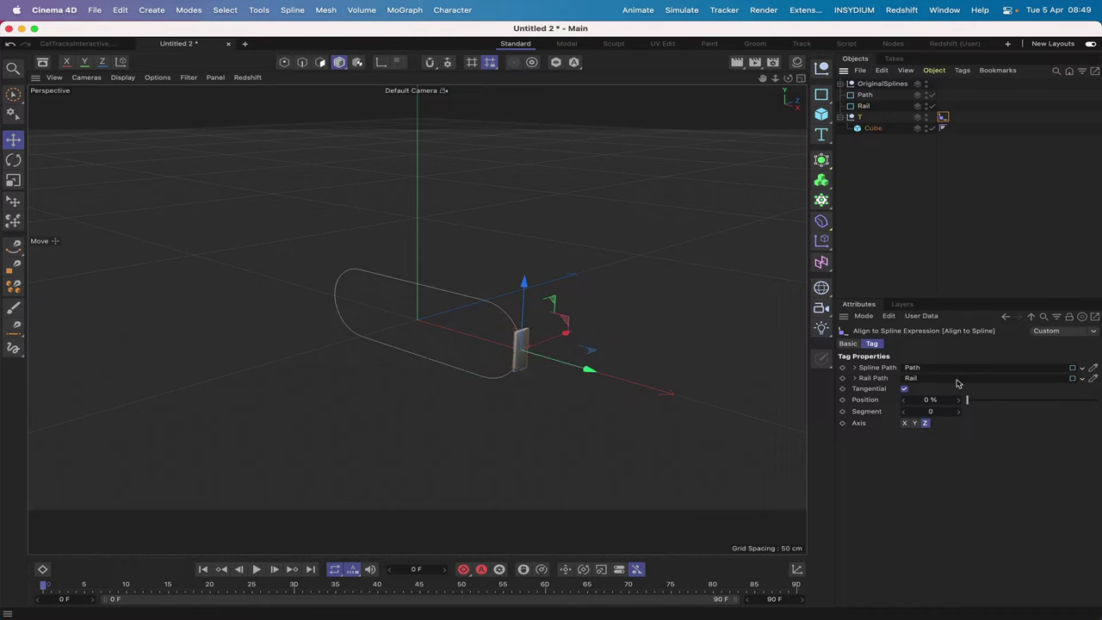
left_click(905, 423)
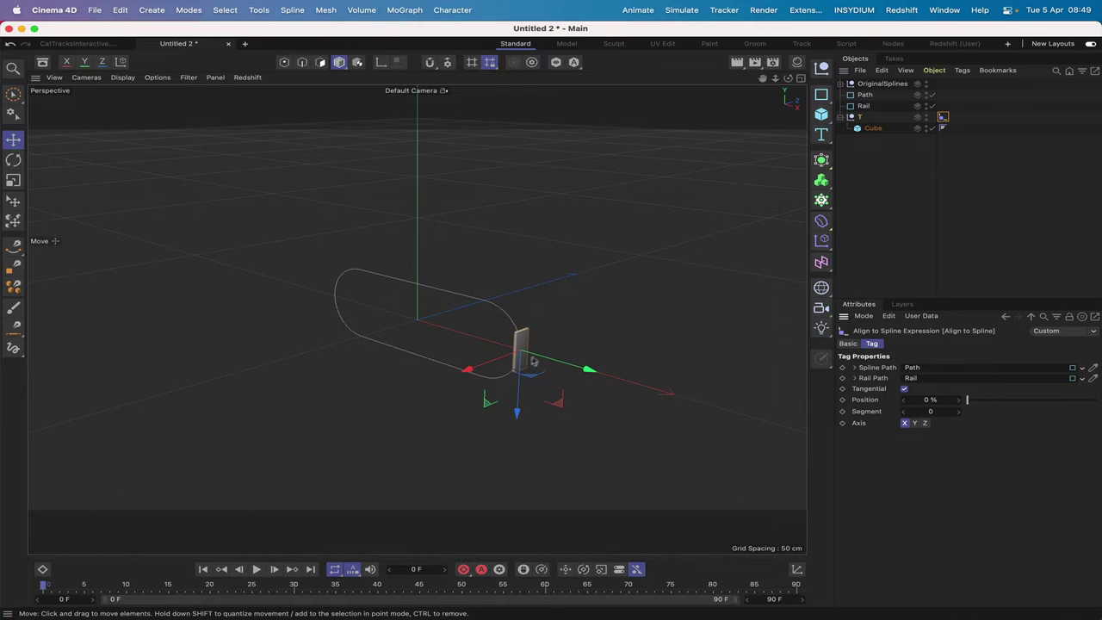
Step: Offset the Rail spline slightly from the Path along Z and test the tread's Align to Spline position, ending at 0 %
left_click(862, 106)
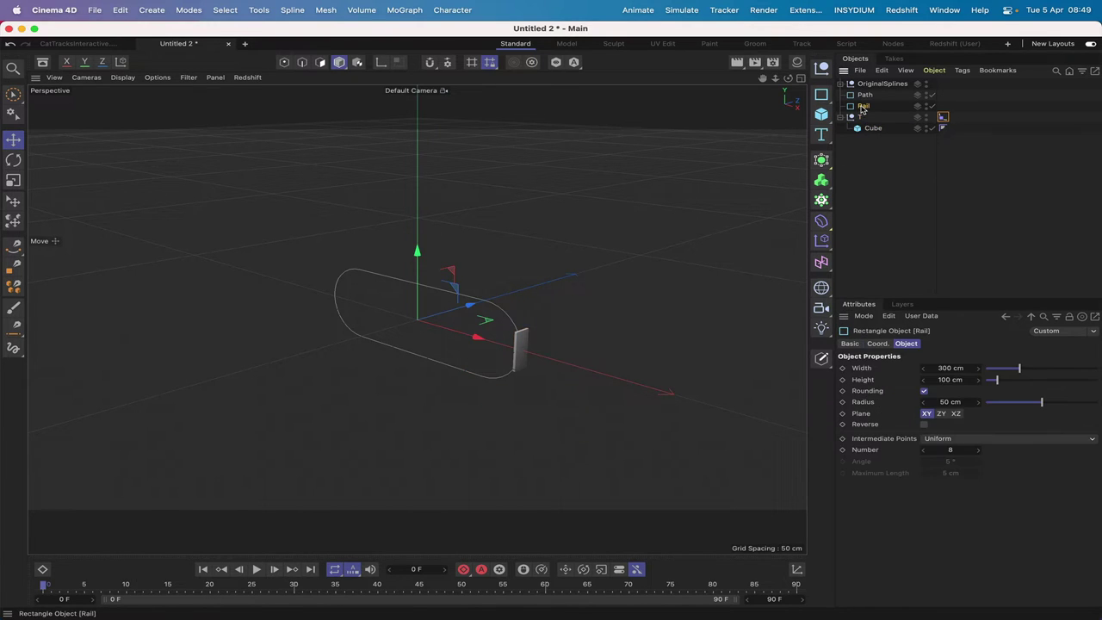
left_click_drag(470, 304, 466, 308)
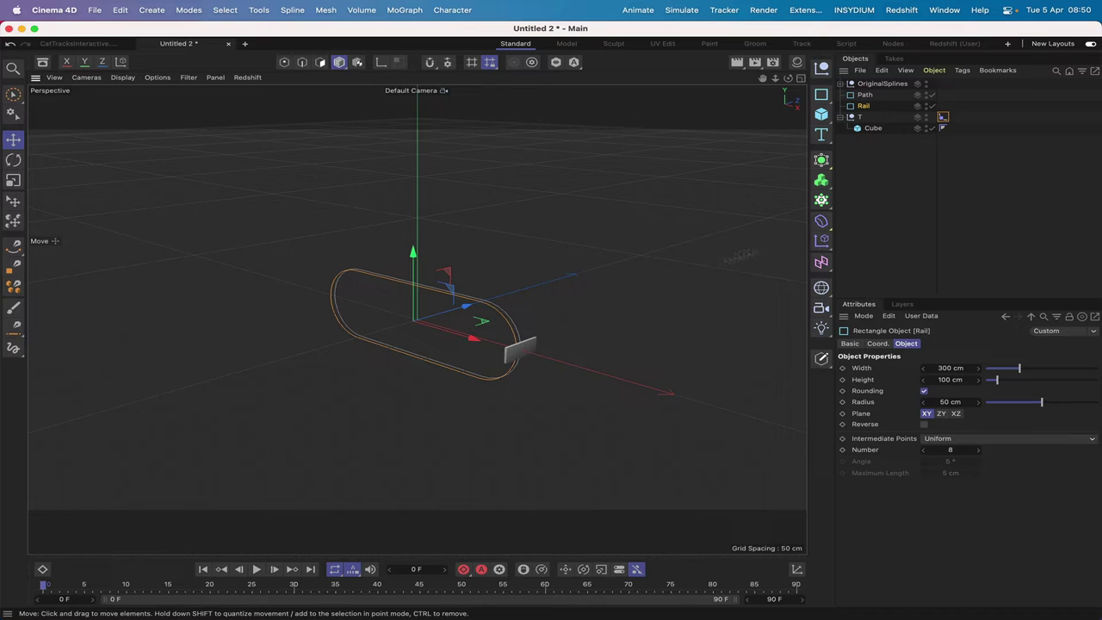
left_click(943, 117)
mouse_move(967, 399)
left_mouse_down()
mouse_move(1095, 399)
mouse_move(984, 402)
mouse_move(963, 417)
left_mouse_up()
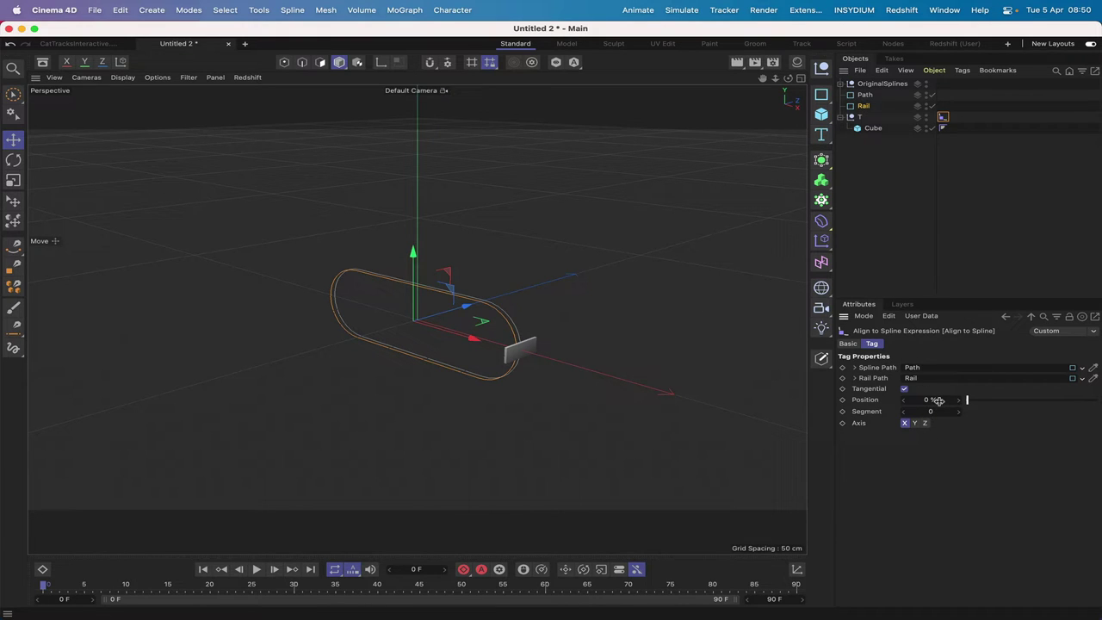
Step: Duplicate the T null with its tag, doubling the selection each time until there are 32 tread nulls
left_click(841, 118)
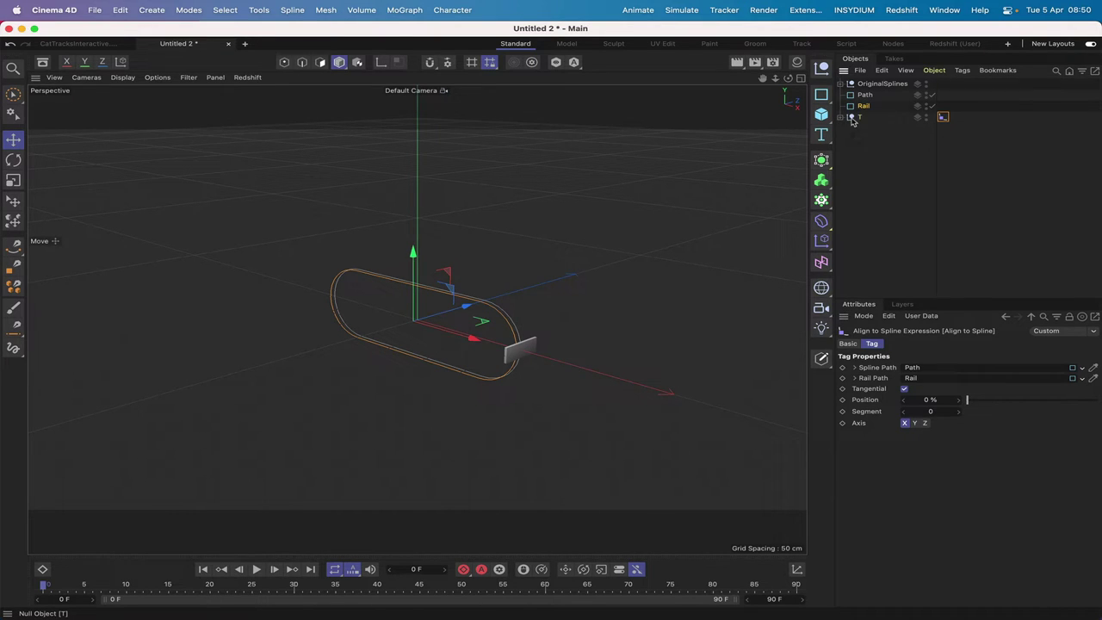
left_click(854, 118)
left_click_drag(854, 119, 864, 157, "ctrl")
left_click(878, 117, "shift")
left_click(862, 151, "shift")
left_click_drag(898, 114, 862, 222)
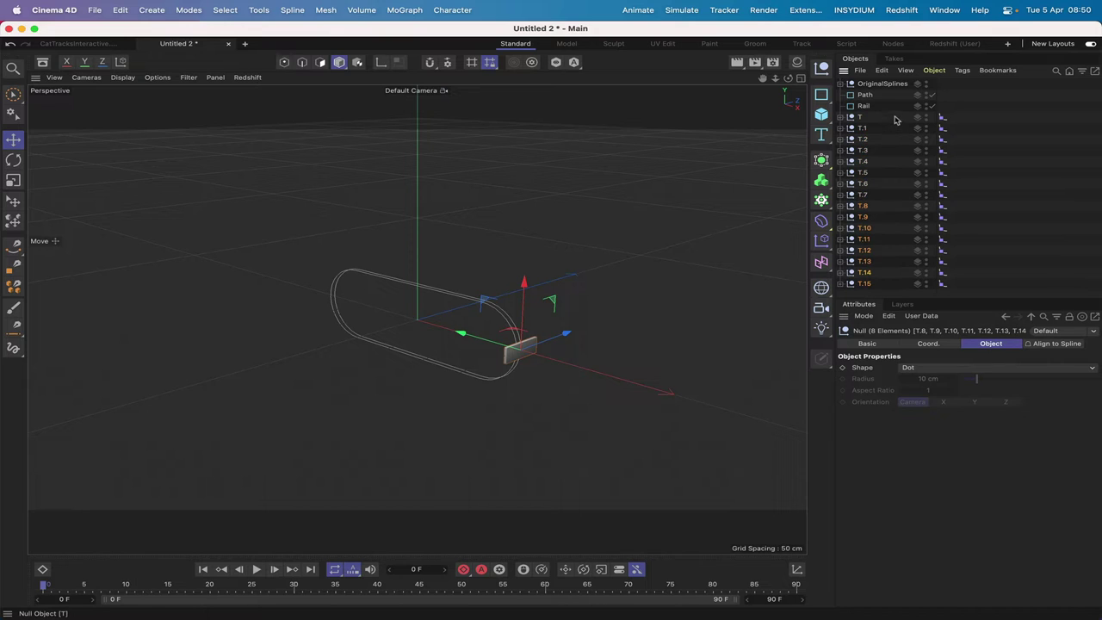
left_click_drag(896, 116, 866, 291)
Step: Delete the two surplus tread nulls, T.30 and T.31, from the end of the hierarchy
scroll(895, 234, "down", 2)
scroll(895, 234, "down", 3)
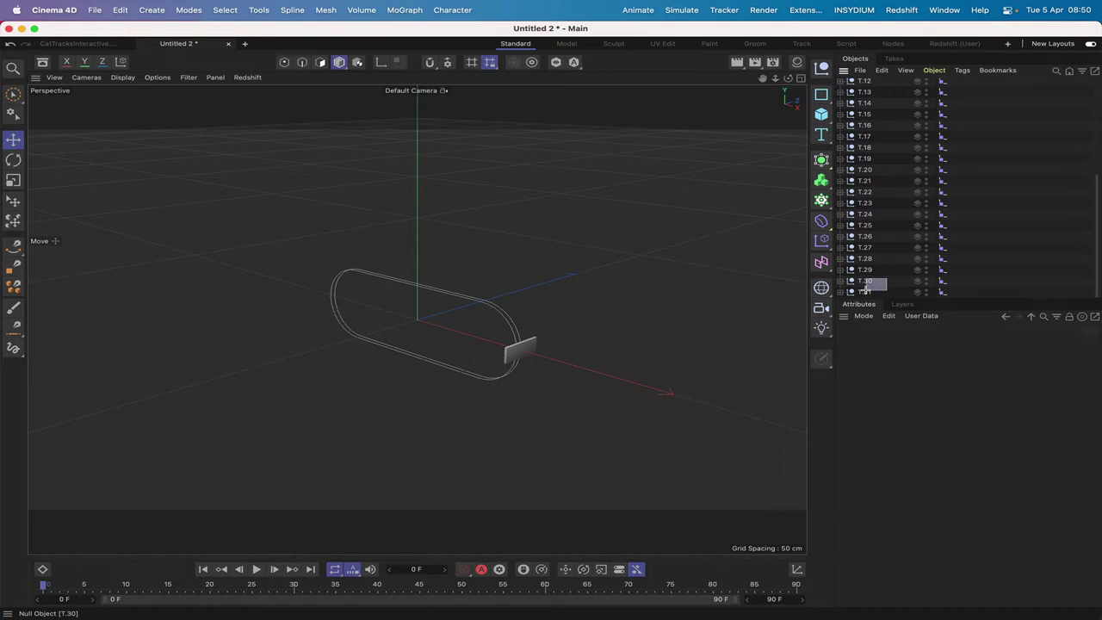
left_click_drag(864, 281, 867, 293)
key("Delete")
scroll(884, 249, "up", 5)
scroll(879, 143, "down", 4)
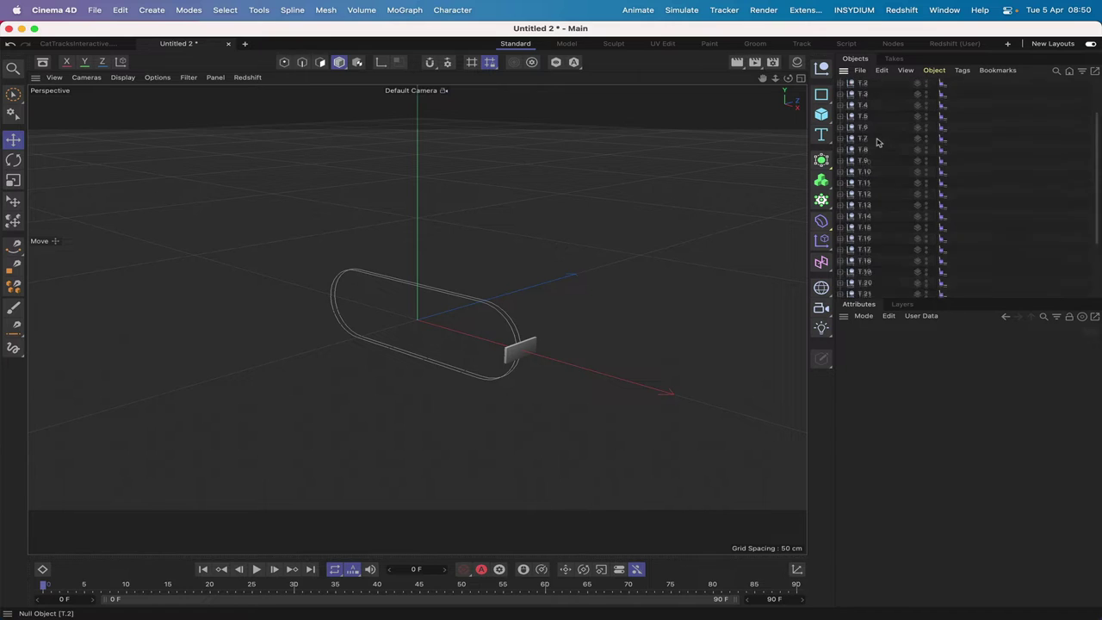
scroll(866, 282, "up", 5)
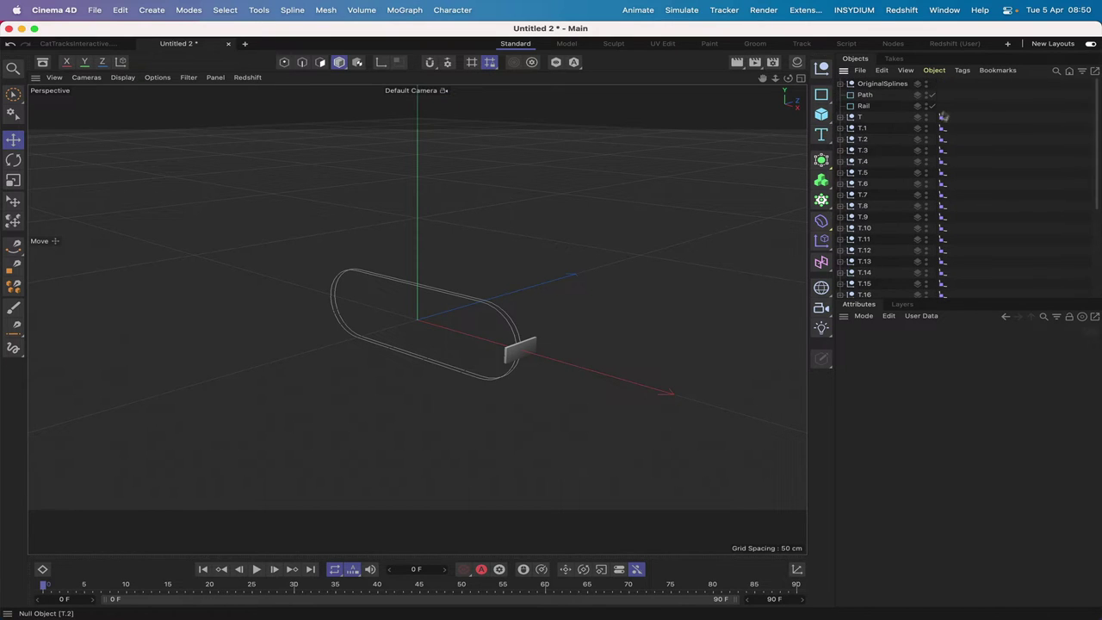
Step: Group all the tread nulls from T to T.29 under one null named Treads and leave it collapsed
left_click(943, 118)
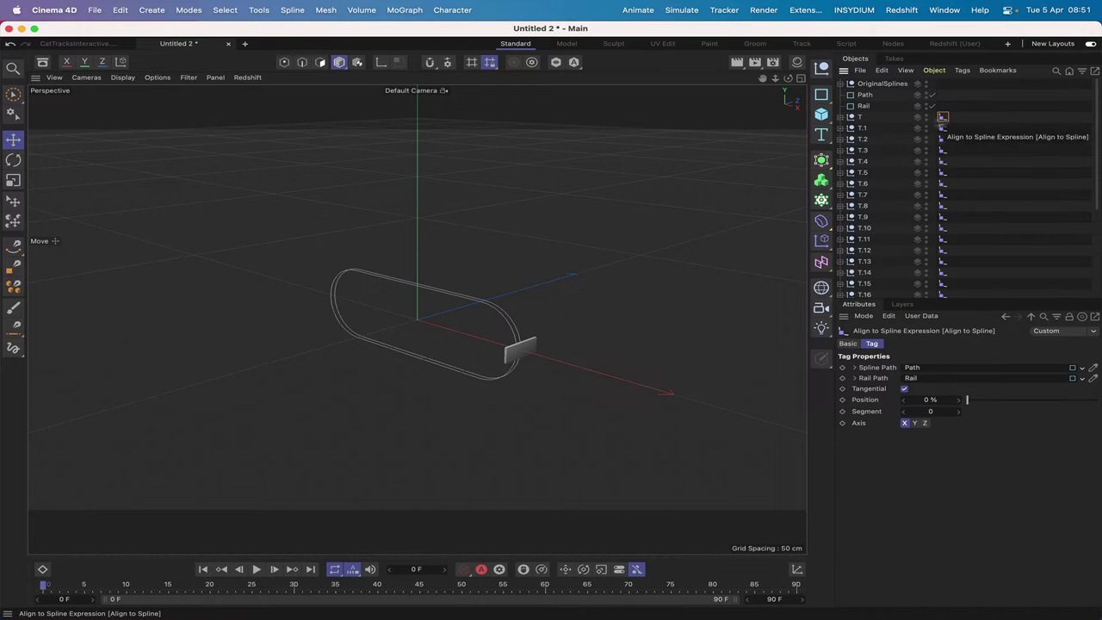
left_click_drag(863, 126, 850, 315)
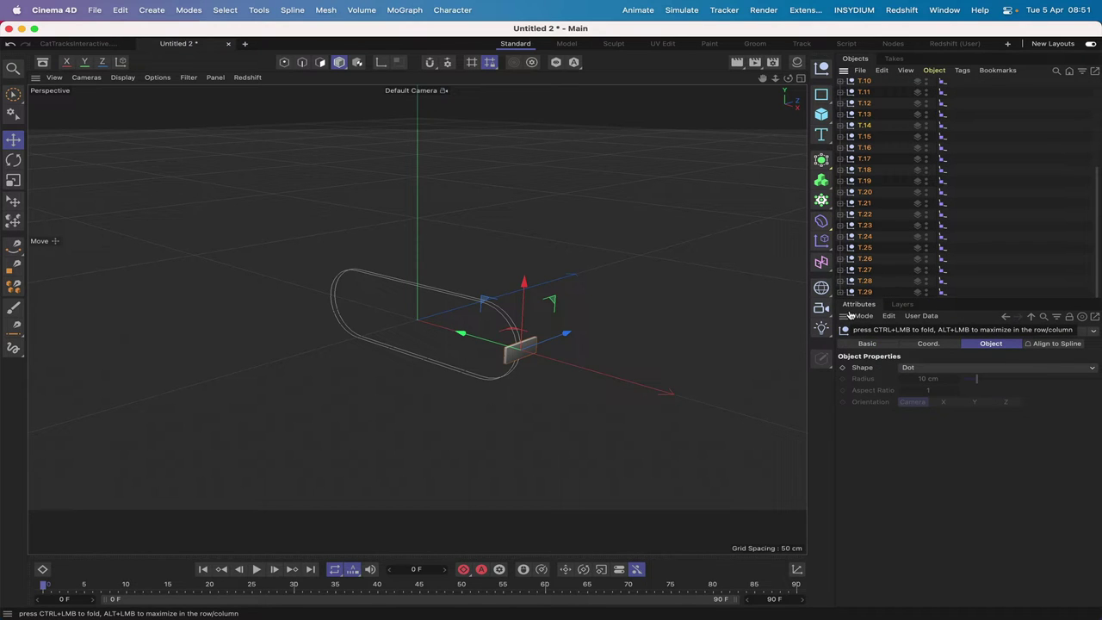
key("alt+g")
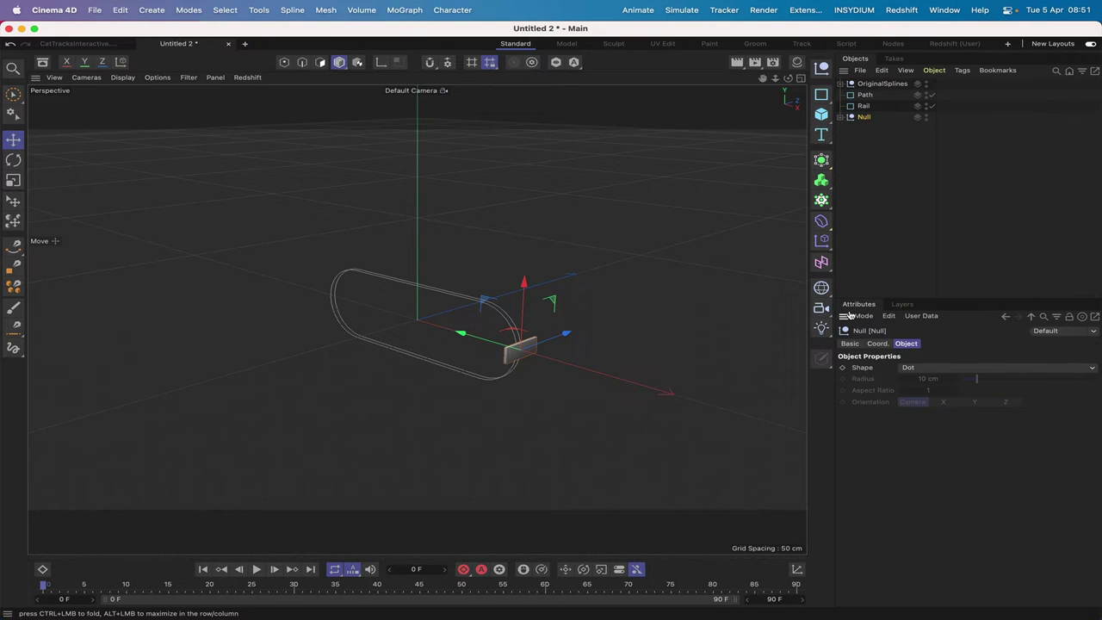
double_click(863, 117)
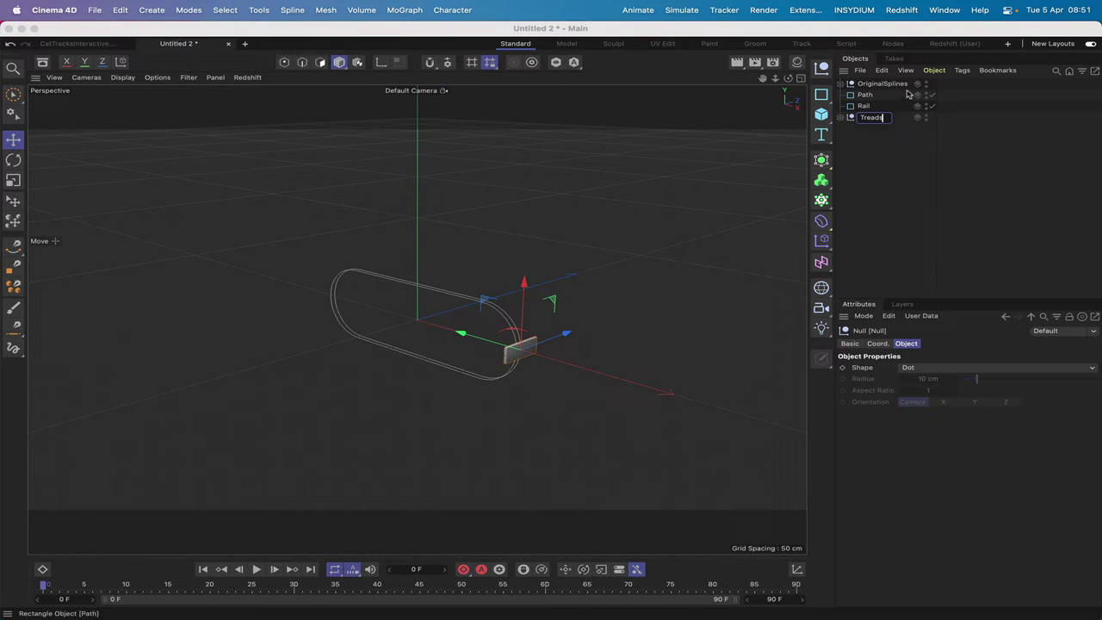
key("Return")
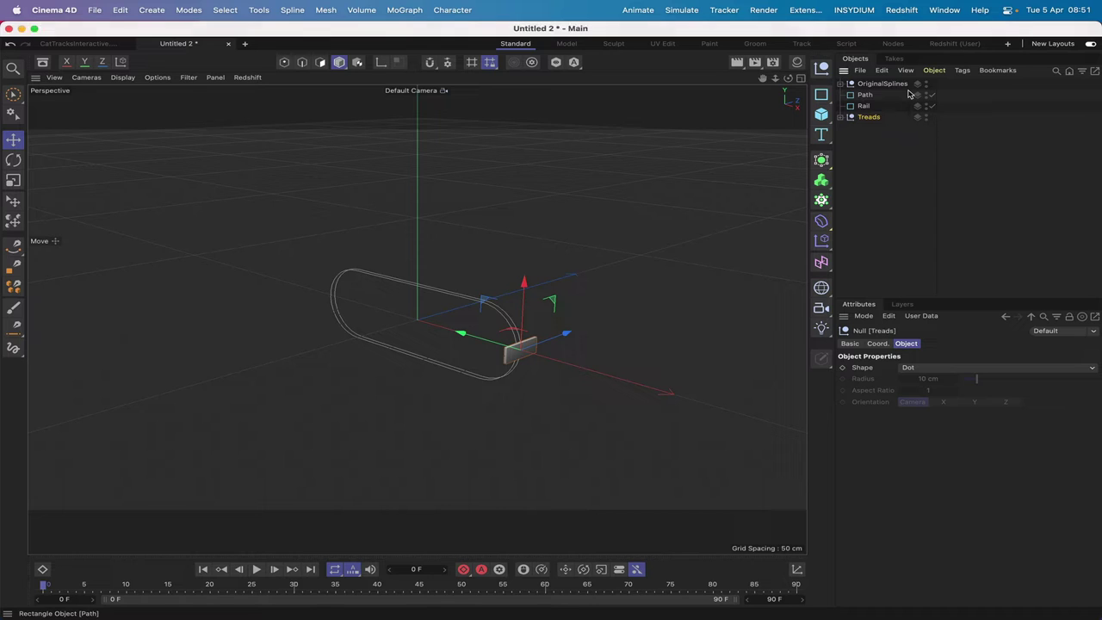
left_click(840, 118)
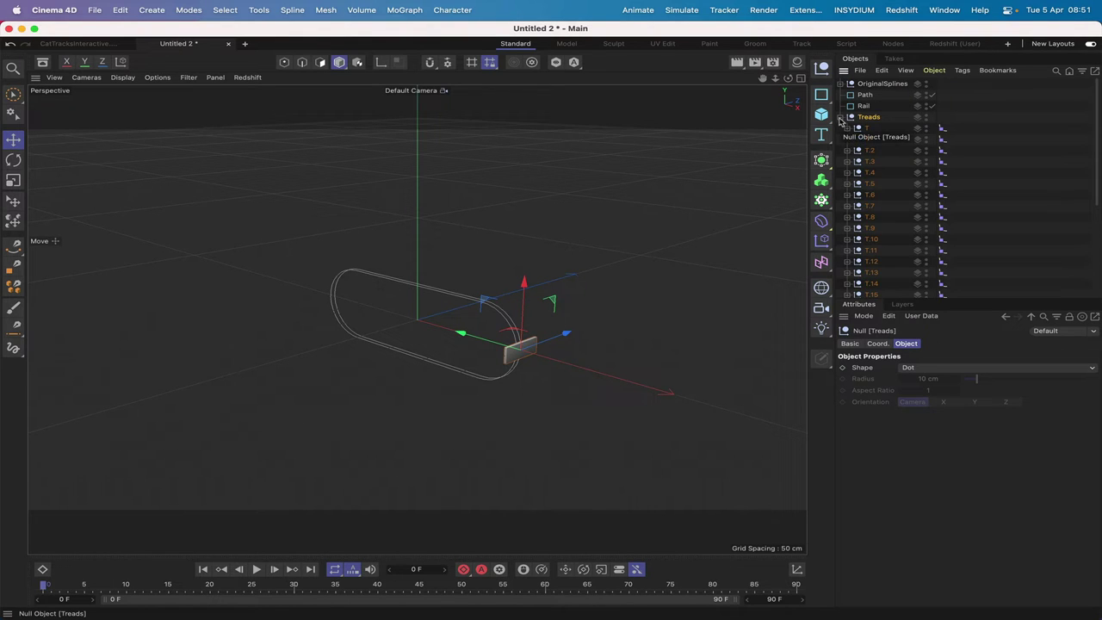
left_click(840, 118)
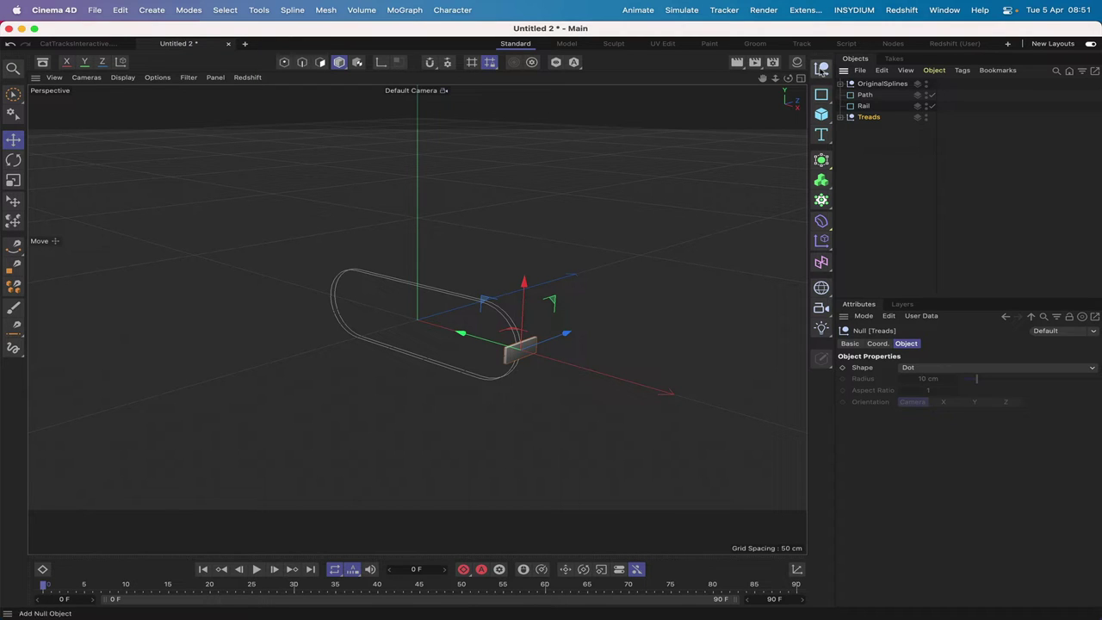
Step: Add a null named Xpresso, give it an XPresso tag and move the XPresso Editor clear of the object hierarchy
left_click(821, 67)
double_click(864, 84)
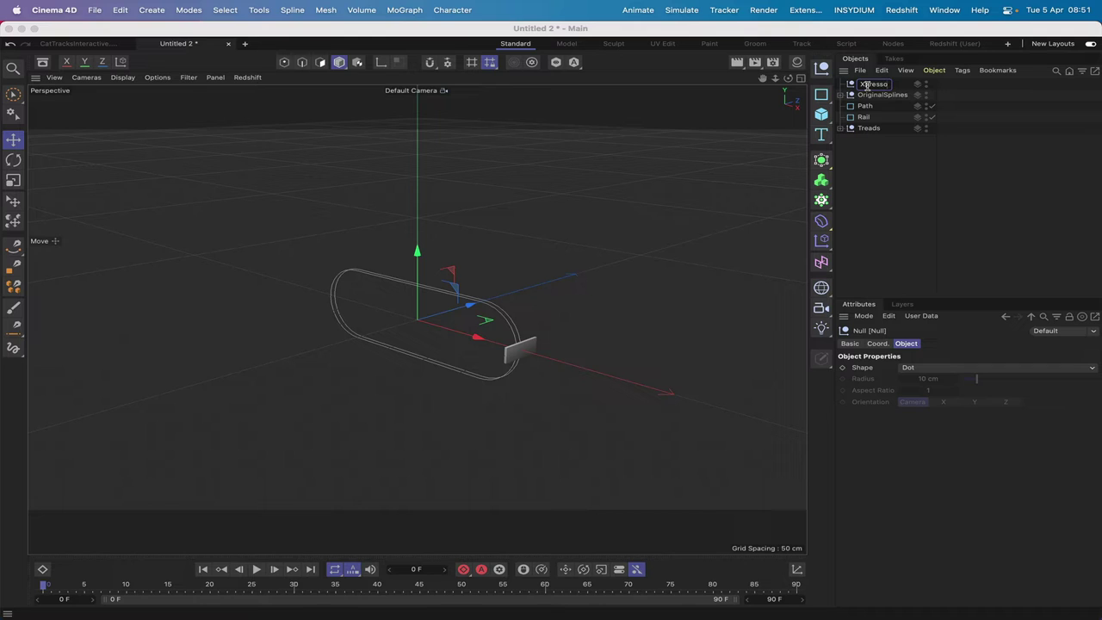
type("Xpresso")
key("Return")
left_click(962, 70)
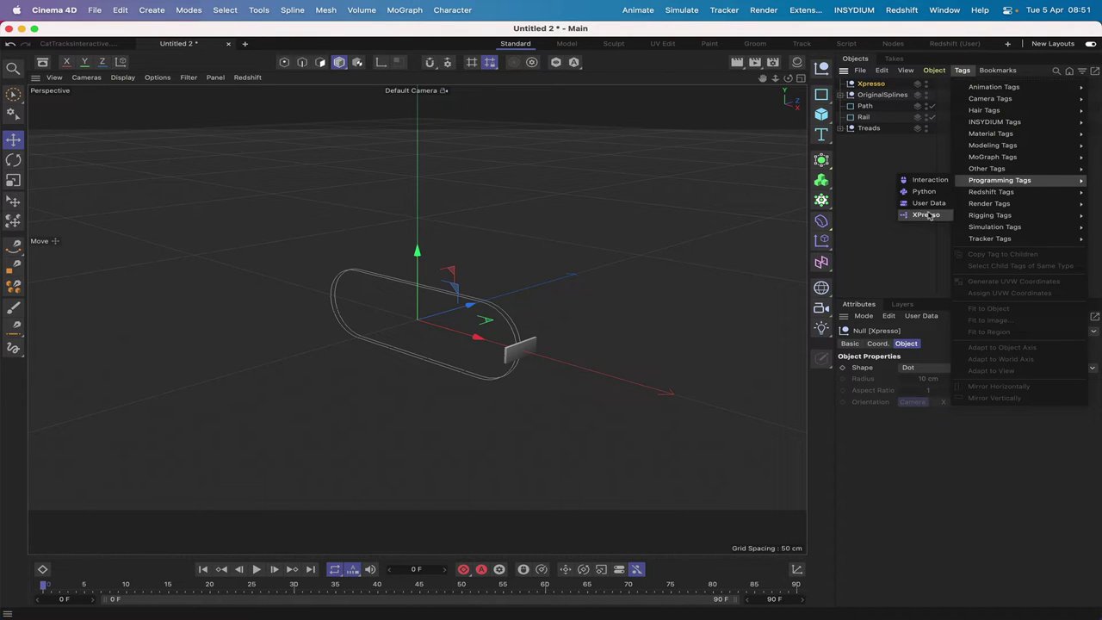
left_click(929, 215)
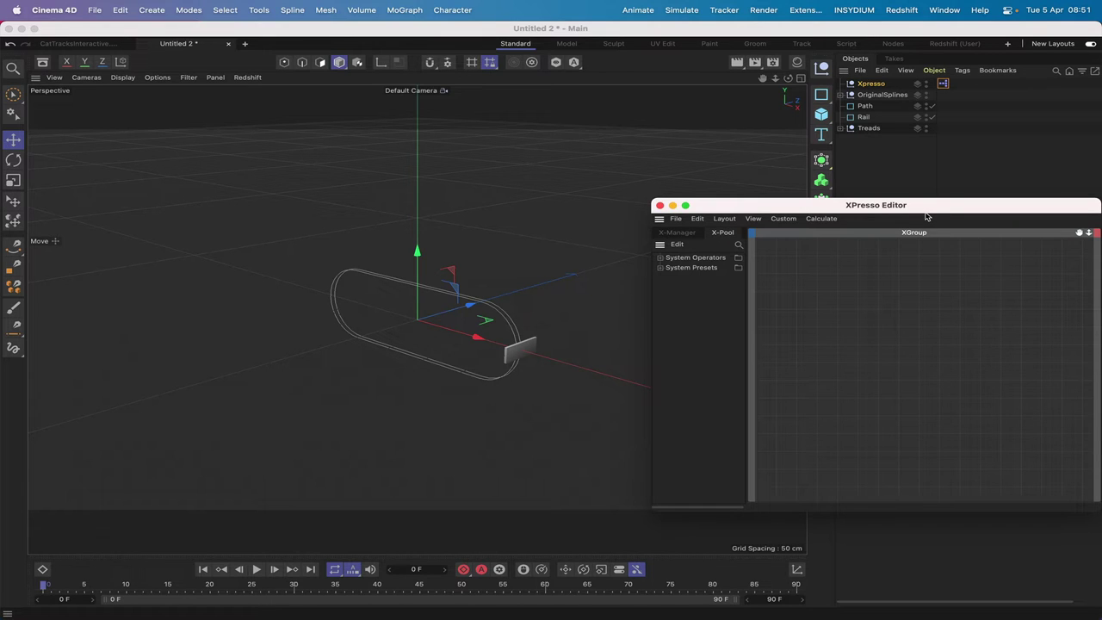
left_click_drag(826, 207, 226, 71)
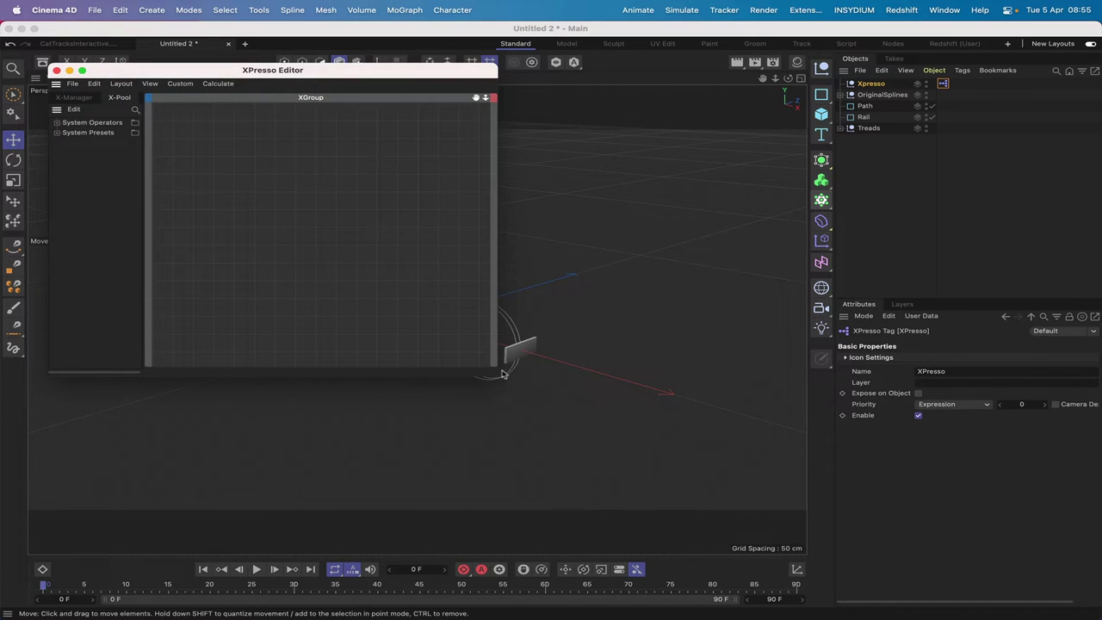
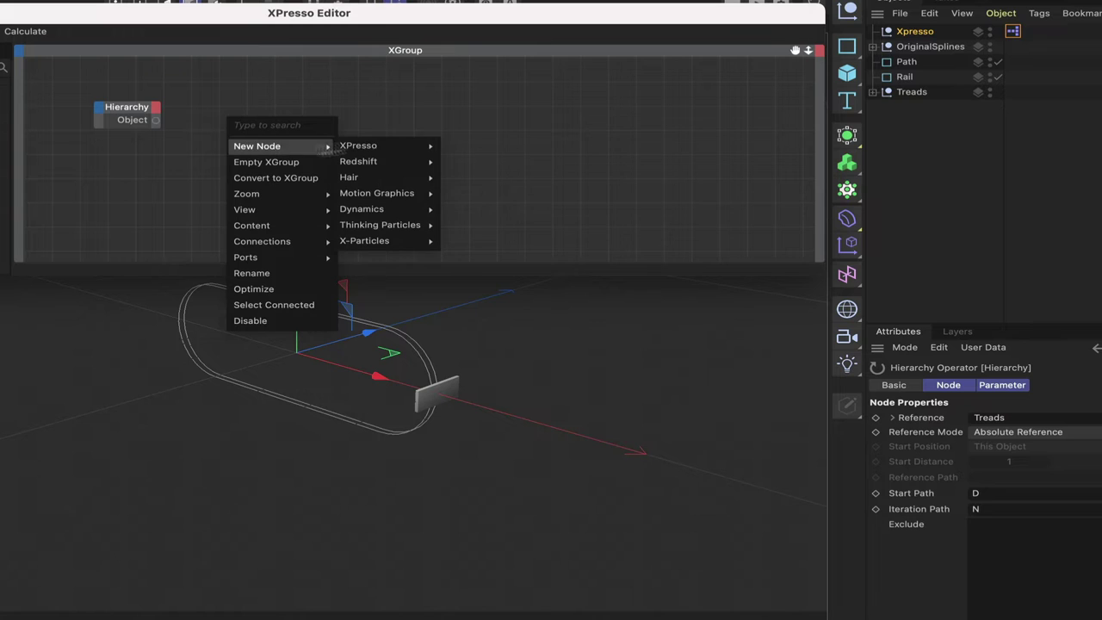
Step: Add an Object Index node beside the Hierarchy node and connect the Hierarchy's Object output to its Instance input
mouse_move(359, 145)
mouse_move(461, 144)
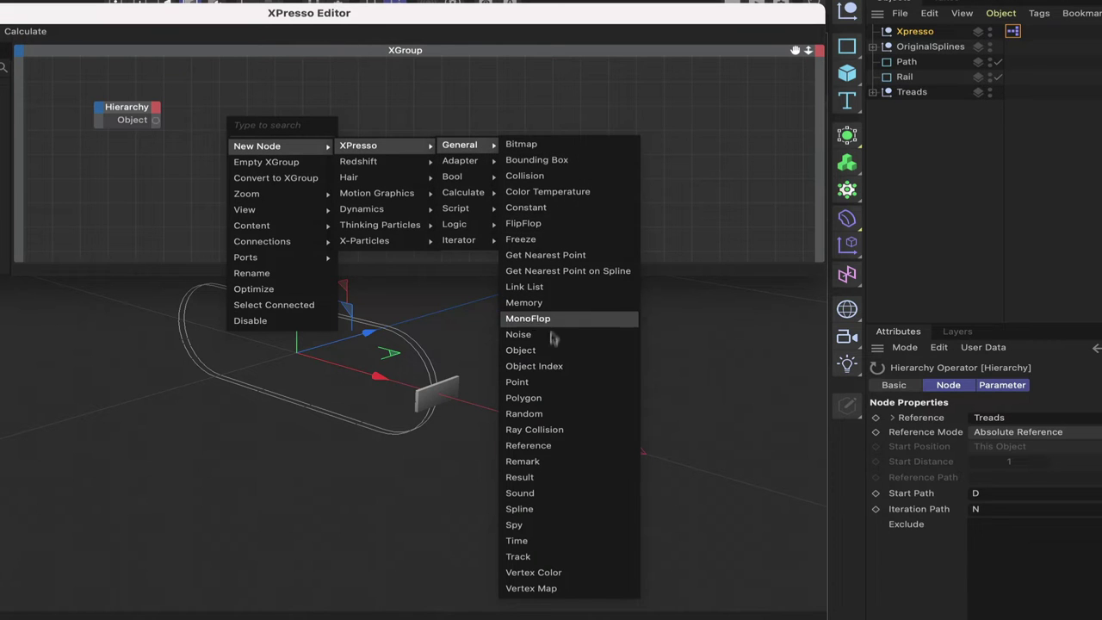
left_click(549, 366)
left_click_drag(248, 102, 289, 102)
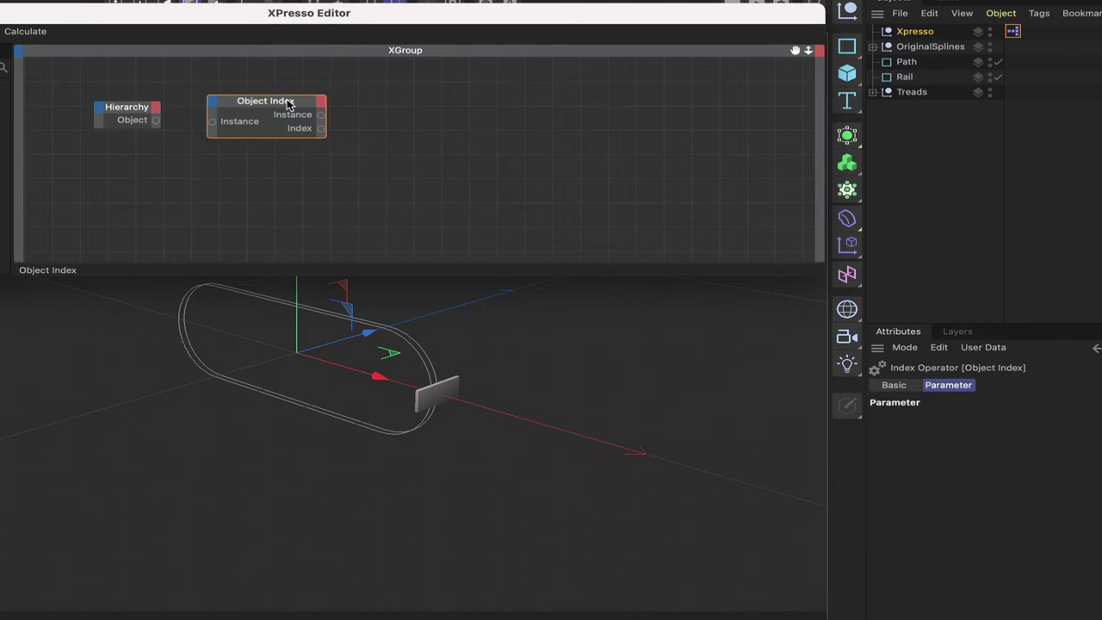
left_click_drag(157, 124, 215, 123)
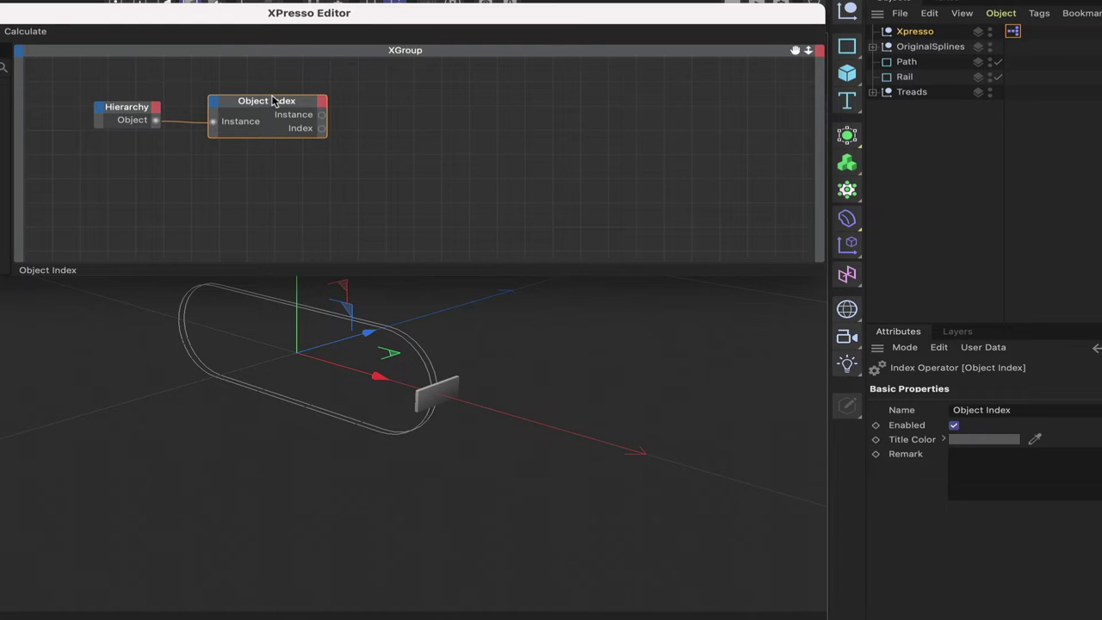
left_click_drag(274, 96, 278, 95)
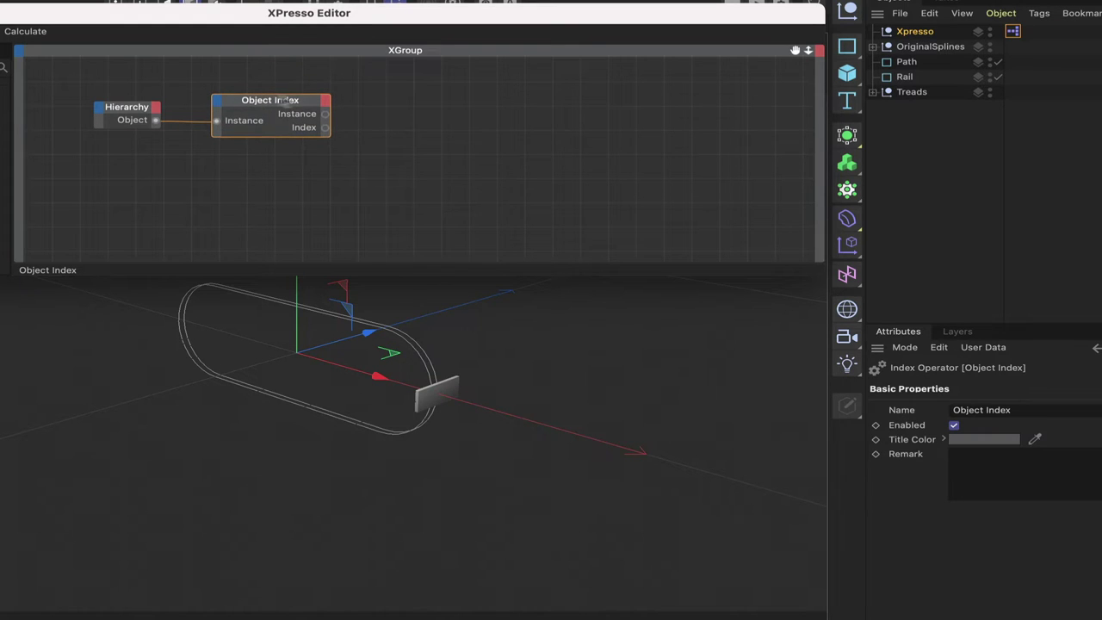
Step: Add a Tag iterator node and place it after the Object Index node in the XGroup
right_click(418, 117)
mouse_move(444, 142)
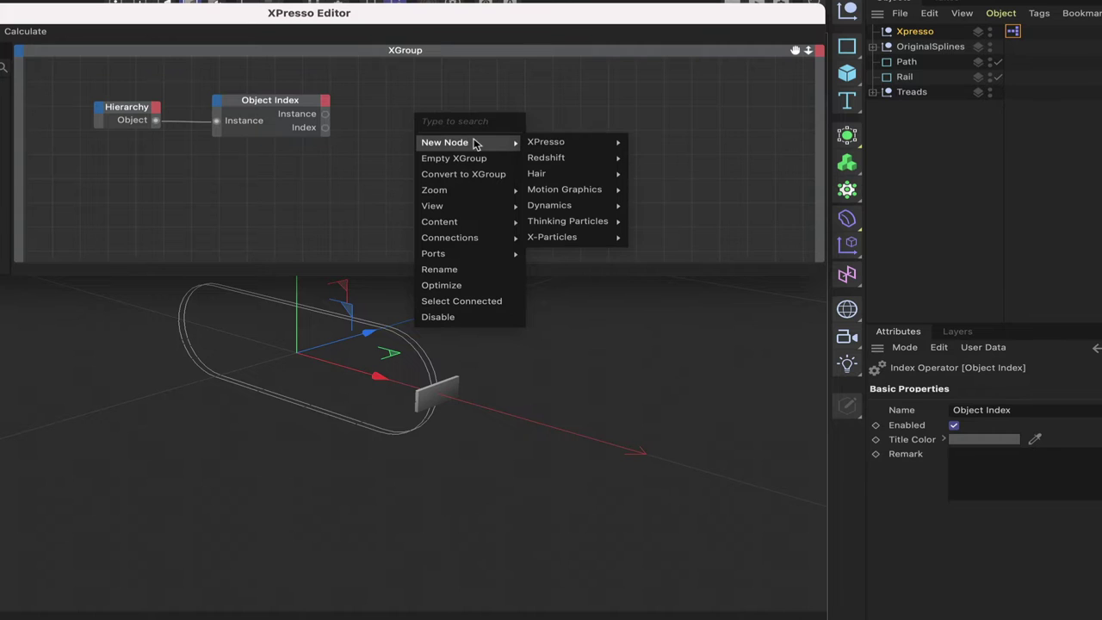
mouse_move(546, 142)
mouse_move(654, 236)
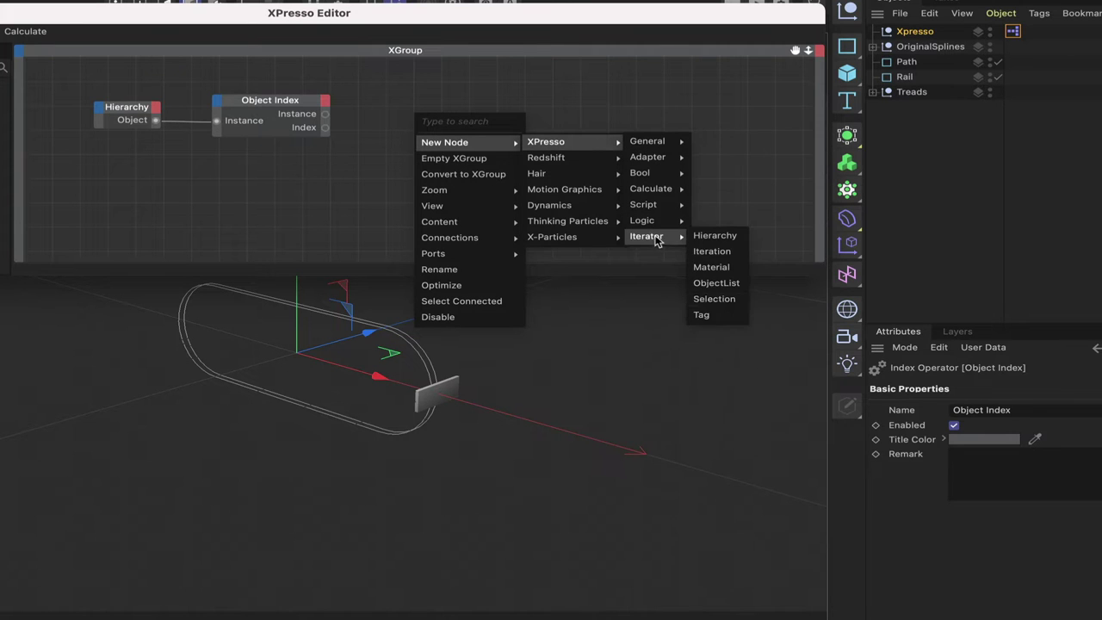
left_click(719, 314)
left_click_drag(404, 123, 425, 104)
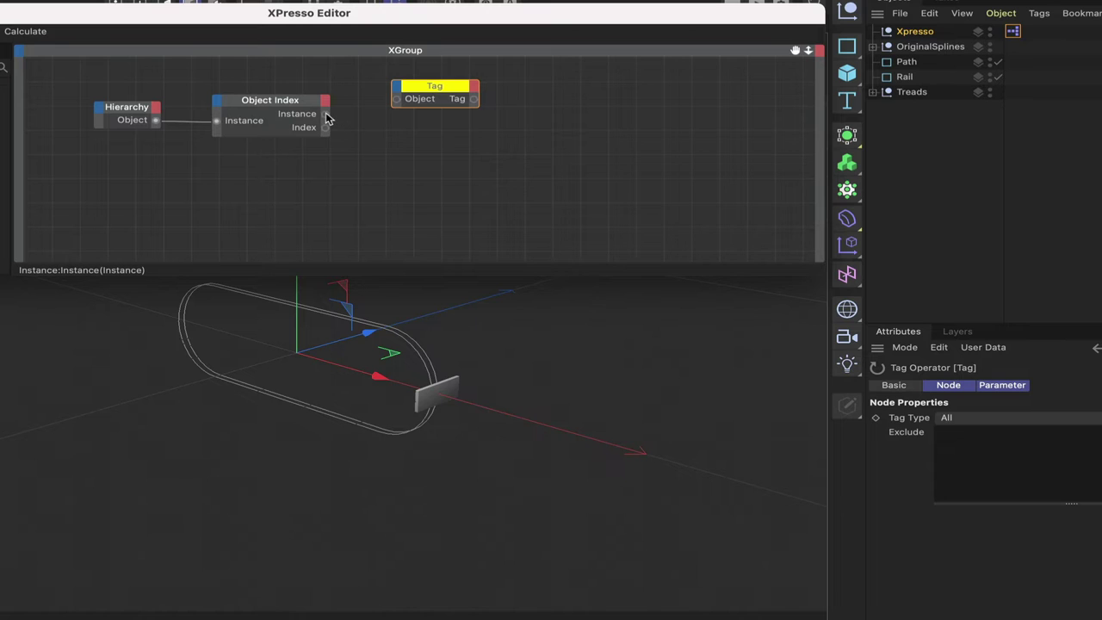
Step: Connect the Object Index's Instance output to the Tag node's Object input and set its tag type to Align to Spline
left_click_drag(325, 113, 397, 101)
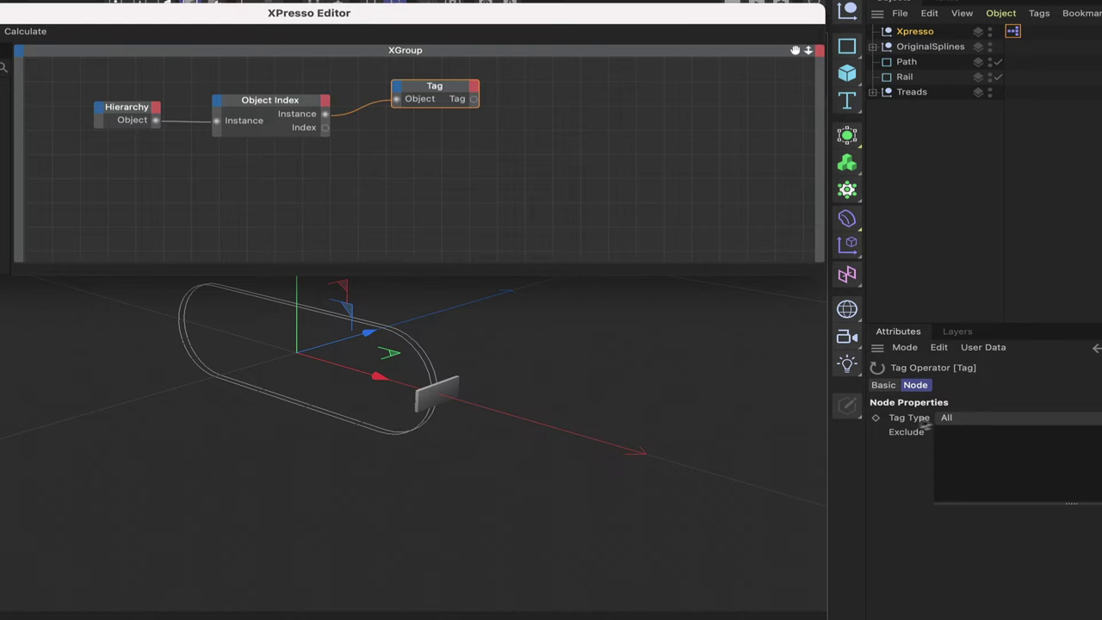
left_click(960, 418)
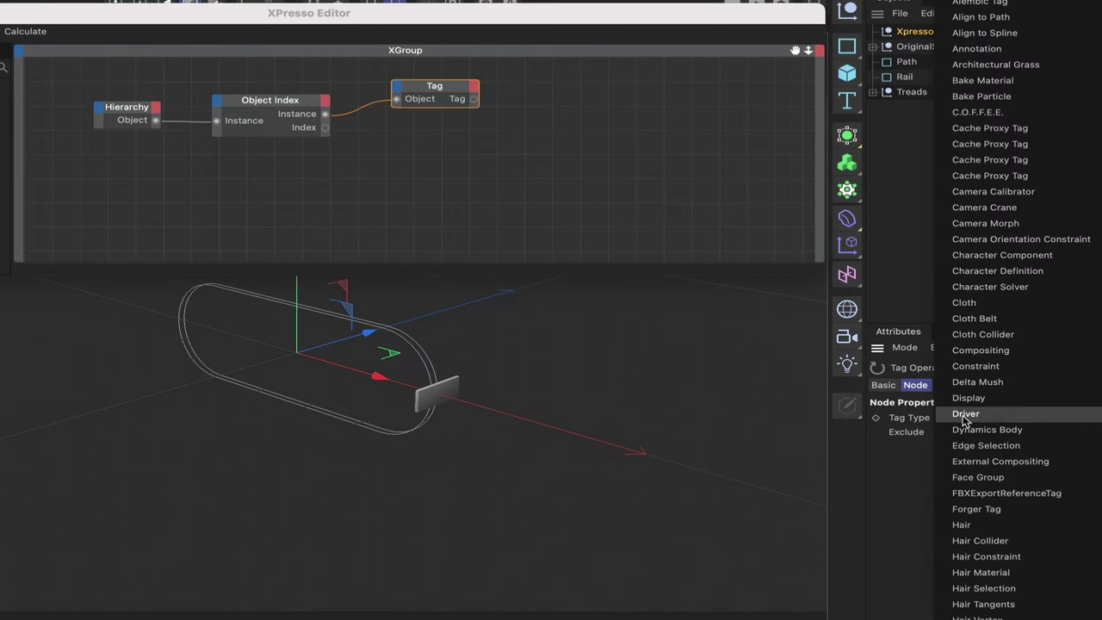
left_click(966, 35)
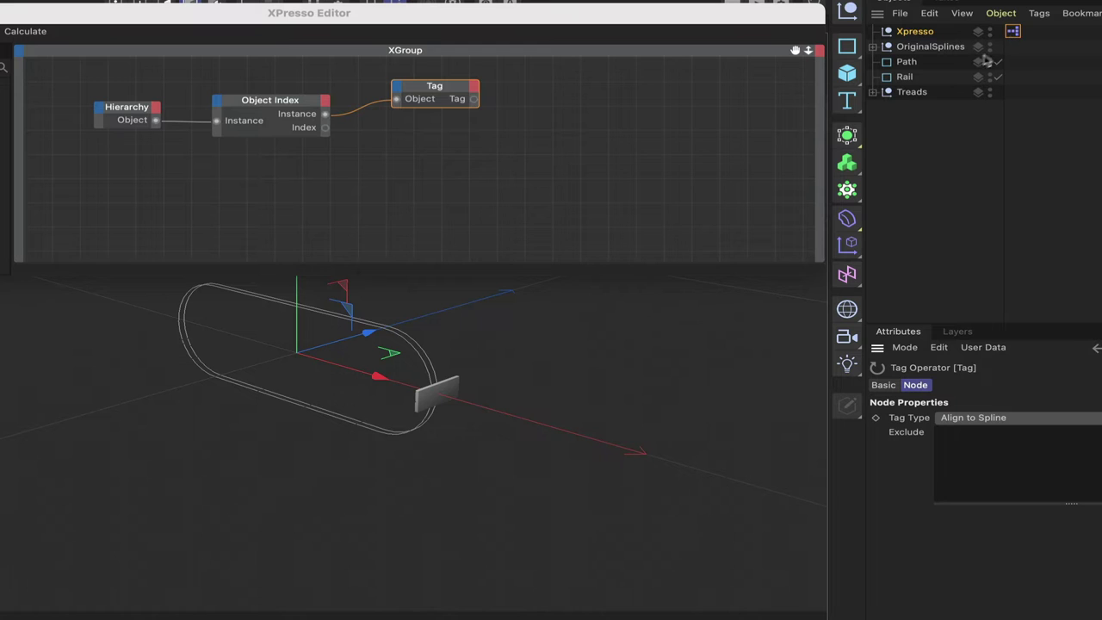
left_click(873, 93)
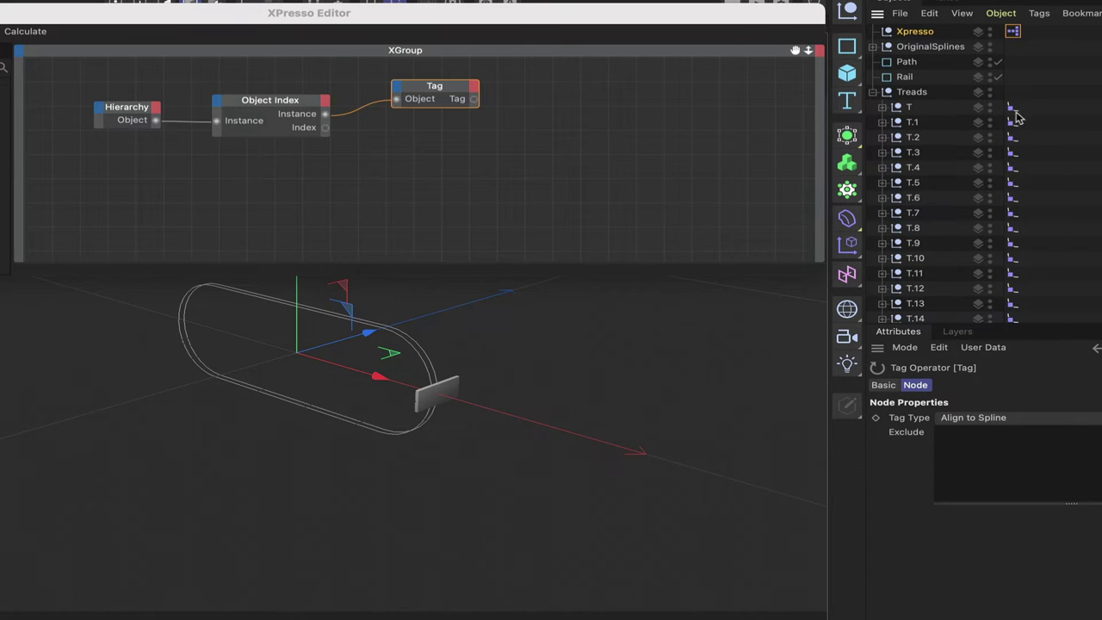
left_click(873, 92)
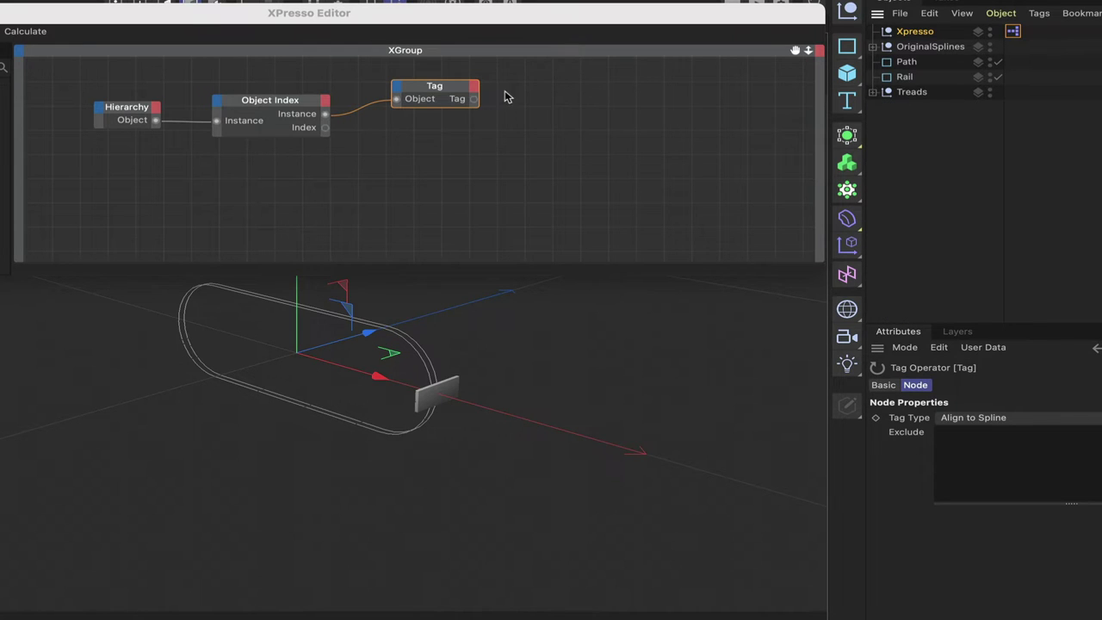
left_click_drag(451, 87, 432, 87)
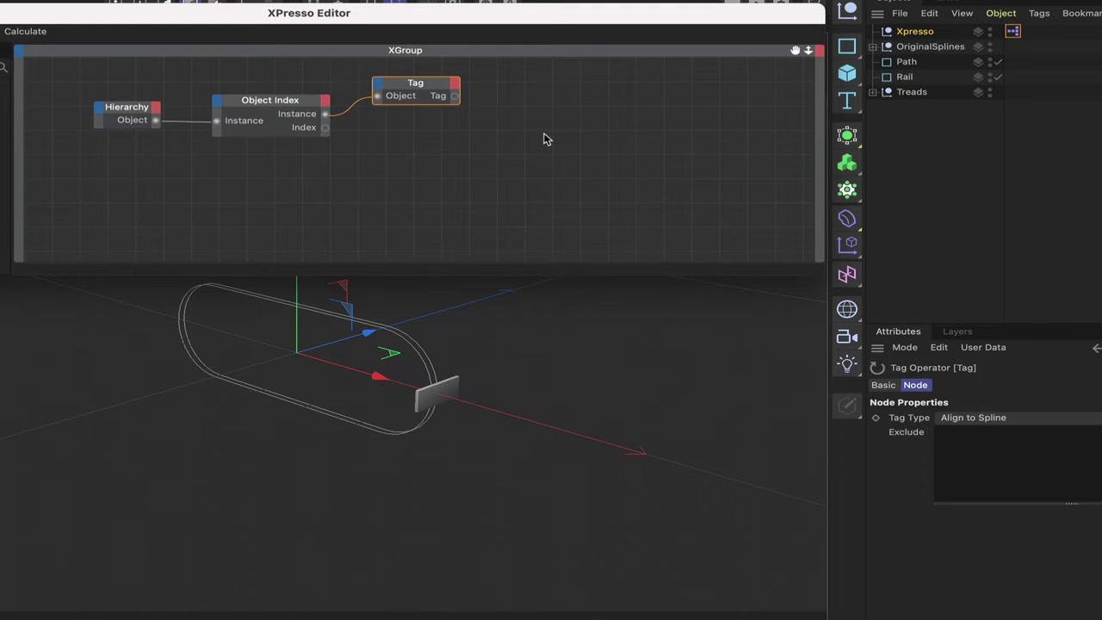
Step: Add tread T's Align to Spline tag as a node with Object and Position input ports, enlarged to show both ports
left_click(874, 92)
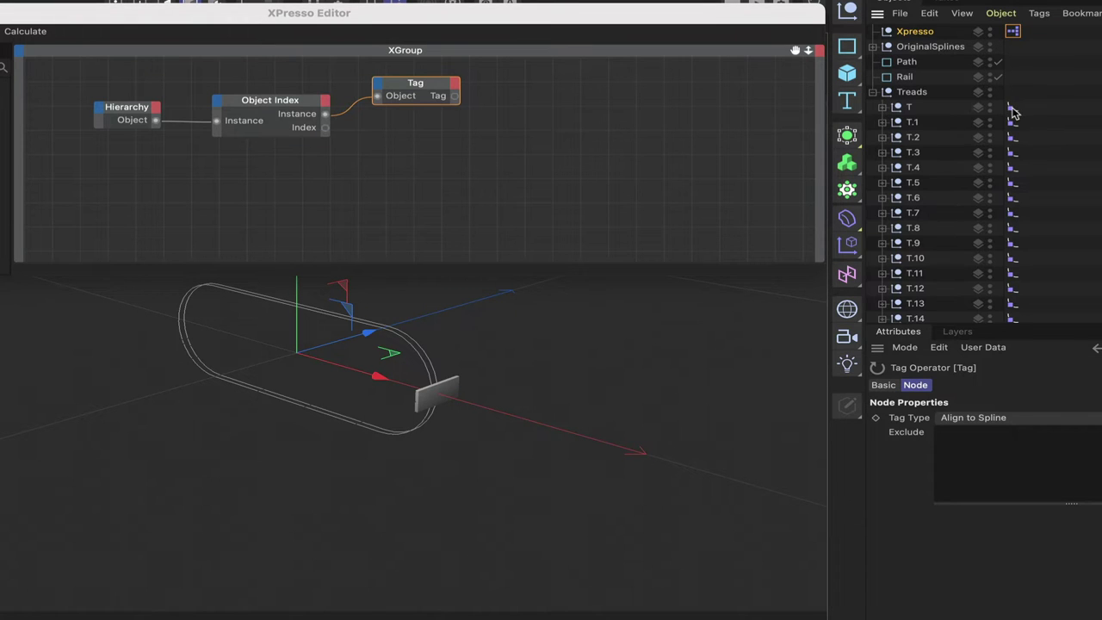
left_click_drag(1012, 106, 568, 100)
left_click(568, 99)
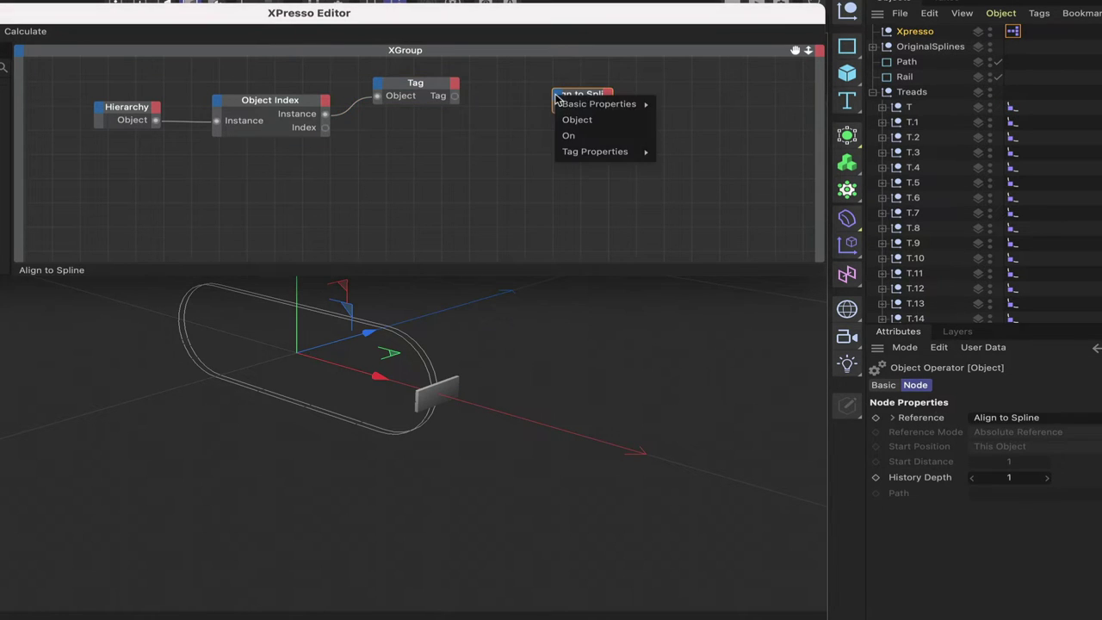
left_click(571, 120)
left_click(557, 107)
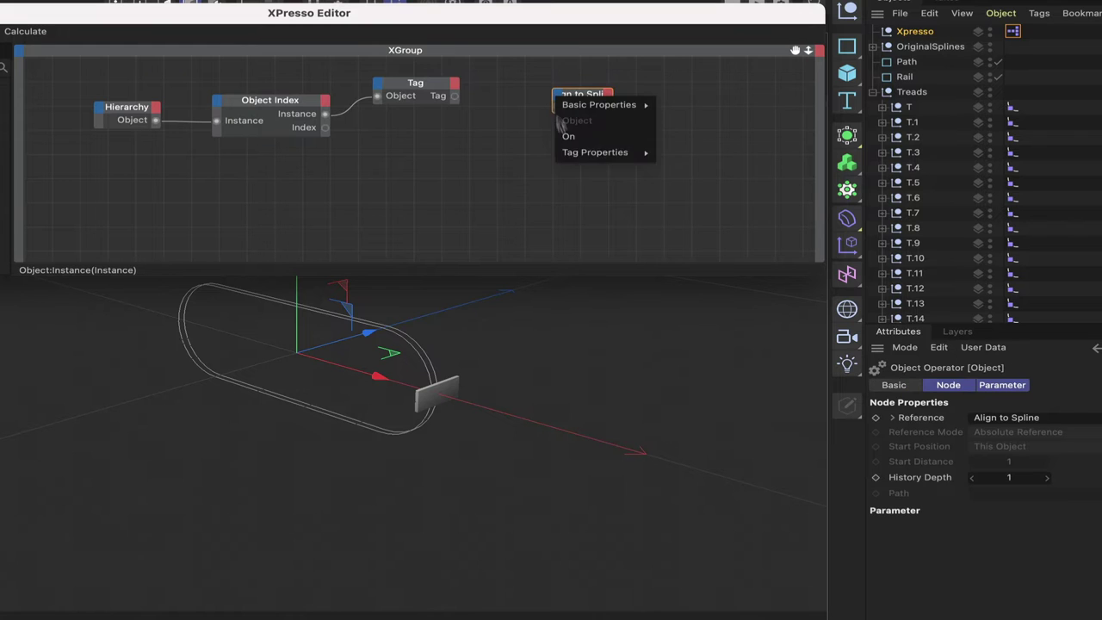
mouse_move(586, 152)
left_click(677, 168)
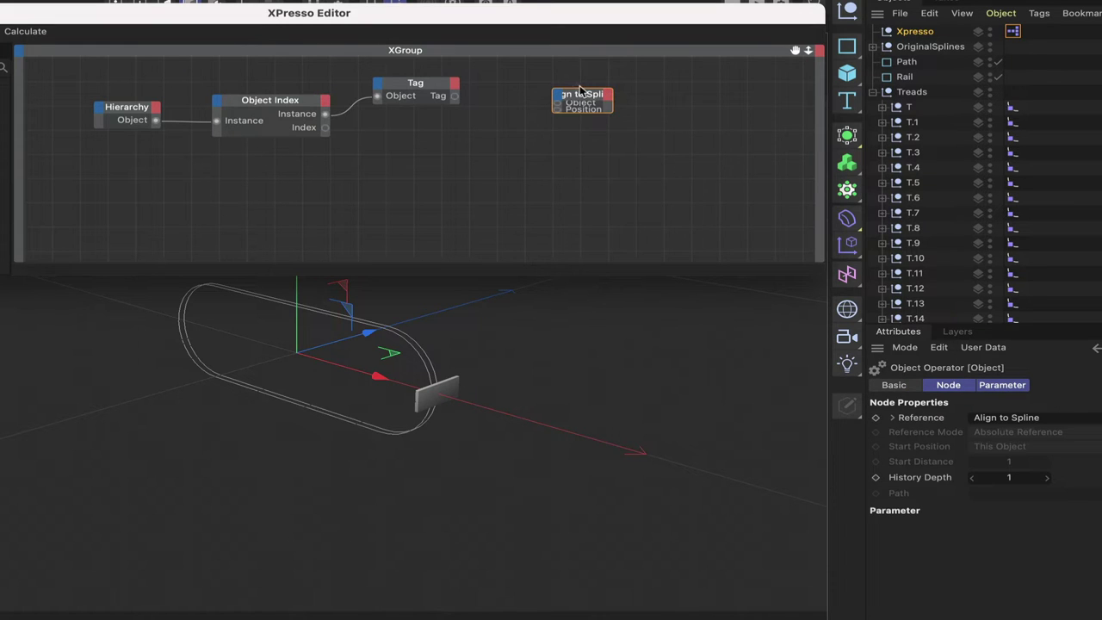
left_click_drag(594, 105, 551, 103)
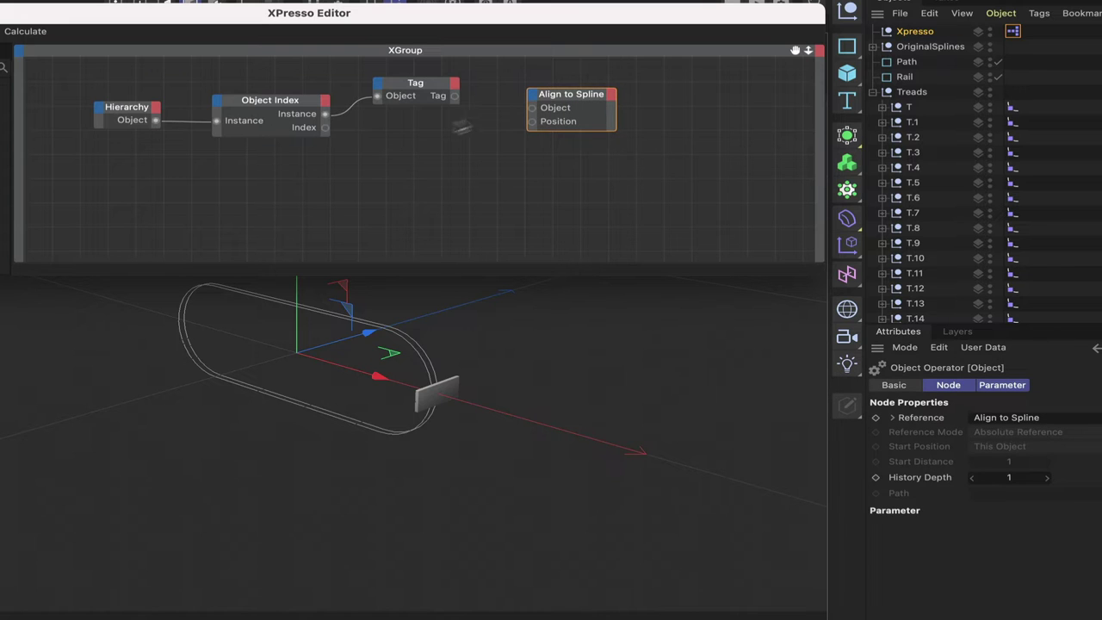
Step: Add a Math node below the Tag node and set its function to Divide
right_click(361, 160)
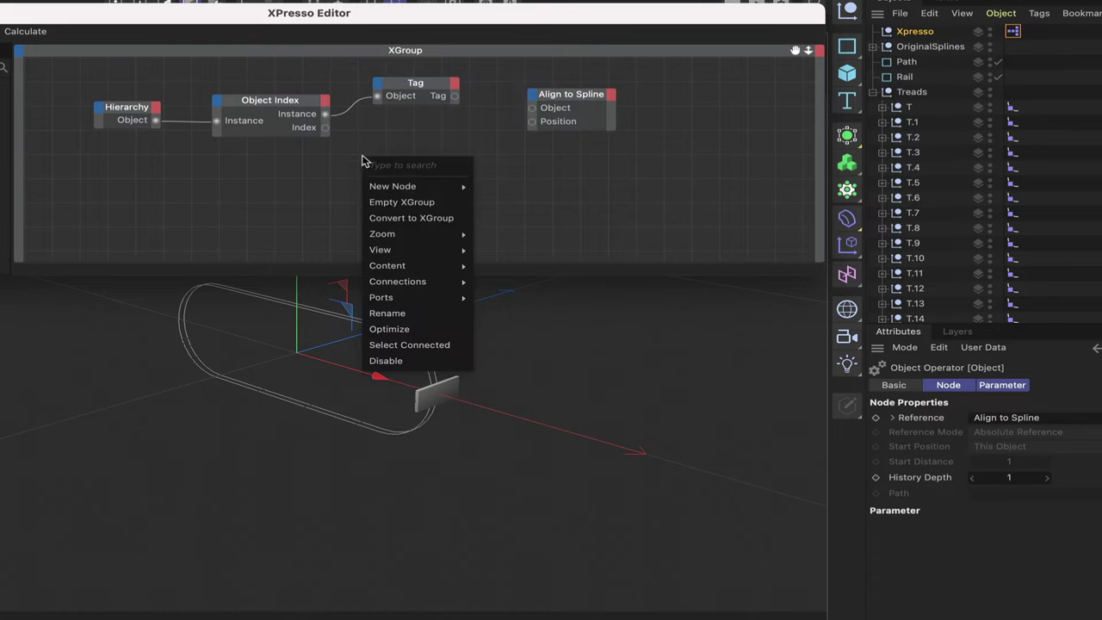
mouse_move(422, 190)
mouse_move(534, 195)
mouse_move(607, 187)
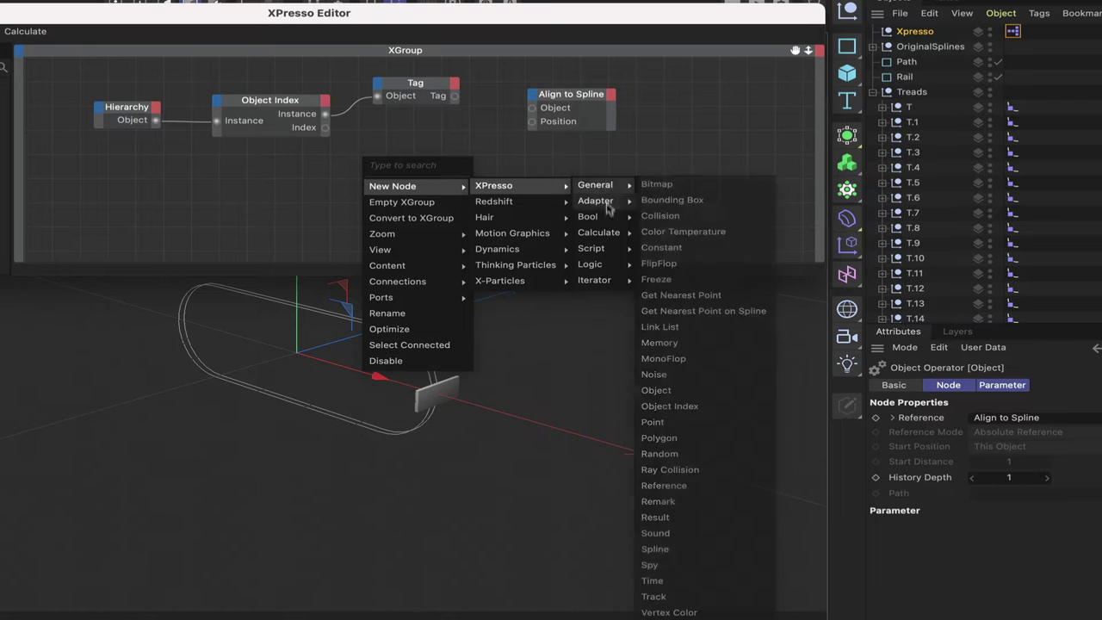
mouse_move(613, 234)
left_click(653, 406)
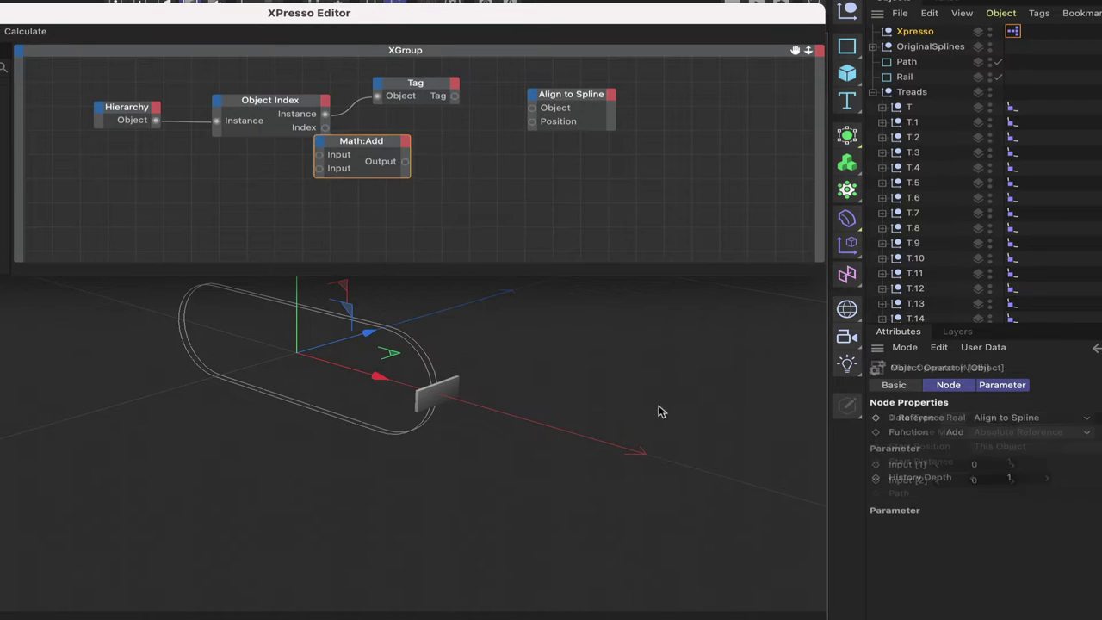
left_click_drag(376, 142, 430, 162)
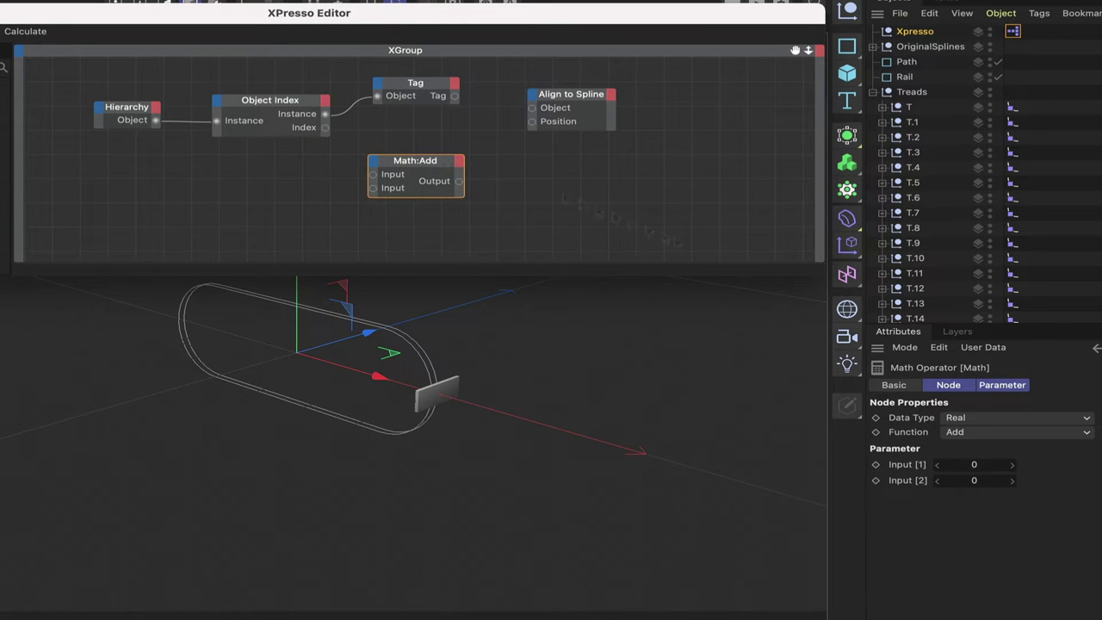
left_click(979, 440)
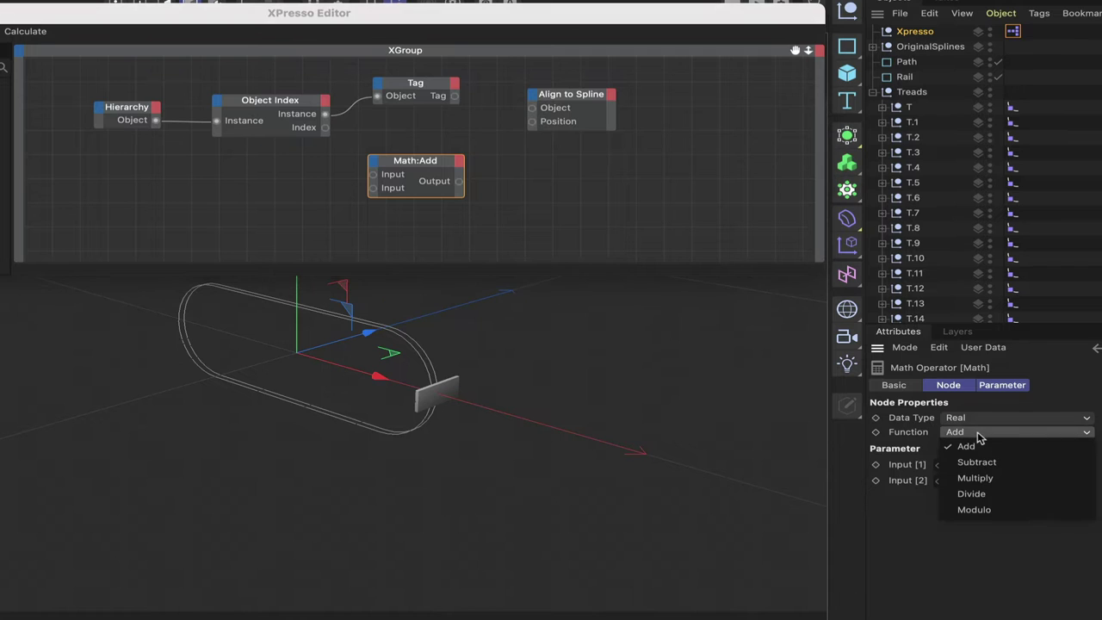
left_click(982, 489)
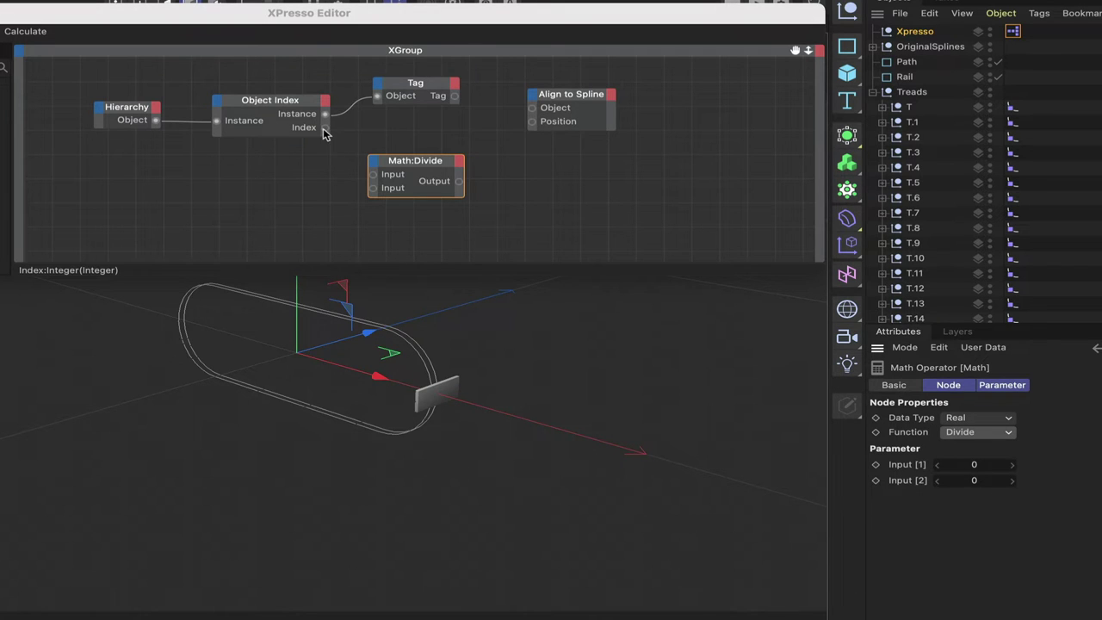
Step: Connect the Object Index's Index output to the Divide node's first input and set its second input to 30
left_click_drag(326, 128, 372, 179)
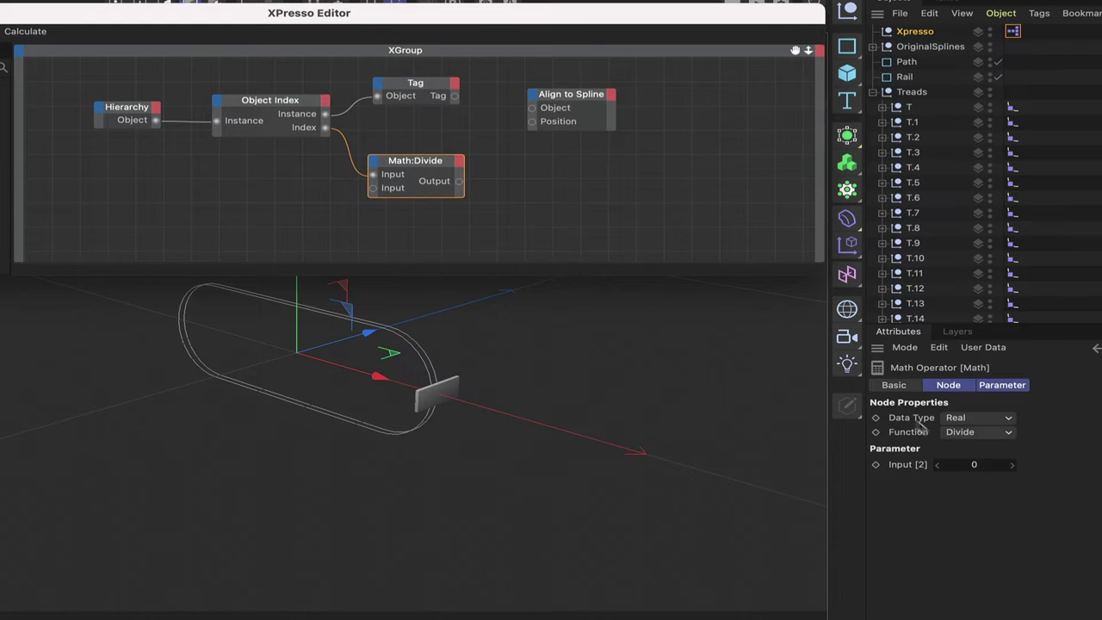
left_click(977, 465)
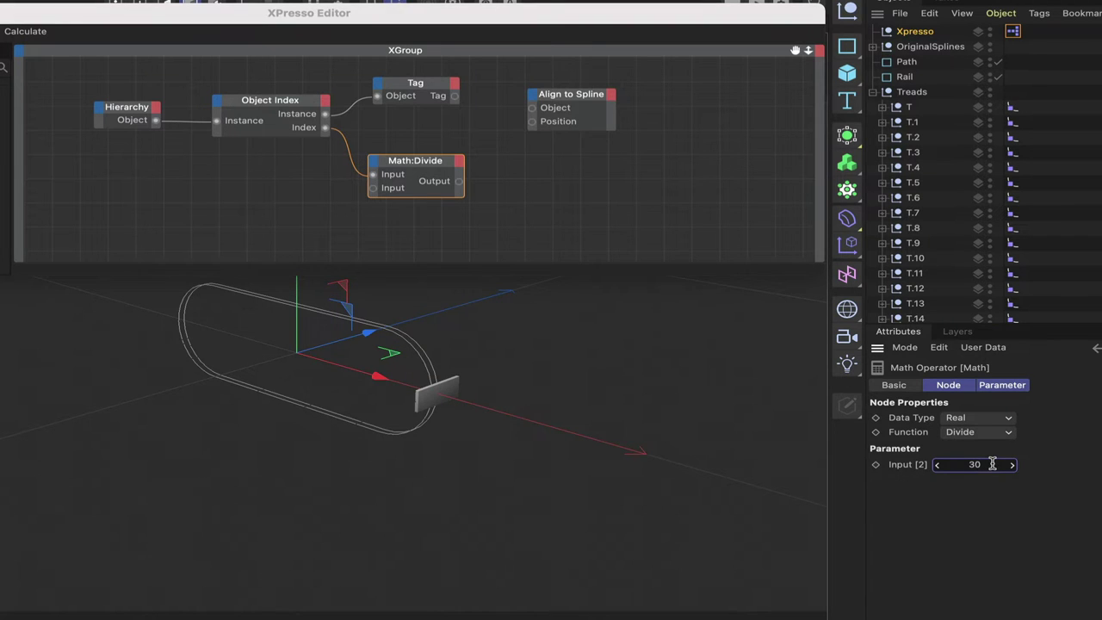
key("Return")
left_click_drag(437, 163, 440, 169)
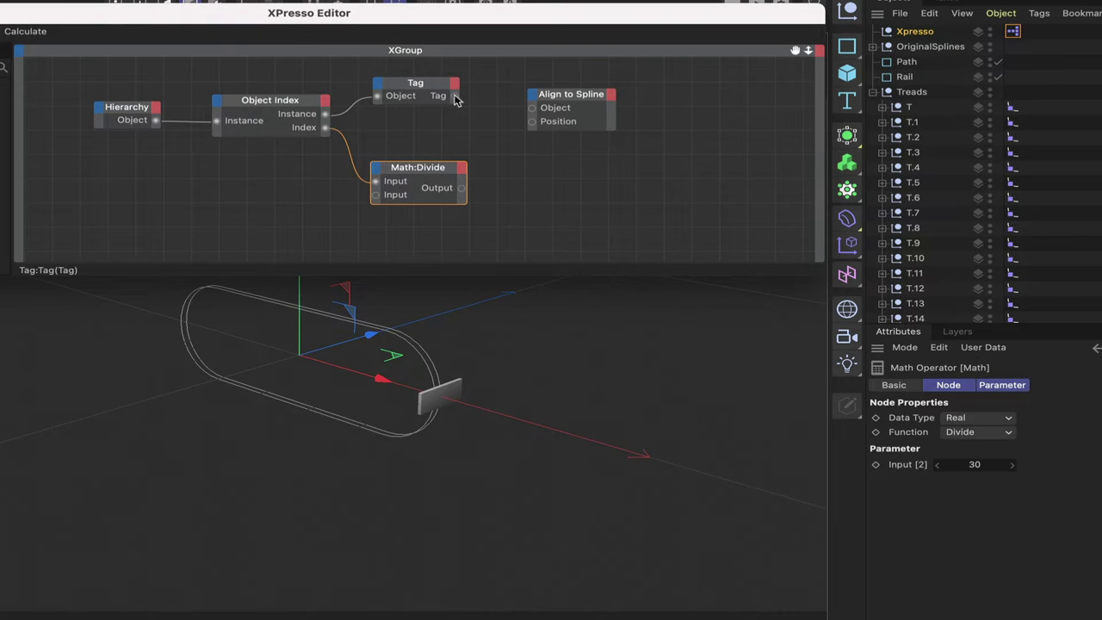
Step: Connect the Tag output to the Align to Spline node's Object input and the Divide output to its Position input
left_click_drag(584, 96, 642, 97)
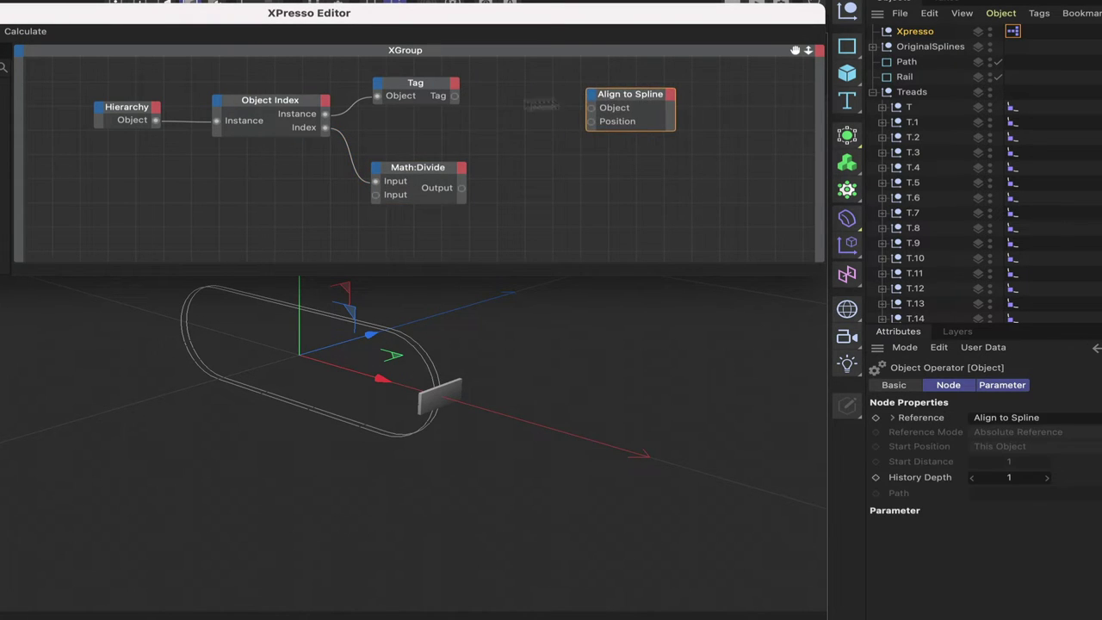
left_click_drag(455, 95, 590, 110)
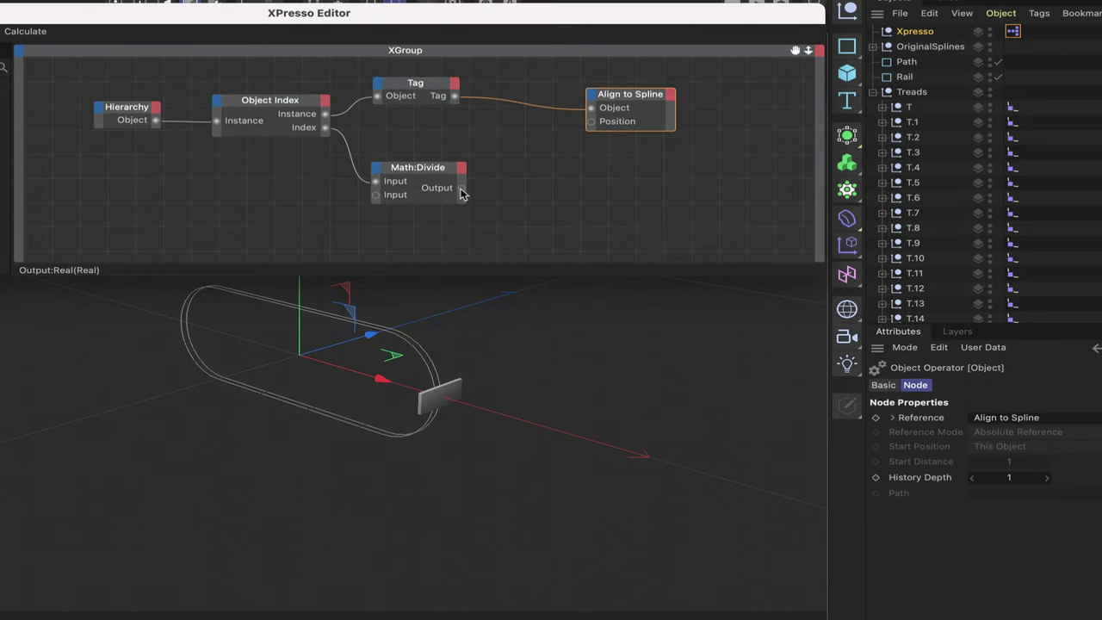
left_click_drag(462, 191, 592, 125)
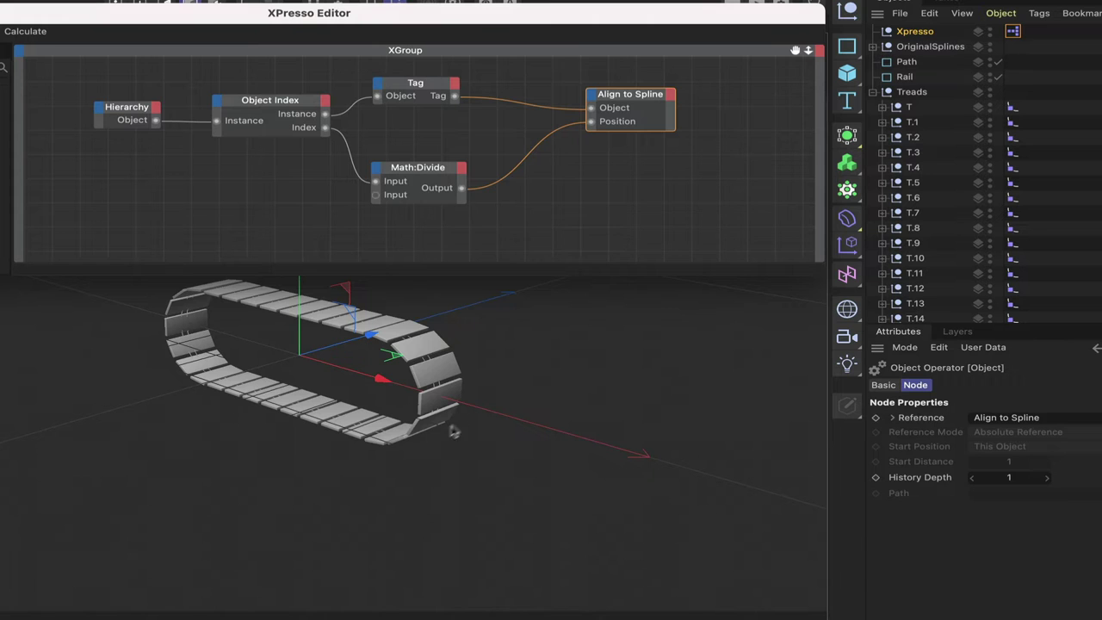
Step: Duplicate the Math:Divide node below the Align to Spline node and set the copy's function to Add
right_click(539, 203)
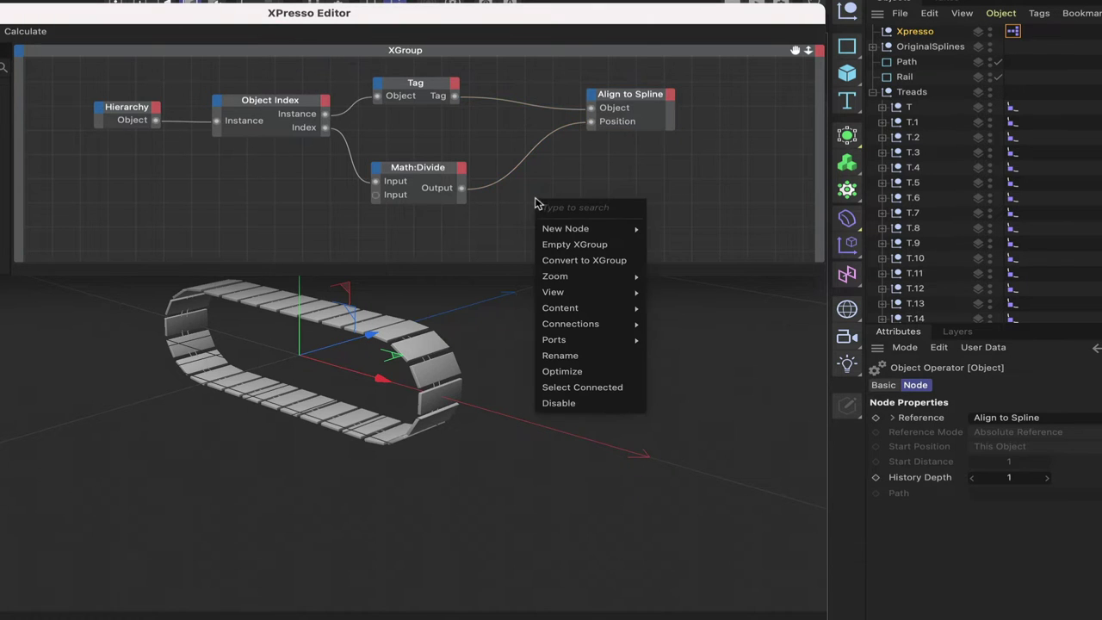
left_click(590, 184)
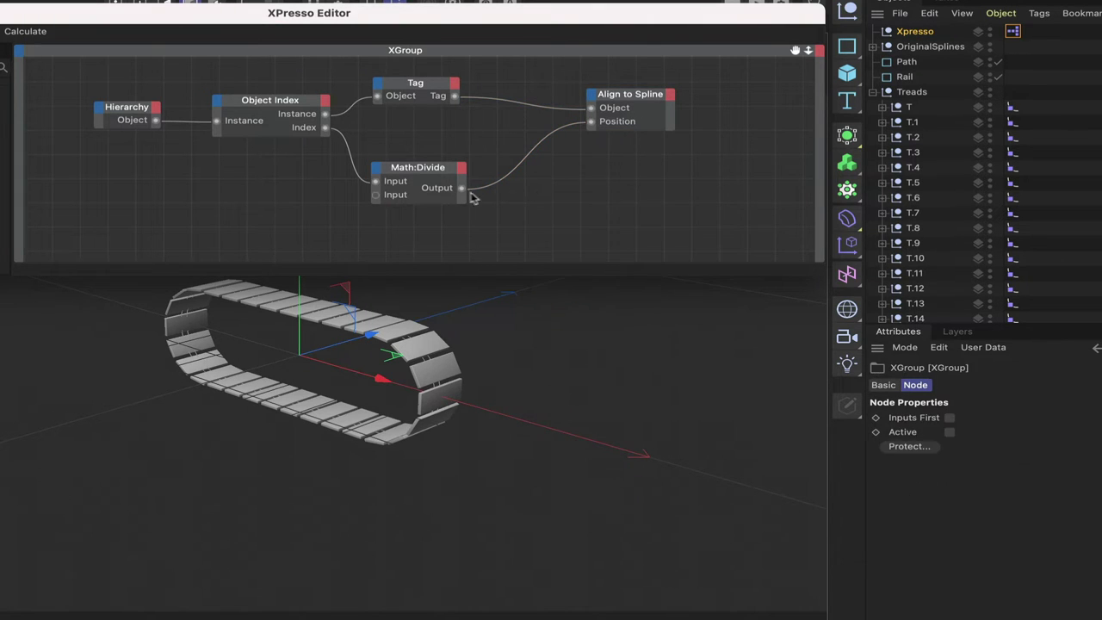
left_click_drag(430, 170, 582, 194, "ctrl")
left_click(975, 432)
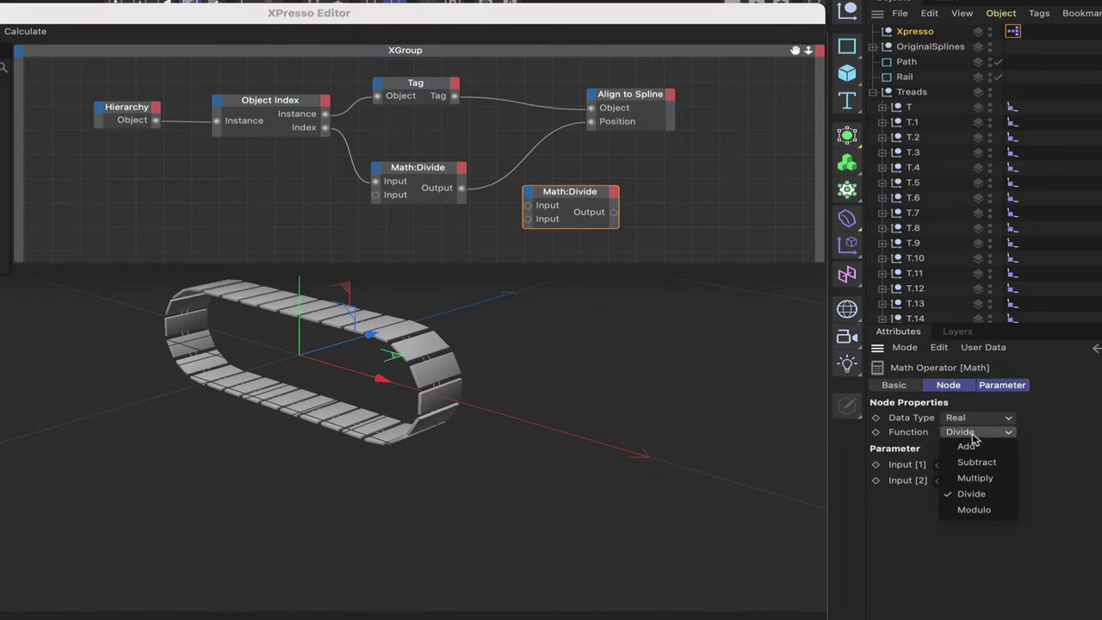
left_click(973, 446)
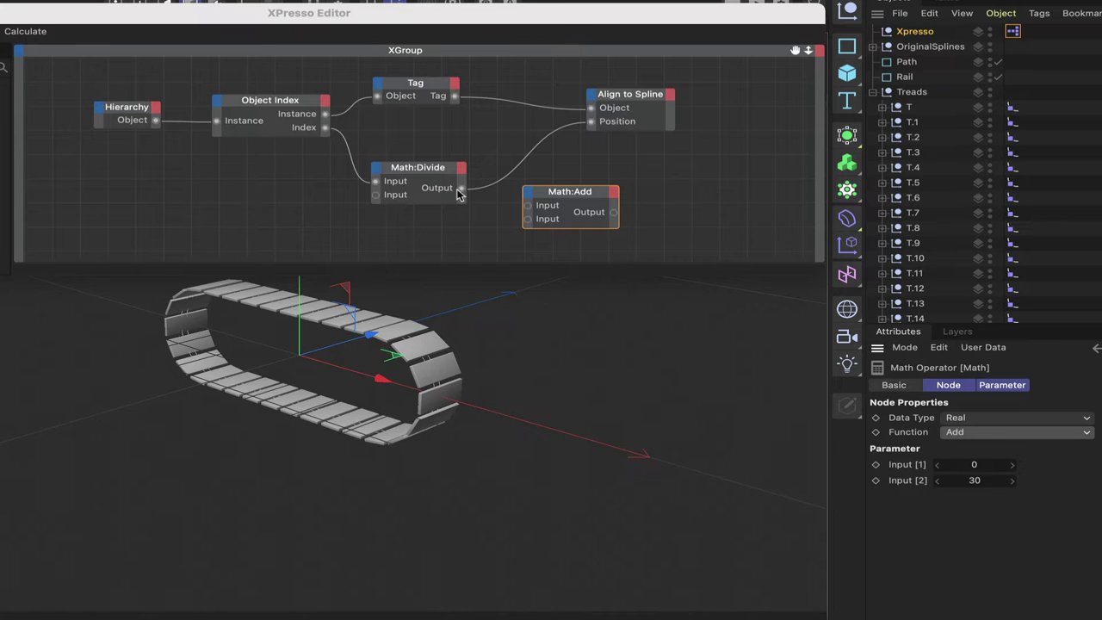
Step: Route the Divide output through the Add node's first input into the Align to Spline node's Position, and space out the nodes
left_click_drag(461, 189, 527, 206)
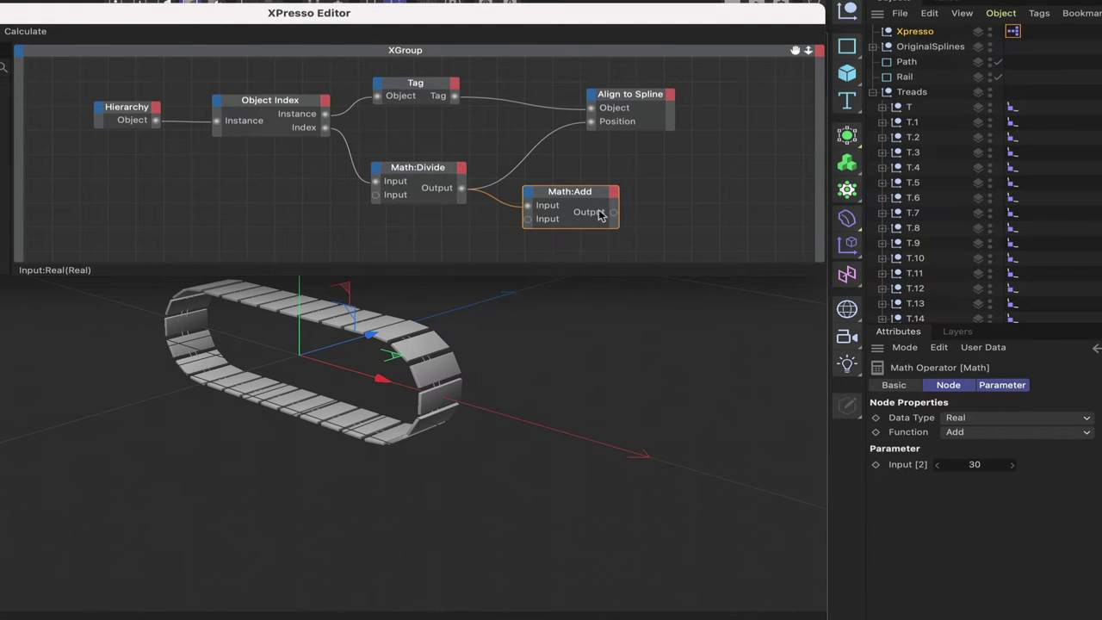
left_click_drag(613, 212, 590, 123)
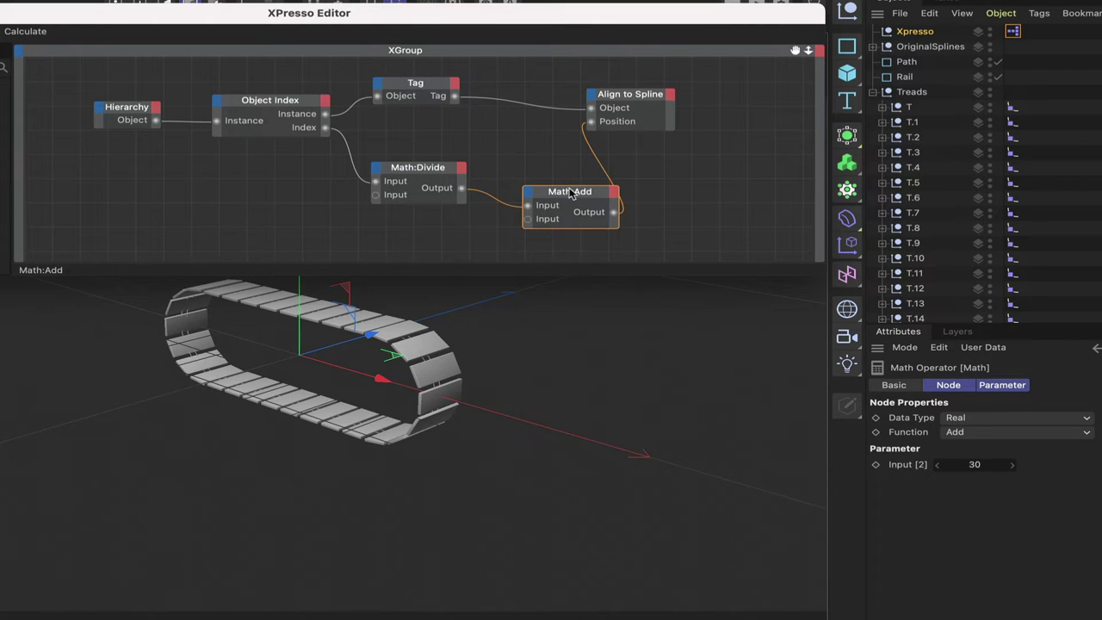
left_click_drag(575, 198, 546, 201)
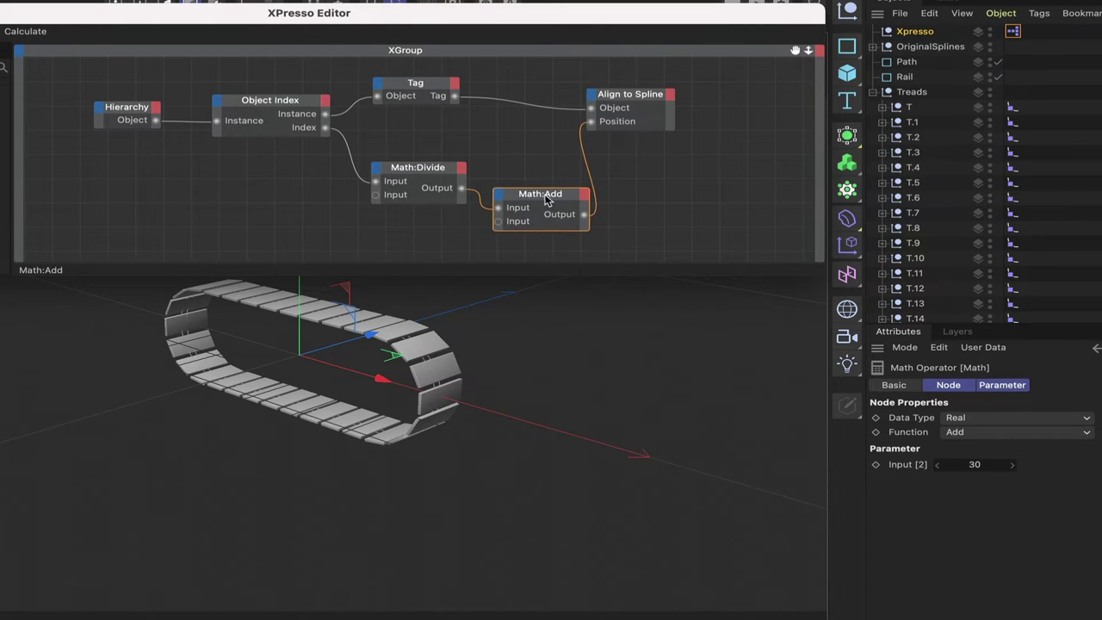
left_click(638, 122)
left_click_drag(640, 98, 666, 98)
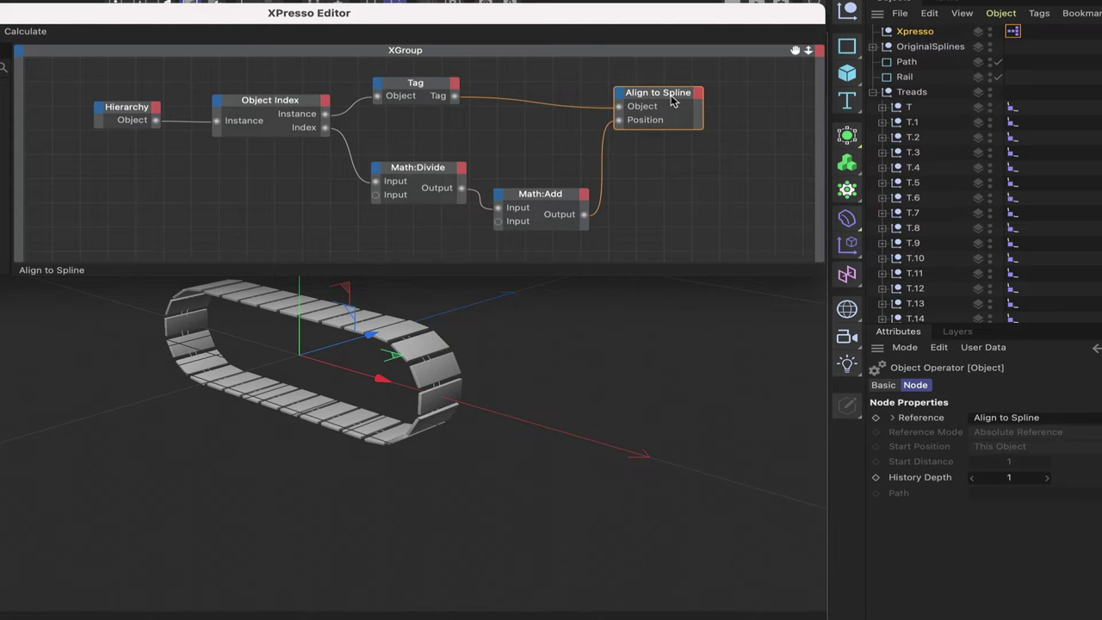
left_click_drag(551, 196, 555, 196)
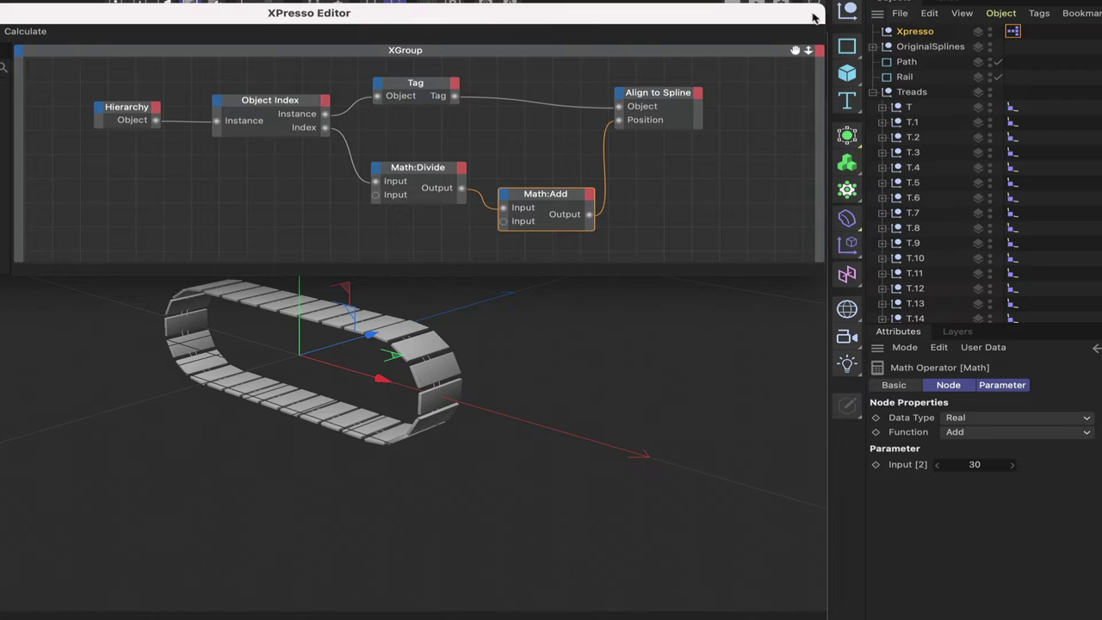
Step: Add a null object named Controller to the scene
left_click(848, 12)
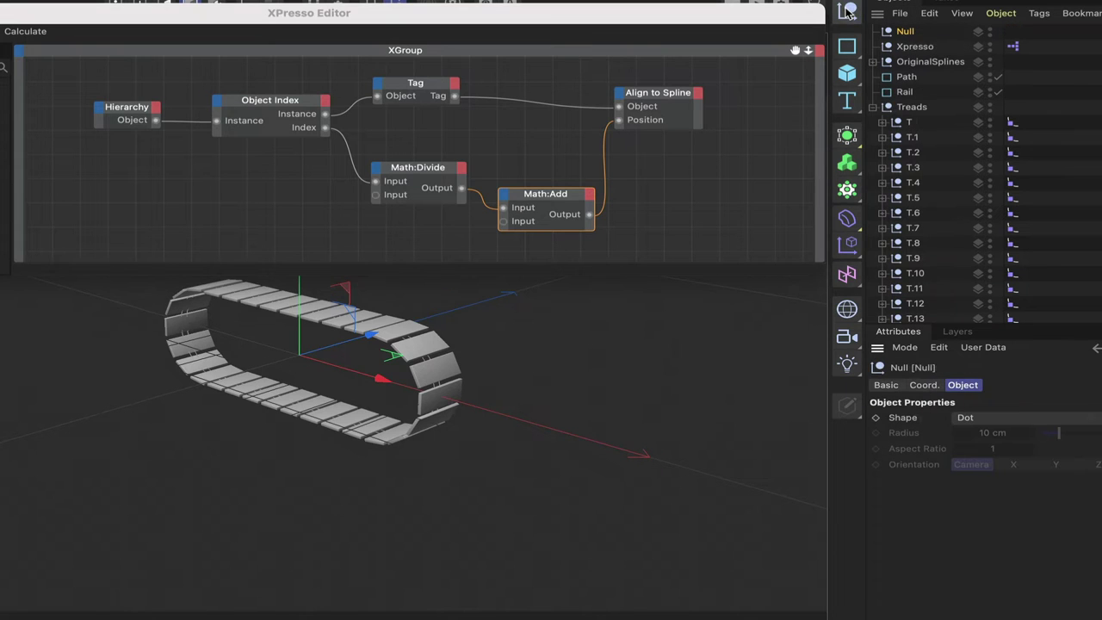
double_click(907, 32)
type("Con")
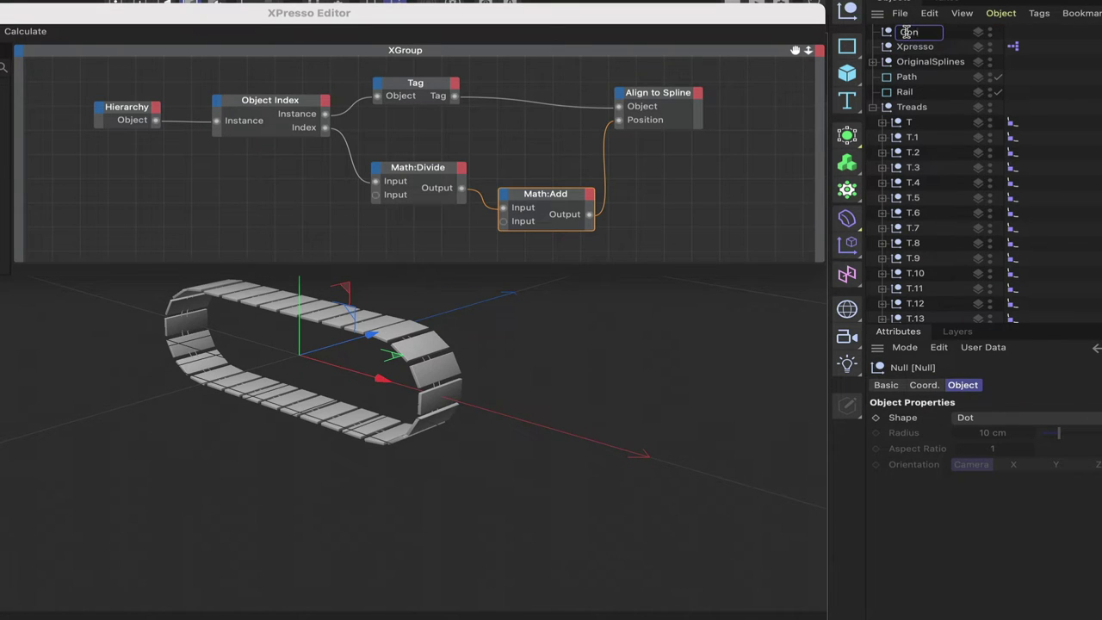
type("troller")
key("Return")
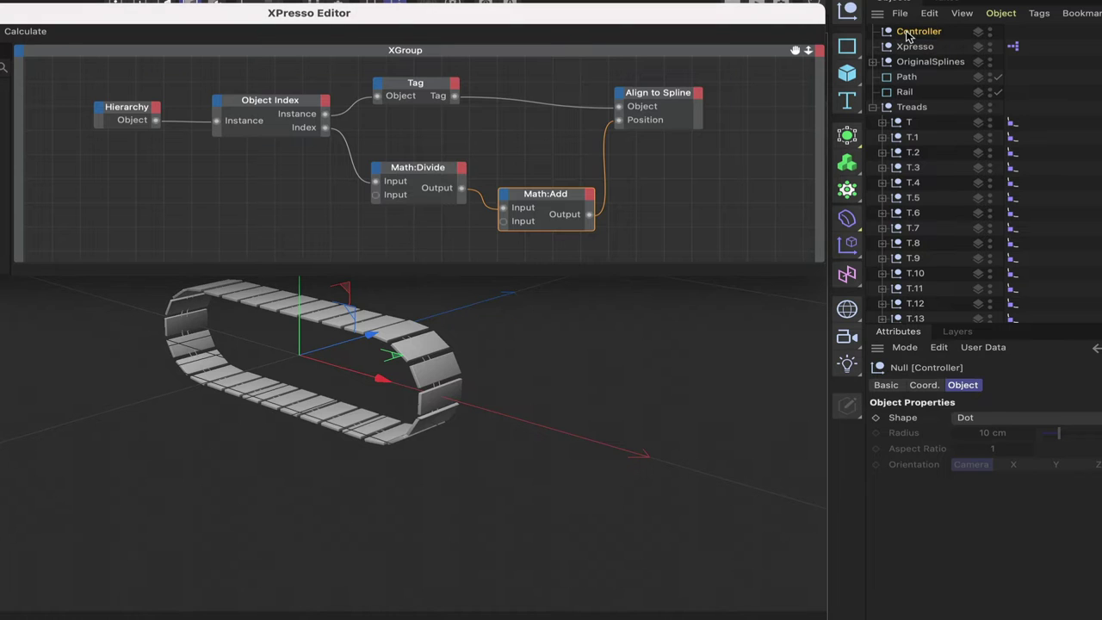
Step: Add a user data entry named Rotation to the Controller null
left_click(986, 349)
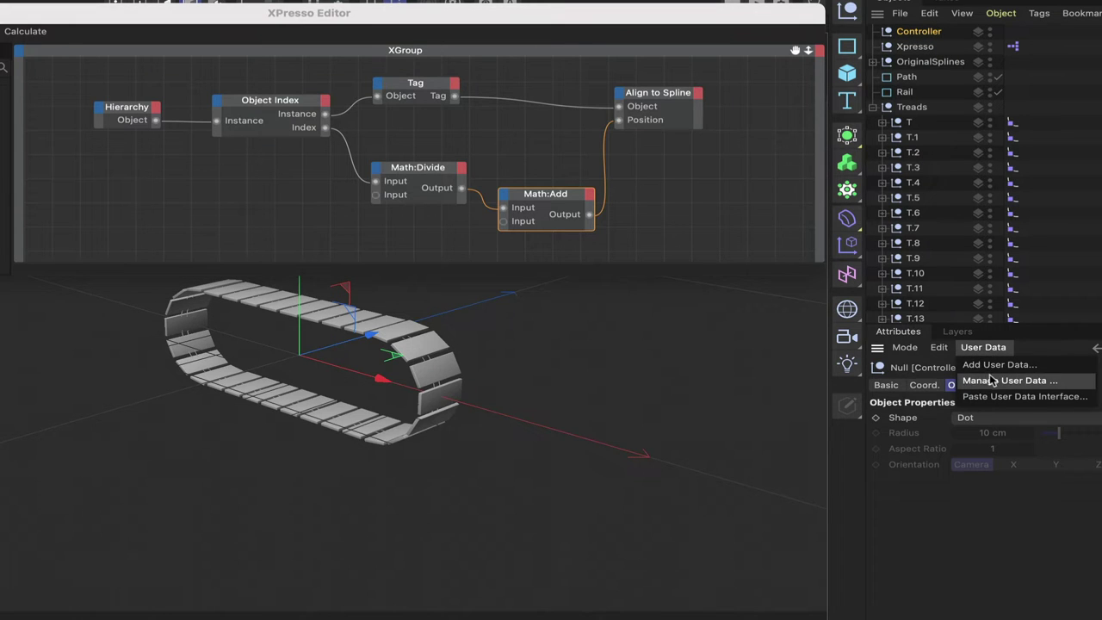
left_click(990, 367)
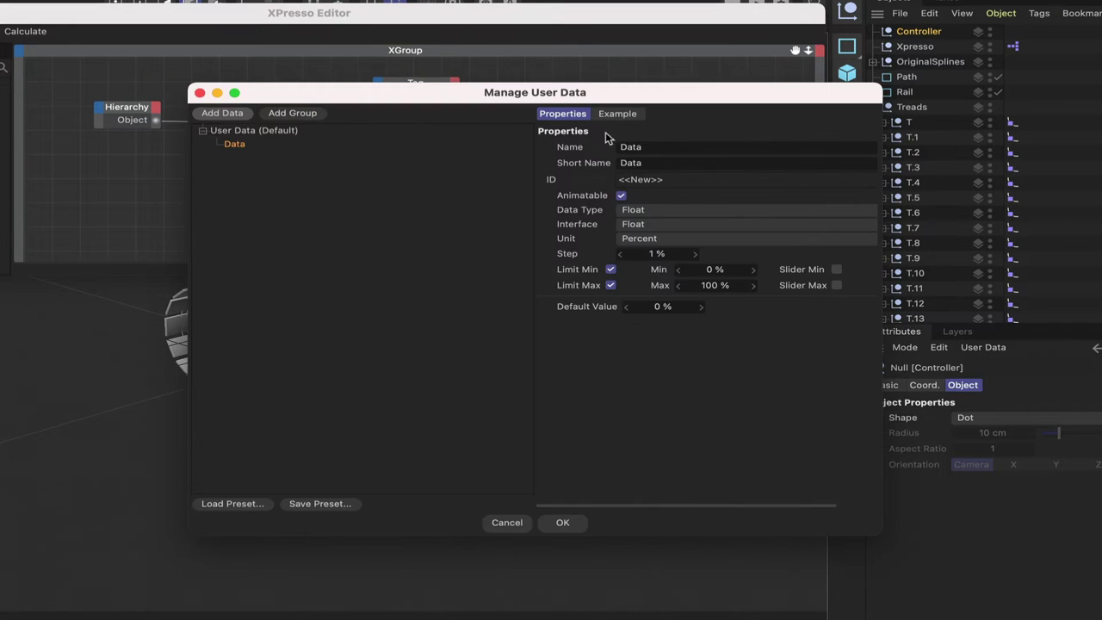
left_click(654, 149)
key("super+a")
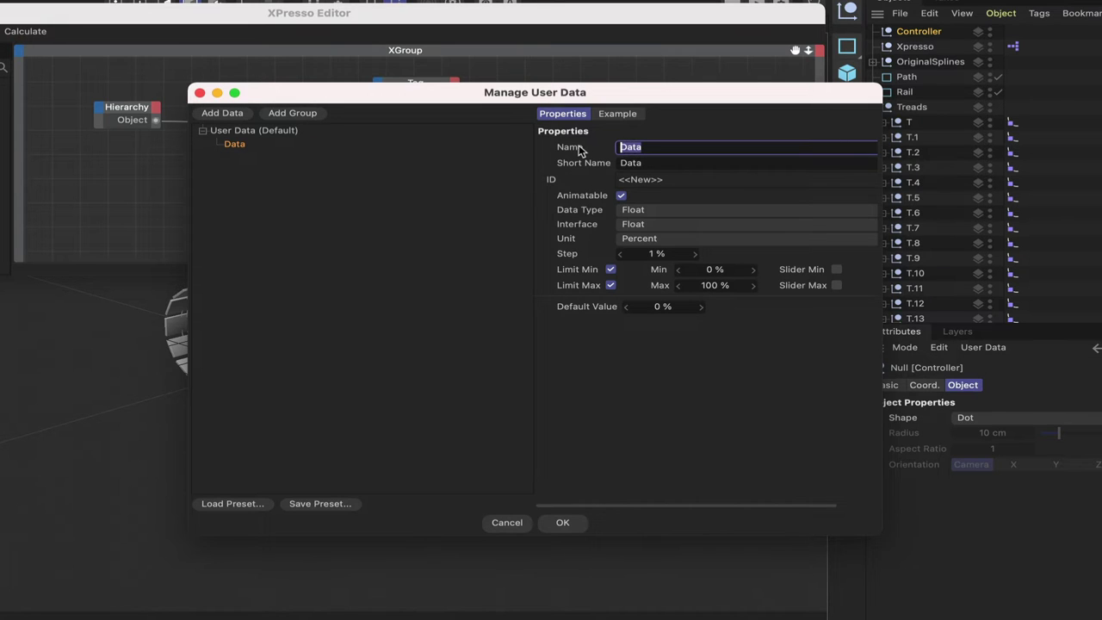
type("Rotation")
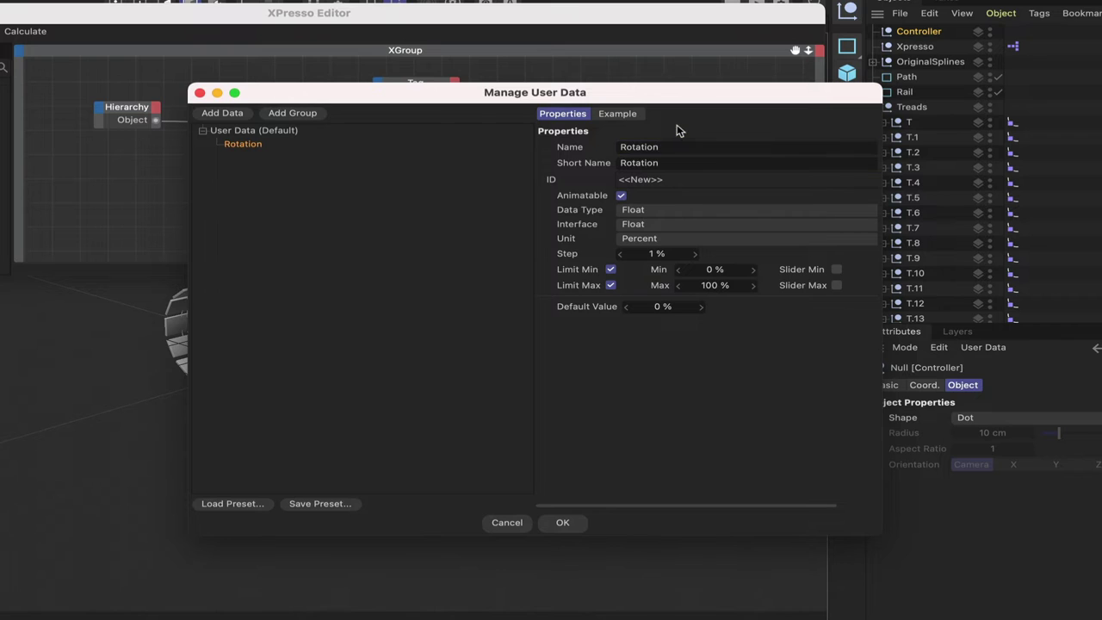
key("Return")
Step: Configure the Rotation data as a Float Slider with Real unit, step 0.001, minimum 0 and maximum 1, and display it on the Controller
left_click(632, 226)
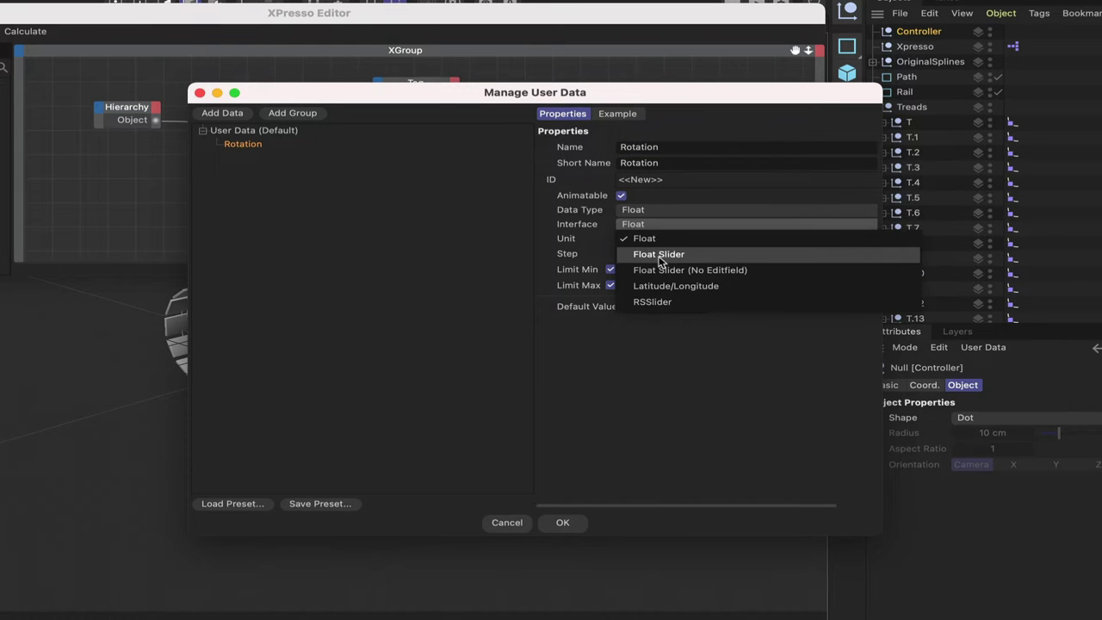
left_click(658, 254)
left_click(654, 241)
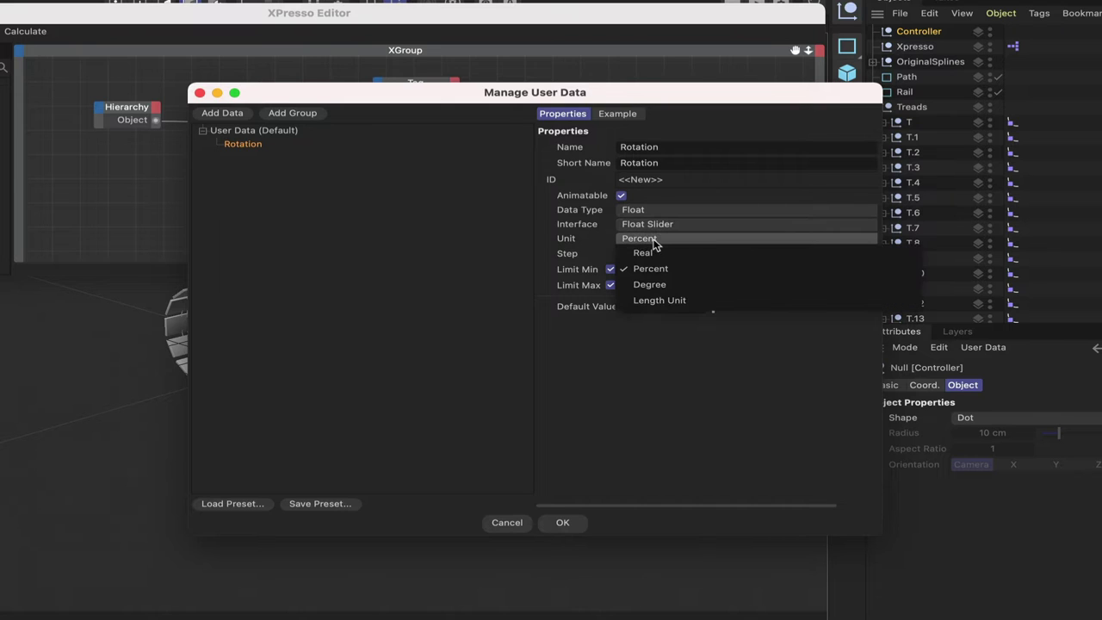
left_click(657, 252)
left_click(658, 253)
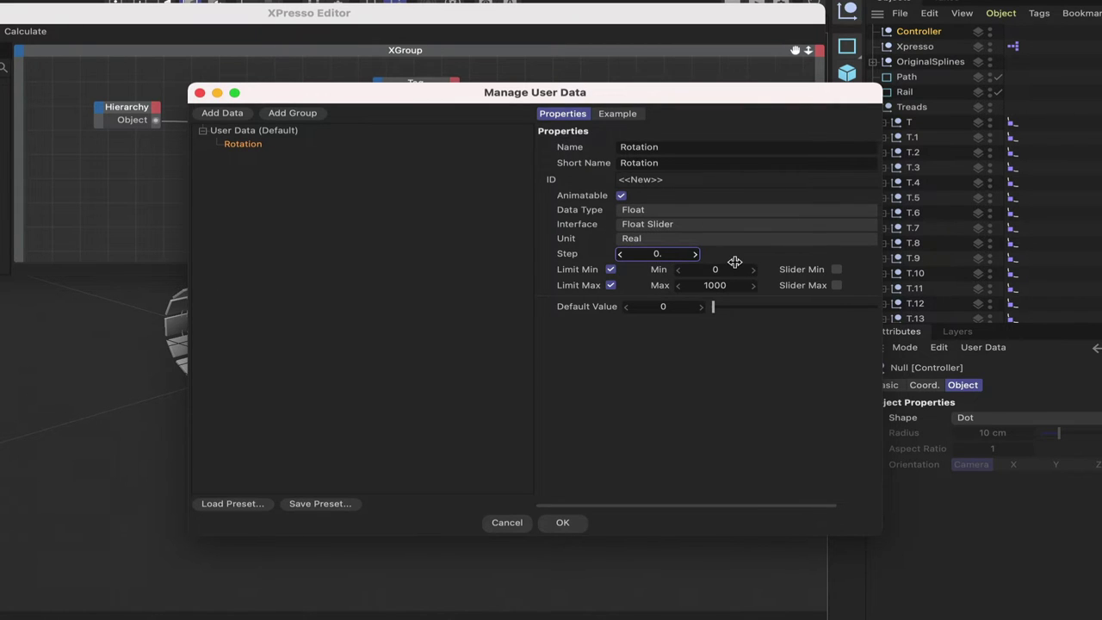
key("Return")
left_click(722, 270)
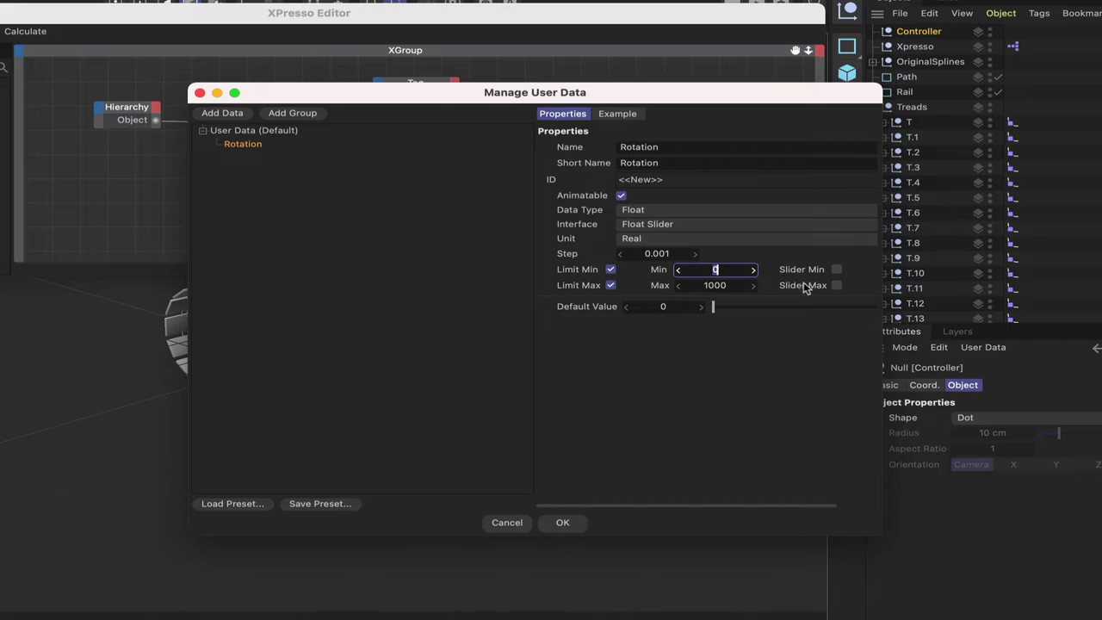
left_click(729, 284)
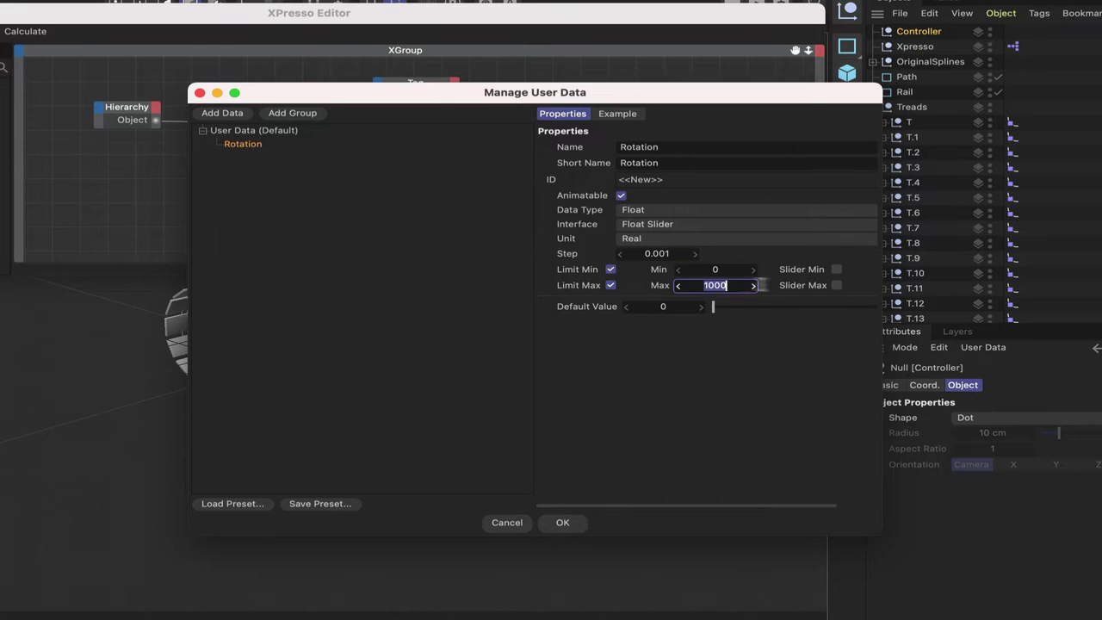
type("1")
left_click(563, 524)
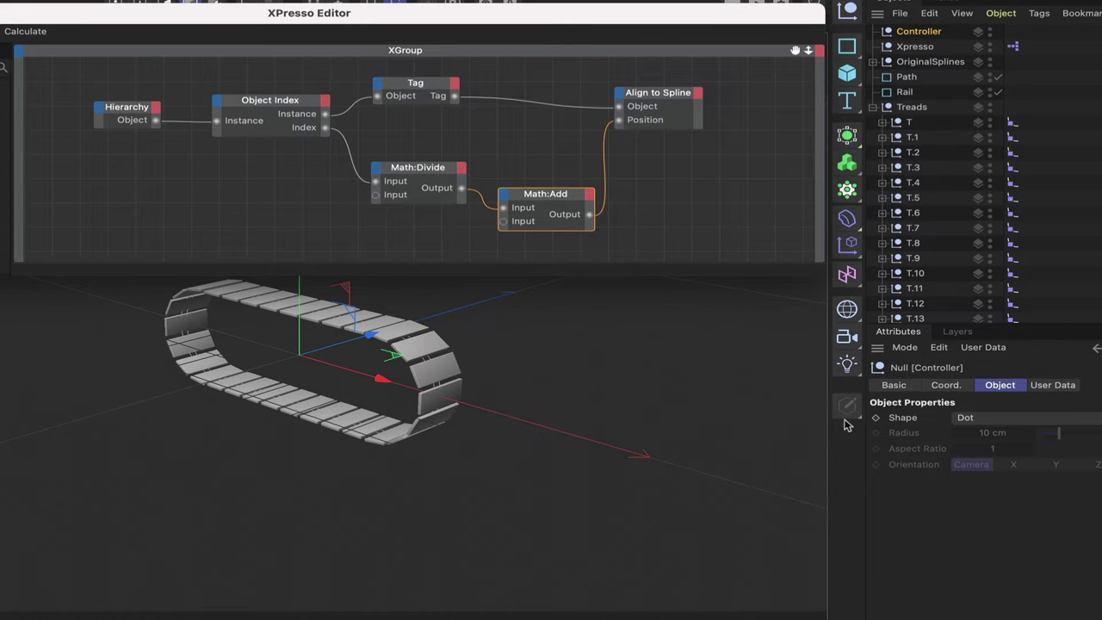
left_click(1054, 387)
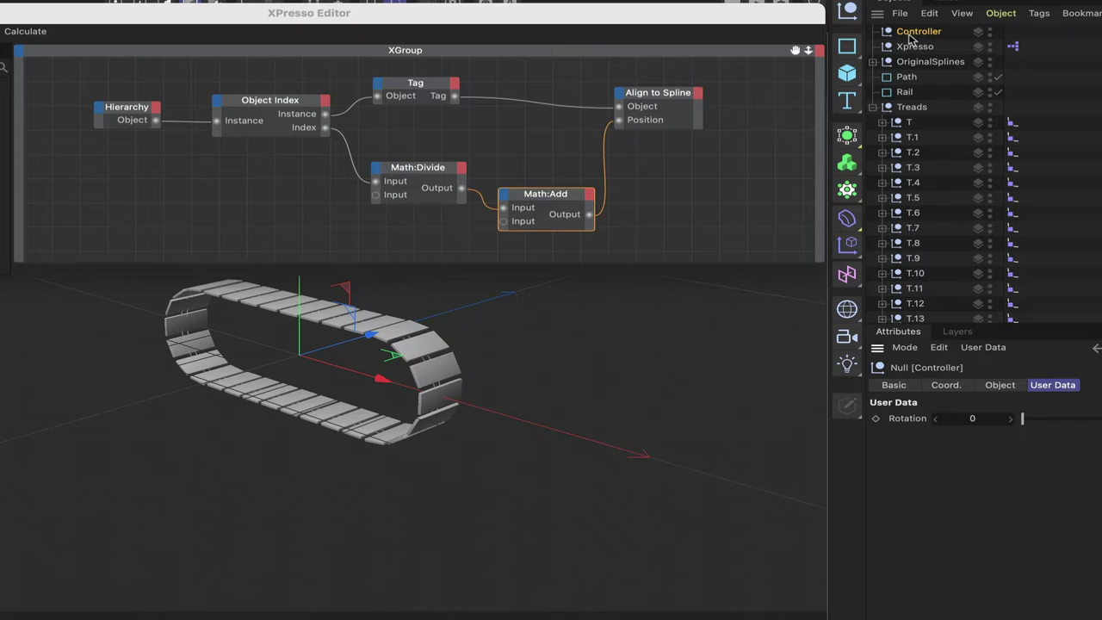
Step: Add the Controller to the XPresso graph and wire its Rotation output to Math:Add's first input, with Math:Divide feeding the second
left_click_drag(910, 39, 427, 140)
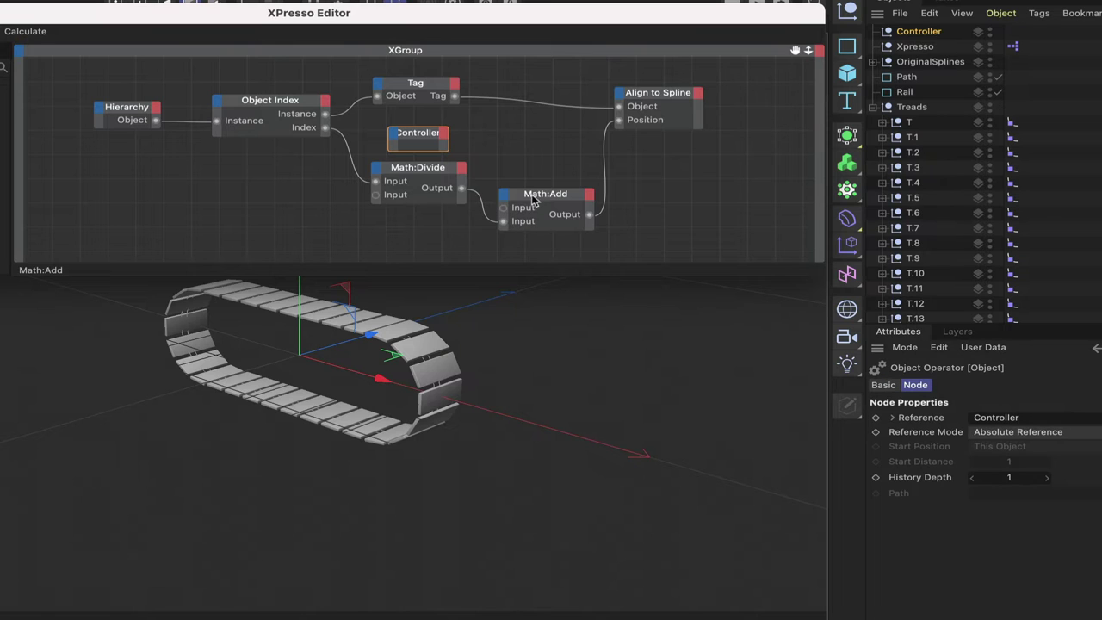
left_click_drag(533, 198, 534, 164)
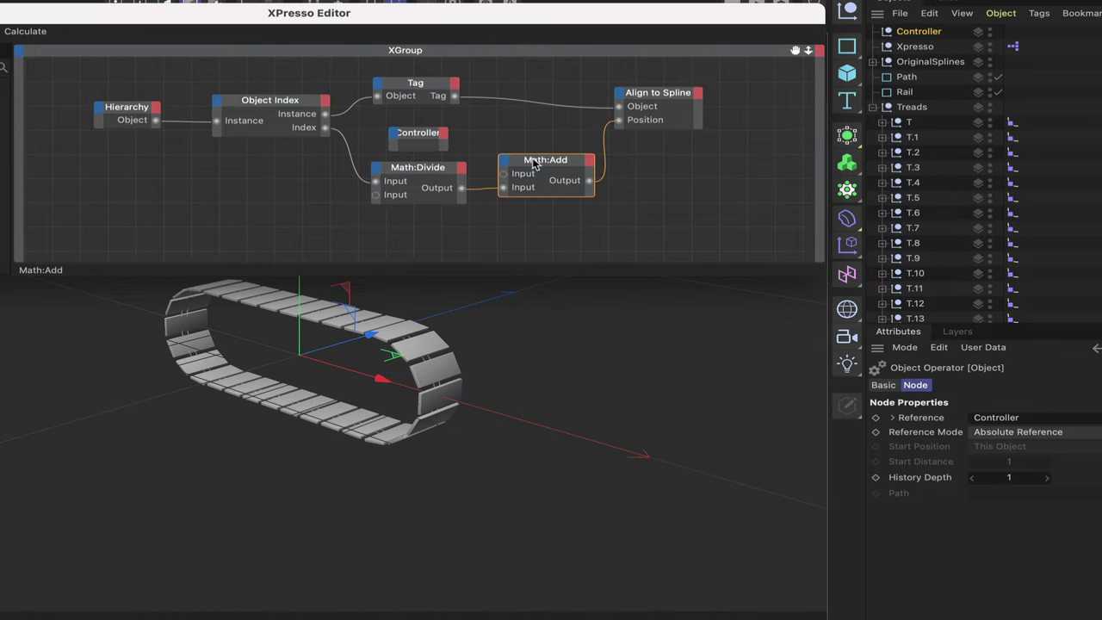
left_click(442, 135)
mouse_move(491, 387)
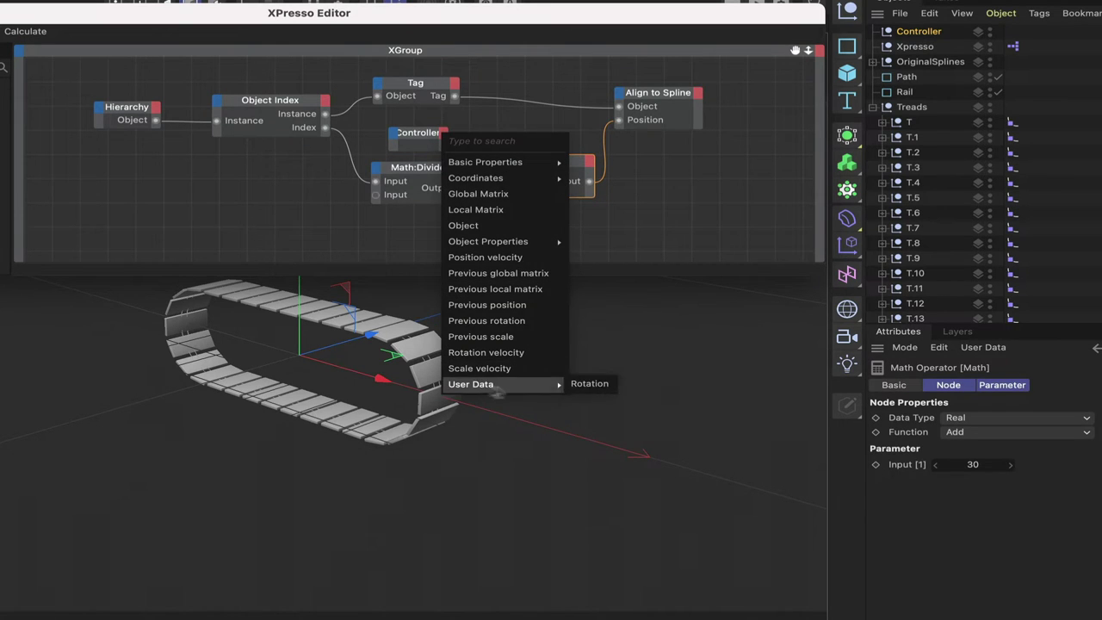
left_click(601, 385)
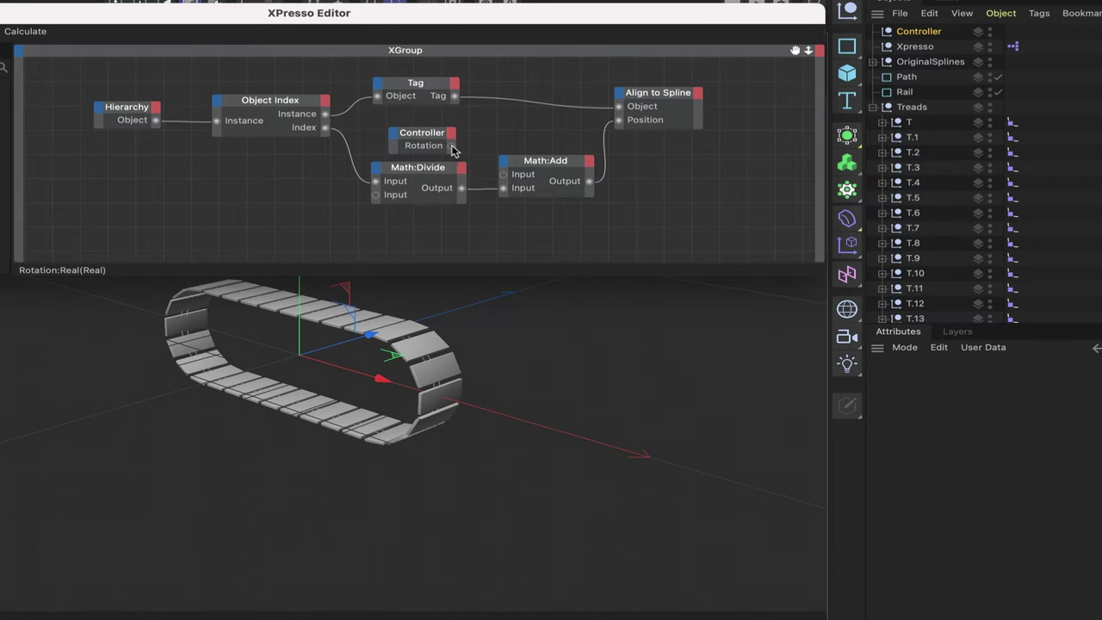
left_click_drag(450, 146, 506, 176)
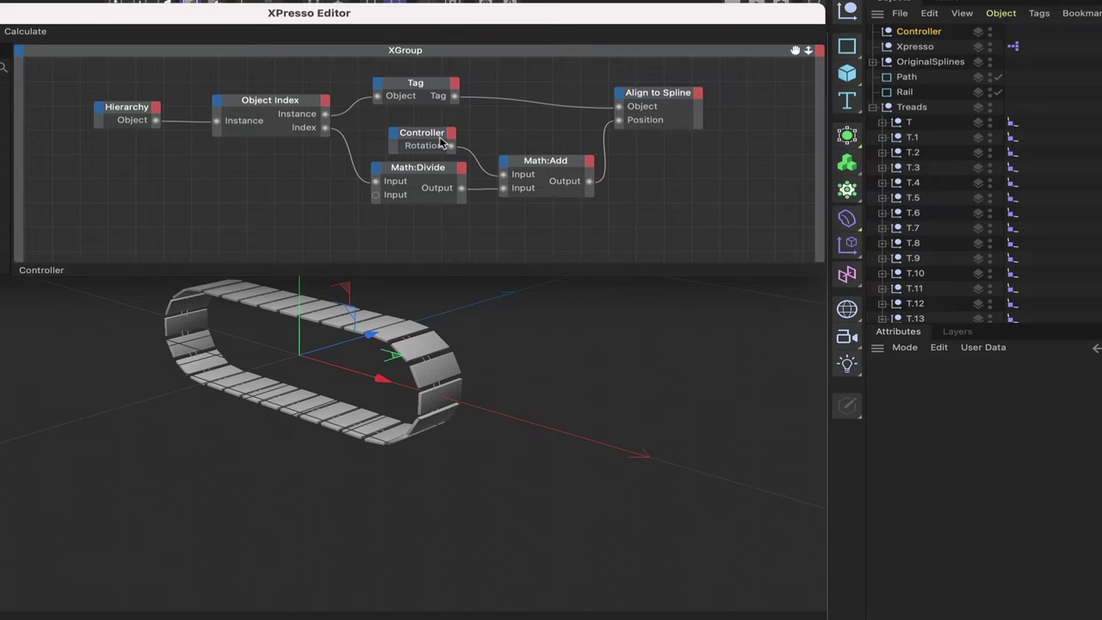
left_click_drag(441, 142, 447, 138)
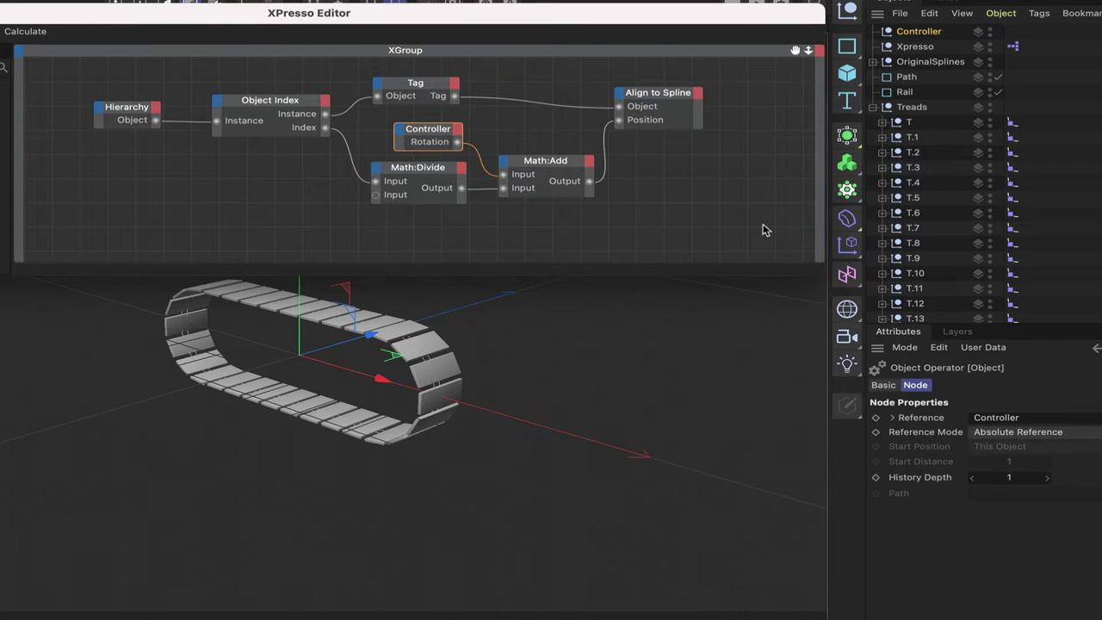
Step: Test the tread movement by sweeping the Controller's Rotation value back and forth, returning it to 0
left_click(914, 32)
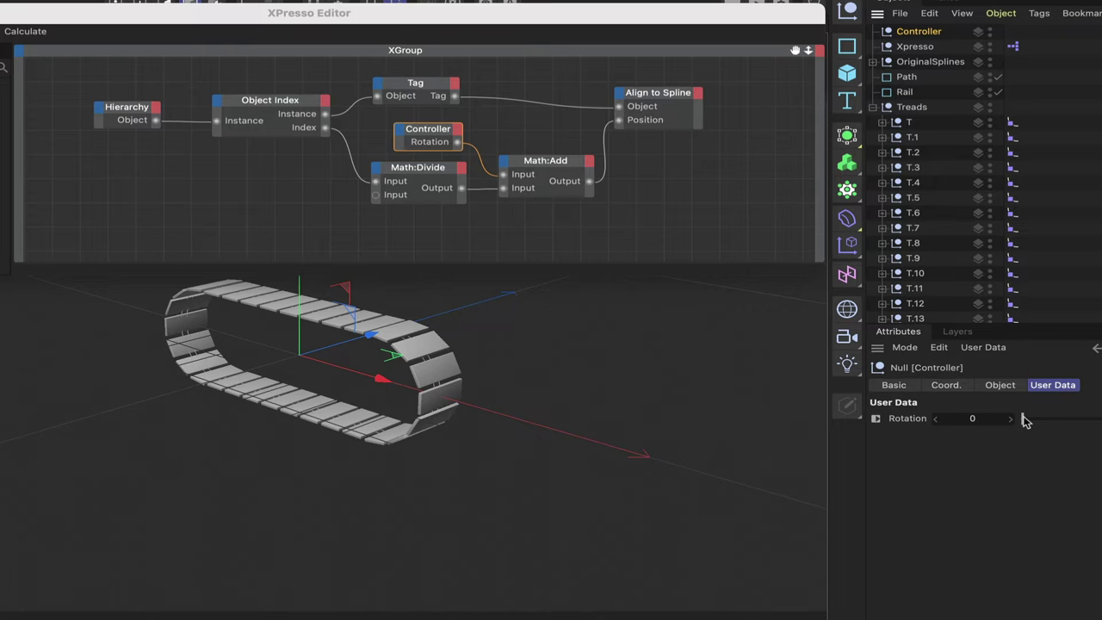
left_click_drag(1025, 420, 1047, 420)
left_click_drag(1091, 416, 1006, 422)
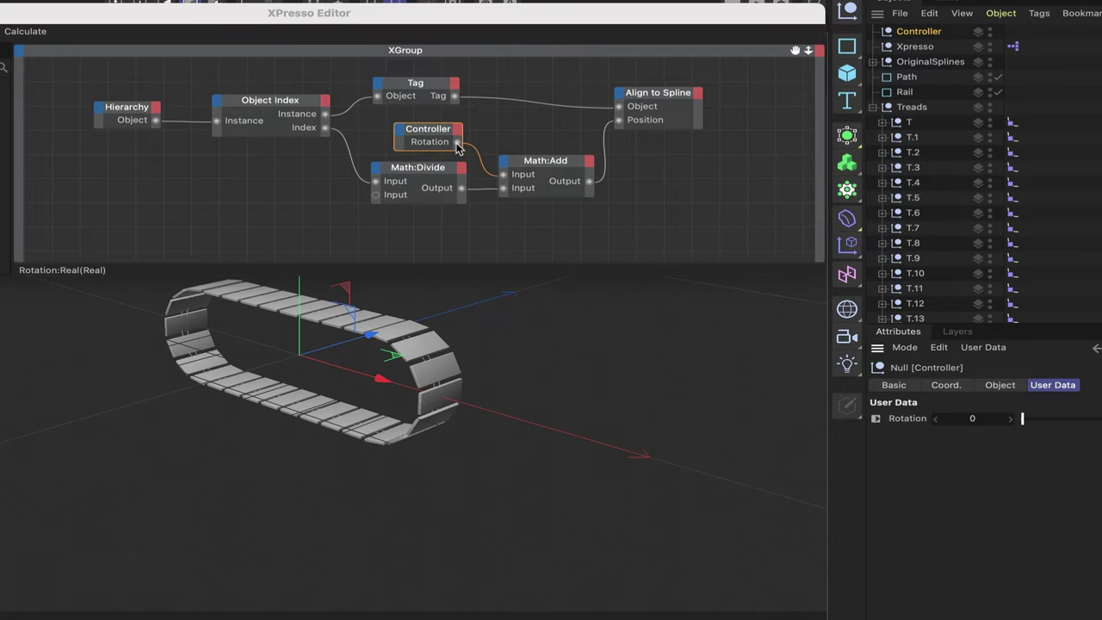
mouse_move(1022, 418)
left_mouse_down()
mouse_move(1053, 418)
mouse_move(1022, 418)
left_mouse_up()
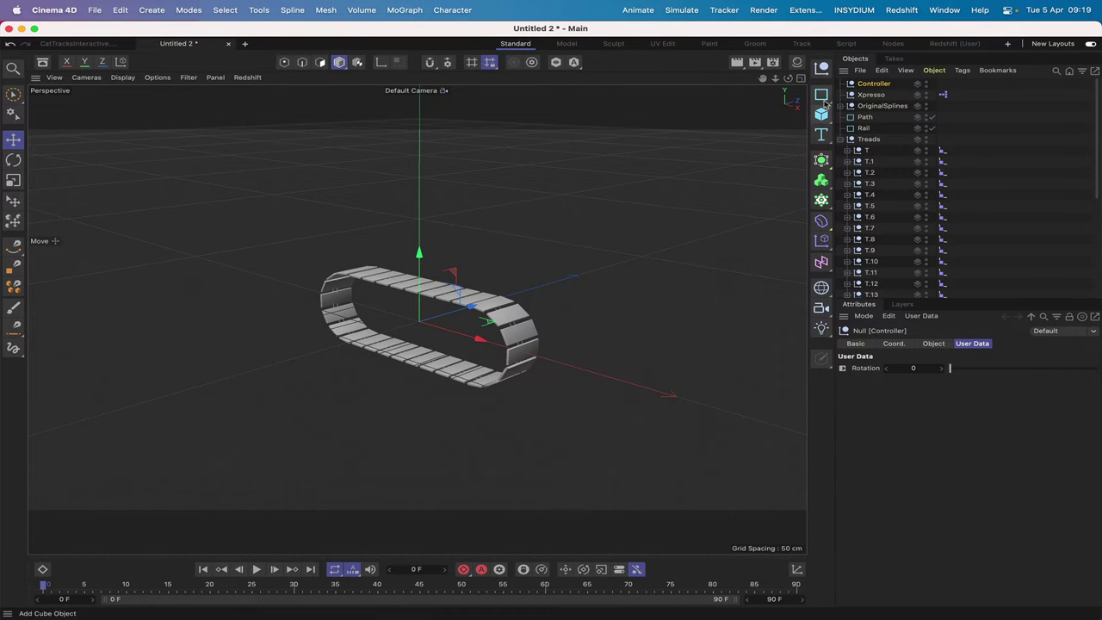
Step: Add a Cogwheel spline with Flat teeth type and an addendum radius of 48 cm
left_click(822, 96)
left_click(863, 187)
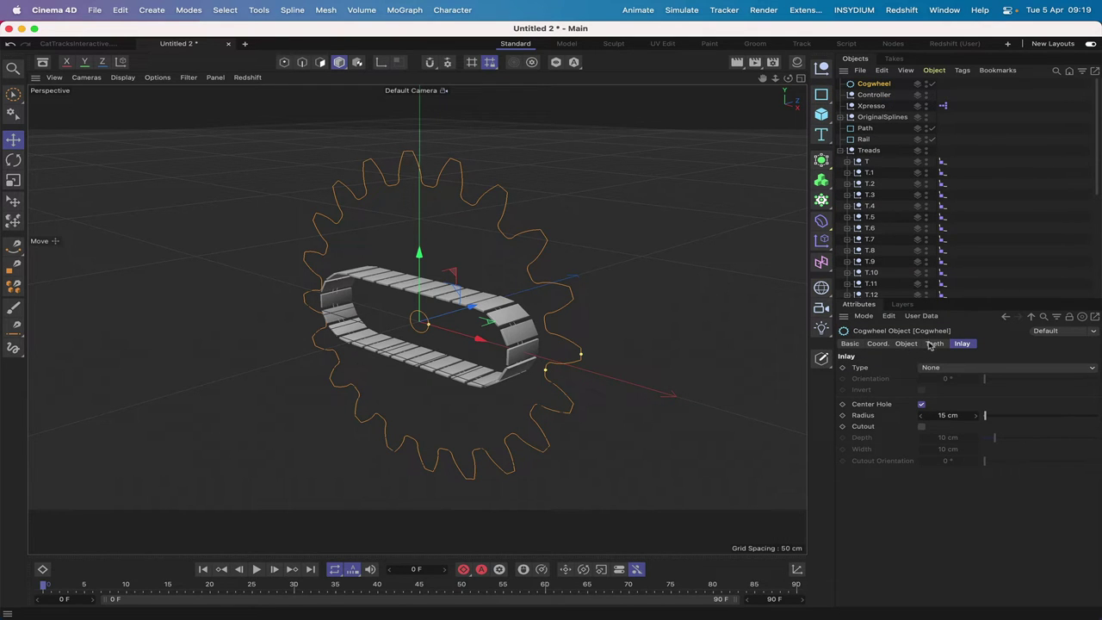
left_click(933, 344)
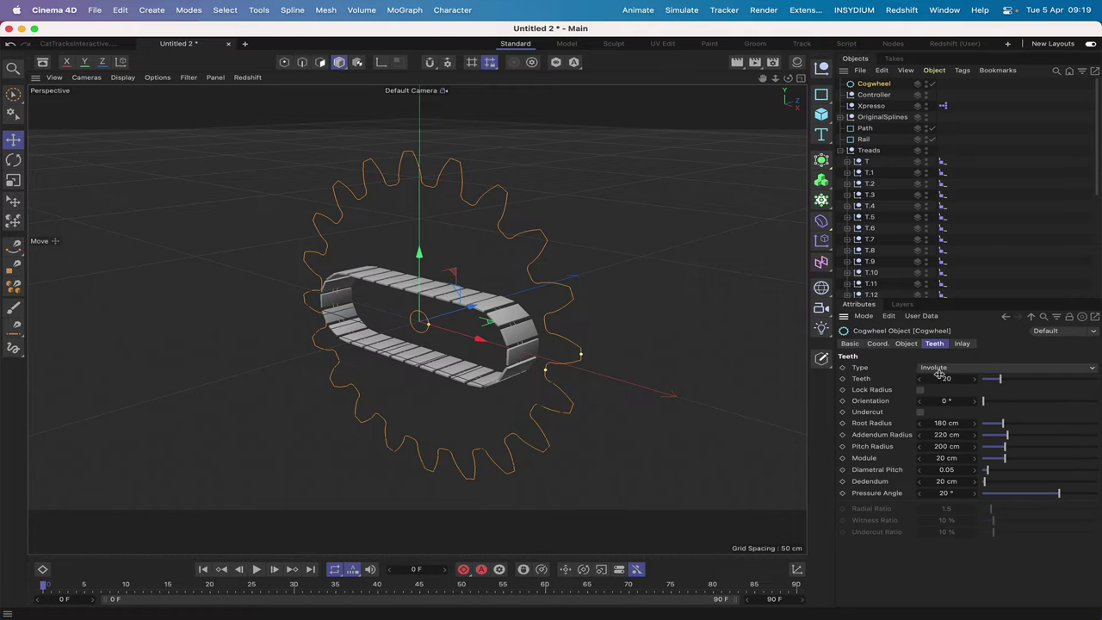
left_click(940, 372)
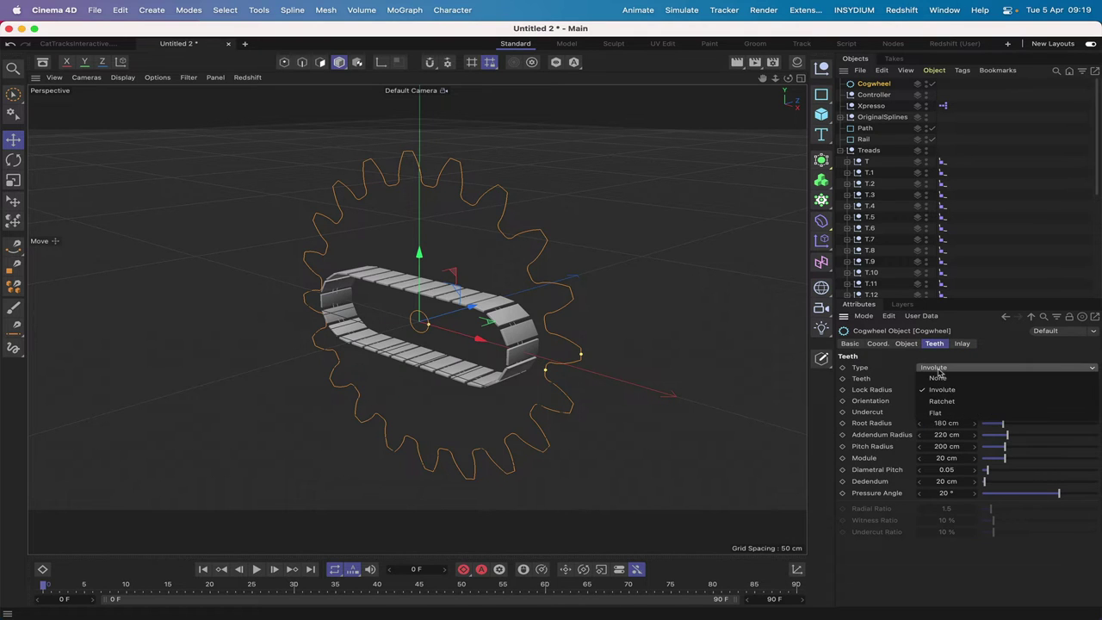
left_click(943, 415)
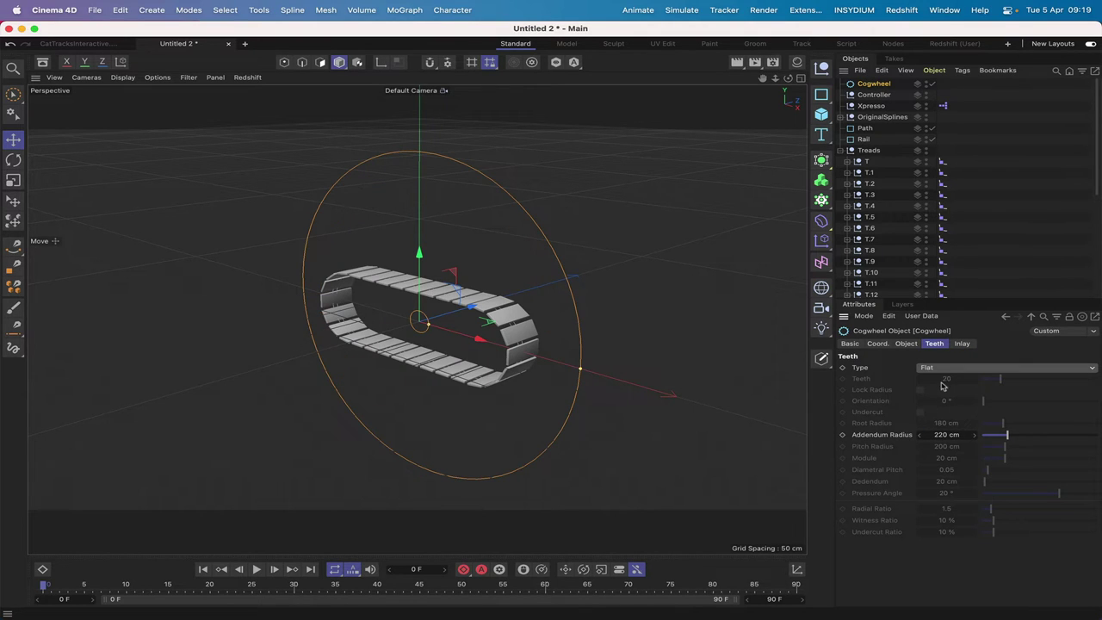
left_click(944, 435)
type("48")
key("Return")
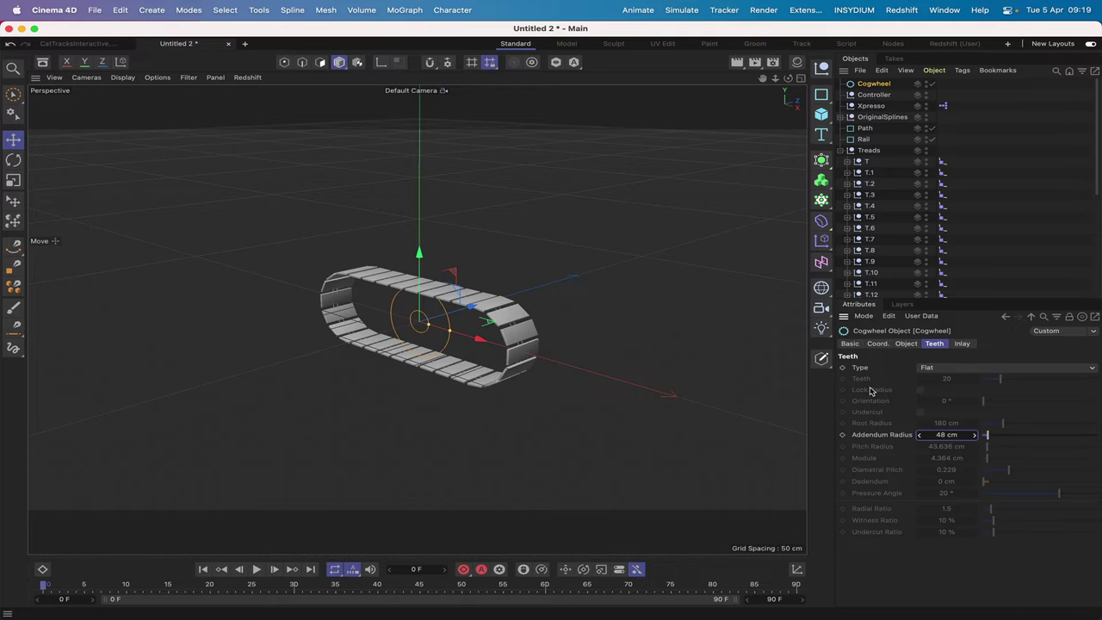
Step: In the Front view, move the Cogwheel spline along X into the track's end curve and set its X position to 100 cm
key("F4")
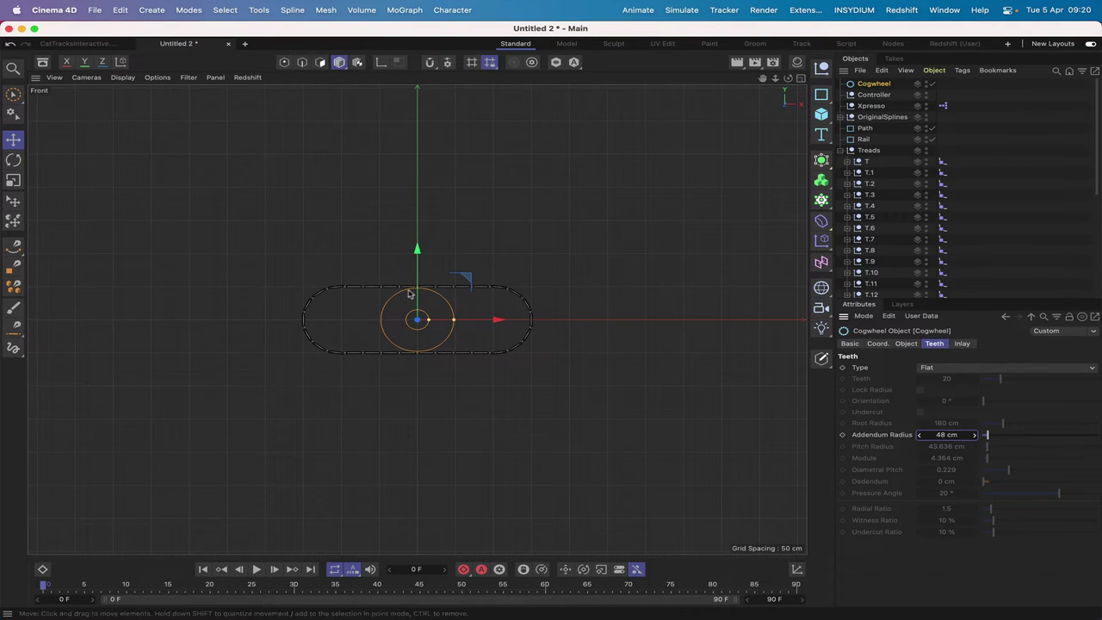
right_click_drag(766, 82, 428, 231)
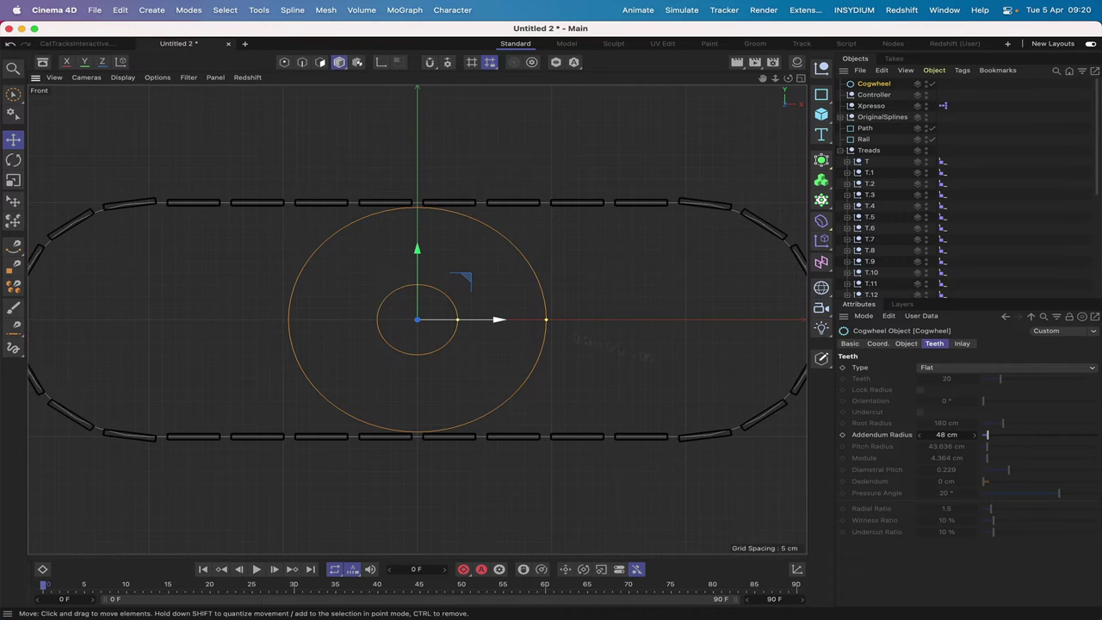
left_click(877, 342)
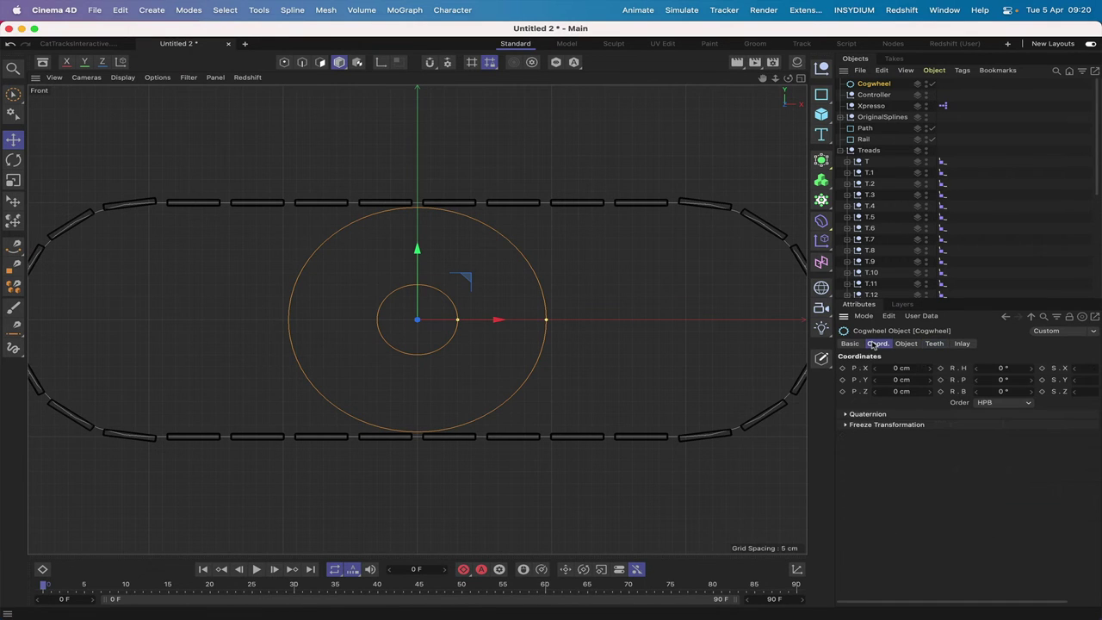
left_click(497, 320)
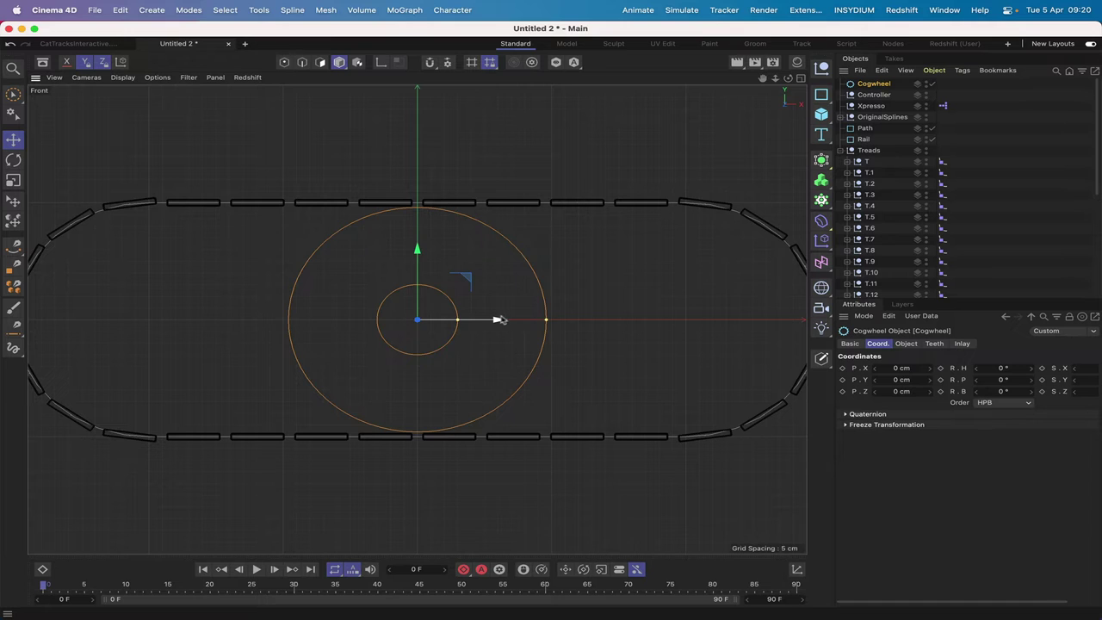
left_click_drag(501, 319, 752, 300)
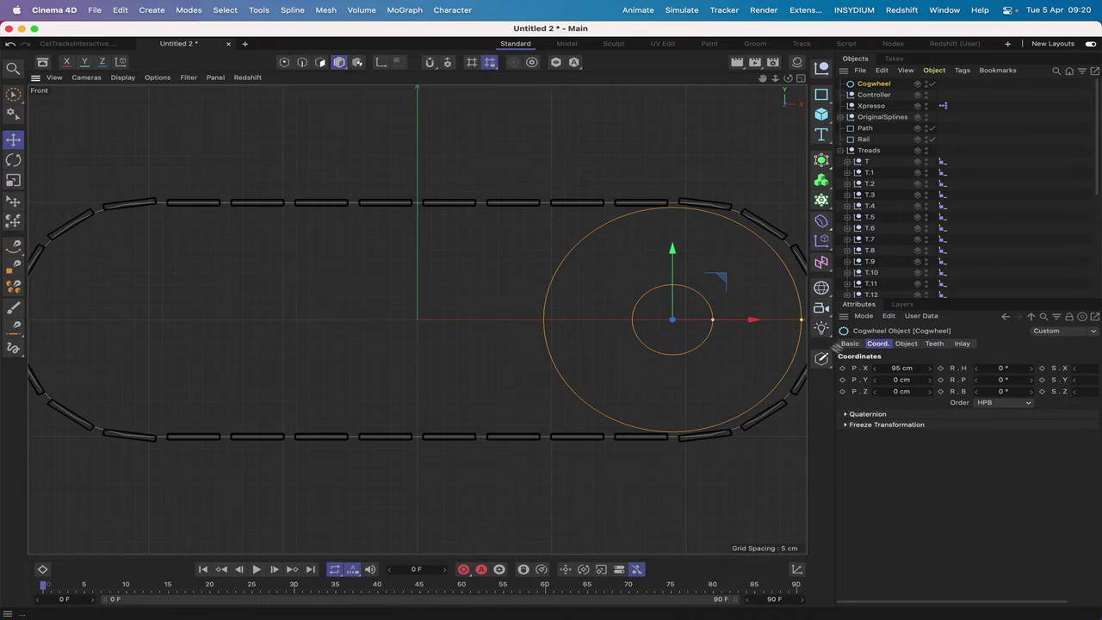
double_click(895, 368)
type("100")
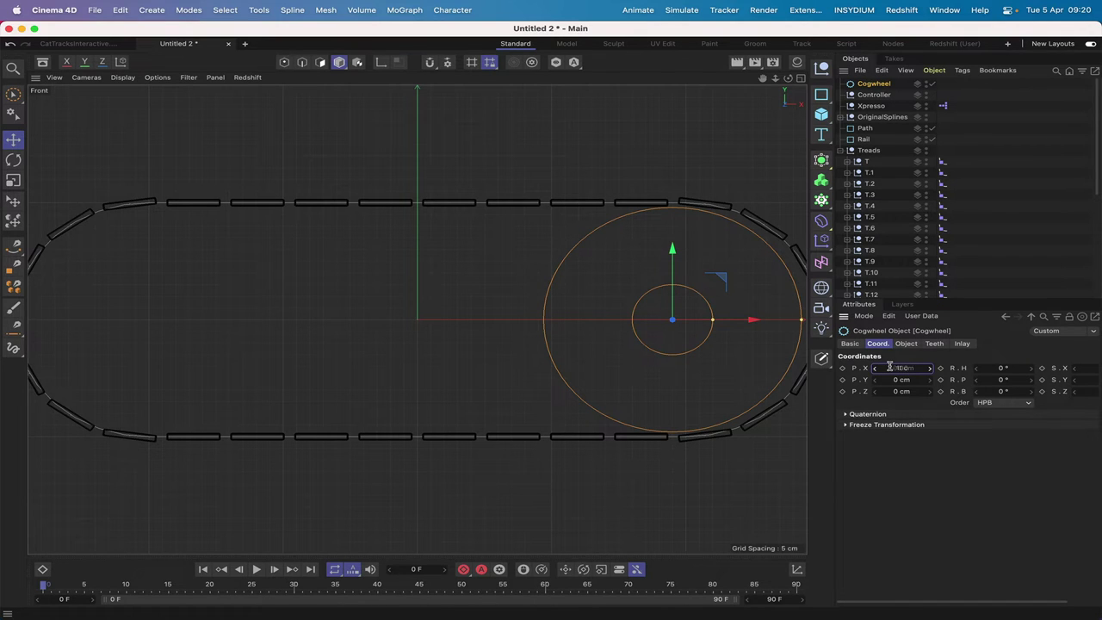
key("Return")
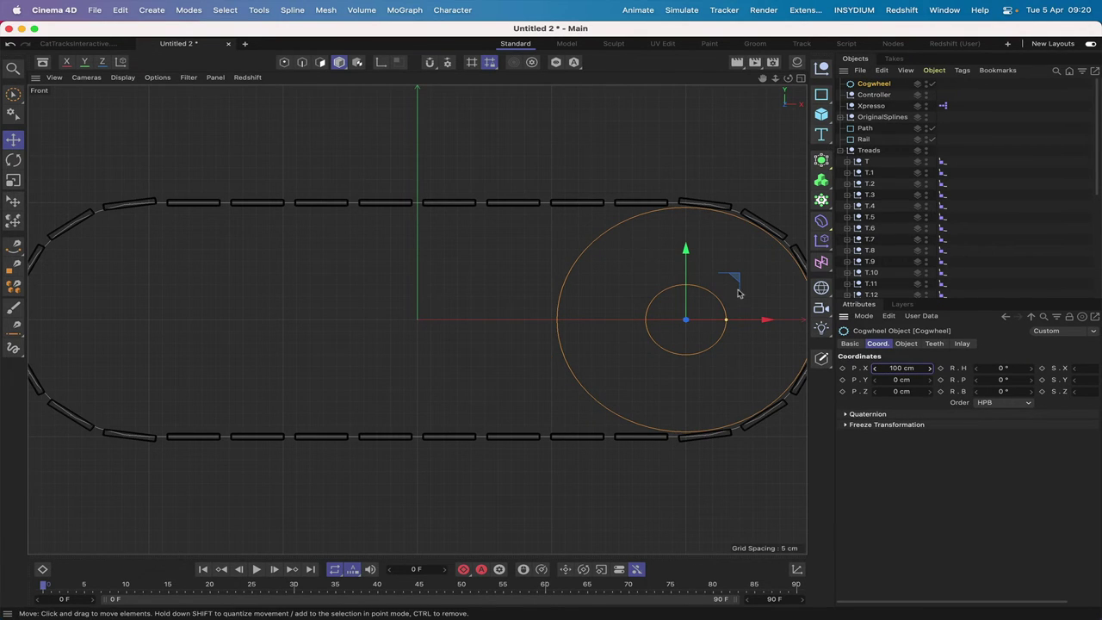
Step: Duplicate the Cogwheel spline toward the opposite end of the track and set the copy's X position to -100 cm
left_click_drag(766, 320, 266, 422, "ctrl")
scroll(327, 430, "right", 5)
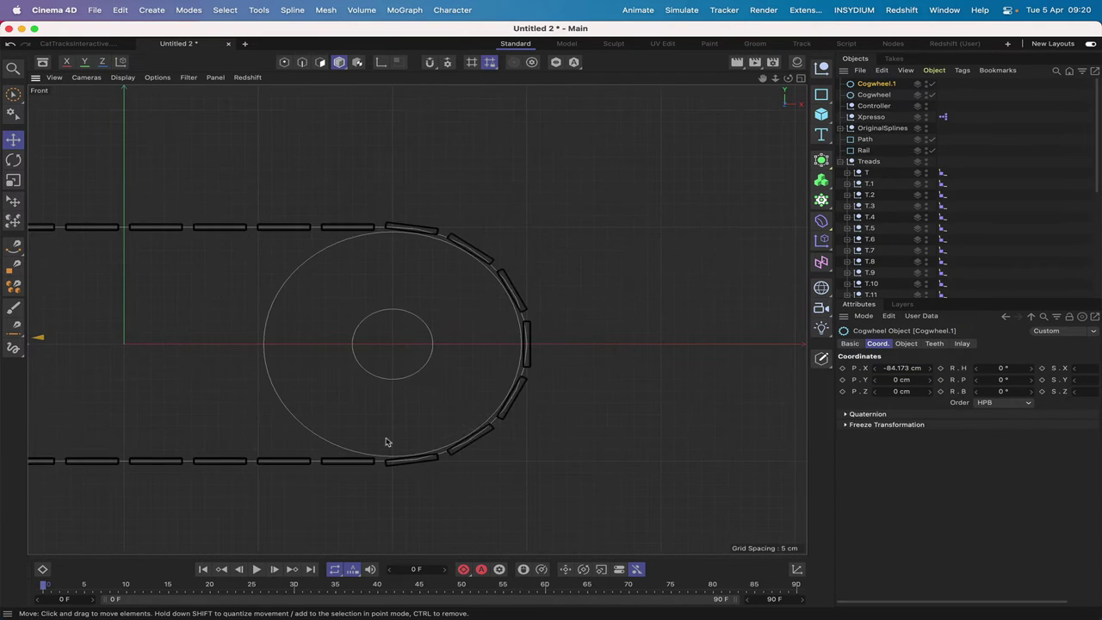
double_click(895, 367)
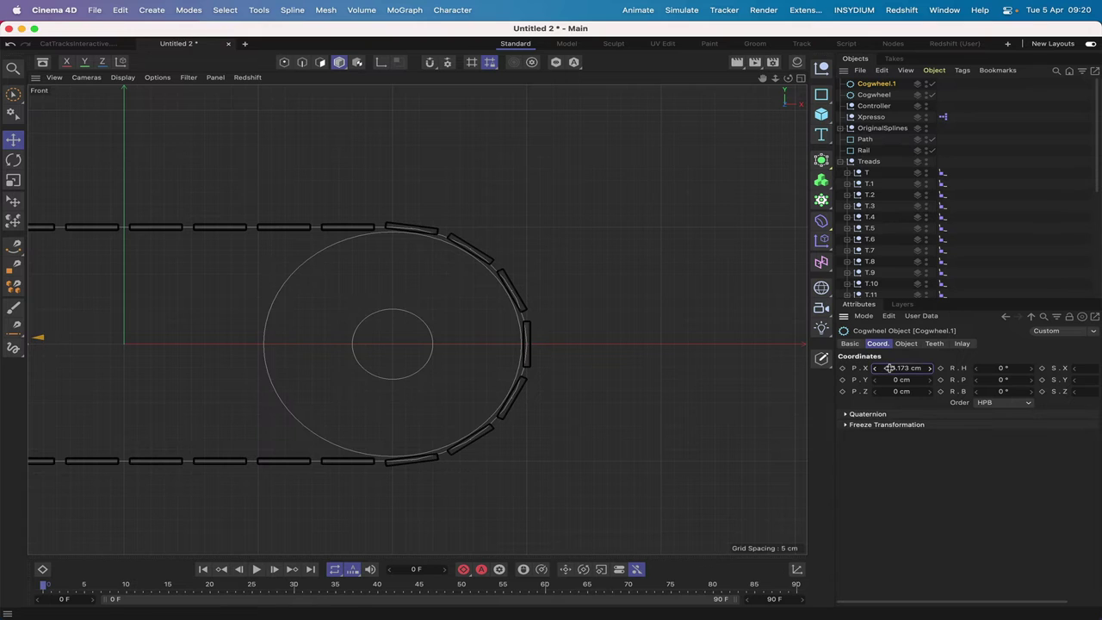
type("-100")
key("Return")
key("h")
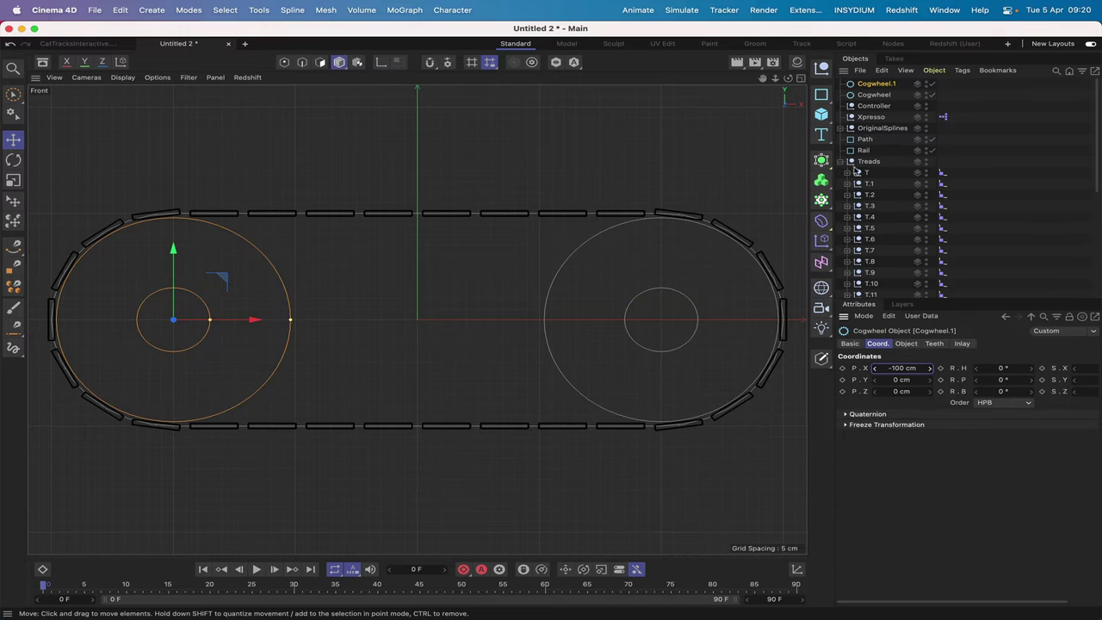
Step: Give both Cogwheel splines a Holes inlay with a hole radius of 5 cm and a ring radius of 27 cm
left_click(876, 94, "shift")
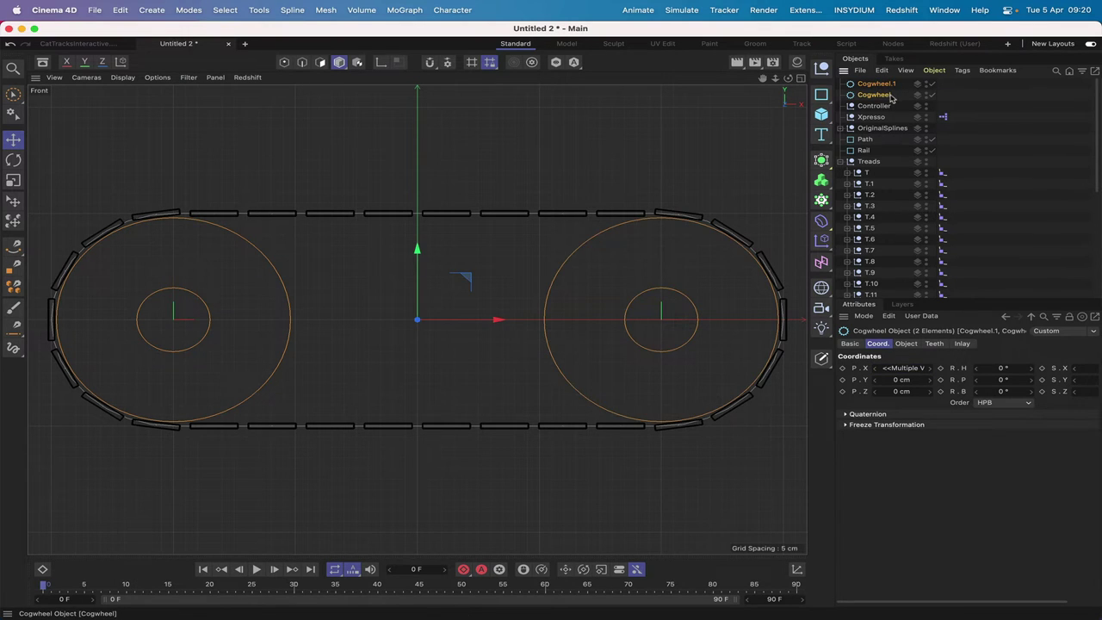
left_click(962, 343)
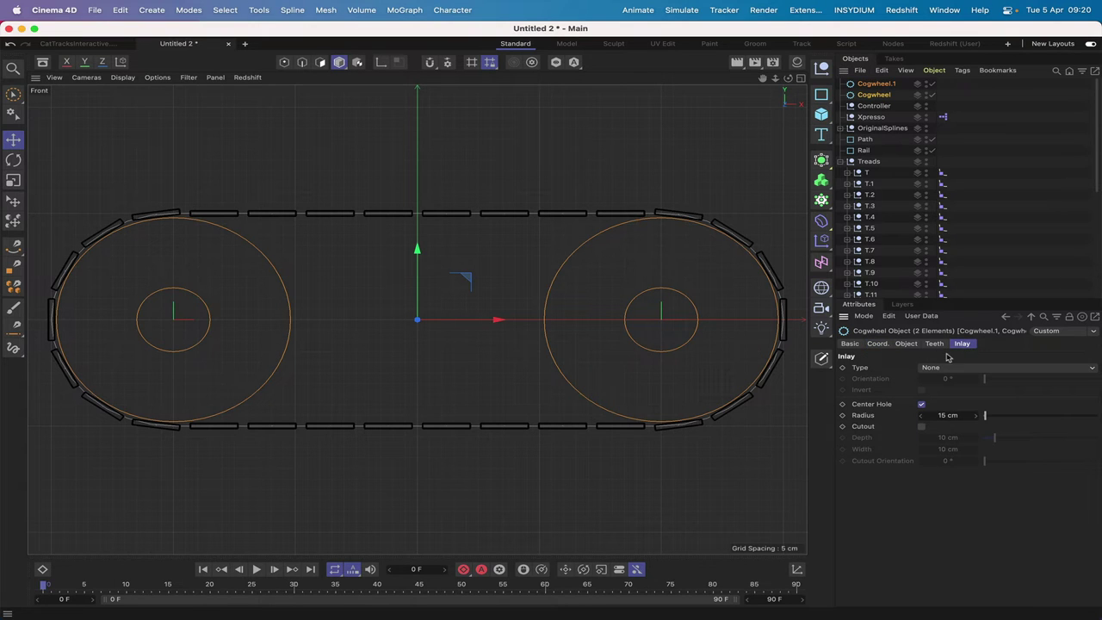
left_click(941, 368)
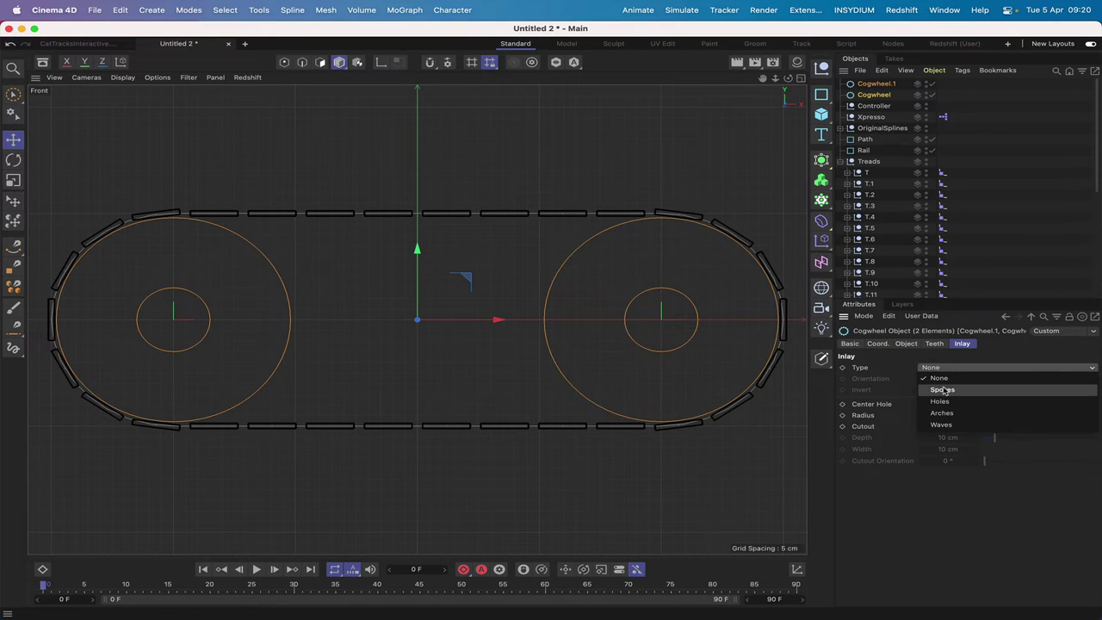
left_click(941, 402)
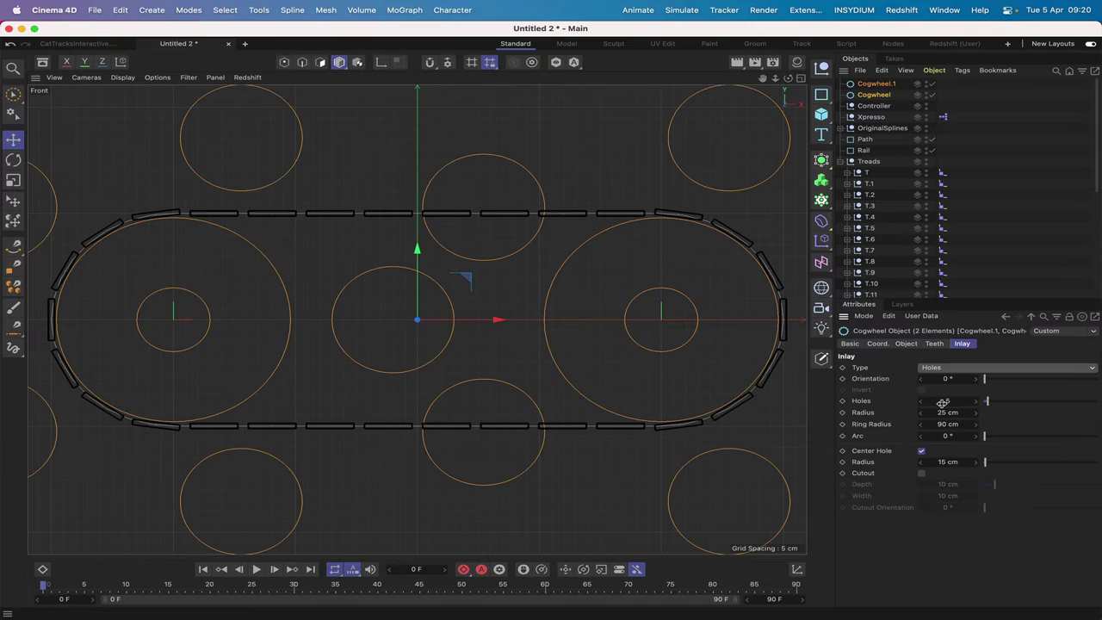
left_click(950, 379)
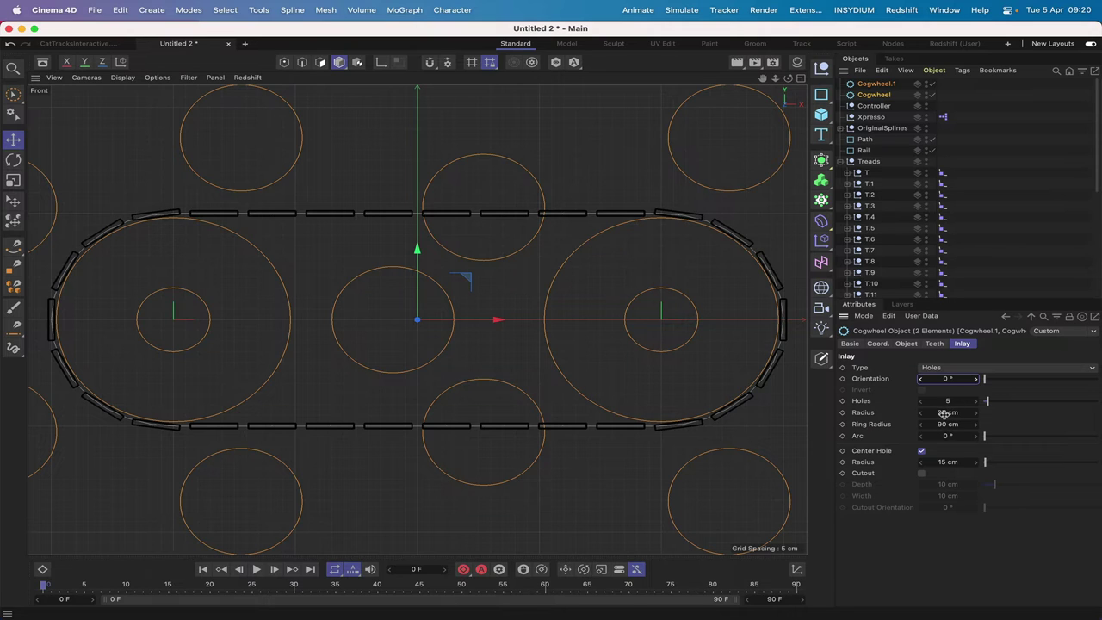
left_click(944, 413)
type("5")
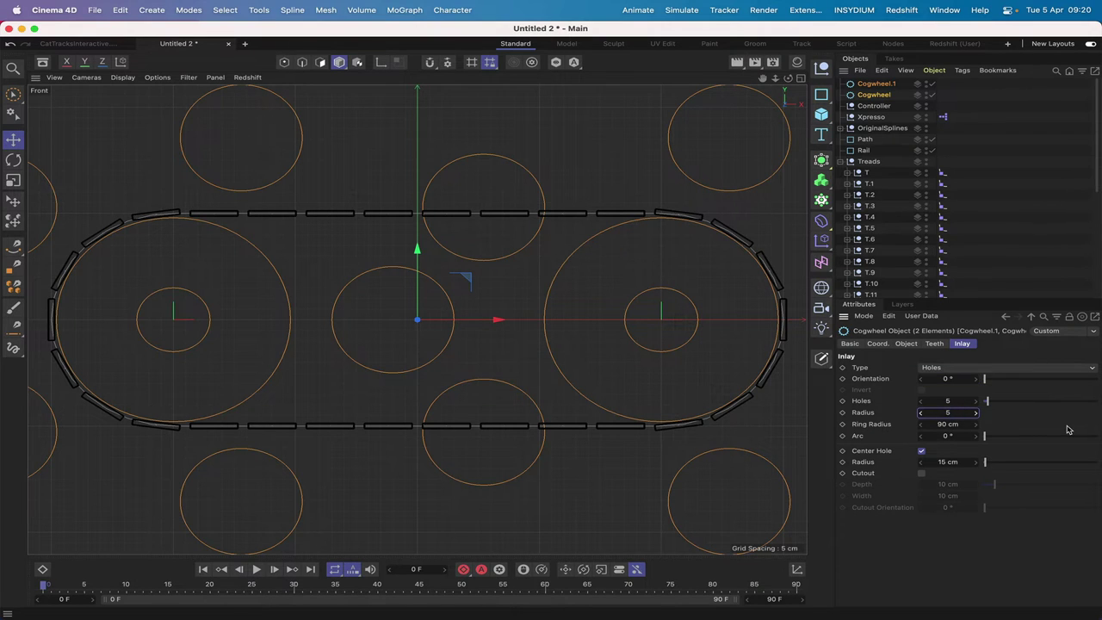
left_click(947, 425)
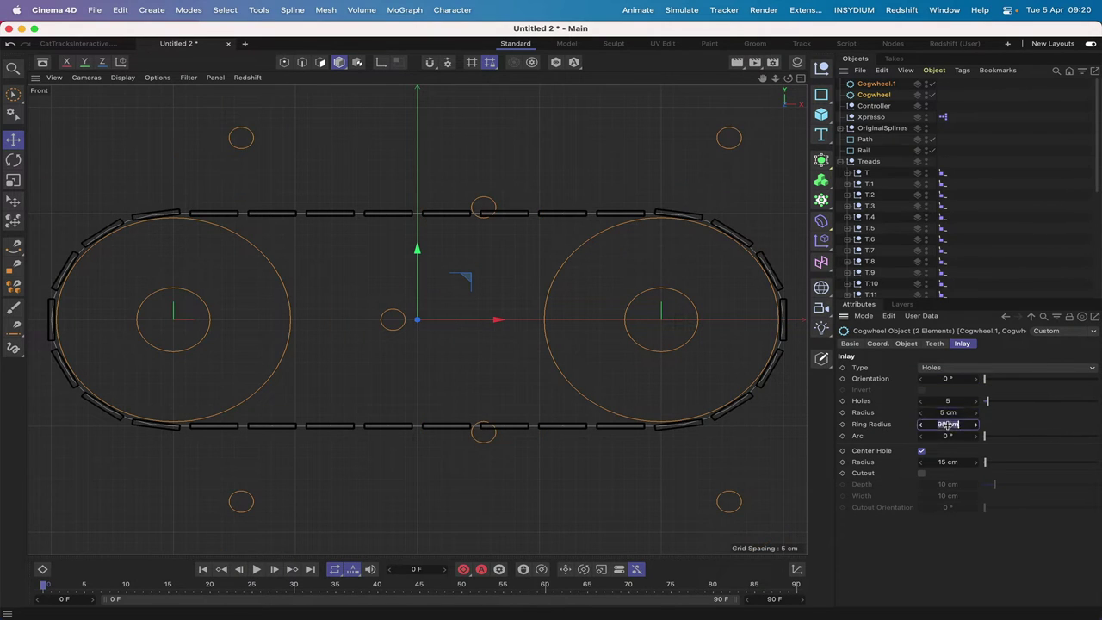
type("27")
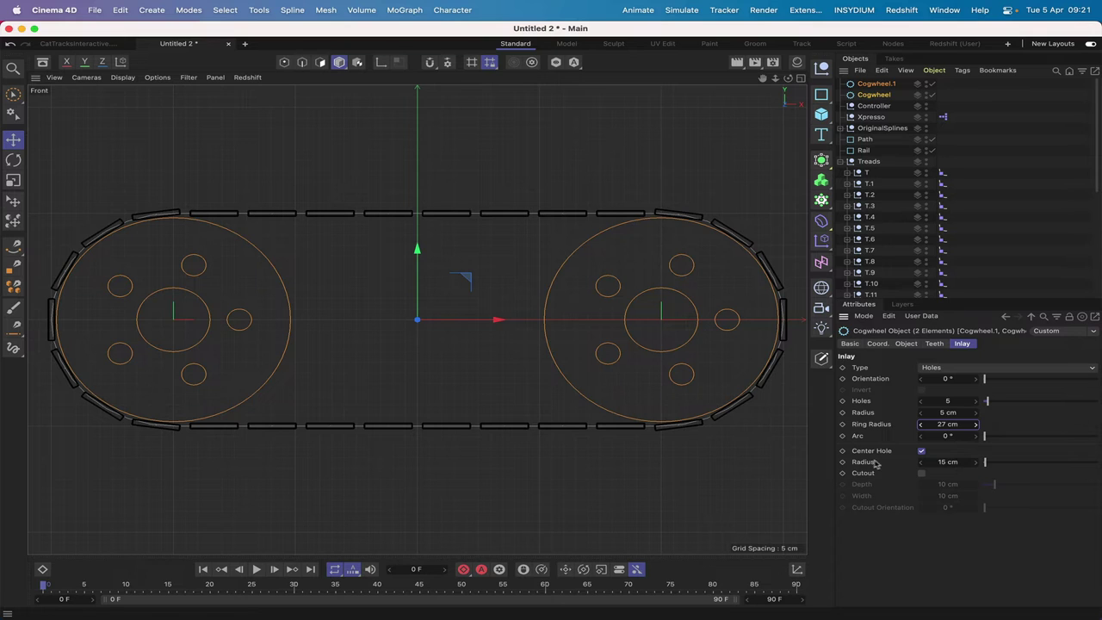
Step: Set the center hole radius of both Cogwheel splines to 10 cm
left_click(945, 462)
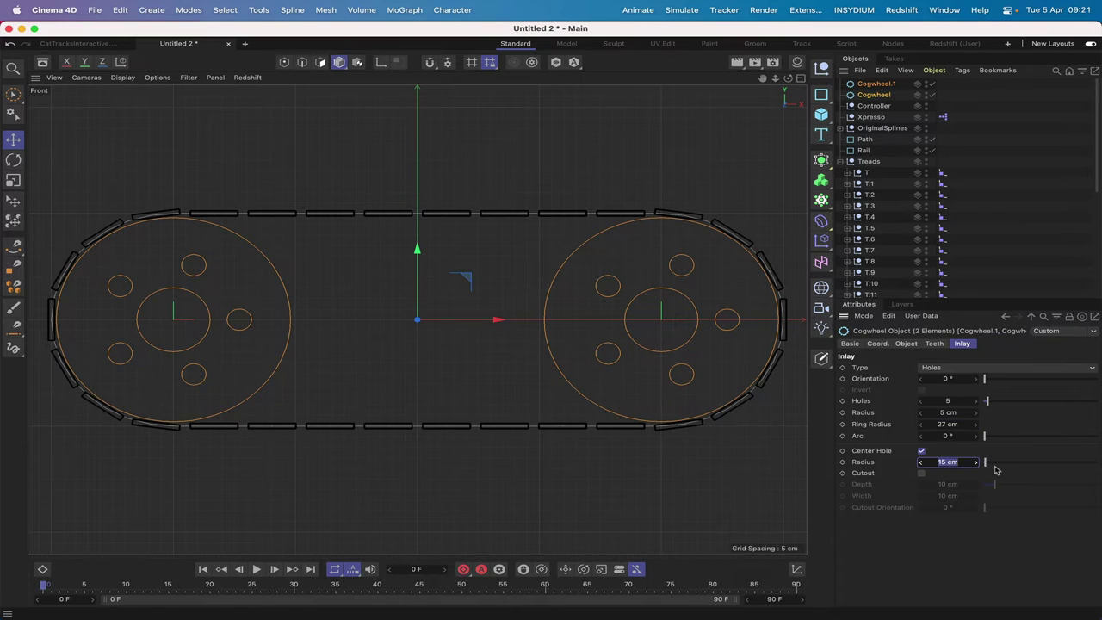
type("10")
key("Return")
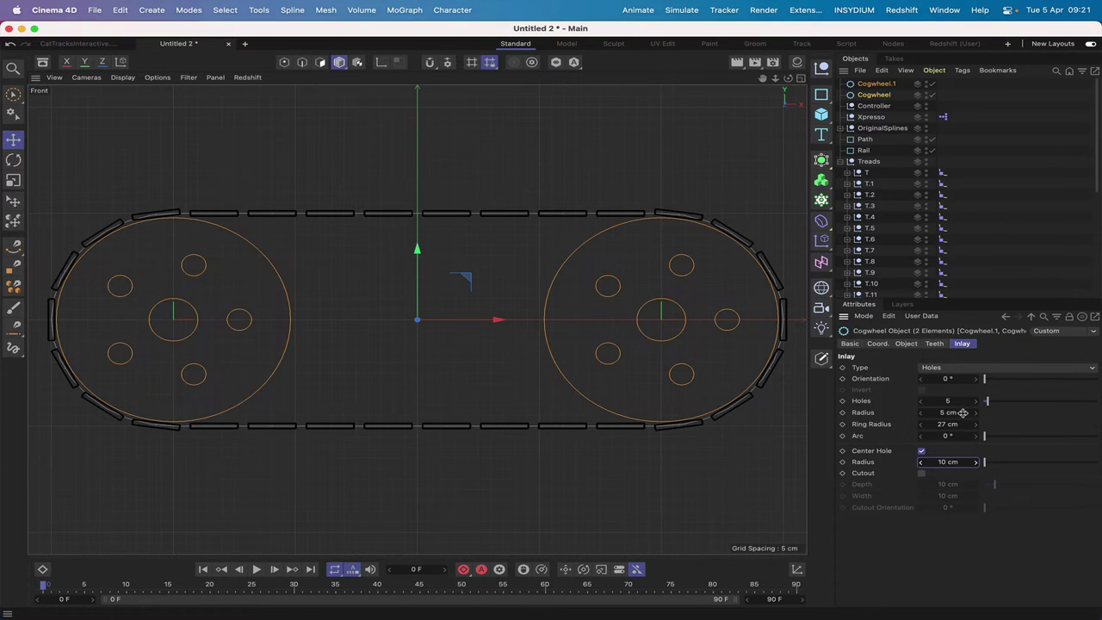
Step: Put each Cogwheel spline in its own Extrude object and set both extrusion offsets to 15 cm
key("F1")
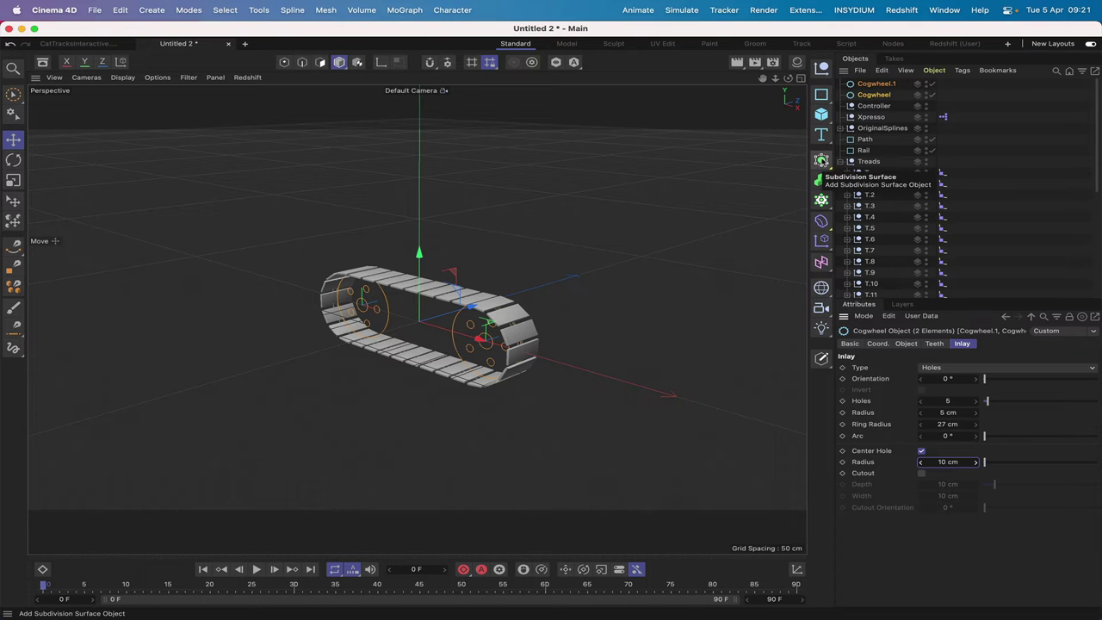
left_click_drag(821, 160, 881, 199)
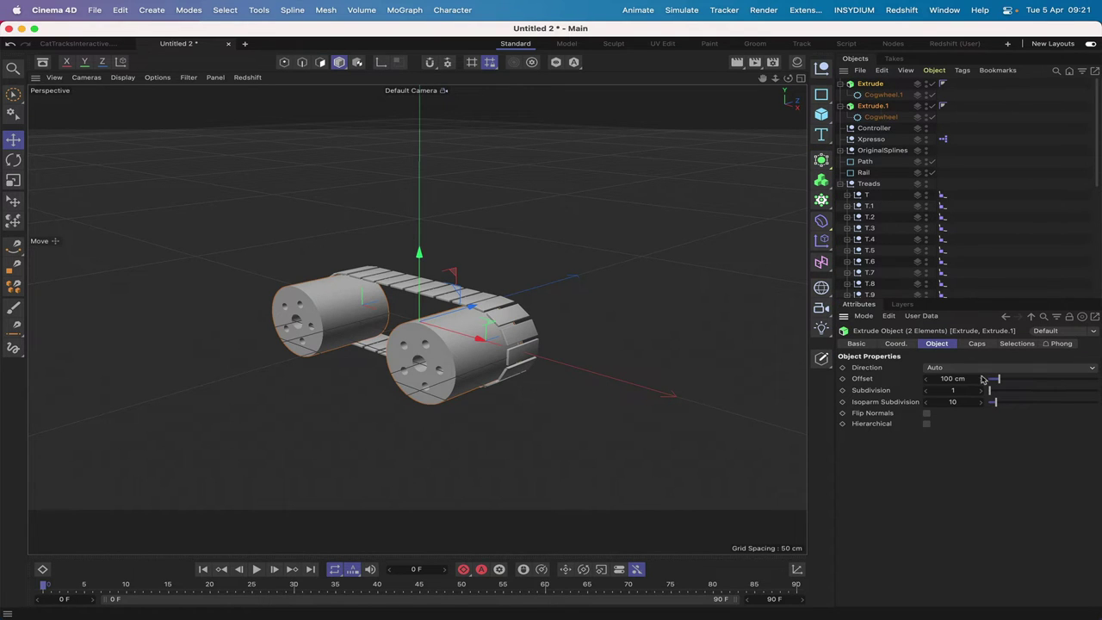
left_click(948, 379)
type("15")
key("Return")
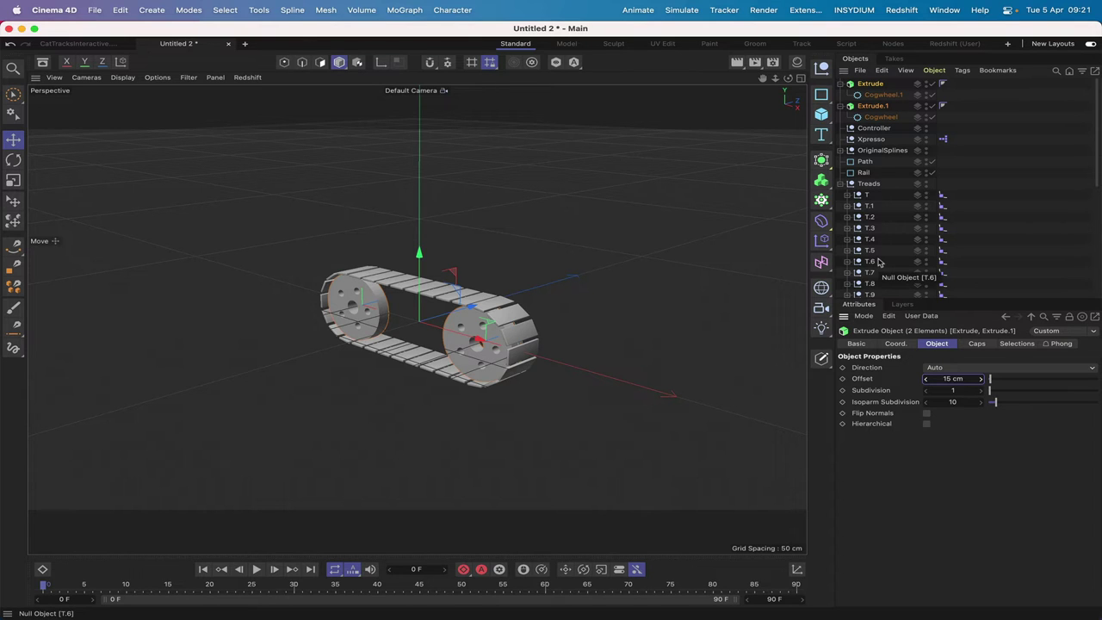
Step: In the Top view, center both extruded wheels across the treads by setting their Z position to 7.5 cm
key("F2")
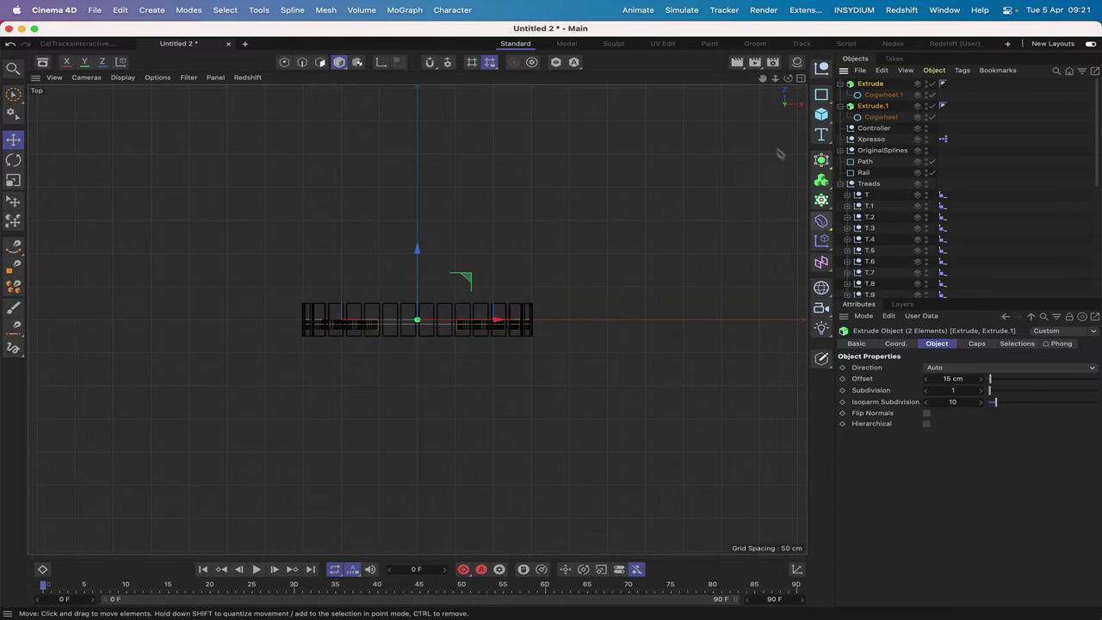
right_click_drag(763, 78, 763, 78)
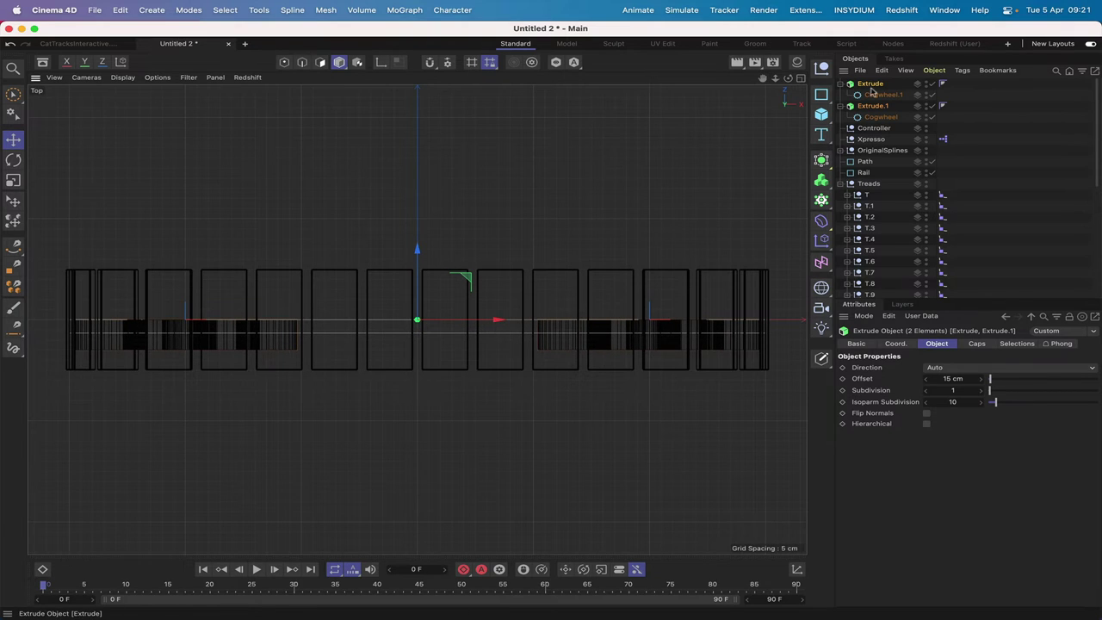
left_click(899, 344)
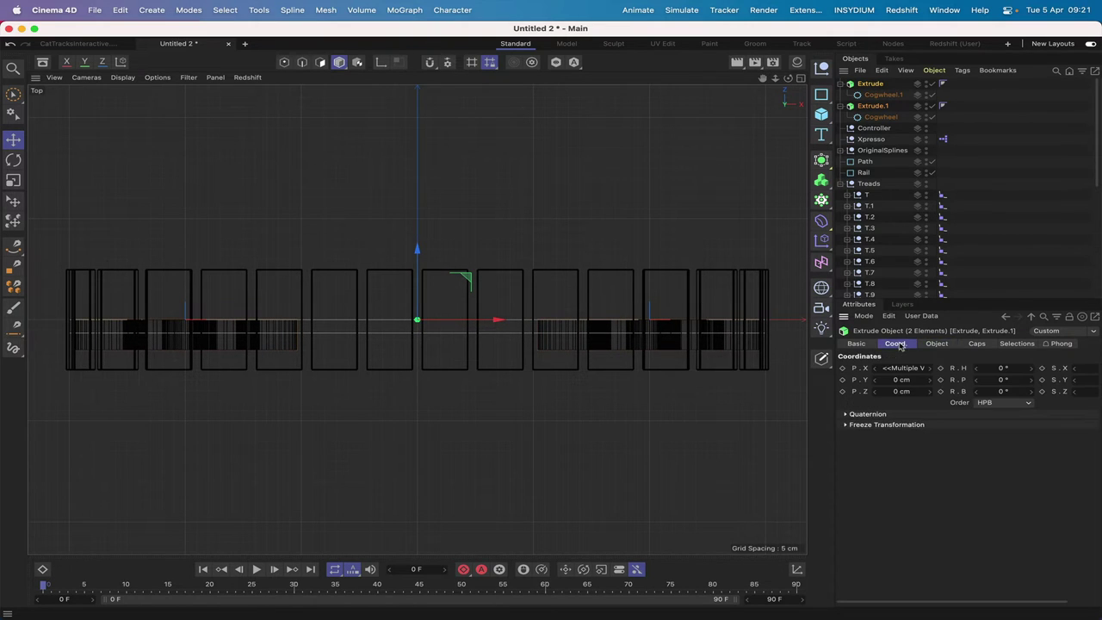
left_click(896, 393)
type("7.5")
key("Return")
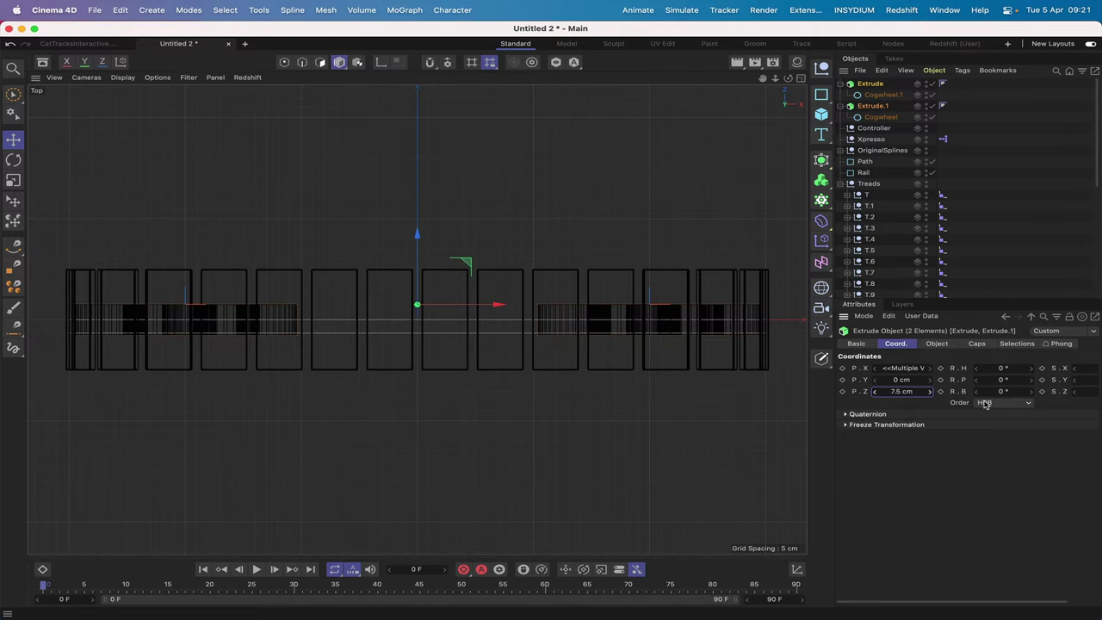
Step: Round the cap edges of both extruded wheels with a bevel size of 0.5 cm
key("F1")
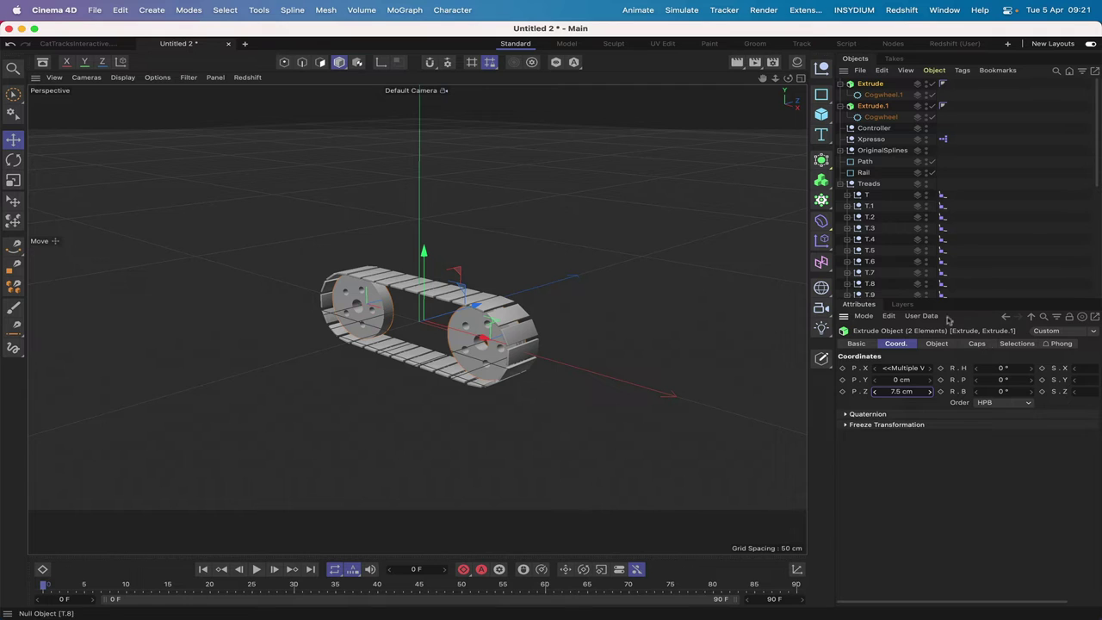
left_click(977, 344)
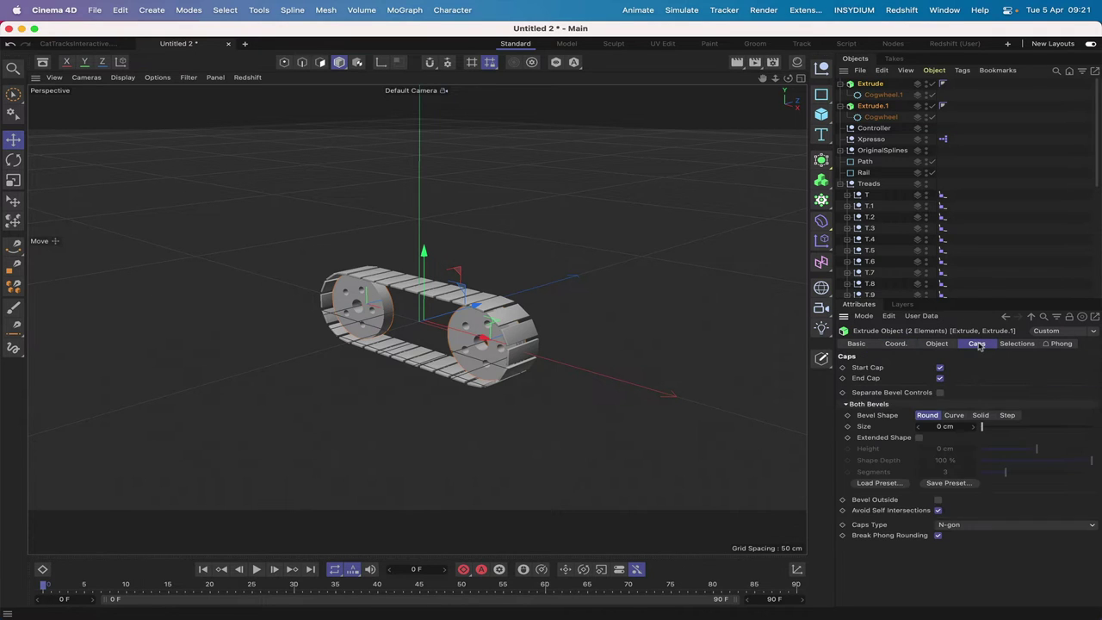
left_click(944, 426)
type(".5")
key("Return")
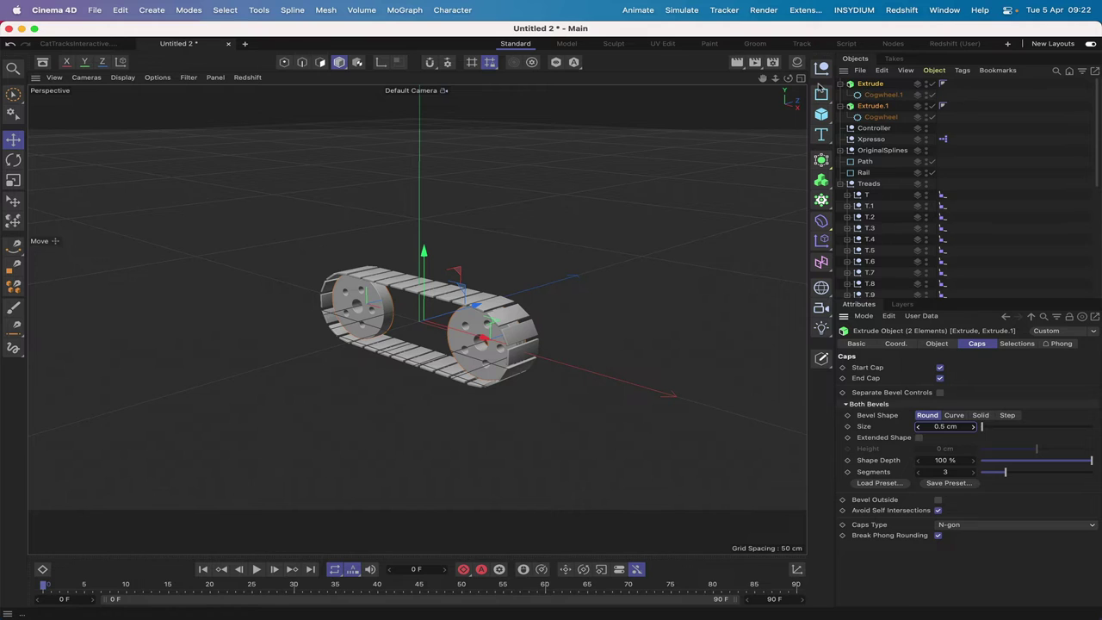
Step: Rename the two Extrude objects LargeWheel1 and LargeWheel2 and collapse their hierarchies
double_click(871, 84)
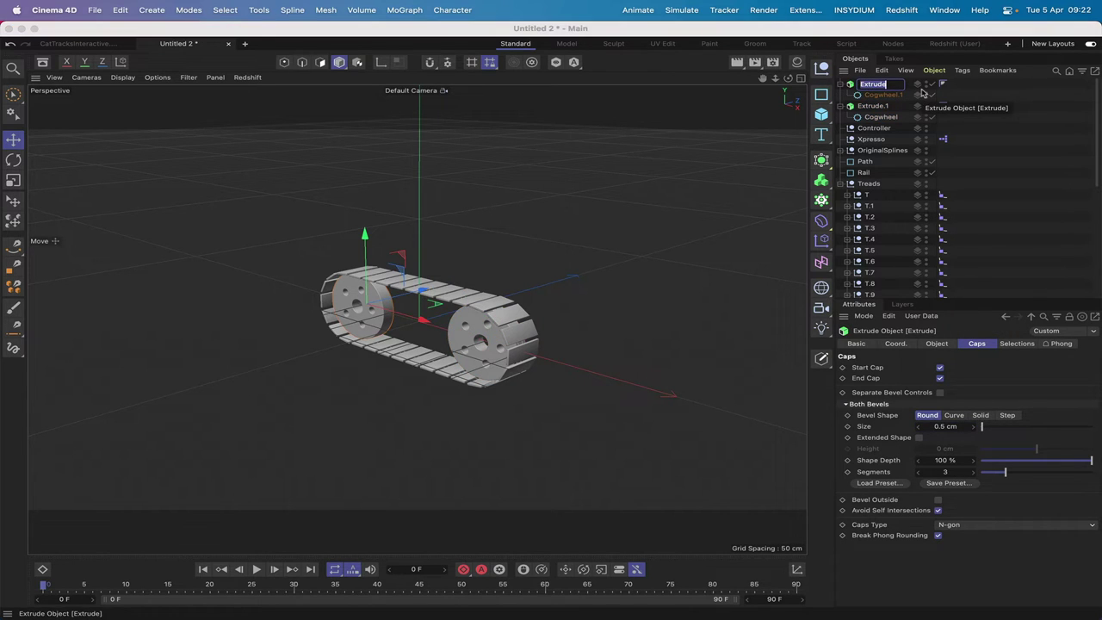
type("LargeW")
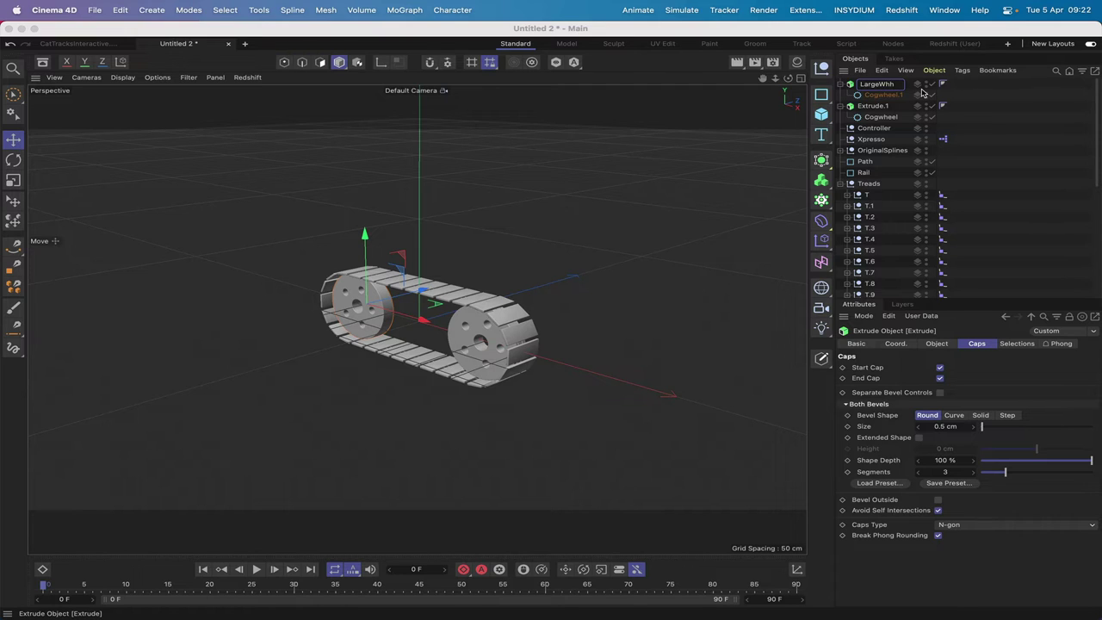
type("heel1")
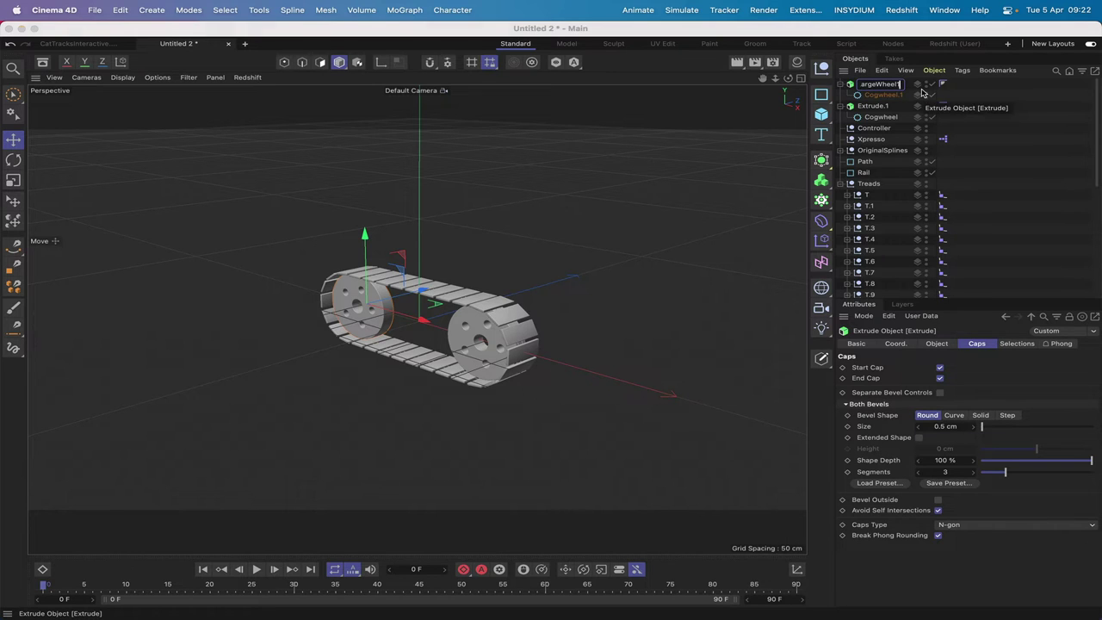
key("Return")
double_click(873, 106)
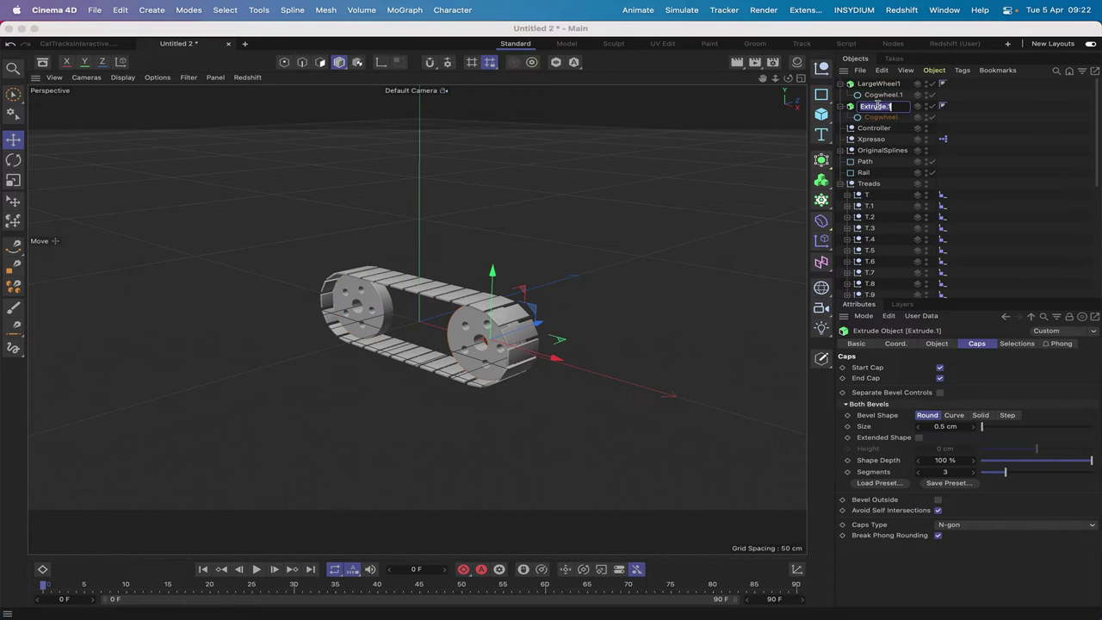
type("LargeWheel2")
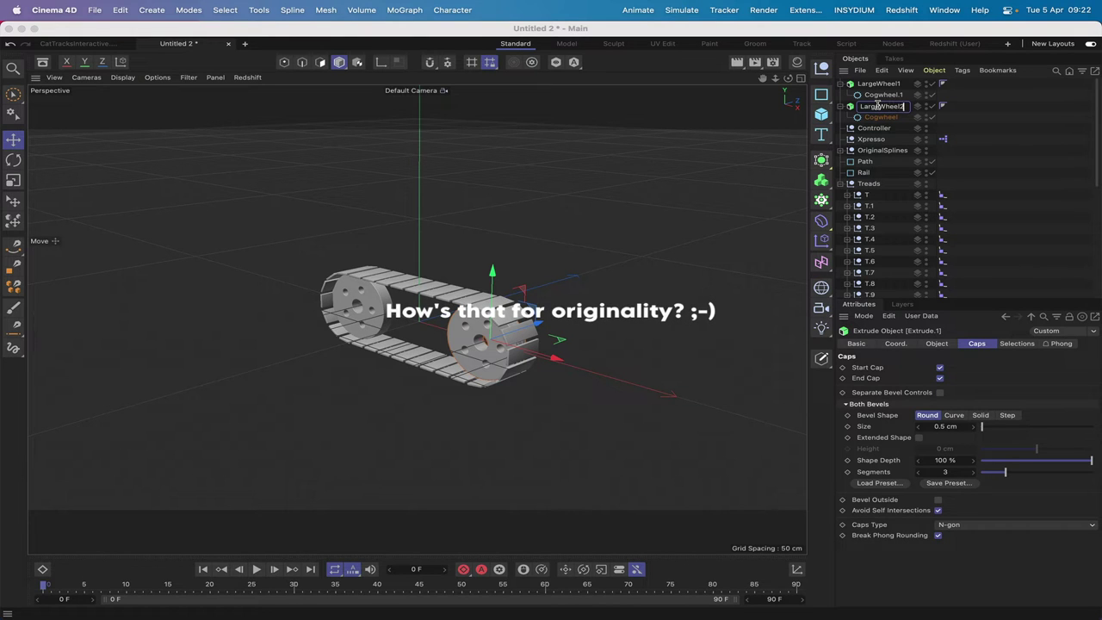
key("Return")
left_click(841, 85)
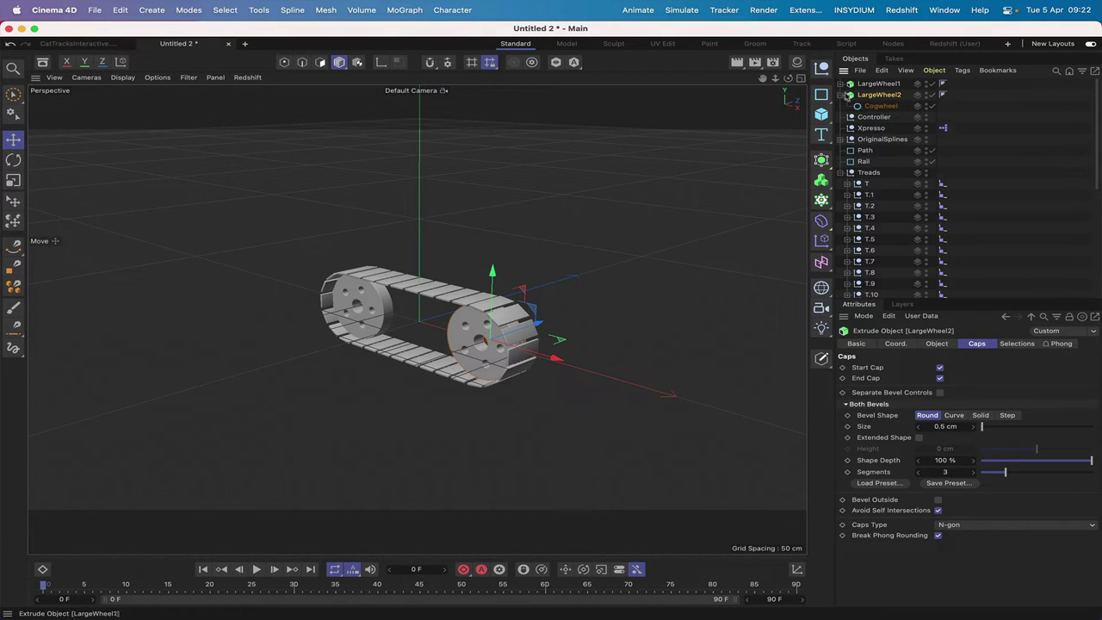
left_click(841, 95)
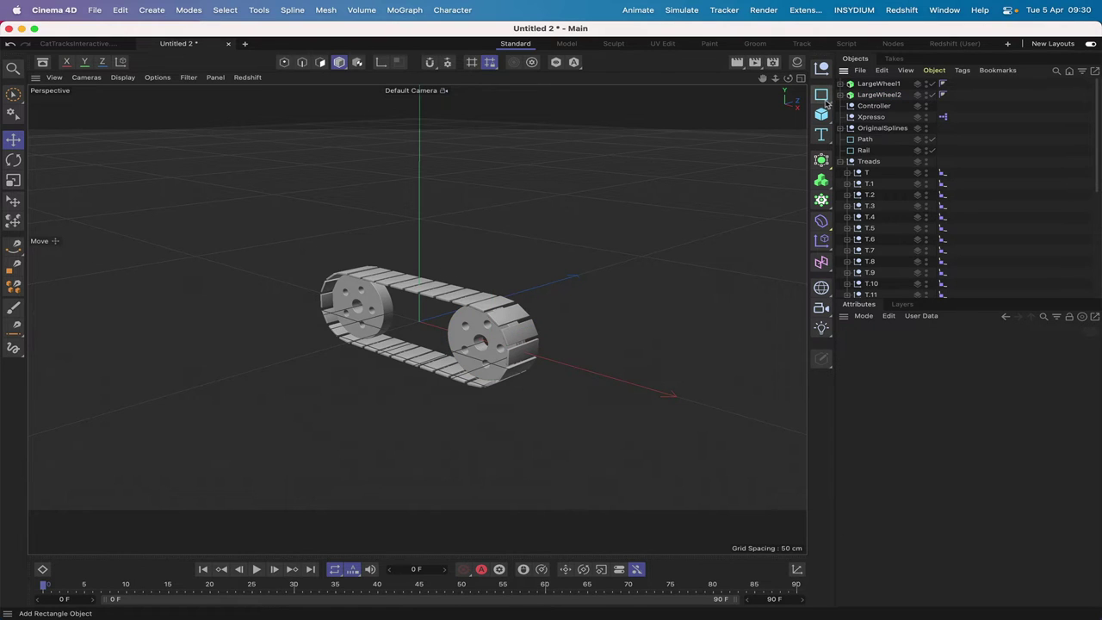
Step: Add another Cogwheel spline with Flat teeth type and an addendum radius of 10 cm
left_click(821, 94)
left_click(876, 188)
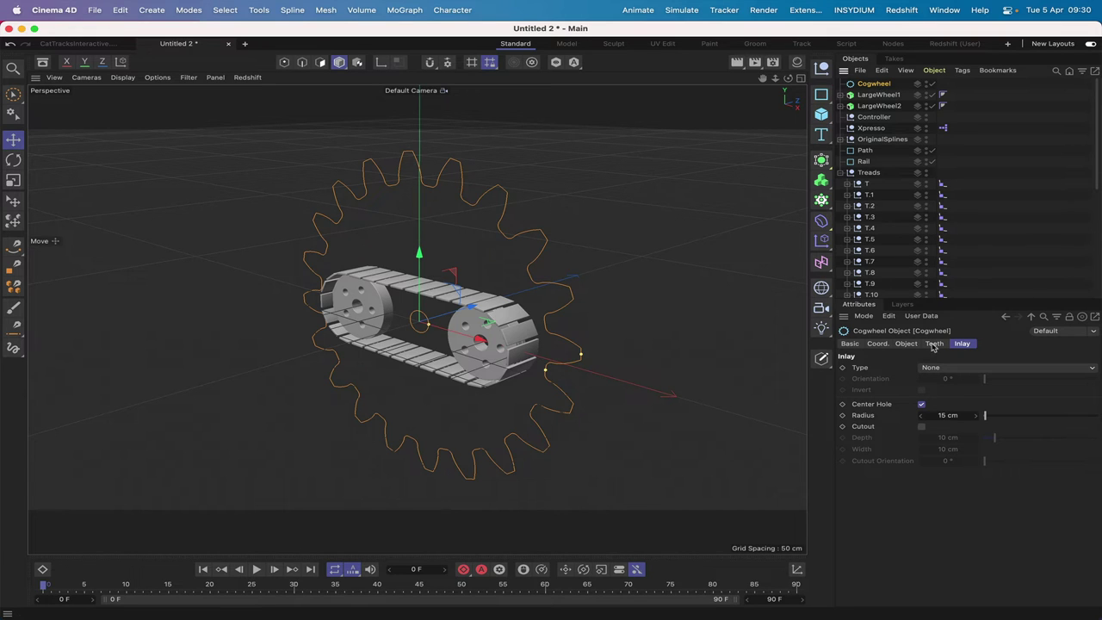
left_click(933, 344)
left_click(935, 367)
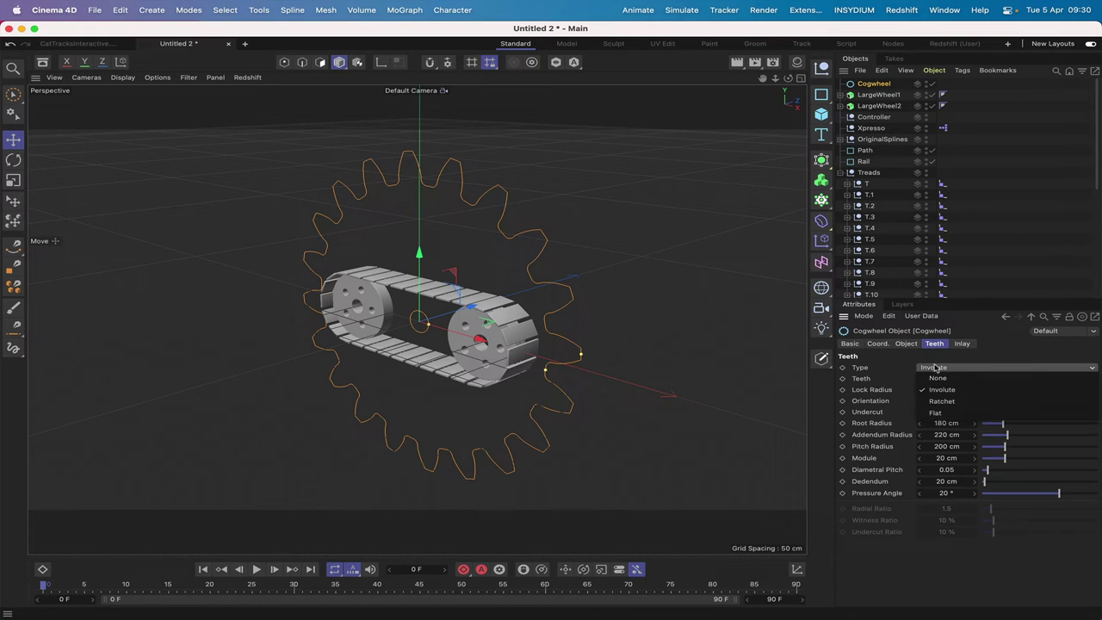
left_click(943, 414)
double_click(936, 435)
type("10")
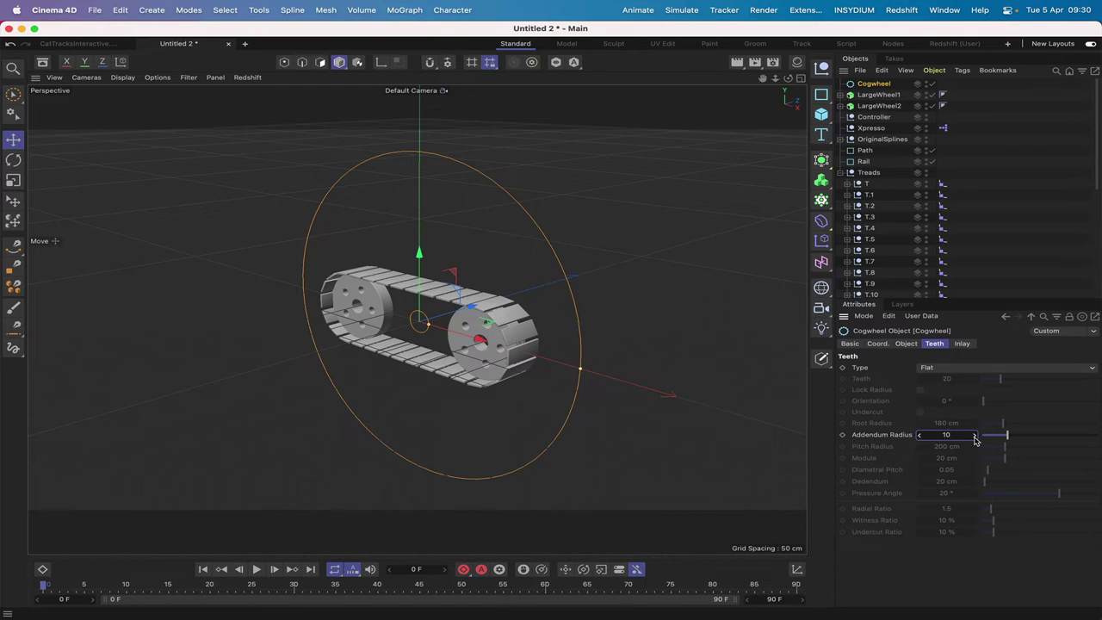
key("Return")
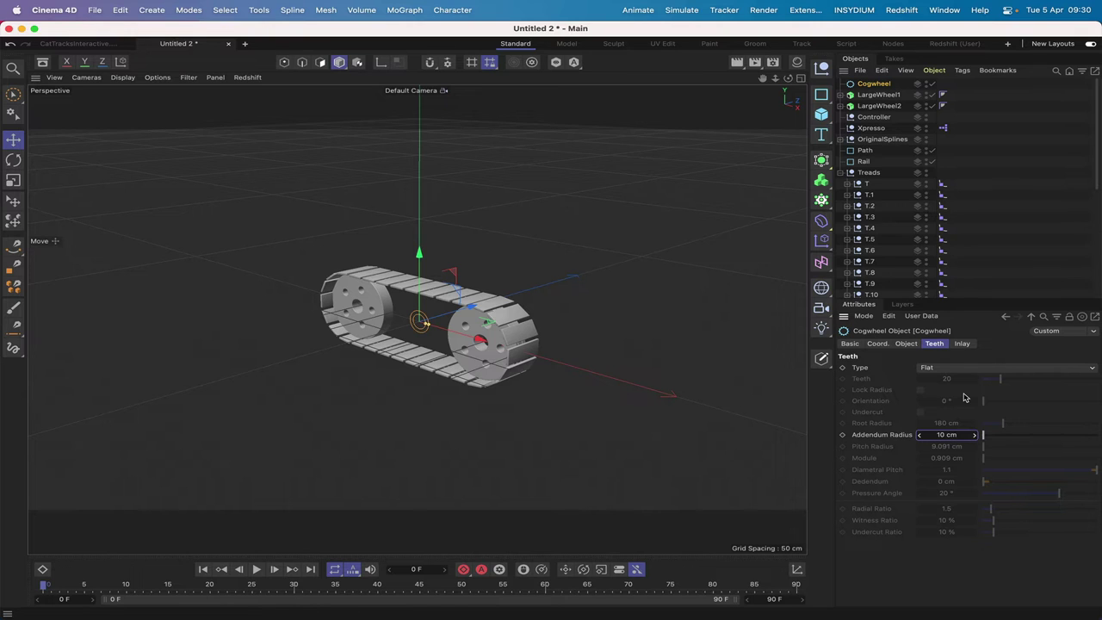
Step: In the Front view, give the small Cogwheel spline a Holes inlay with 3 holes
key("F4")
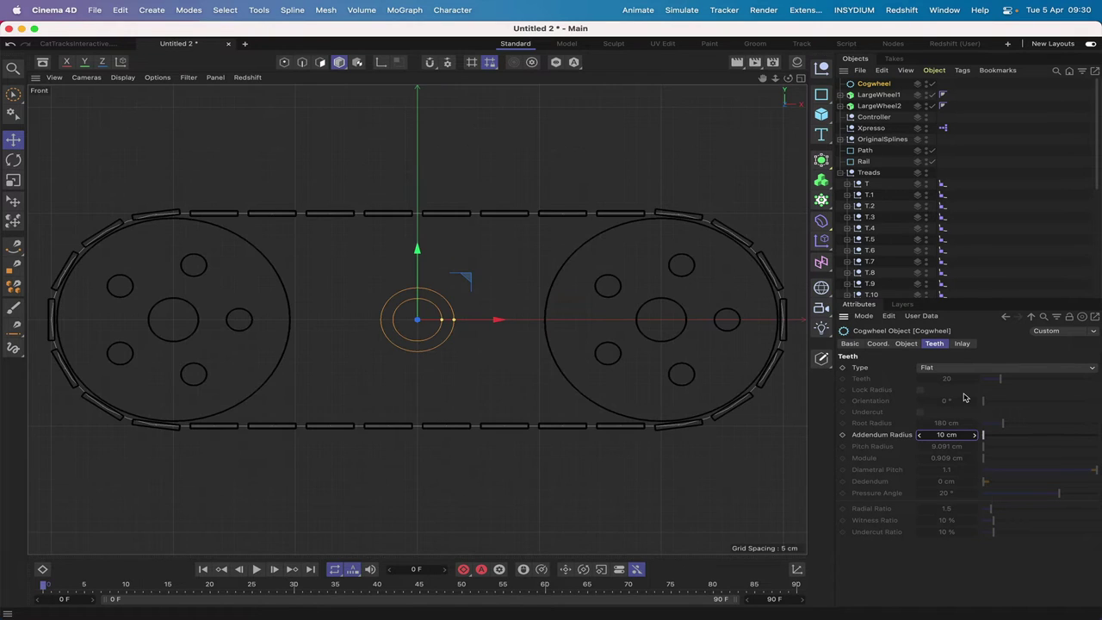
left_click(962, 344)
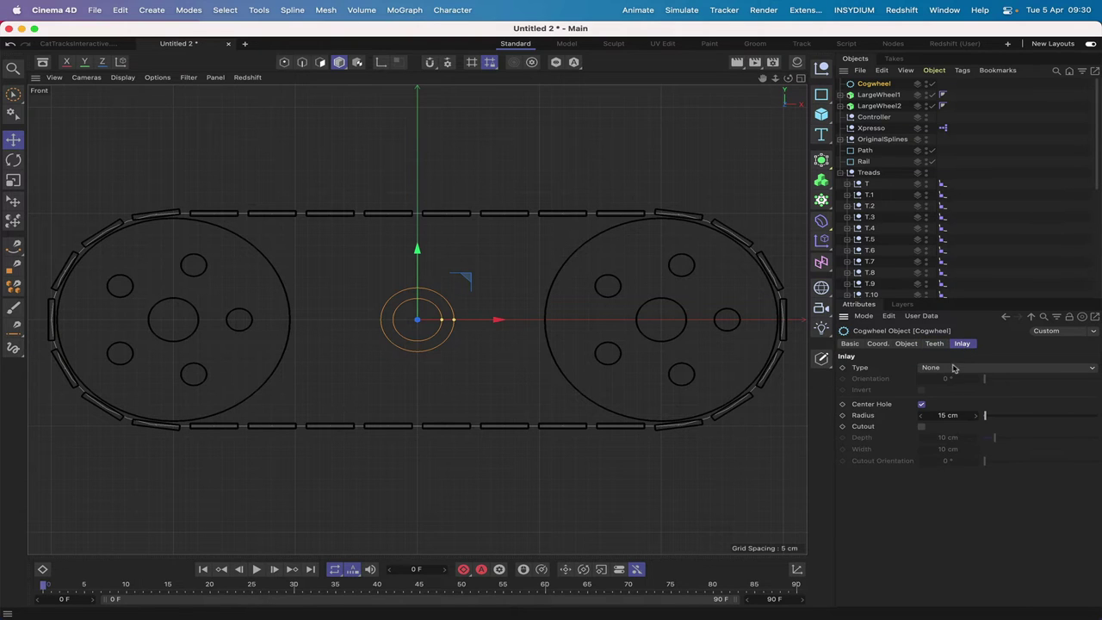
left_click(942, 369)
left_click(940, 402)
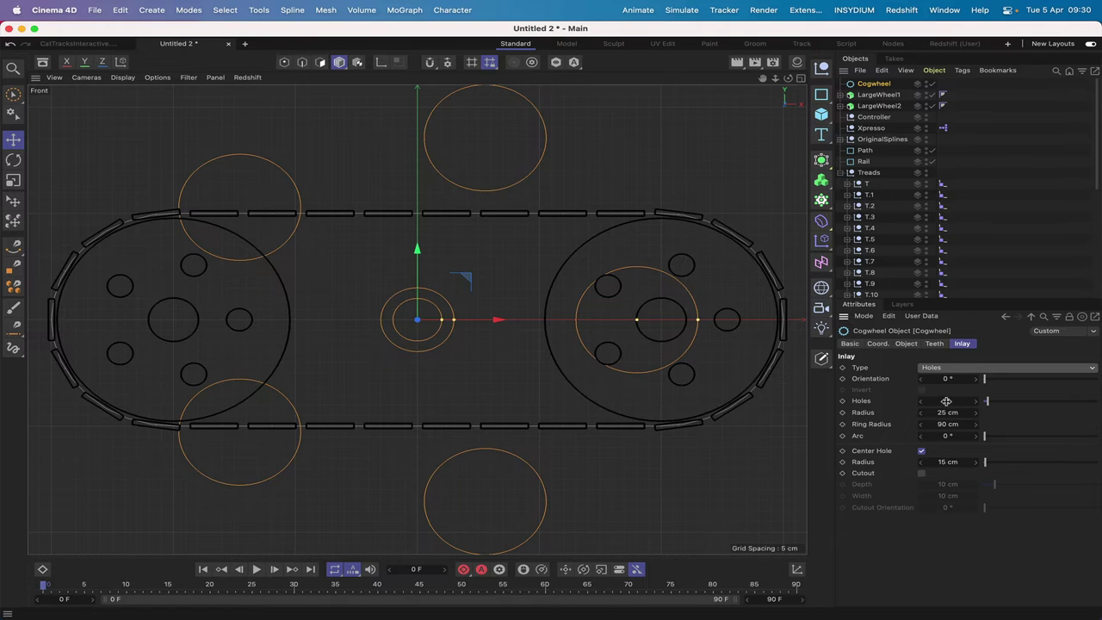
left_click(946, 401)
type("3")
key("Return")
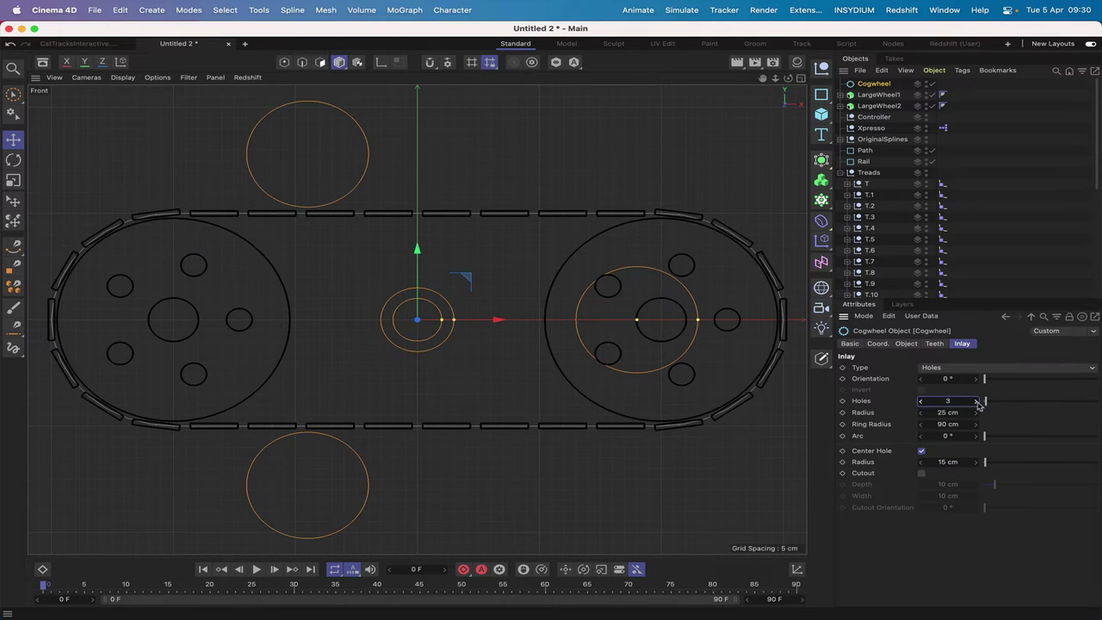
Step: Set the small Cogwheel's inlay hole radius to 1.5 cm, ring radius to 6 cm and center hole radius to 2 cm
left_click(947, 412)
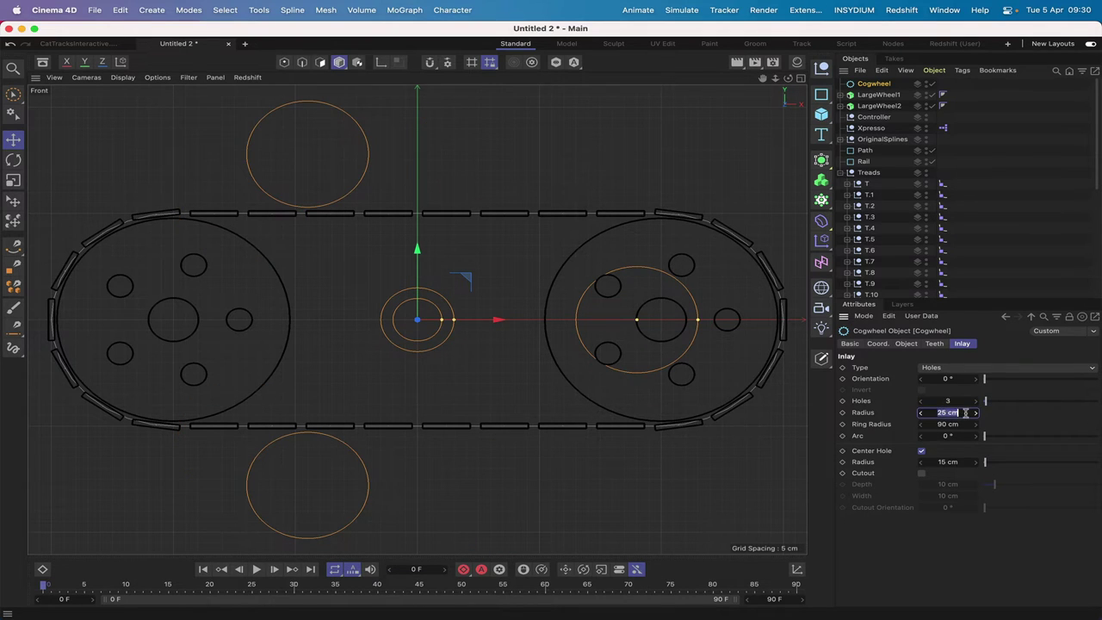
type("1.5")
key("Return")
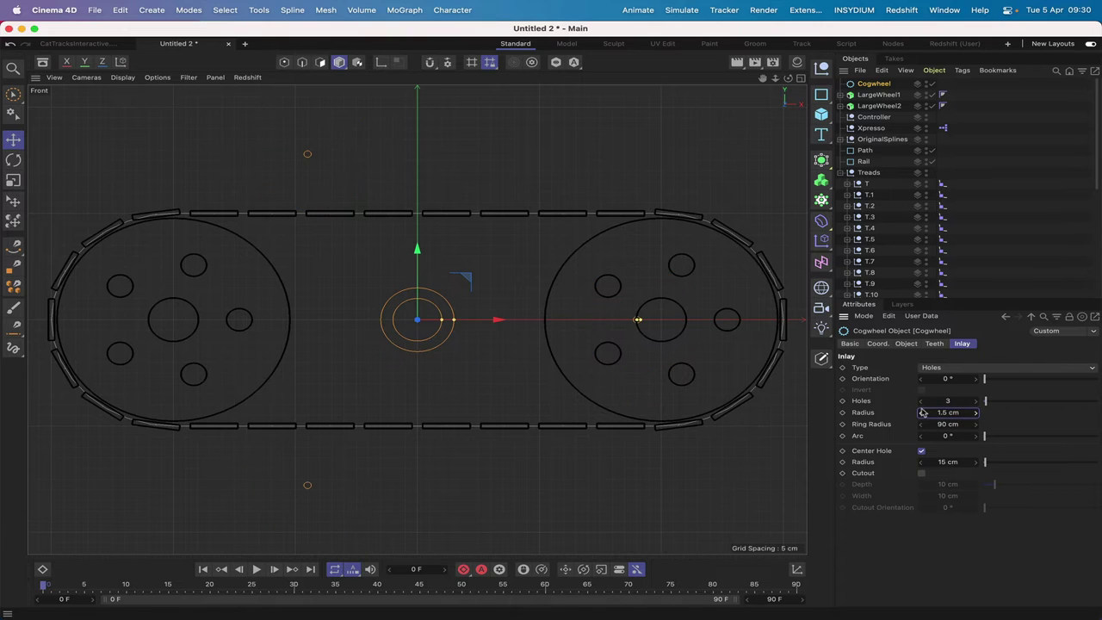
left_click(934, 425)
type("6")
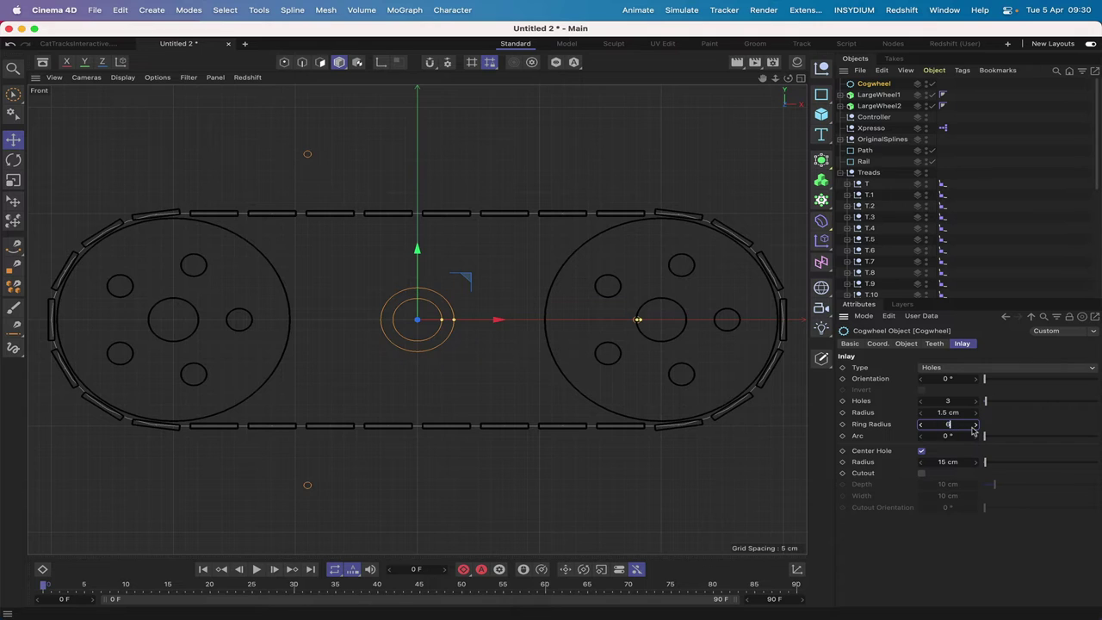
key("Return")
left_click(942, 463)
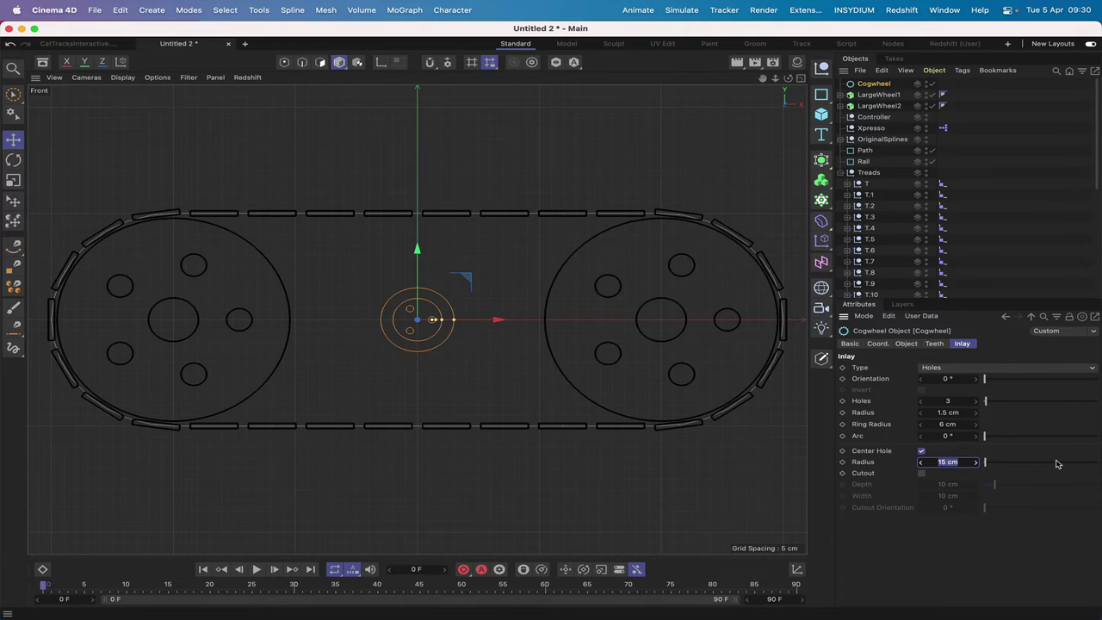
type("2")
key("Return")
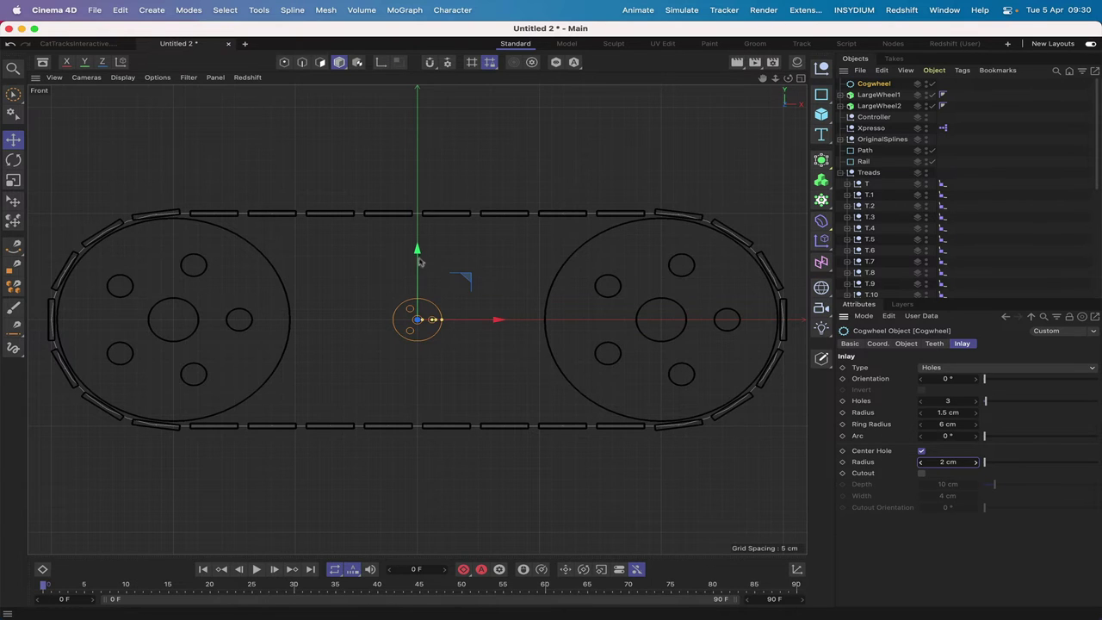
Step: Duplicate the small Cogwheel to sit inside the upper and lower treads, about Y 38.6 and -38.1 cm, with the upper inlay orientation at 20°
left_click_drag(416, 251, 425, 168)
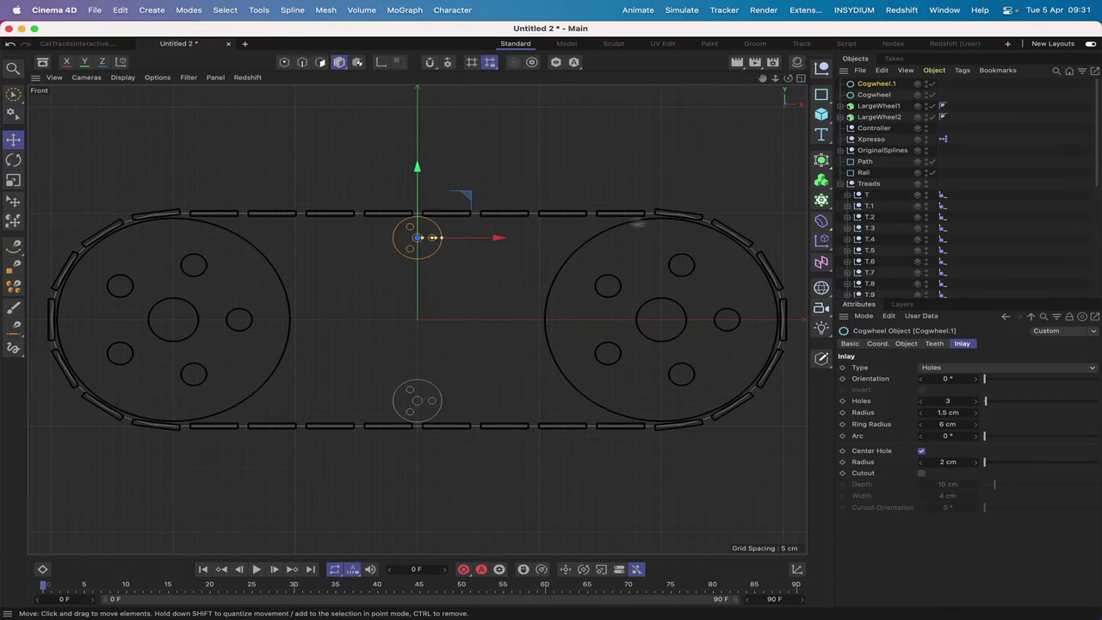
left_click(976, 380)
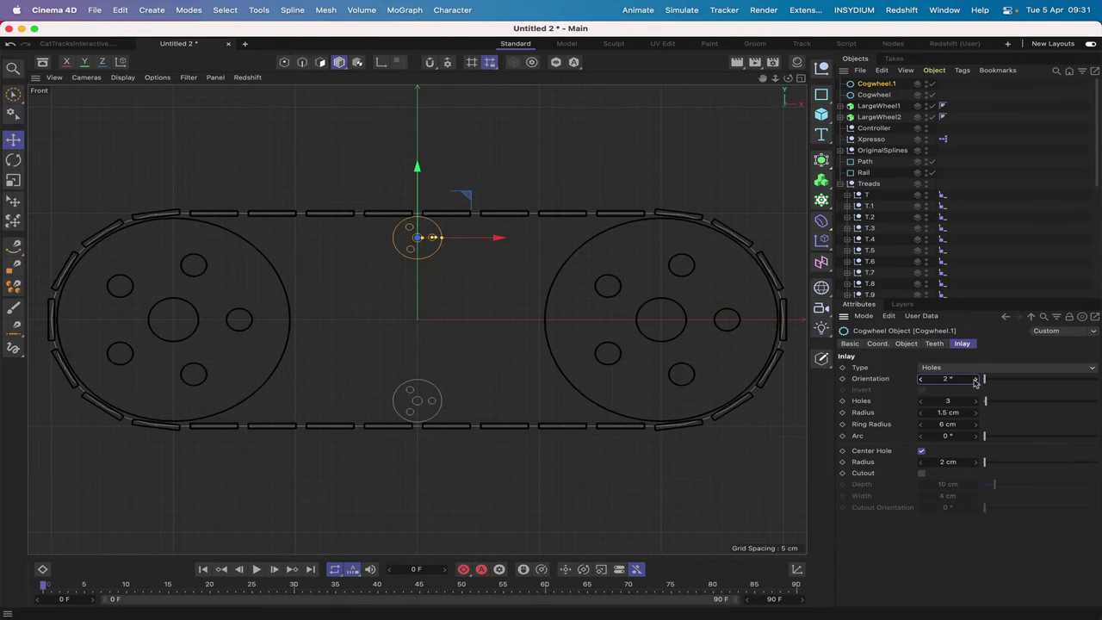
left_click_drag(975, 382, 975, 382)
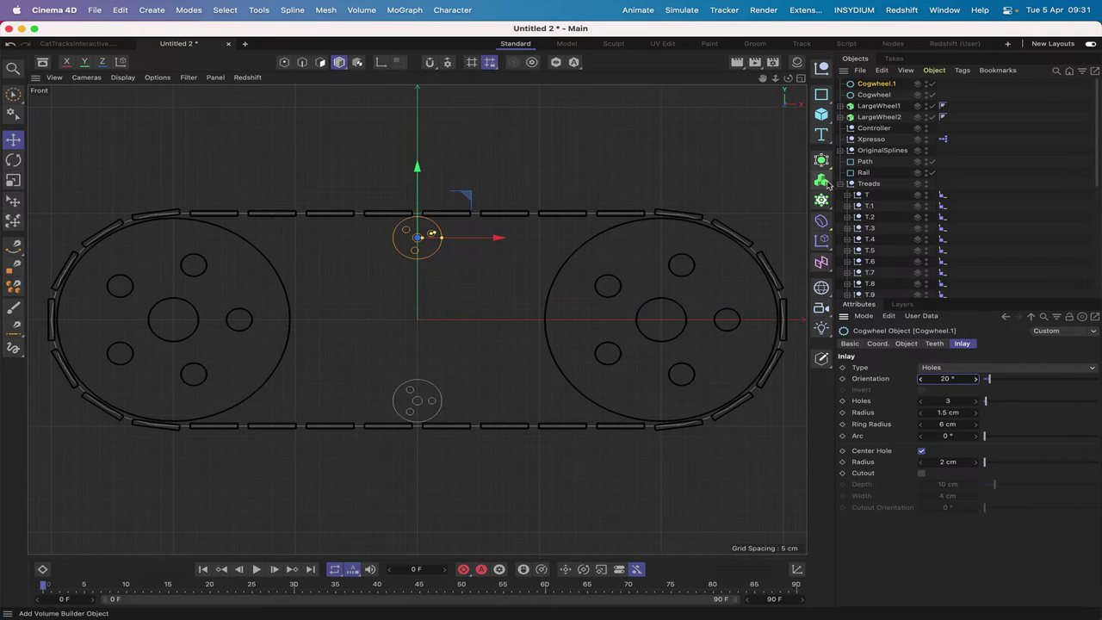
Step: Set the inlay orientation to 33° for LargeWheel1's cogwheel and 43° for LargeWheel2's, returning to the Perspective view with both hierarchies collapsed
left_click(840, 105)
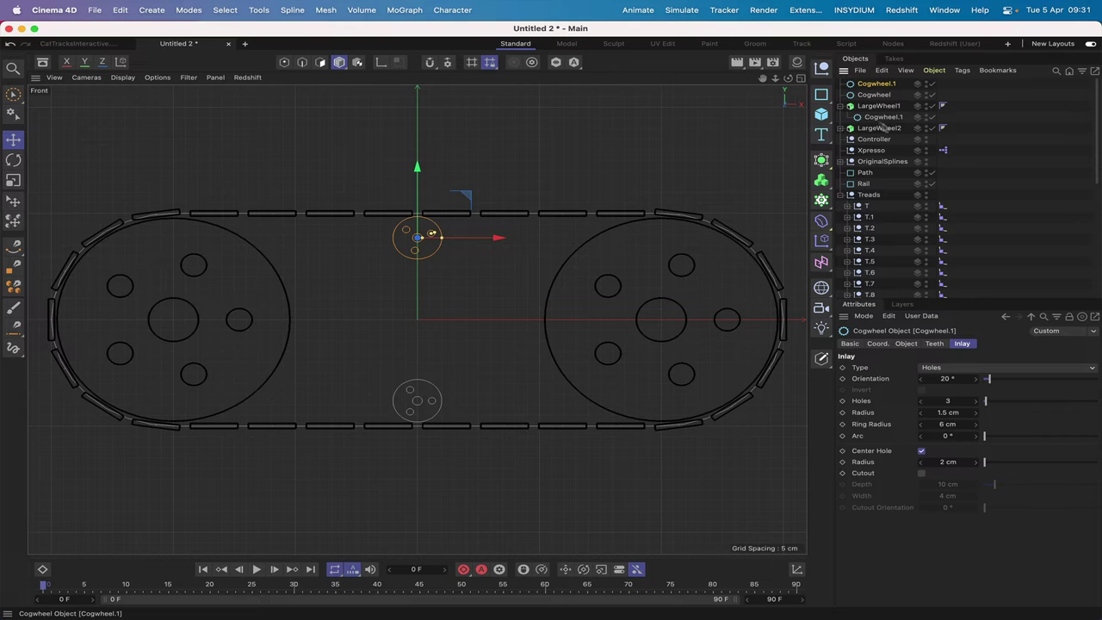
left_click(885, 117)
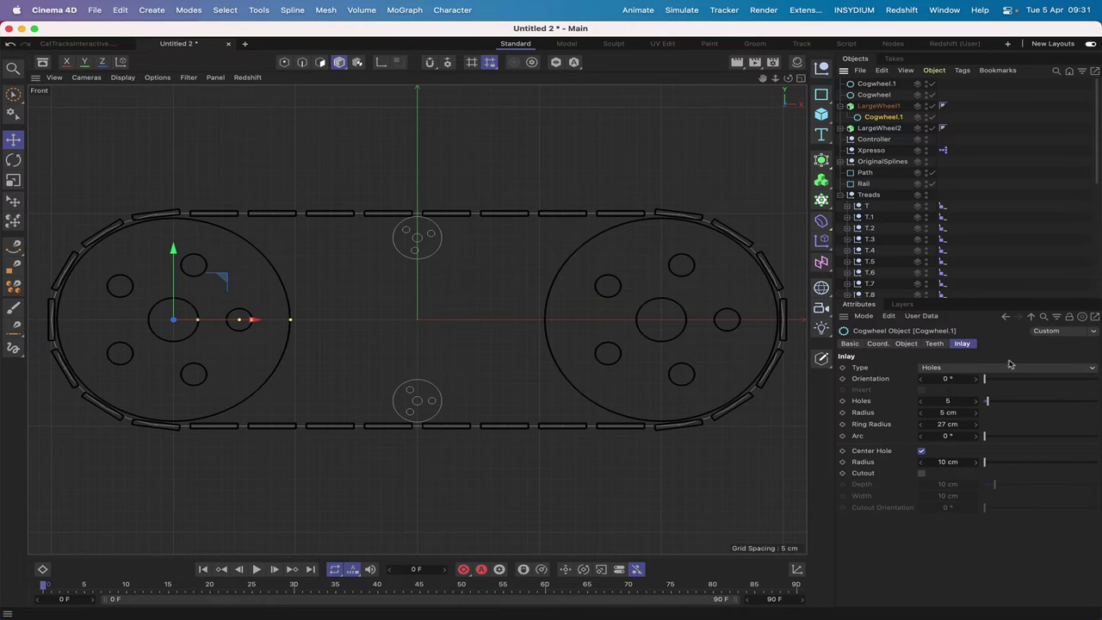
left_click_drag(986, 380, 994, 380)
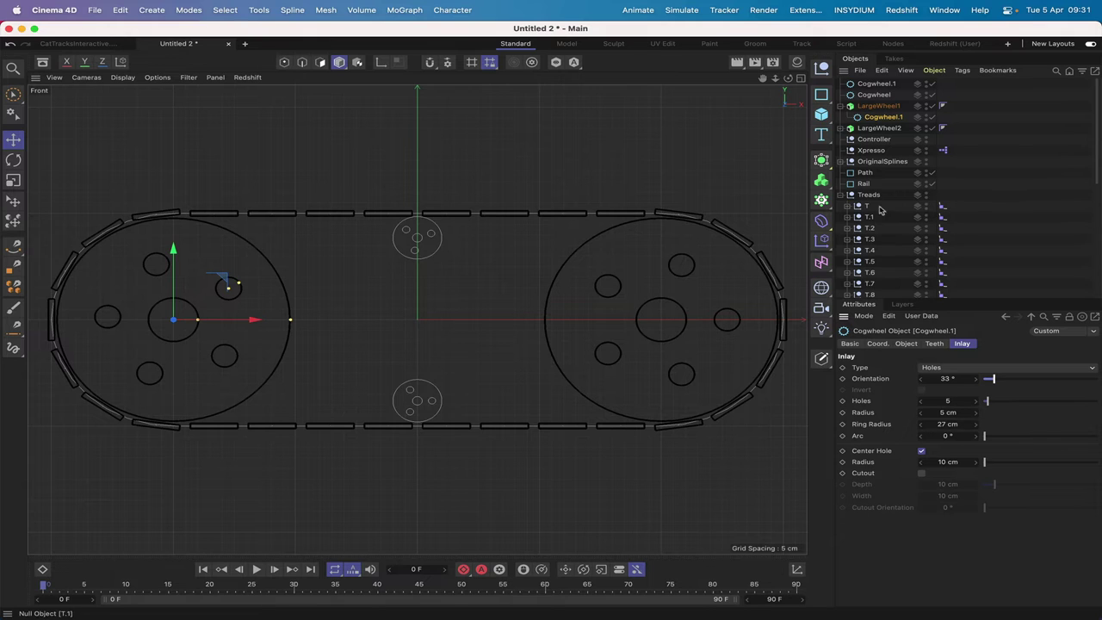
left_click(844, 129)
left_click(880, 139)
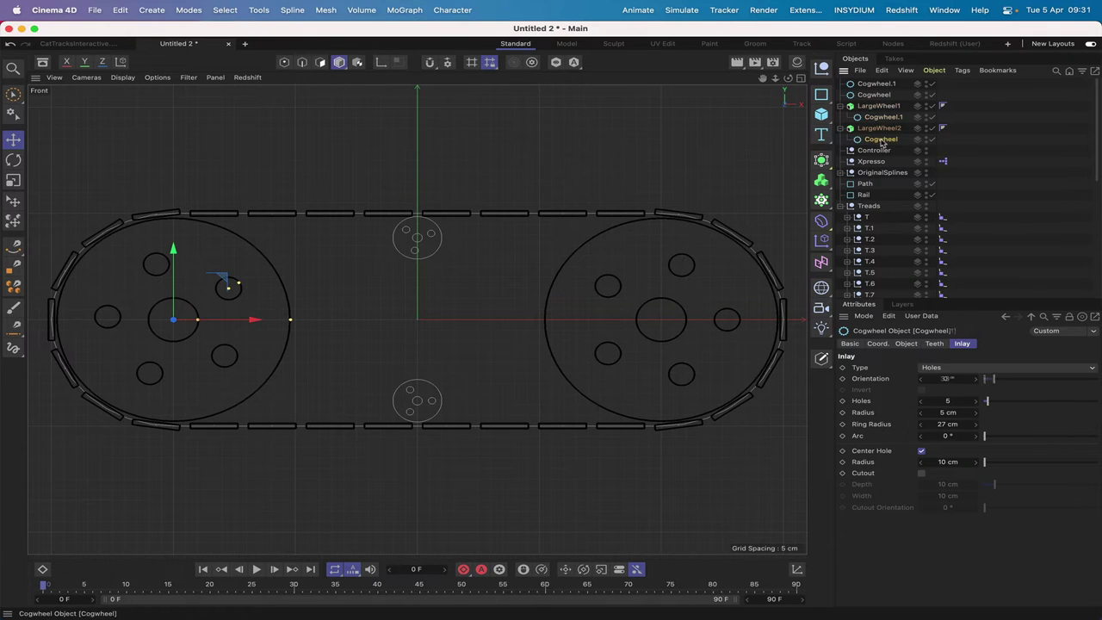
left_click_drag(985, 380, 998, 379)
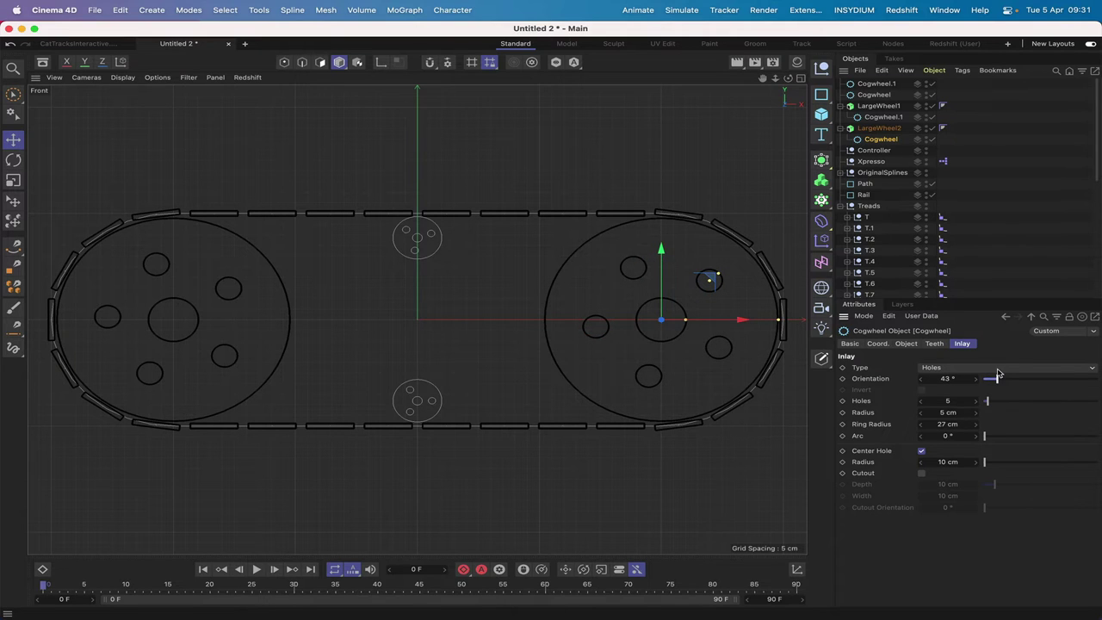
key("F1")
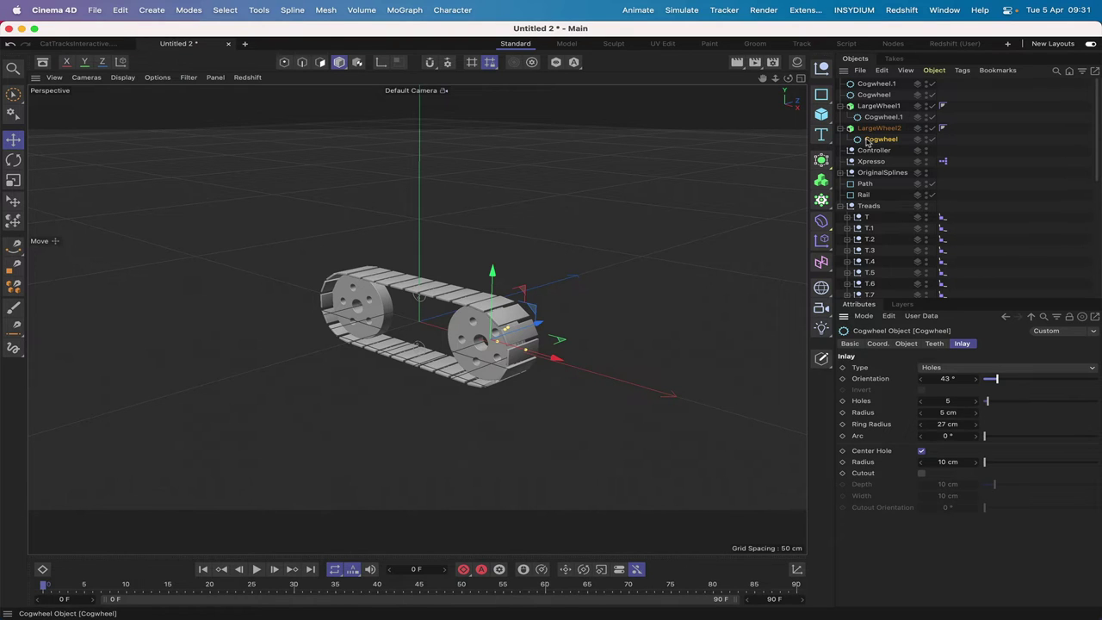
left_click(840, 105)
left_click(841, 116)
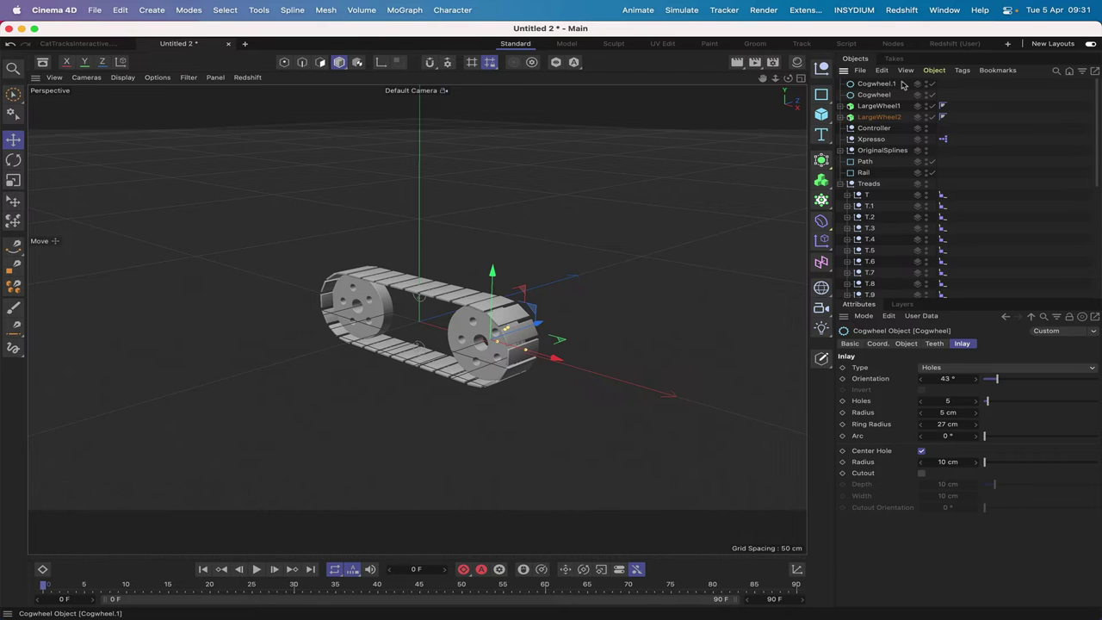
Step: Add a separate Extrude to each of the two small Cogwheel splines with a rounded cap bevel size of 0.5 cm
left_click_drag(902, 84, 879, 96)
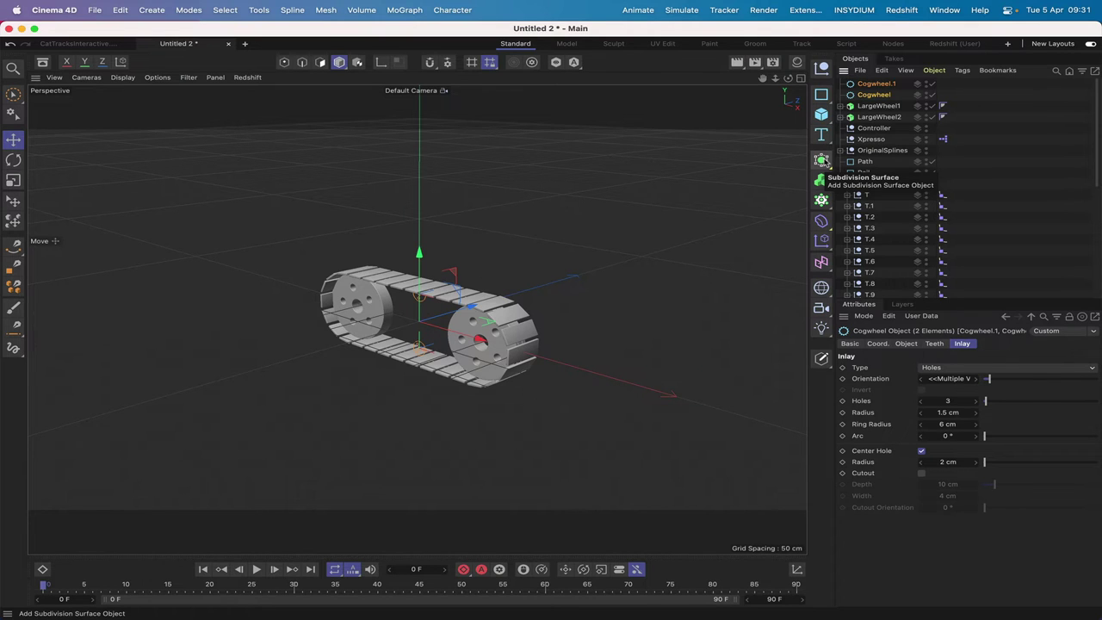
left_click_drag(822, 160, 885, 197)
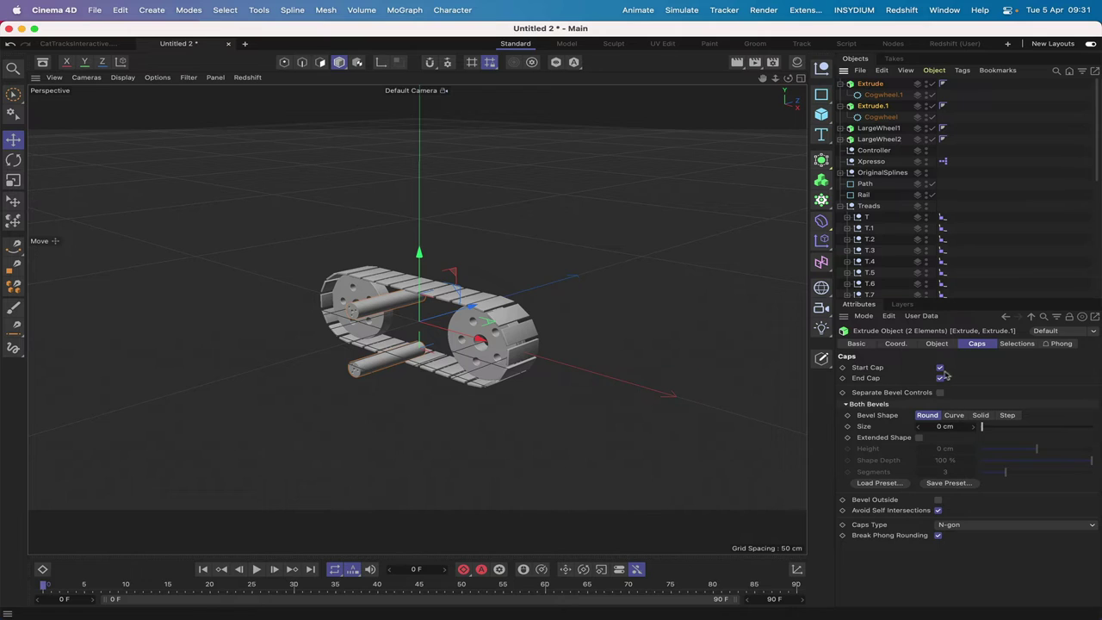
left_click(938, 428)
type("0.5")
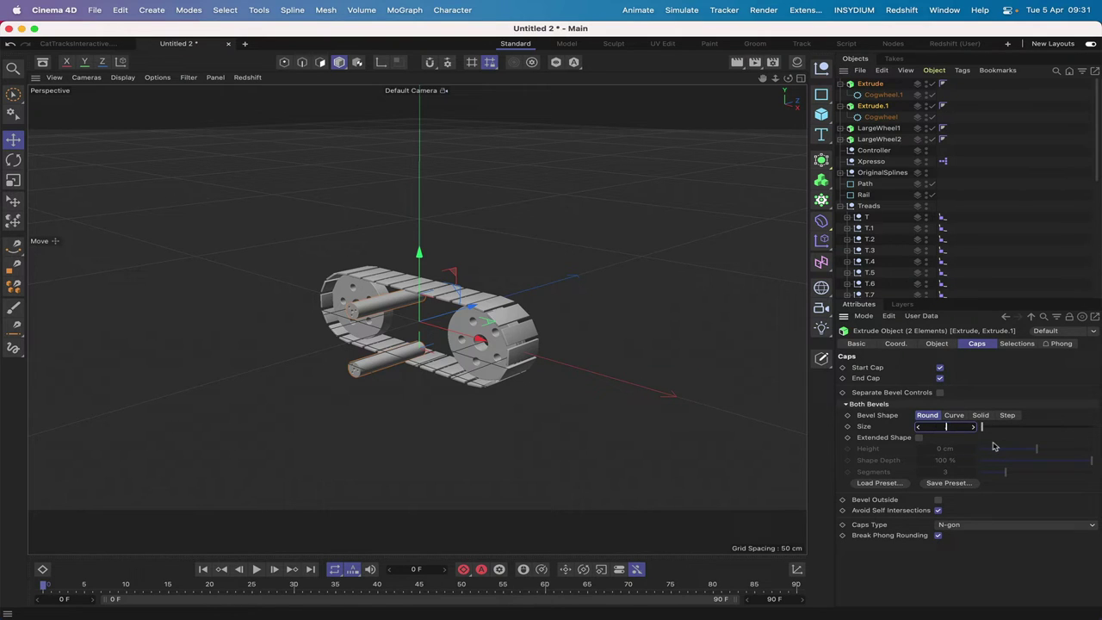
key("Return")
Step: Set the extrusion offset of both small wheels to 15 cm
left_click(937, 343)
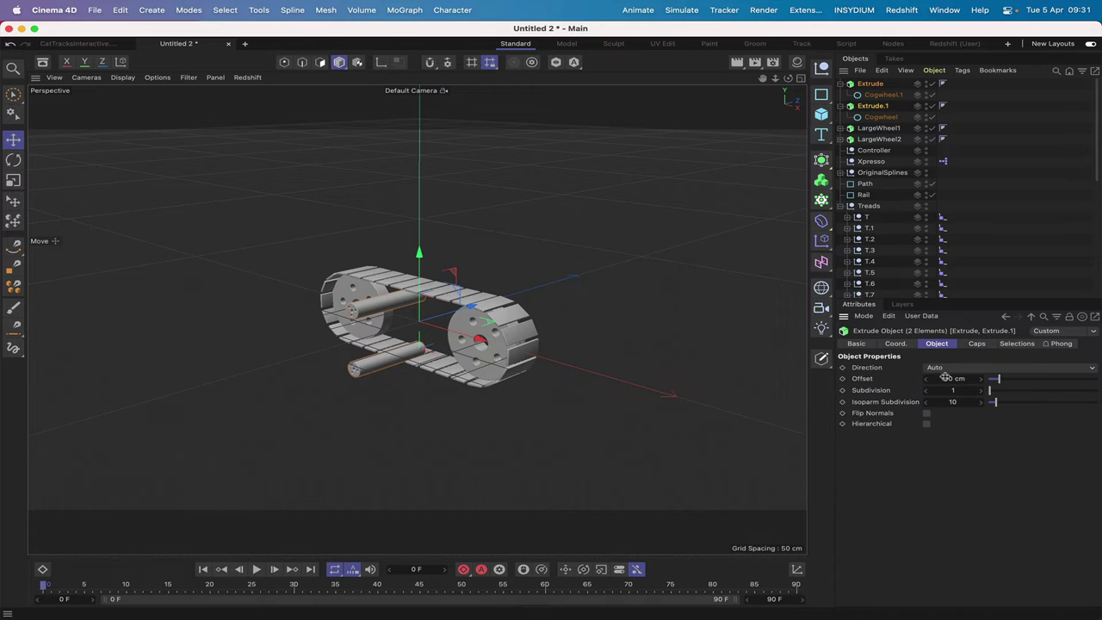
left_click(947, 378)
type("15")
key("Return")
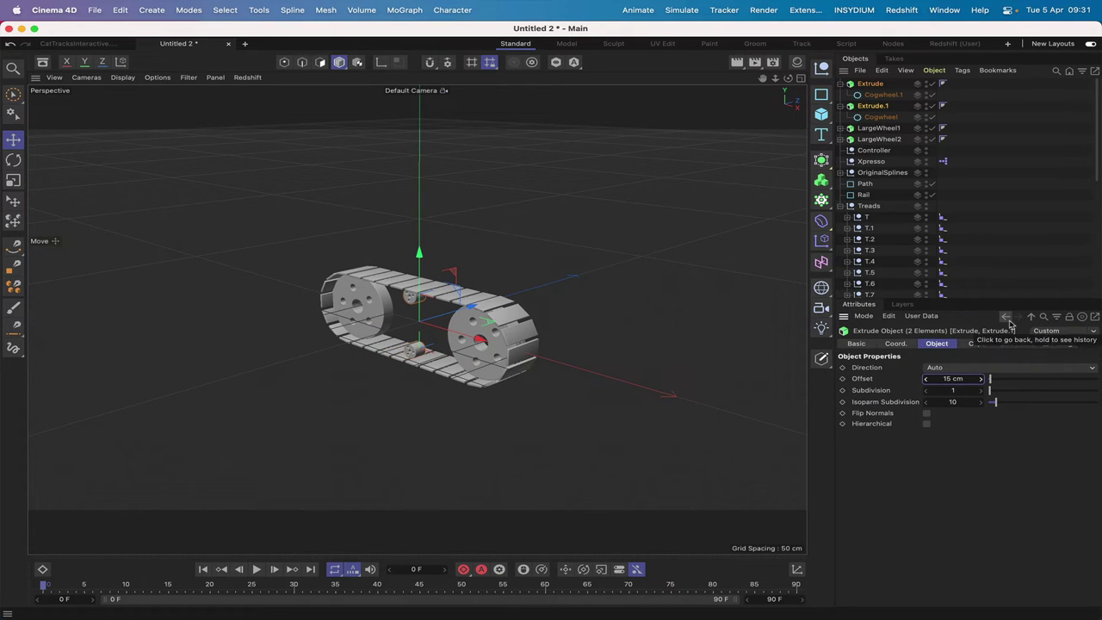
Step: Center both small wheels in the track's depth by setting their Z position to 7.5 cm
key("F2")
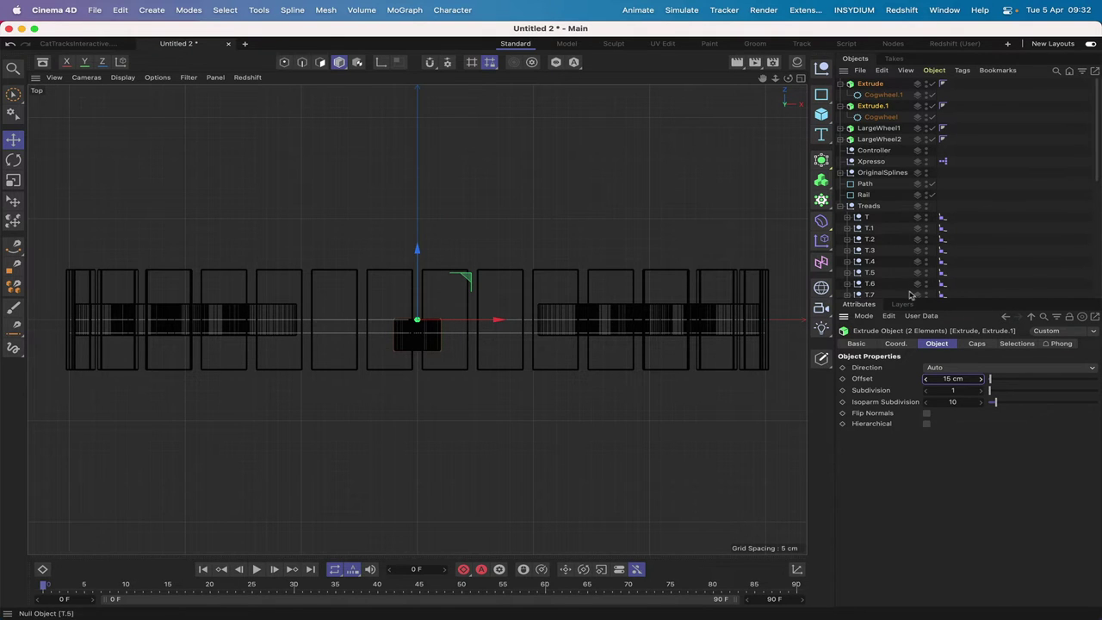
left_click(896, 344)
left_click(899, 391)
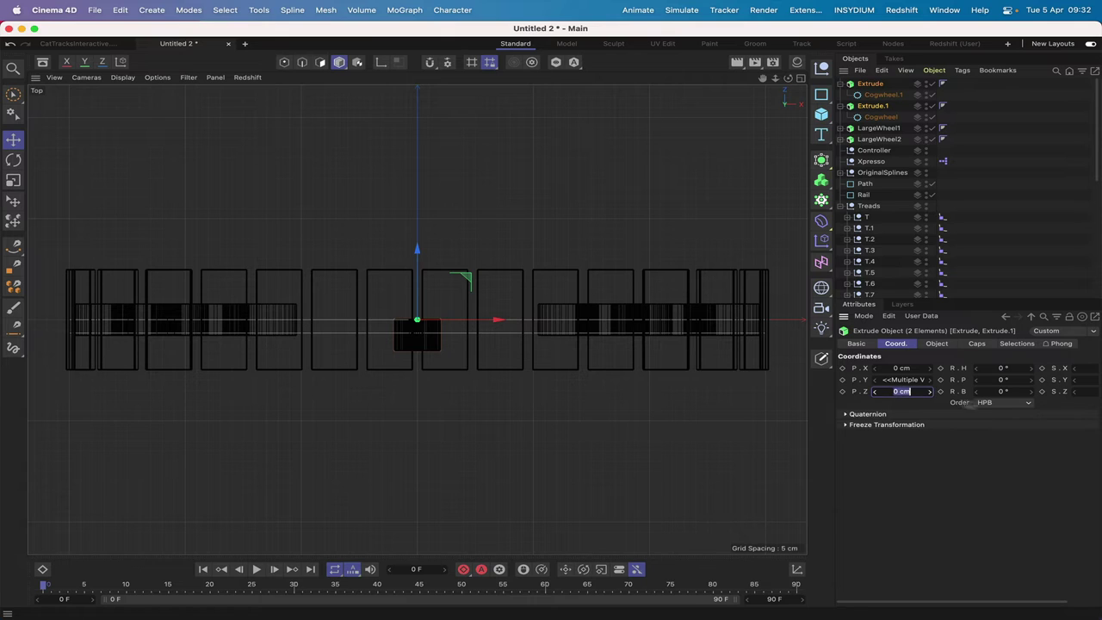
type("7.5")
key("Return")
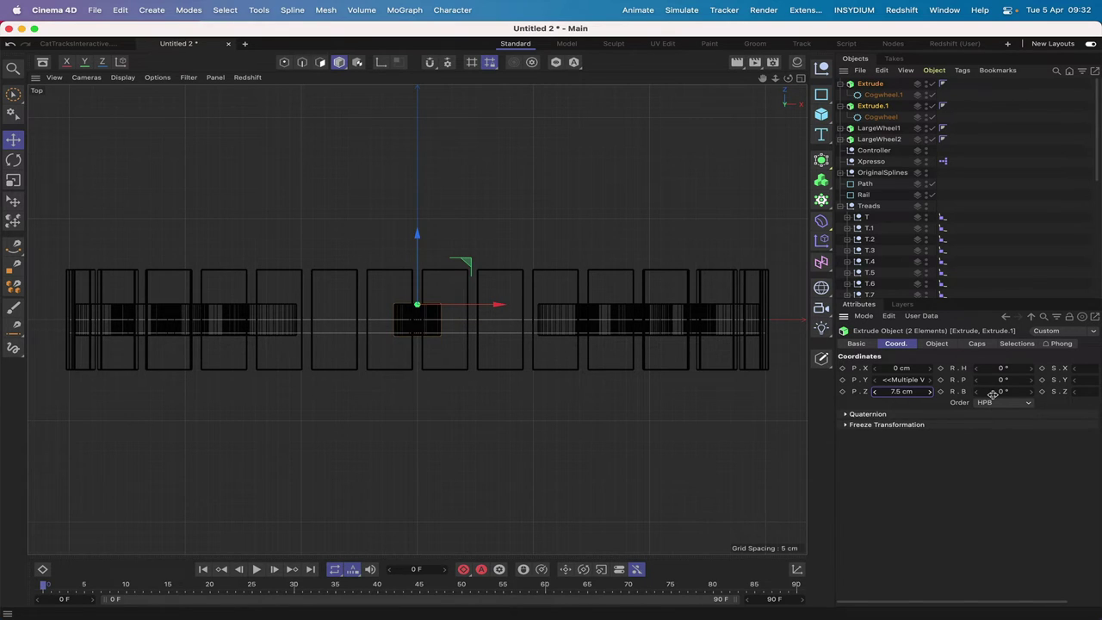
key("F1")
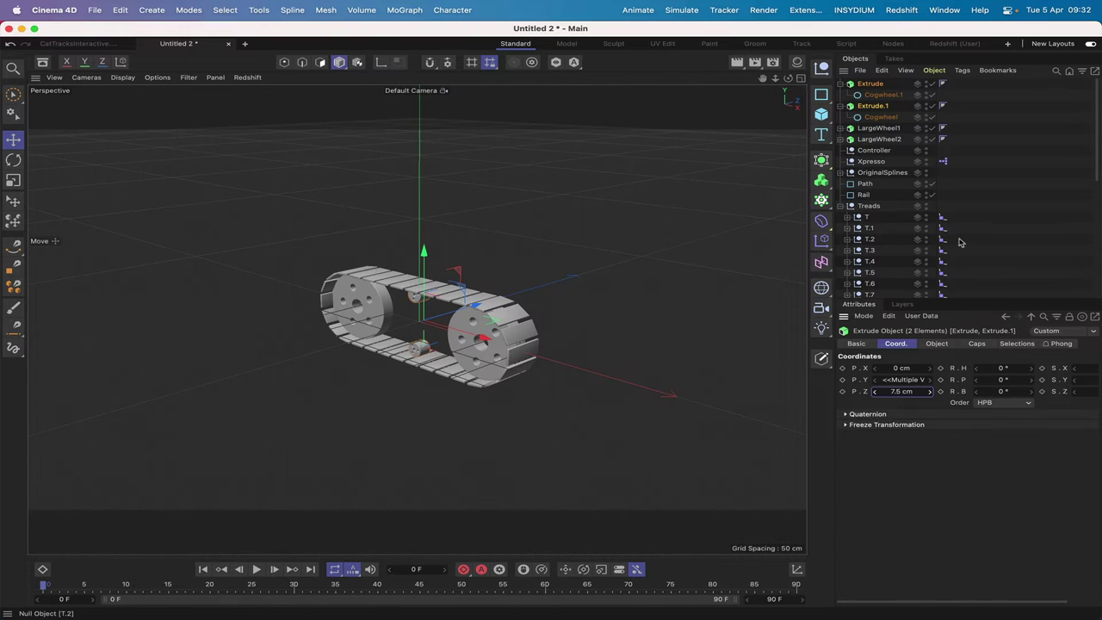
Step: Rename the small wheels' Extrude objects SmallWheelTop and SmallWheelBottom and collapse their hierarchies
double_click(872, 83)
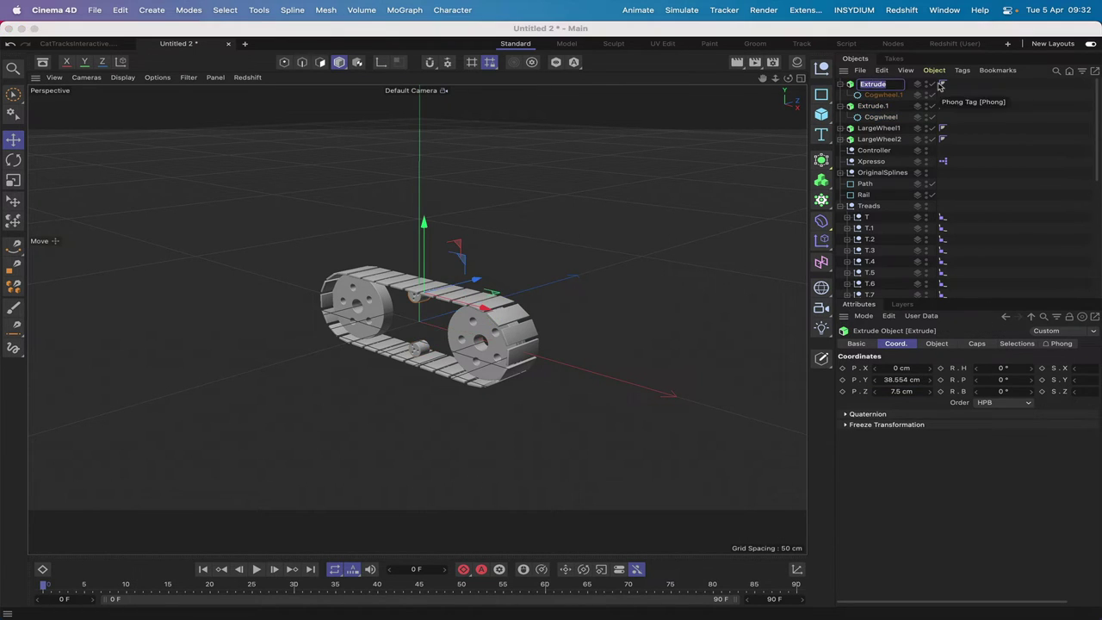
type("SmallWh")
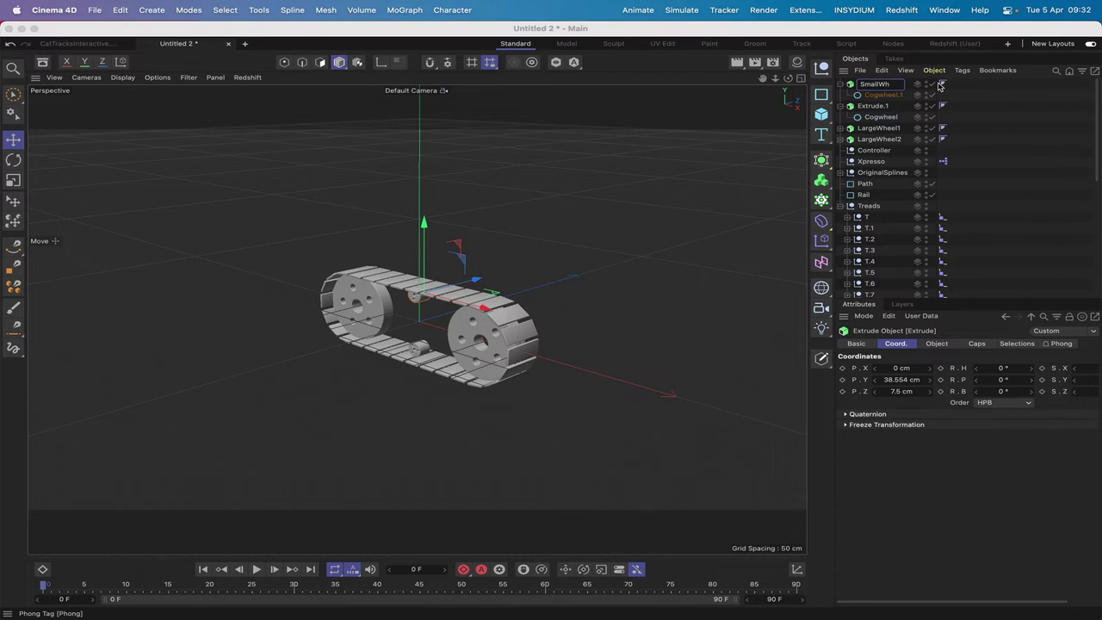
type("eel1")
type("op")
key("Return")
double_click(872, 106)
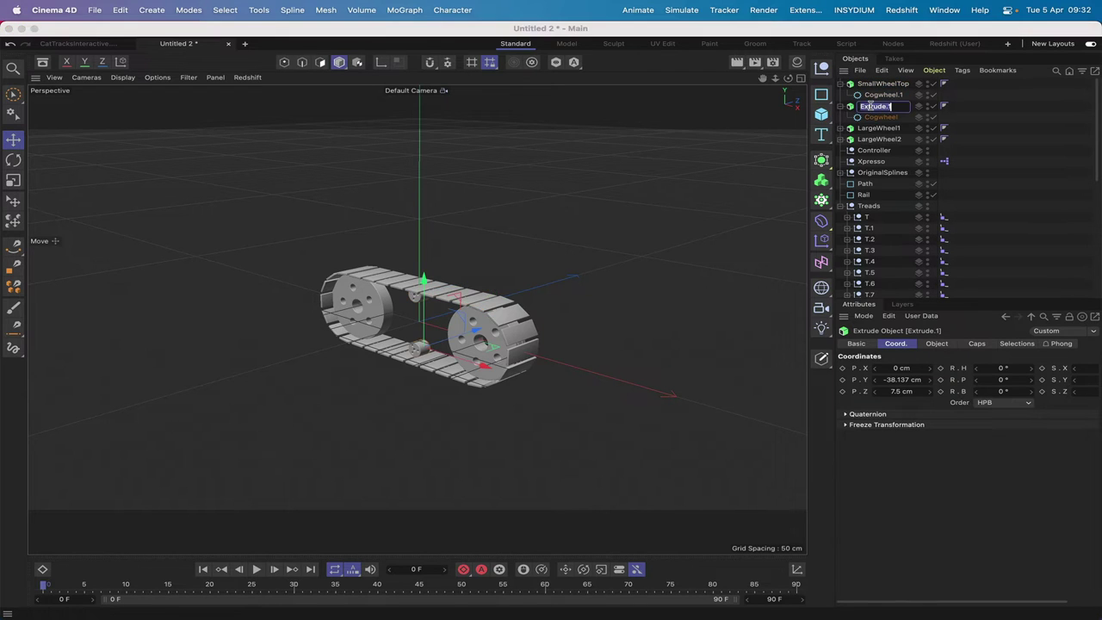
type("S")
type("mallWheelBottom")
key("Return")
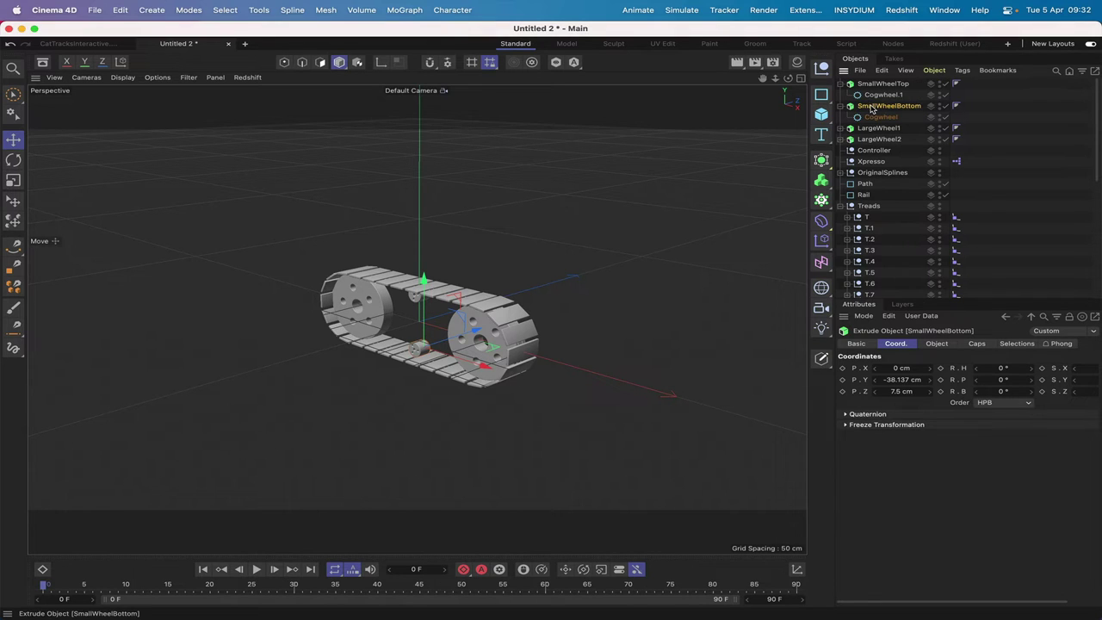
left_click(841, 90)
left_click(840, 83)
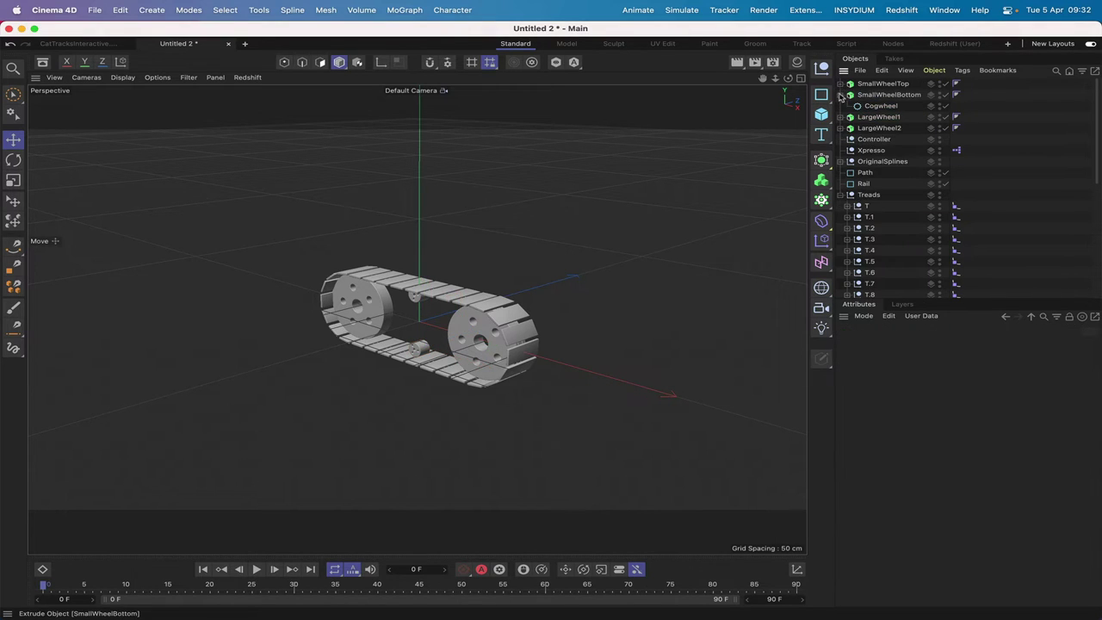
left_click(840, 95)
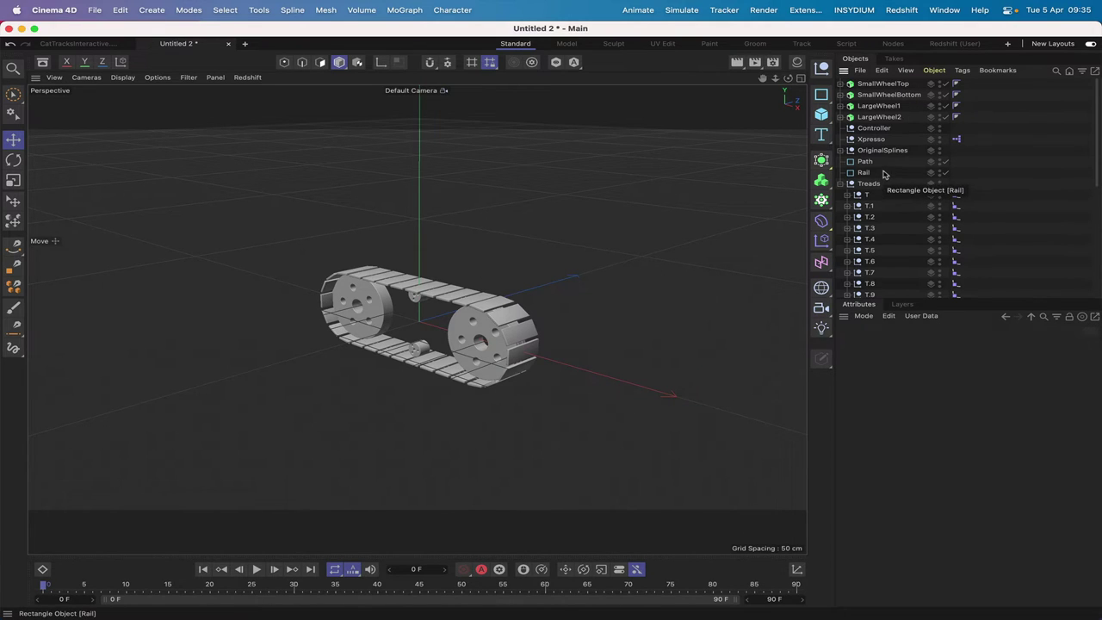
Step: Move the Controller null just above the collapsed Treads group and parent Path, Rail and all four wheels under it
left_click(841, 185)
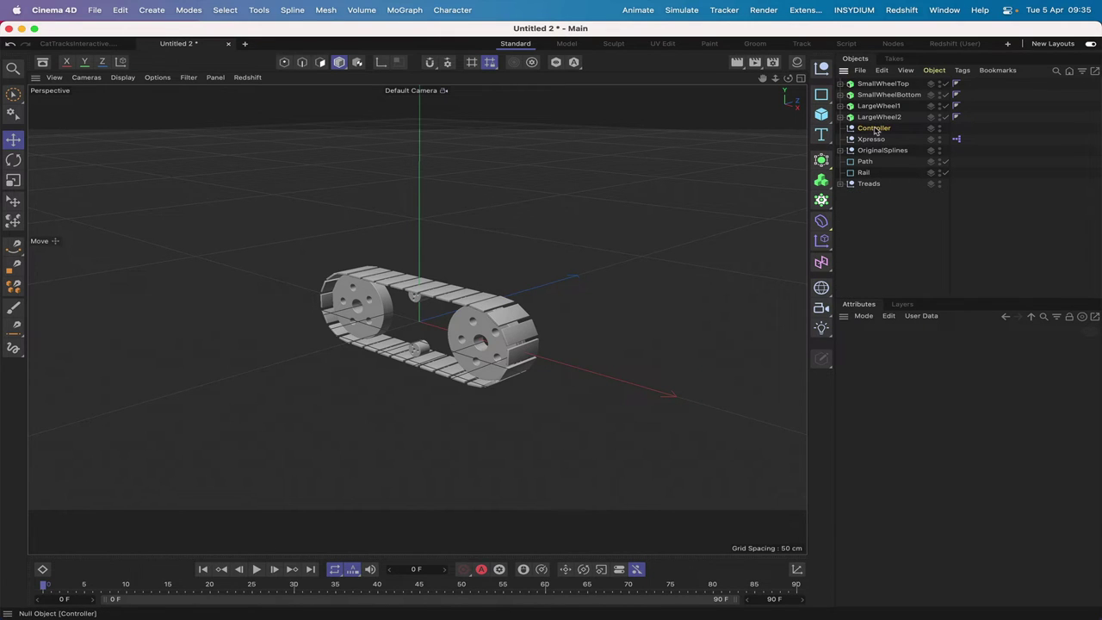
left_click_drag(874, 129, 871, 178)
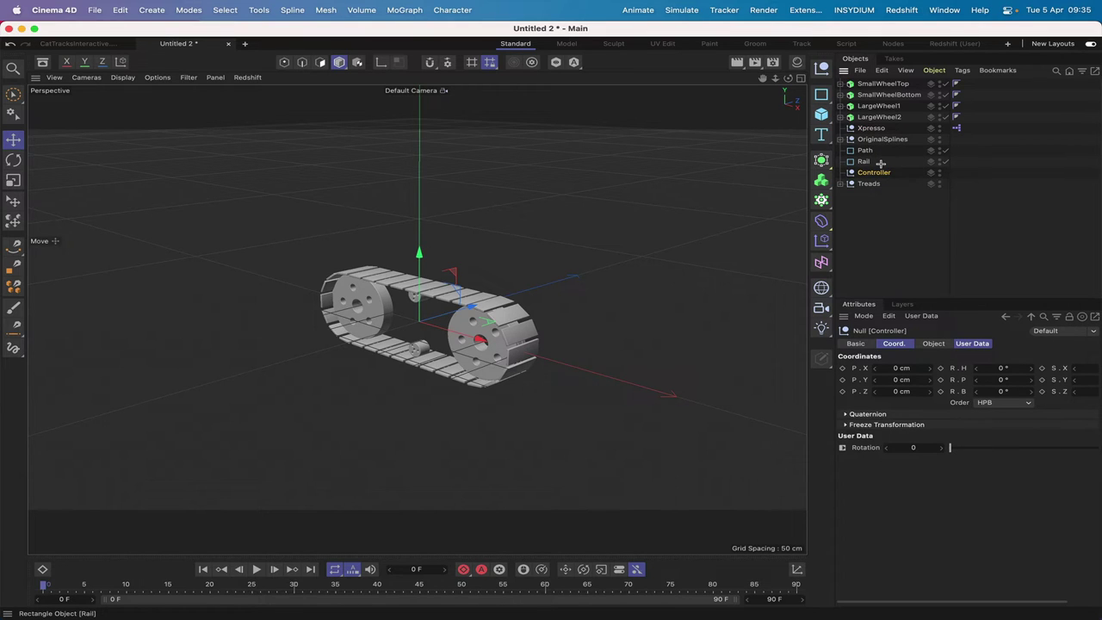
left_click(868, 161)
left_click(863, 151, "shift")
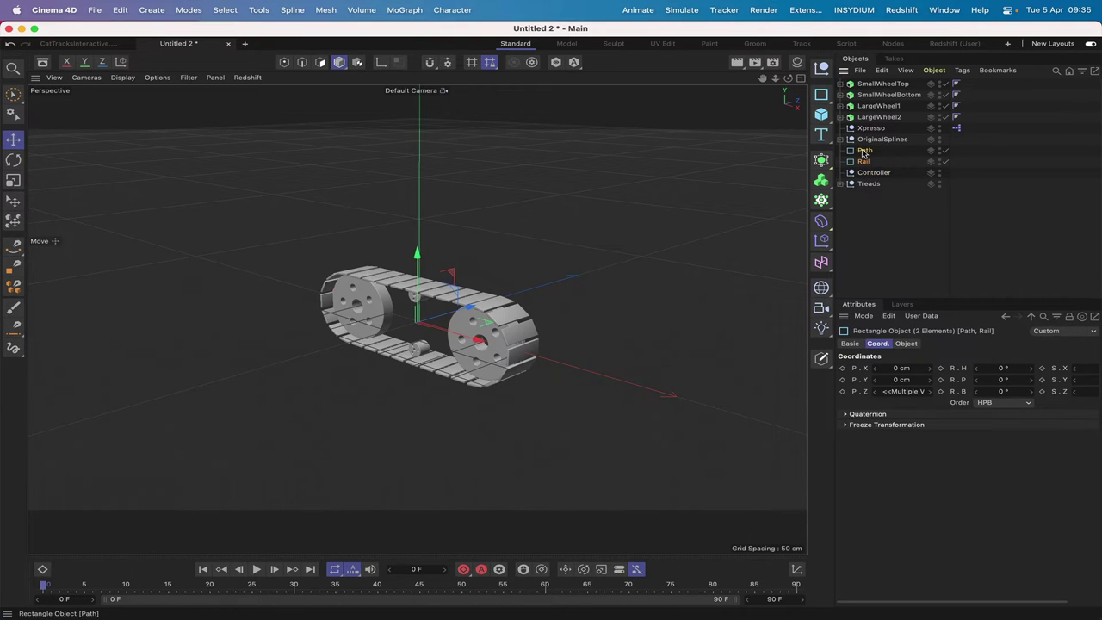
left_click_drag(863, 152, 875, 175)
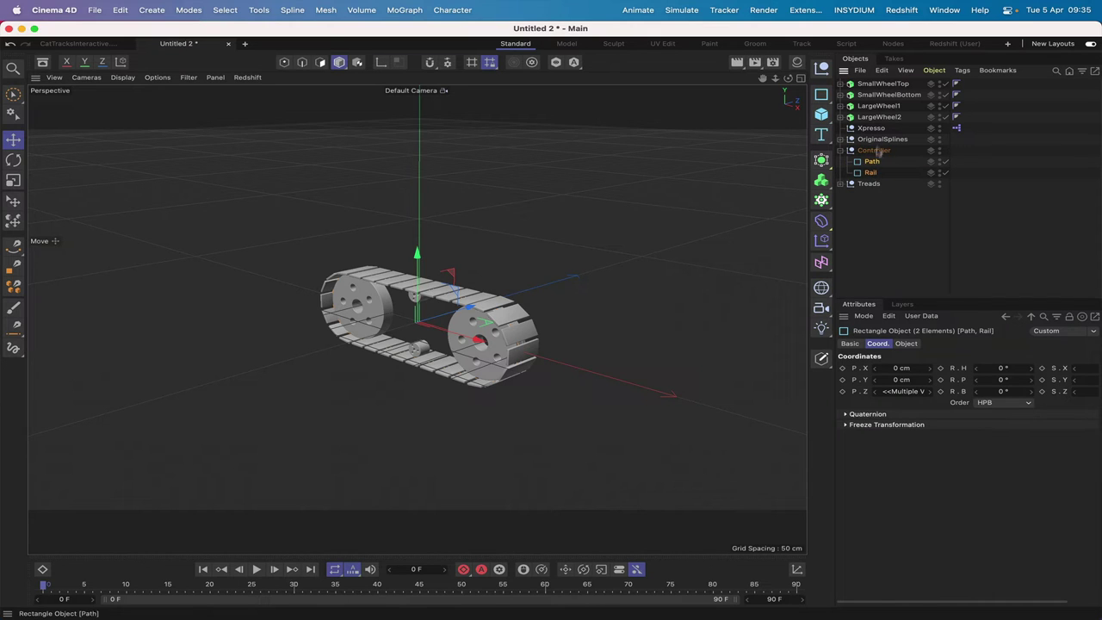
left_click_drag(913, 118, 885, 155)
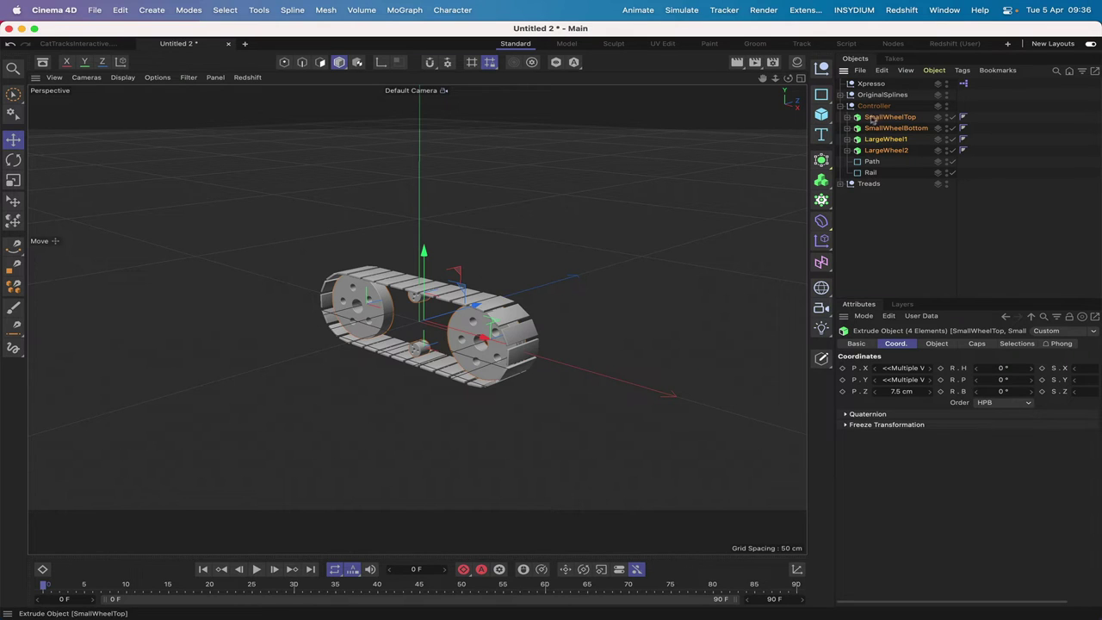
Step: Clear the selection, switch to the Front view and open the XPresso graph on the Xpresso null
left_click(902, 189)
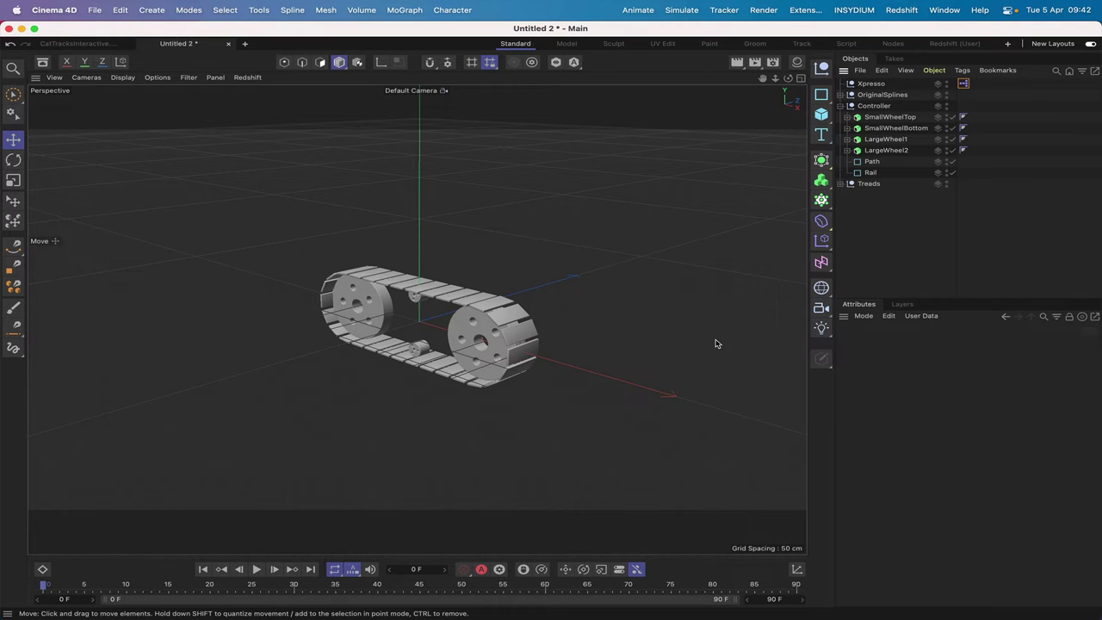
key("F4")
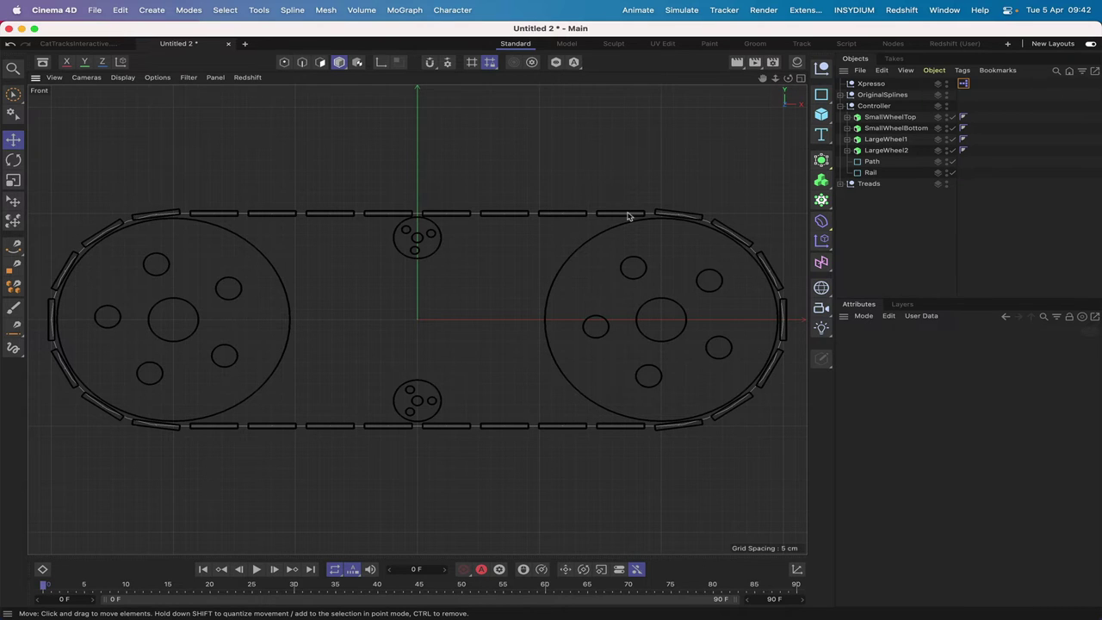
double_click(963, 83)
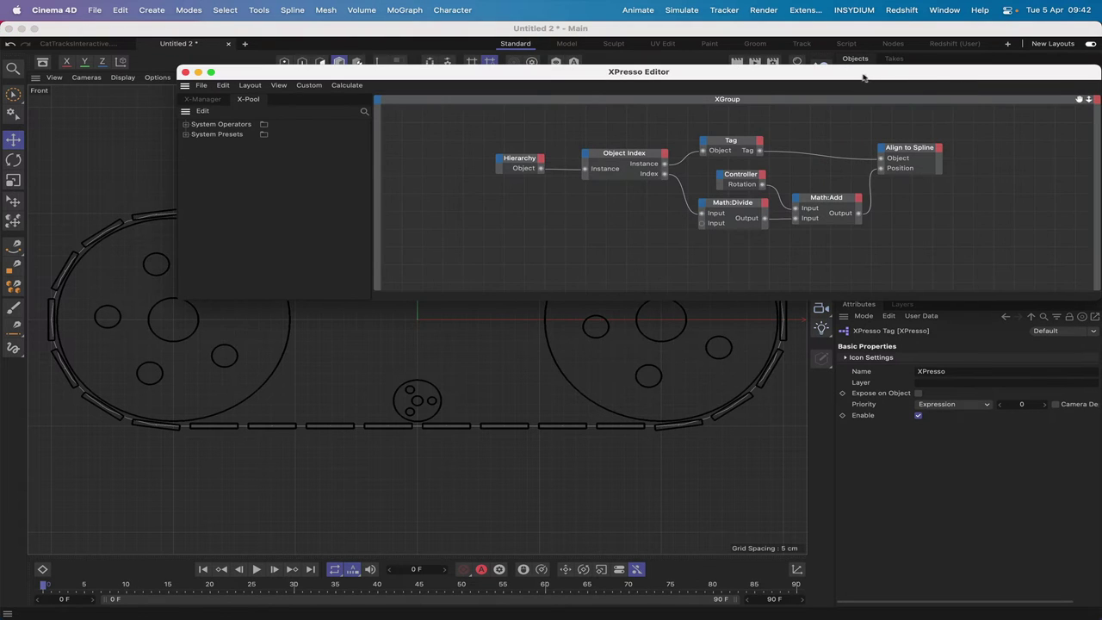
left_click_drag(863, 78, 694, 35)
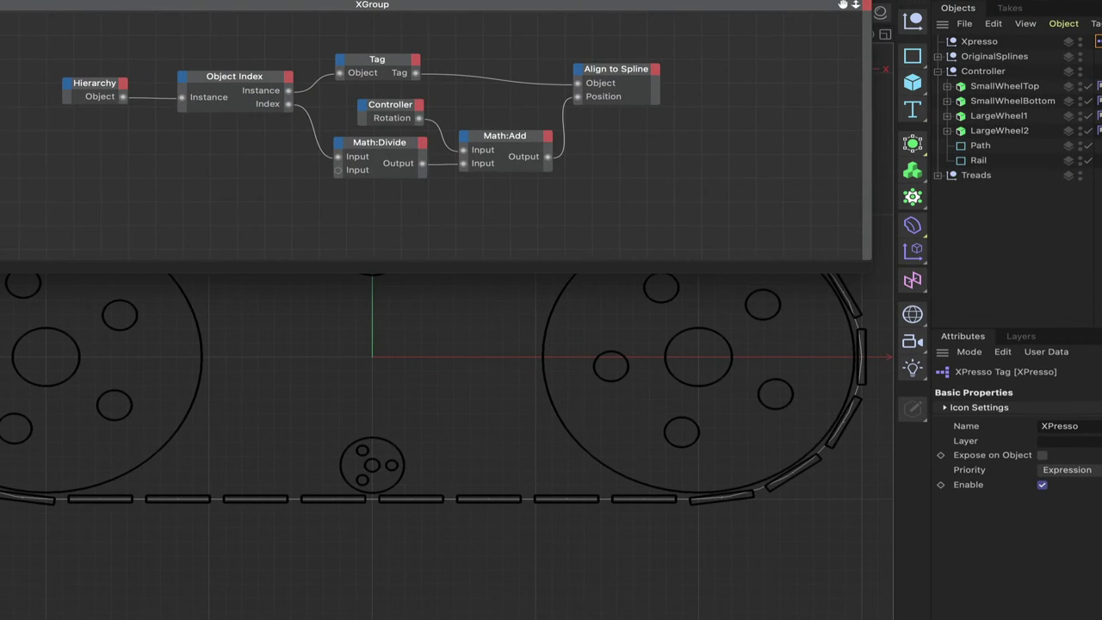
Step: Add the Path spline to the graph as a node with an Object output port
left_click_drag(979, 146, 55, 226)
left_click(79, 216)
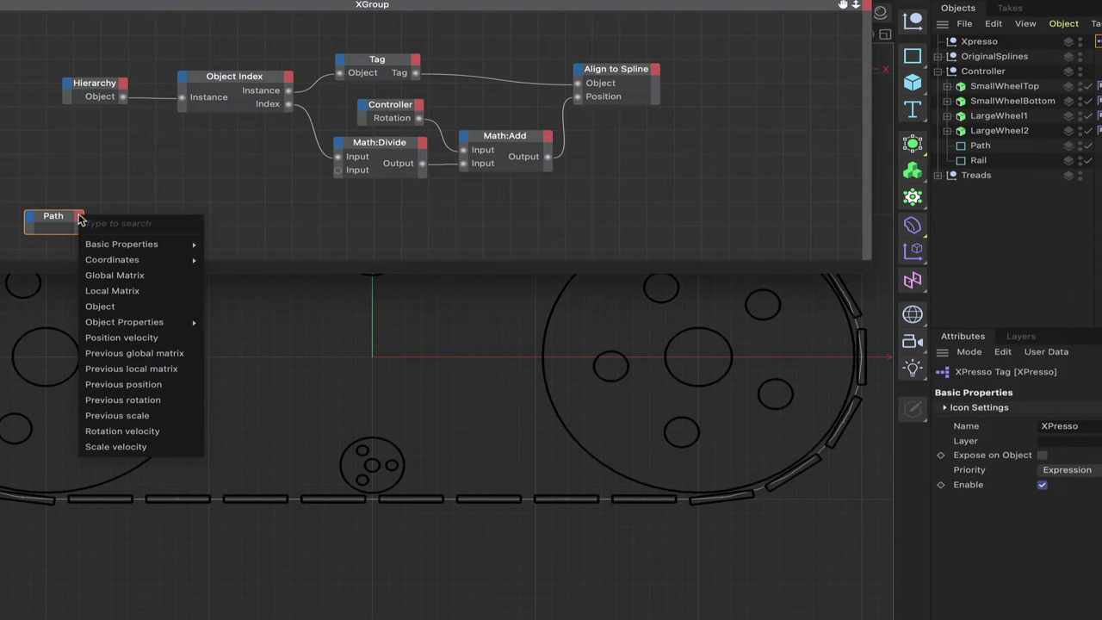
left_click(107, 307)
Step: Add a Spline node beside the Path node and connect Path's Object output to its Object input
right_click(134, 228)
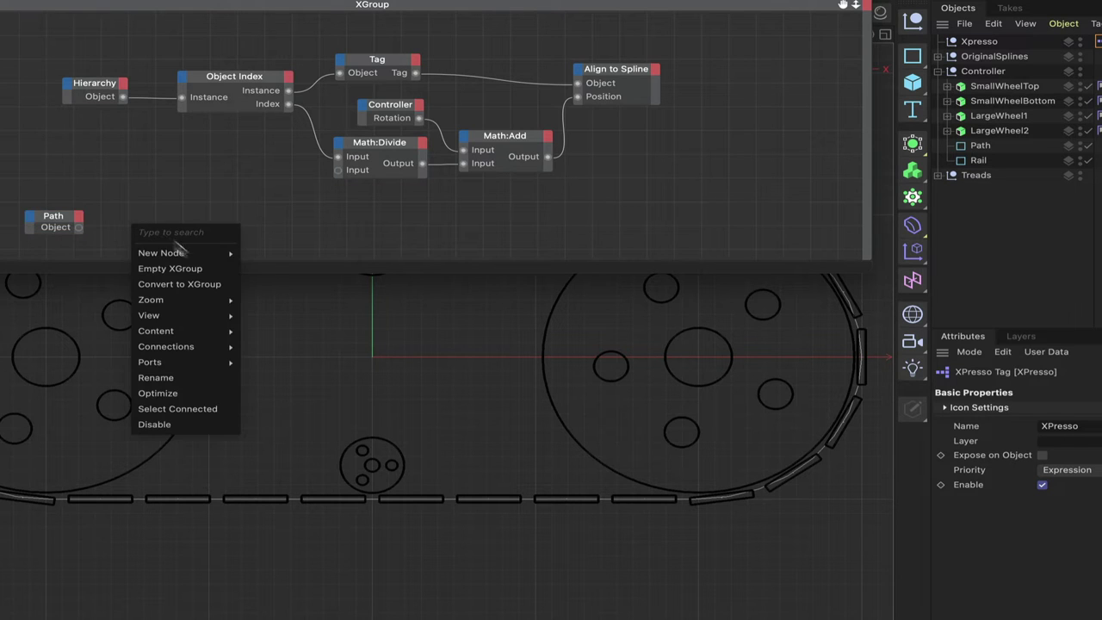
mouse_move(220, 257)
mouse_move(338, 256)
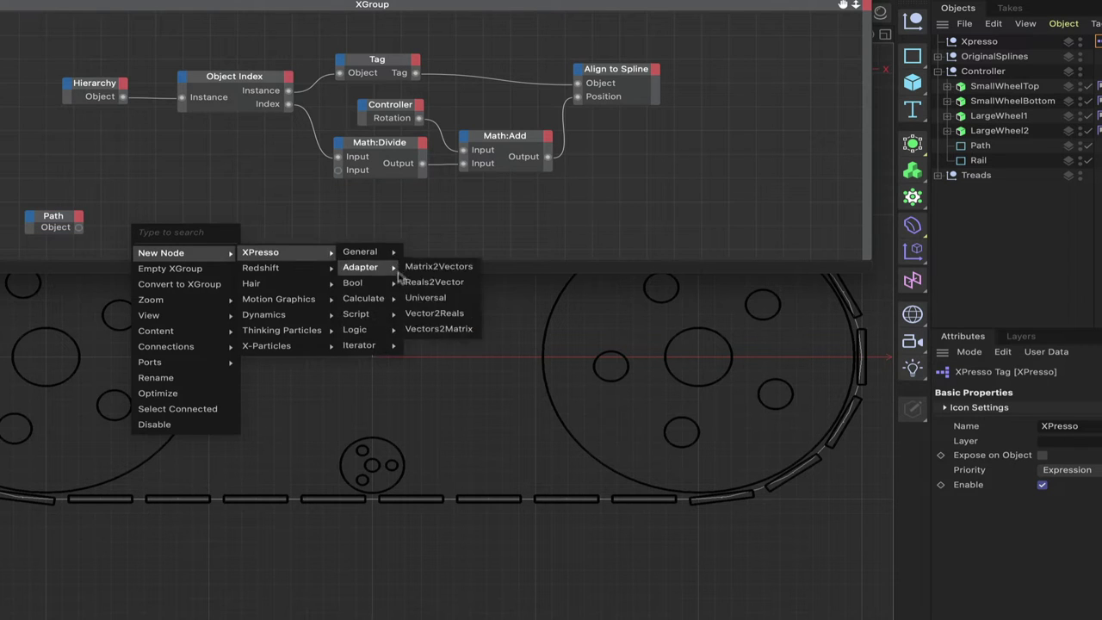
mouse_move(391, 252)
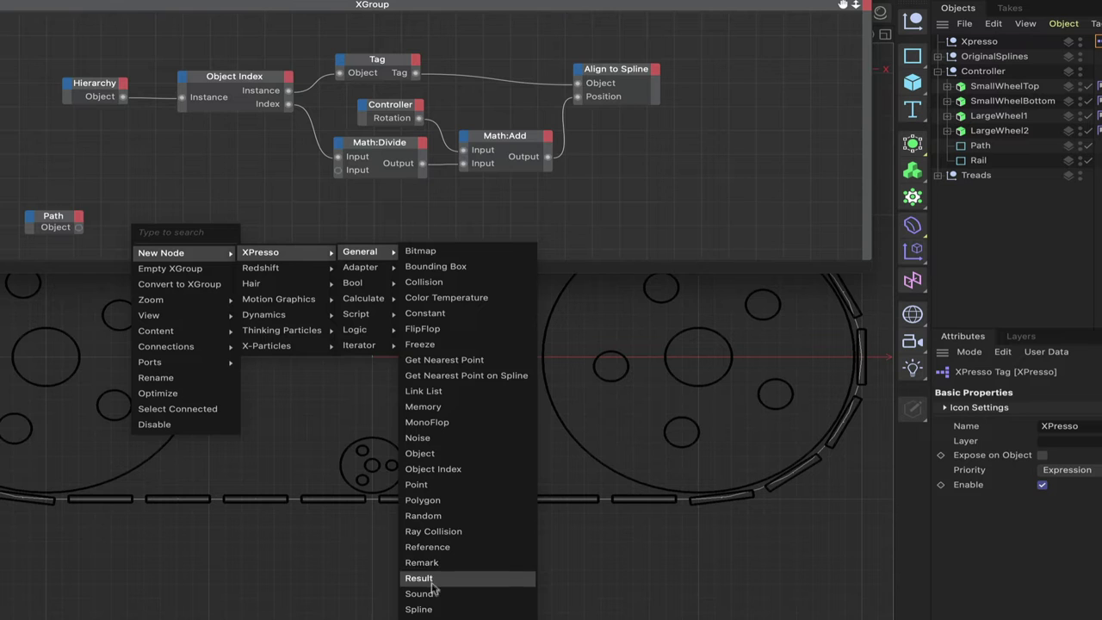
left_click(419, 609)
left_click_drag(143, 216, 182, 222)
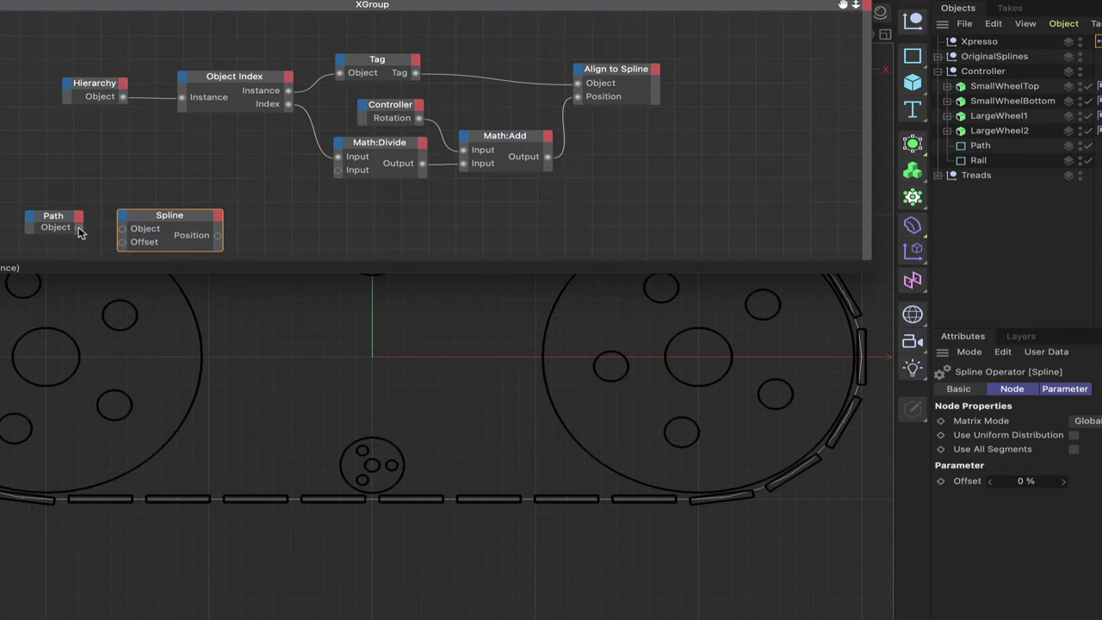
left_click_drag(81, 228, 117, 228)
left_click_drag(122, 231, 122, 230)
left_click_drag(194, 218, 199, 217)
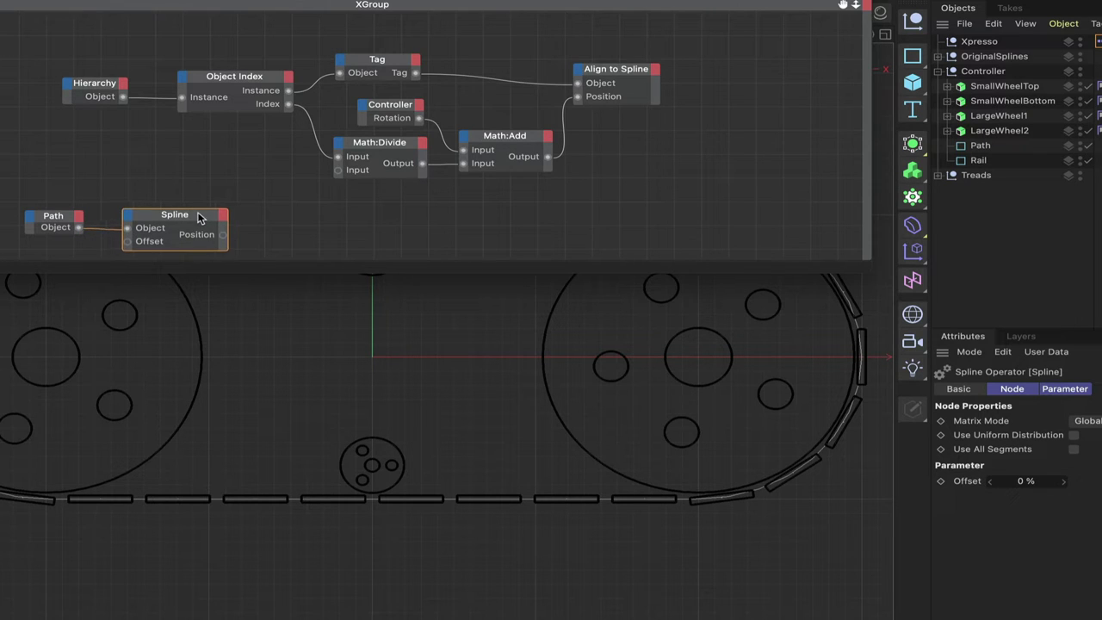
Step: Add a Length output to the Spline node and connect it to a new Result node
left_click(222, 217)
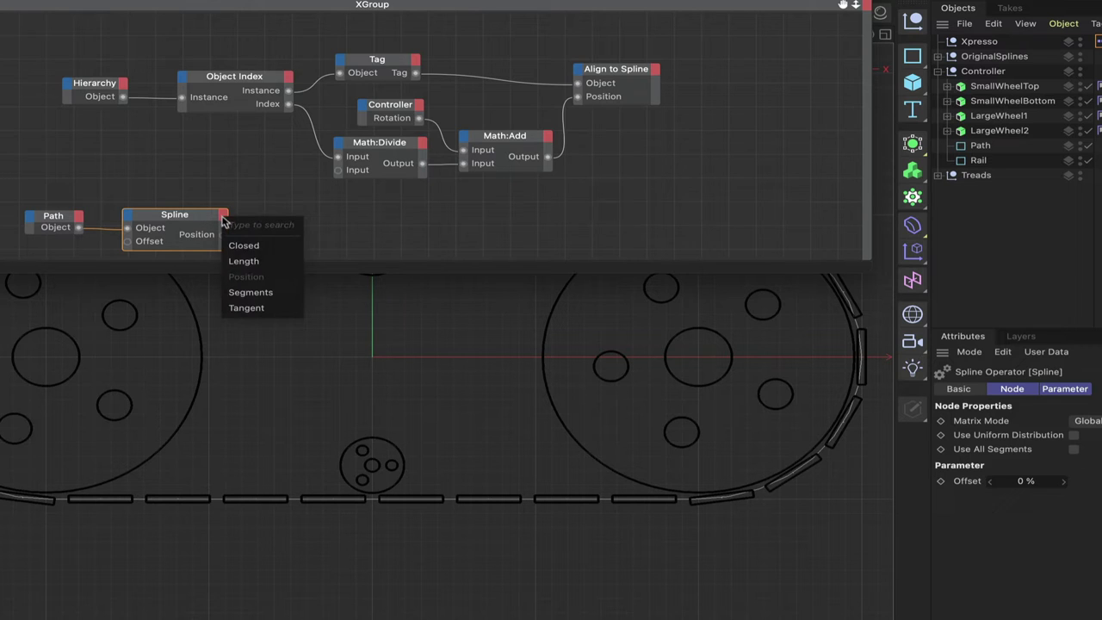
left_click(242, 263)
right_click(305, 231)
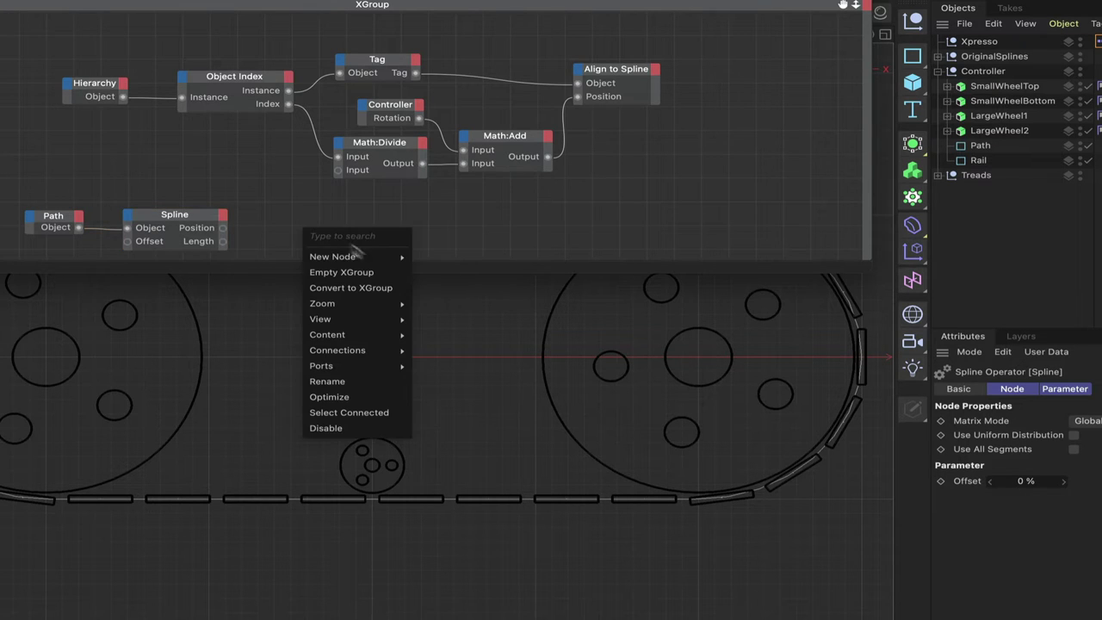
mouse_move(354, 256)
mouse_move(514, 256)
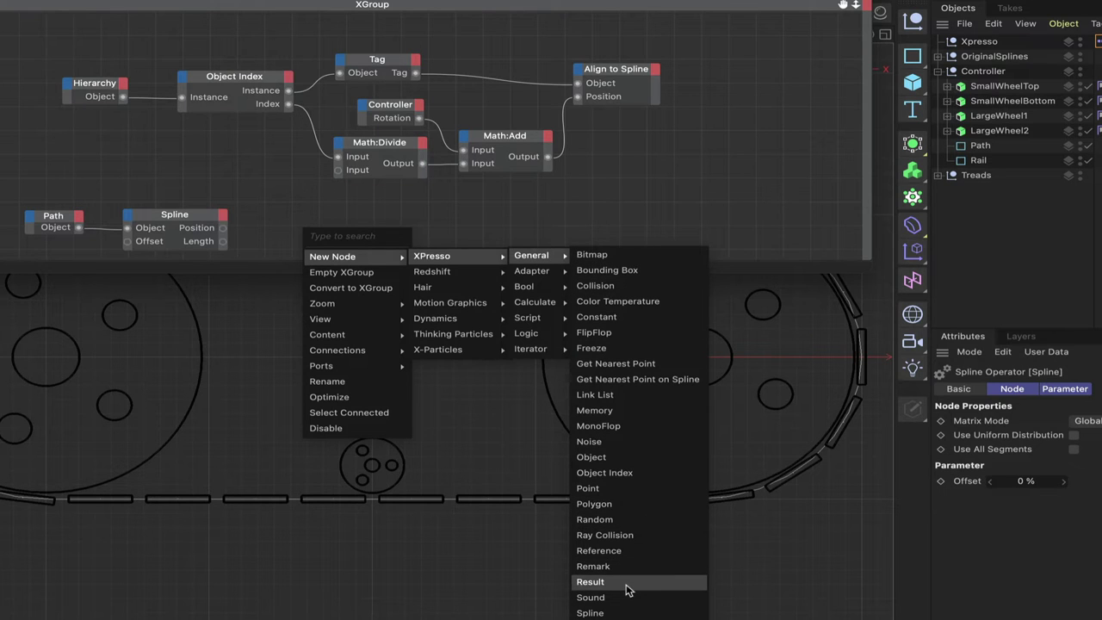
left_click(591, 582)
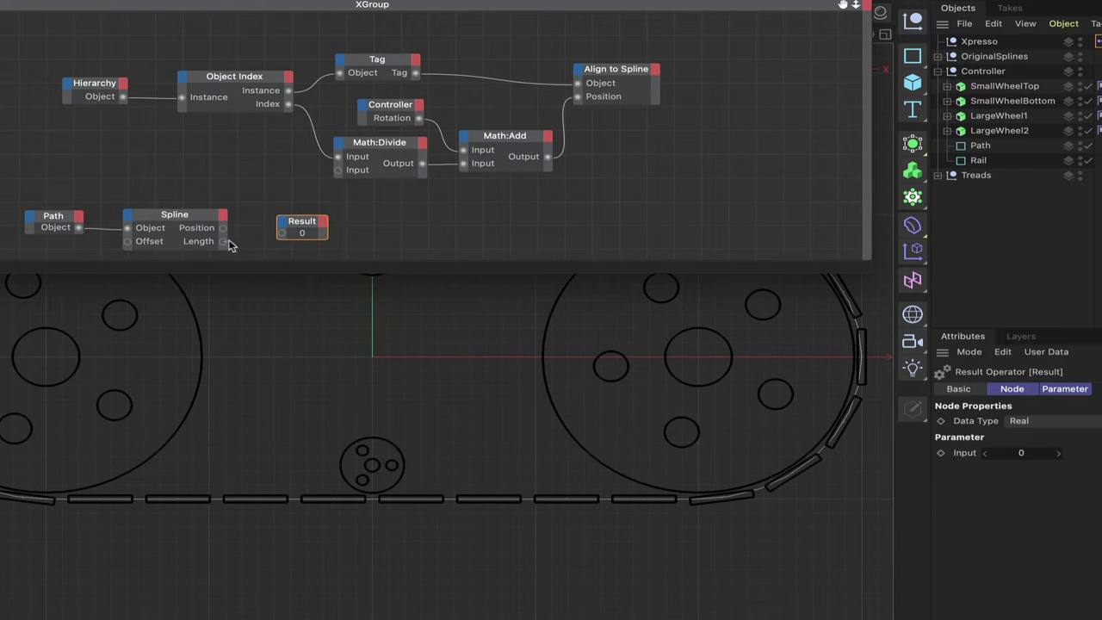
left_click_drag(224, 242, 315, 236)
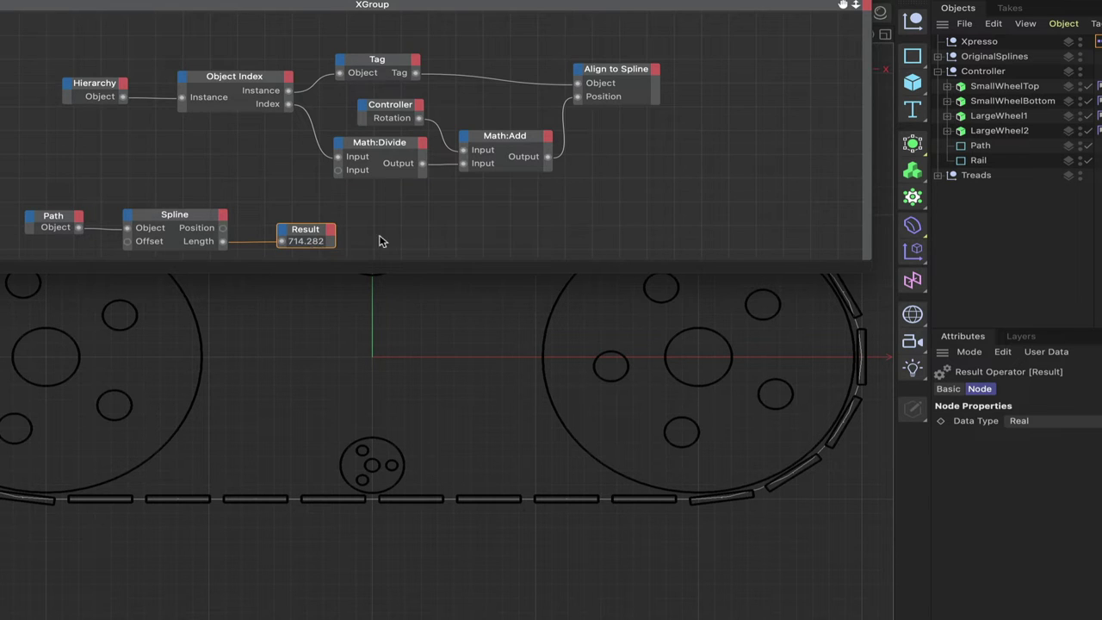
Step: Switch to Calculator, multiply 96 by pi for the large wheel's circumference and store the result in memory
left_click_drag(843, 4, 774, 4)
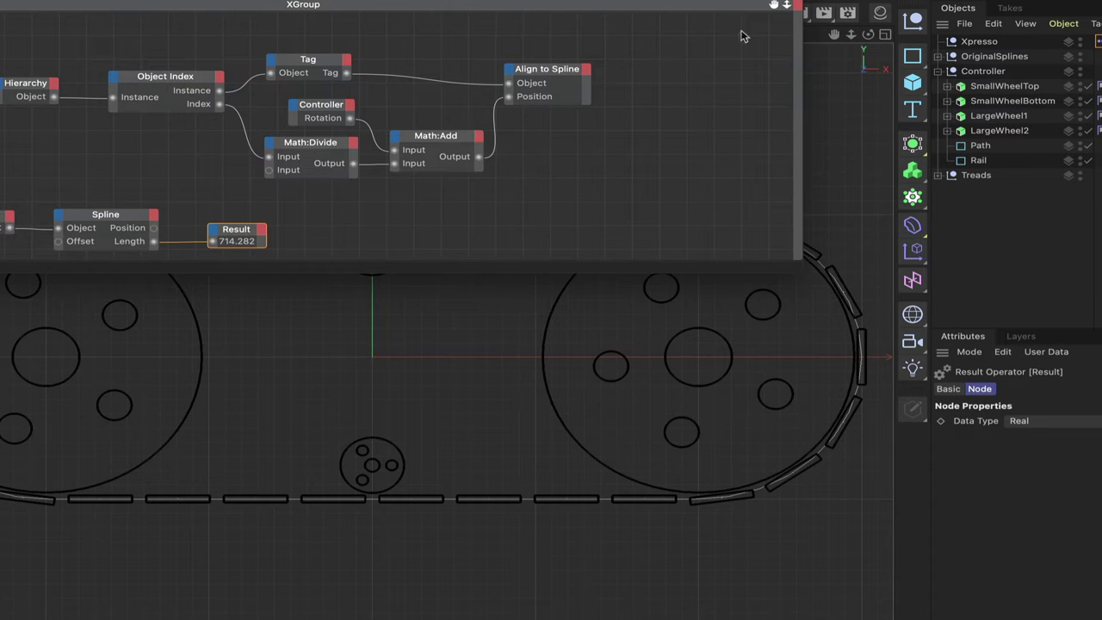
left_click_drag(774, 4, 745, 179)
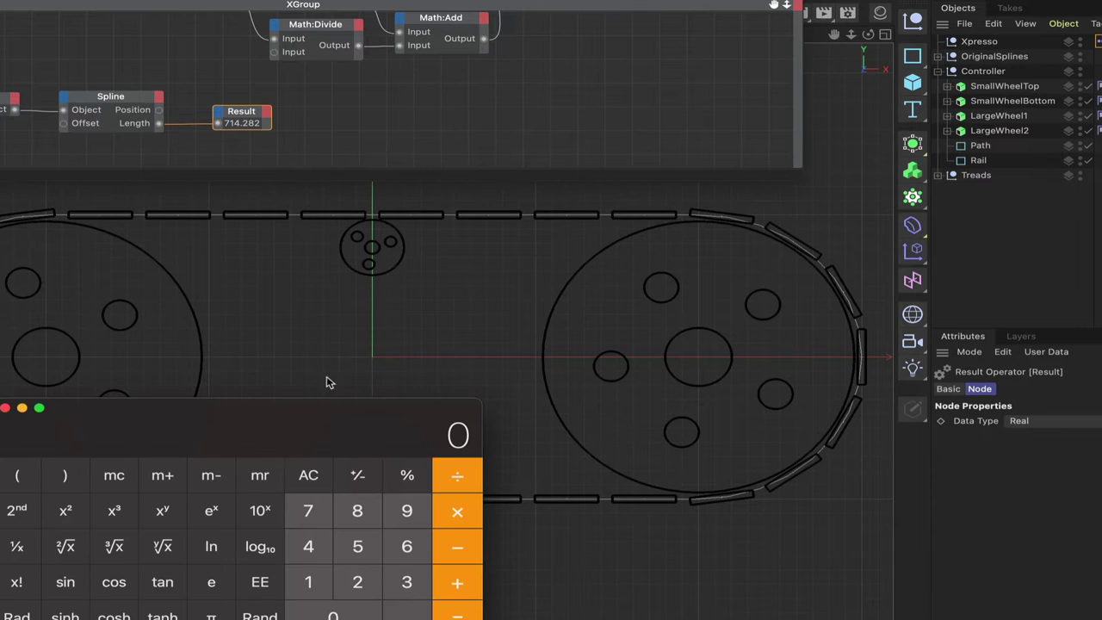
left_click_drag(332, 417, 289, 322)
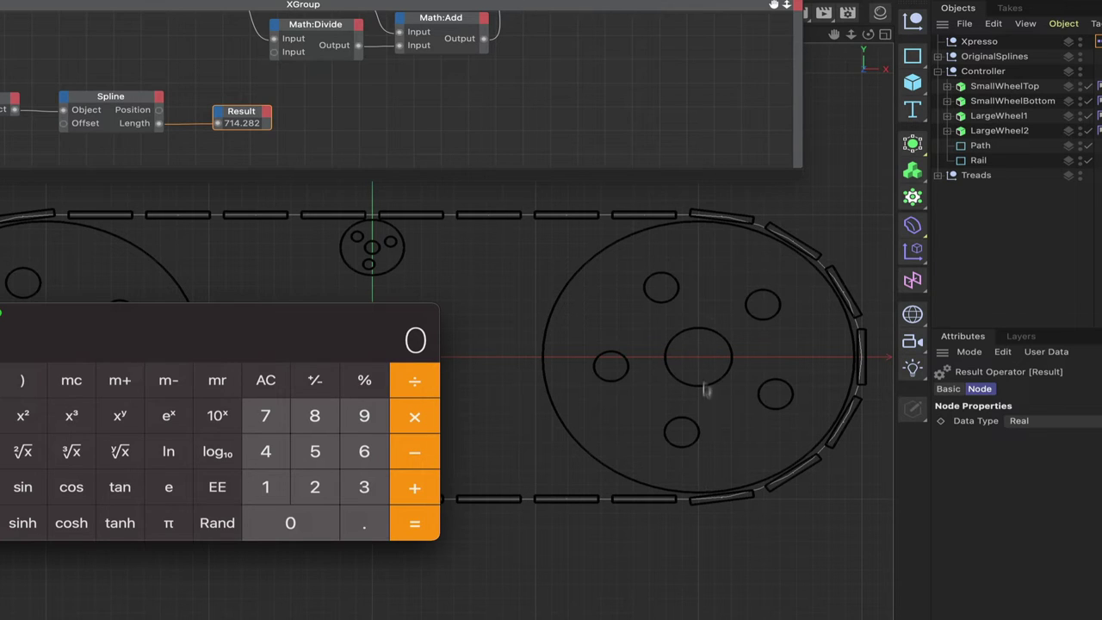
left_click(365, 417)
left_click(365, 452)
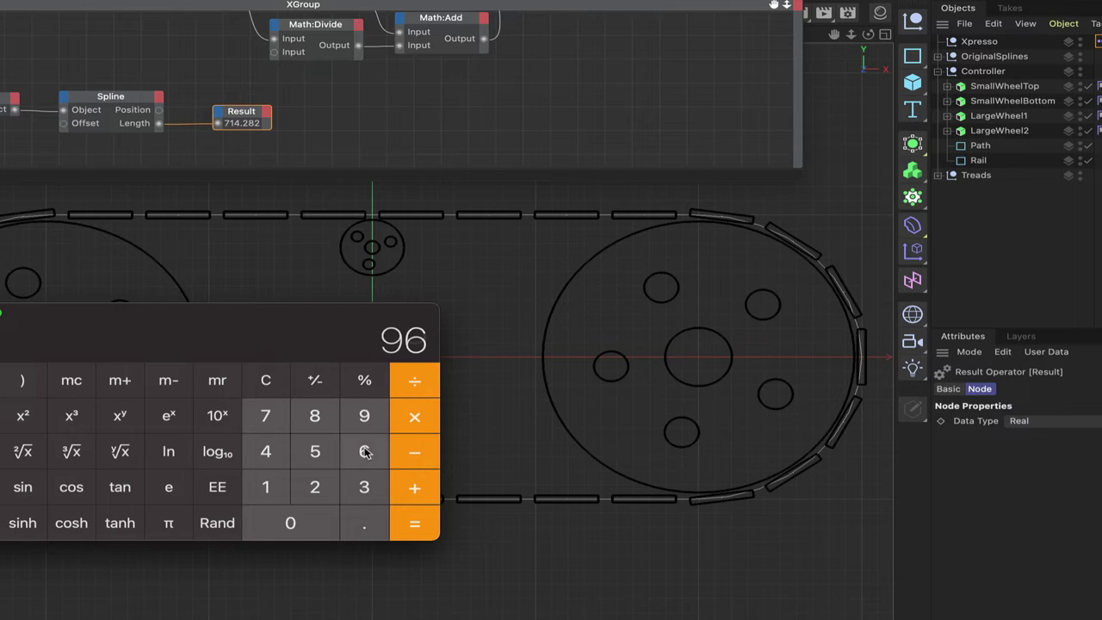
left_click(414, 417)
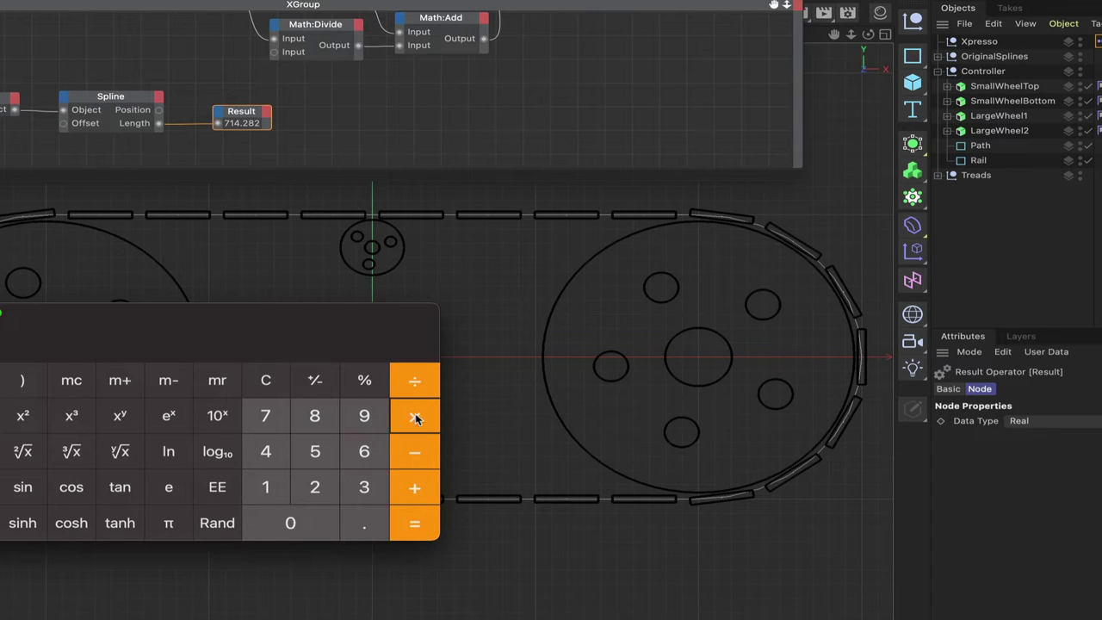
left_click(169, 525)
left_click(422, 522)
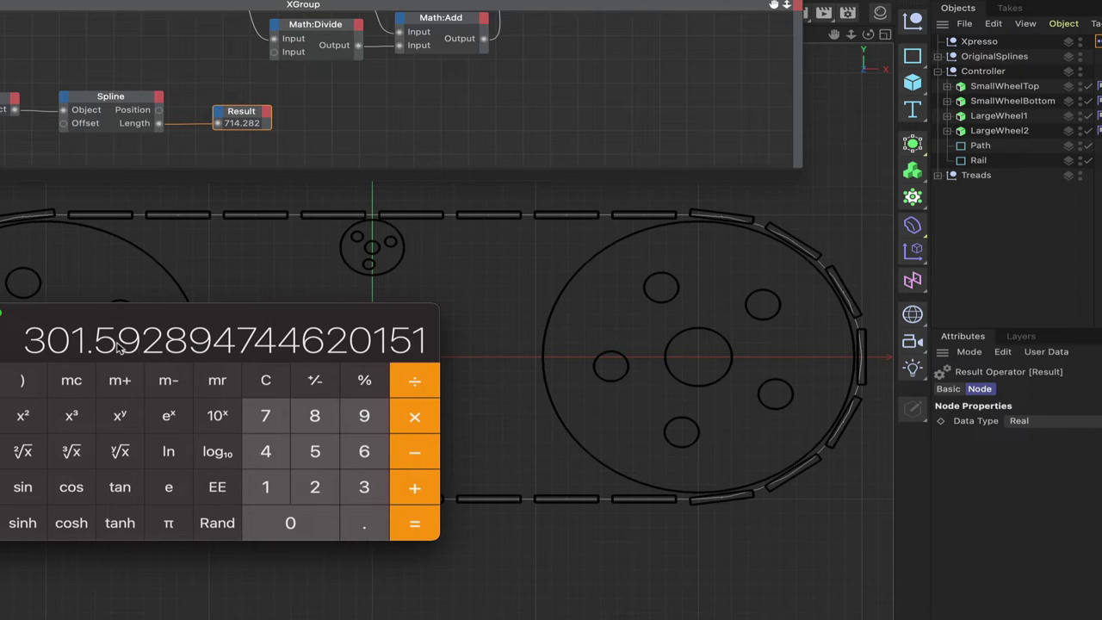
left_click(118, 388)
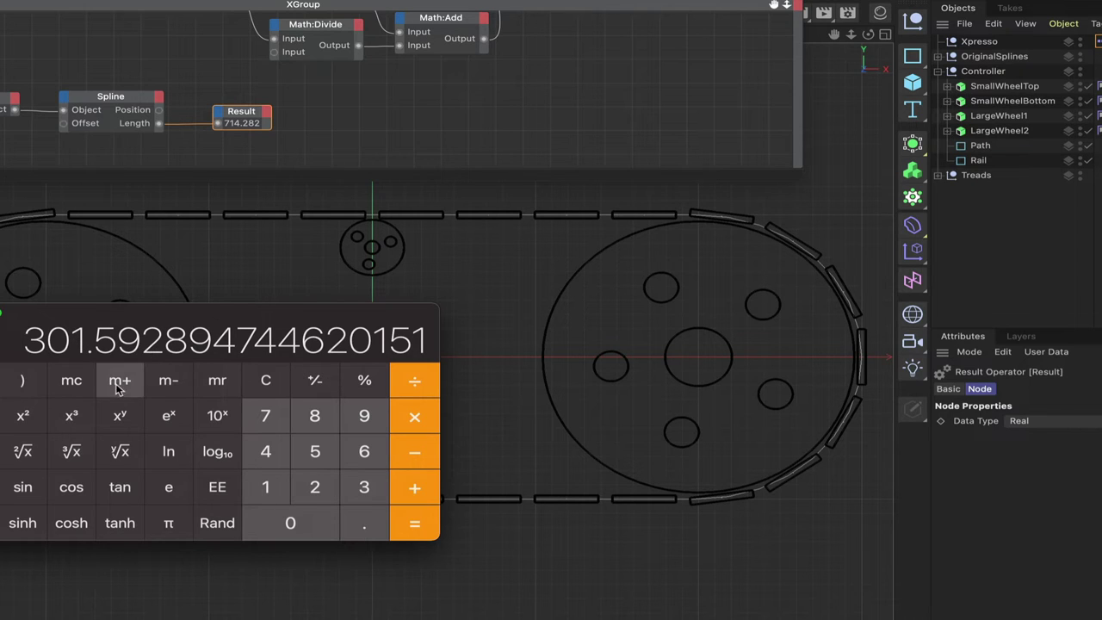
Step: Divide the path length 714.282 by the circumference stored in the calculator's memory
left_click(266, 383)
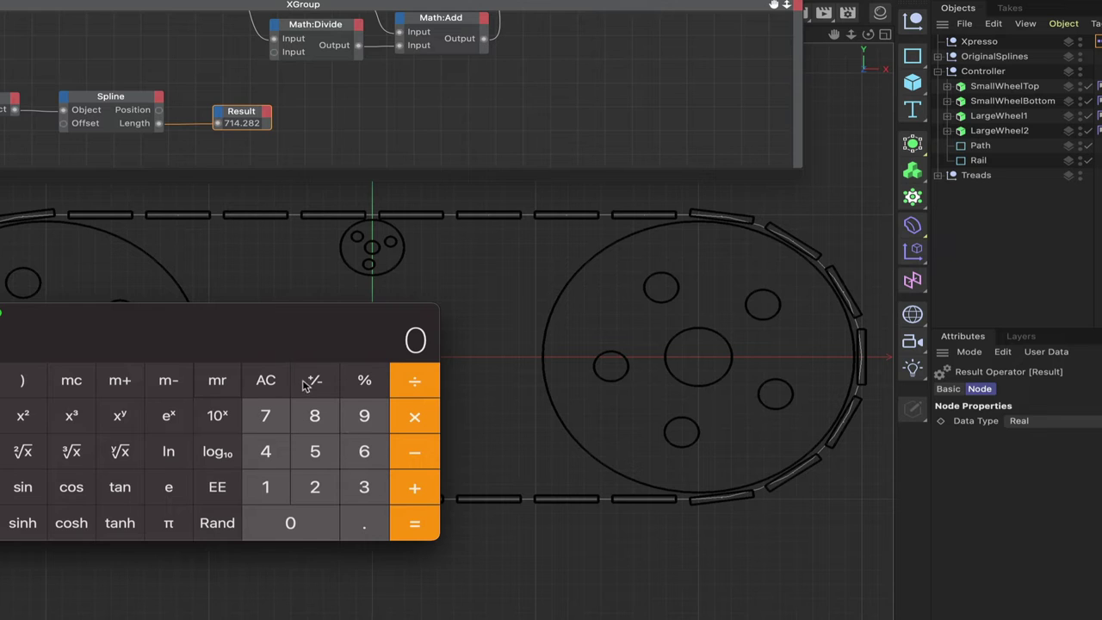
left_click(273, 416)
left_click(267, 487)
left_click(269, 451)
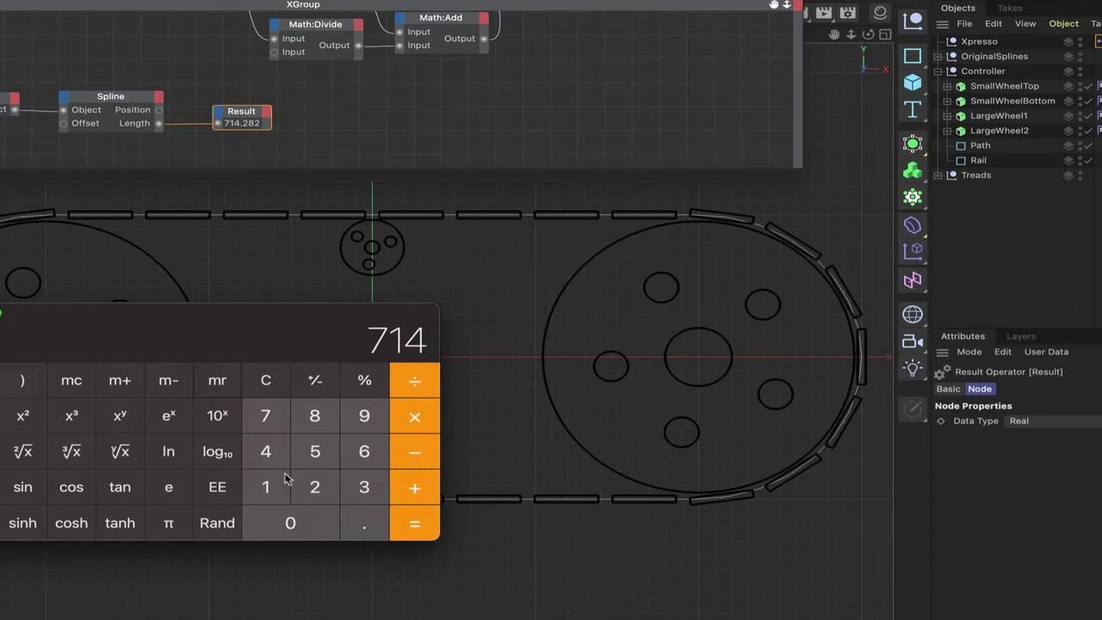
left_click(366, 525)
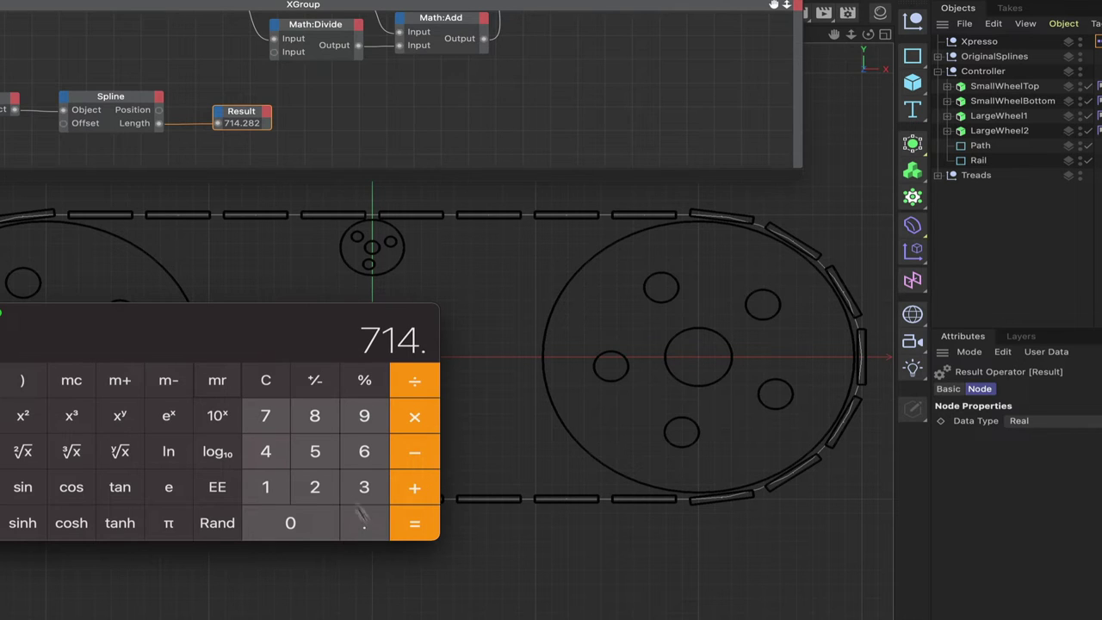
left_click(315, 422)
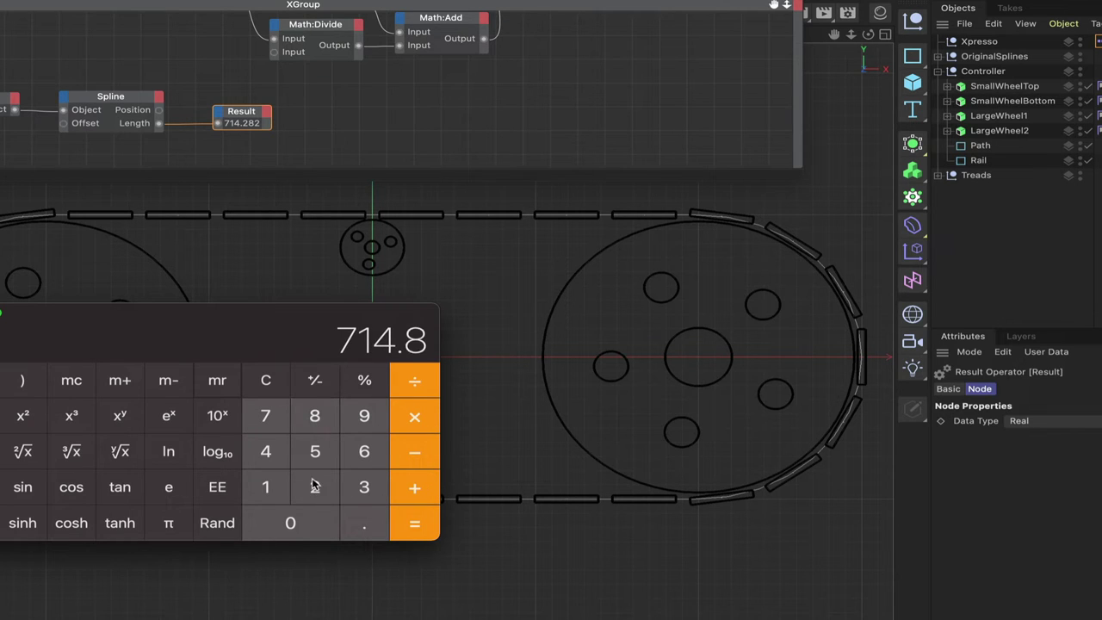
key("BackSpace")
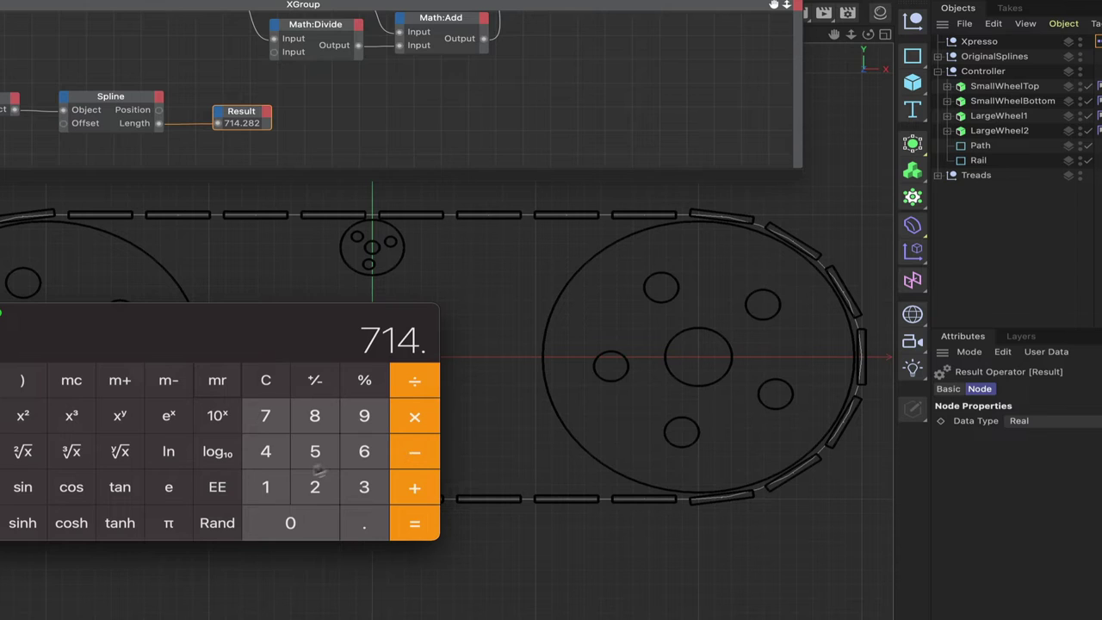
left_click(314, 487)
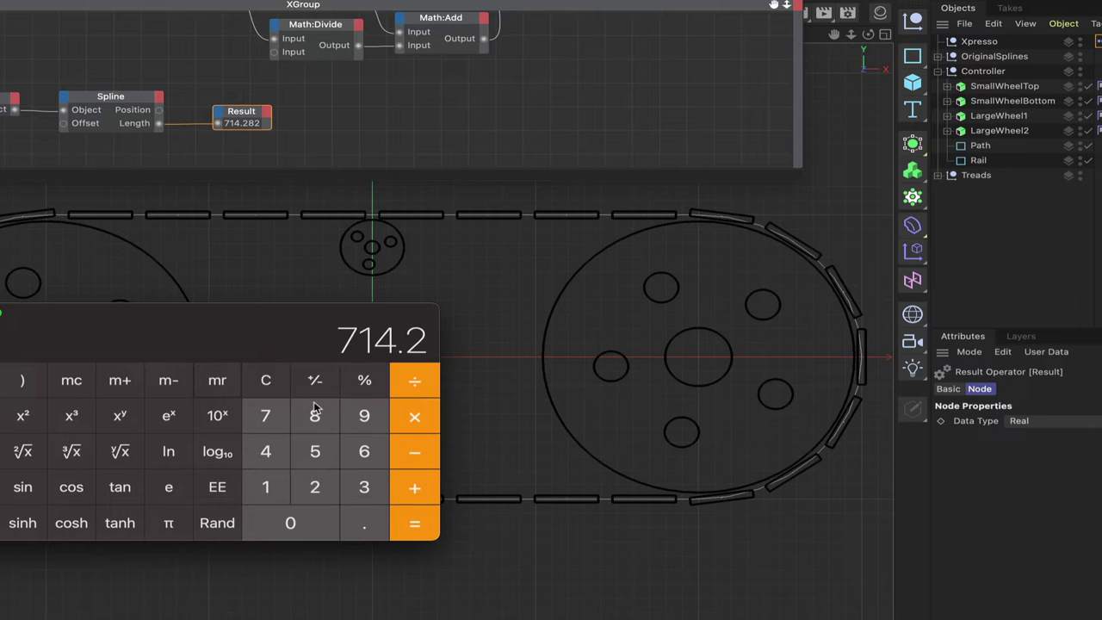
left_click(316, 416)
left_click(314, 487)
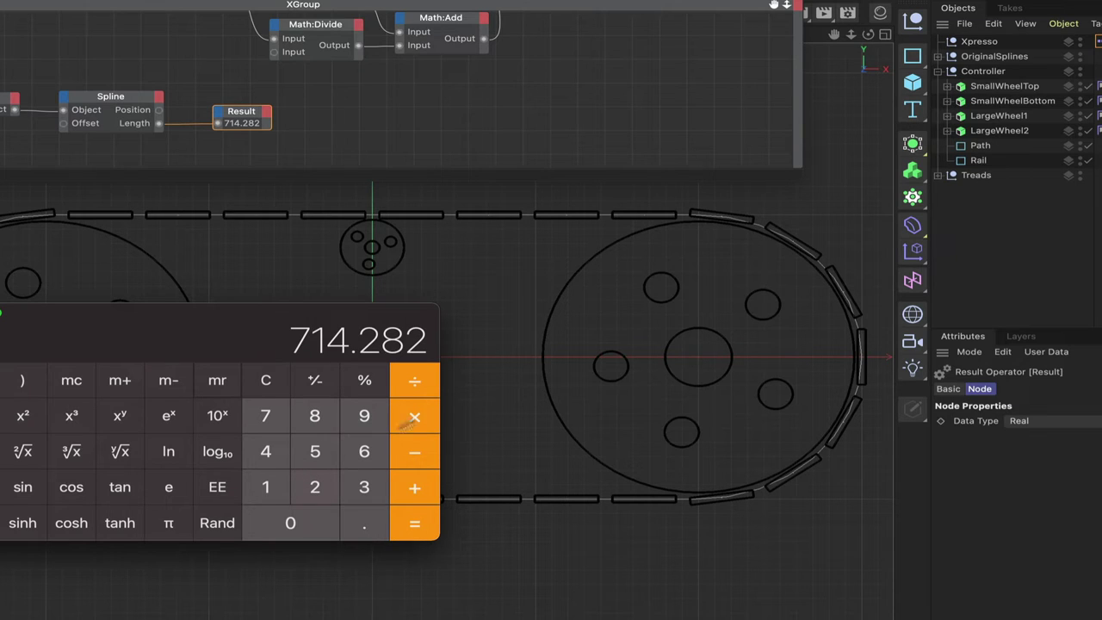
left_click(416, 388)
left_click(217, 385)
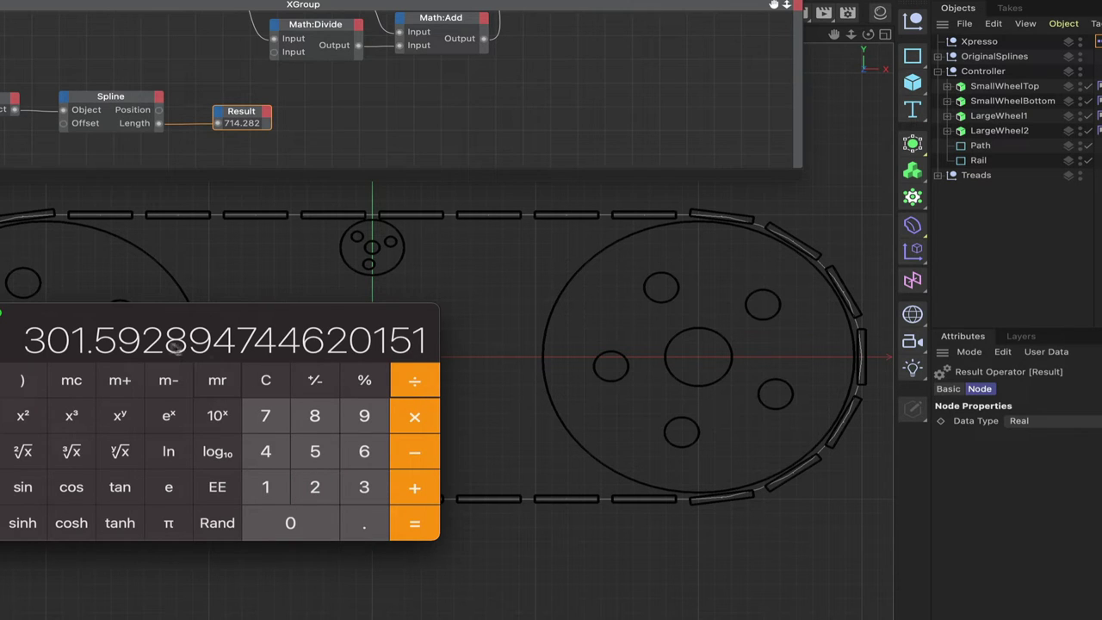
left_click(416, 524)
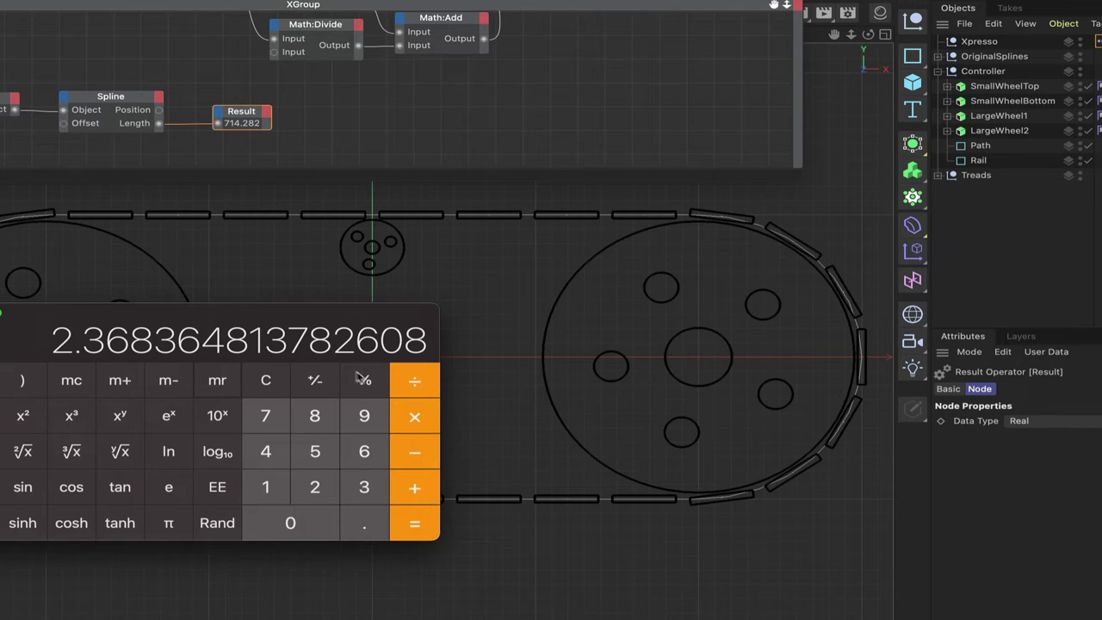
left_click(410, 417)
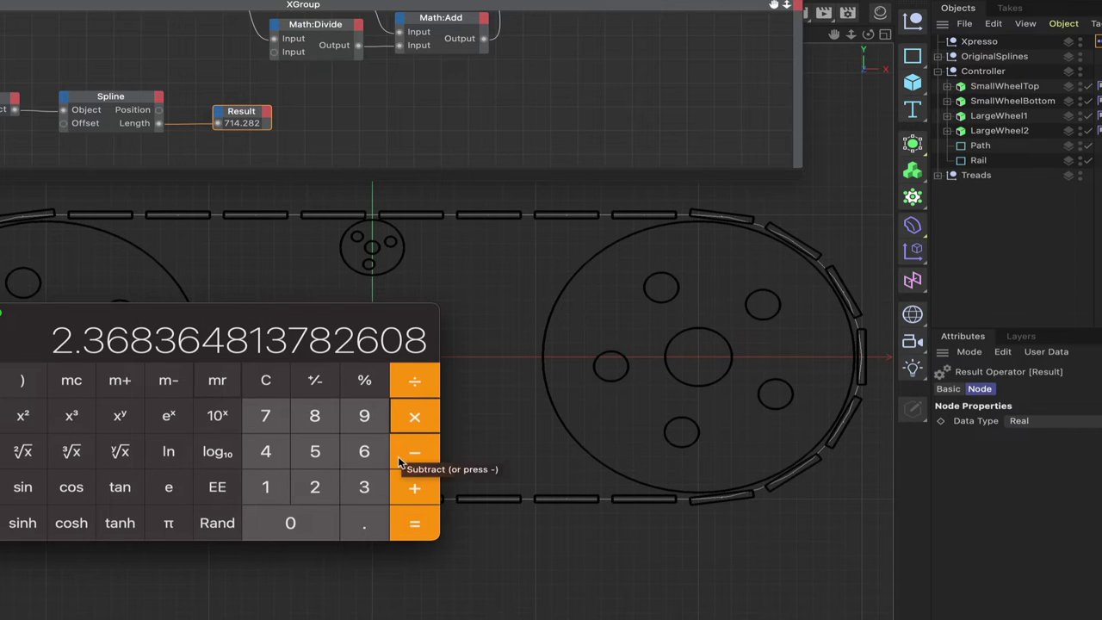
left_click(317, 487)
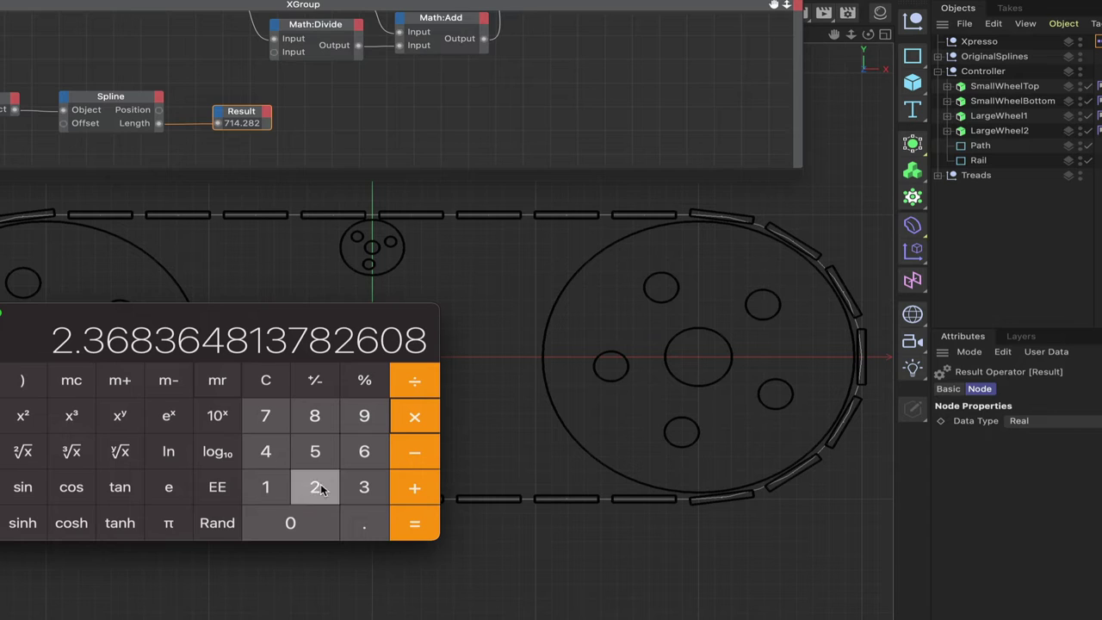
left_click(366, 522)
left_click(365, 486)
left_click(366, 455)
left_click(317, 418)
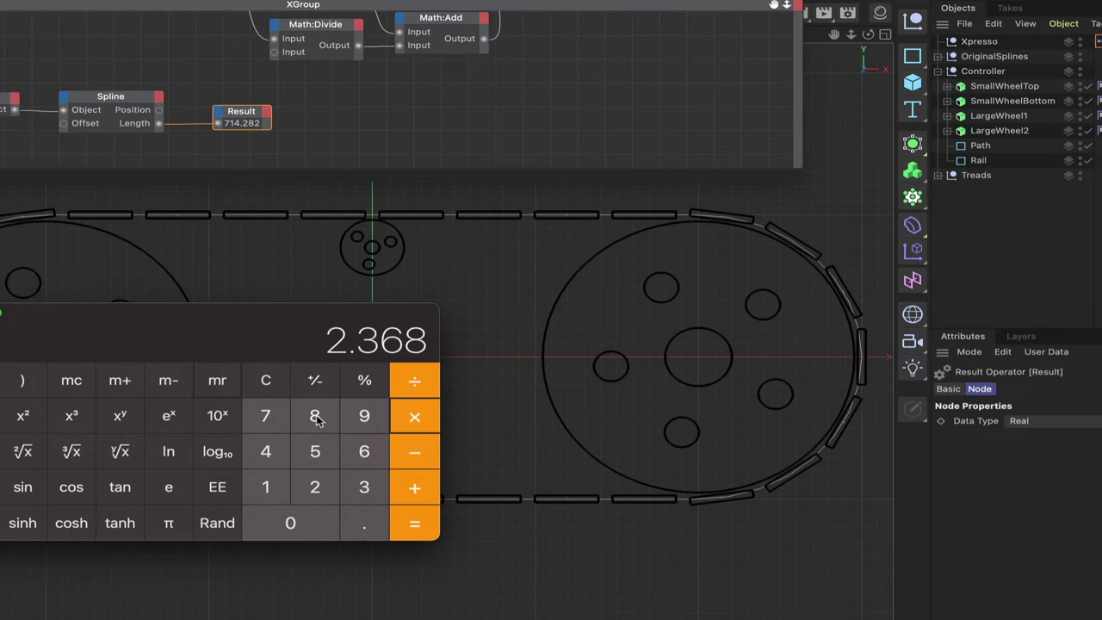
left_click(420, 417)
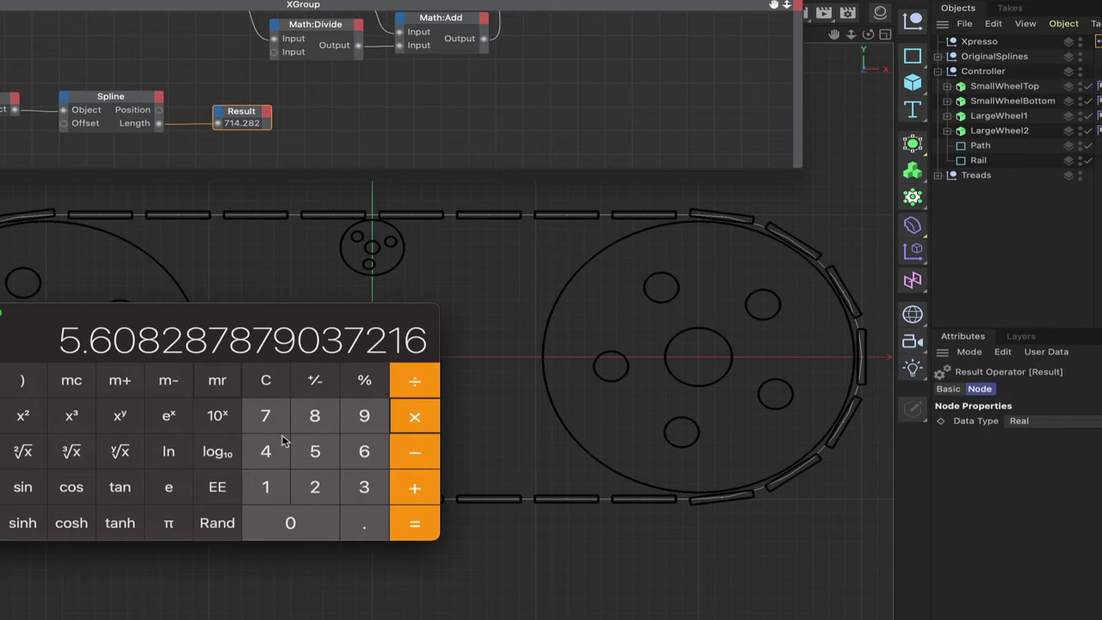
left_click(265, 381)
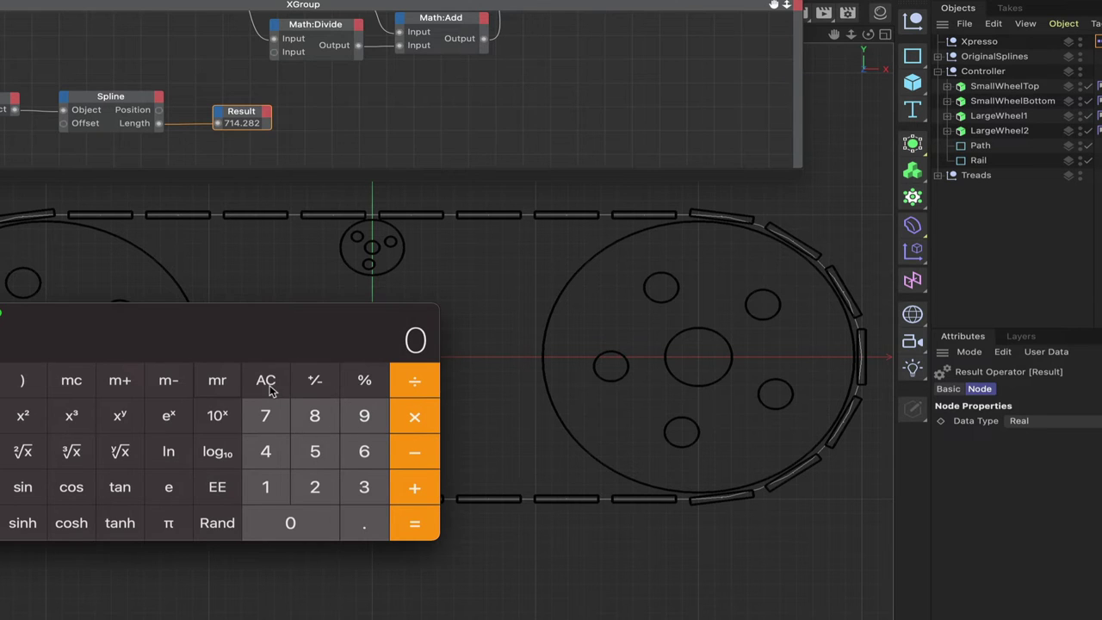
Step: Multiply the rounded path-to-wheel ratio 2.368 by 360 in Calculator to get the wheel rotation in degrees
left_click(315, 489)
left_click(354, 527)
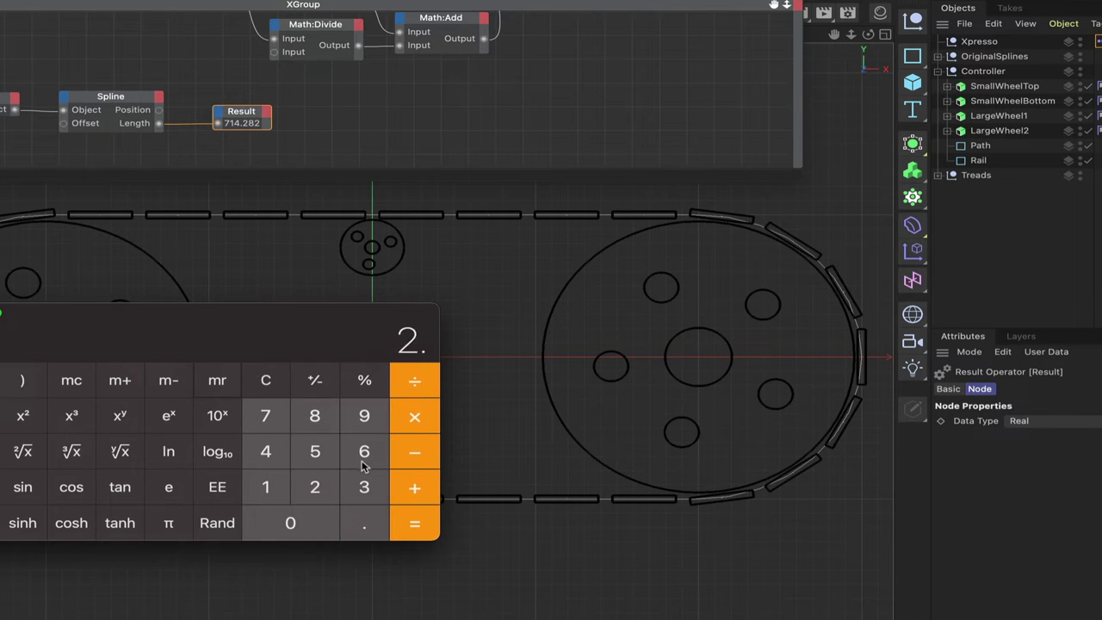
left_click(364, 485)
left_click(326, 422)
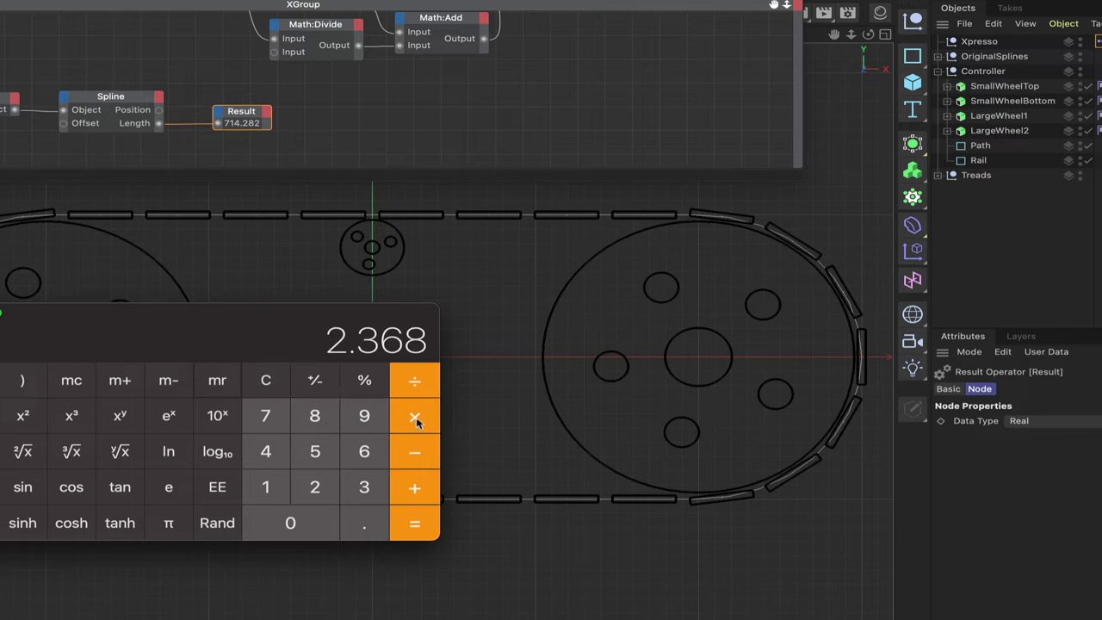
left_click(419, 406)
left_click(364, 488)
left_click(366, 456)
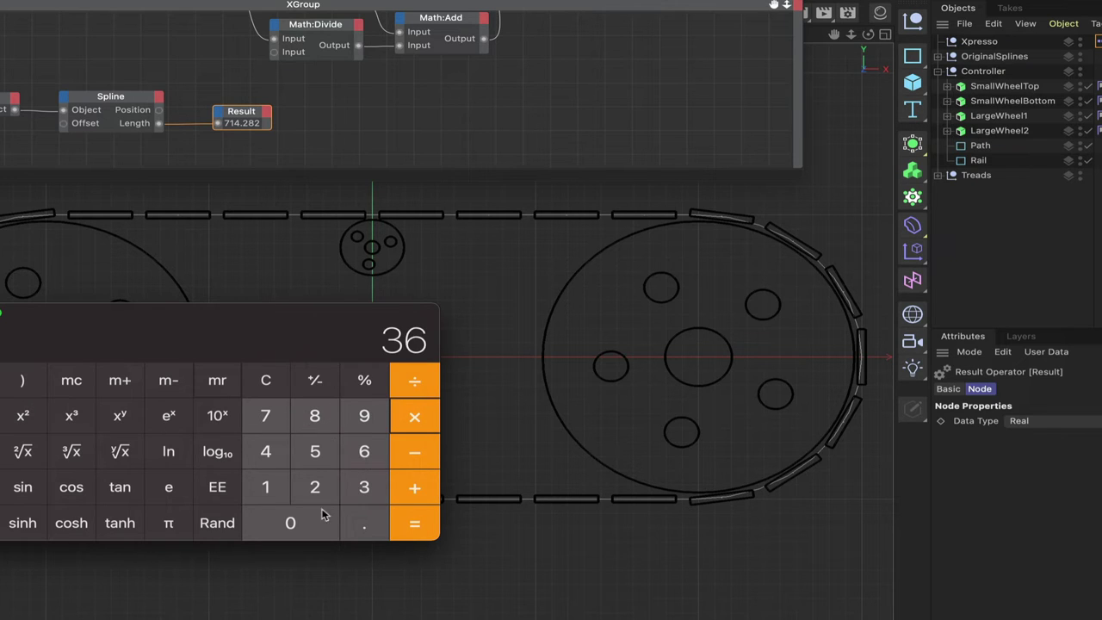
left_click(326, 515)
left_click(421, 522)
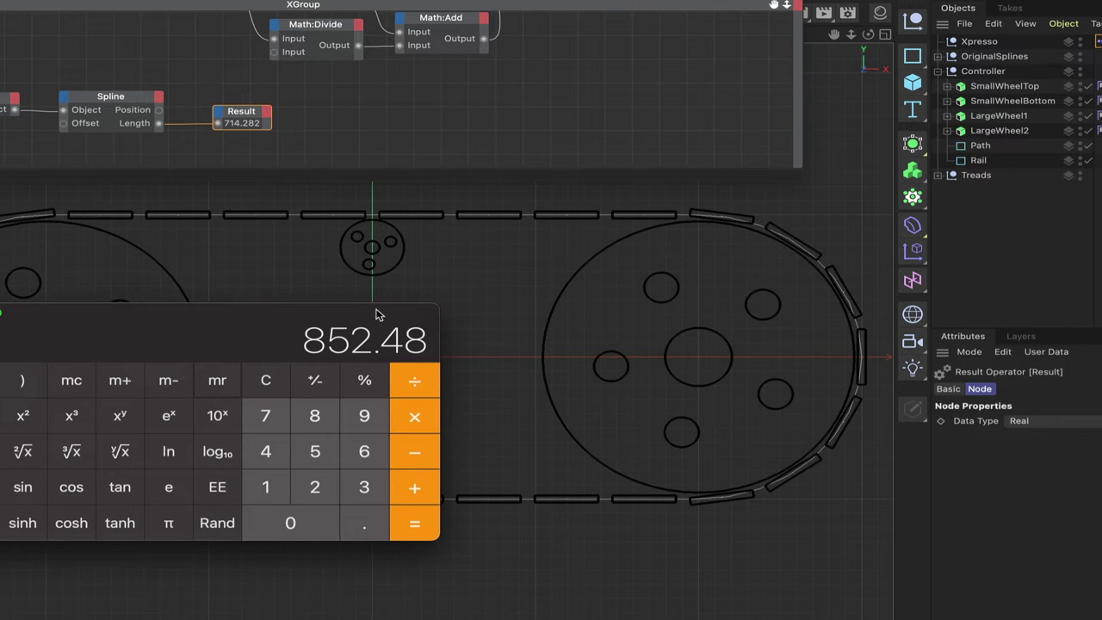
Step: Switch back to Cinema 4D, enlarge the XPresso Editor window and shift the tread node network up, away from the Path, Spline and Result nodes
left_click_drag(376, 315, 283, 534)
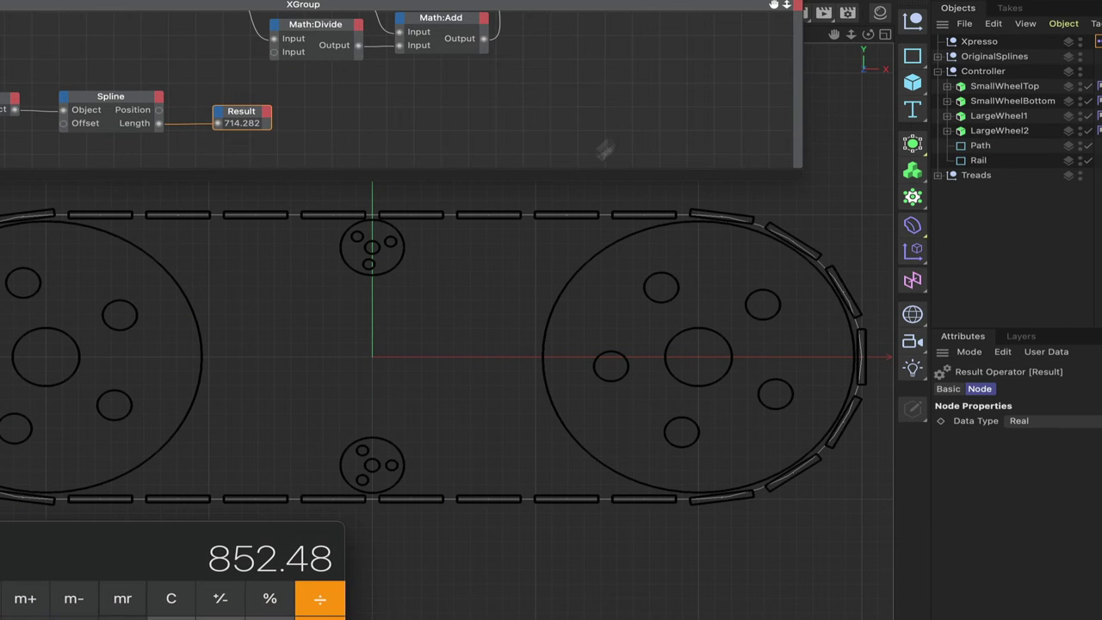
left_click(712, 20)
left_click_drag(750, 37, 910, 0)
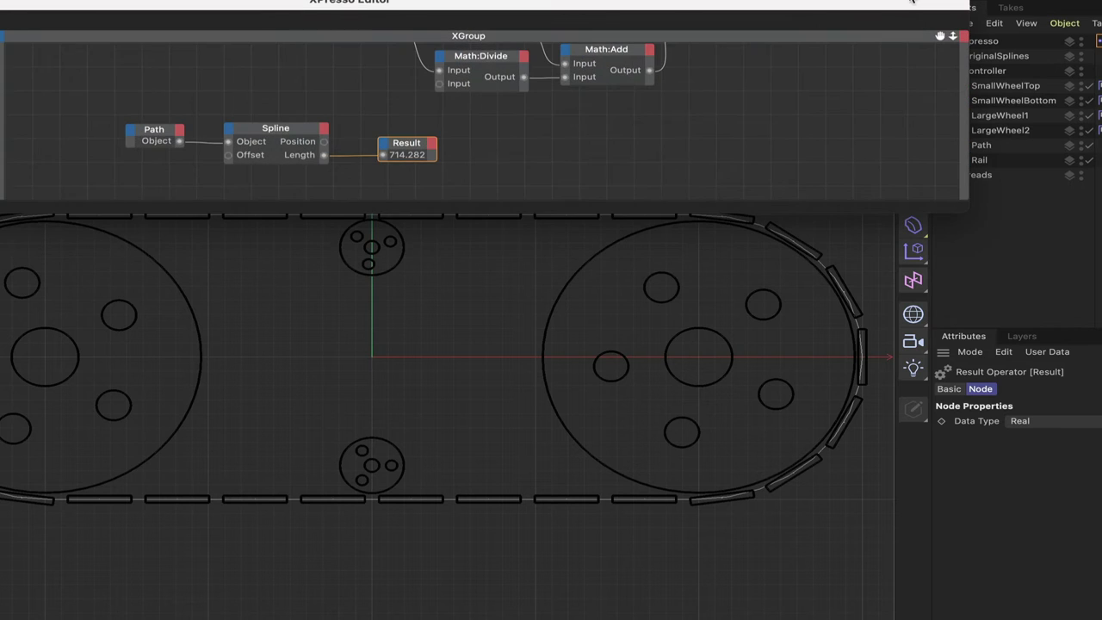
left_click_drag(965, 207, 1000, 386)
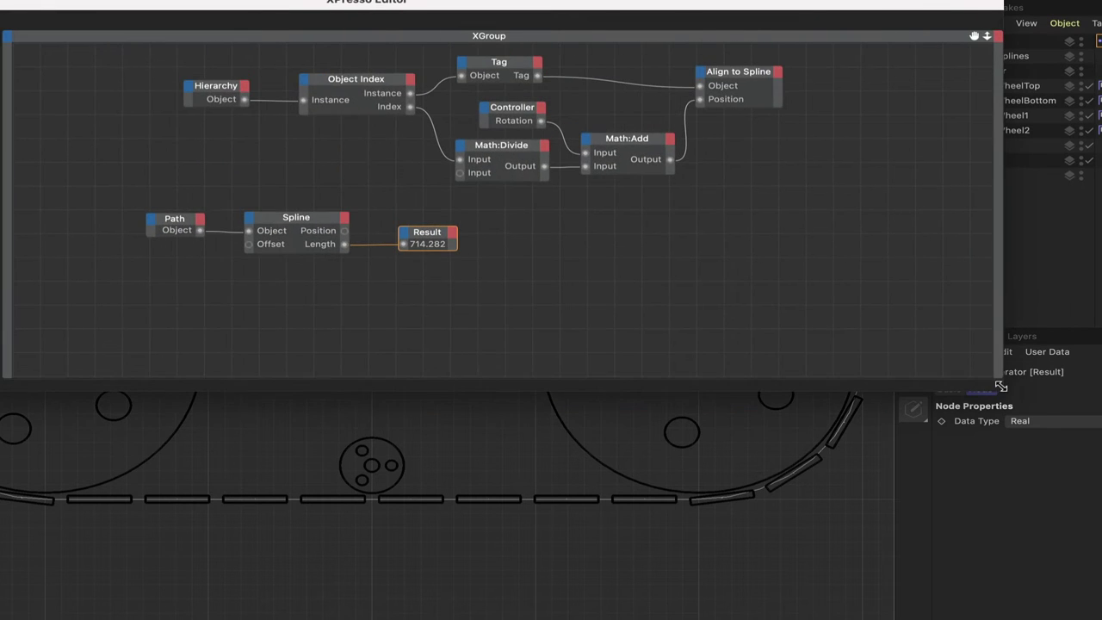
left_click_drag(975, 40, 974, 40)
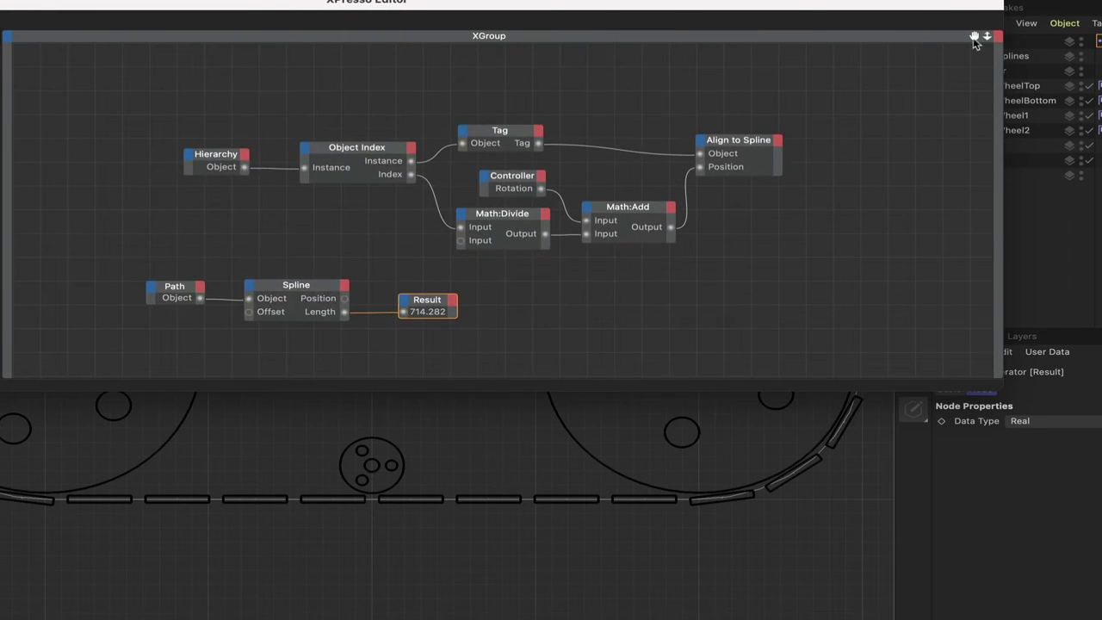
left_click_drag(217, 106, 714, 223)
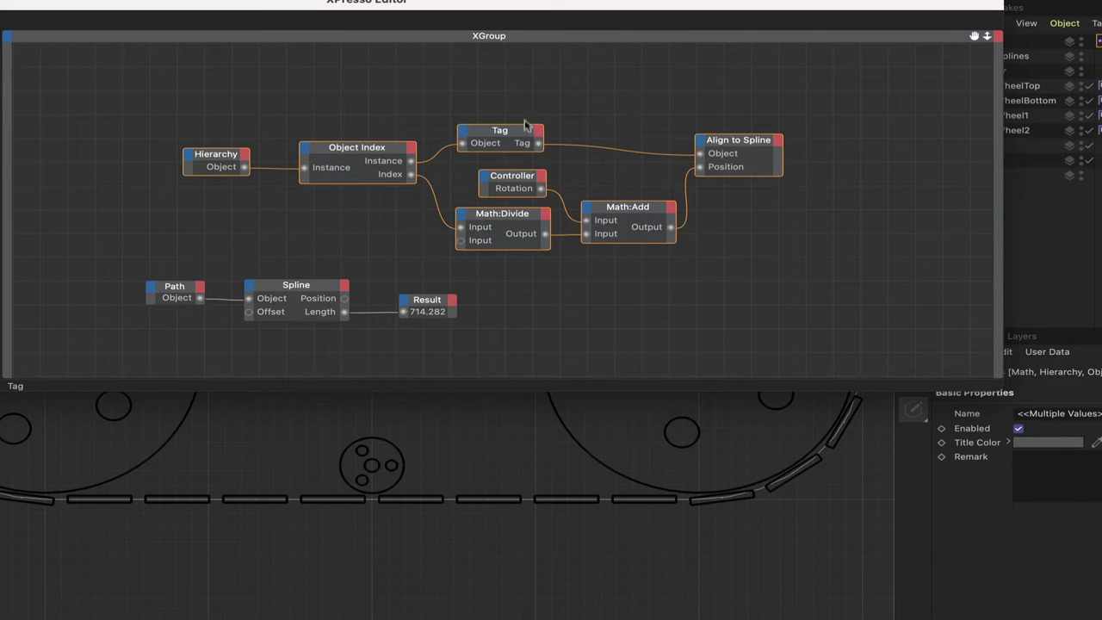
left_click_drag(527, 131, 529, 75)
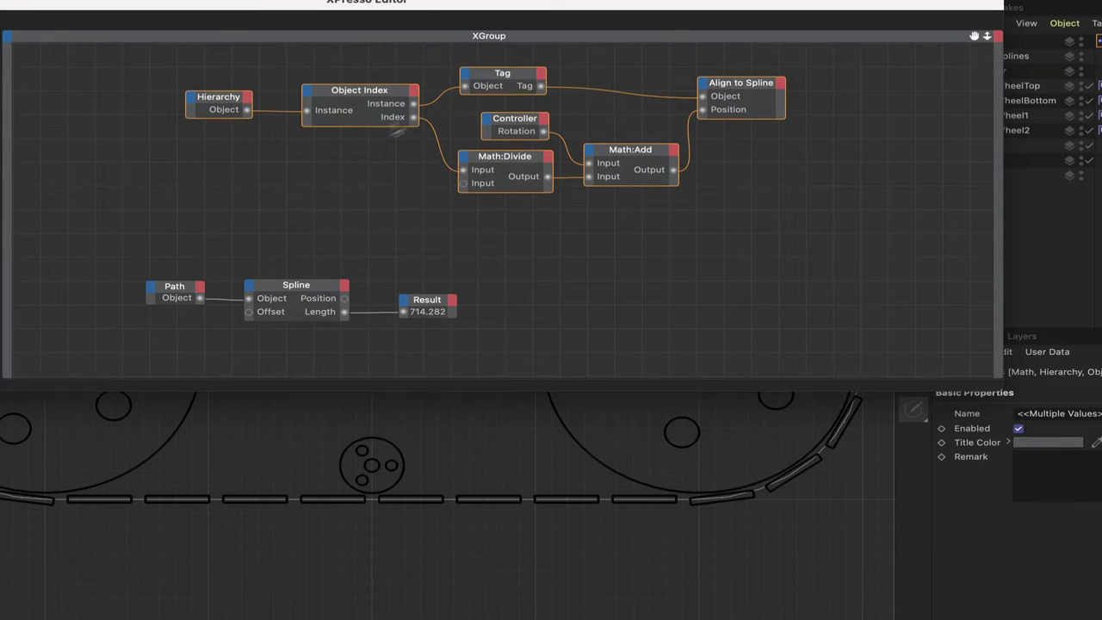
Step: Disconnect the Controller node from Math:Add, move it just above the Path node and remove its Rotation output
left_click(534, 125)
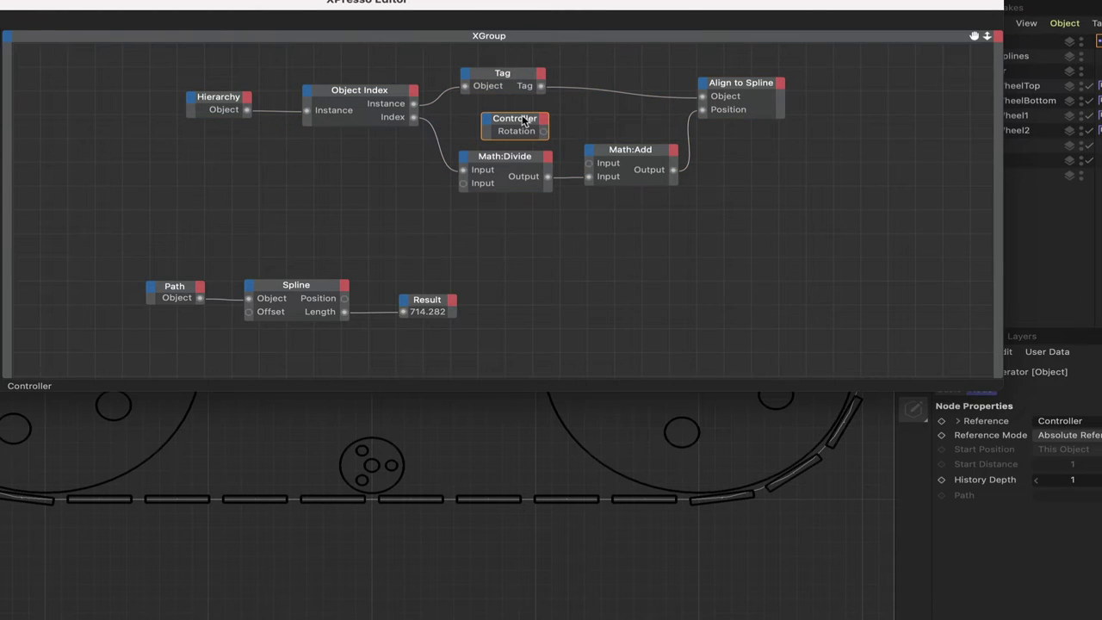
left_click_drag(524, 121, 217, 225)
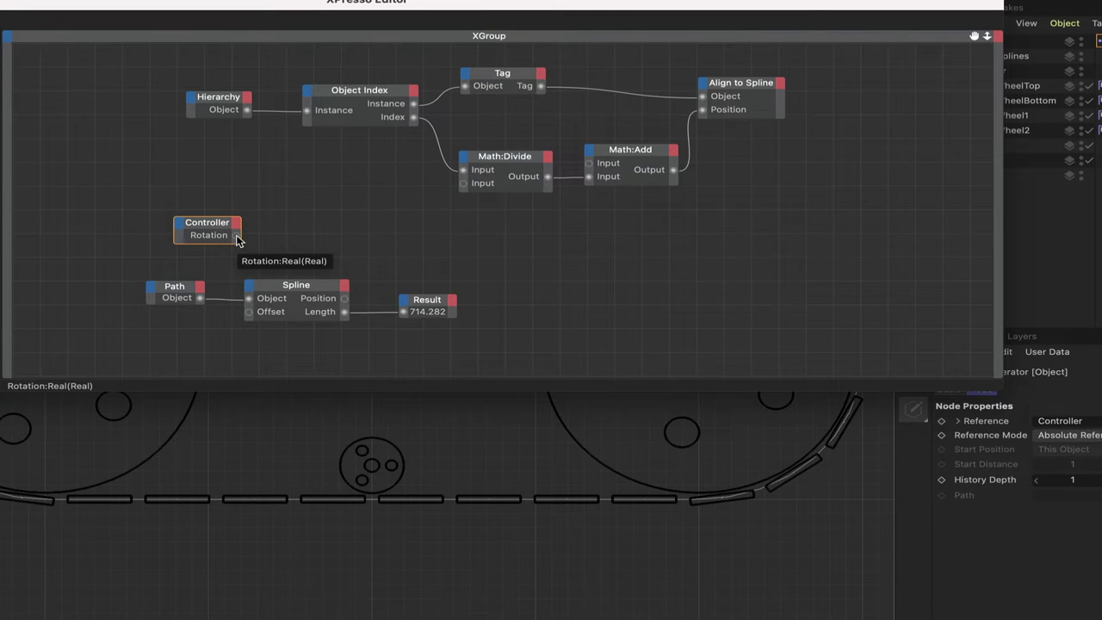
right_click(238, 240)
left_click(251, 290)
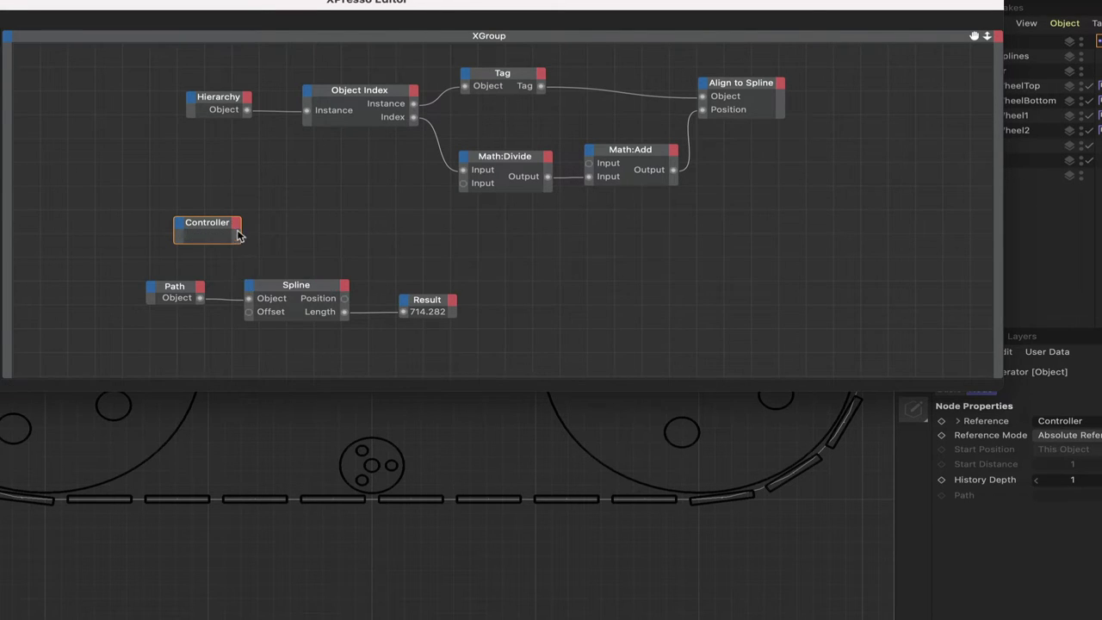
Step: Add a Position . X output to the Controller node and resize the node to fit the port's name
left_click(237, 236)
mouse_move(258, 262)
mouse_move(414, 265)
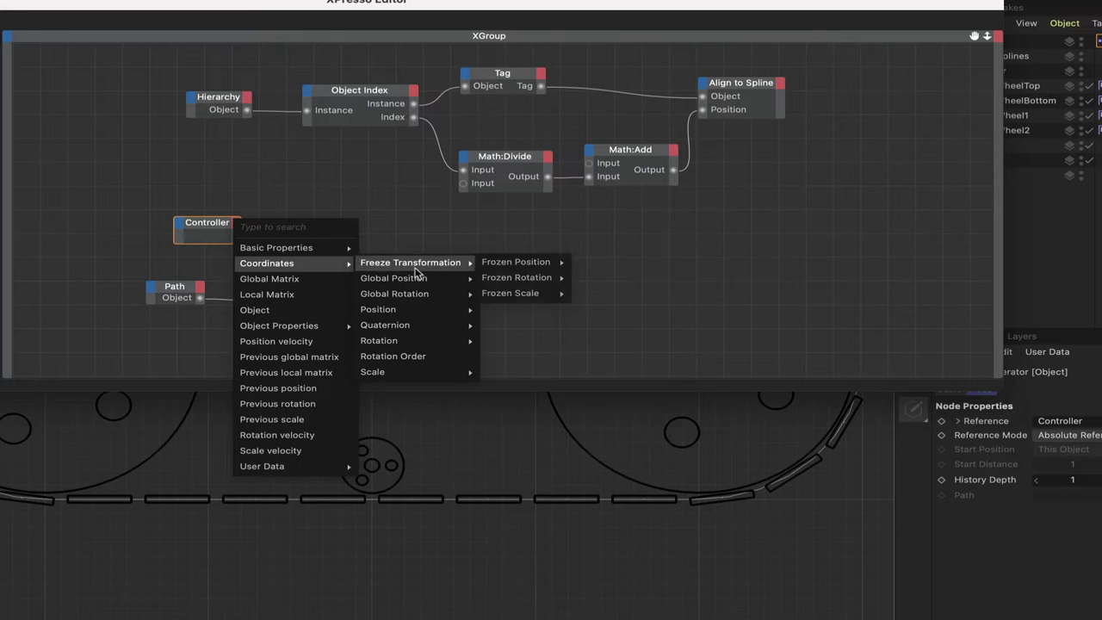
mouse_move(418, 309)
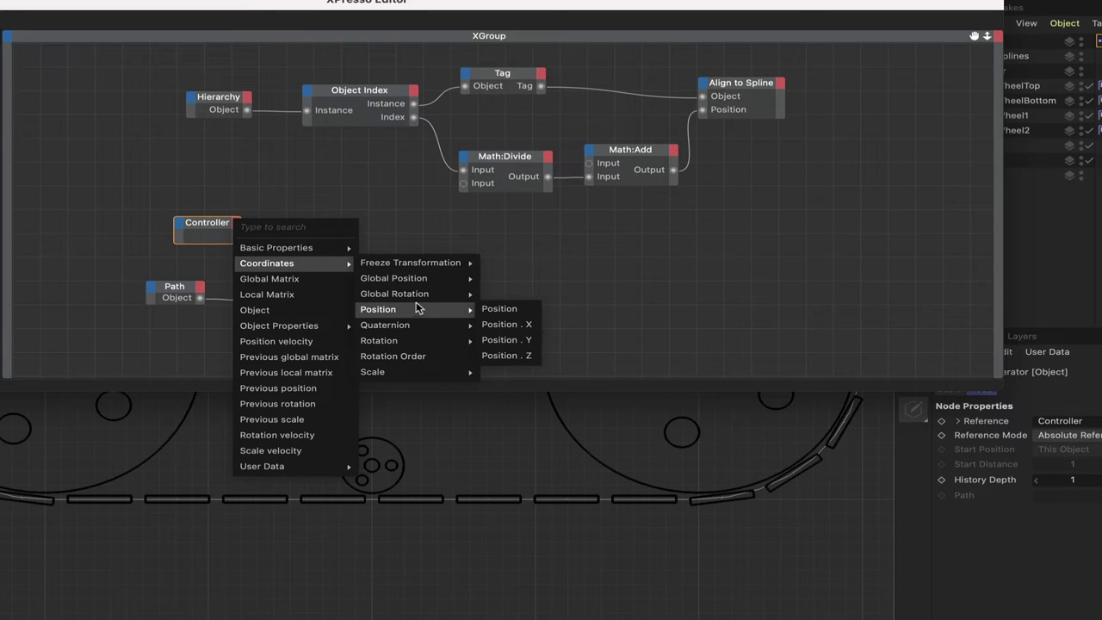
left_click(506, 324)
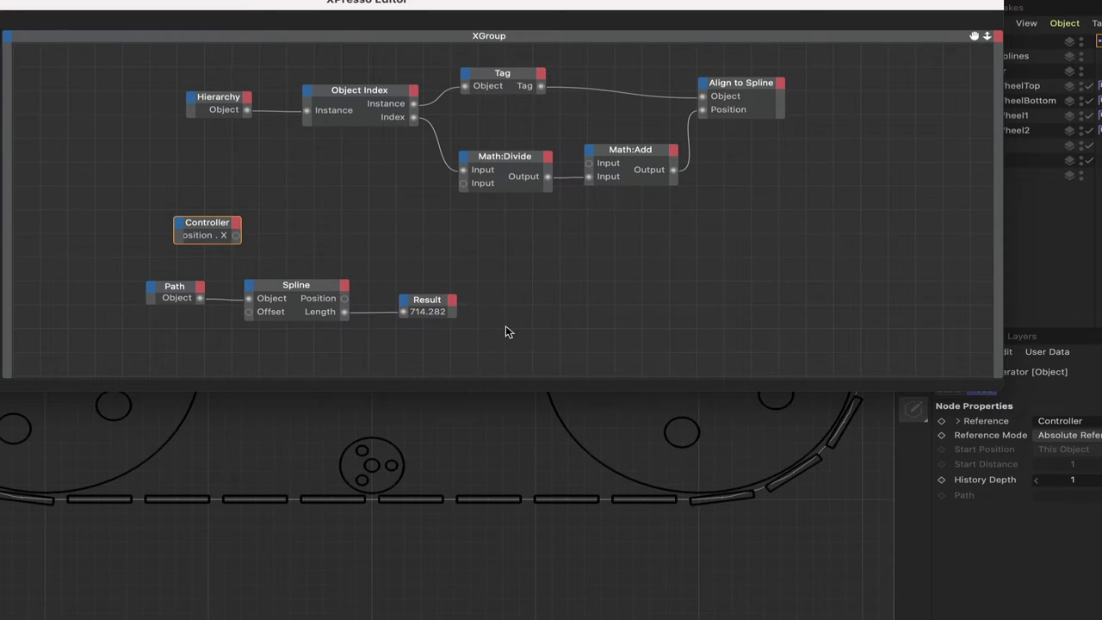
double_click(212, 225)
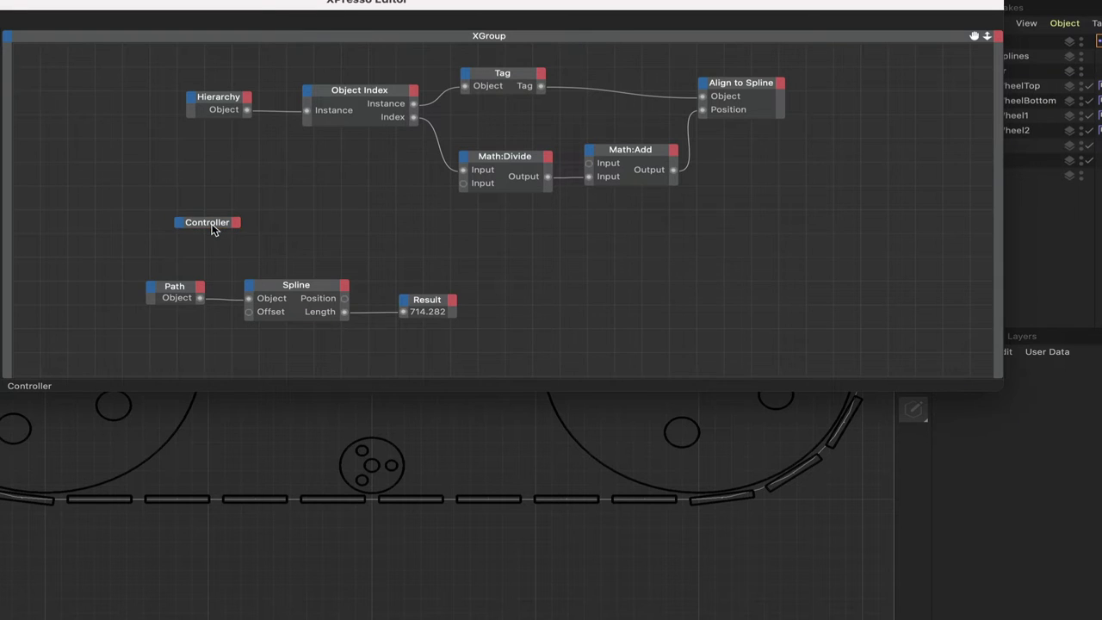
double_click(212, 224)
left_click_drag(231, 229, 216, 229)
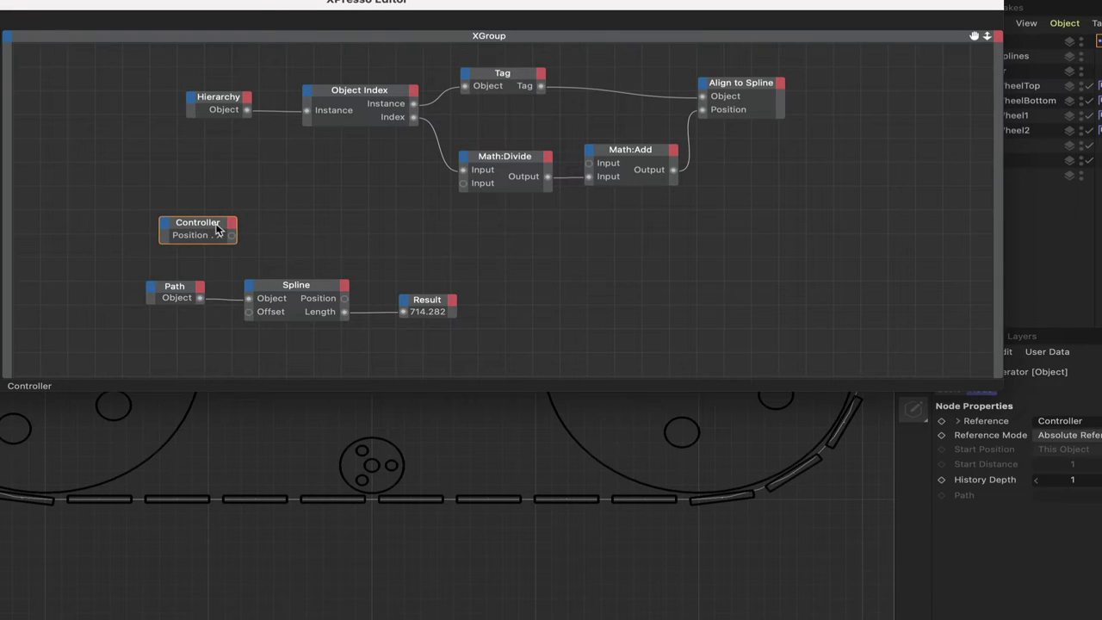
Step: Add a Range Mapper node beside the Controller node and connect Controller's Position . X output to its Input
right_click(254, 229)
mouse_move(293, 254)
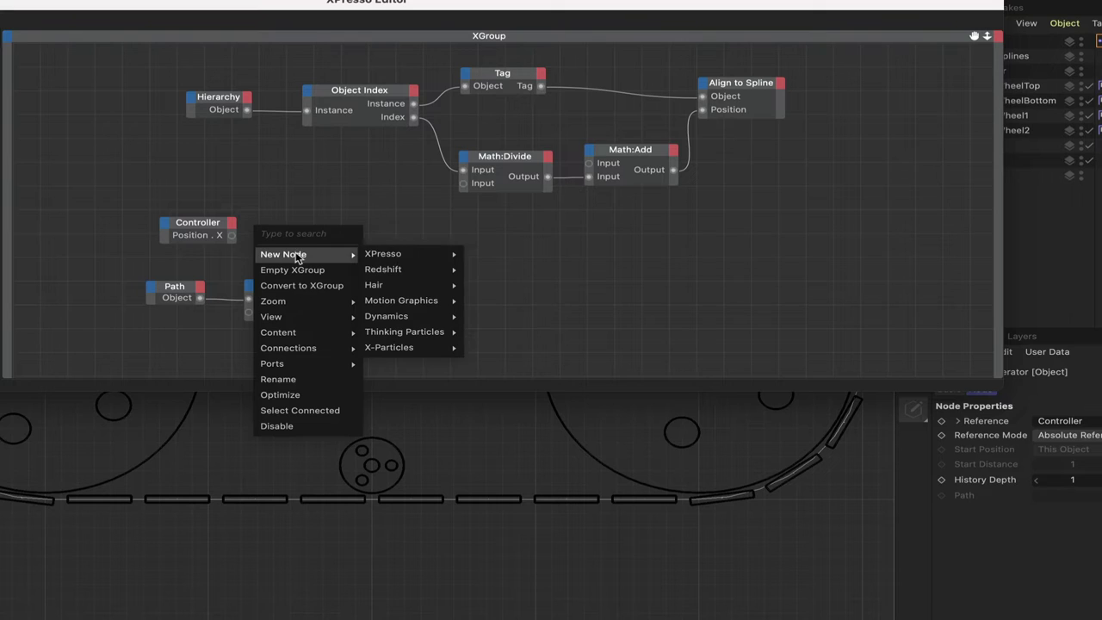
mouse_move(392, 253)
mouse_move(515, 257)
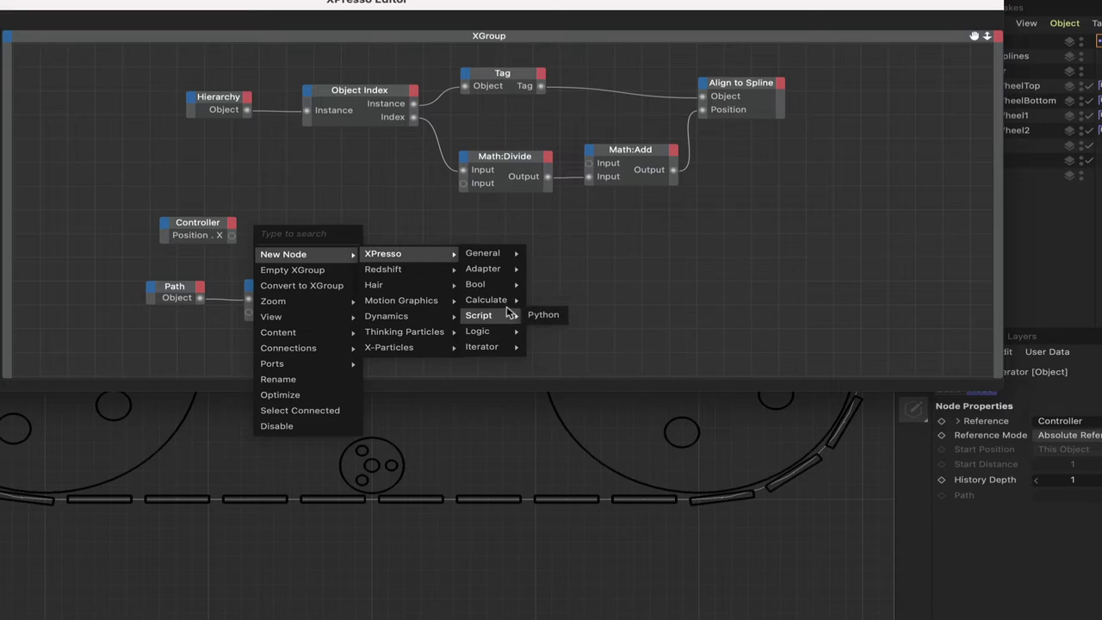
mouse_move(507, 300)
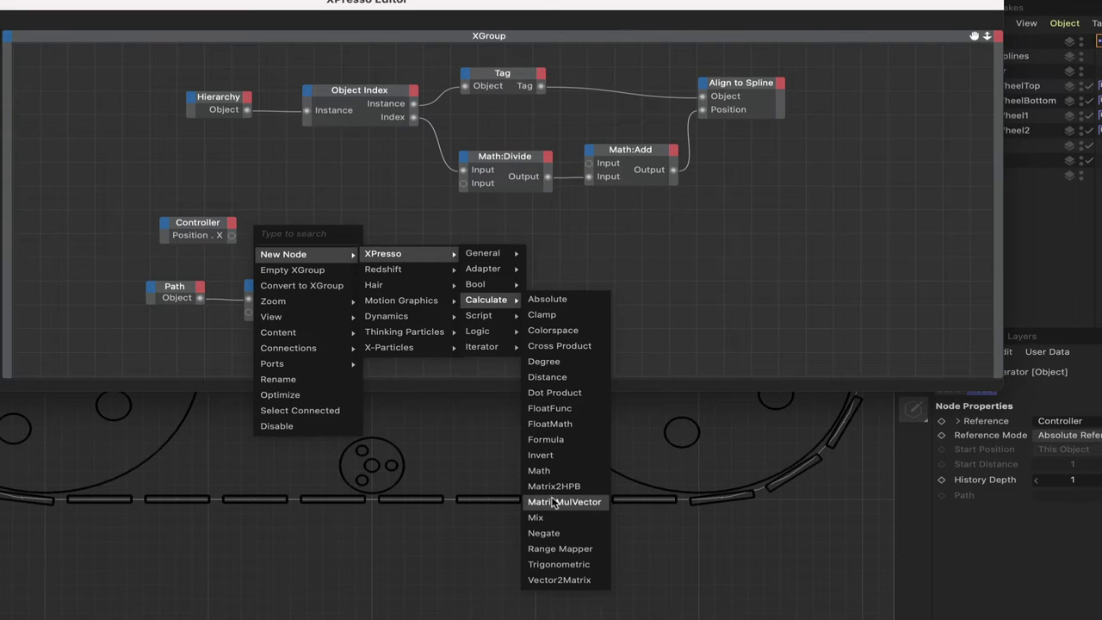
left_click(552, 549)
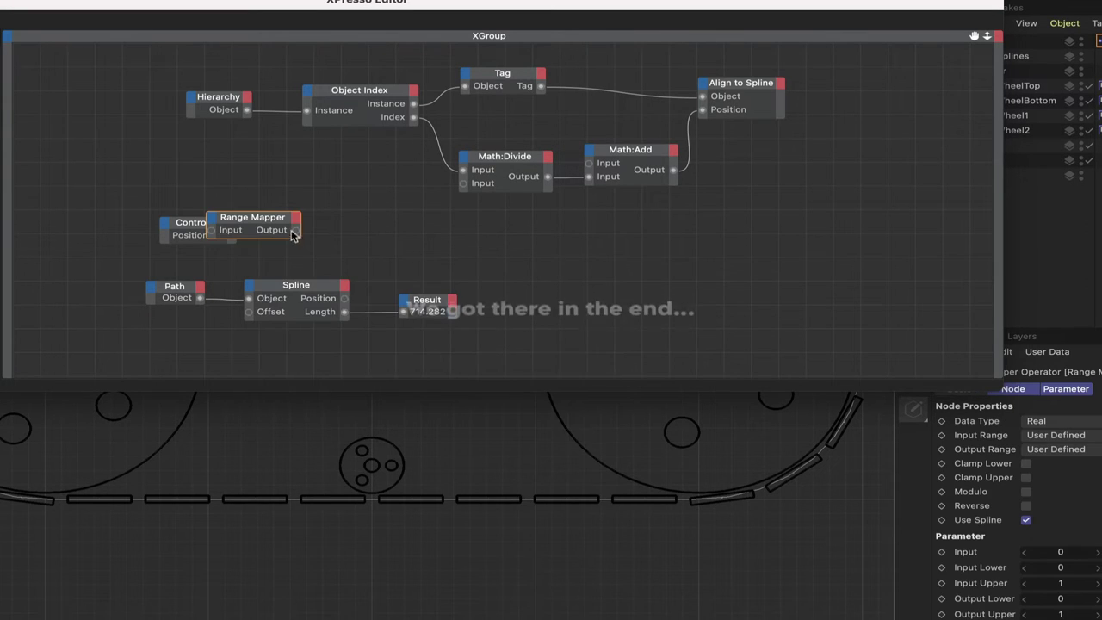
left_click_drag(284, 229, 364, 230)
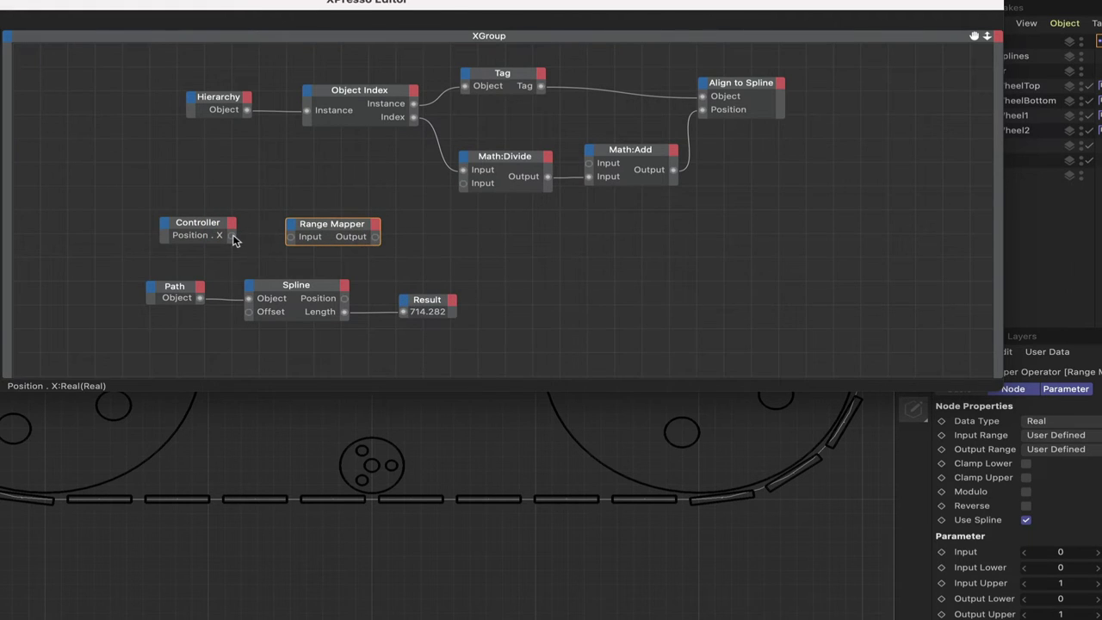
left_click_drag(233, 237, 345, 224)
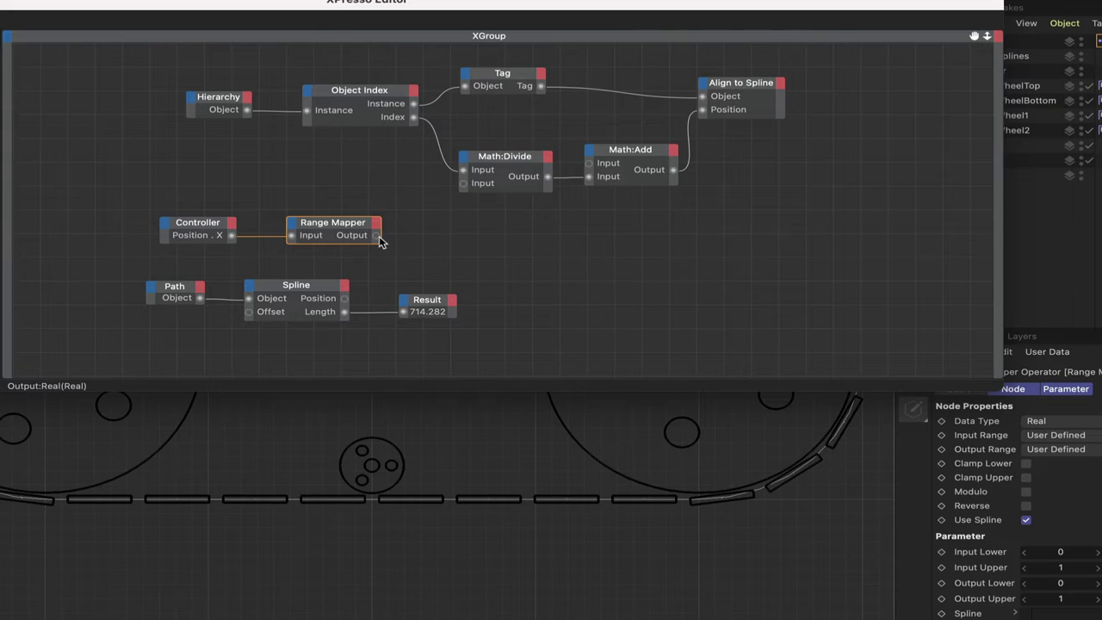
Step: Connect the Range Mapper's Output to Math:Add alongside Math:Divide's output, and reposition Math:Divide and Range Mapper to tidy the wiring
left_click_drag(379, 236, 590, 166)
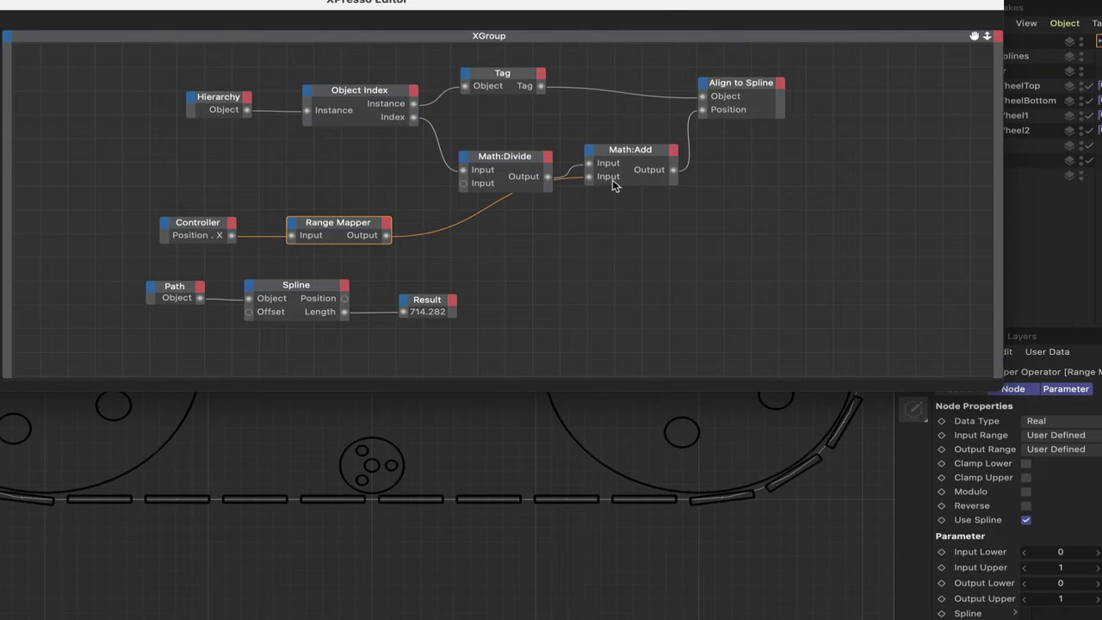
left_click(520, 162)
left_click_drag(520, 162, 504, 143)
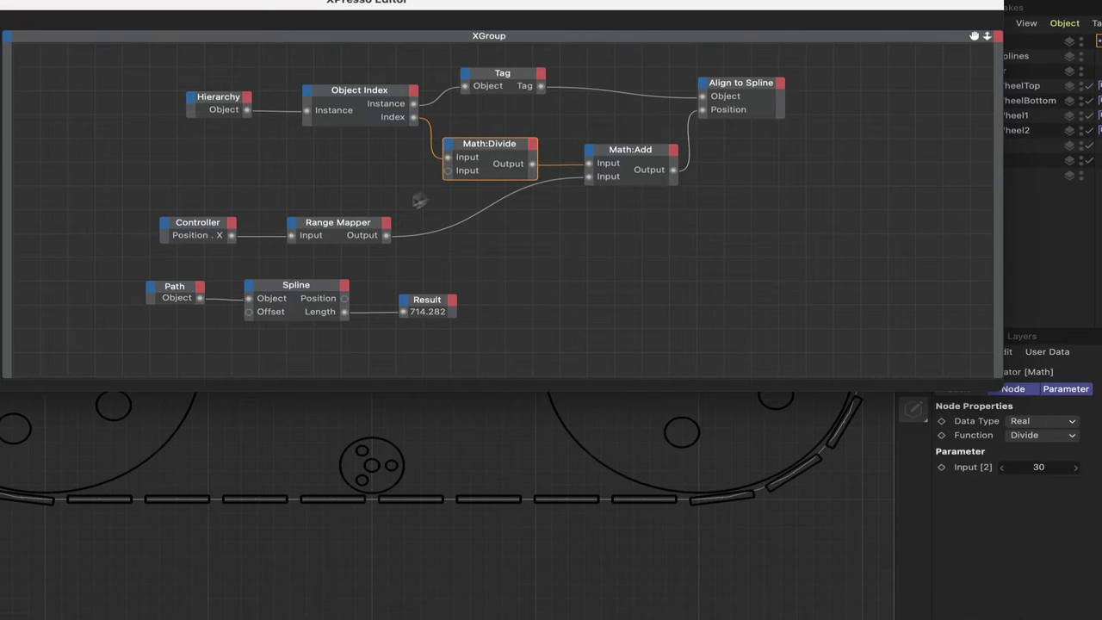
left_click_drag(341, 229, 329, 229)
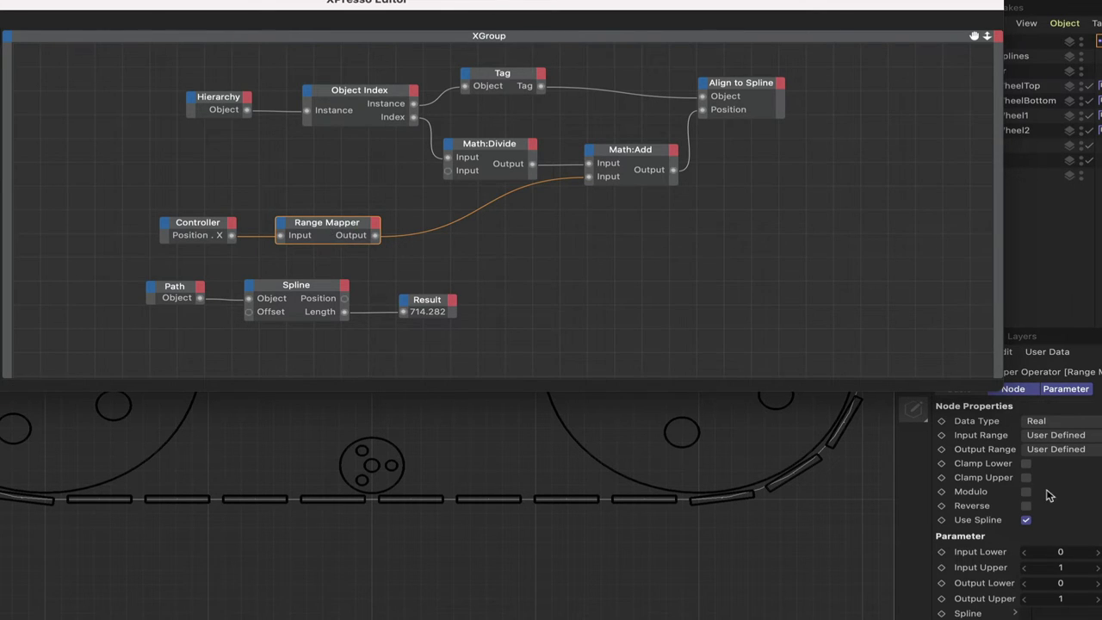
Step: Set the Range Mapper's Input Upper to 714.282 and move the XPresso Editor down to clear the viewport
left_click(1078, 568)
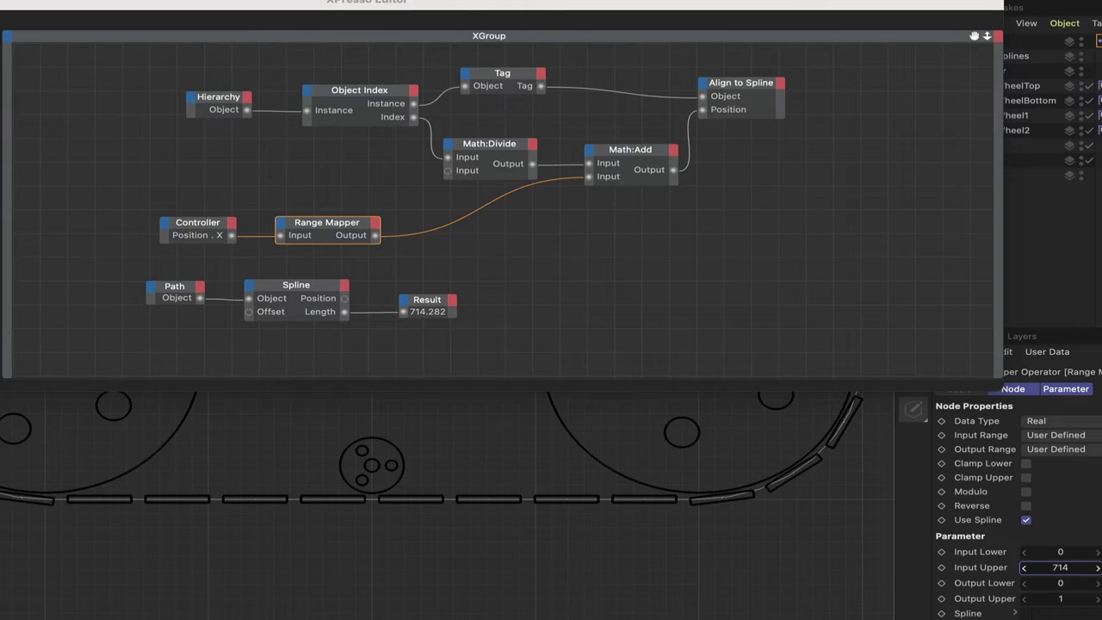
type("714.696")
key("BackSpace")
key("BackSpace")
type("282")
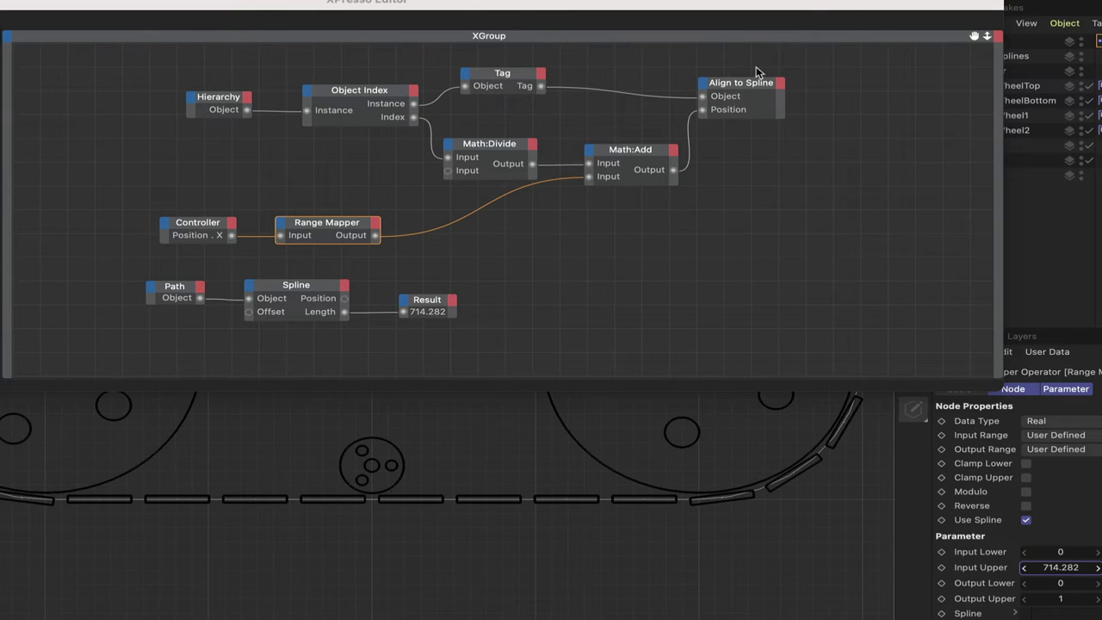
left_click_drag(805, 5, 749, 518)
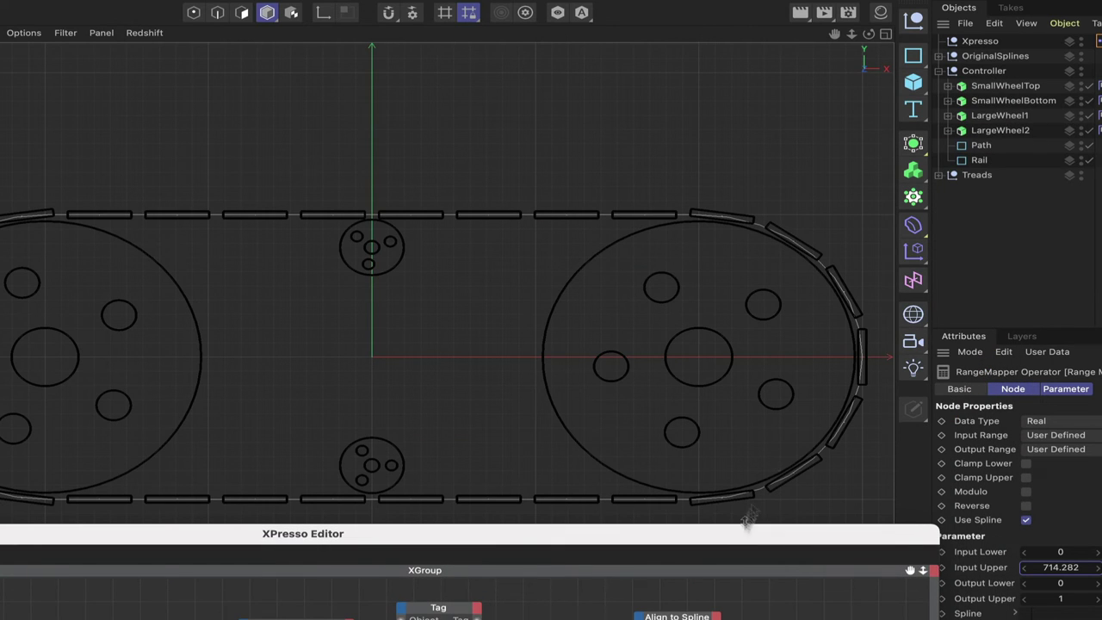
Step: Try moving the Controller about -6 cm along X to test the tread motion, and undo the move
left_click(982, 72)
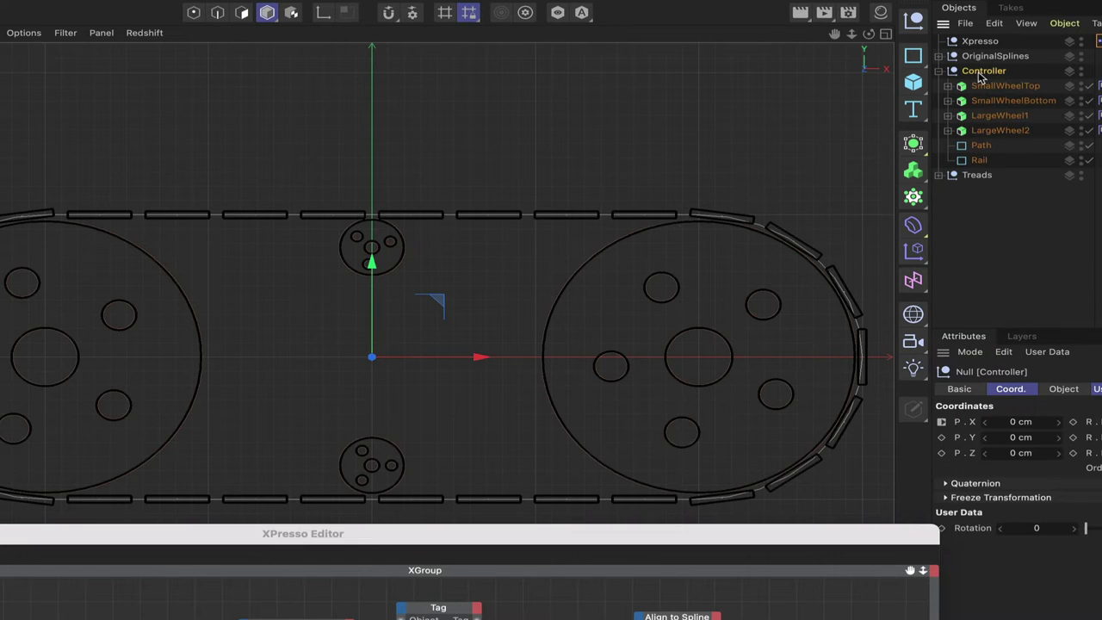
left_click_drag(471, 367, 450, 406)
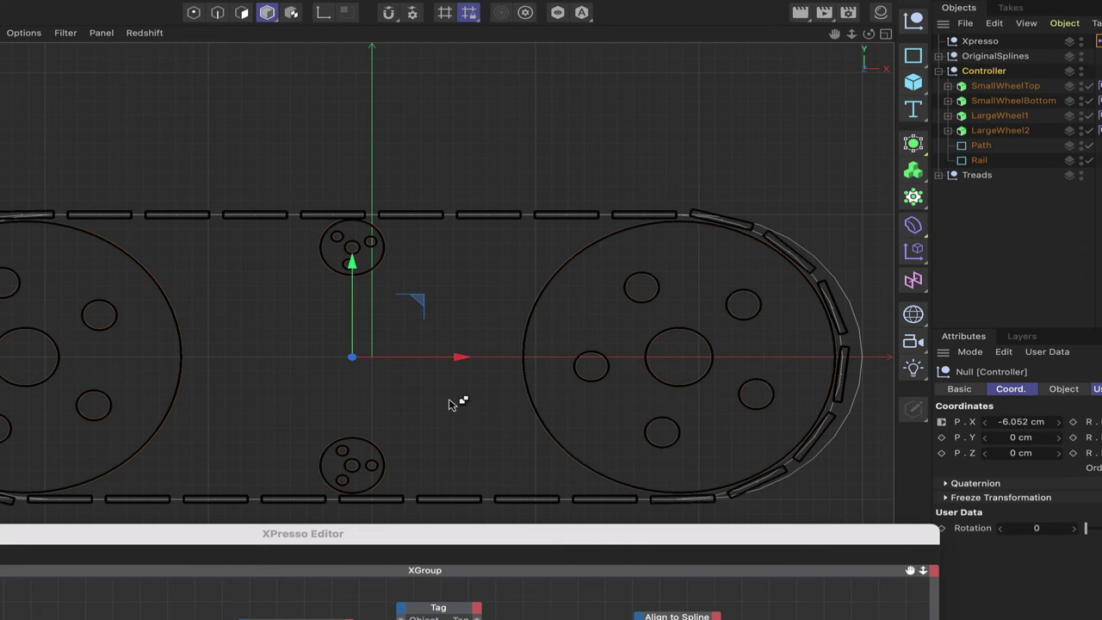
key("ctrl+z")
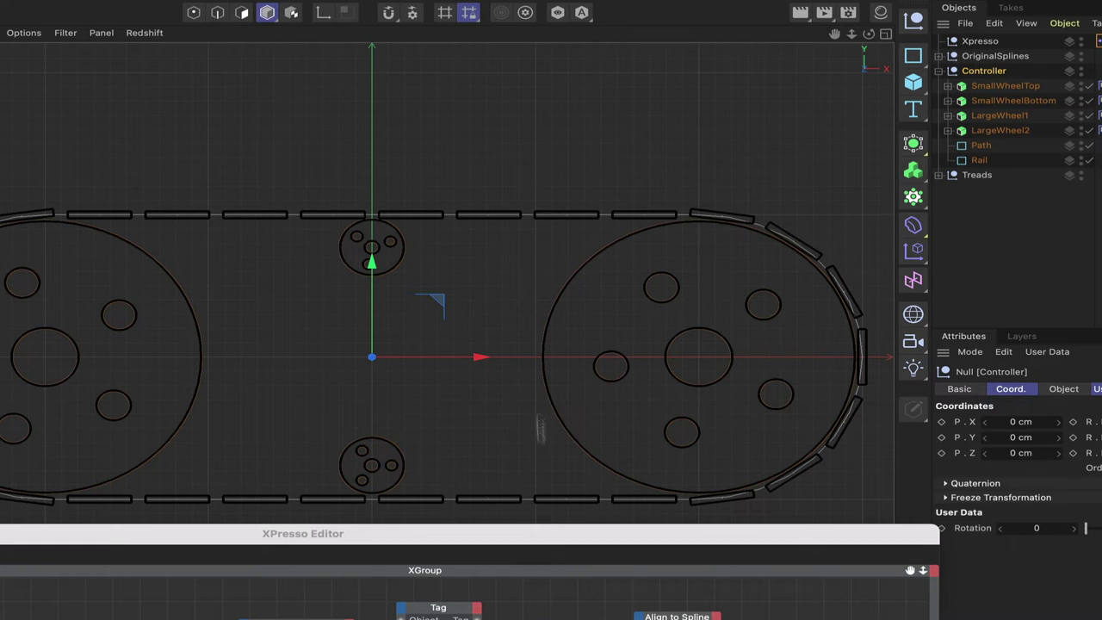
Step: Move the XPresso Editor back up to expose all nodes and hide the OriginalSplines group in the viewport
left_click_drag(538, 534, 501, 323)
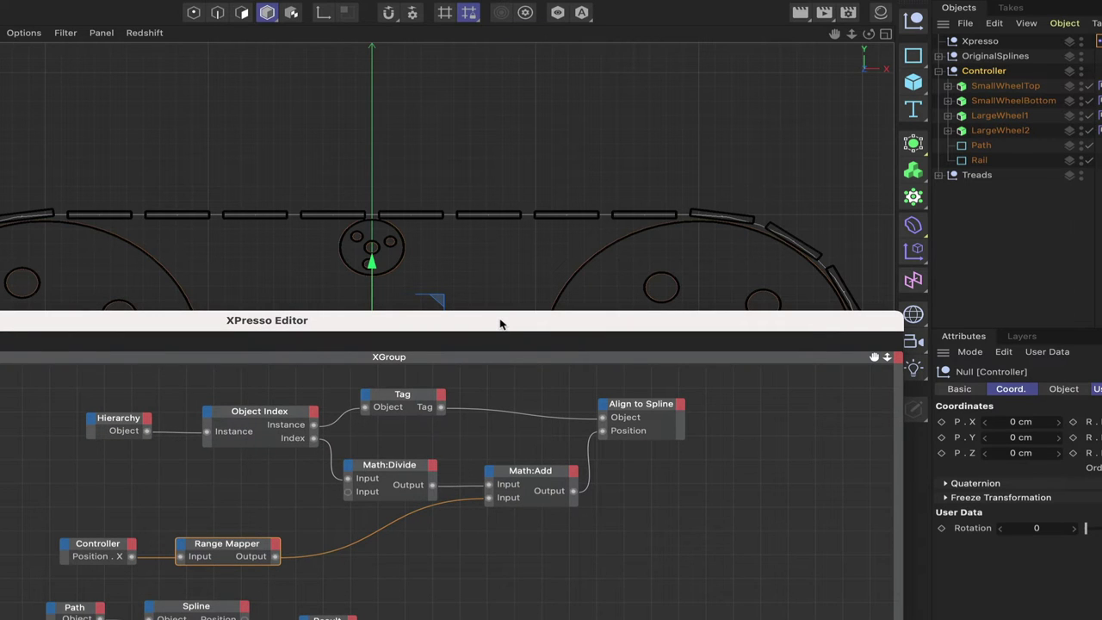
left_click_drag(506, 321, 503, 2)
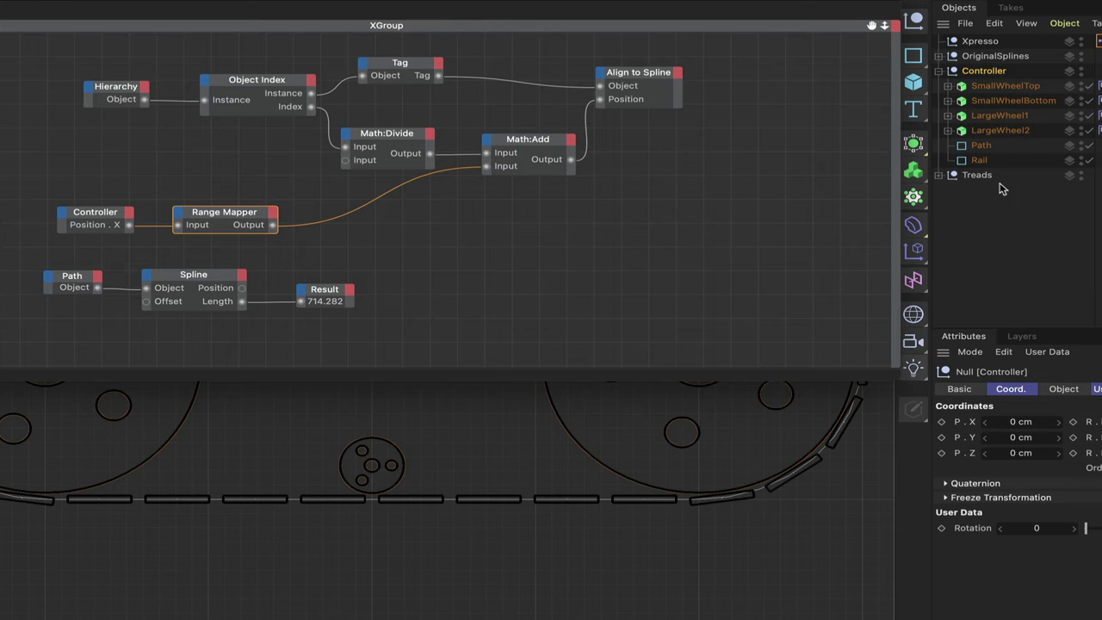
left_click(1082, 54)
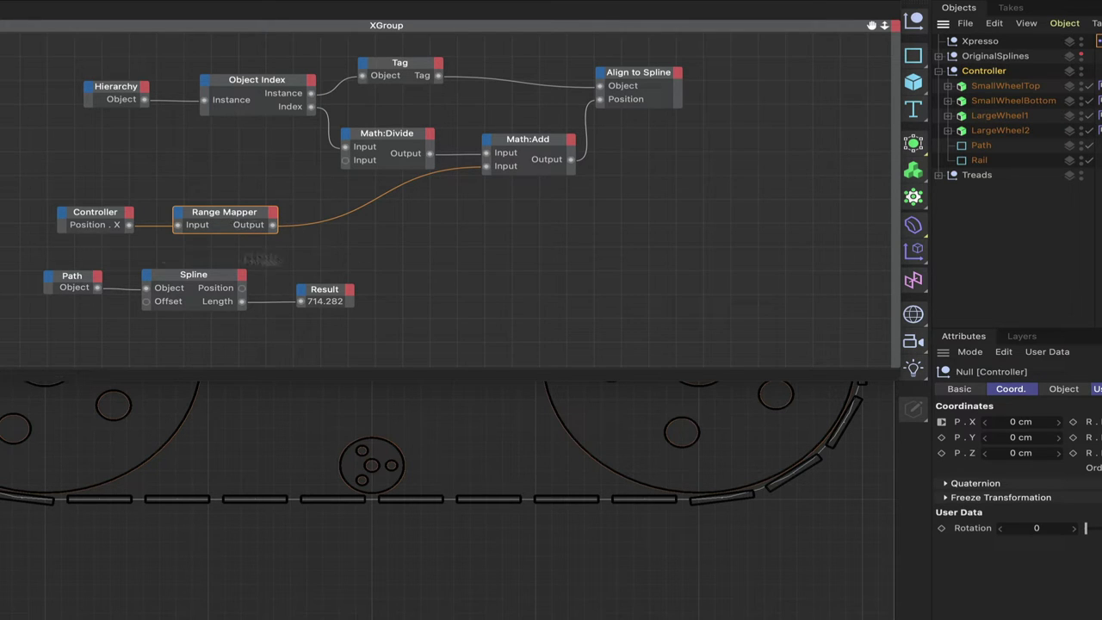
Step: Move the Path, Spline and Result nodes down, duplicate the Range Mapper below the original, and connect Controller's Position . X to the copy's Input
left_click_drag(80, 259, 326, 312)
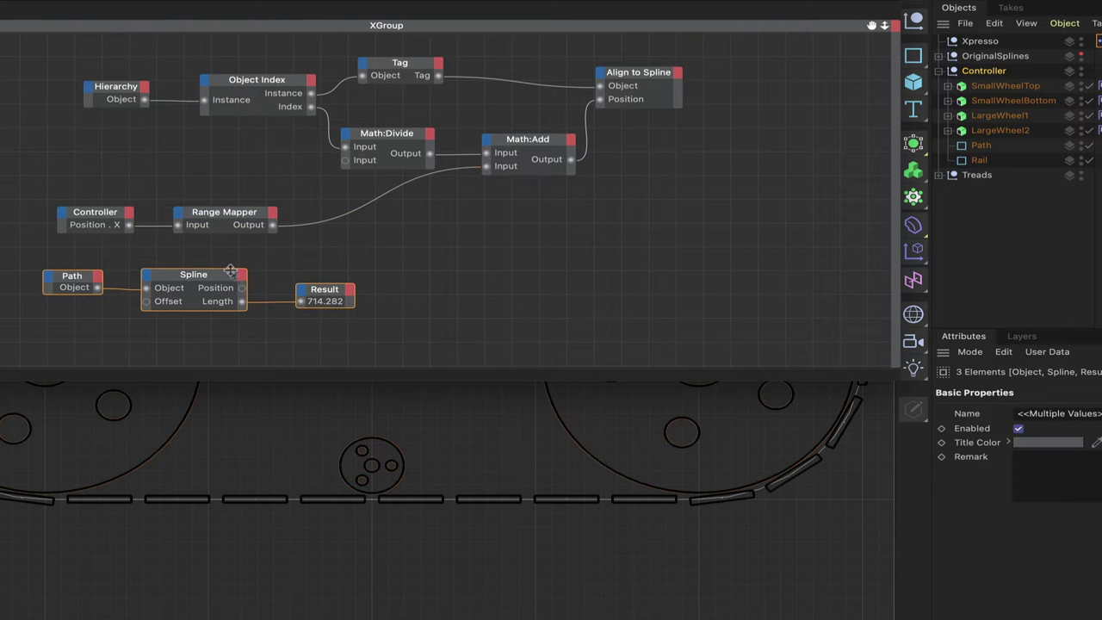
left_click_drag(231, 274, 234, 325)
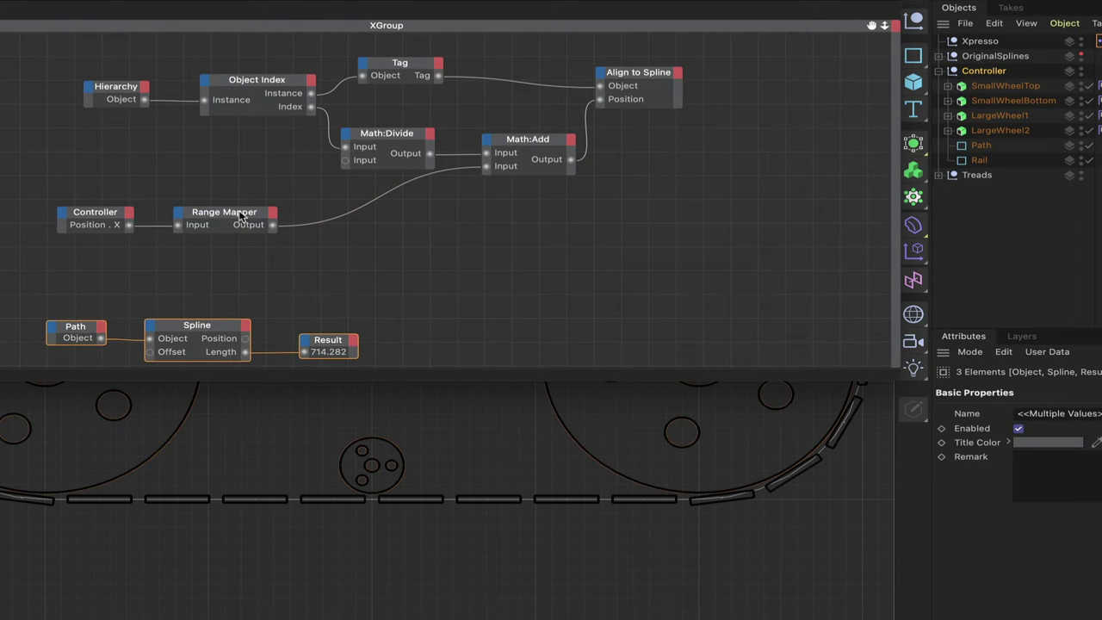
left_click_drag(242, 215, 224, 263, "ctrl")
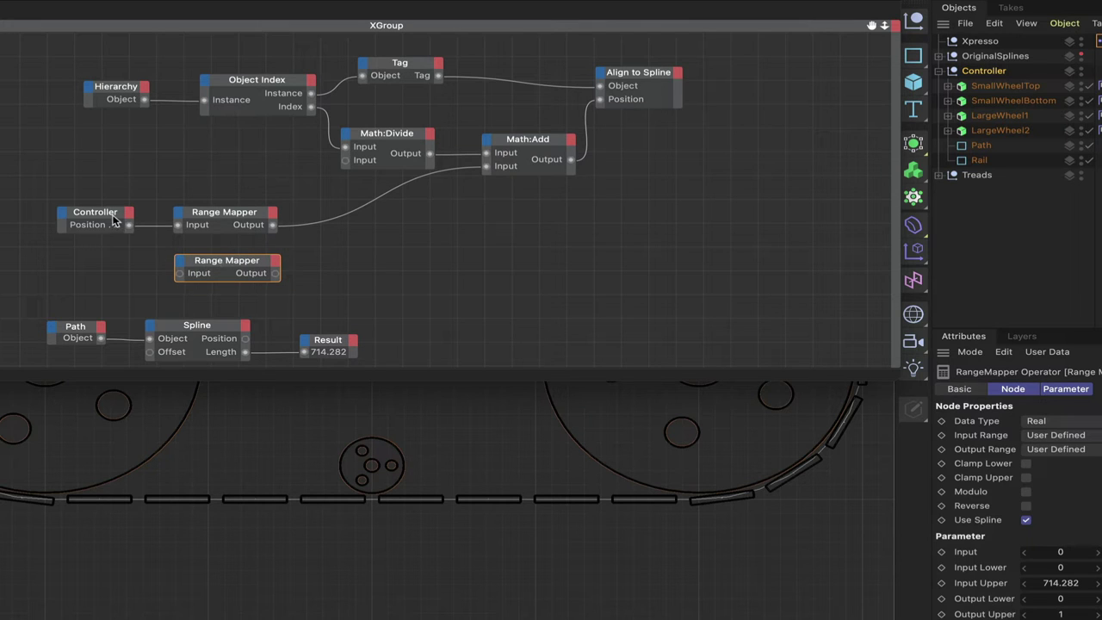
left_click_drag(113, 221, 179, 273)
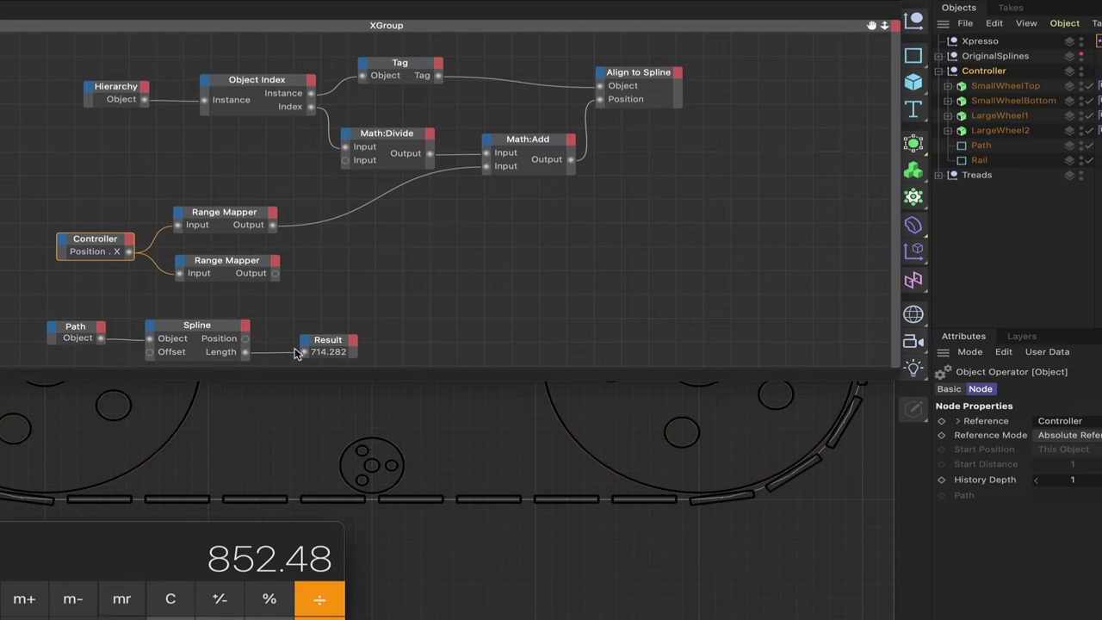
Step: Set the duplicated Range Mapper's Output Upper to 852.48
left_click(248, 265)
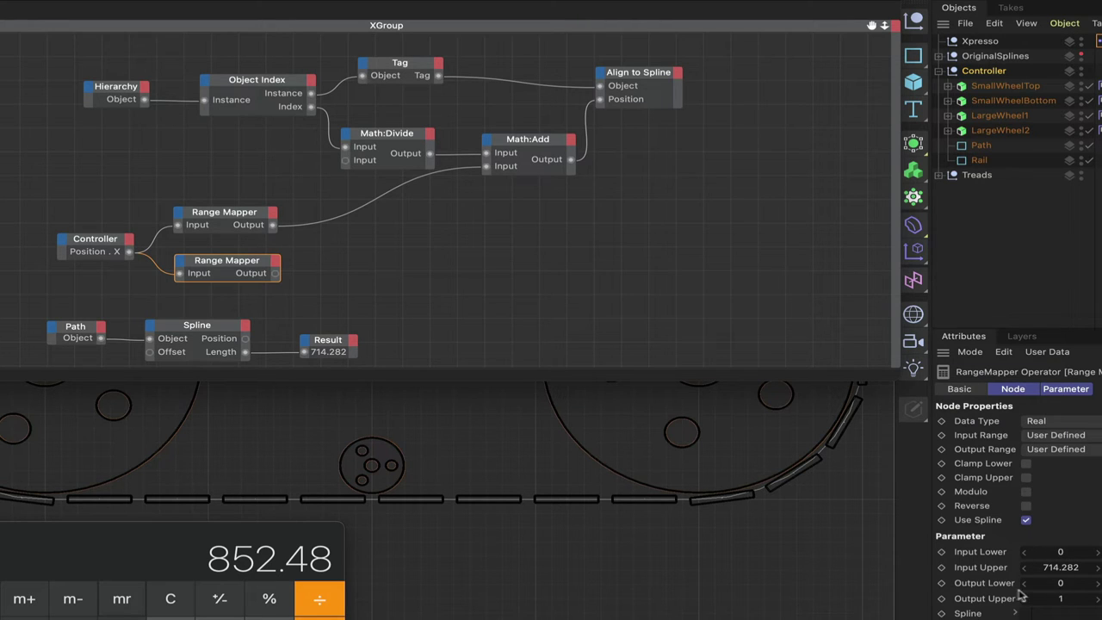
double_click(1063, 601)
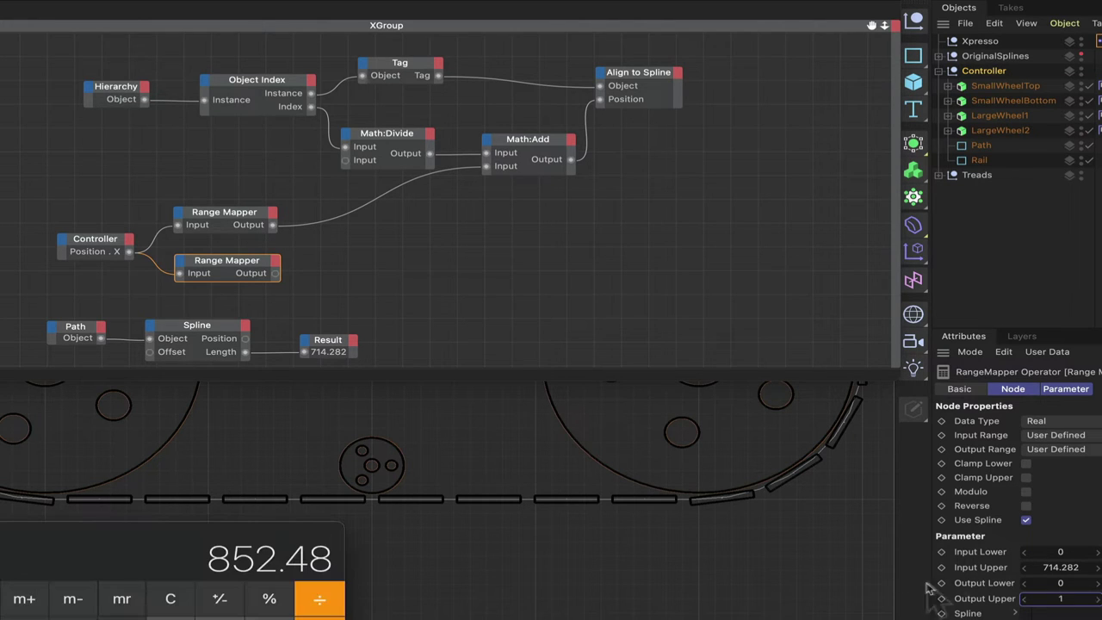
left_click(1073, 601)
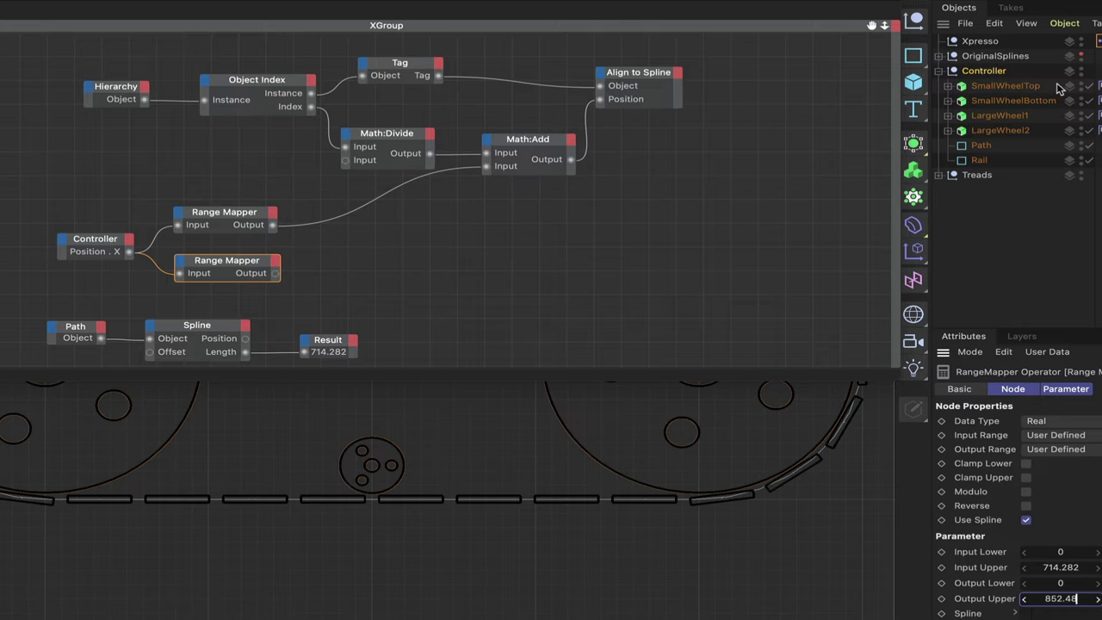
Step: Add LargeWheel1 and LargeWheel2 as nodes beside the Range Mappers, widen them to fit their names, and align them
left_click(1021, 115)
left_click(1015, 130, "shift")
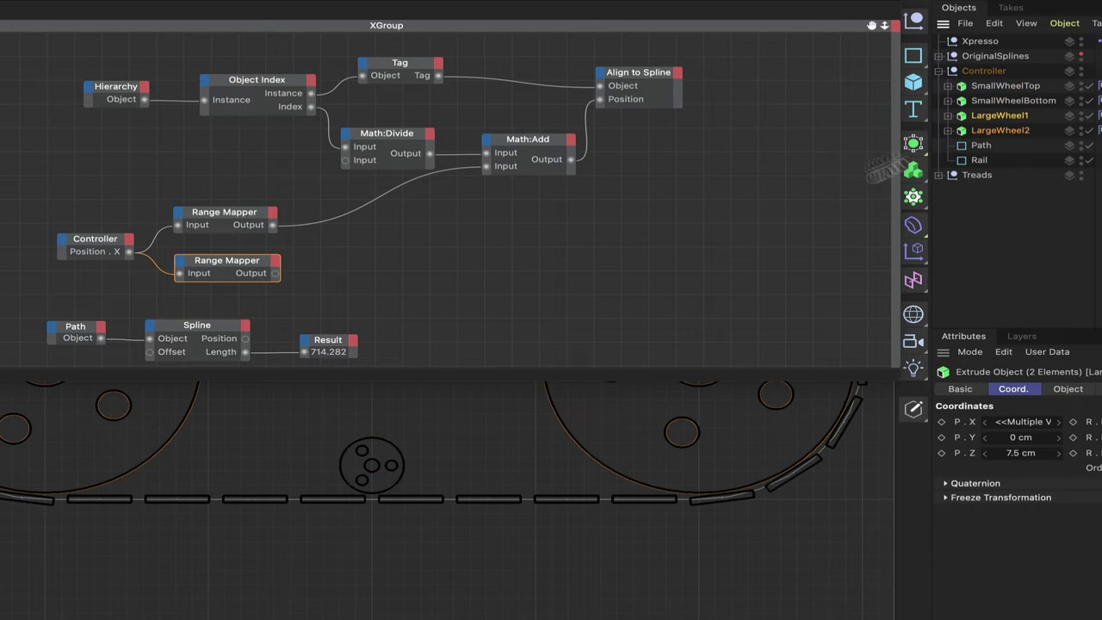
left_click_drag(628, 249, 427, 297)
left_click_drag(628, 249, 430, 247)
double_click(435, 244)
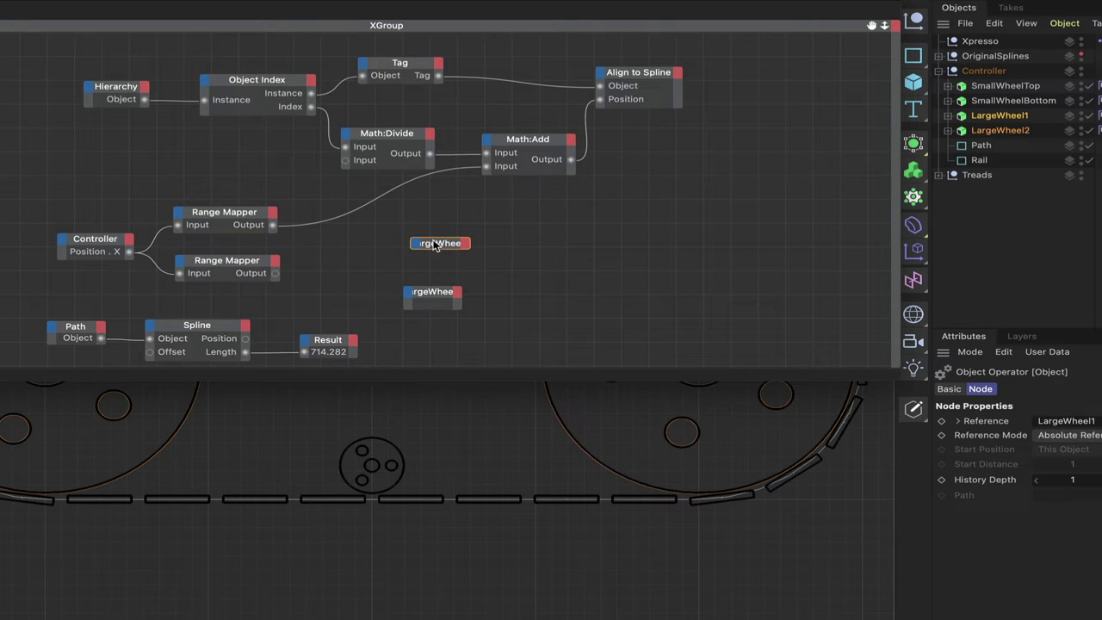
left_click(436, 253)
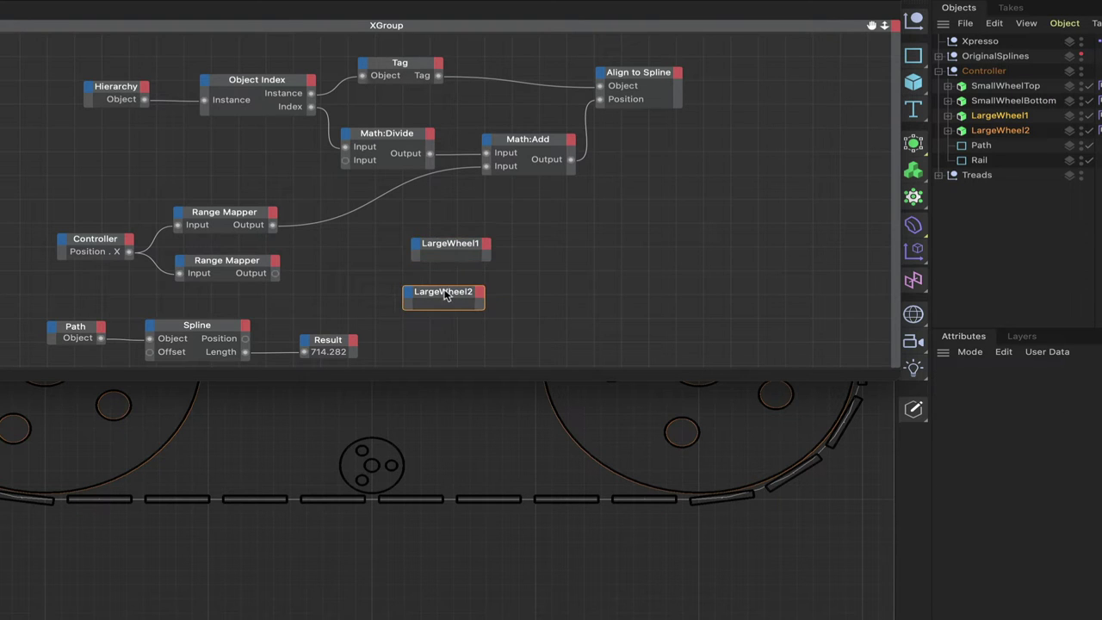
left_click_drag(438, 296, 456, 295)
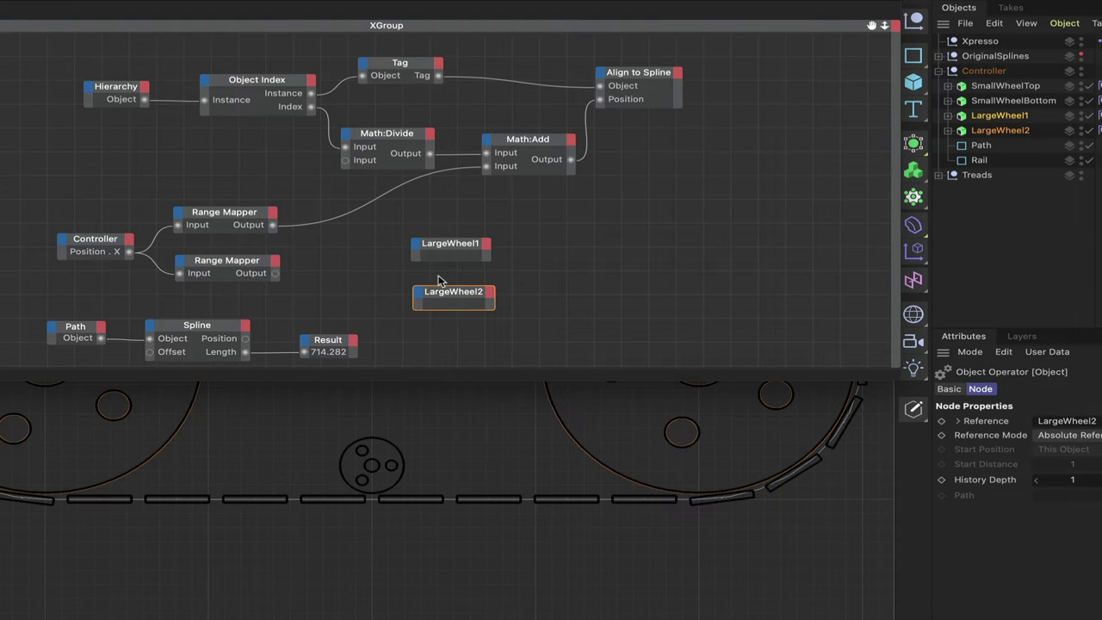
Step: Add a Rotation . B input to both LargeWheel nodes and connect the second Range Mapper's Output to each
left_click(415, 248)
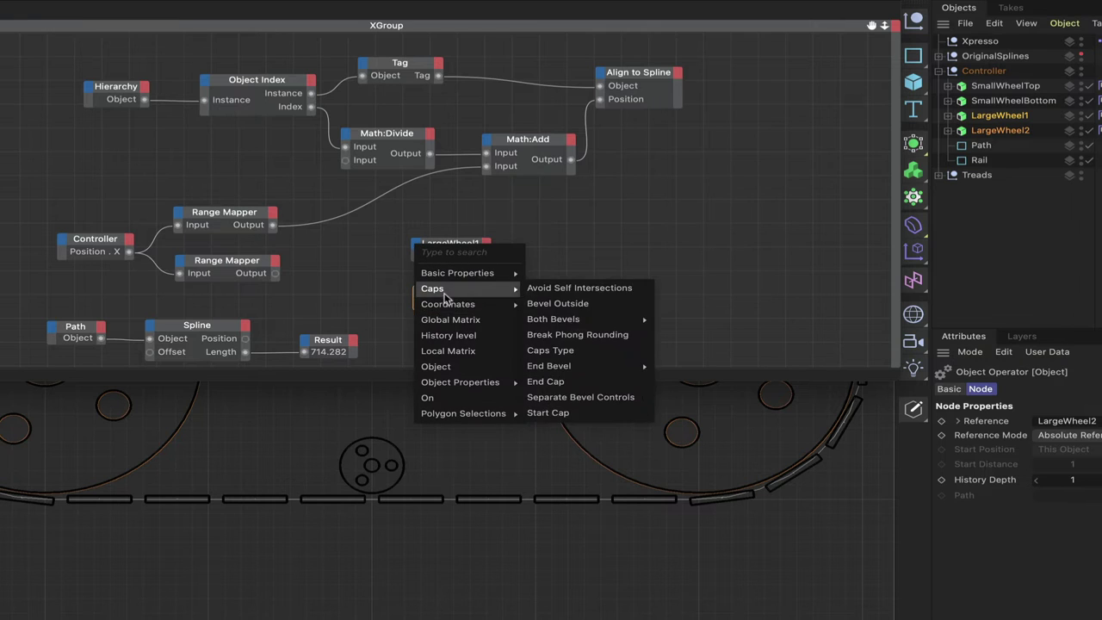
mouse_move(452, 305)
mouse_move(551, 381)
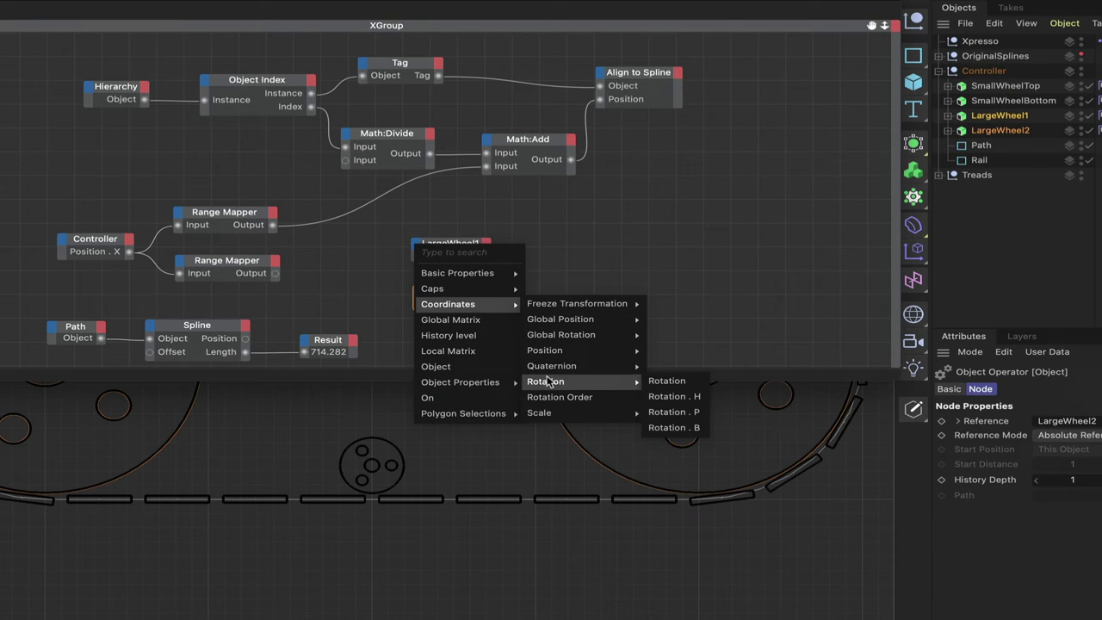
left_click(664, 427)
left_click(416, 294)
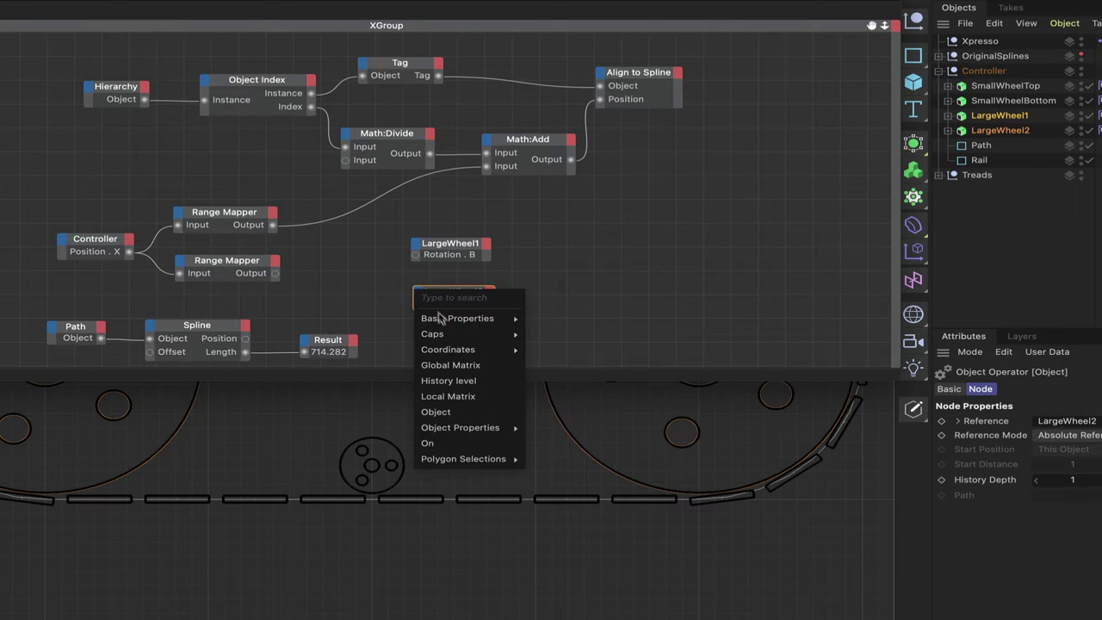
mouse_move(450, 349)
mouse_move(562, 430)
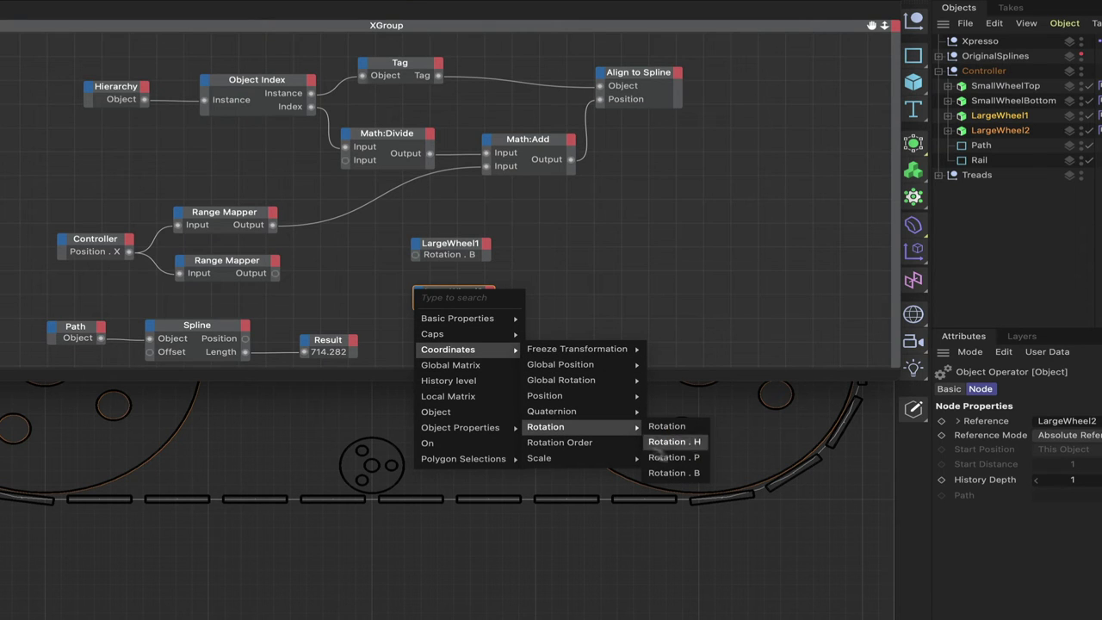
left_click(671, 473)
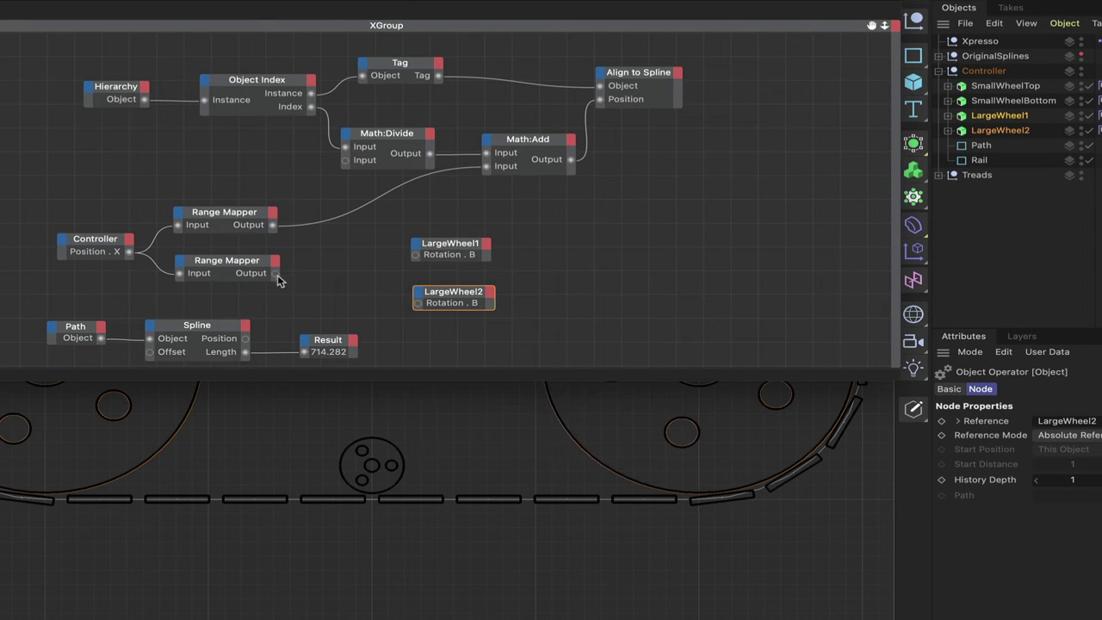
left_click_drag(275, 274, 416, 254)
left_click_drag(276, 274, 419, 304)
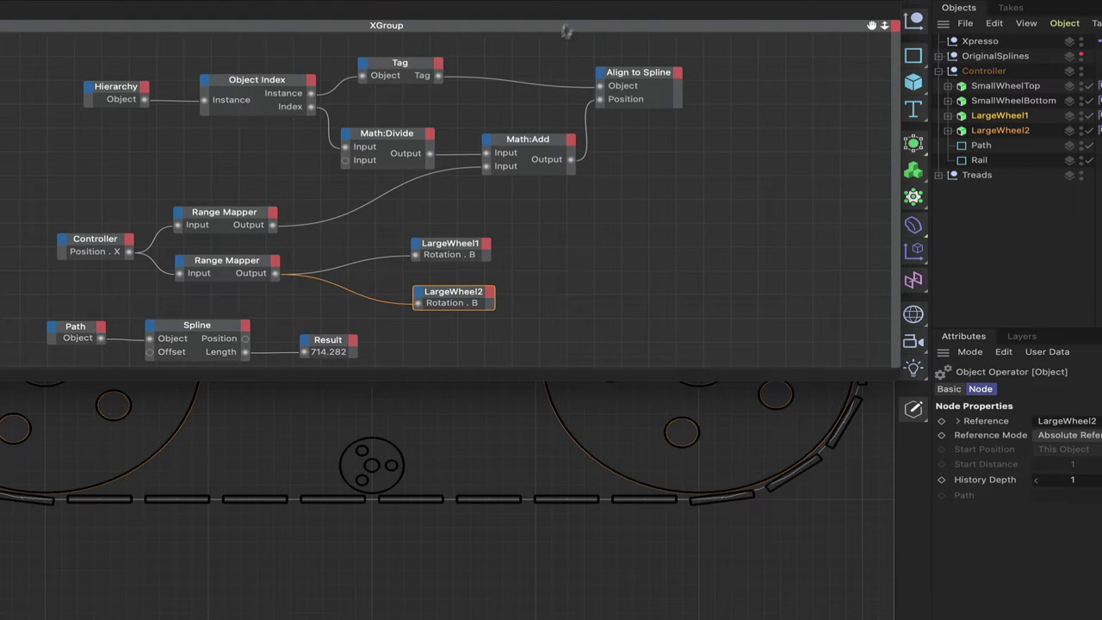
Step: Clear the viewport and move the Controller about 6.2 cm along X to test the large wheels' rotation
left_click_drag(580, 1, 476, 587)
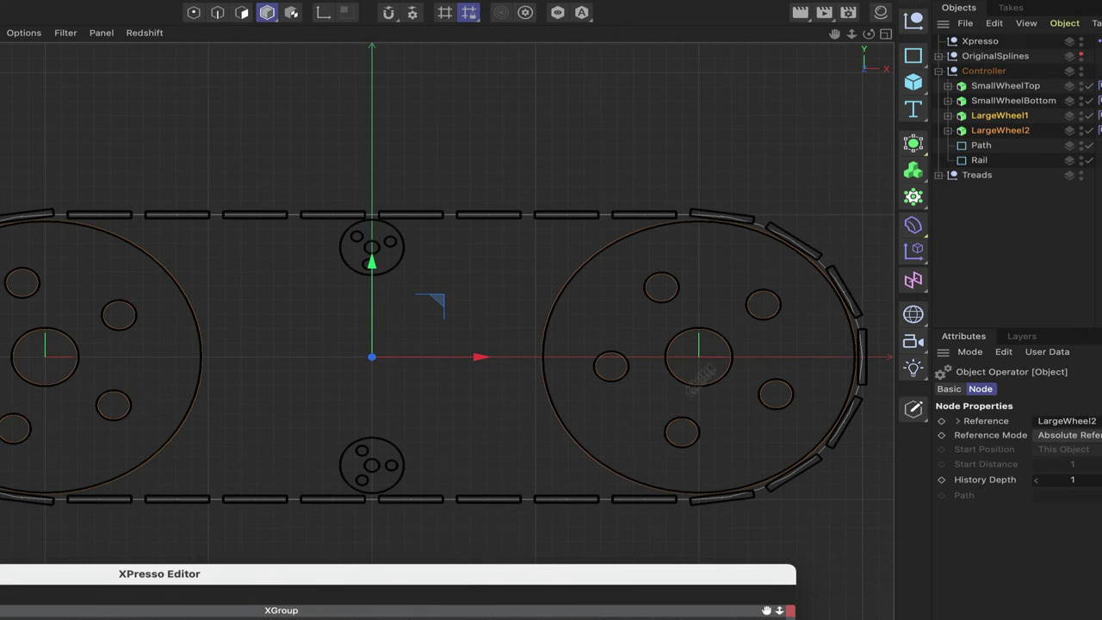
left_click(984, 71)
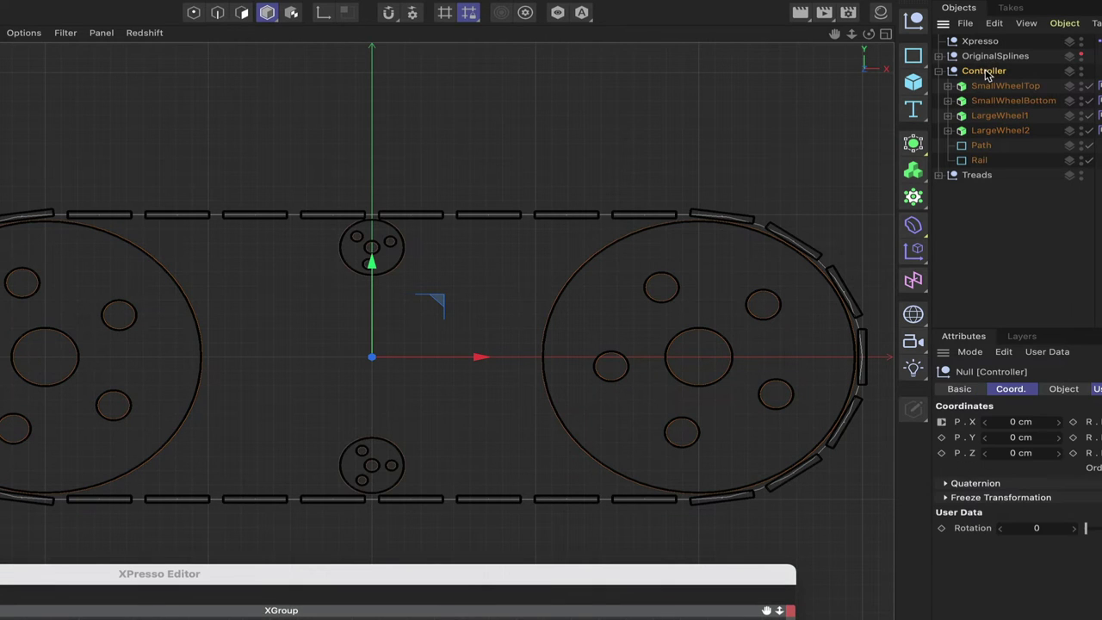
left_click_drag(476, 357, 498, 359)
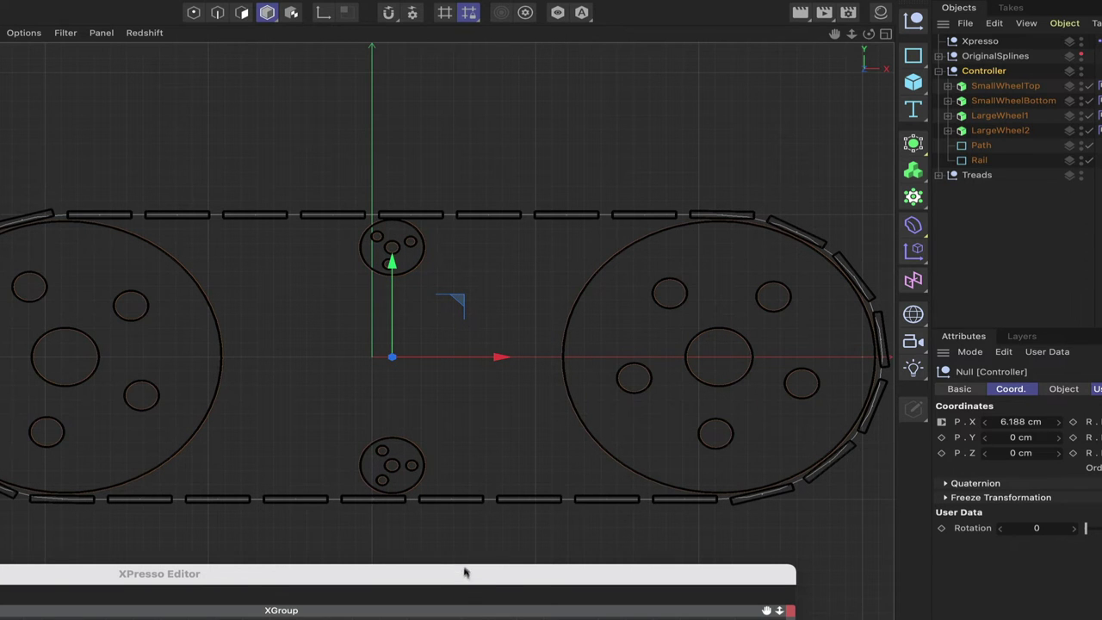
Step: Set the second Range Mapper's Output Range to Degree and its Output Upper to 852.48°
left_click_drag(460, 587, 557, 131)
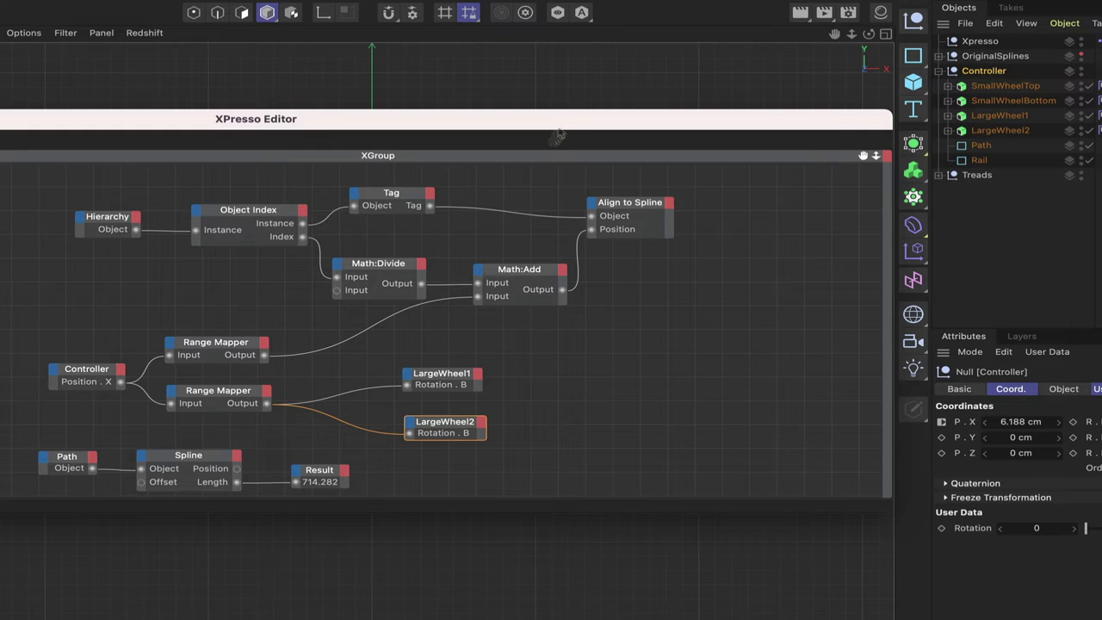
left_click(254, 398)
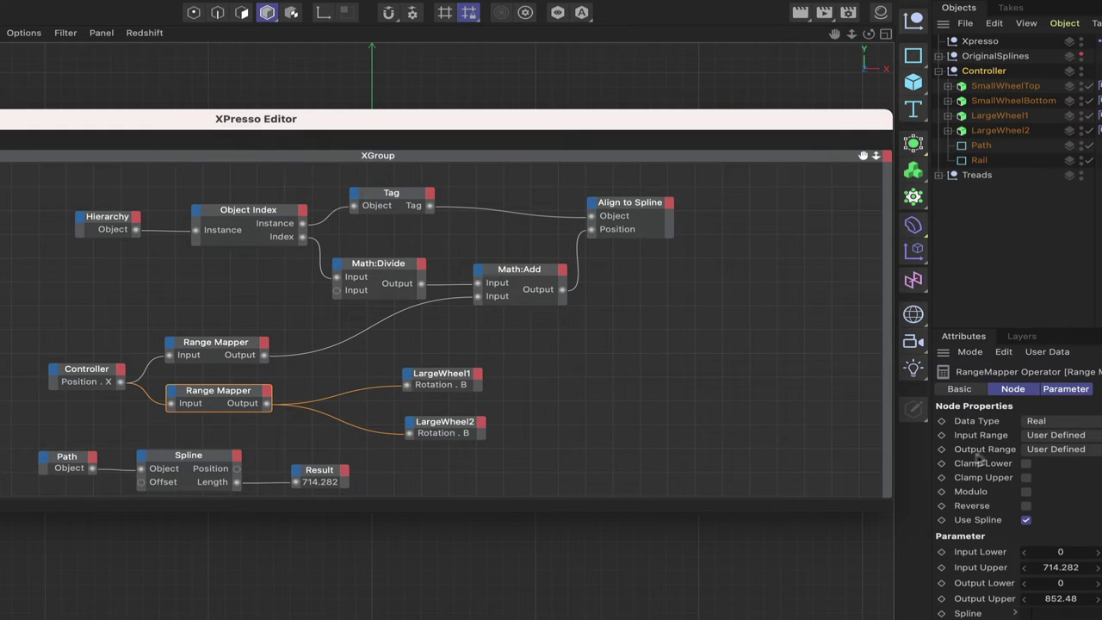
left_click(1048, 456)
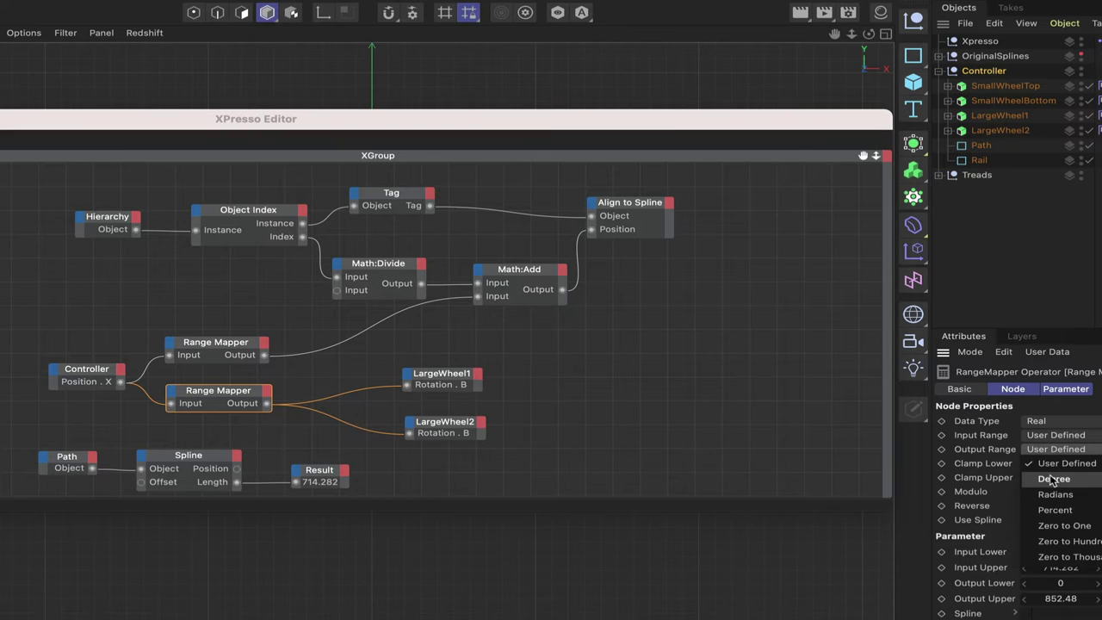
left_click(1050, 481)
left_click(1060, 599)
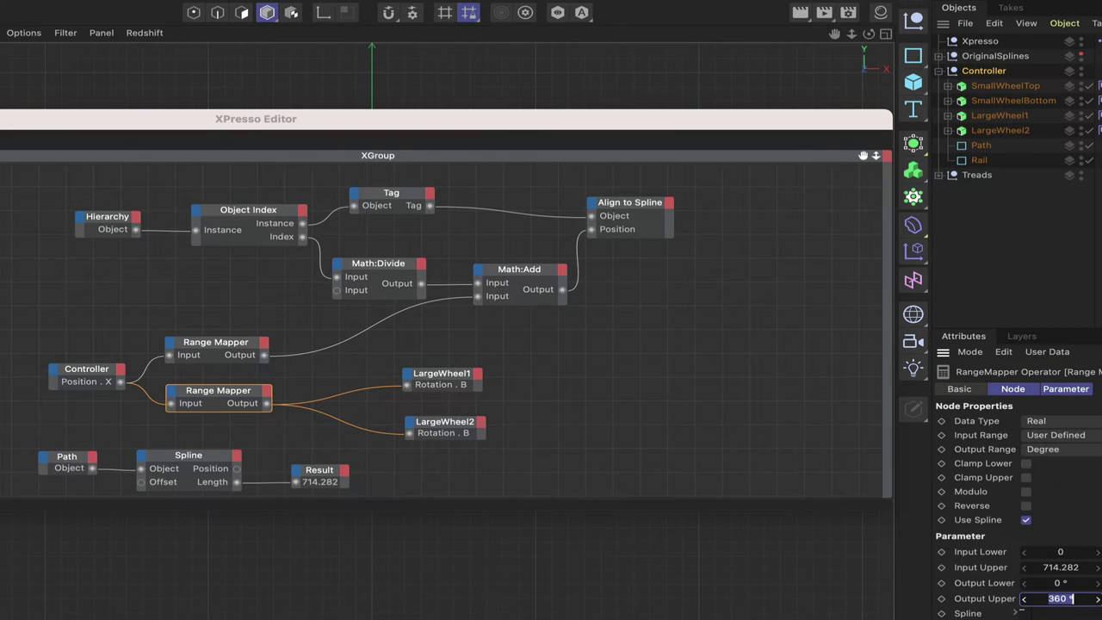
type("852.48")
key("Return")
Step: Test the wheels by moving the Controller slightly back along X, and set the second Range Mapper's Output Upper to -852.48°
left_click_drag(830, 120, 693, 465)
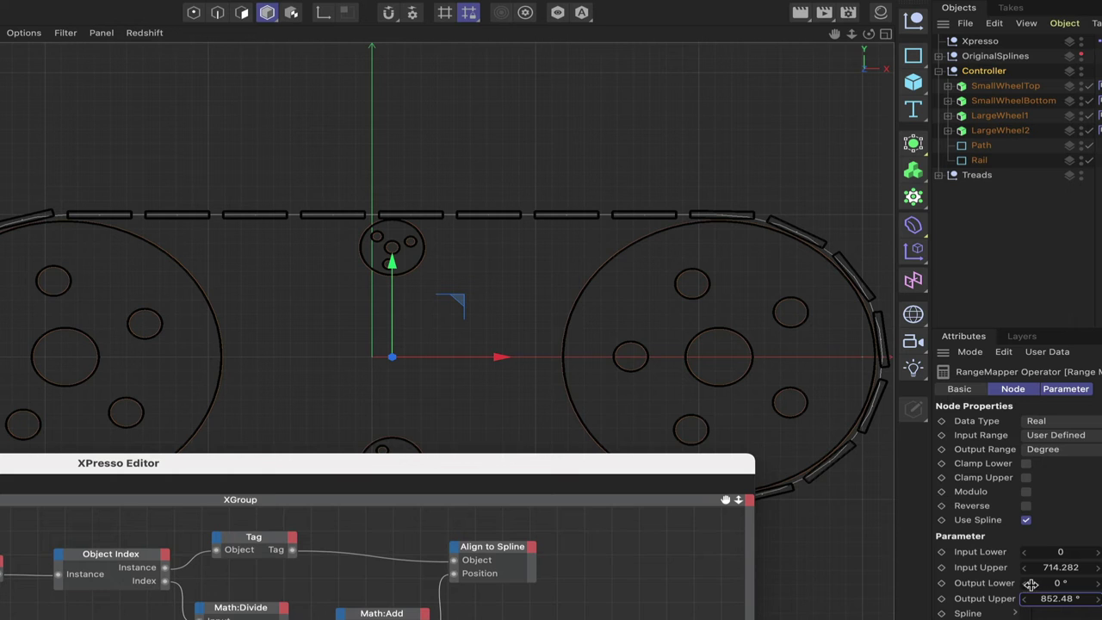
mouse_move(491, 359)
left_mouse_down()
mouse_move(509, 359)
mouse_move(485, 362)
left_mouse_up()
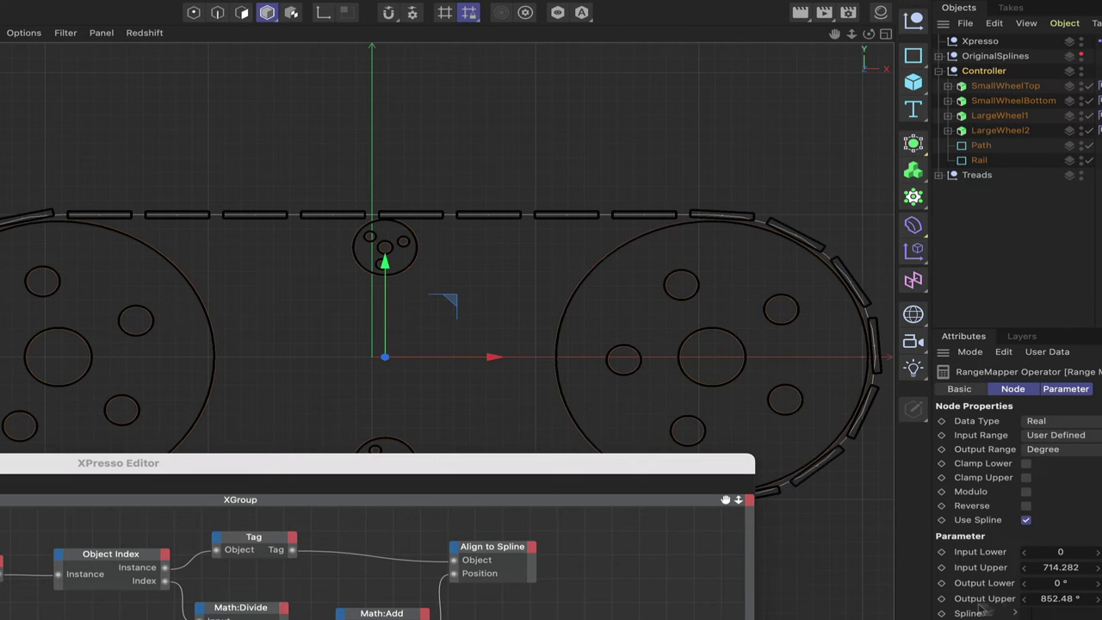
left_click(1052, 600)
key("Return")
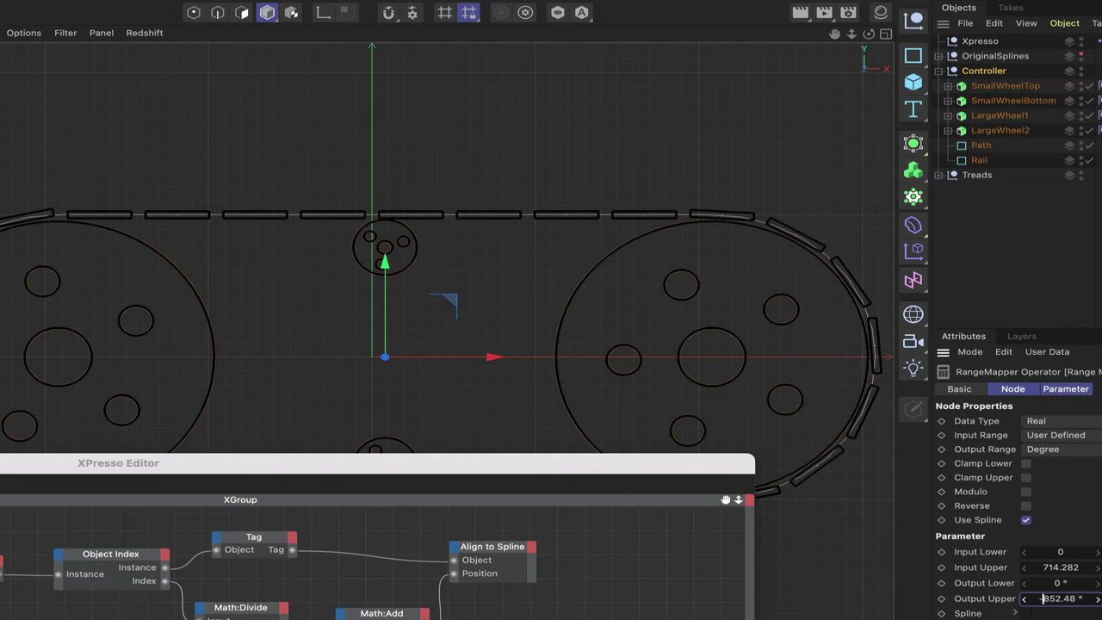
type("-")
Step: Move the Controller to about -1.6 cm along X to check the wheel direction, and inspect the whole track in the perspective view
left_click_drag(493, 357, 443, 418)
key("F1")
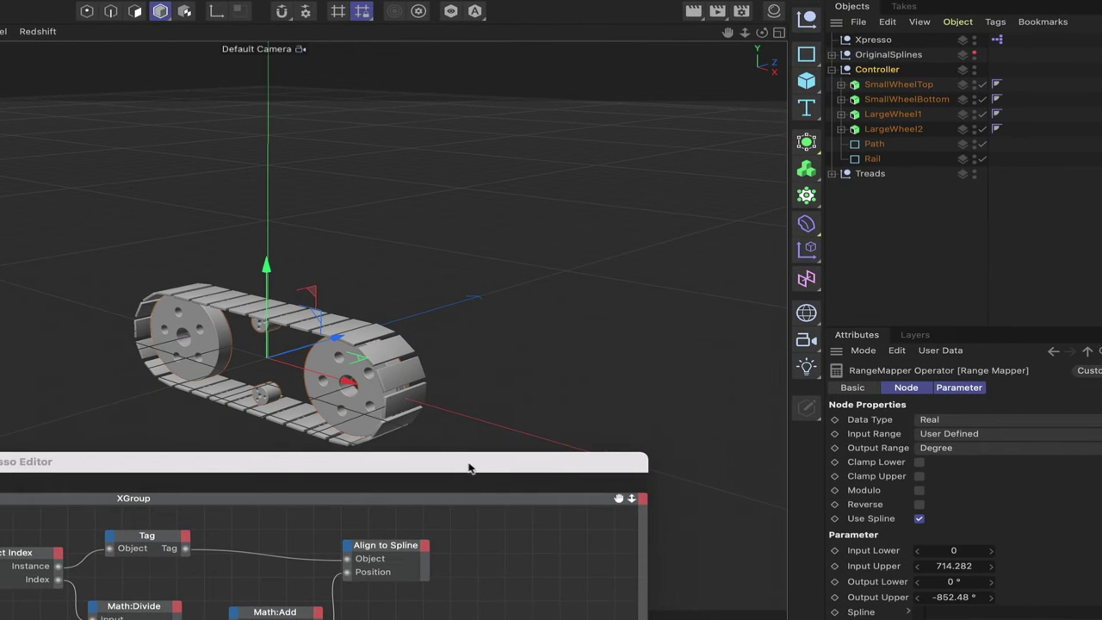
left_click_drag(469, 468, 398, 529)
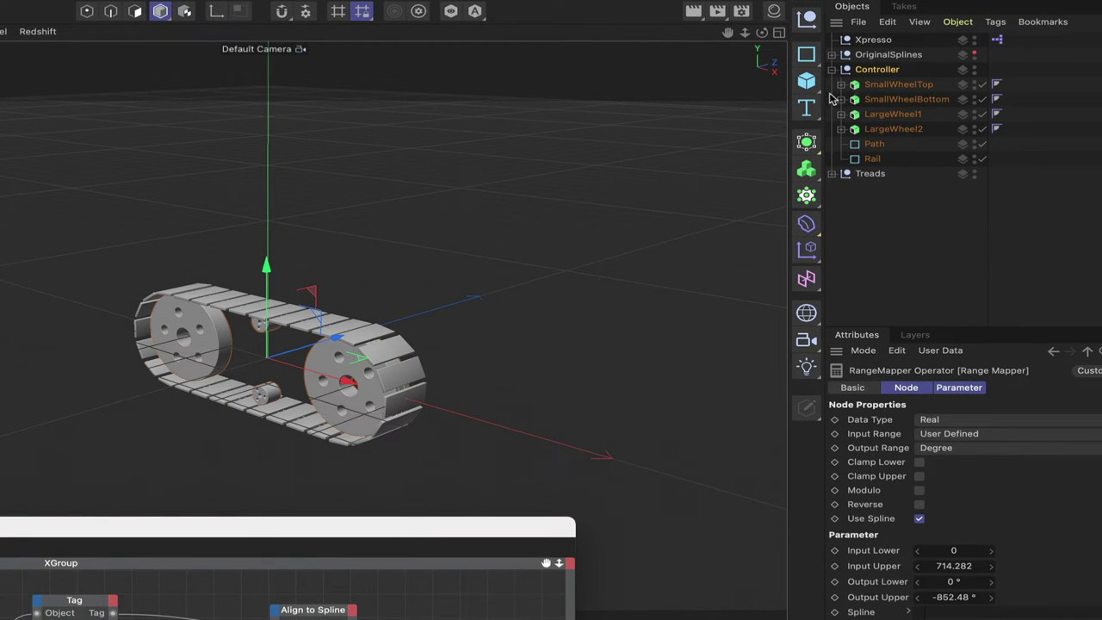
Step: Set the Controller's R . H to 180° and select the four wheels, Path and Rail beneath it
left_click(887, 71)
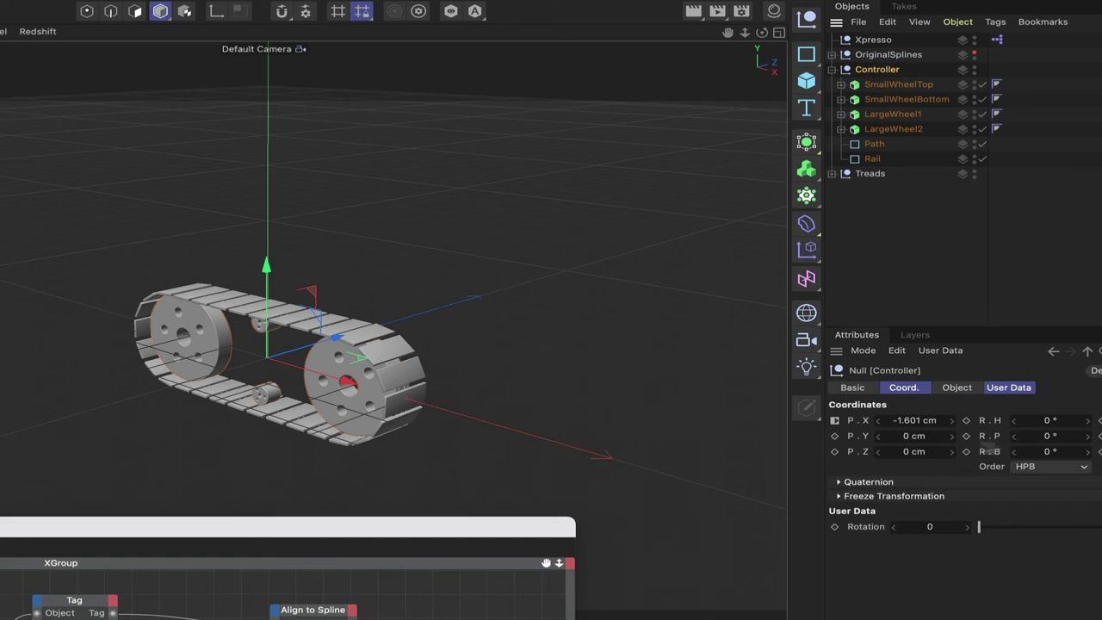
left_click(1044, 421)
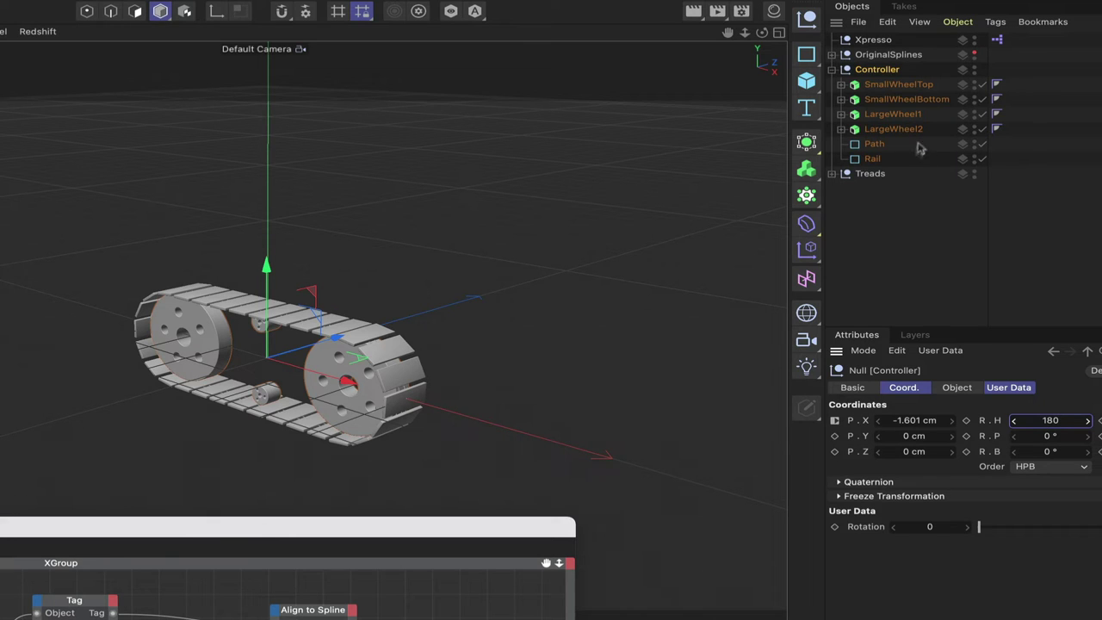
left_click_drag(948, 83, 856, 166)
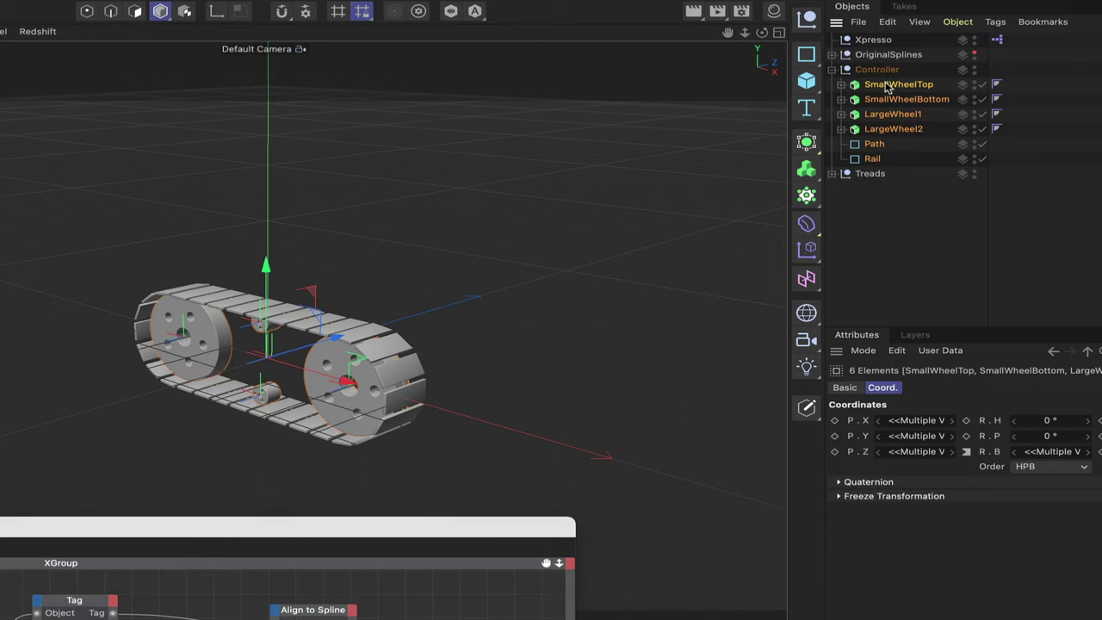
Step: Move the four wheels, Path and Rail out of the Controller null and nest them back under it
left_click_drag(887, 86, 835, 173)
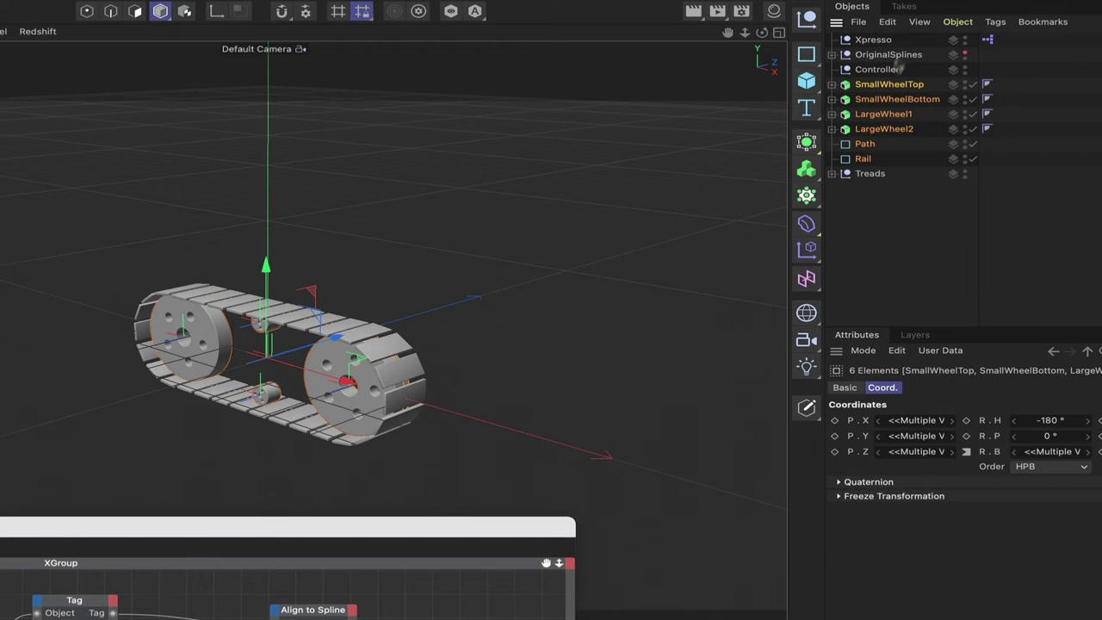
left_click(882, 70)
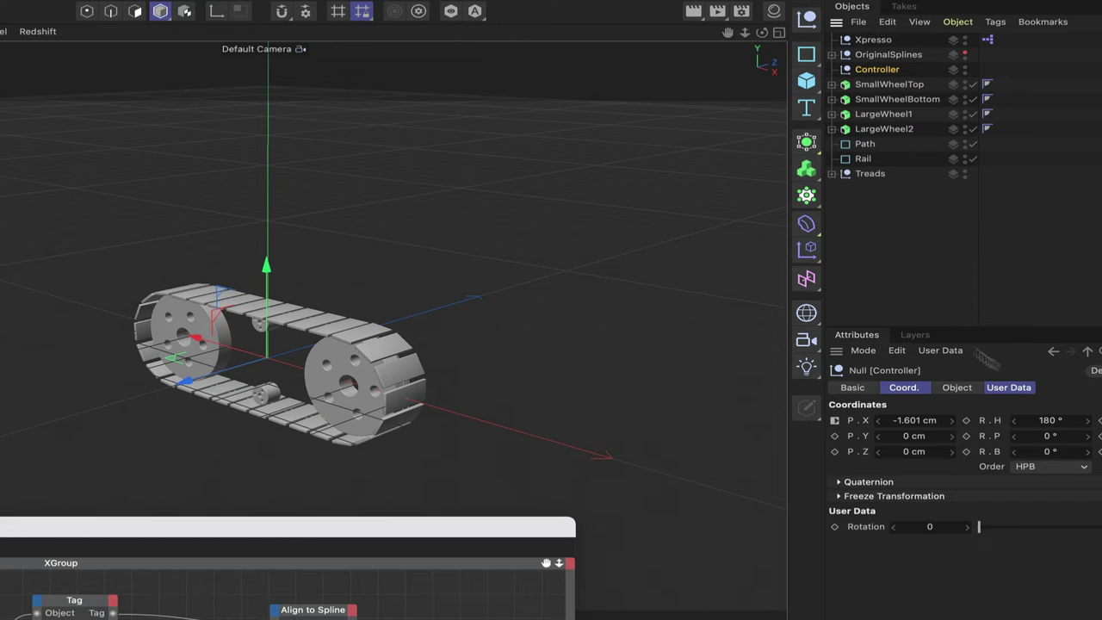
left_click_drag(886, 163, 880, 72)
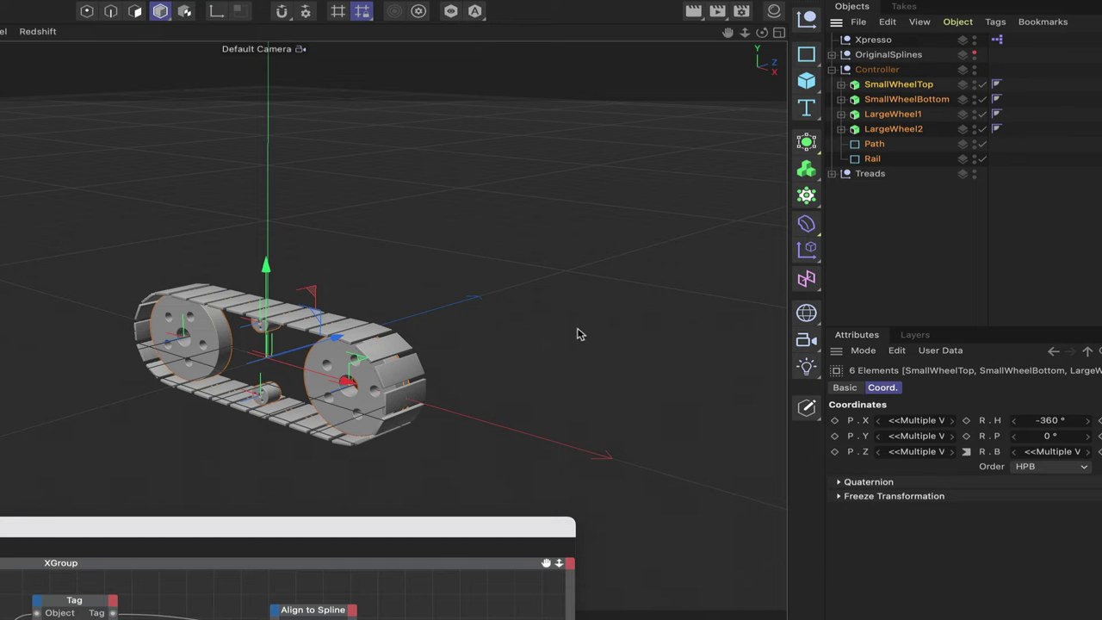
Step: Undo a trial move of the Controller's children and move the Controller null itself along X to about 12 cm
left_click_drag(362, 378, 328, 377)
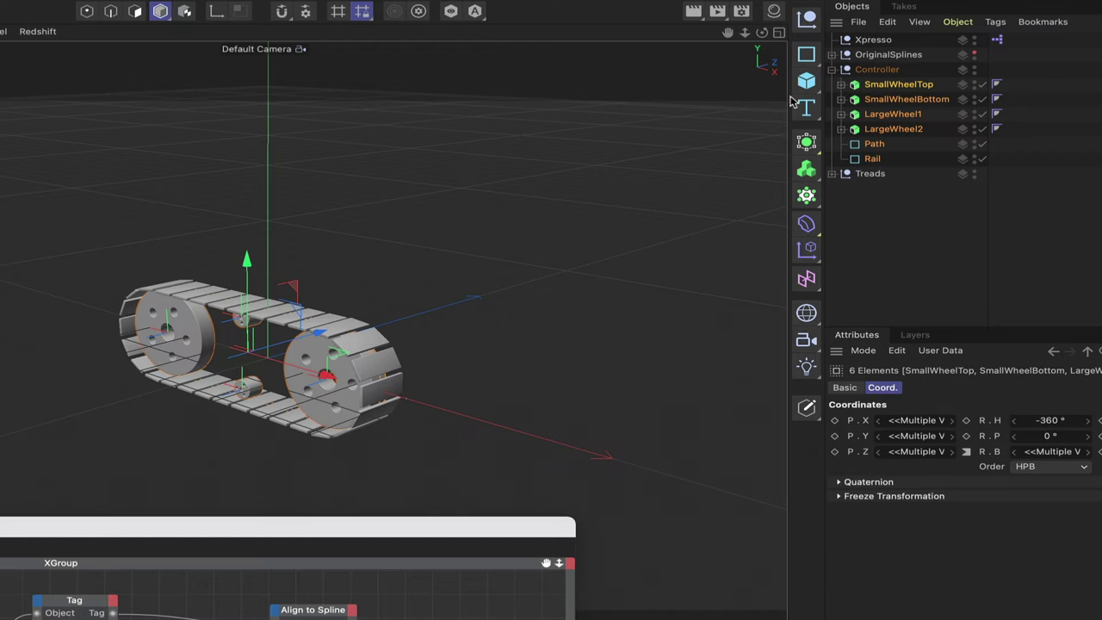
key("ctrl+z")
left_click(869, 70)
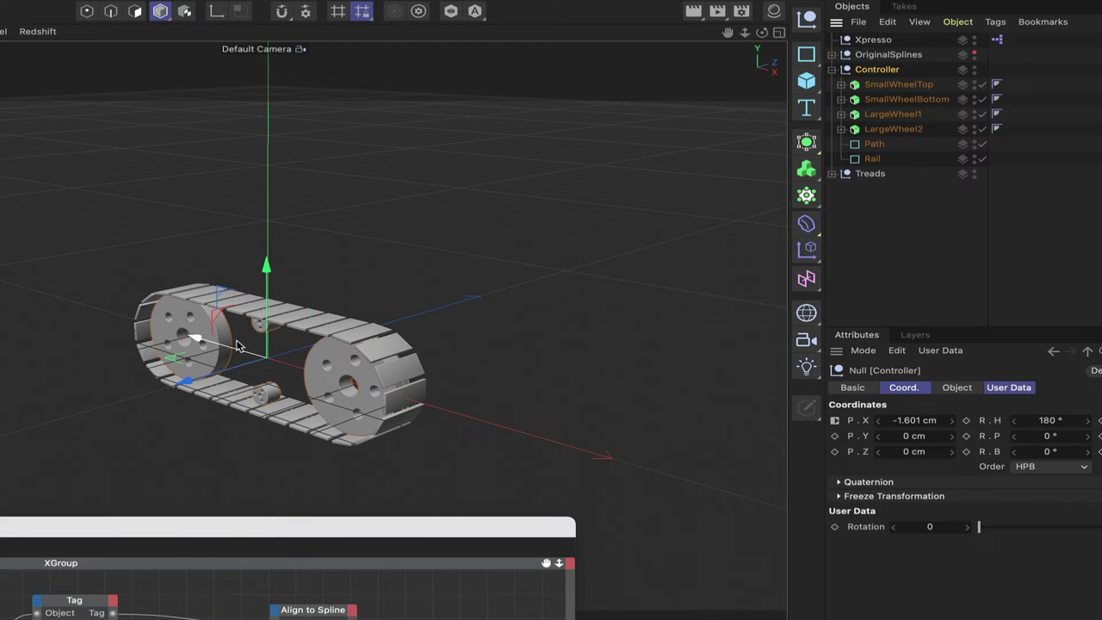
mouse_move(215, 347)
left_mouse_down()
mouse_move(177, 344)
mouse_move(300, 370)
mouse_move(177, 366)
mouse_move(302, 377)
mouse_move(181, 368)
mouse_move(297, 383)
mouse_move(206, 369)
mouse_move(258, 379)
mouse_move(216, 372)
mouse_move(206, 342)
left_mouse_up()
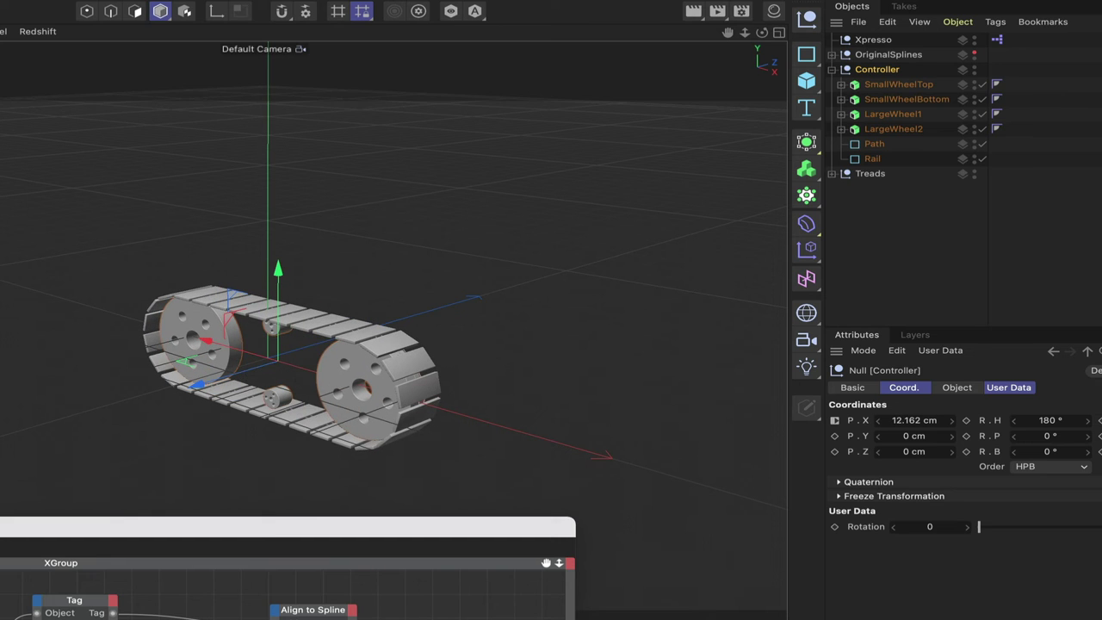
Step: Bring the XPresso Editor back into view and inspect the Teeth settings of SmallWheelTop's Cogwheel.1 spline
left_click_drag(291, 539, 488, 277)
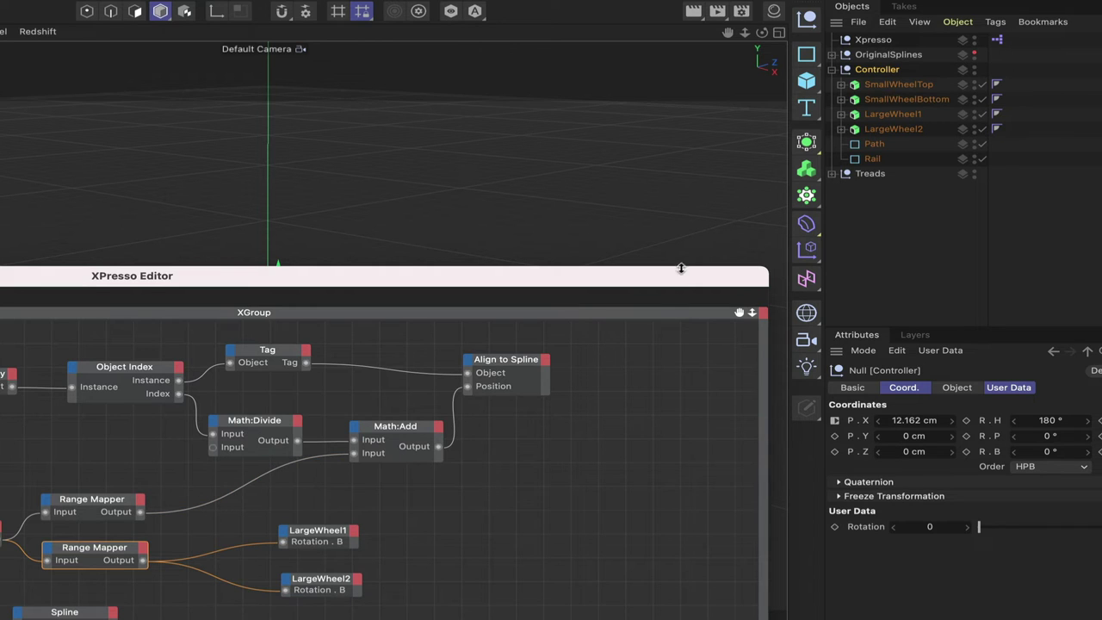
left_click_drag(680, 274, 649, 404)
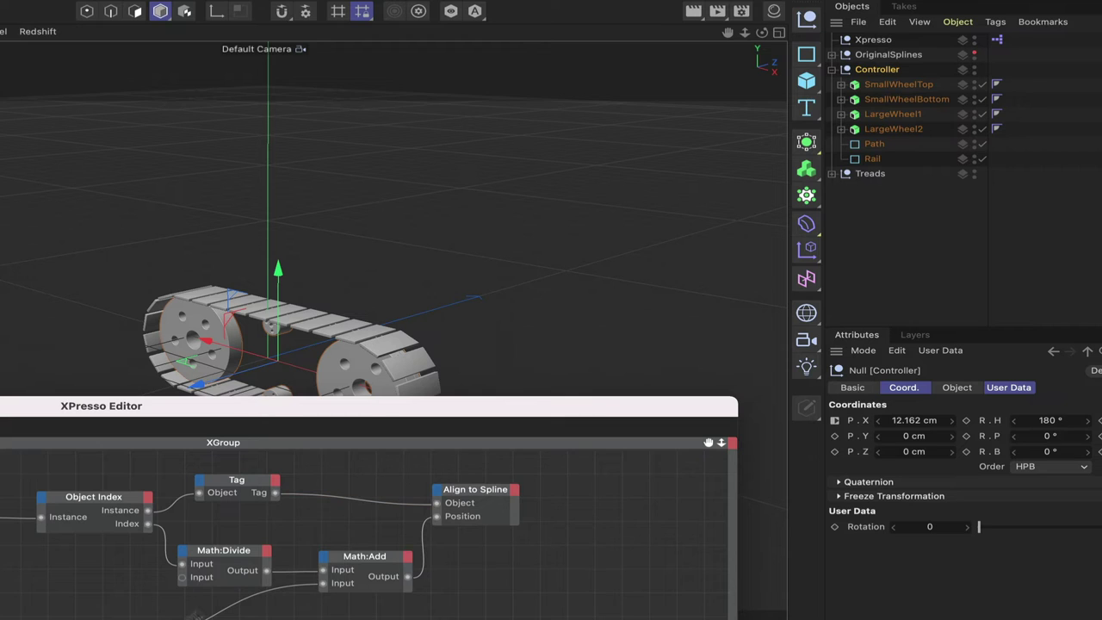
left_click_drag(426, 410, 499, 249)
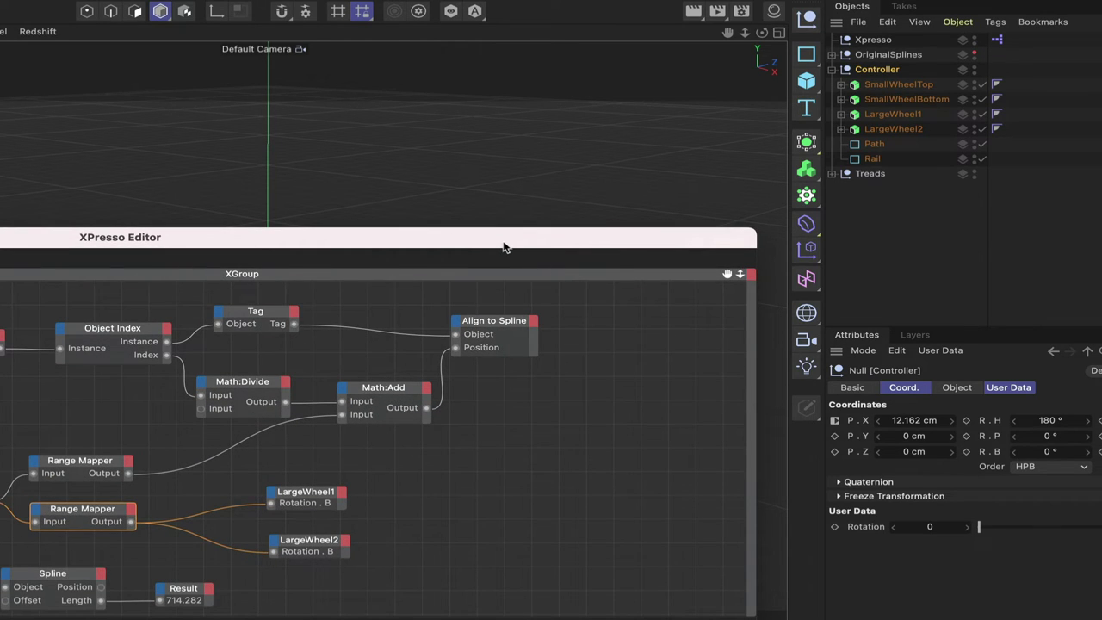
left_click(841, 85)
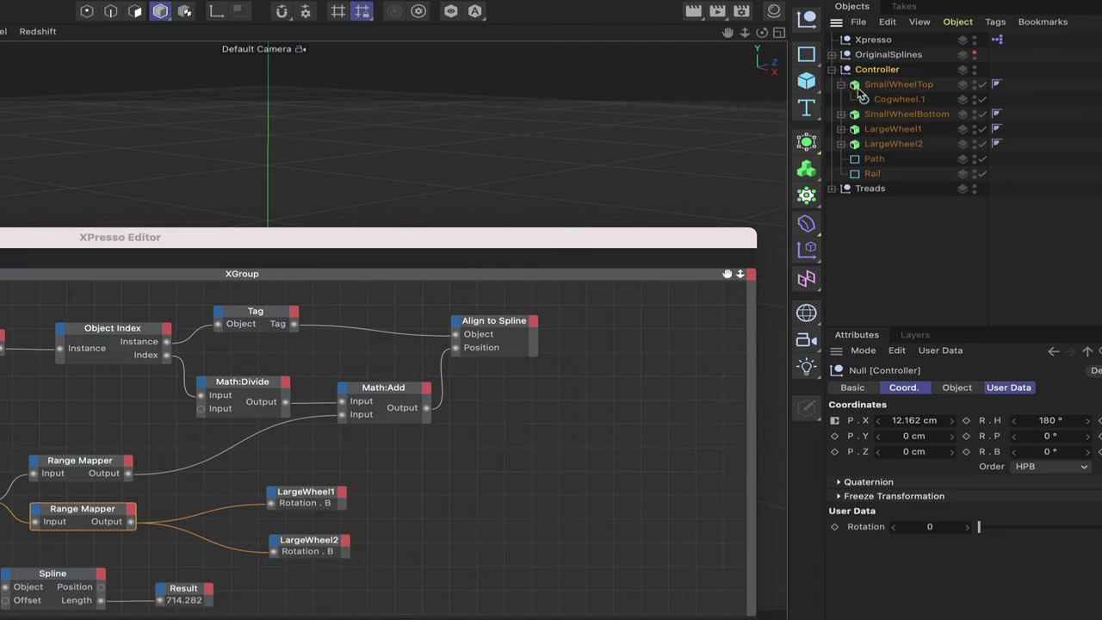
left_click(891, 99)
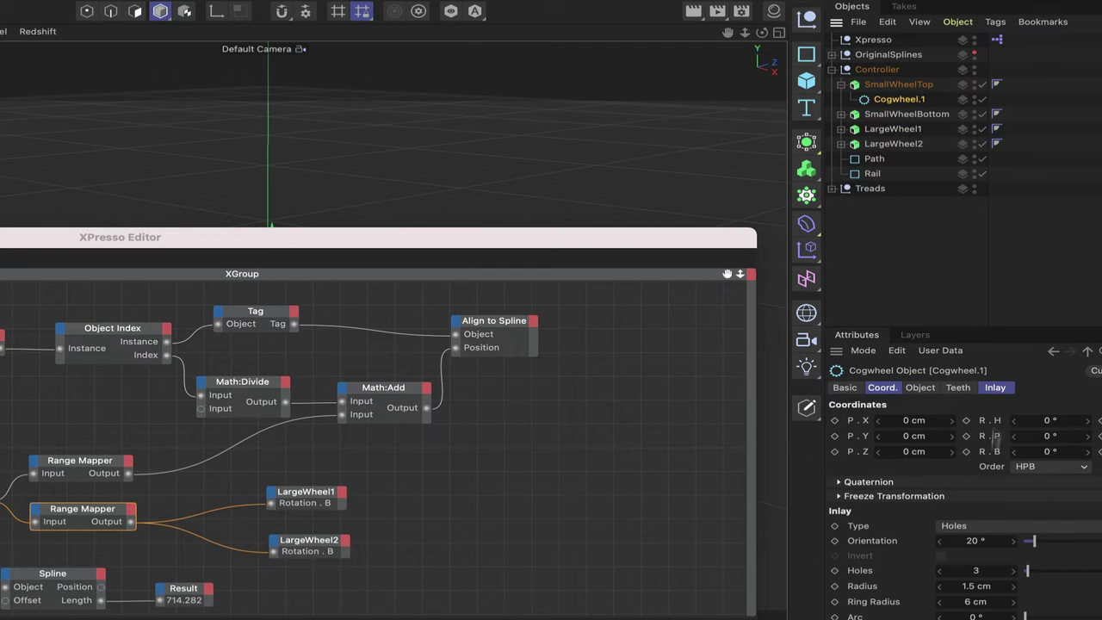
left_click(958, 388)
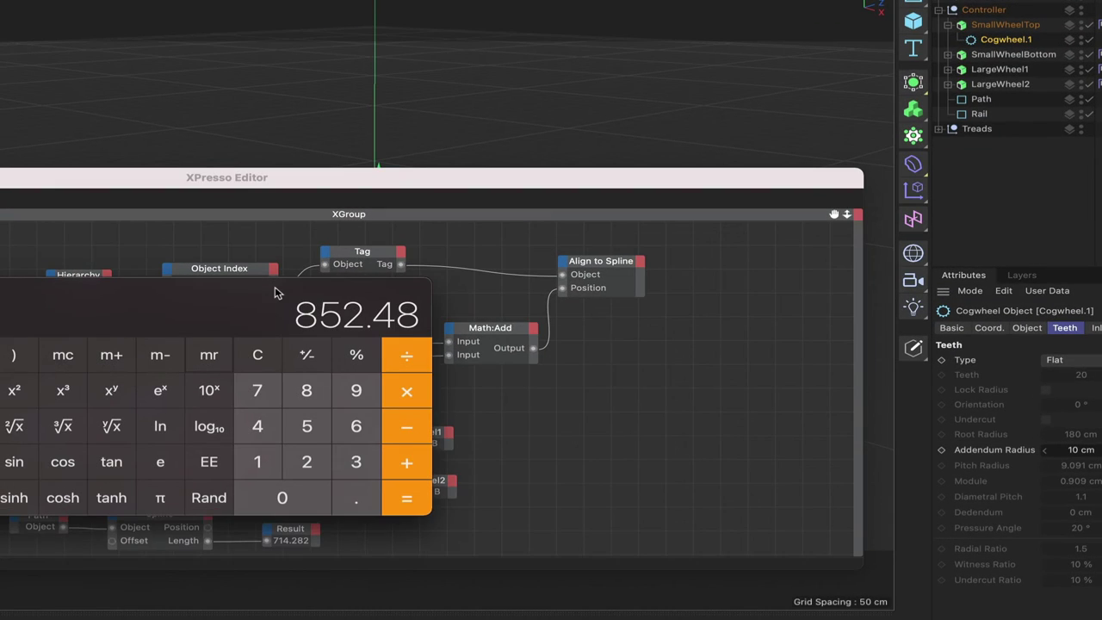
Step: In Calculator, multiply 20 by π for the small wheel's circumference and add the result to memory
left_click(256, 356)
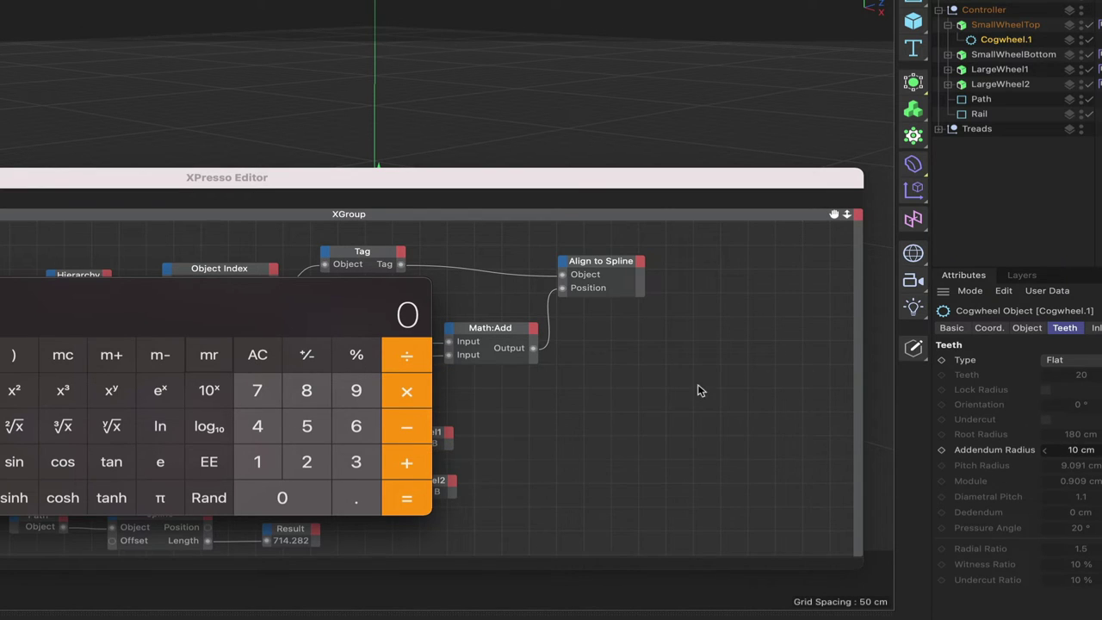
left_click(310, 465)
left_click(311, 495)
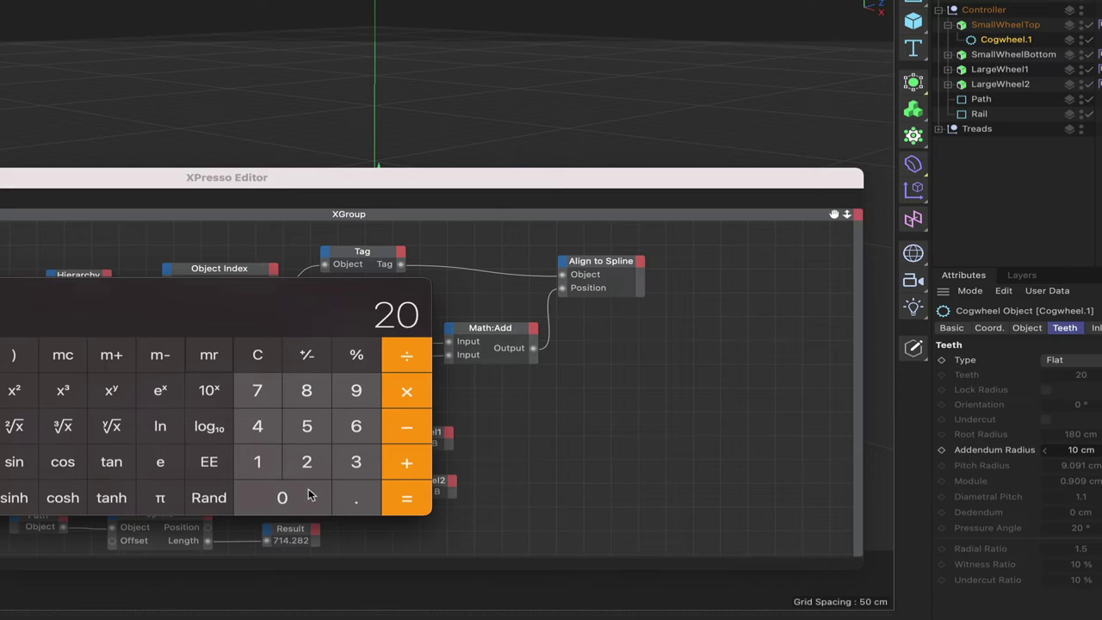
left_click(405, 393)
left_click(161, 498)
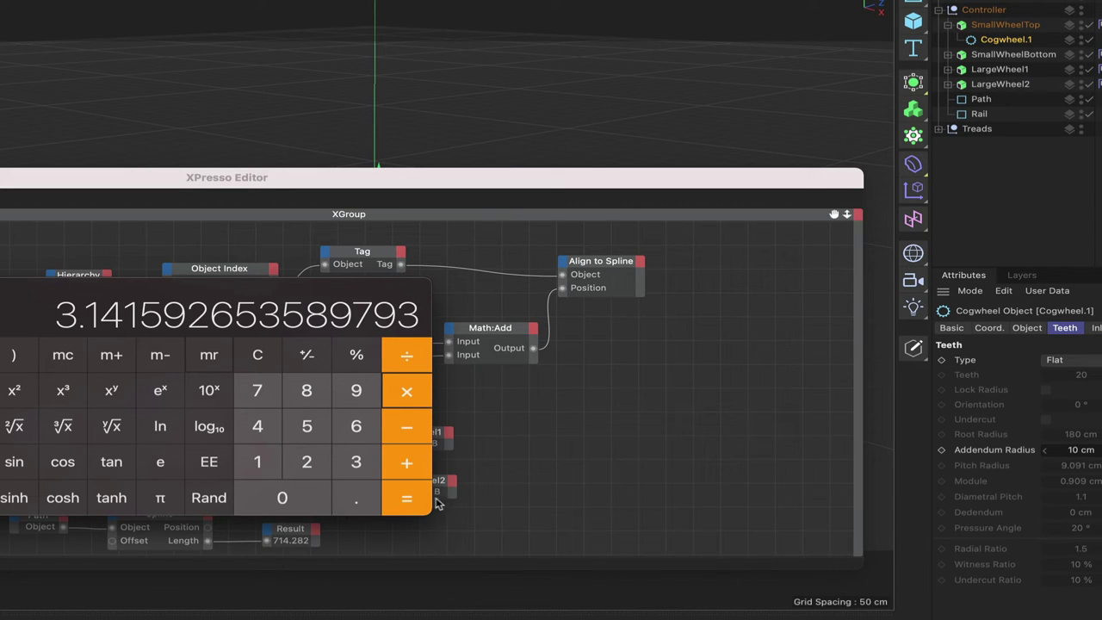
left_click(406, 497)
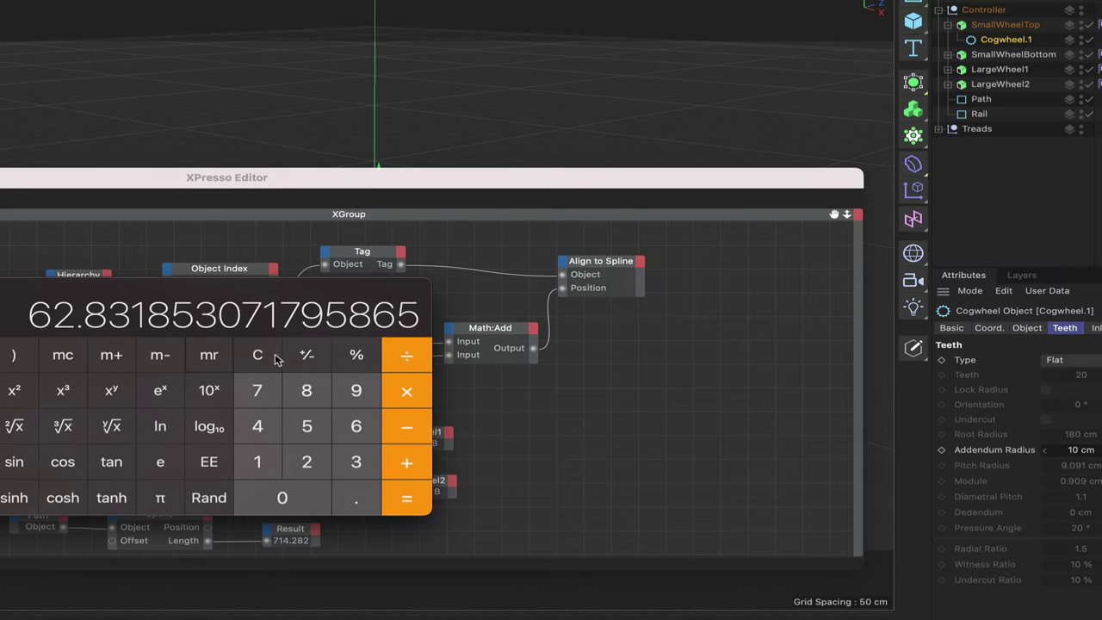
left_click(112, 362)
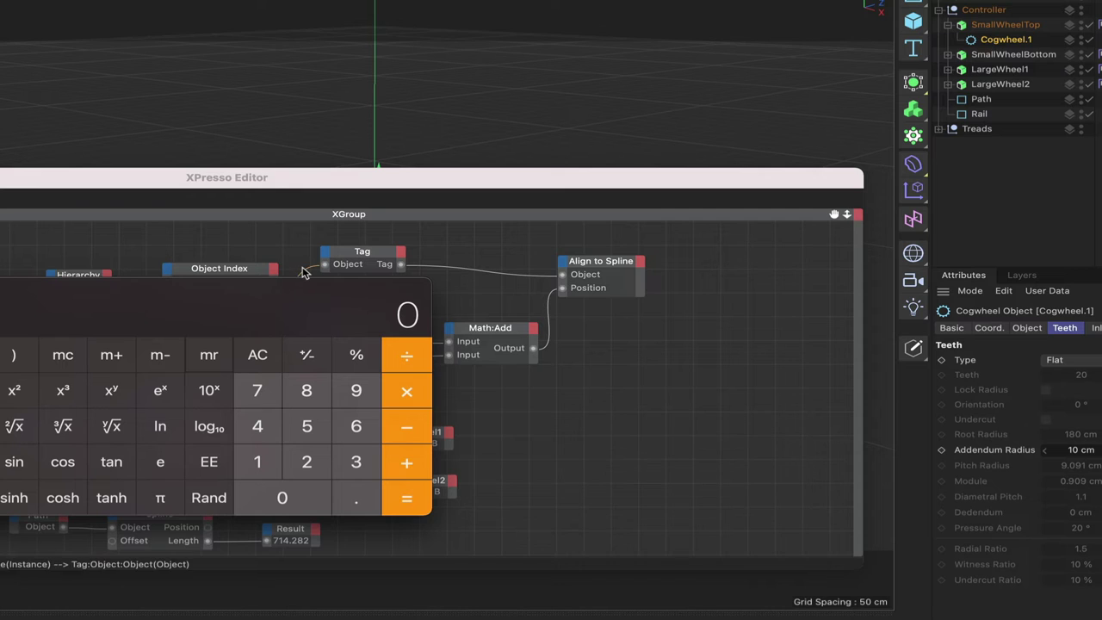
Step: Try to divide the path length 714.282 by the value stored in memory, and clear the calculation
left_click_drag(303, 285, 317, 127)
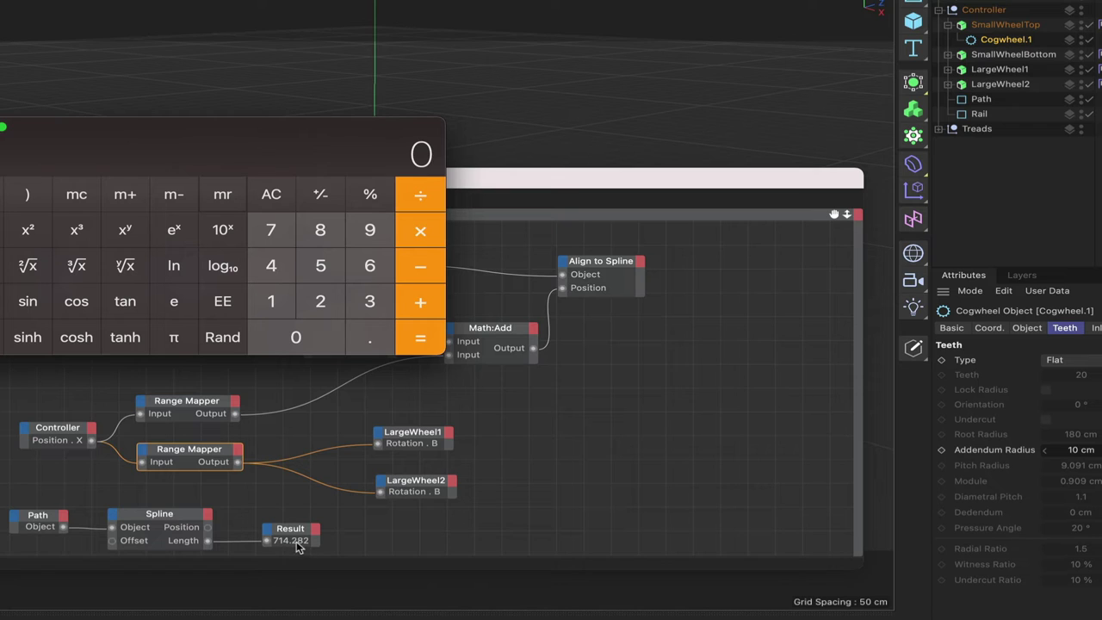
left_click(272, 229)
left_click(274, 301)
left_click(272, 266)
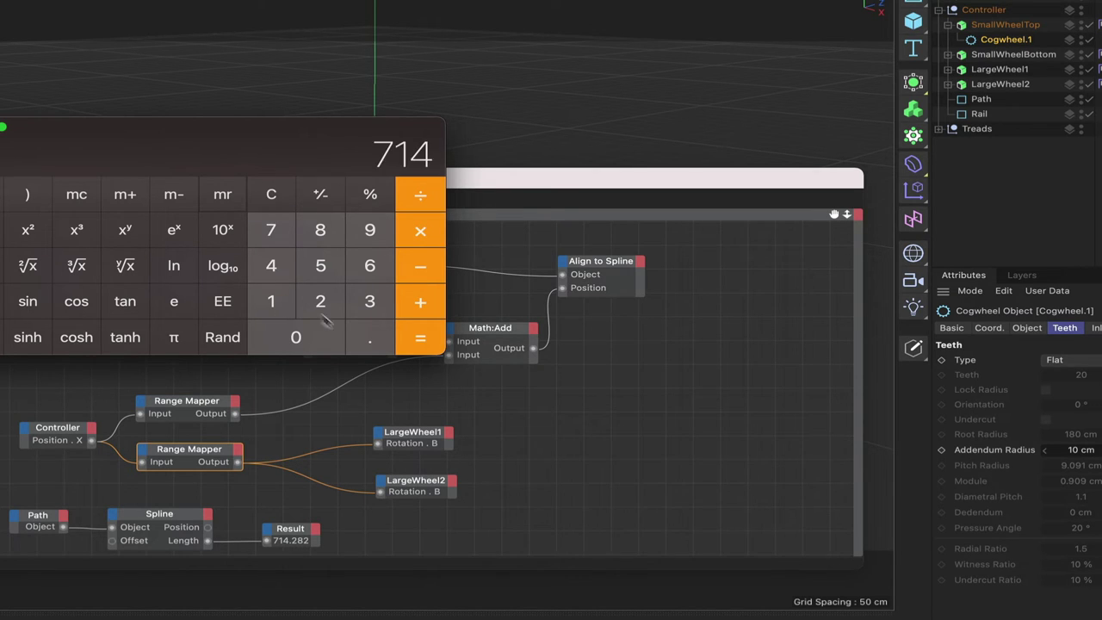
left_click(365, 336)
left_click(320, 305)
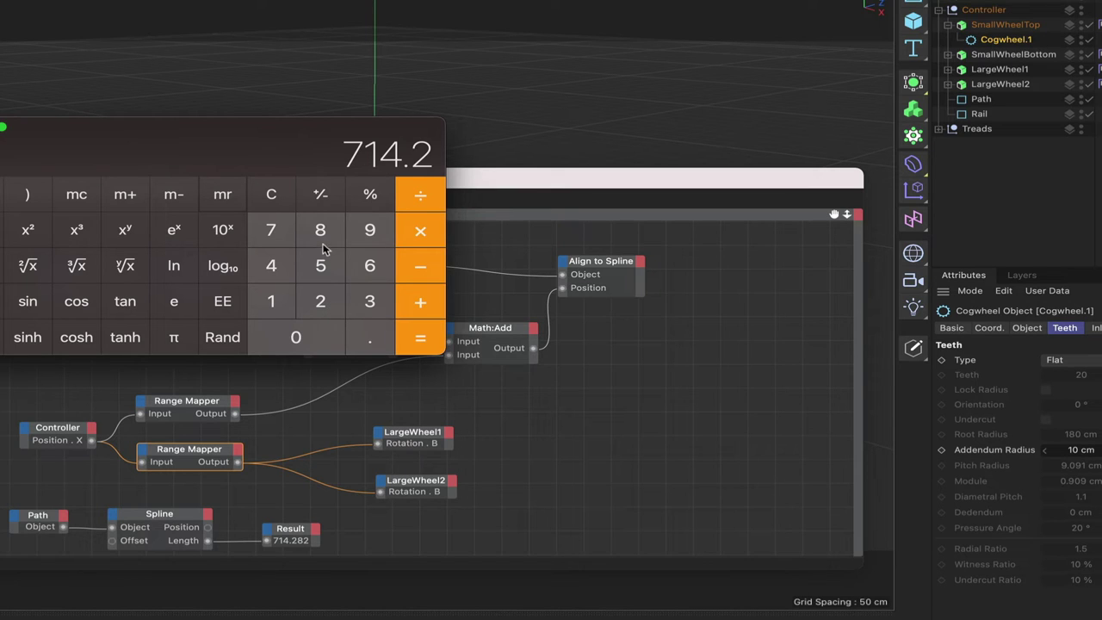
left_click(325, 234)
left_click(322, 300)
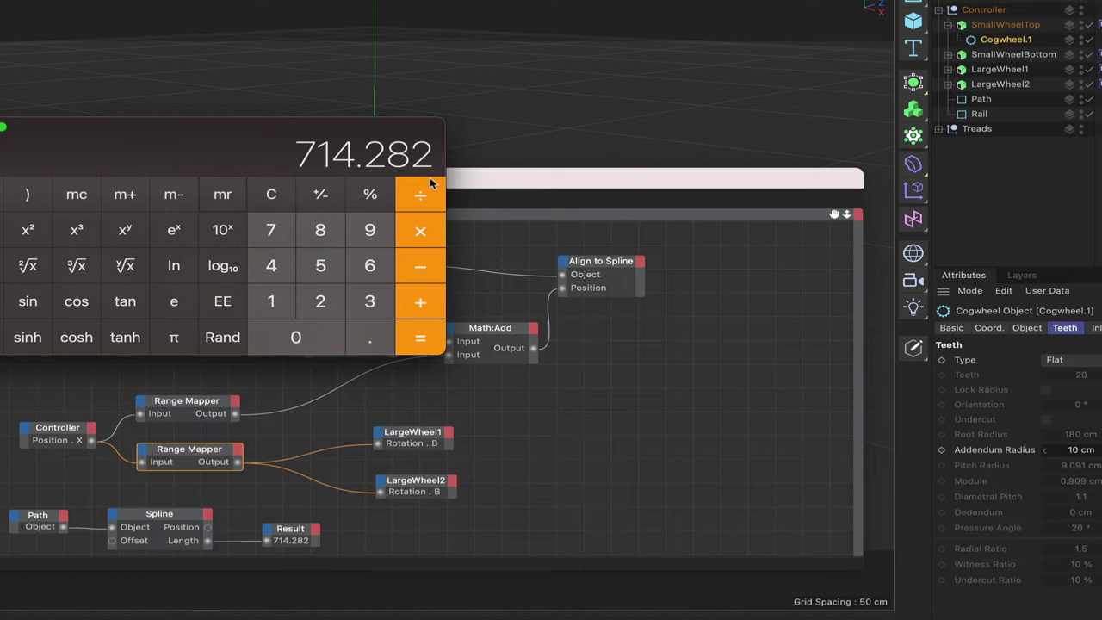
left_click(225, 197)
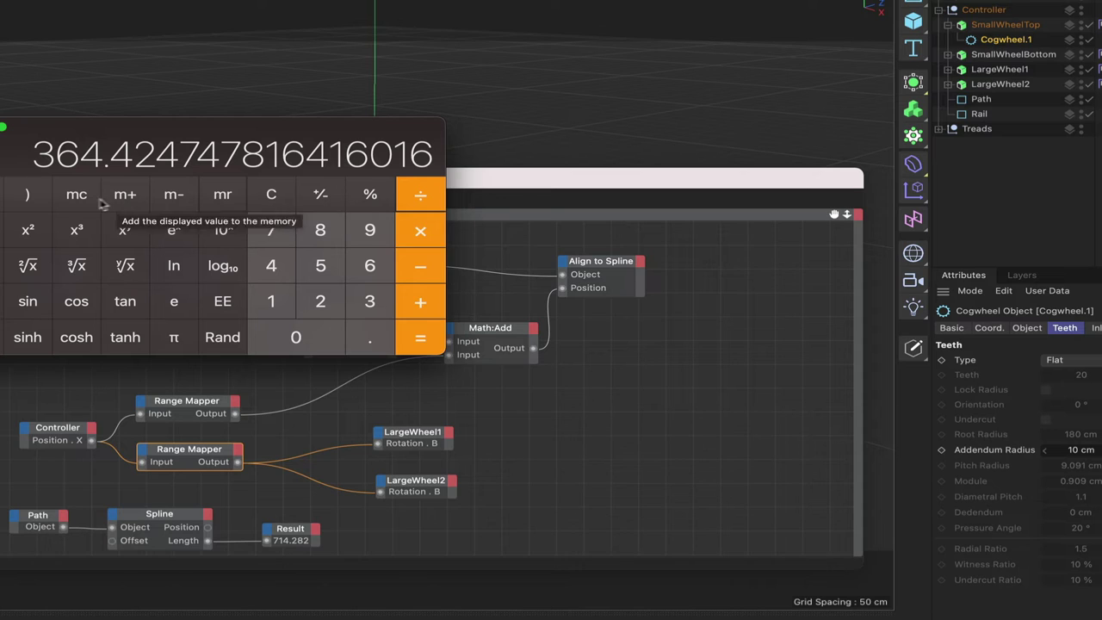
left_click(275, 196)
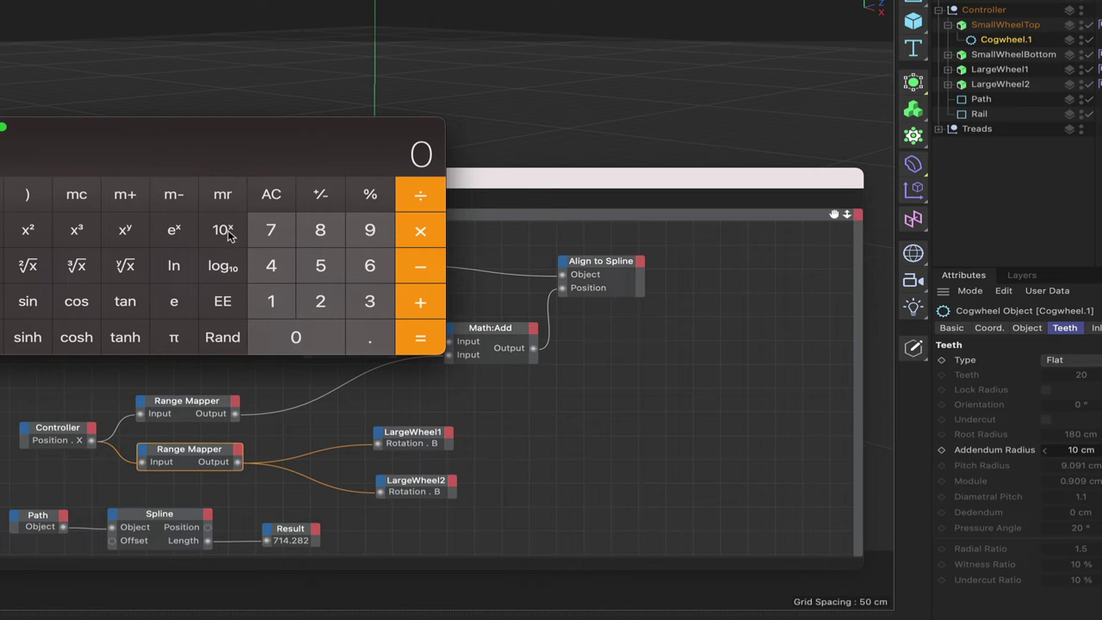
Step: Calculate the small wheel's circumference as 10 × 2 × π and store it in memory
left_click(281, 298)
left_click(295, 337)
left_click(420, 231)
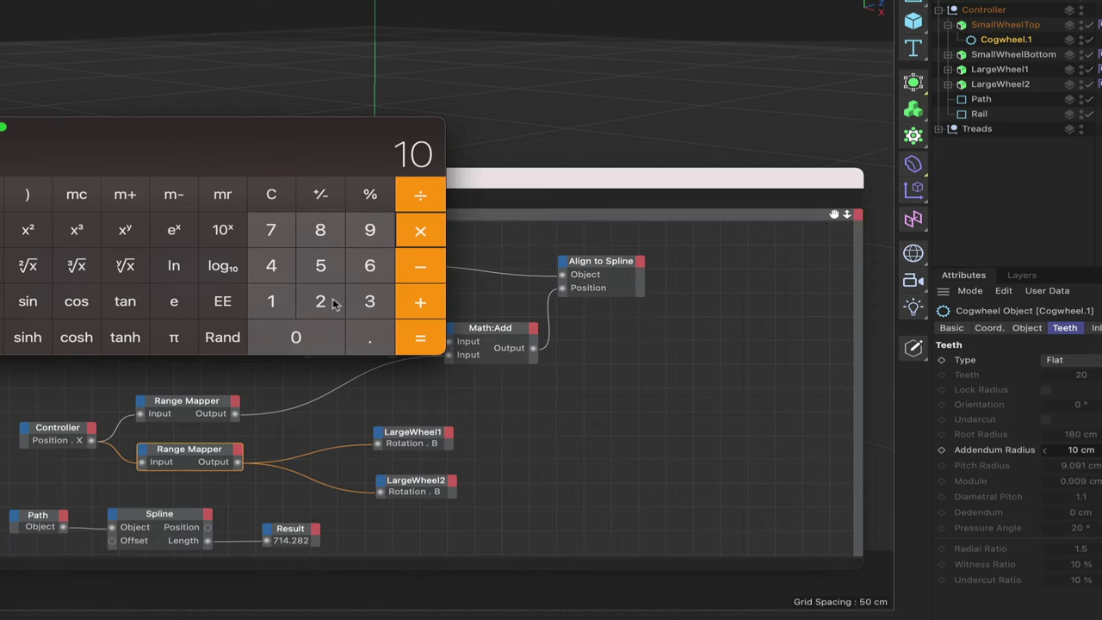
left_click(320, 300)
left_click(421, 230)
left_click(175, 337)
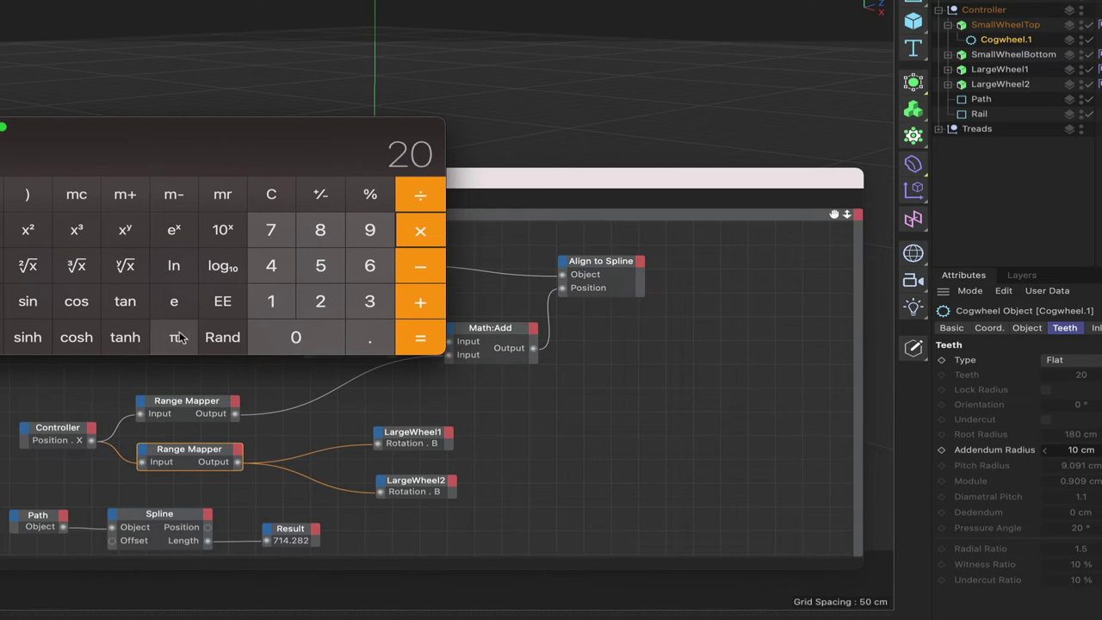
left_click(417, 339)
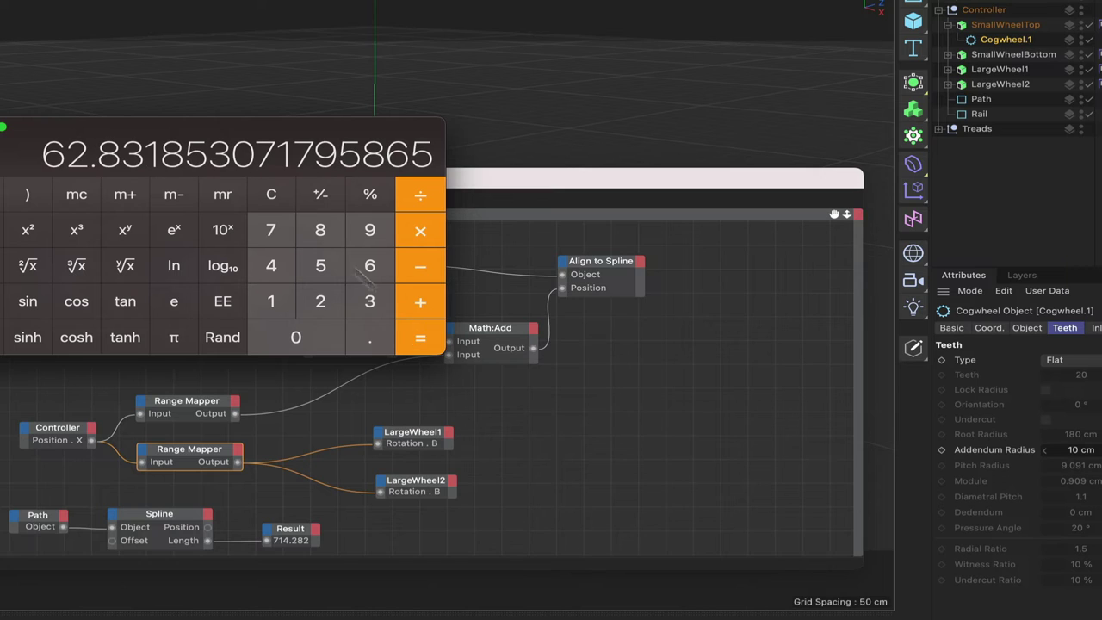
left_click(125, 196)
left_click(287, 204)
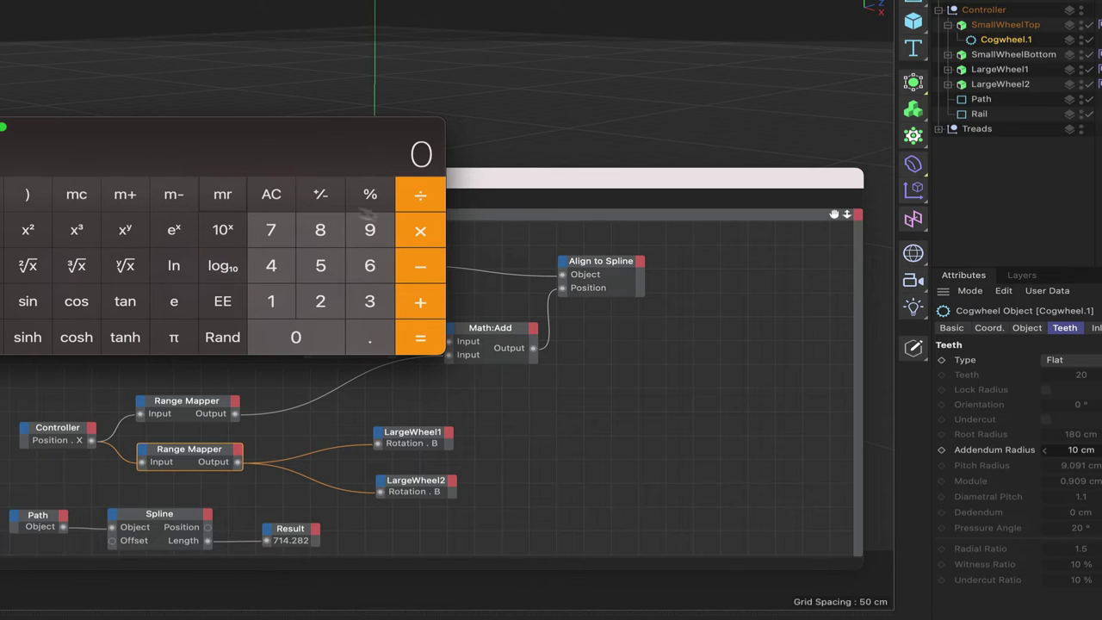
Step: Divide the path length 714.282 by the circumference stored in memory
left_click(273, 234)
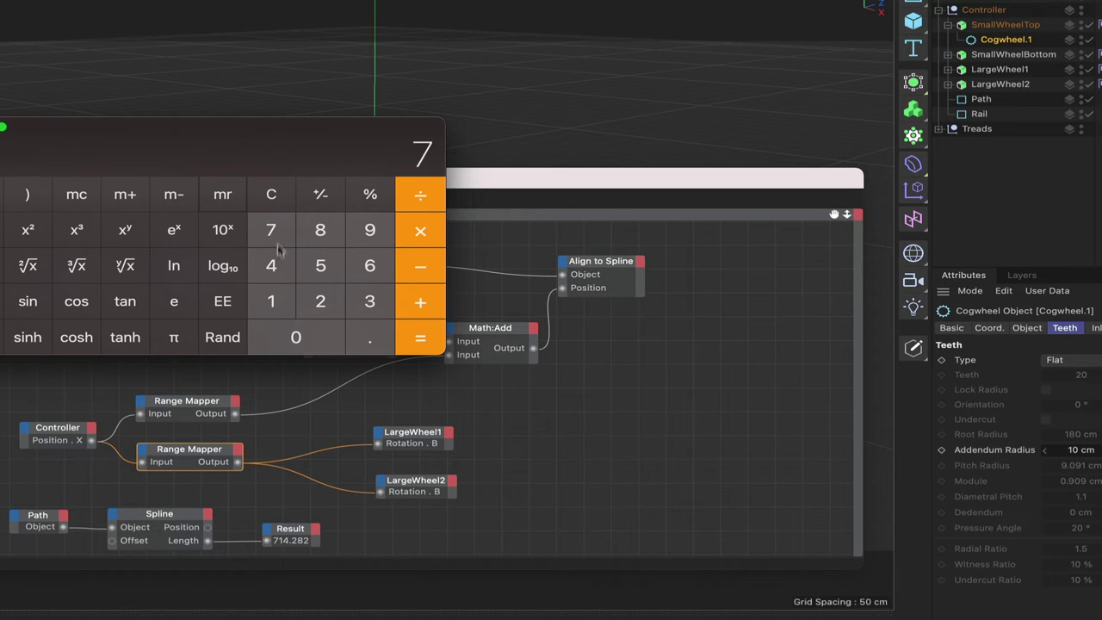
left_click(277, 297)
left_click(275, 268)
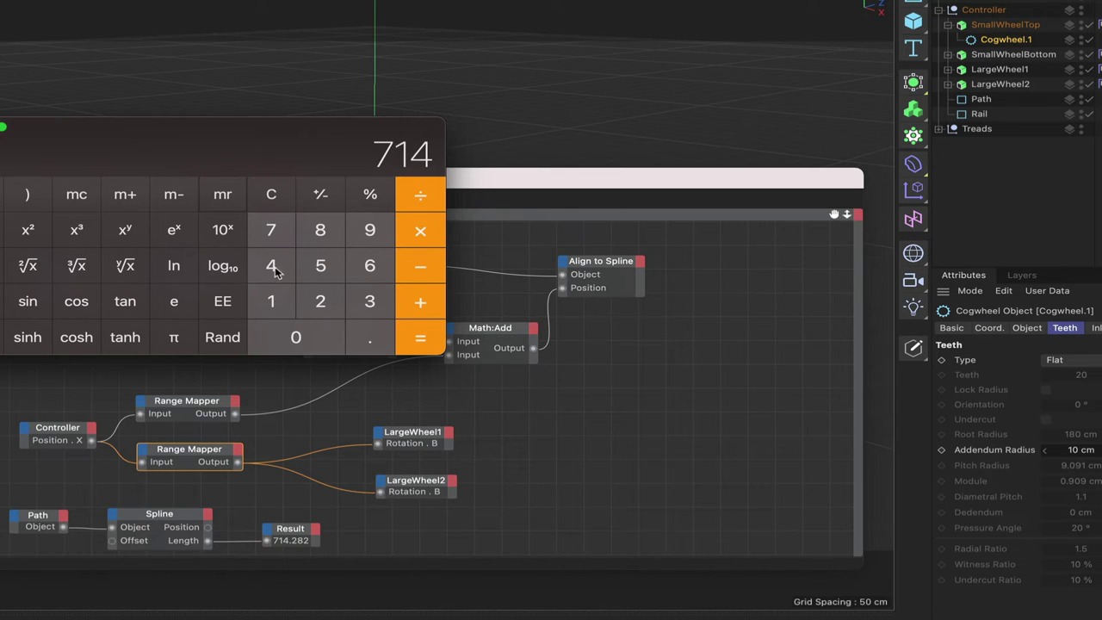
left_click(365, 337)
left_click(322, 303)
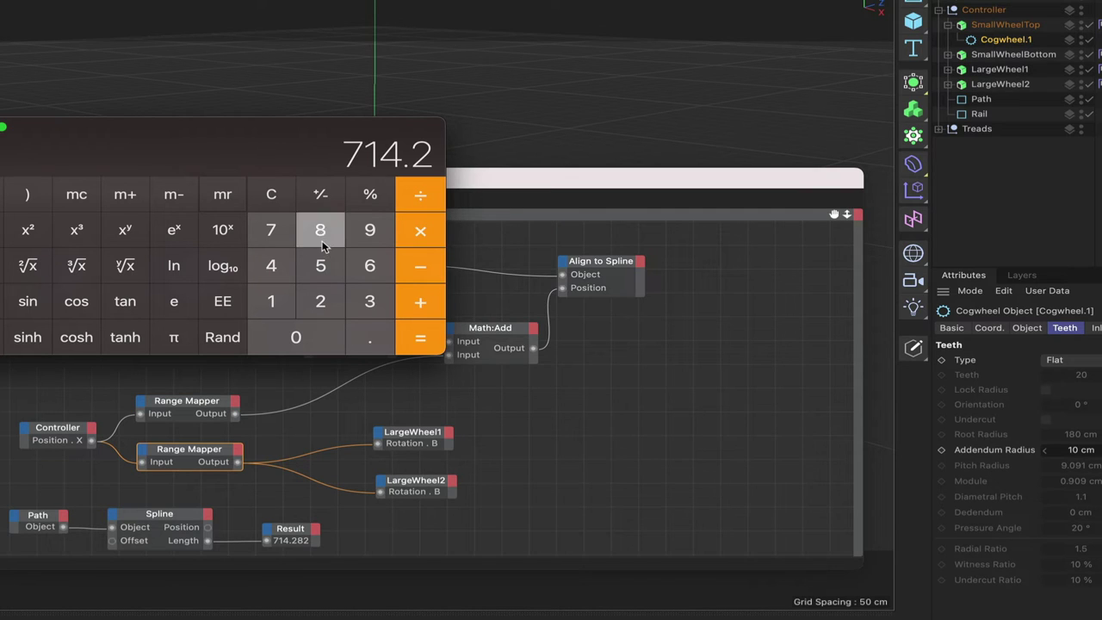
left_click(322, 247)
left_click(322, 298)
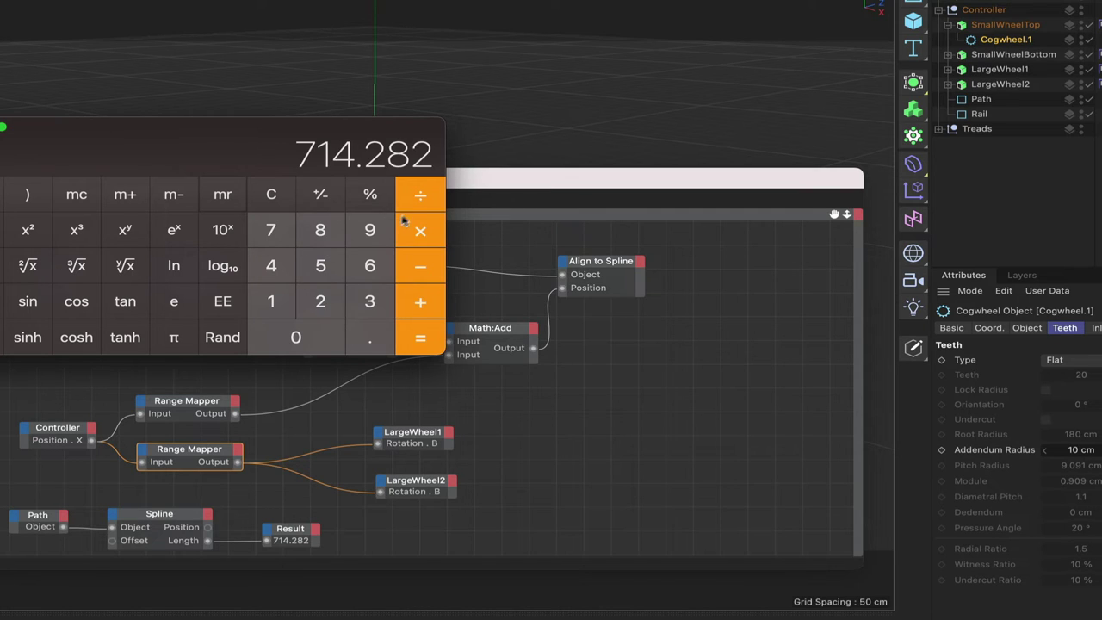
left_click(222, 213)
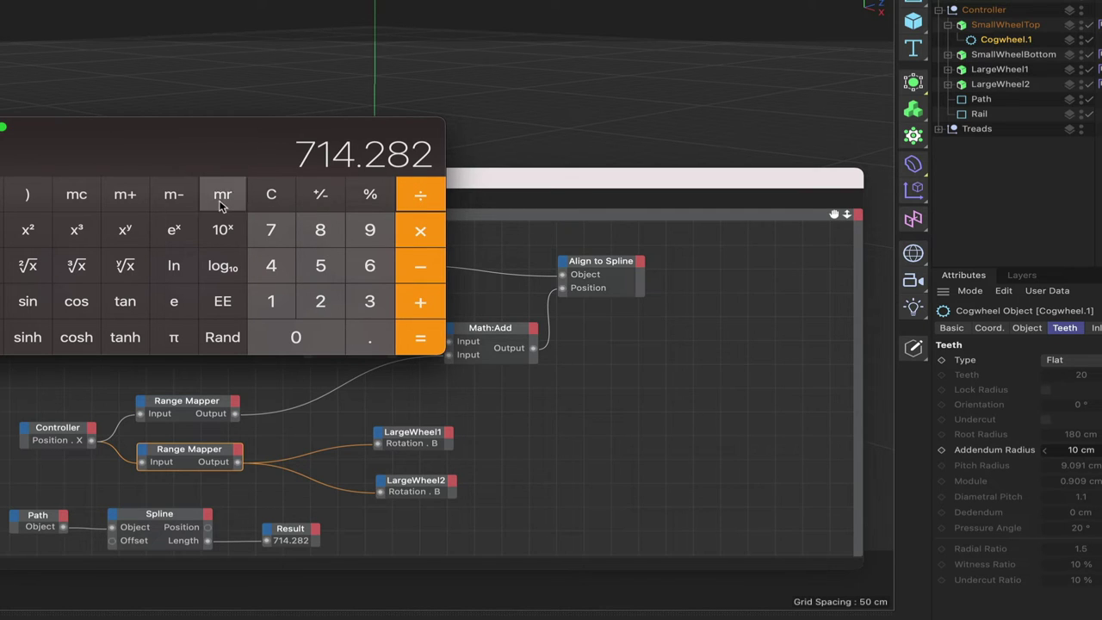
left_click(421, 334)
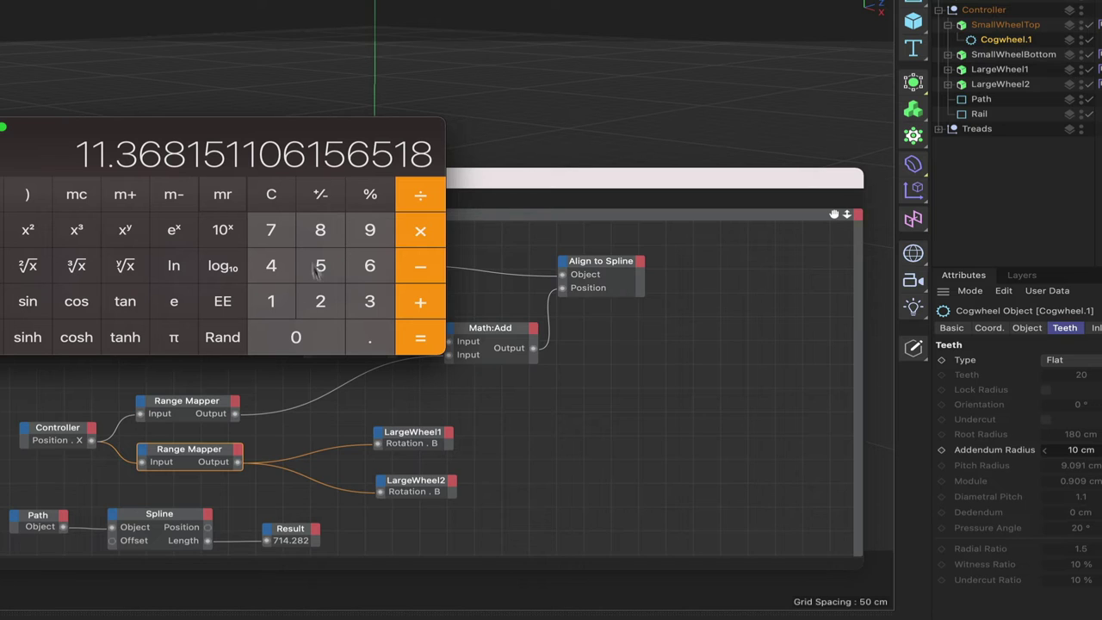
Step: Clear the calculator and multiply 11.368 turns by 360 to get the small wheels' total rotation in degrees
left_click(271, 196)
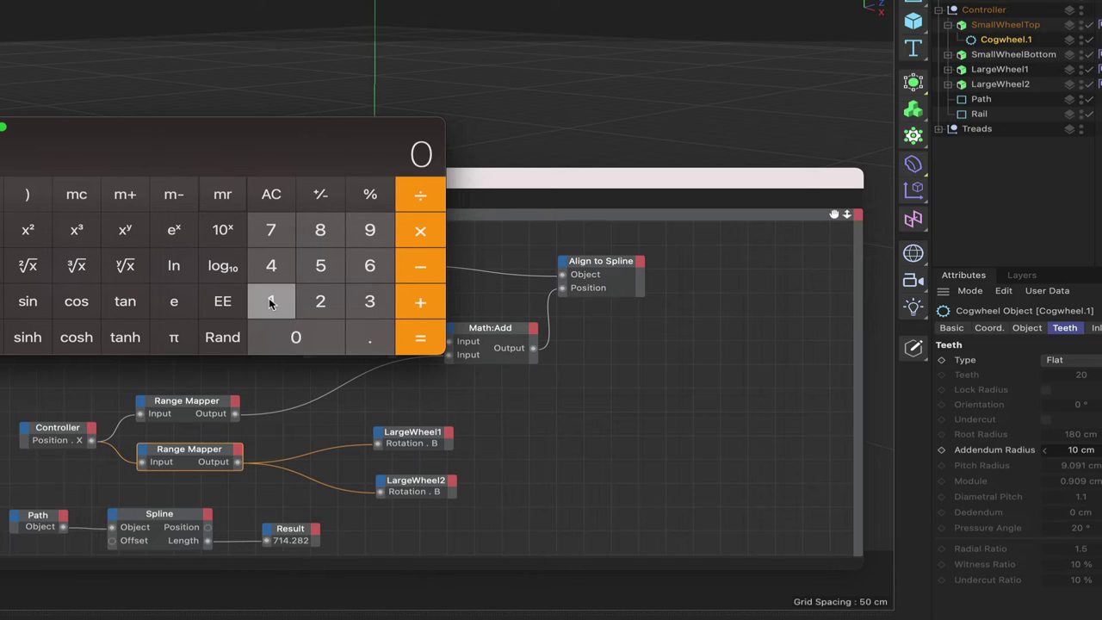
double_click(270, 301)
left_click(363, 332)
left_click(368, 306)
left_click(366, 266)
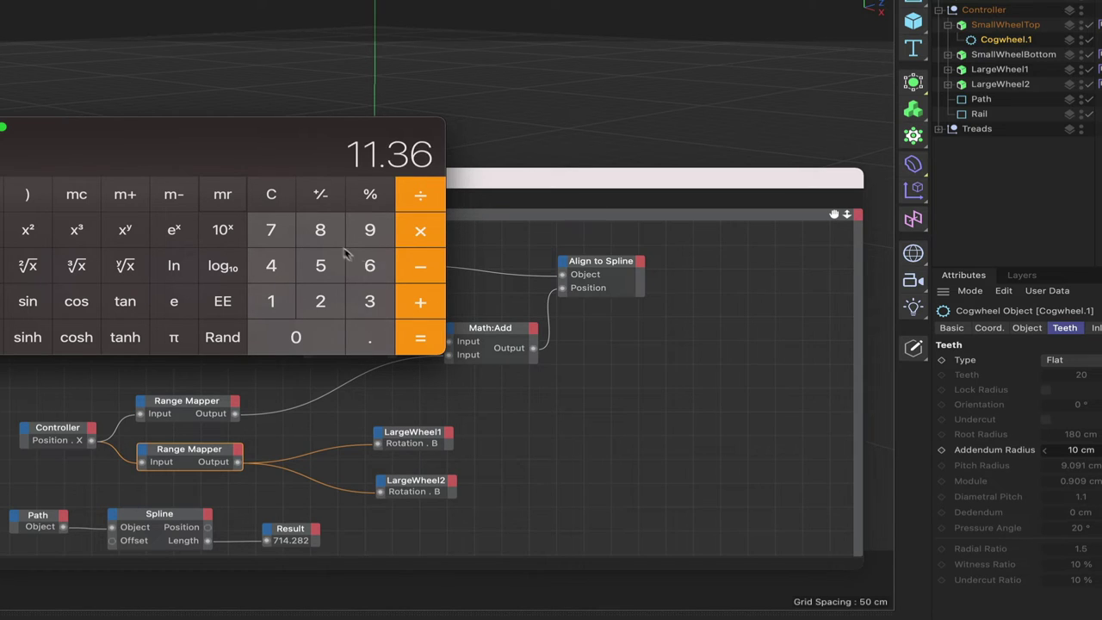
left_click(328, 235)
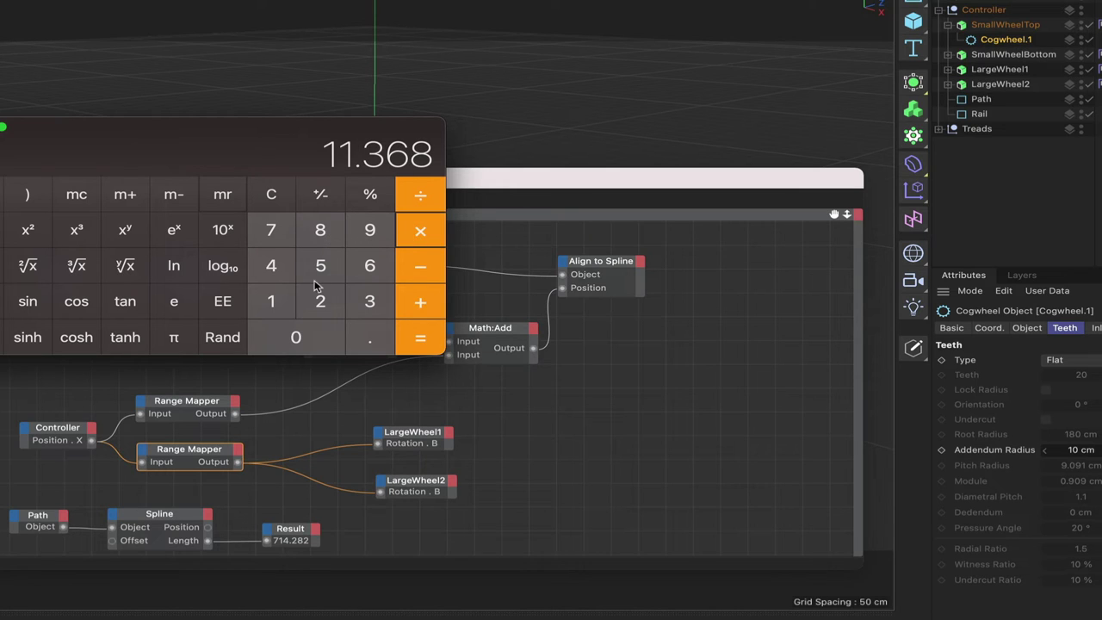
left_click(369, 302)
left_click(369, 267)
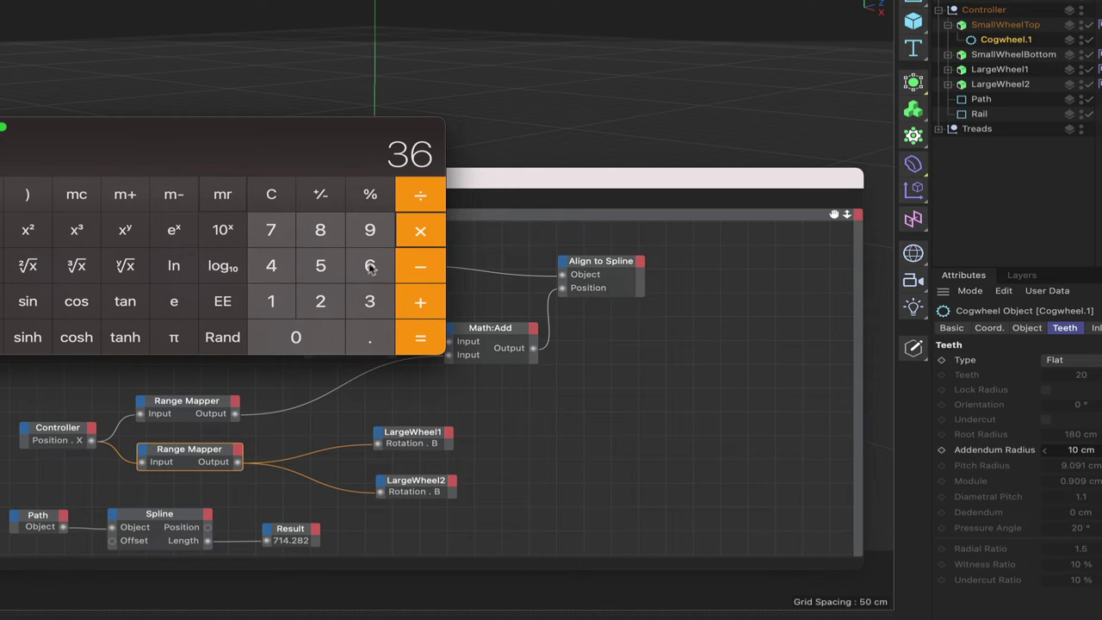
left_click(331, 323)
left_click(428, 344)
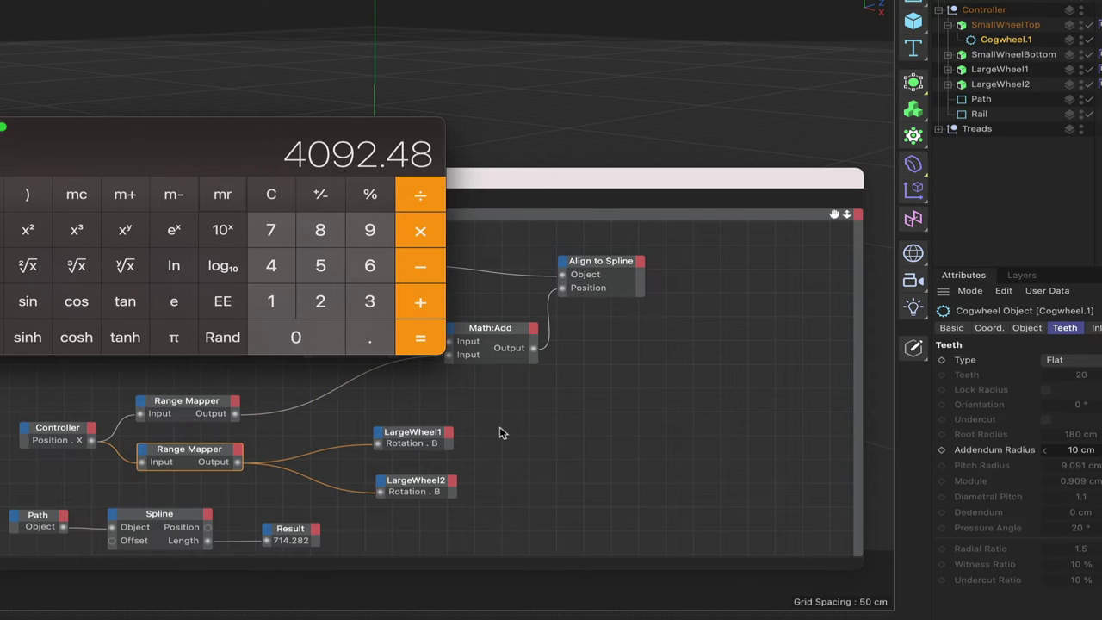
Step: Move the Path, Spline and Result nodes further down in the XPresso graph to free space beneath the Range Mappers
left_click_drag(503, 427, 428, 497)
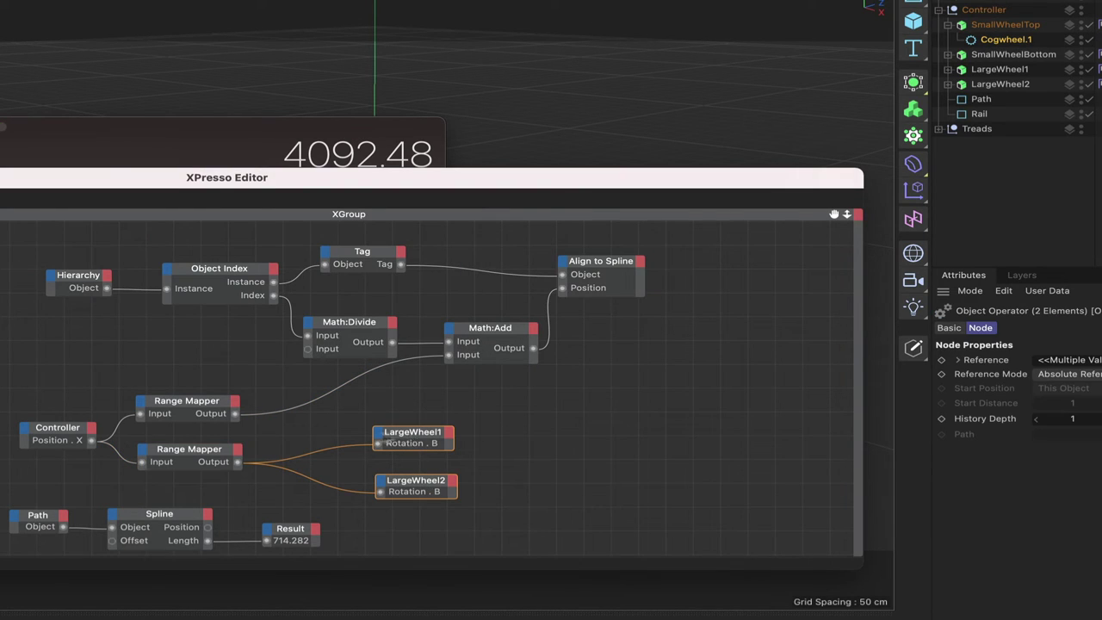
left_click(198, 461)
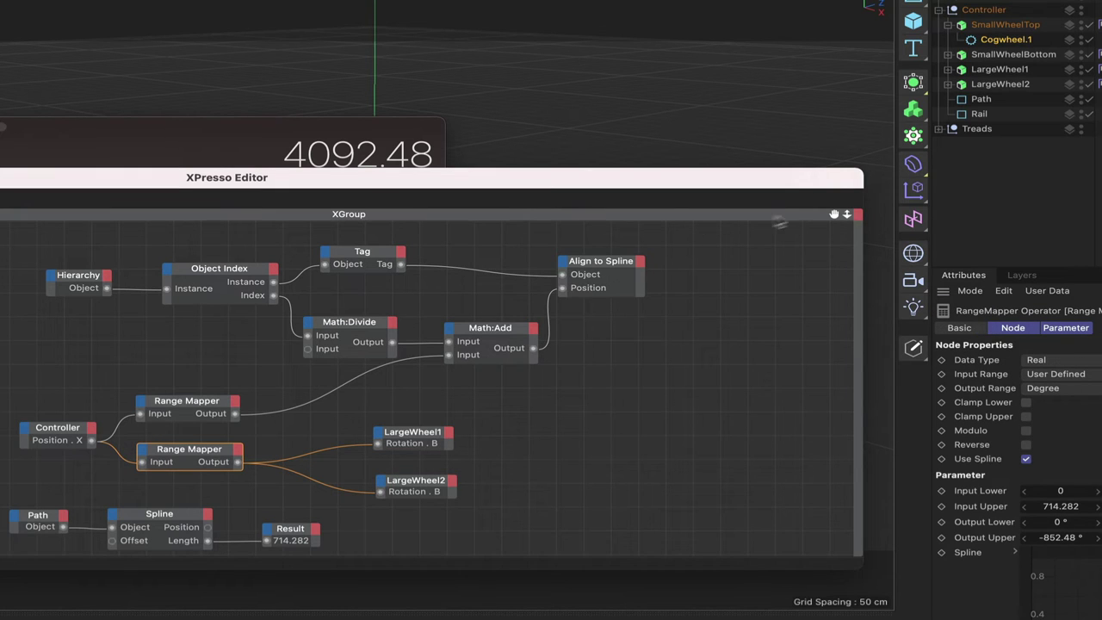
left_click_drag(833, 215, 854, 65)
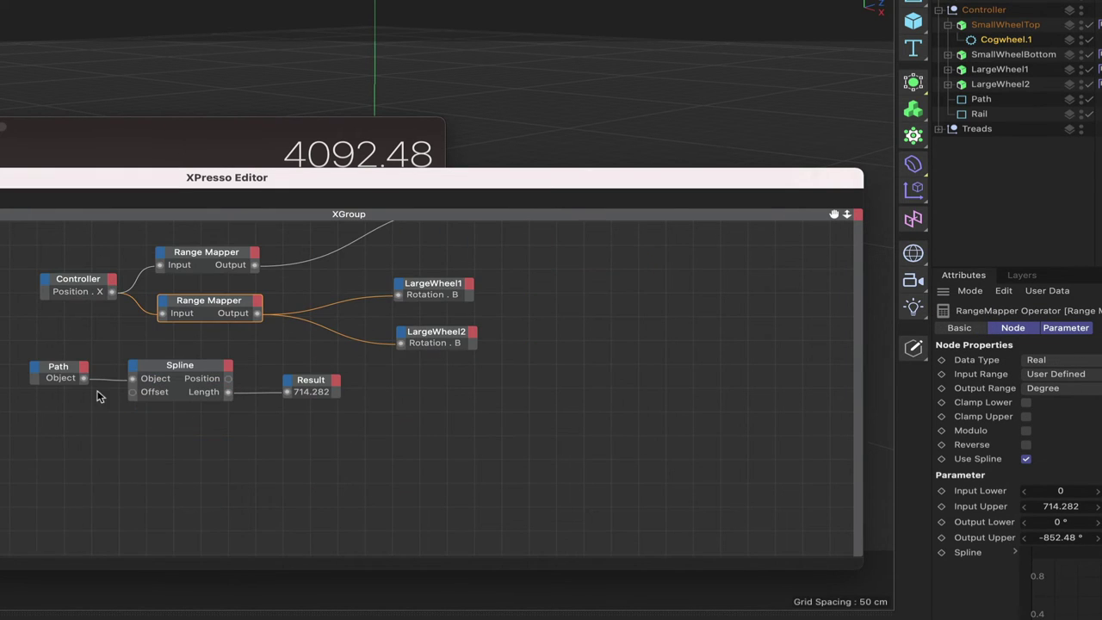
left_click_drag(71, 353, 297, 415)
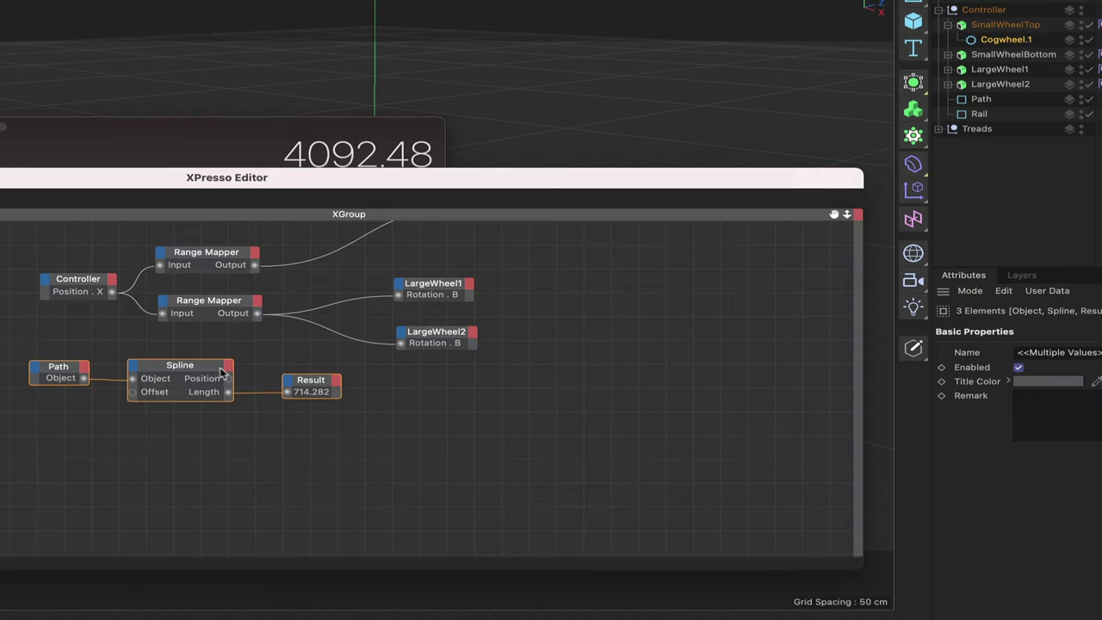
left_click_drag(222, 372, 226, 497)
Step: Duplicate the large wheels' Range Mapper beneath the original and connect the Controller's Position . X to the copy's input
left_click(219, 312)
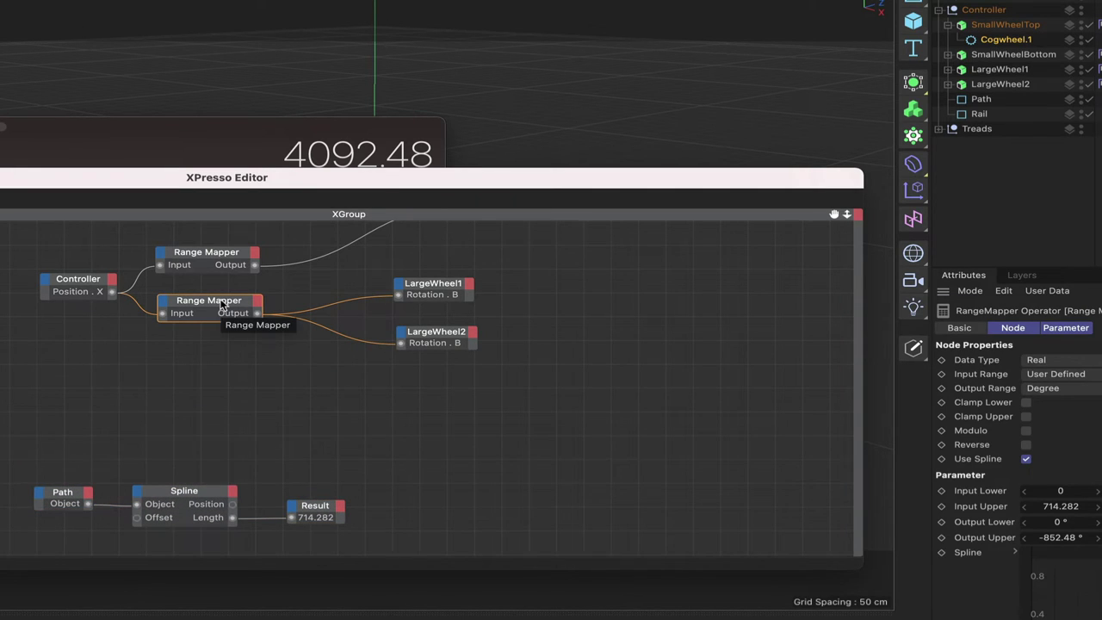
left_click_drag(222, 303, 206, 365, "ctrl")
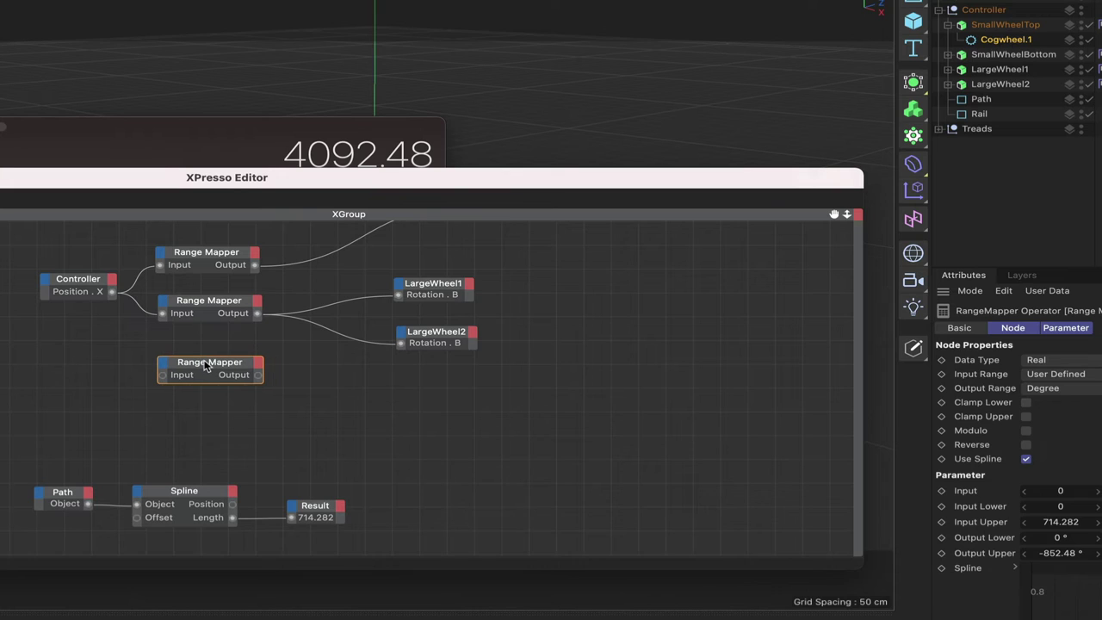
left_click(112, 294)
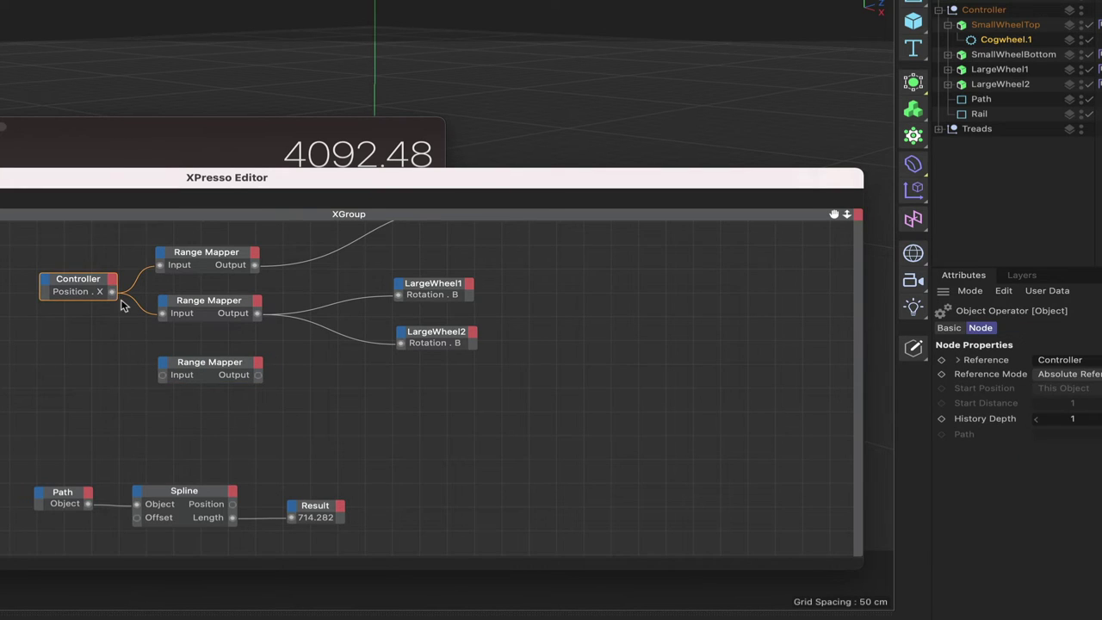
left_click_drag(113, 295, 163, 375)
Step: Set the Output Upper of the duplicated Range Mapper to -4092.48°, using the calculated rotation as a negative value
left_click(237, 364)
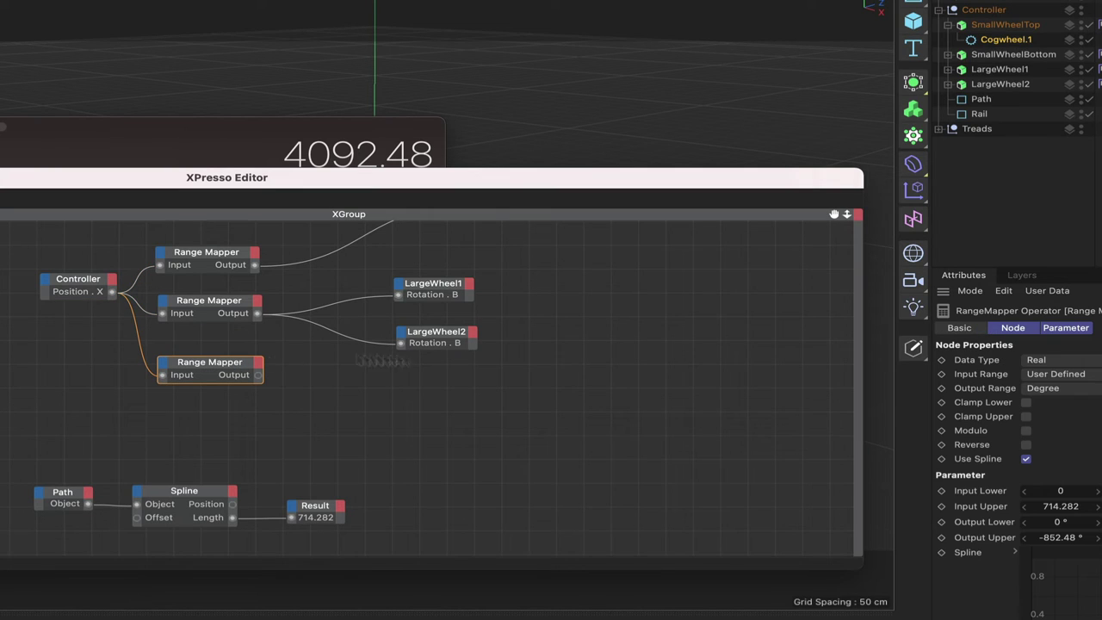
left_click(1063, 538)
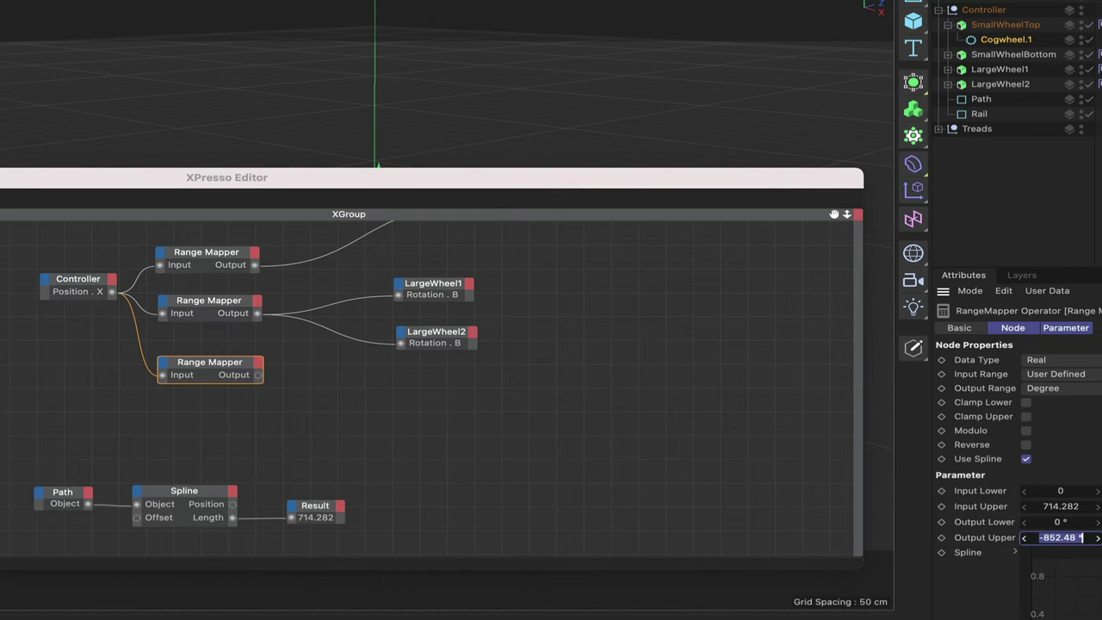
left_click(77, 613)
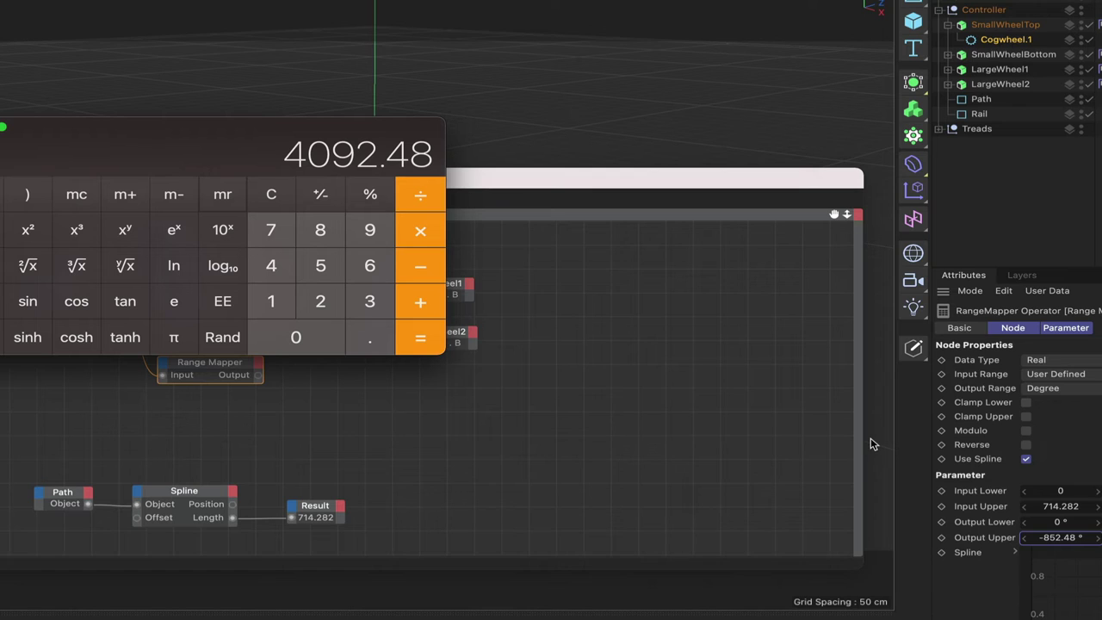
left_click(1079, 535)
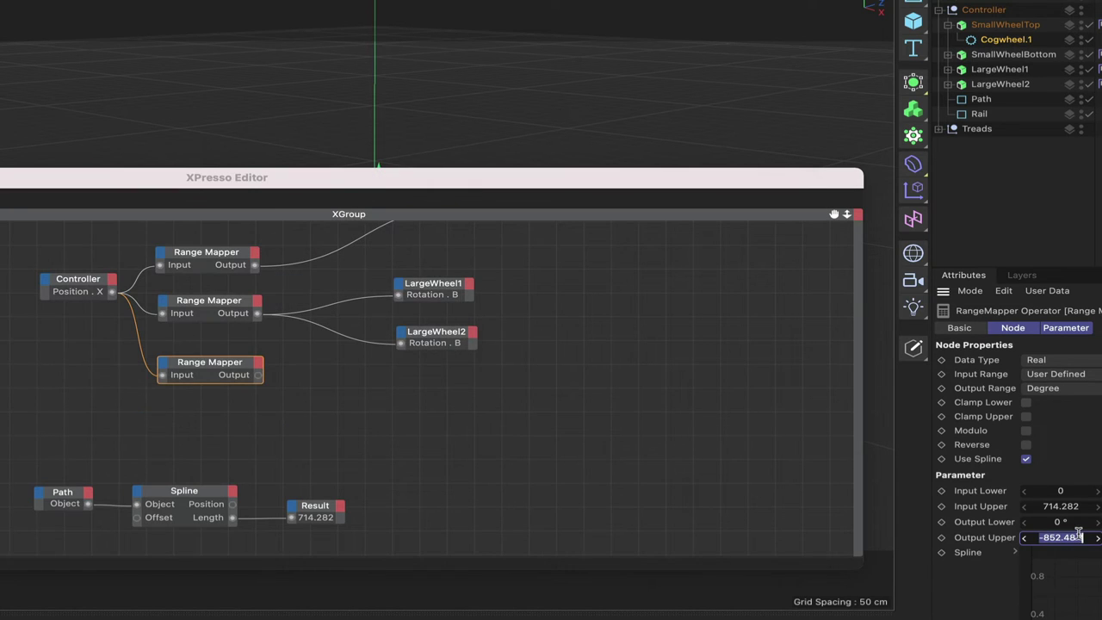
type("-4092.48")
key("Return")
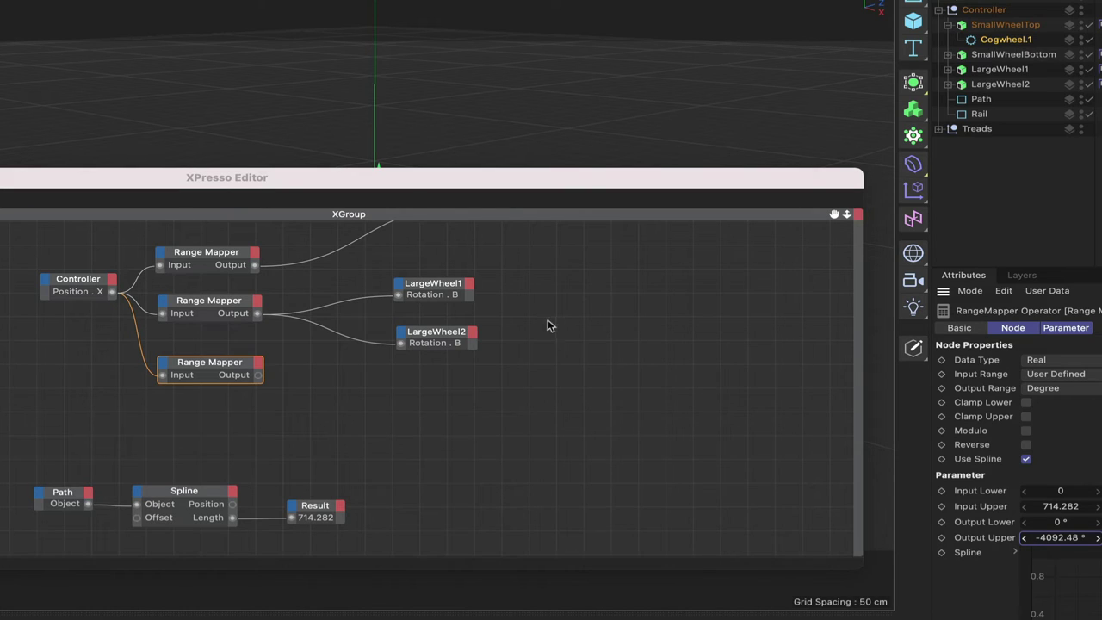
Step: Add SmallWheelTop and SmallWheelBottom to the XPresso graph as nodes below the LargeWheel2 node
left_click(948, 25)
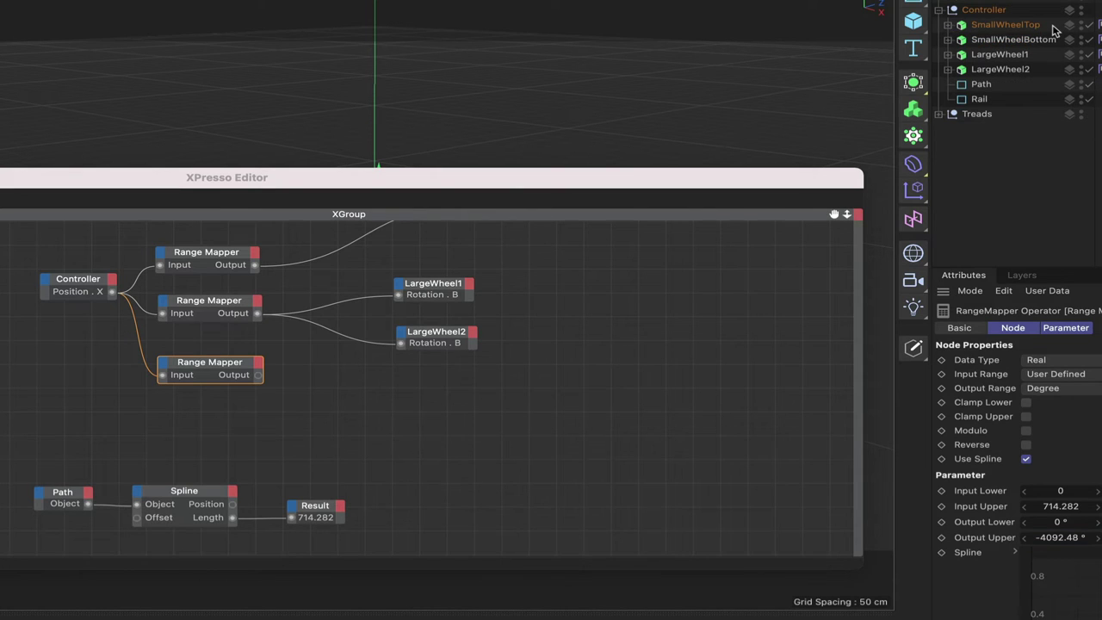
left_click(1024, 40, "ctrl")
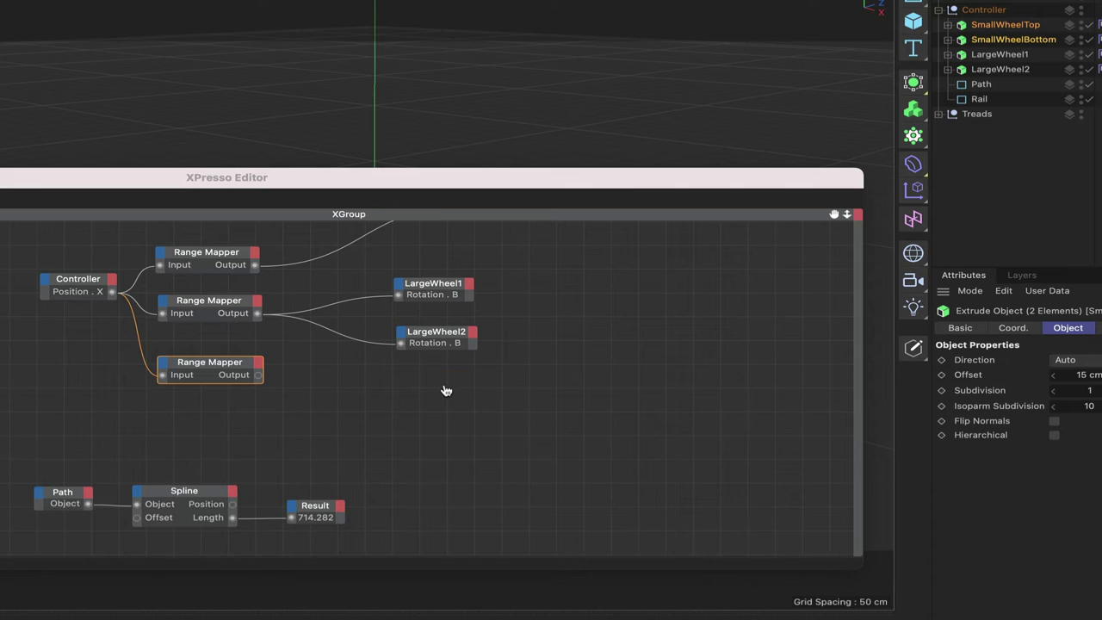
left_click_drag(445, 391, 446, 387)
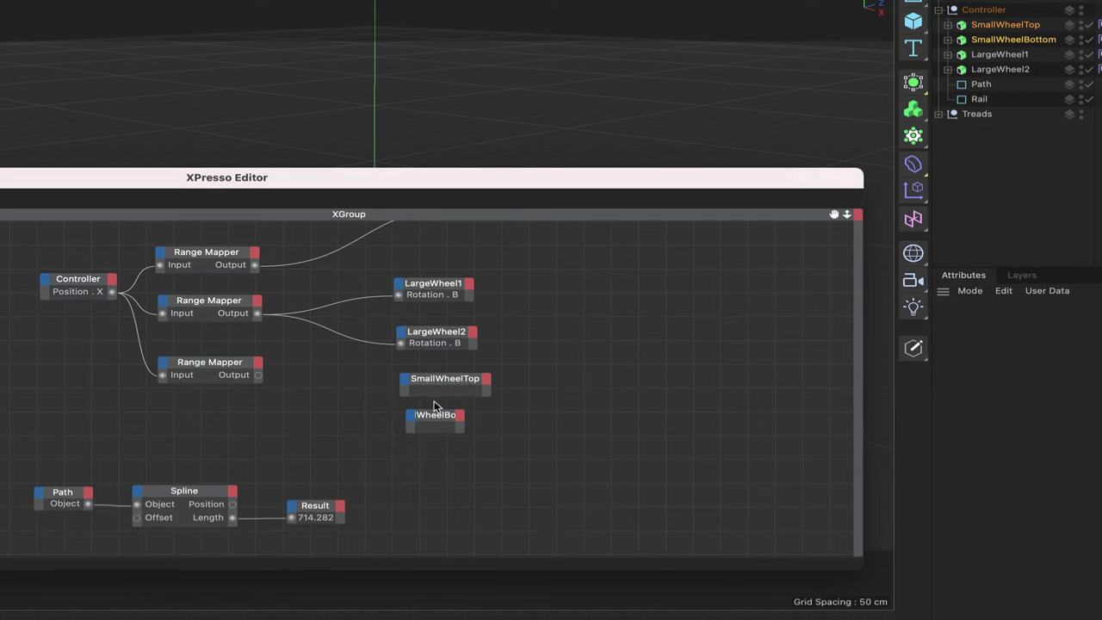
Step: Add a Rotation . B input to both small wheel nodes and connect the duplicated Range Mapper's output to each
left_click(404, 379)
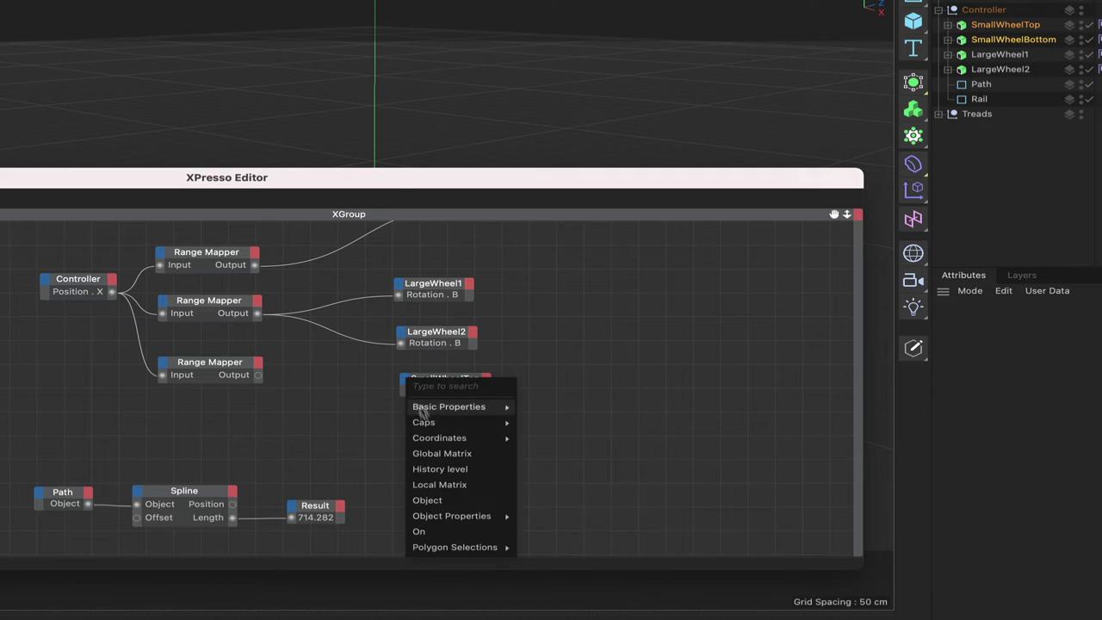
mouse_move(435, 443)
mouse_move(543, 515)
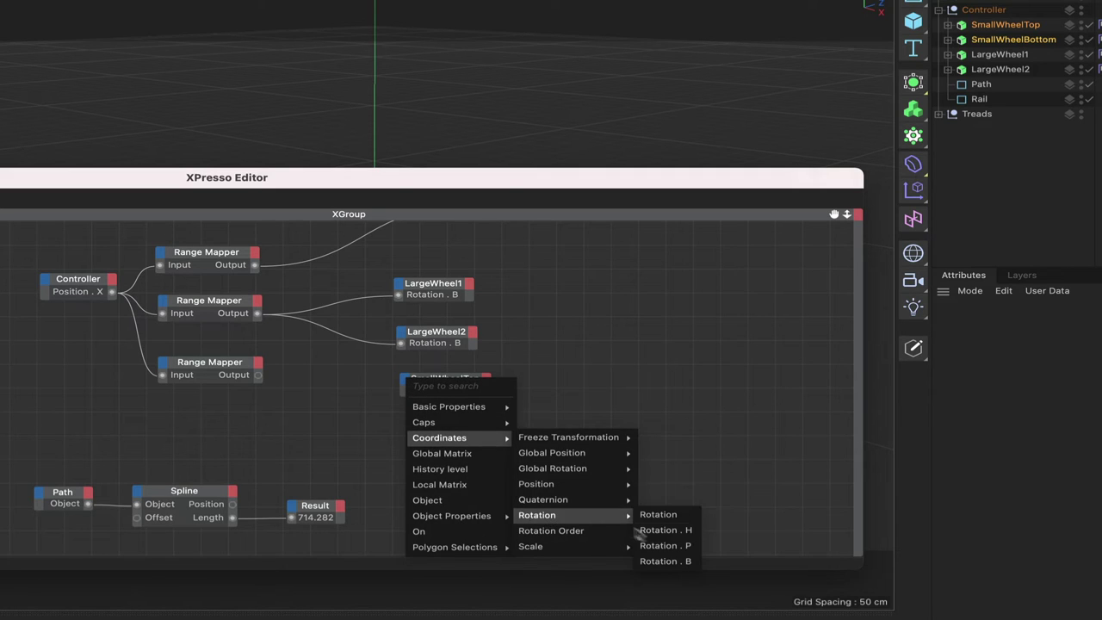
left_click(659, 560)
left_click(411, 421)
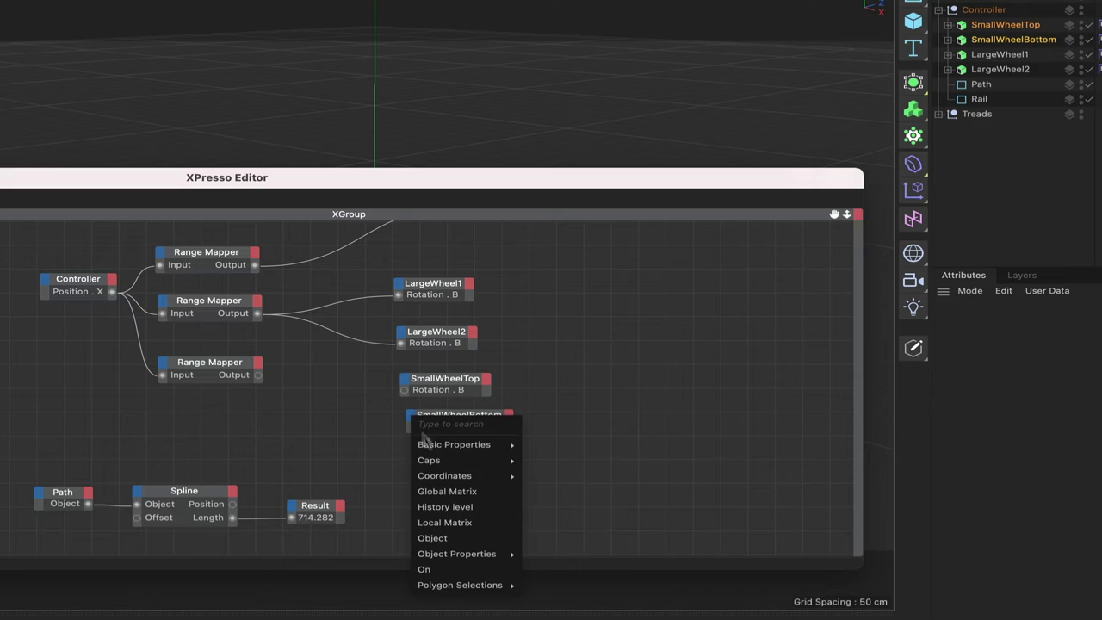
mouse_move(444, 476)
mouse_move(527, 479)
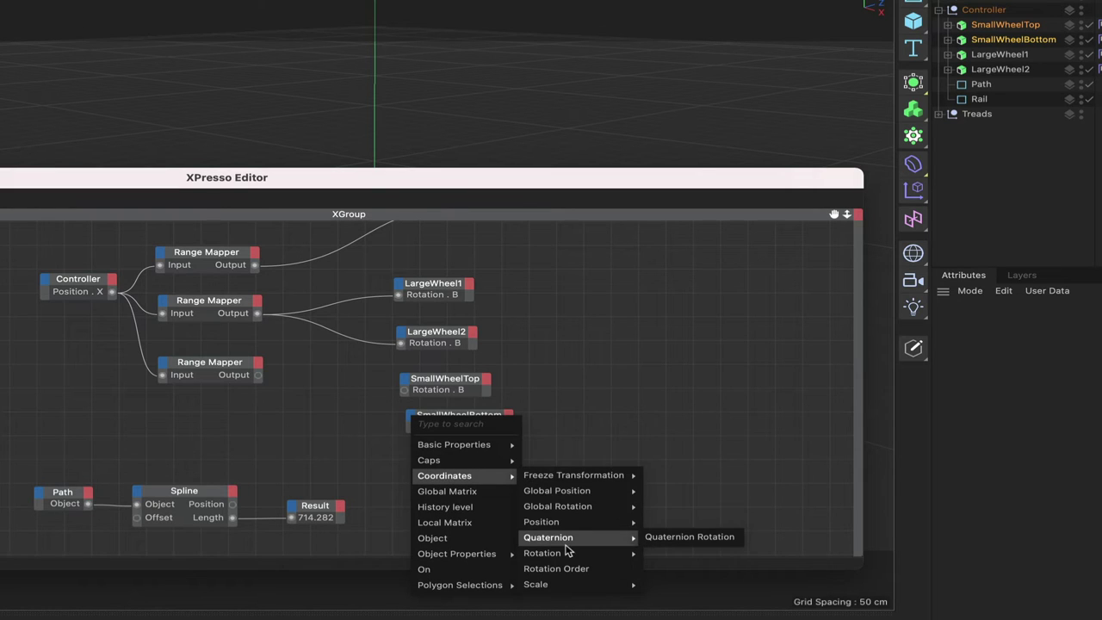
mouse_move(602, 556)
left_click(668, 598)
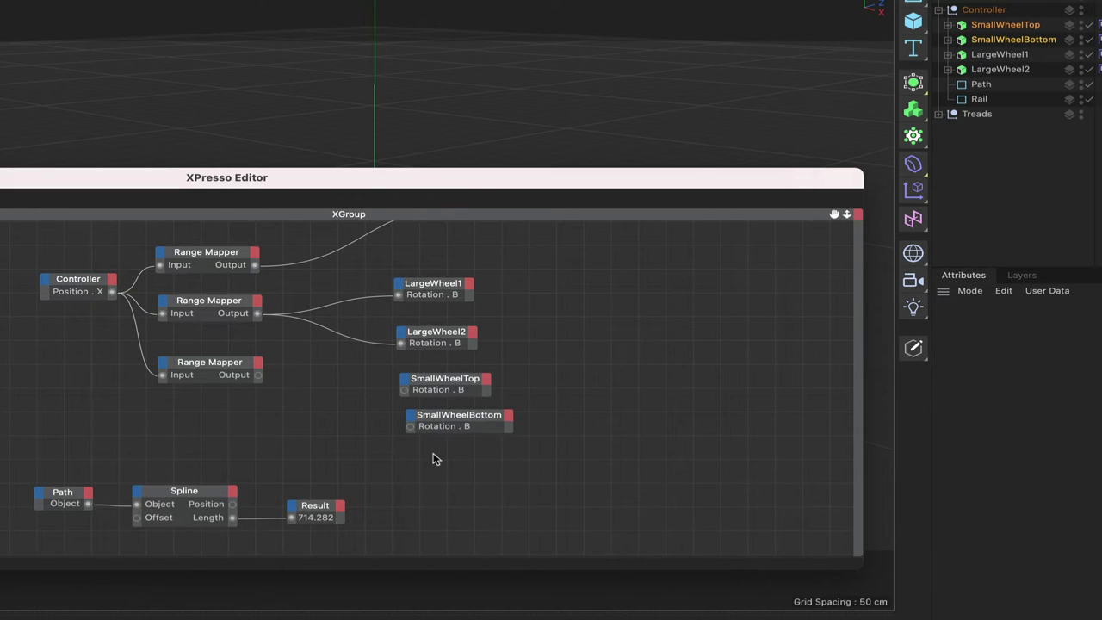
left_click_drag(260, 381, 405, 389)
left_click_drag(260, 380, 409, 426)
Step: Uncover the viewport and slide the Controller along the X axis in the front and perspective views to test the rig
left_click_drag(319, 185, 298, 489)
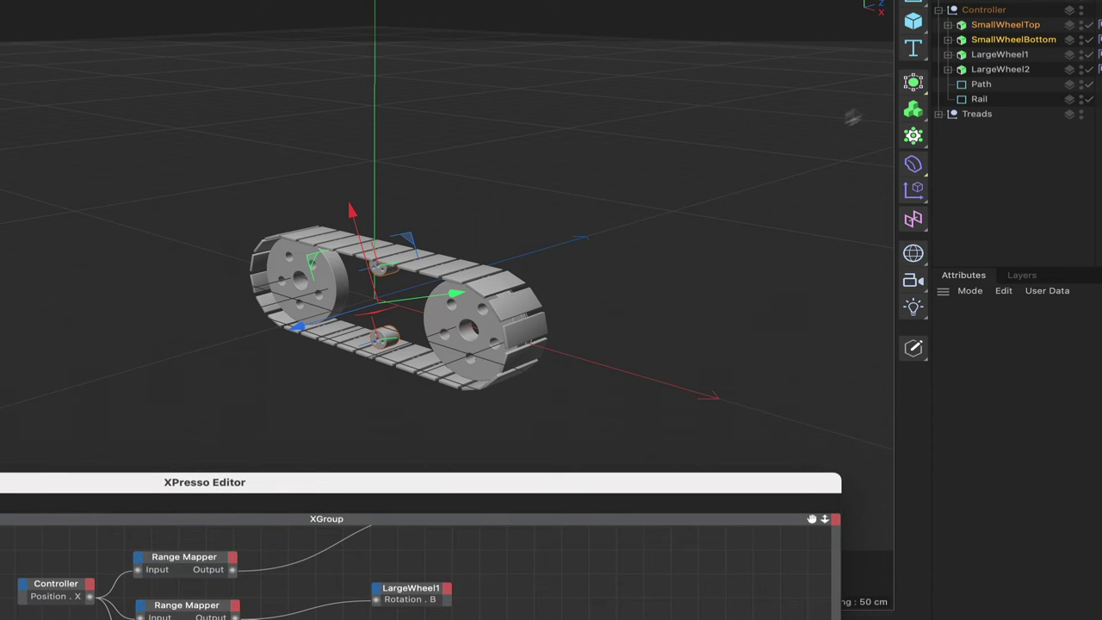
left_click(987, 9)
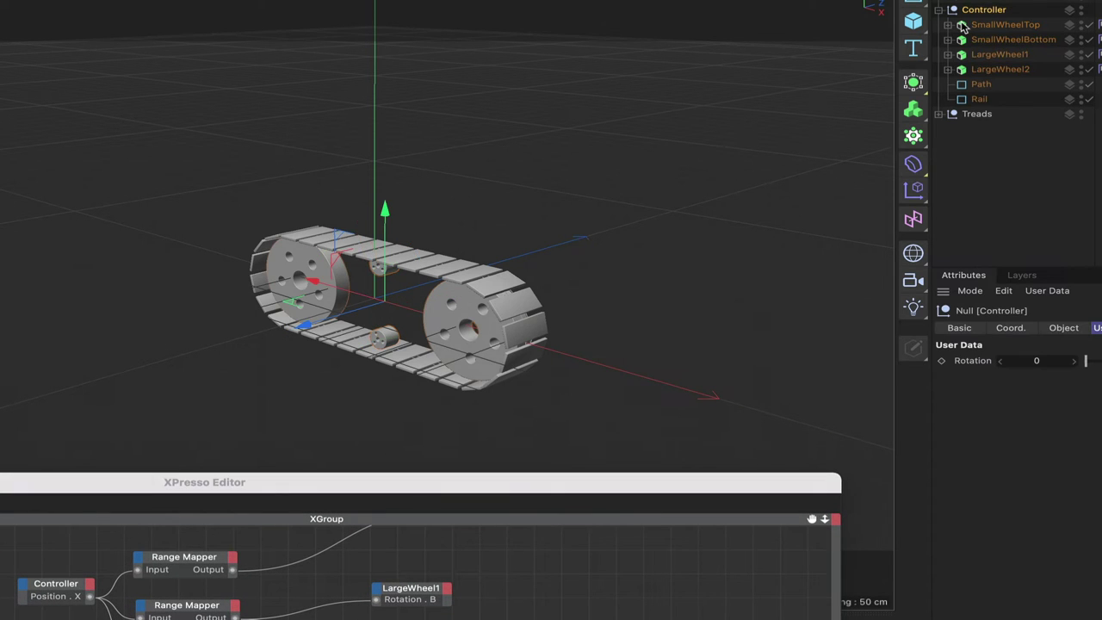
key("F4")
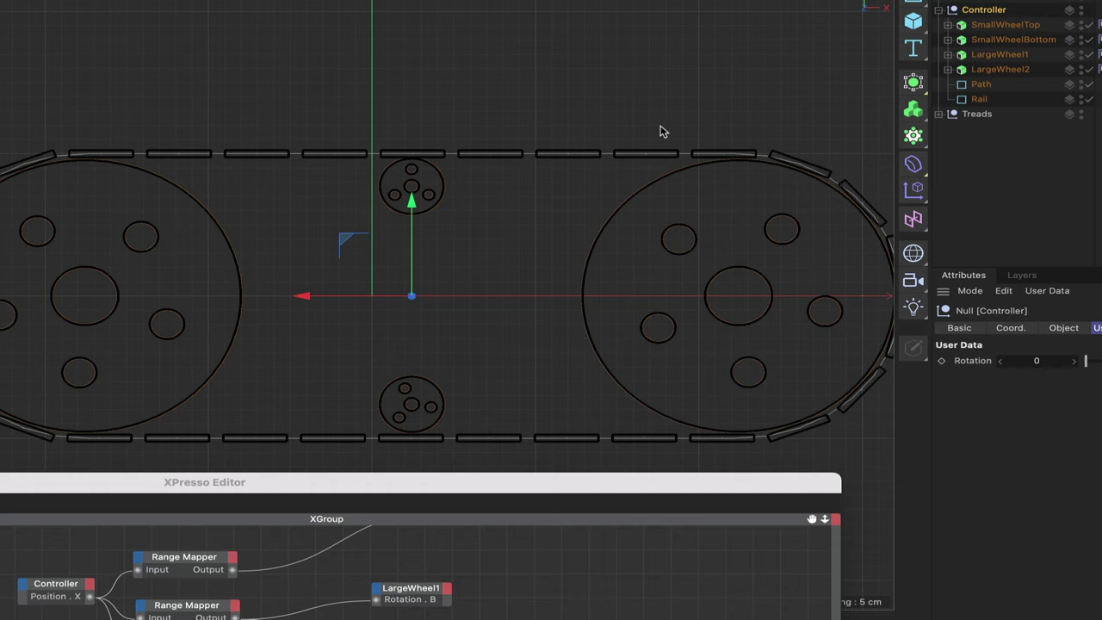
left_click_drag(306, 296, 270, 305)
key("F1")
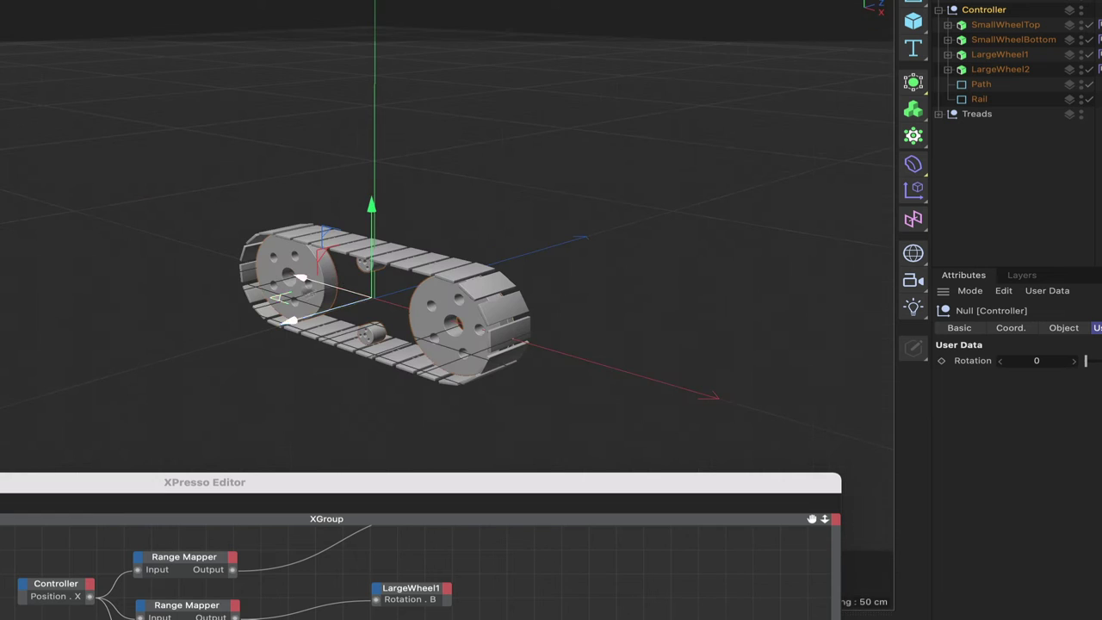
left_click_drag(320, 279, 356, 312)
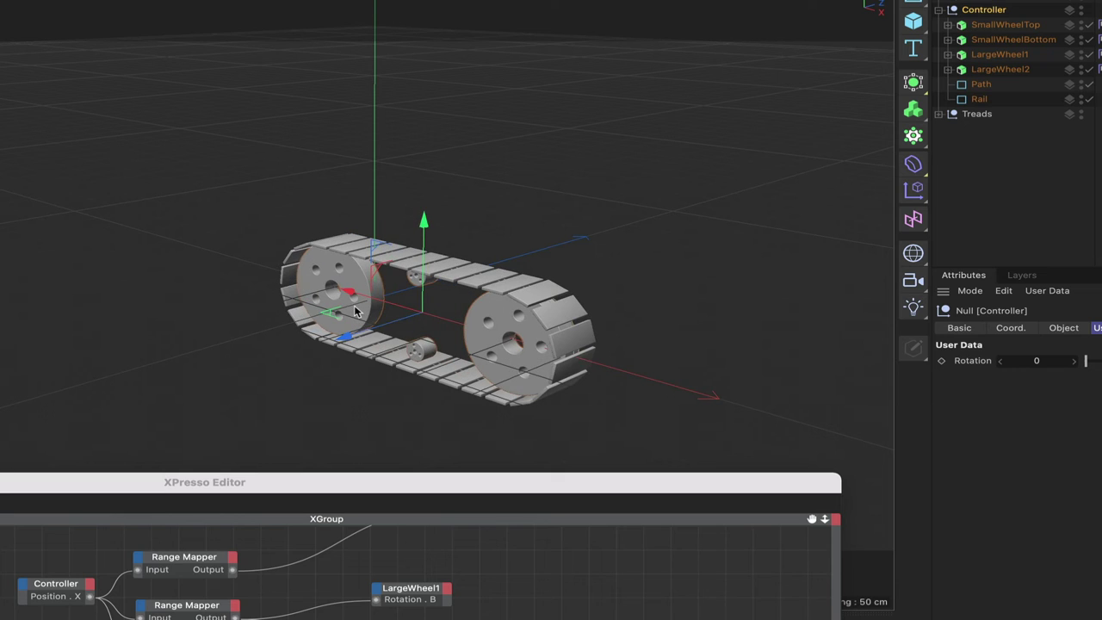
Step: Review the completed node connections in the XPresso Editor, and slide the Controller along the X axis in the perspective view
left_click_drag(238, 484, 525, 66)
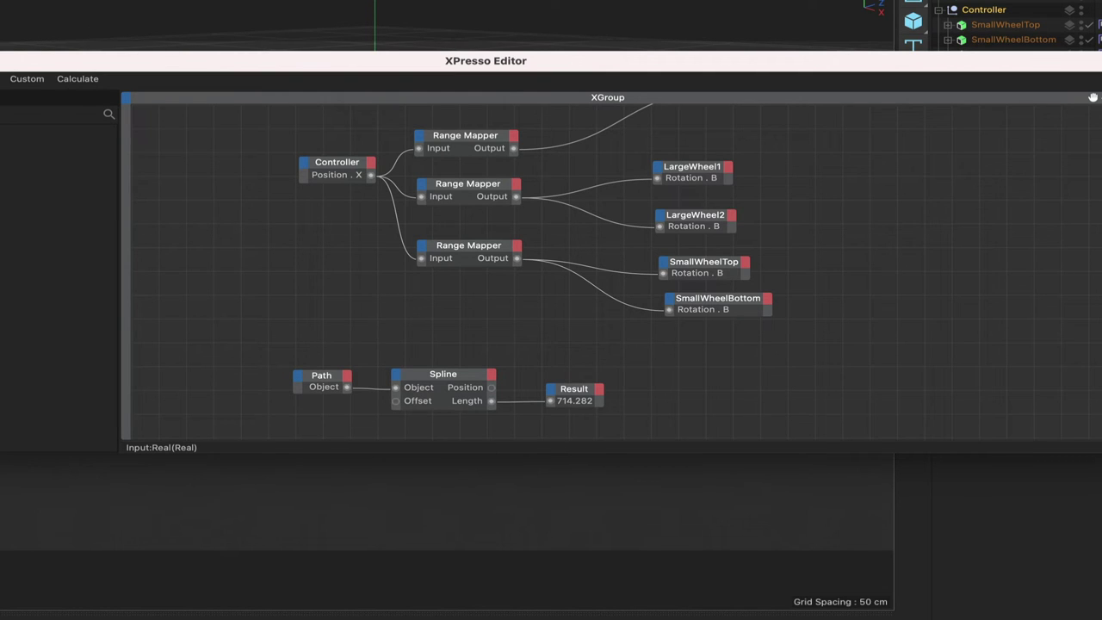
left_click_drag(417, 60, 376, 416)
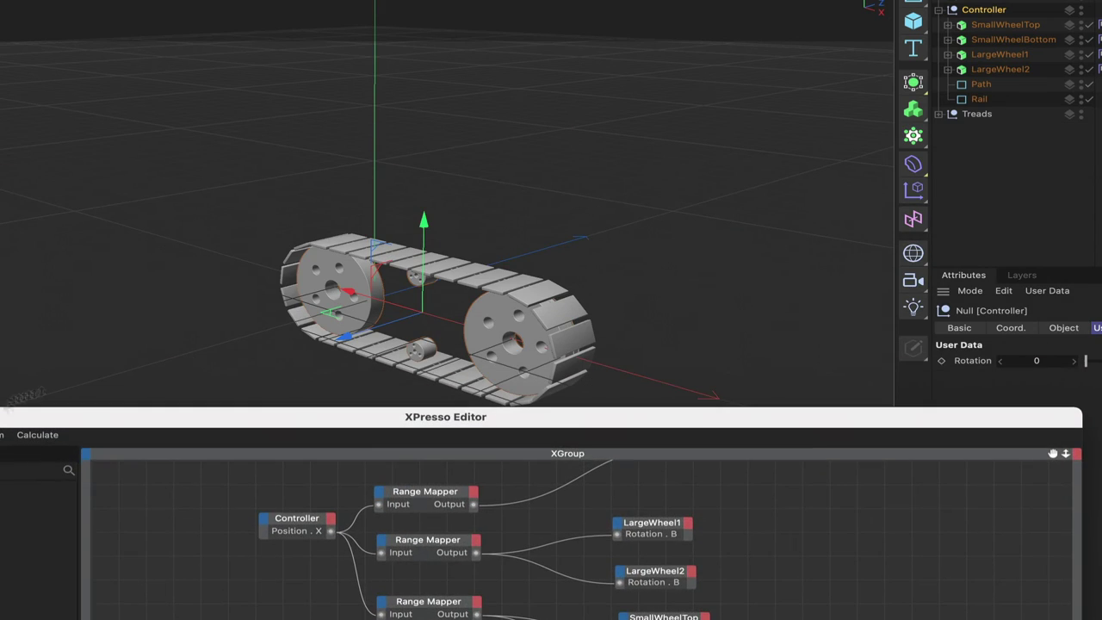
left_click_drag(377, 301, 344, 296)
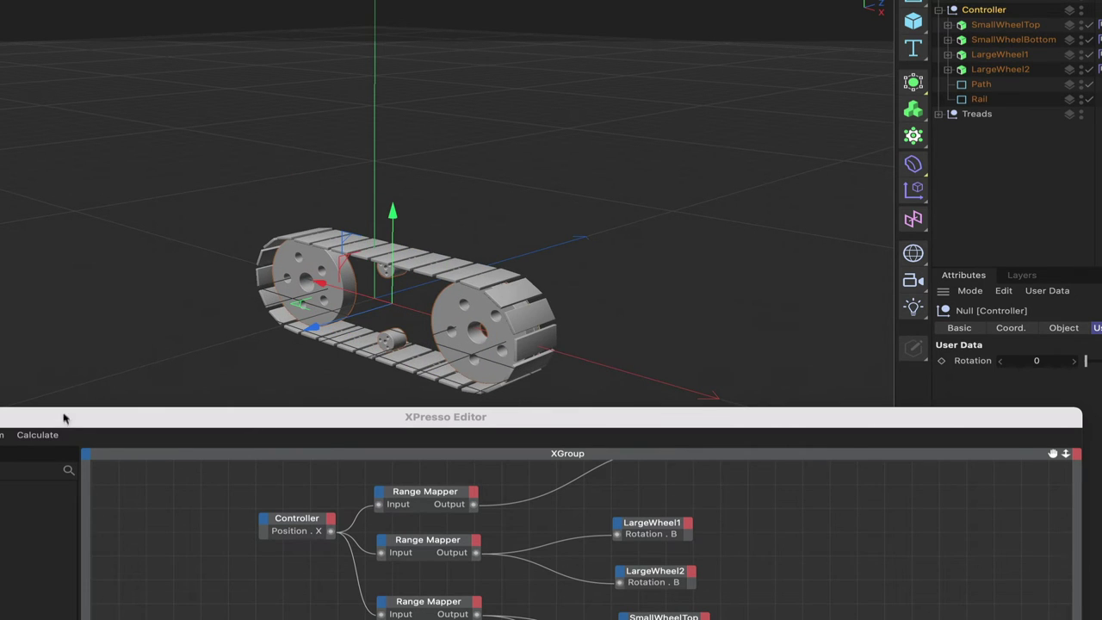
Step: Uncover the viewport, and reveal the Cube inside the T null of Treads with the whole track framed in the front view
left_click_drag(62, 425, 169, 304)
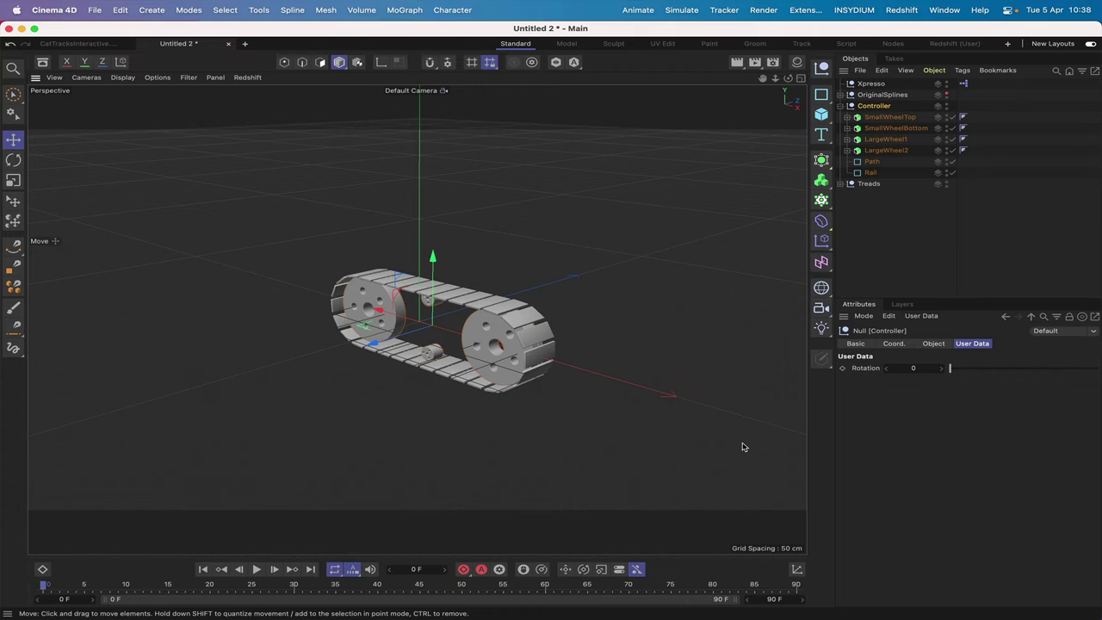
key("F4")
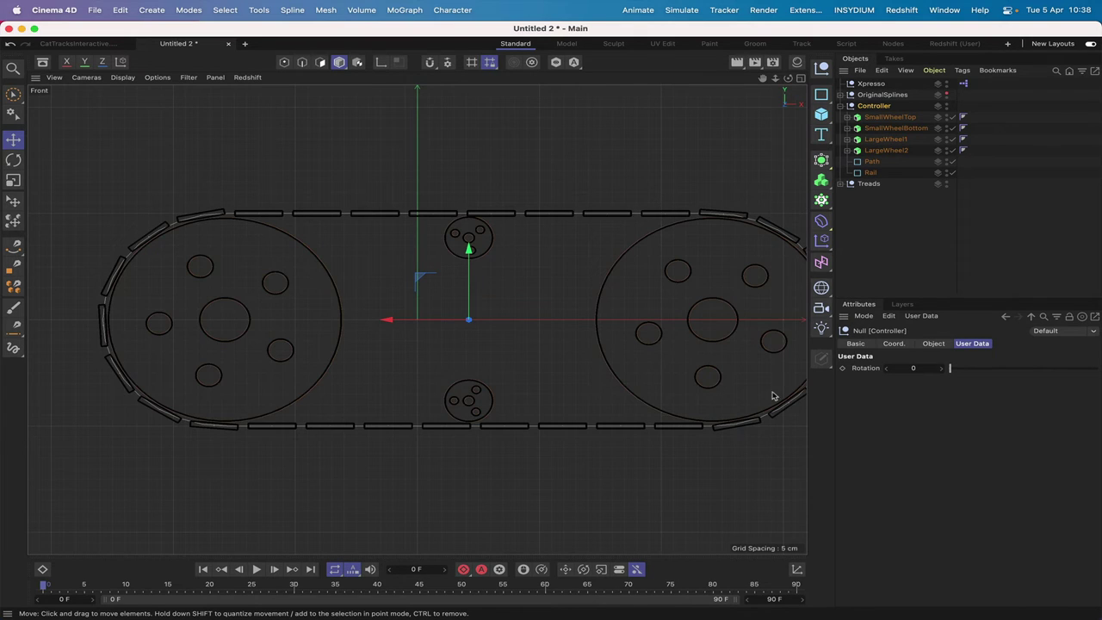
left_click(842, 183)
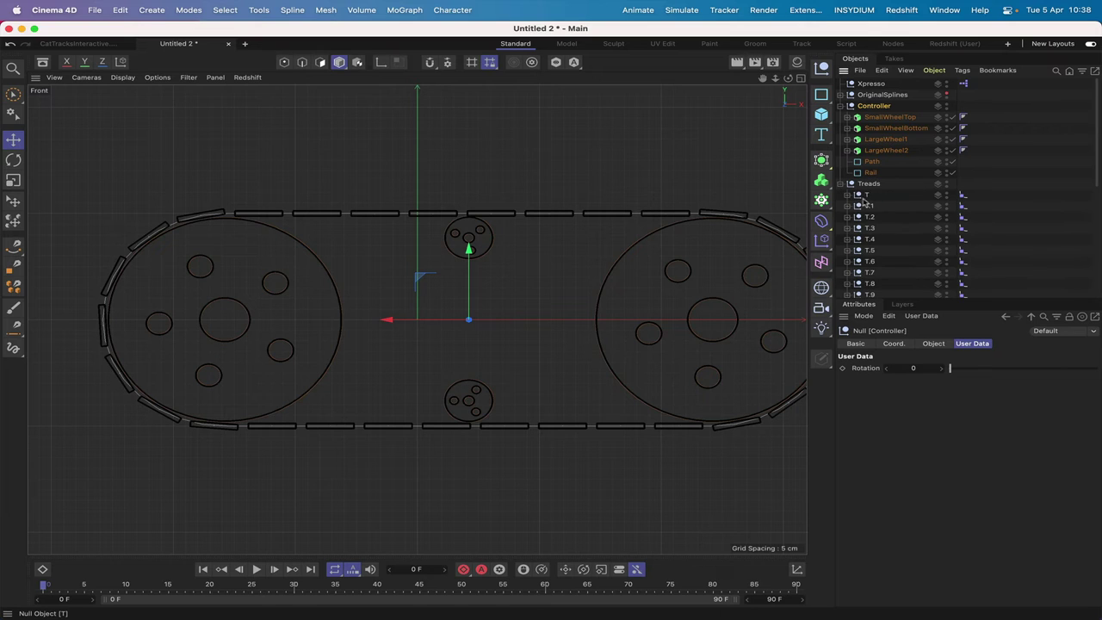
left_click(848, 195)
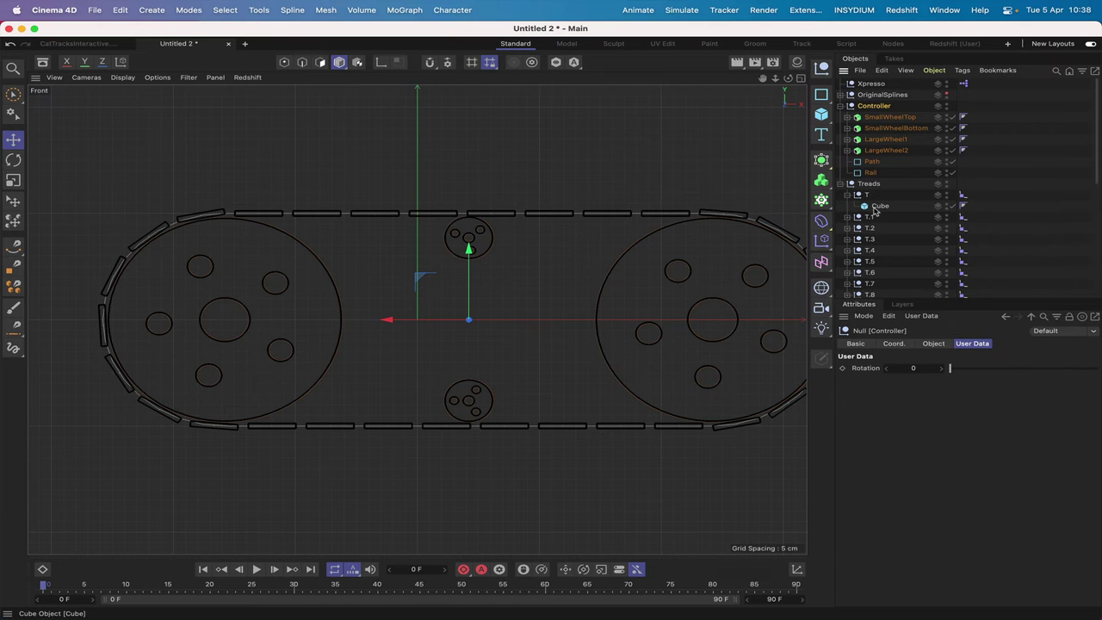
left_click_drag(762, 78, 718, 77)
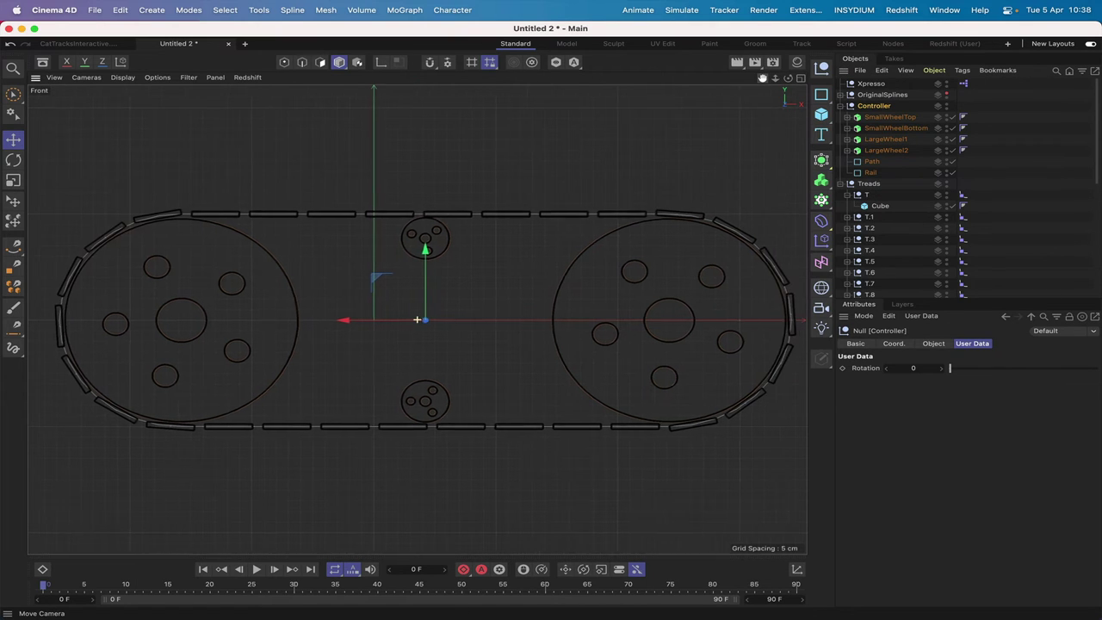
left_click_drag(417, 319, 400, 322)
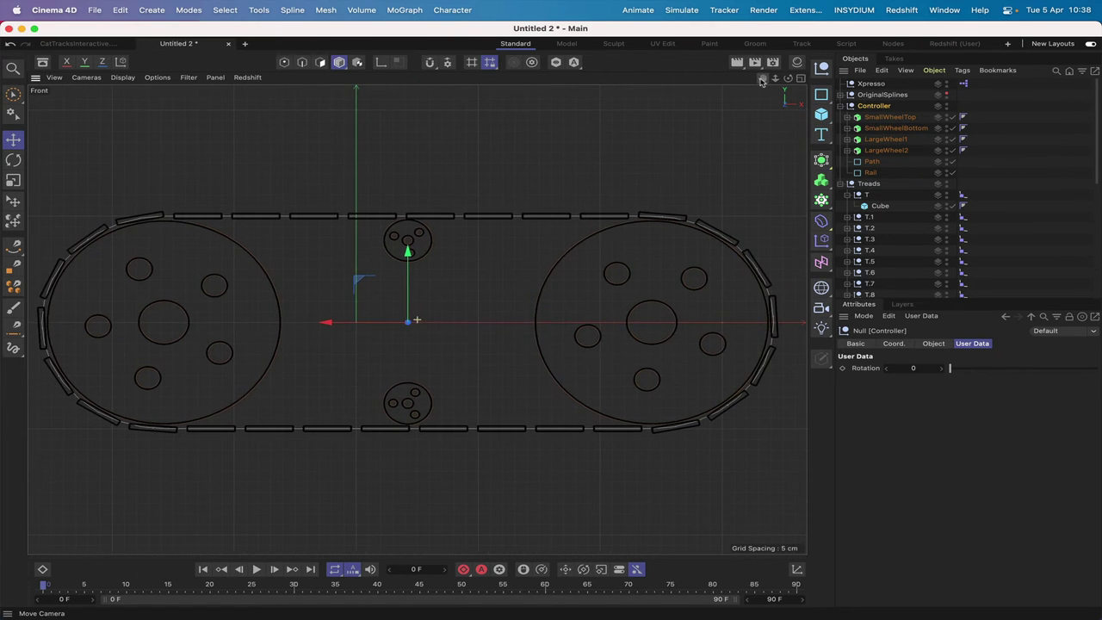
Step: Try offsetting the T tread's Cube along its Y axis off the rail, undo the move, and return to the perspective view
left_click(879, 207)
left_click_drag(127, 306, 121, 307)
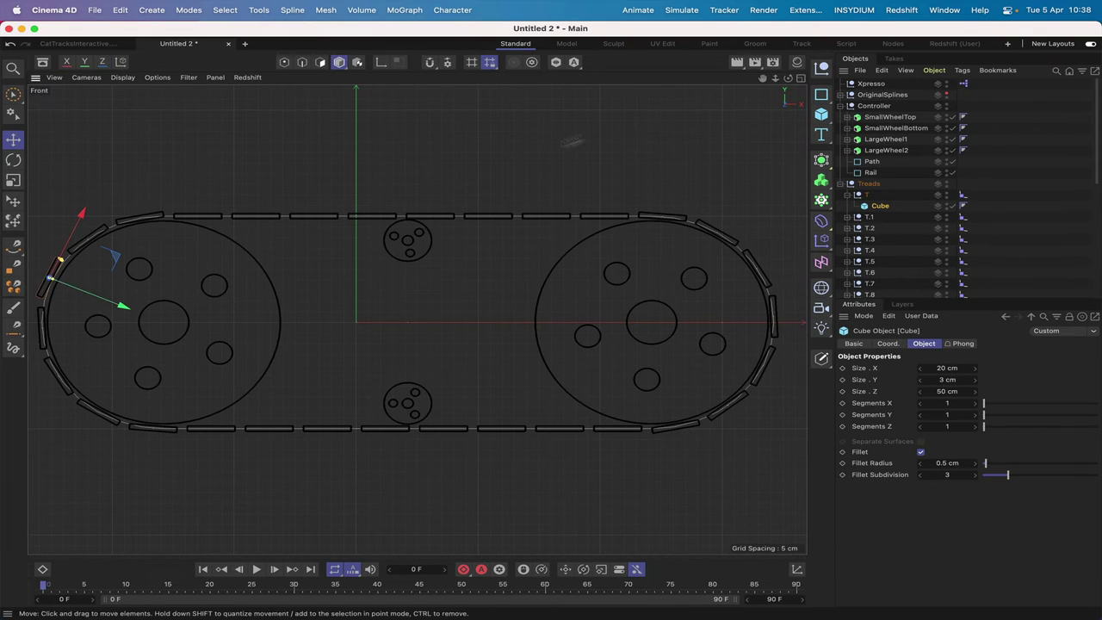
left_click_drag(761, 78, 895, 71)
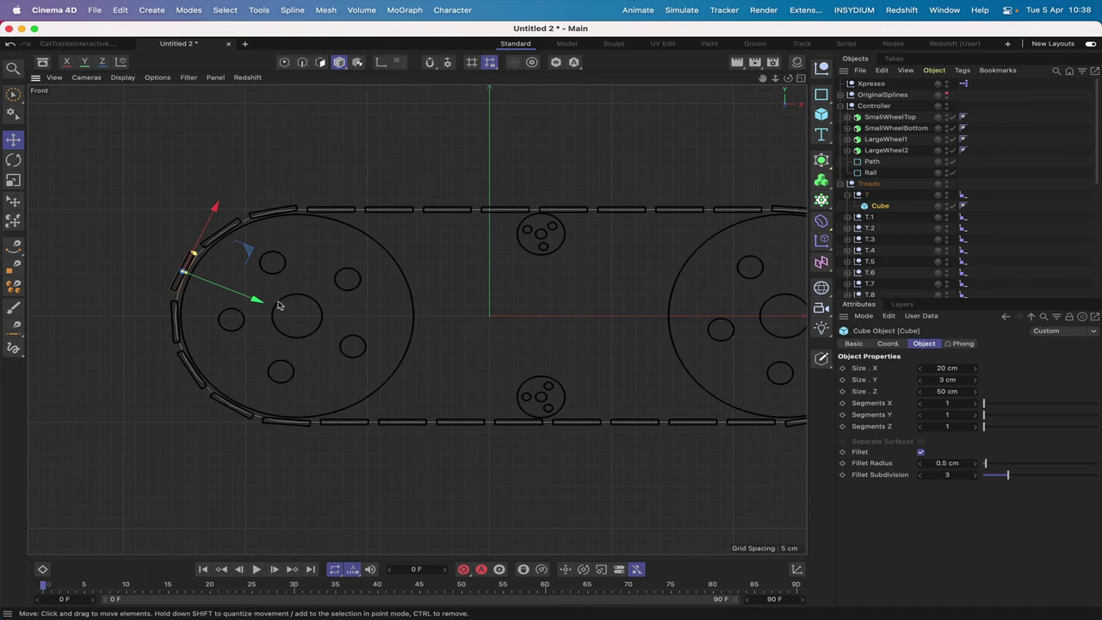
left_click_drag(255, 301, 247, 300)
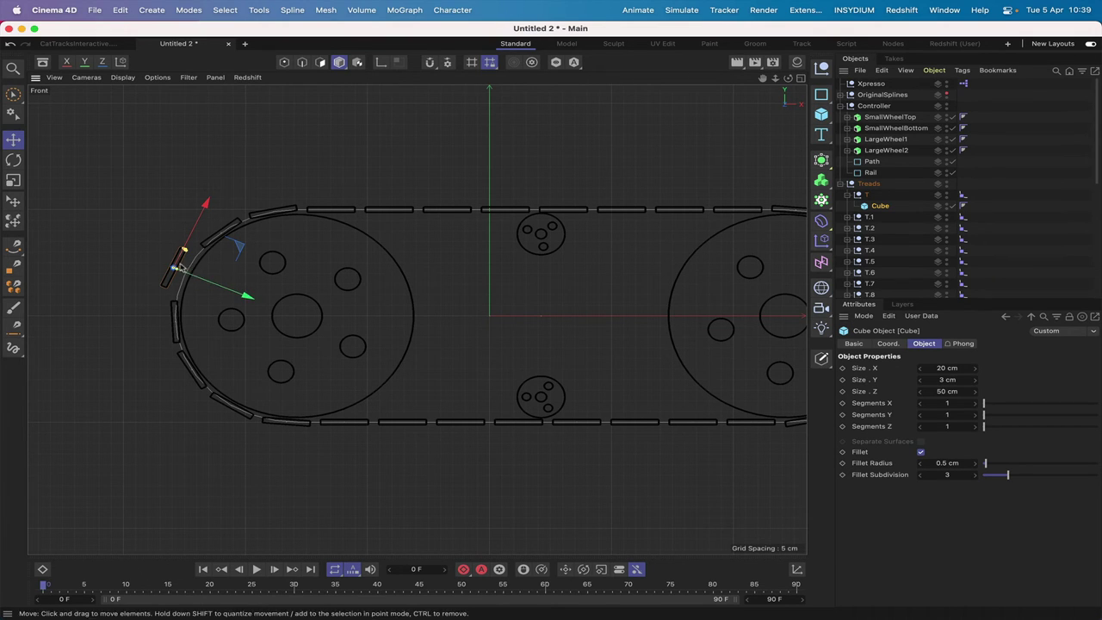
left_click_drag(244, 295, 257, 298)
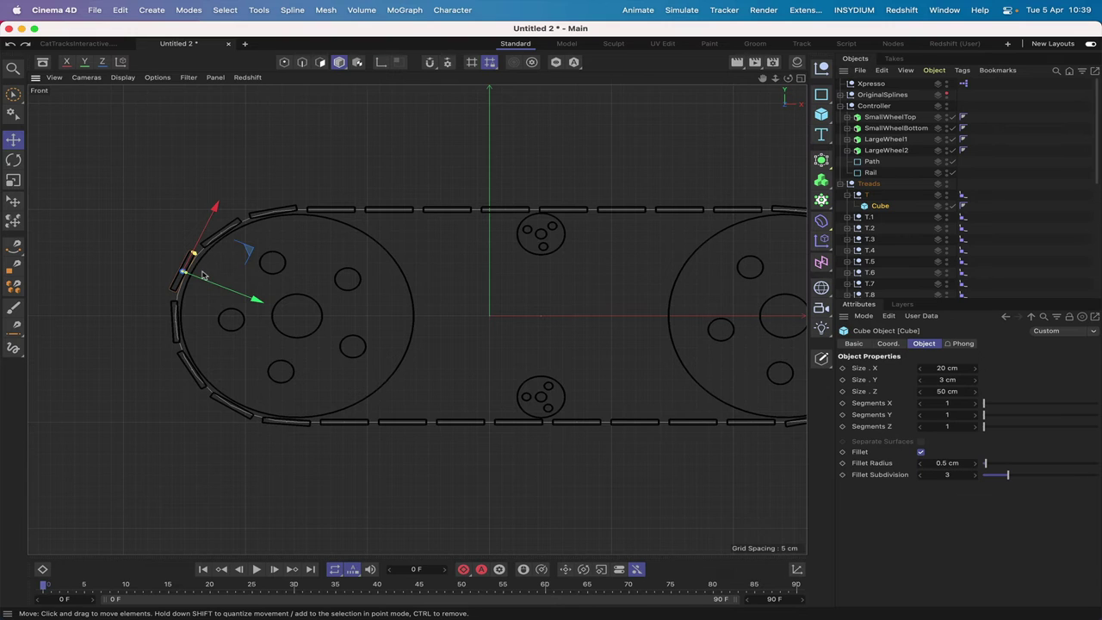
key("super+z")
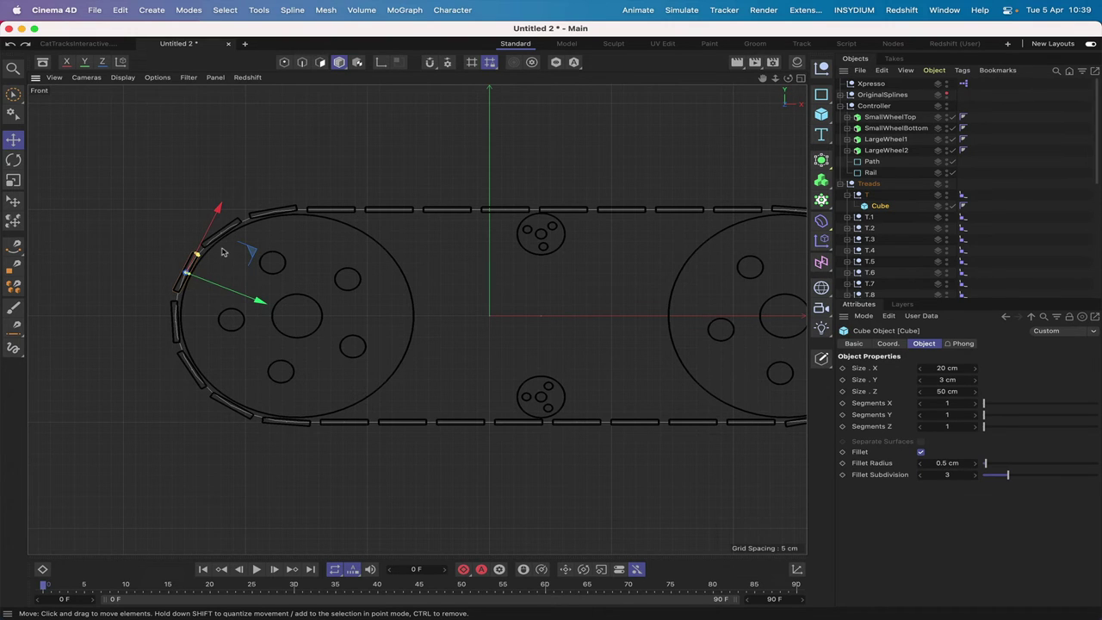
key("ctrl+super+space")
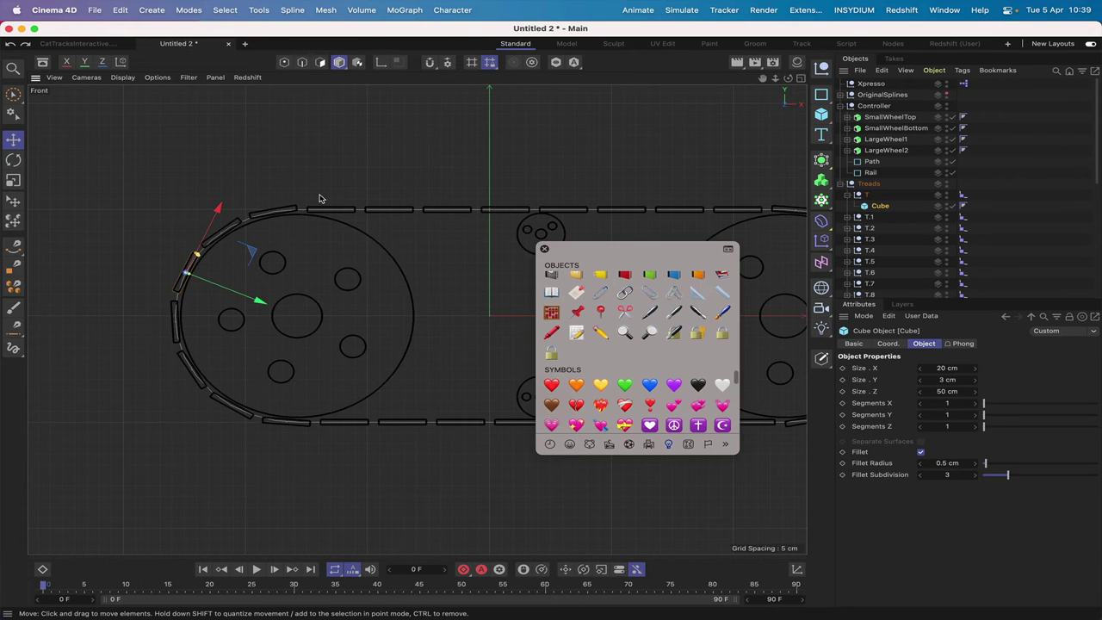
key("F1")
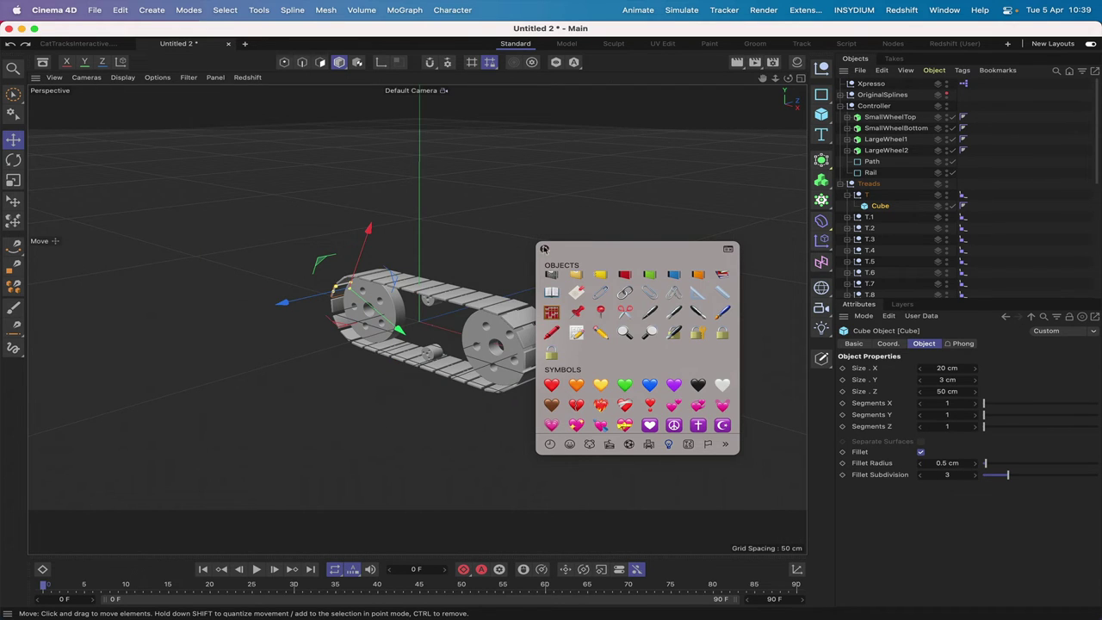
key("Escape")
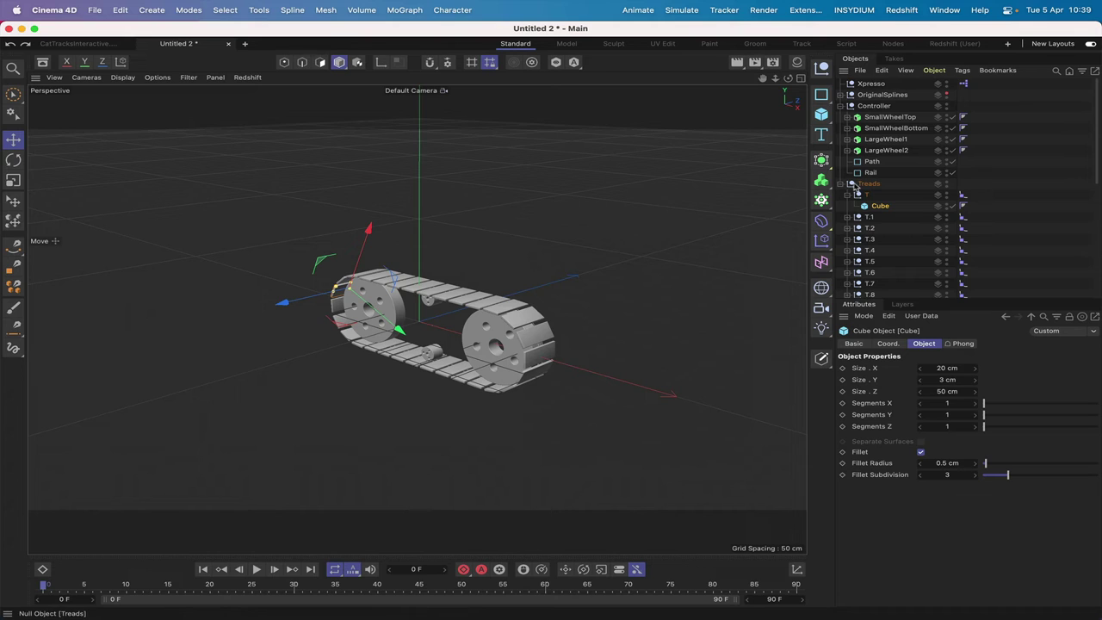
Step: Deselect everything, add two null objects, and make both children of Controller
left_click(729, 226)
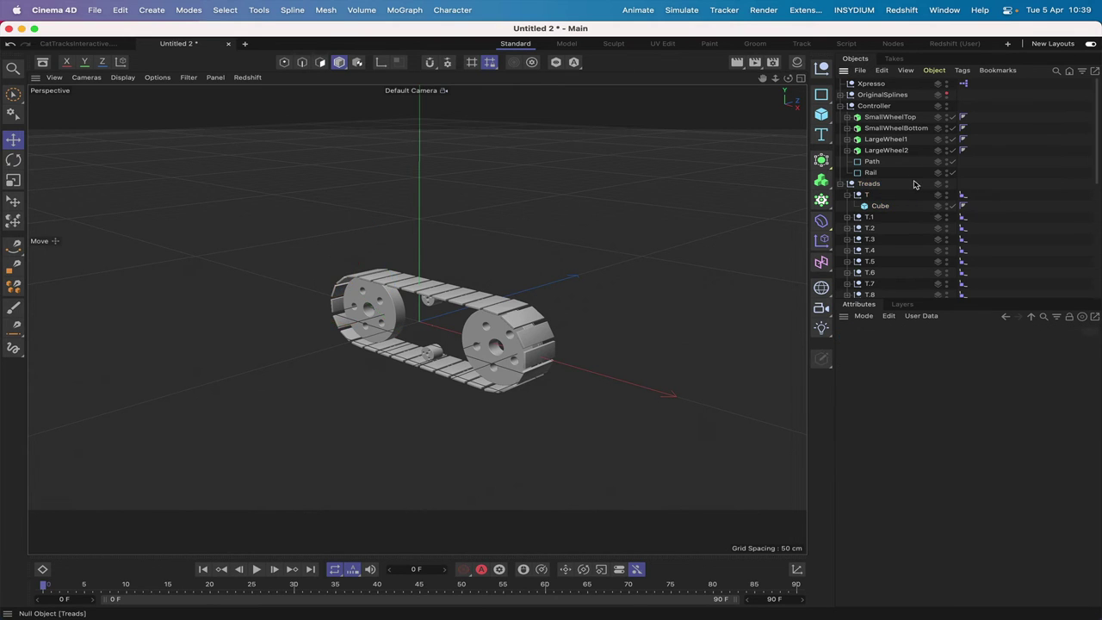
left_click(821, 71)
left_click(820, 71)
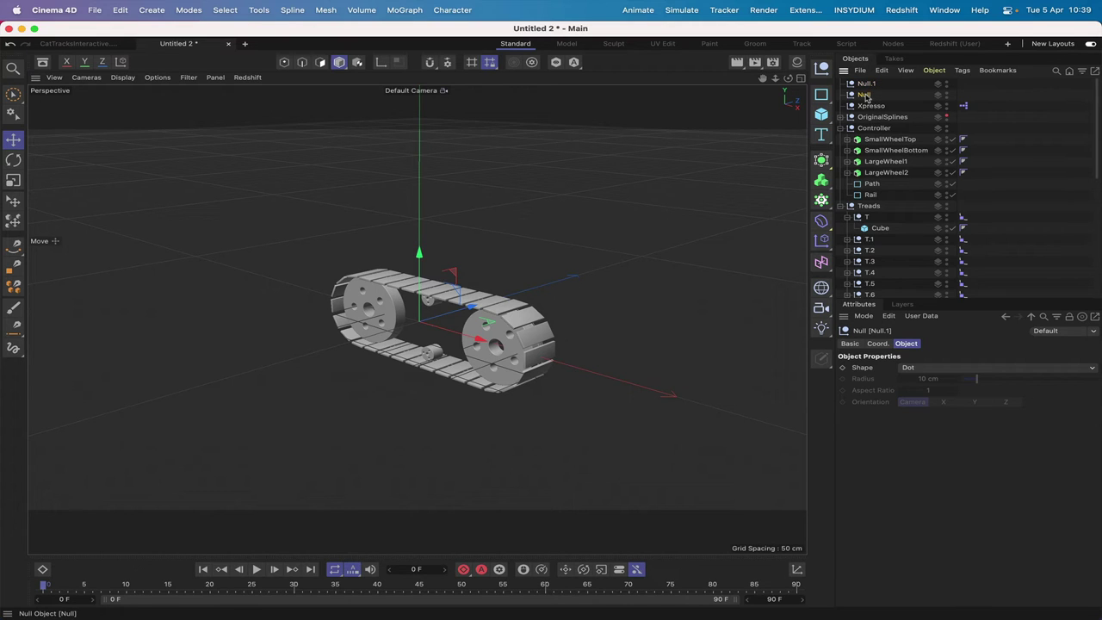
left_click_drag(865, 96, 877, 134)
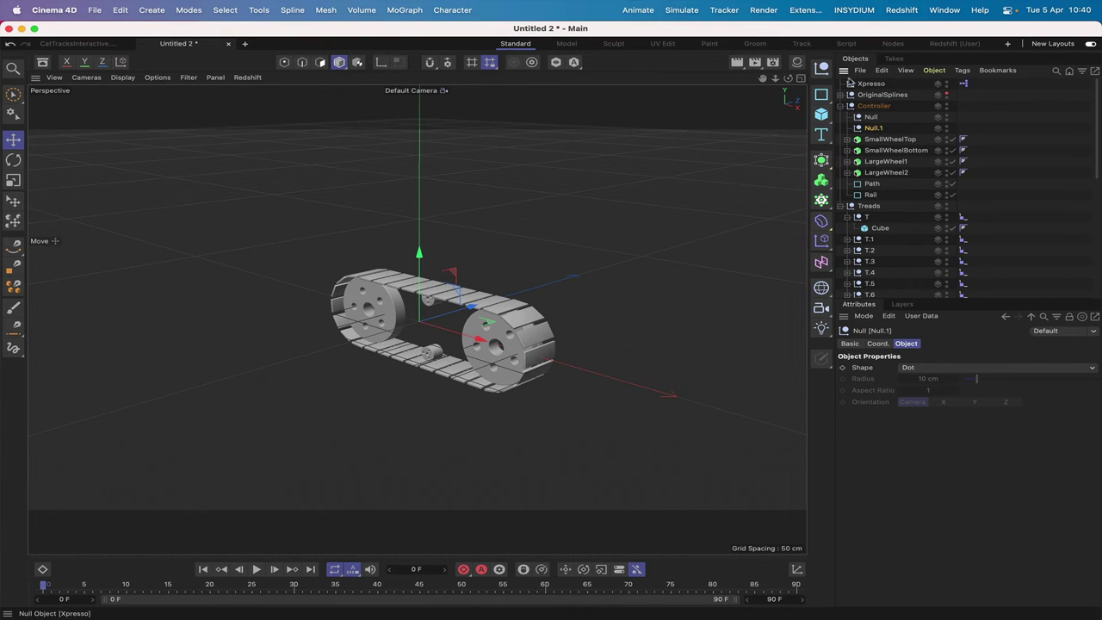
Step: Add two more nulls and nest one inside each of the two nulls under Controller
left_click(824, 73)
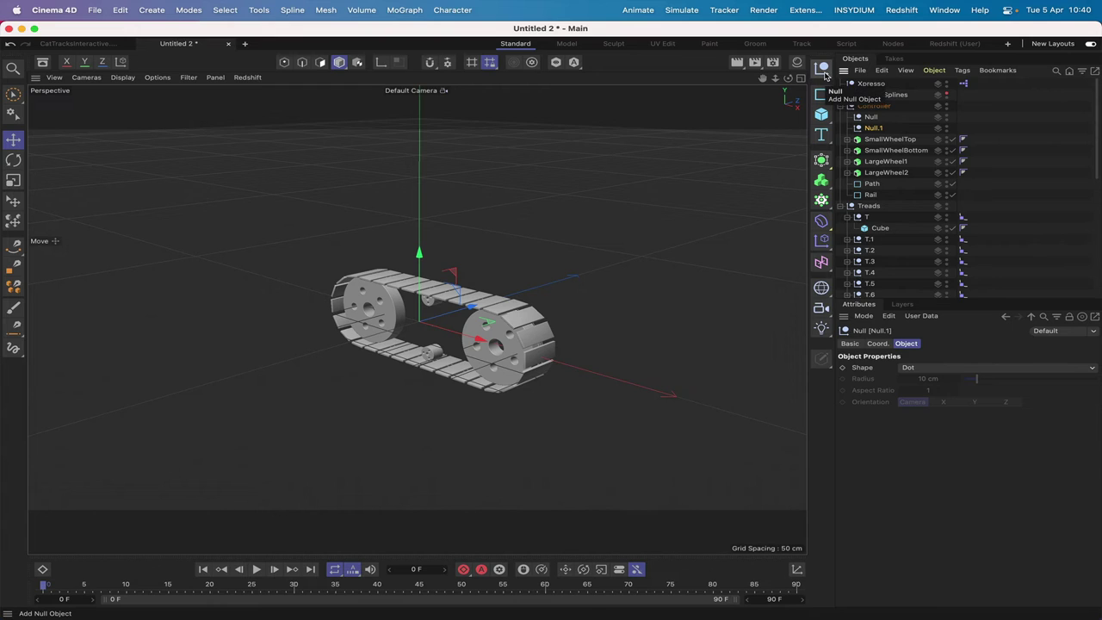
left_click(825, 73)
left_click_drag(866, 94, 871, 139)
left_click_drag(867, 84, 887, 150)
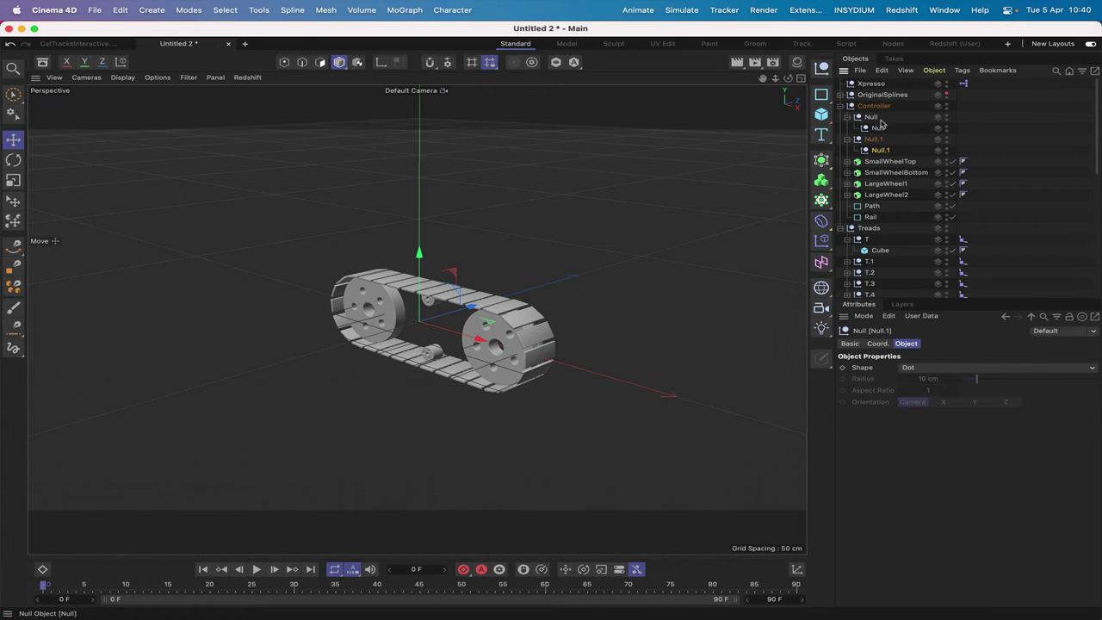
Step: Rename the child of Null as T1 and the child of Null.1 as T2
double_click(879, 128)
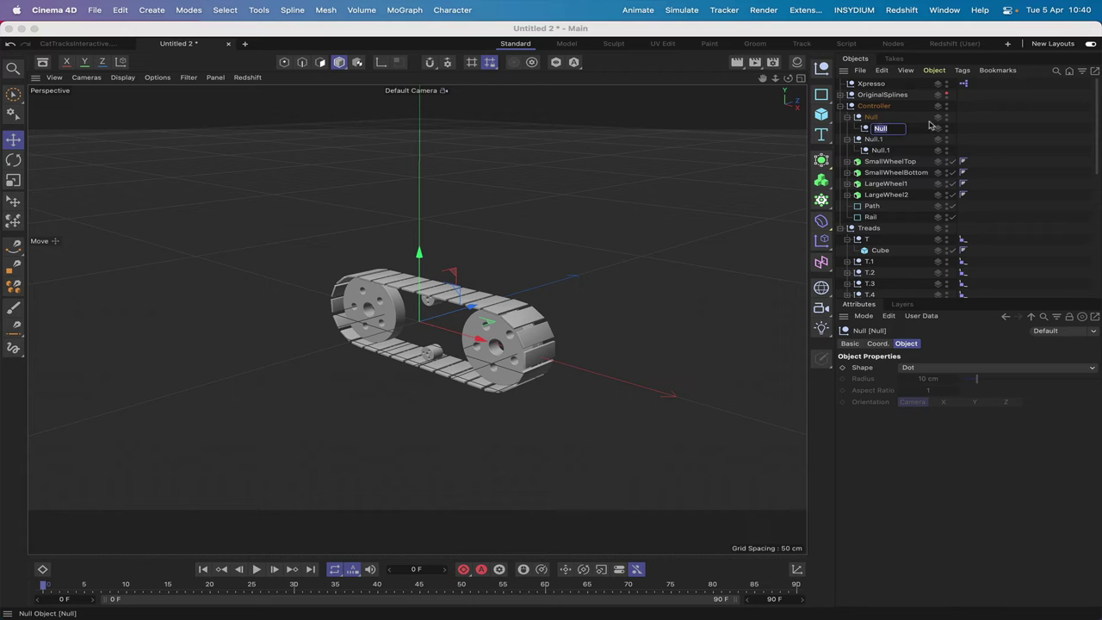
type("T1")
double_click(878, 149)
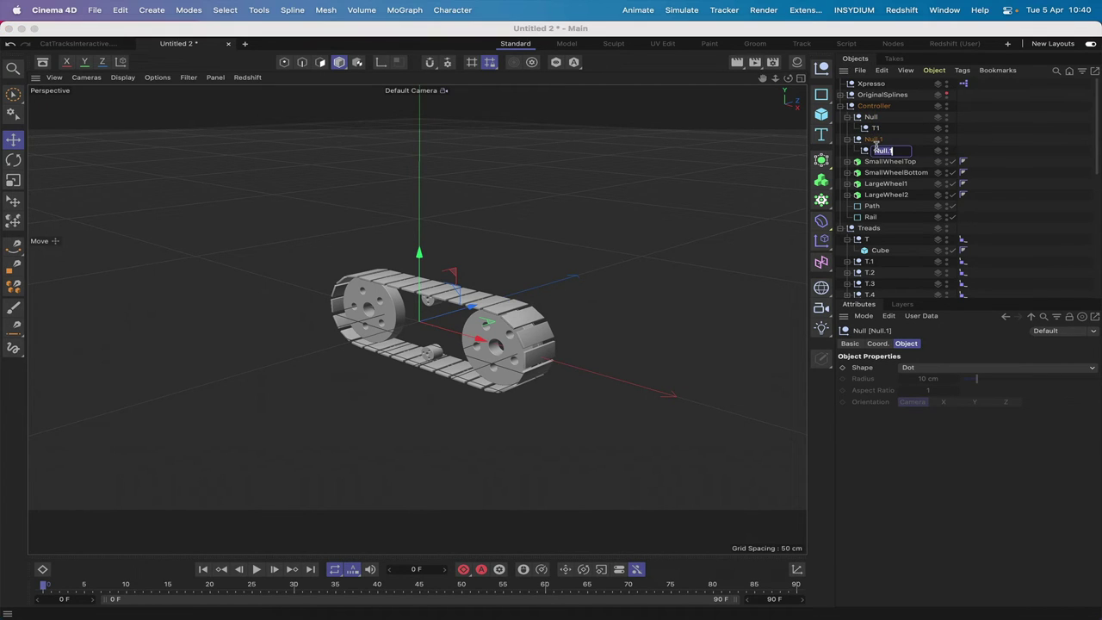
type("T2")
key("Return")
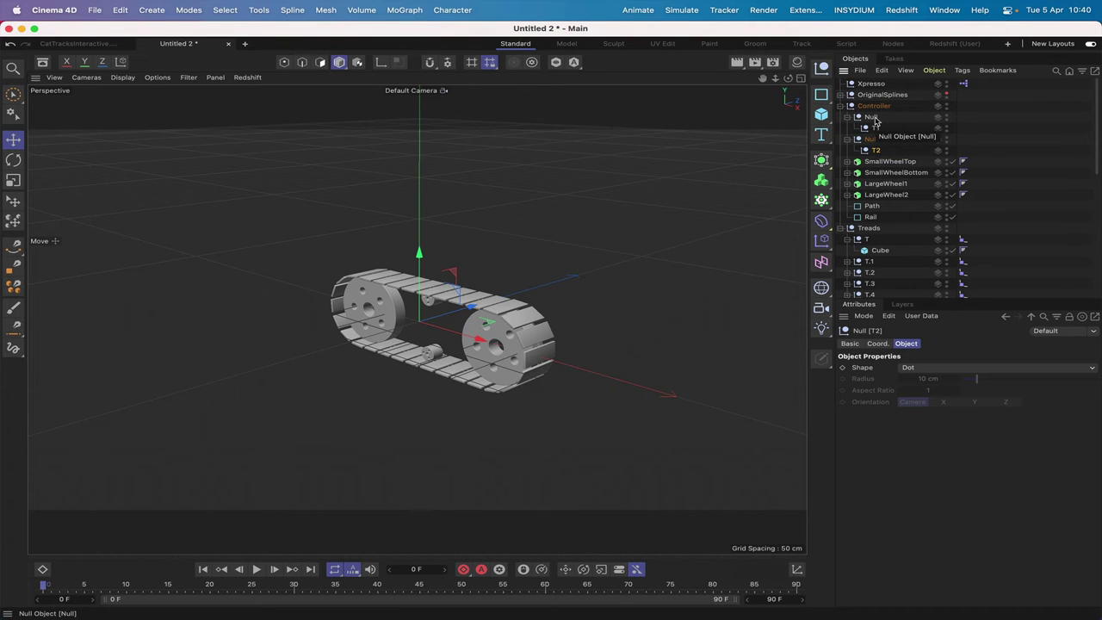
Step: Set the Controller's X position to 0 cm, working in the front view
key("F4")
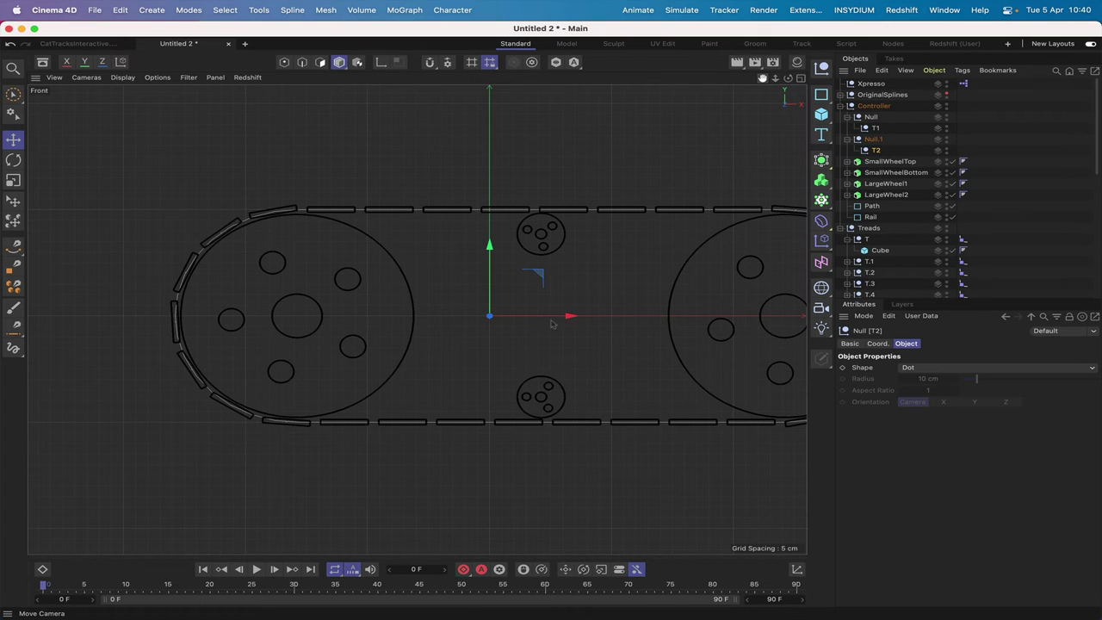
middle_click_drag(552, 324, 464, 312, "alt")
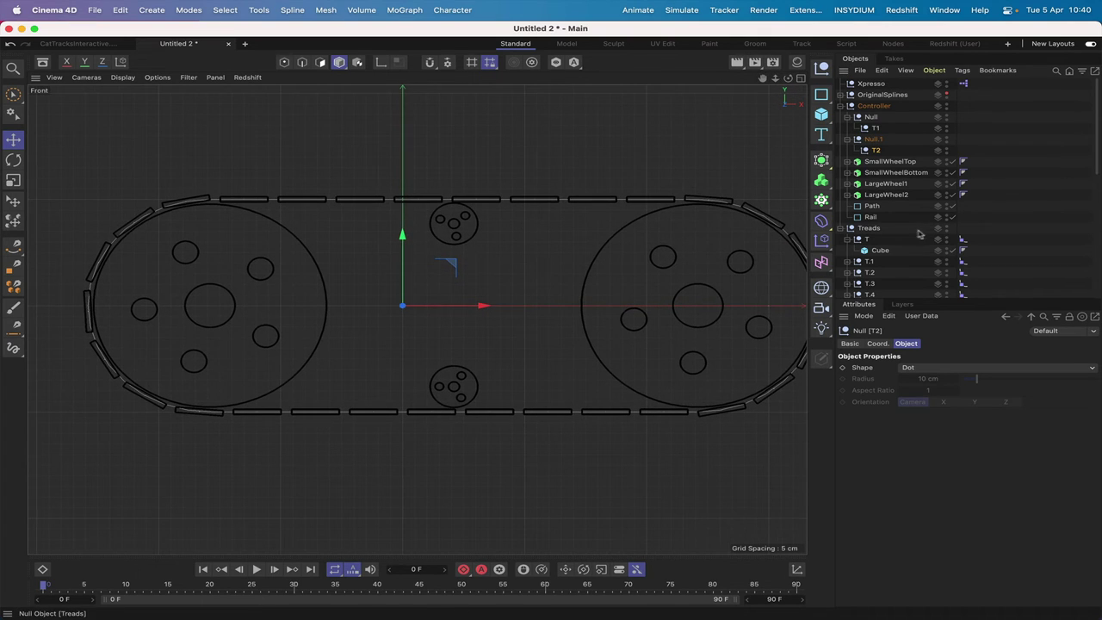
left_click(877, 107)
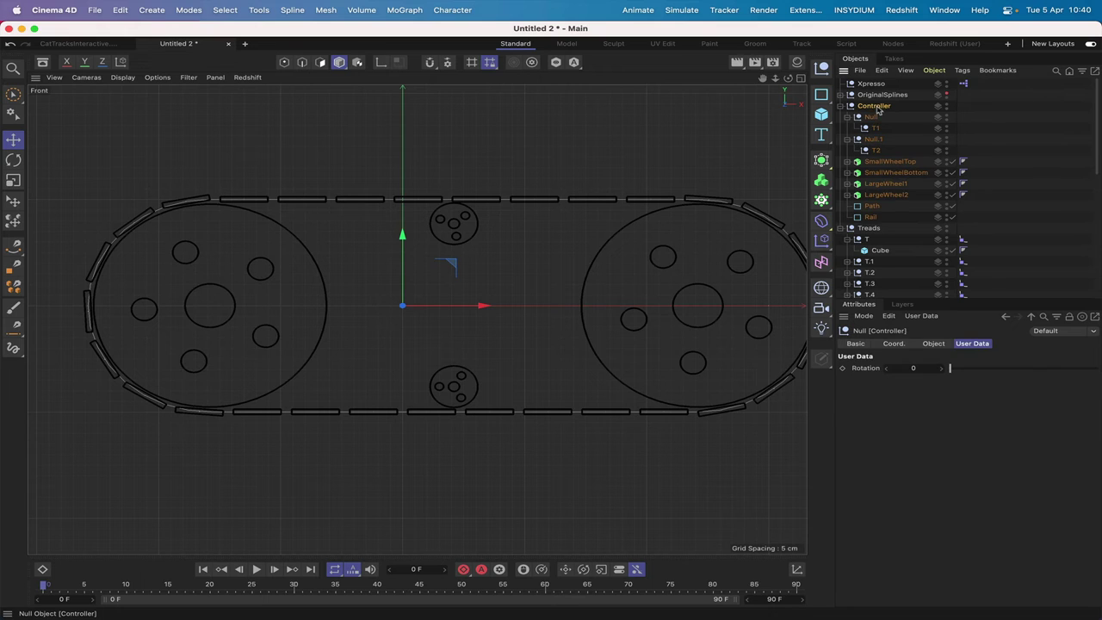
left_click(896, 344)
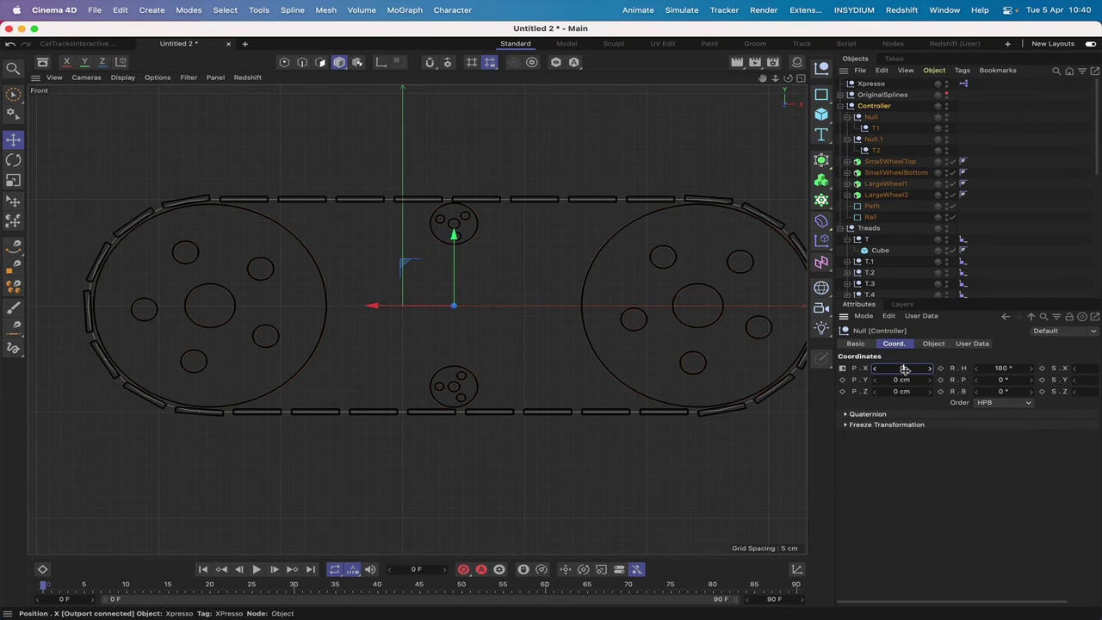
left_click_drag(904, 368, 896, 369)
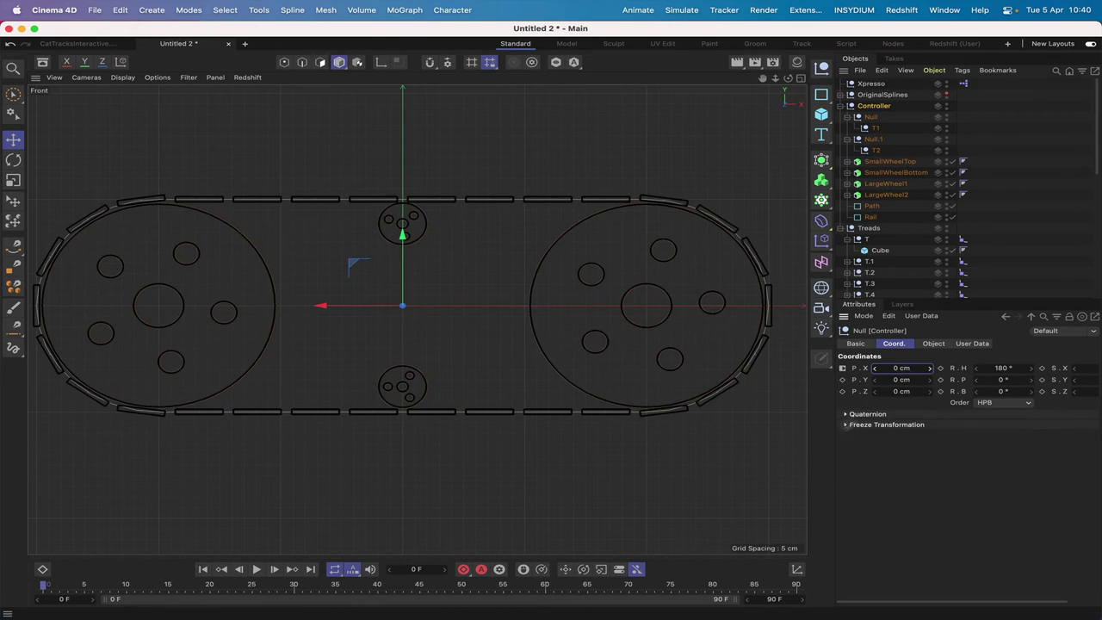
Step: Set the X position of both Null and Null.1 under Controller to 0 cm
left_click(872, 118)
double_click(896, 367)
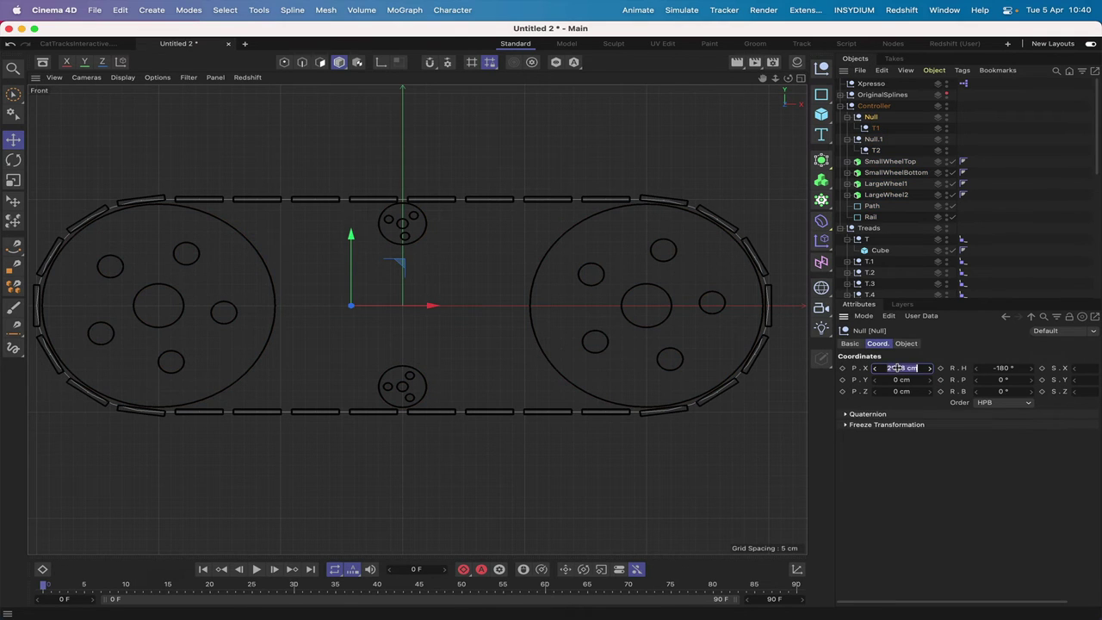
type("0")
key("Return")
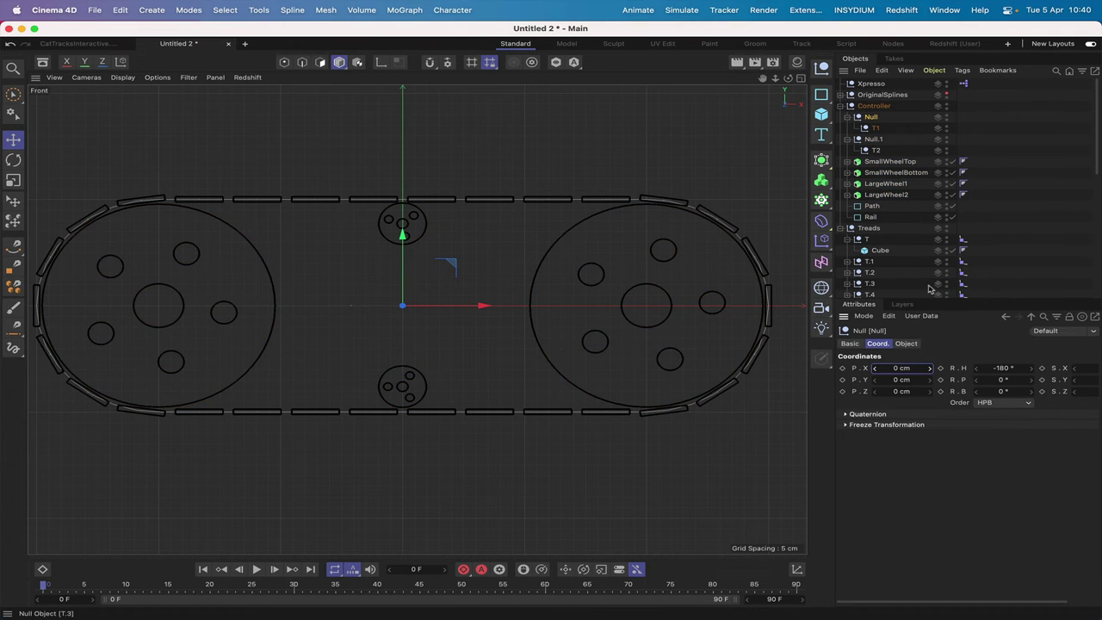
left_click(873, 139)
double_click(901, 369)
type("0")
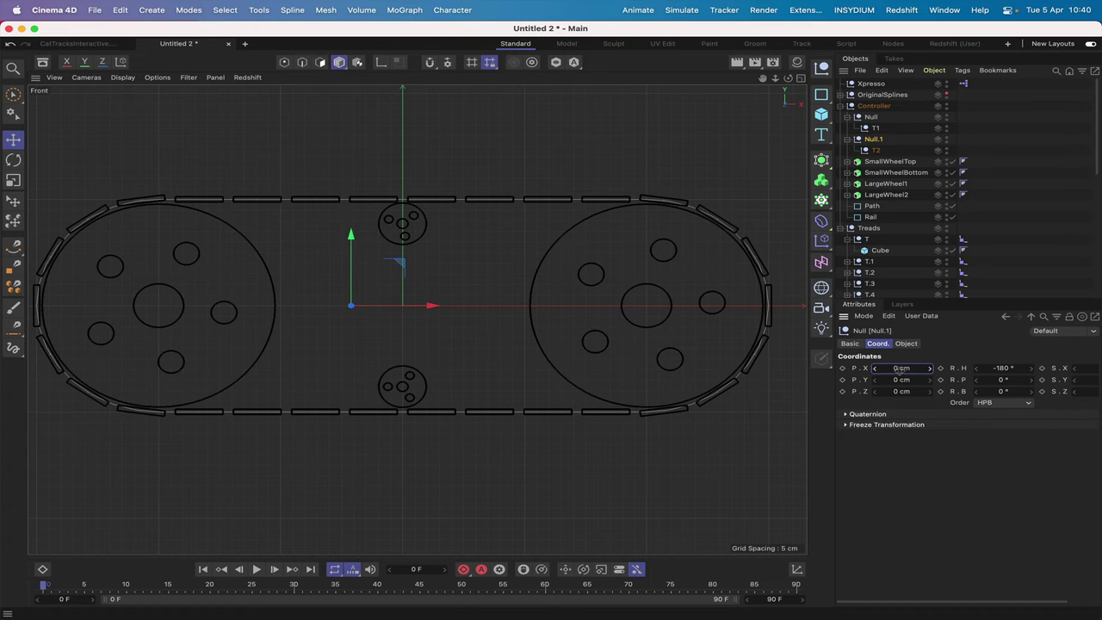
key("Return")
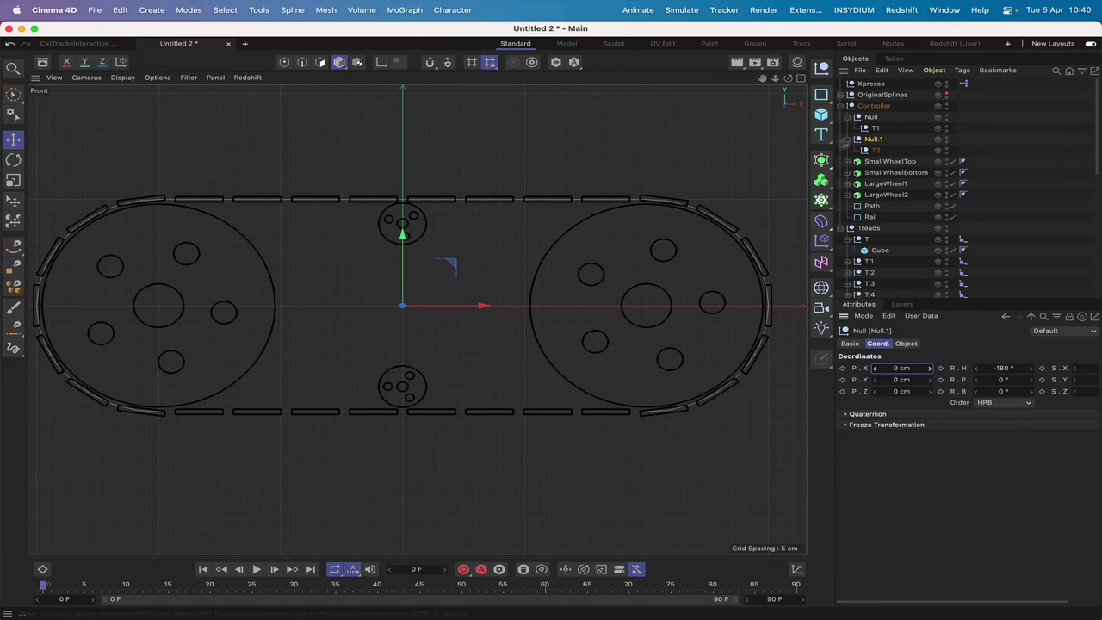
Step: Set the X position of Null, the parent of T1, to 50 cm
left_click(872, 117)
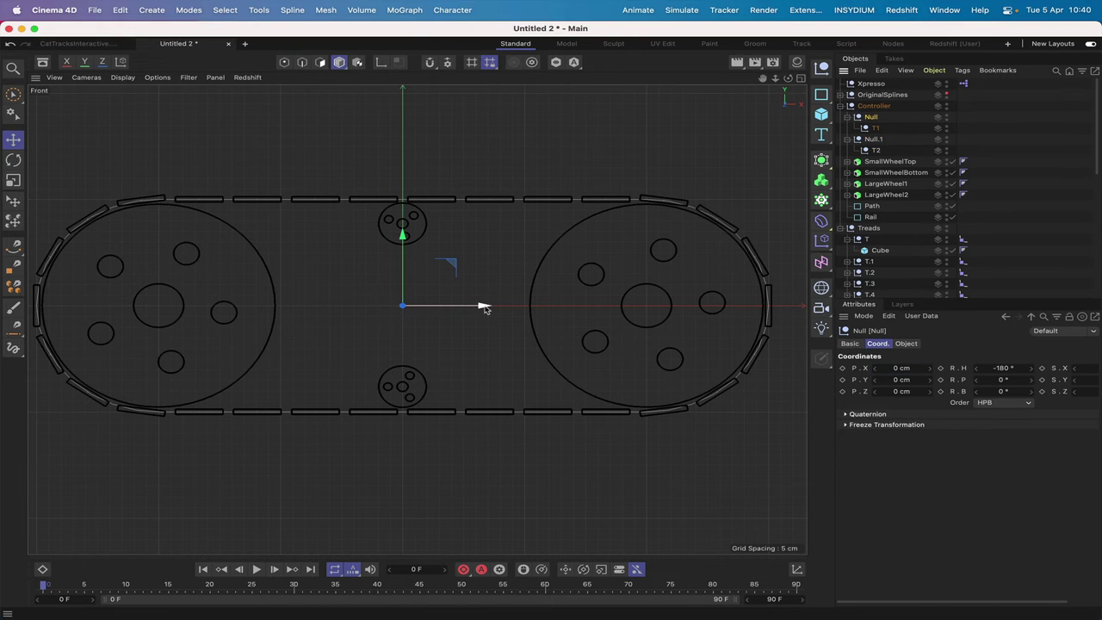
left_click(902, 368)
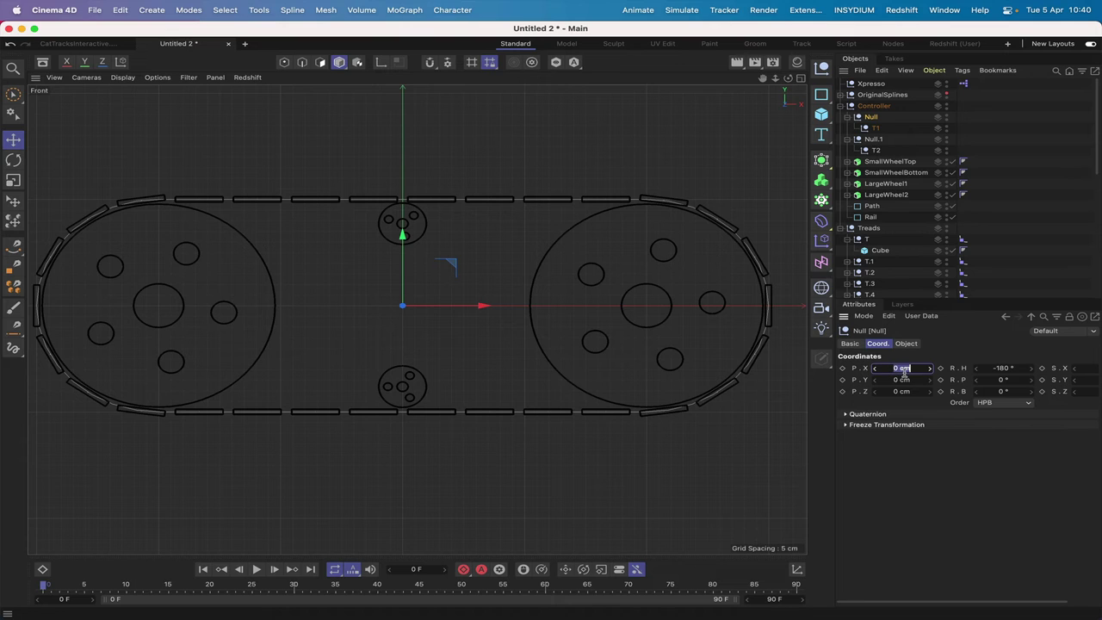
type("50")
key("Return")
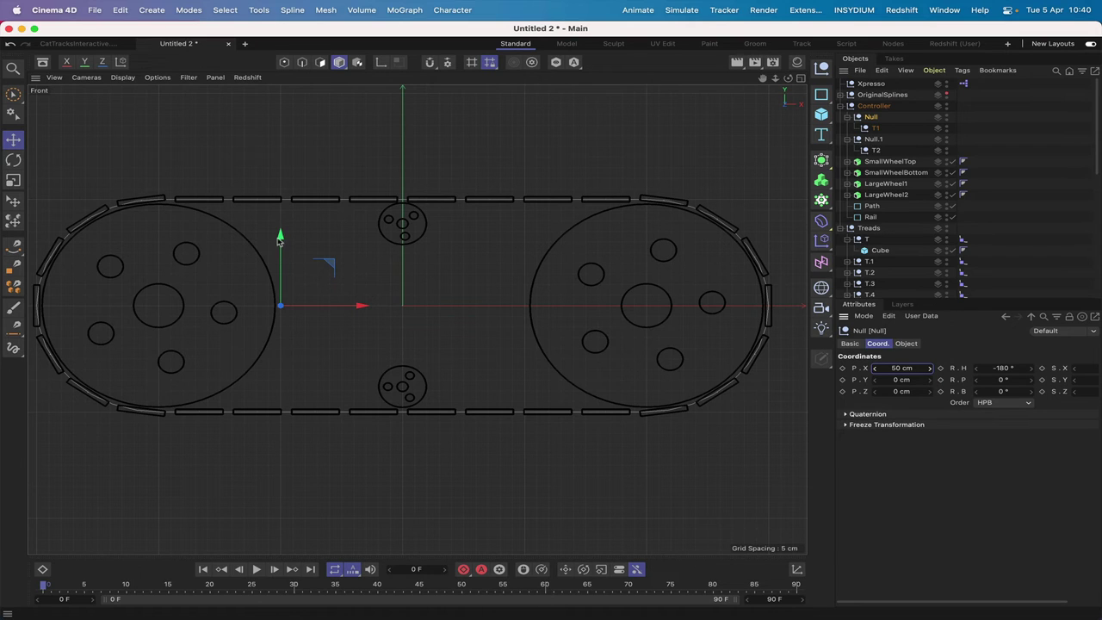
Step: Set the X position of Null.1, the parent of T2, to -50 cm
left_click(872, 141)
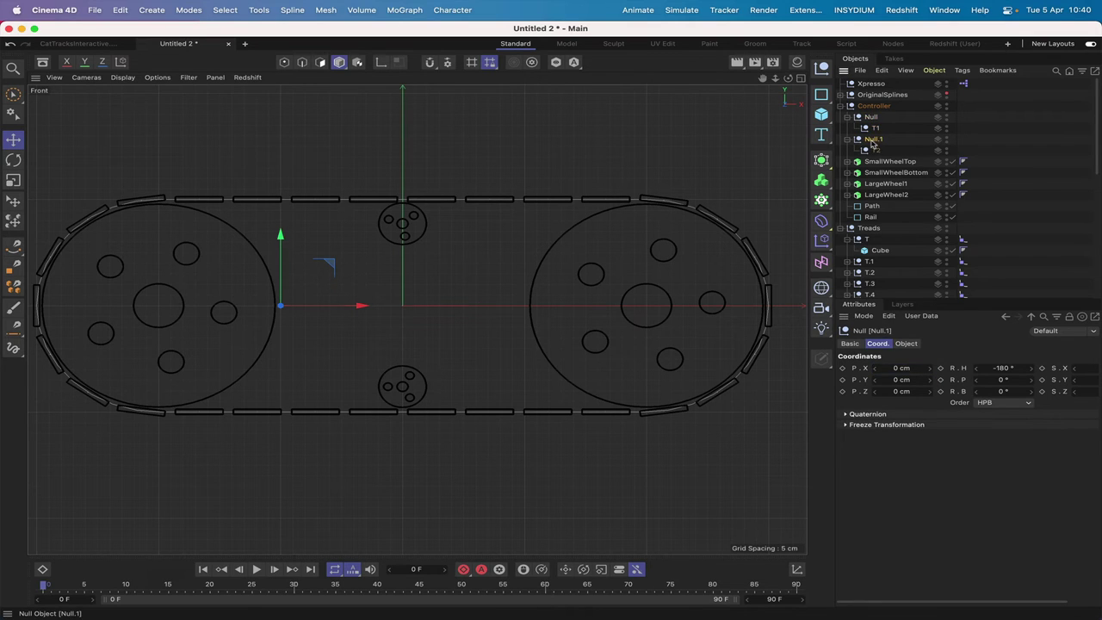
left_click(895, 369)
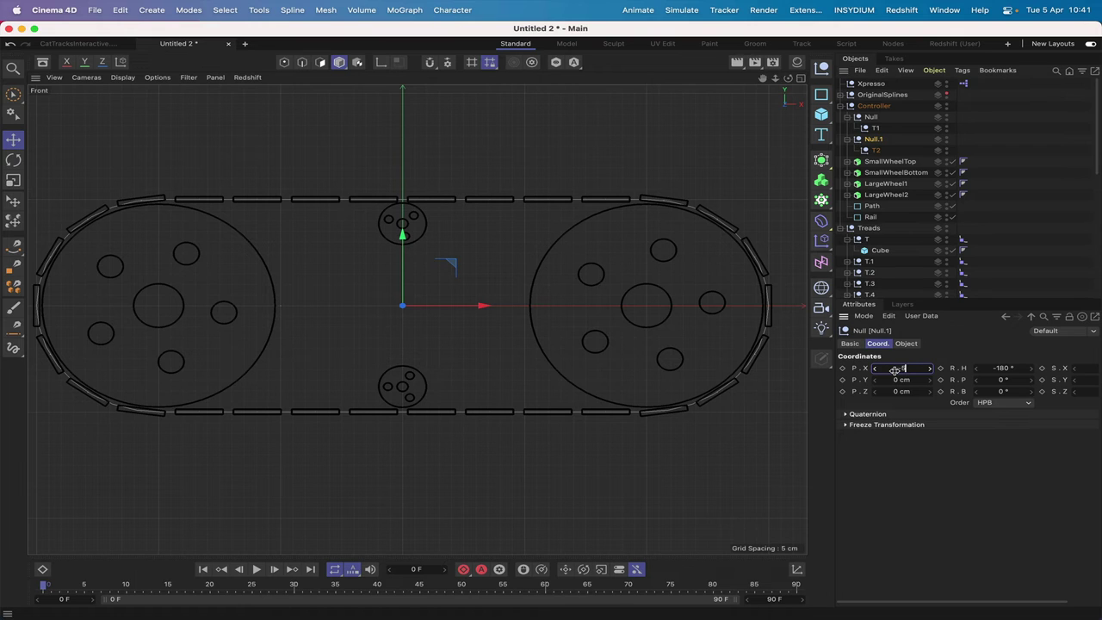
type("-50")
key("Return")
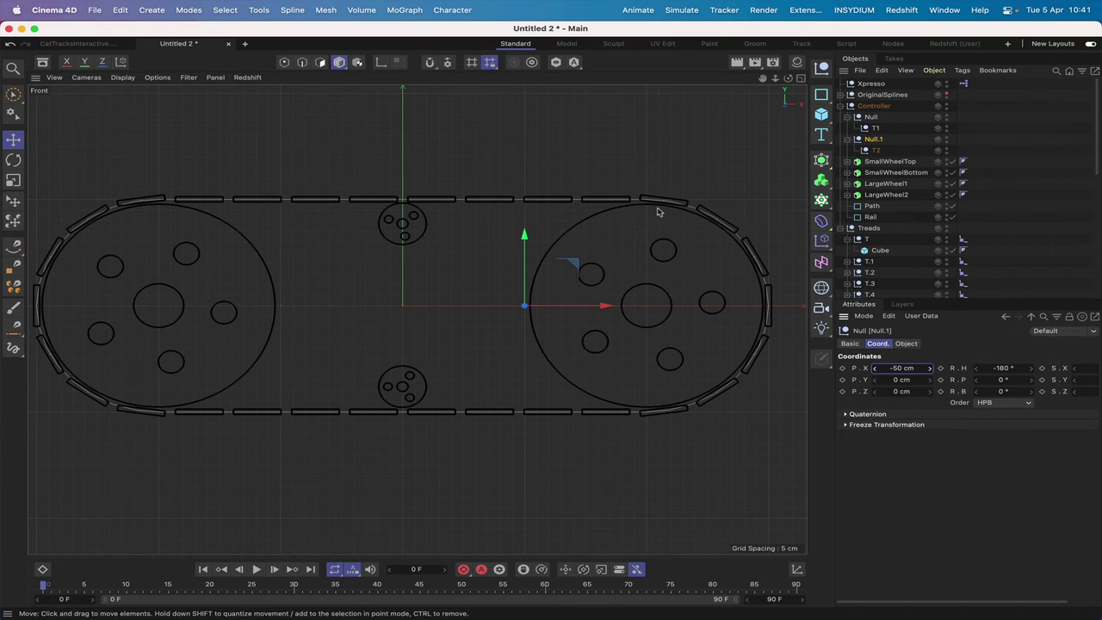
Step: Set the Y position of both Null and Null.1 to 50 cm and check where T1 and T2 sit
left_click(872, 117, "ctrl")
left_click(897, 380)
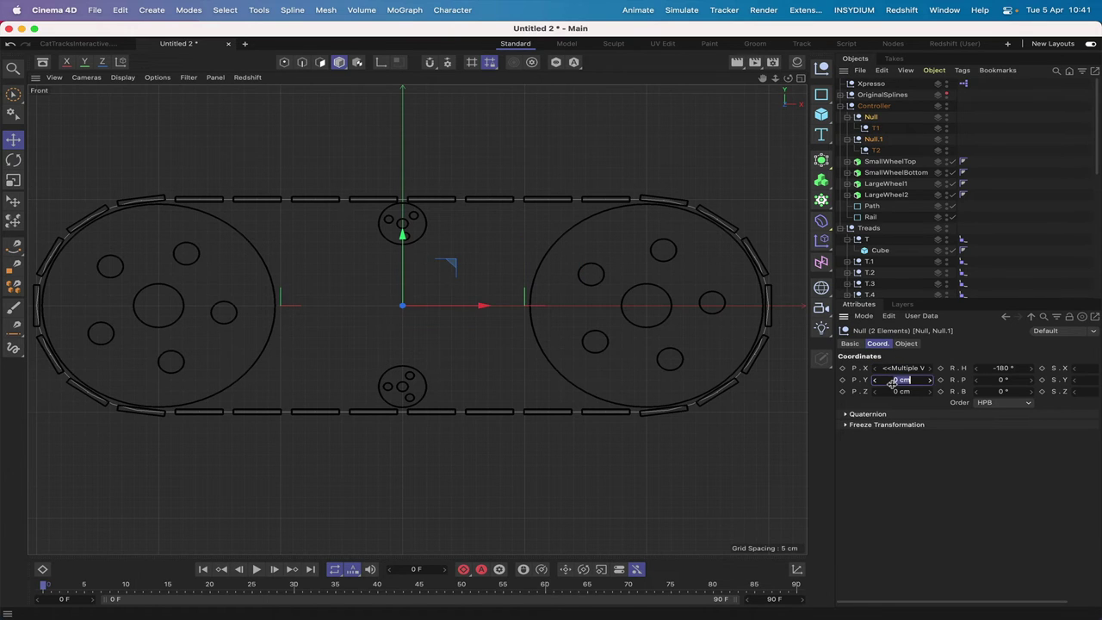
type("50")
key("Return")
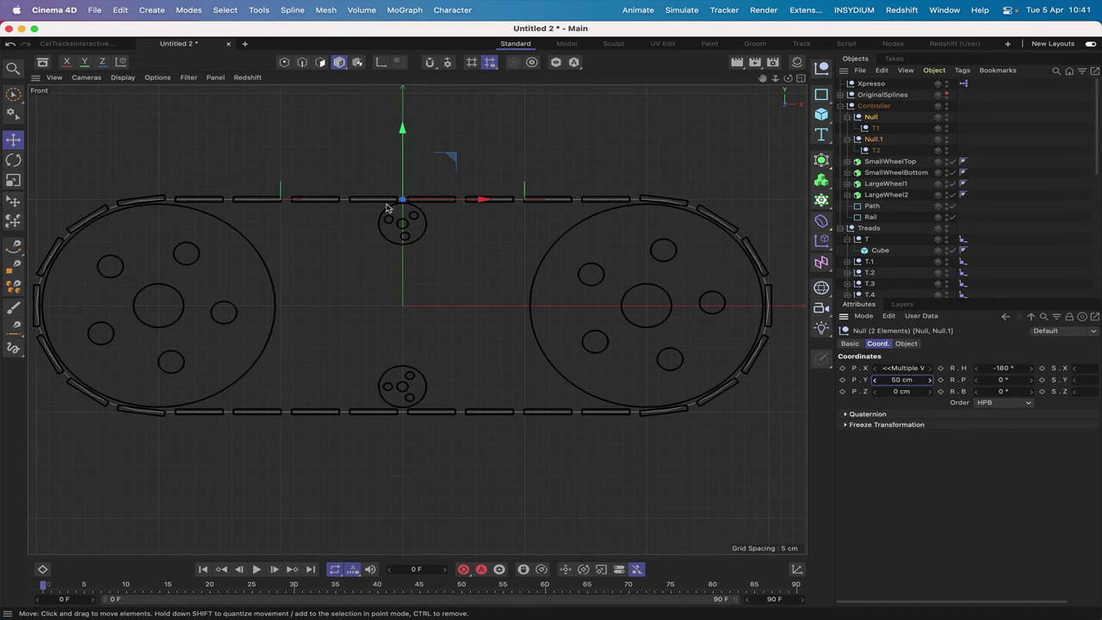
left_click(899, 136)
left_click(876, 128)
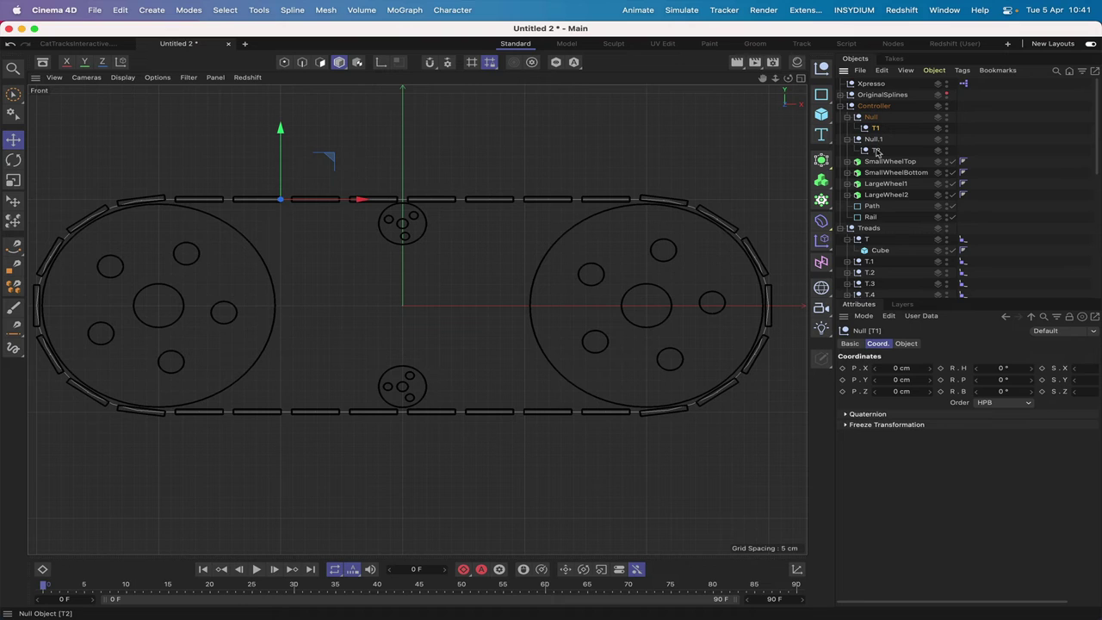
left_click(876, 150)
left_click(909, 129)
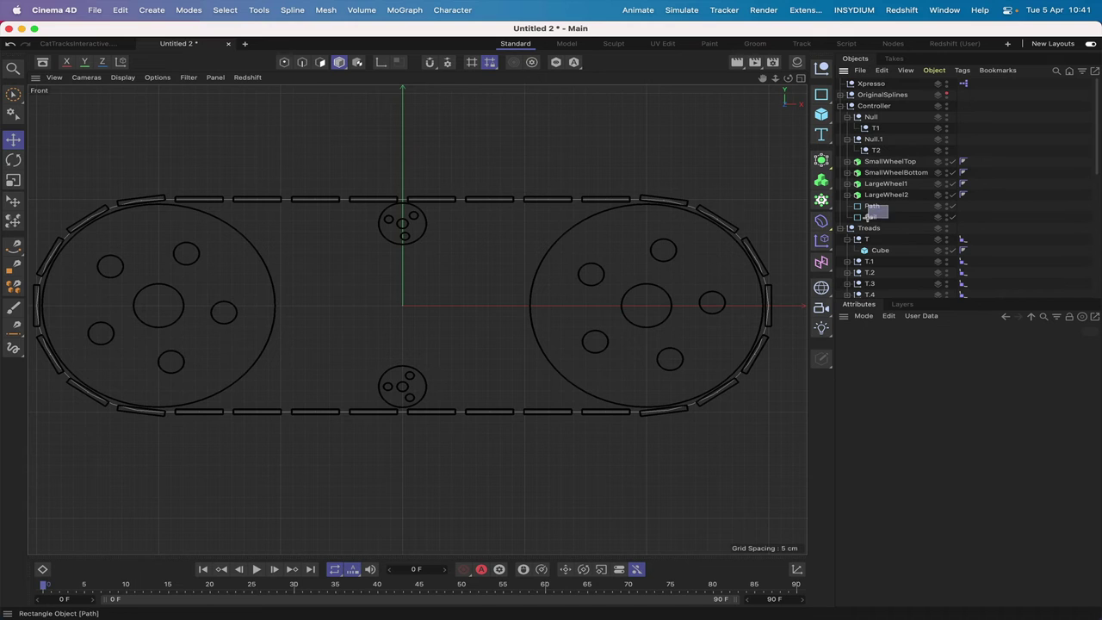
Step: Convert the Path and Rail rectangles into editable splines
left_click(872, 205)
left_click(875, 216, "shift")
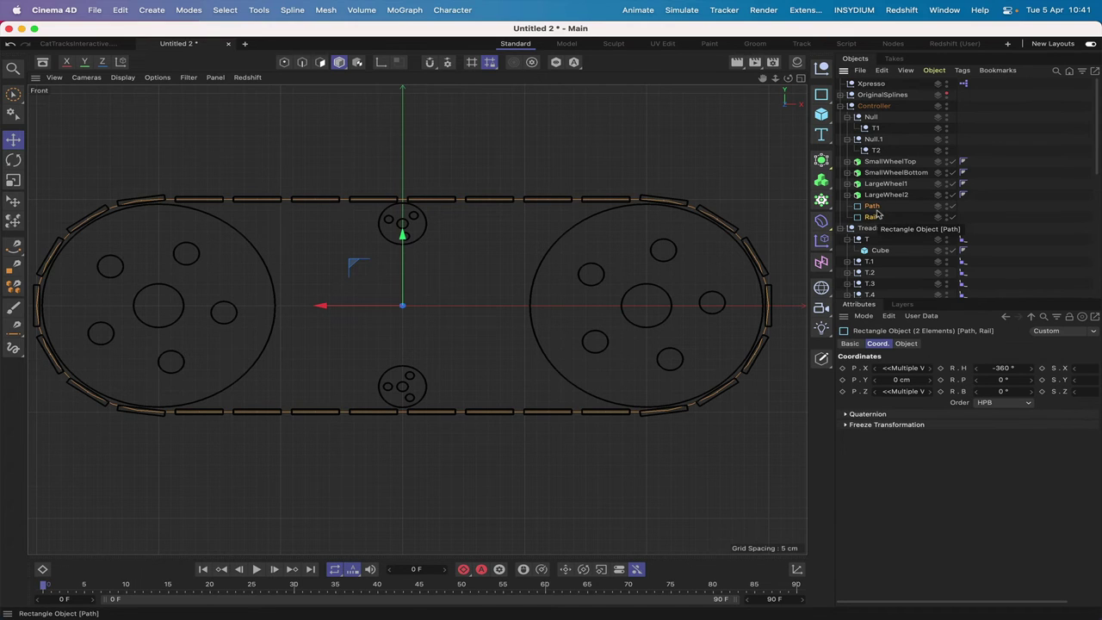
key("c")
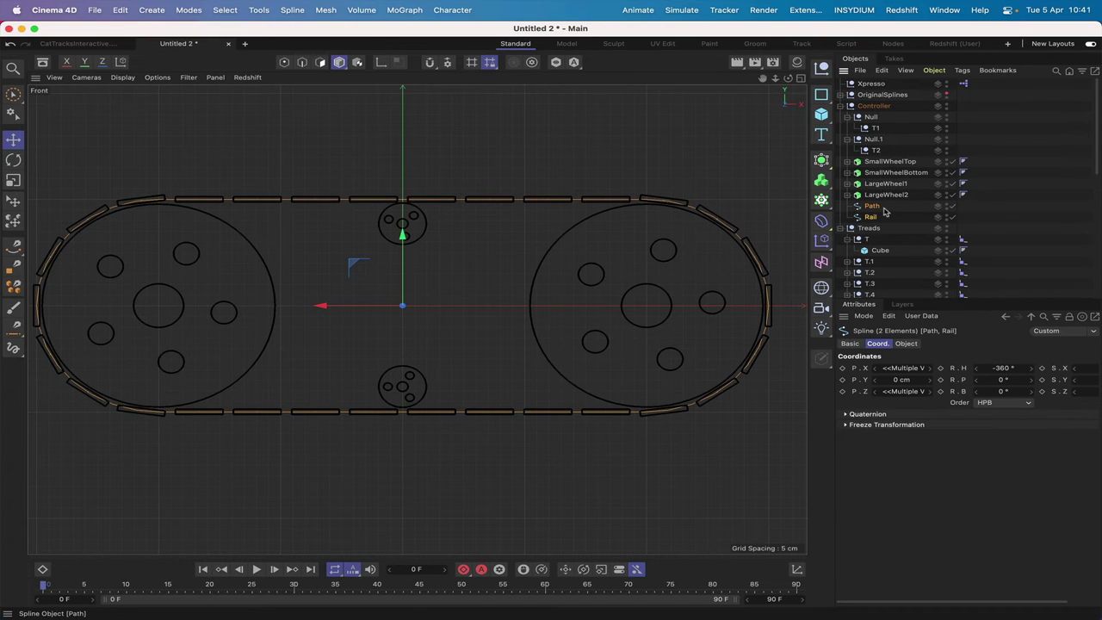
left_click(715, 179)
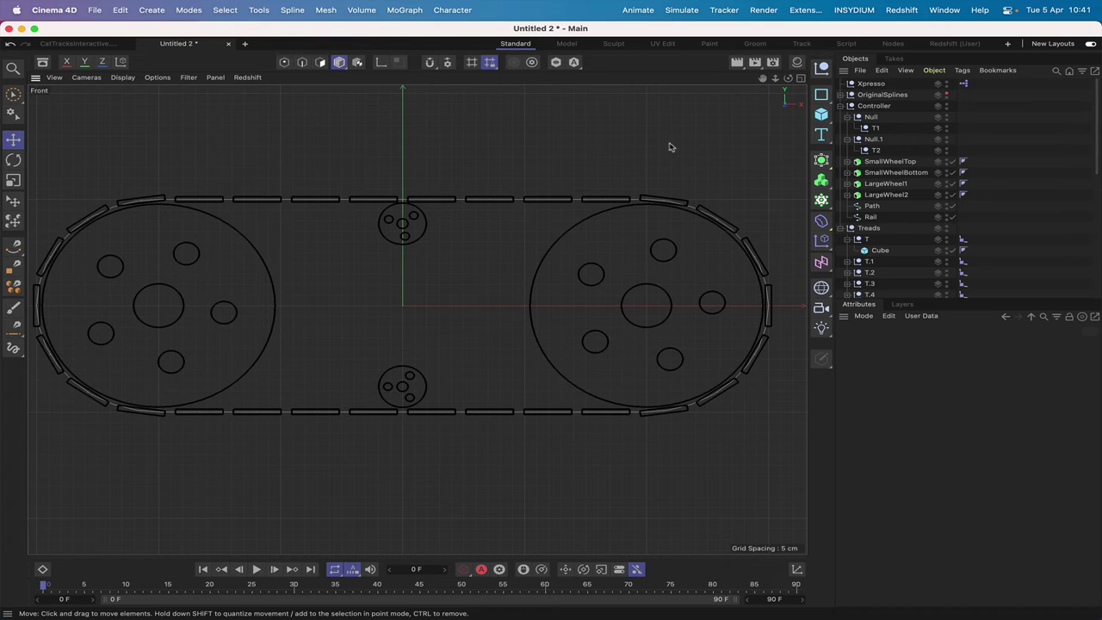
Step: Work on the points of both Path and Rail, with Visible Only disabled for Live Selection
left_click(284, 62)
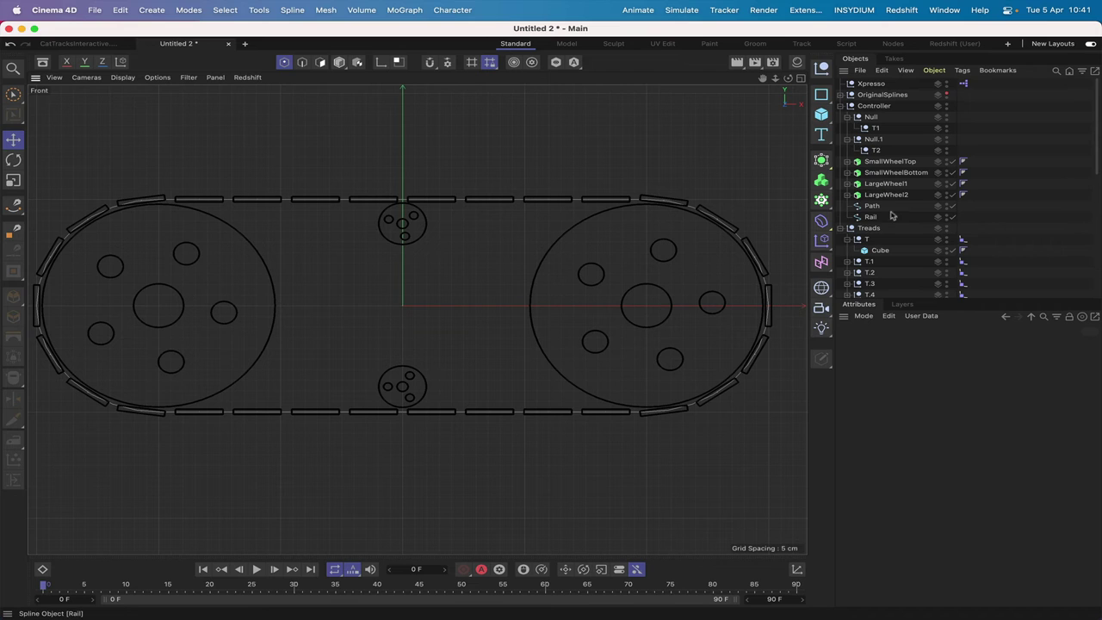
left_click_drag(871, 216, 869, 218)
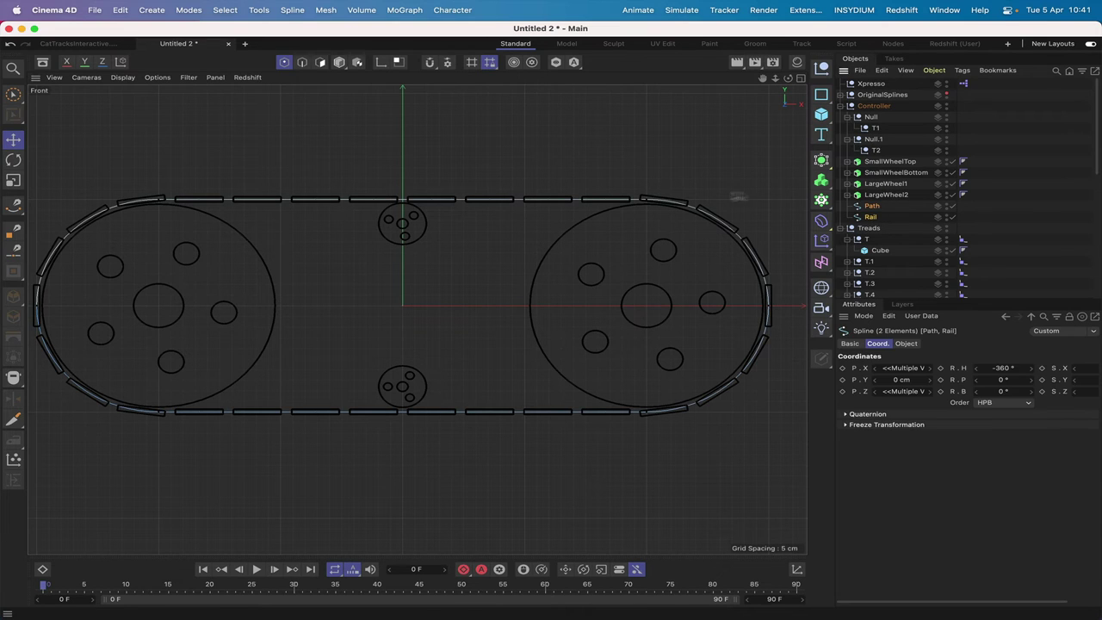
left_click(646, 199)
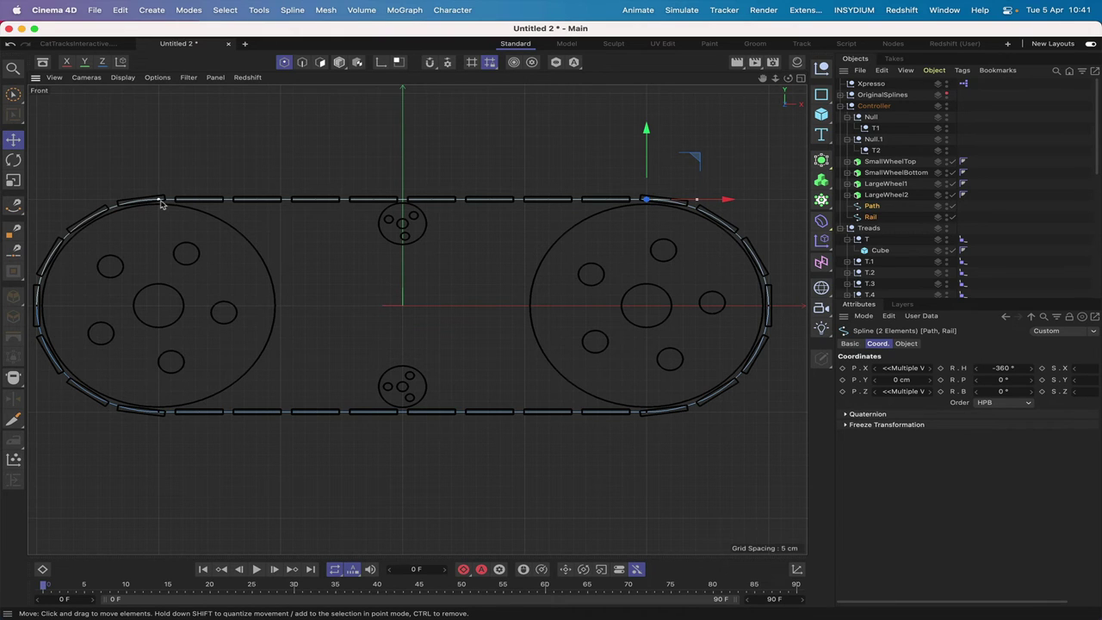
key("9")
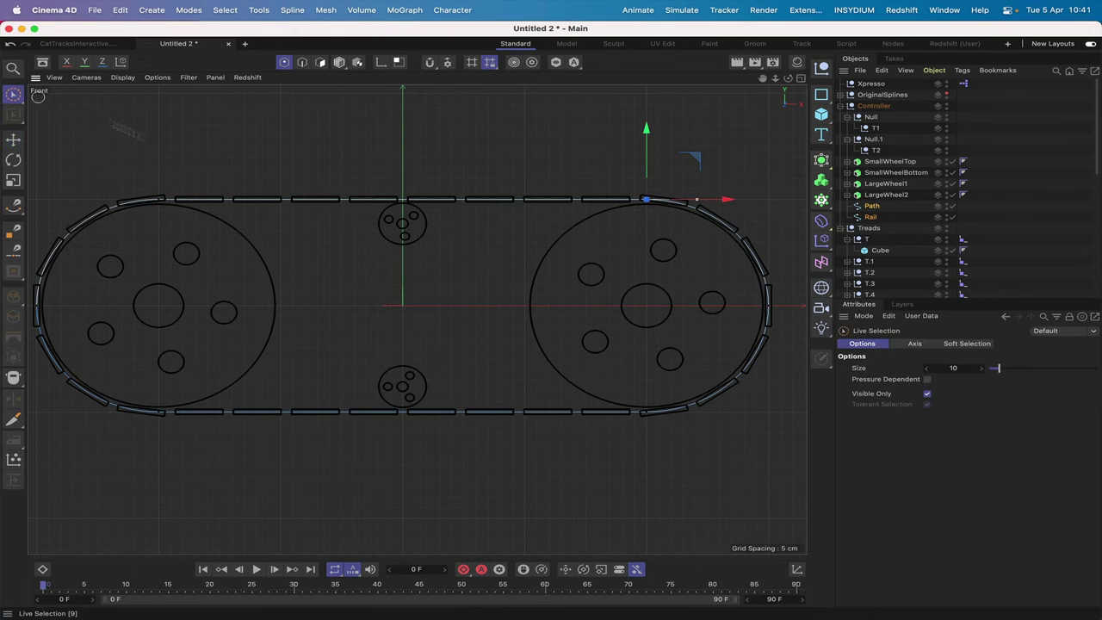
left_click(927, 393)
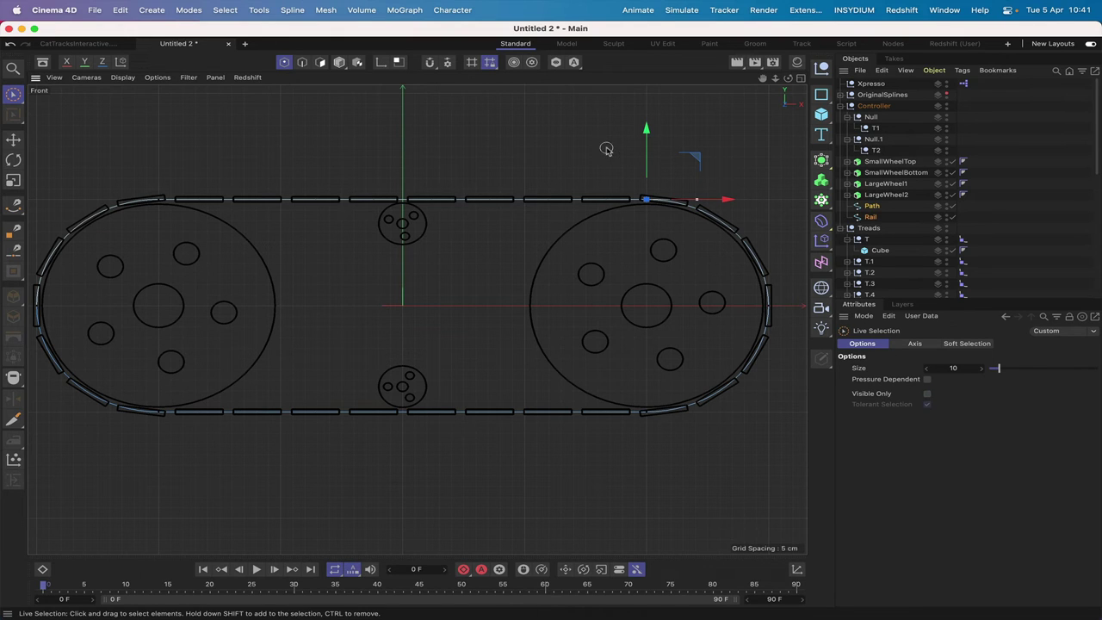
Step: Subdivide the upper straight segment of Path and Rail between the points above the two large wheels
left_click(650, 204)
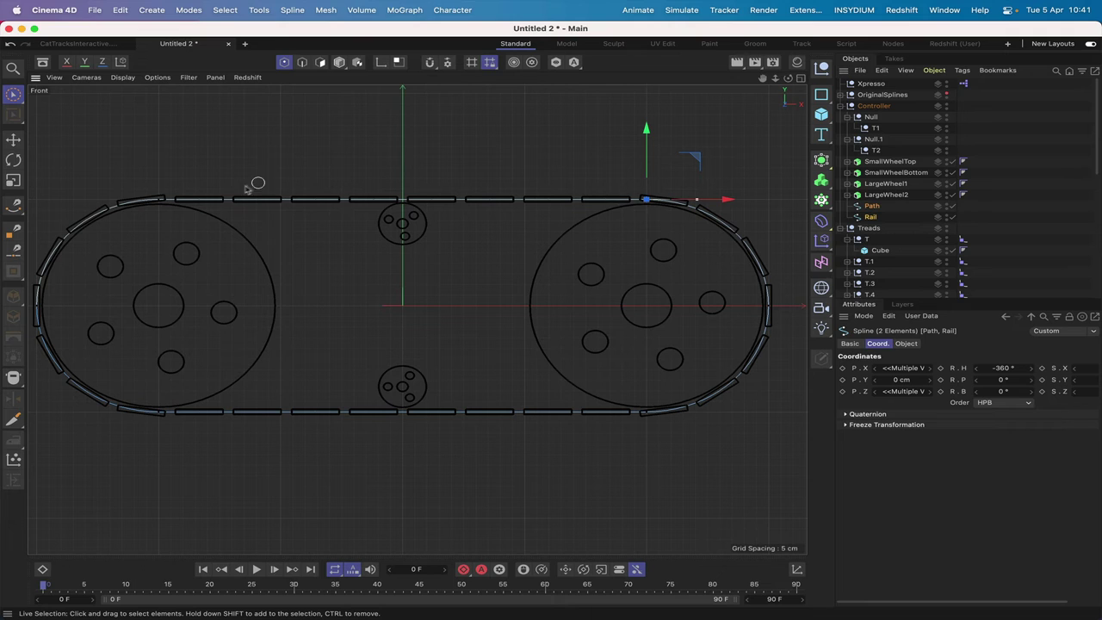
left_click(161, 201, "shift")
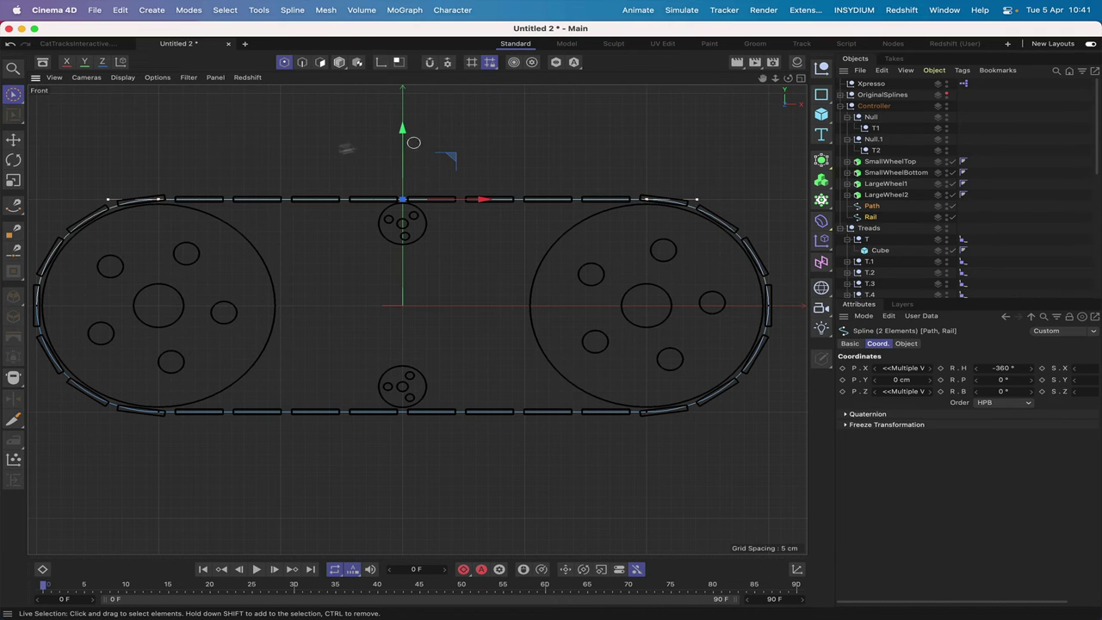
right_click(295, 152)
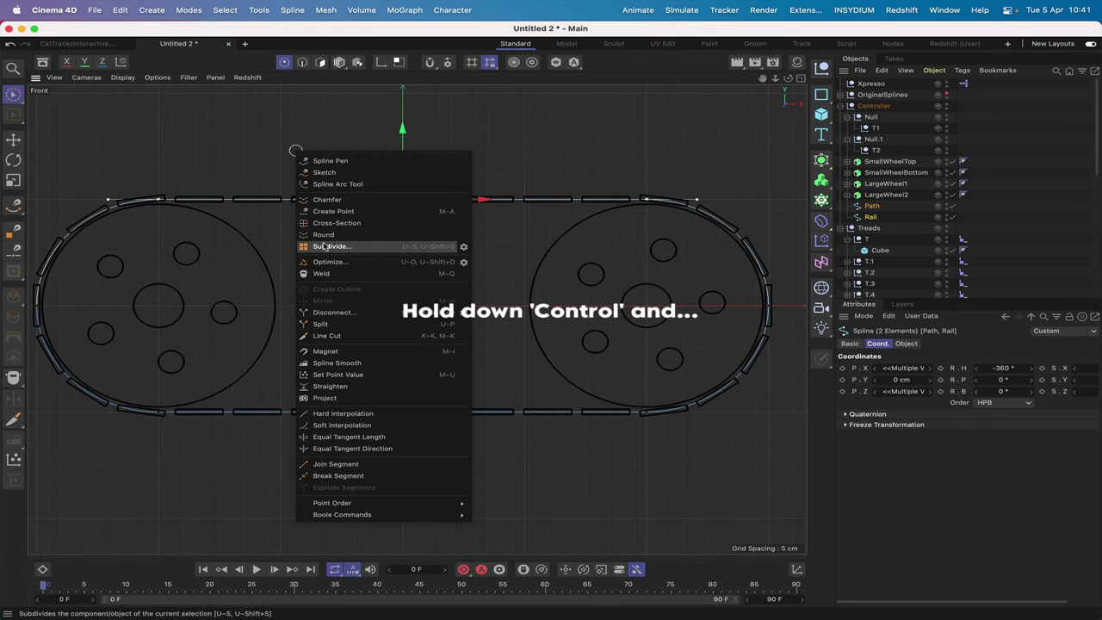
left_click(323, 247)
Step: Select the three upper points of Path and Rail, including the middle one, and subdivide the segments between them
left_click(402, 200, "ctrl")
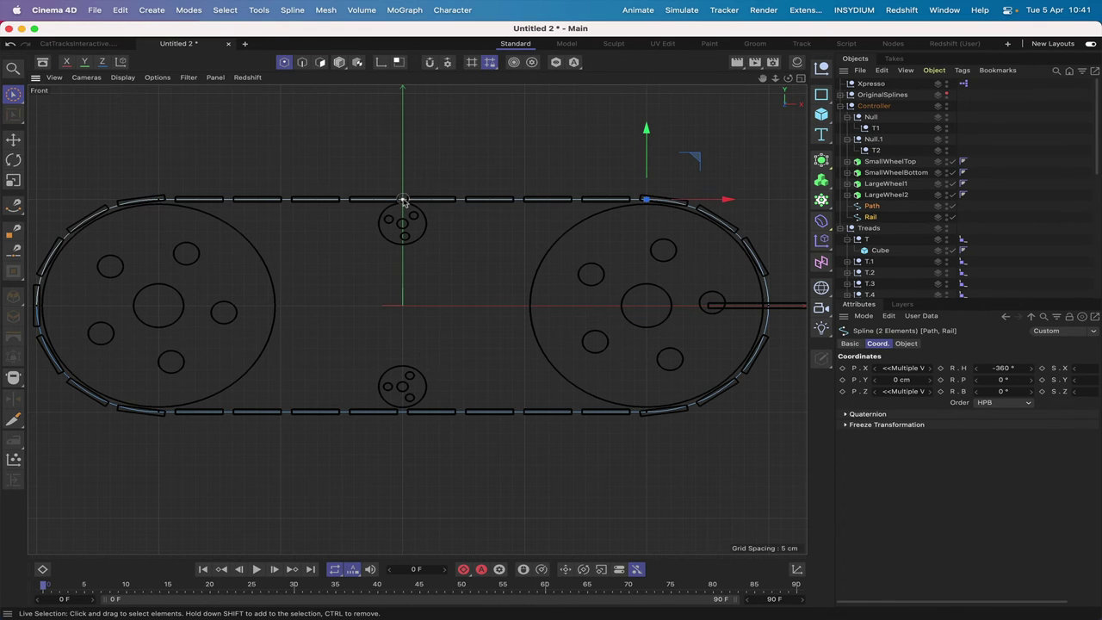
left_click(402, 199)
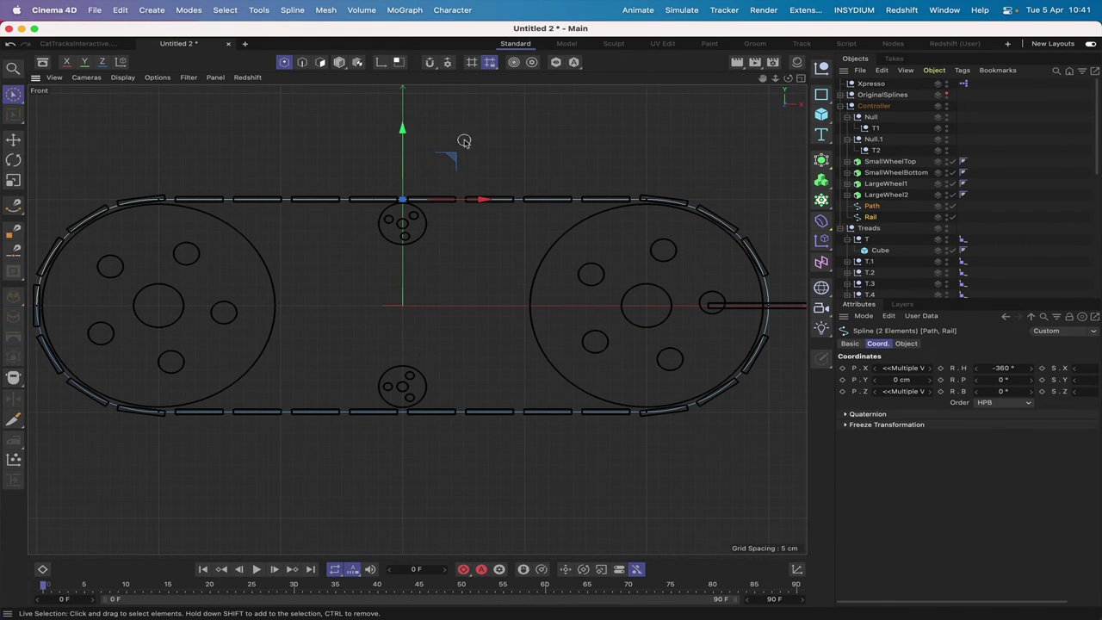
left_click(190, 185)
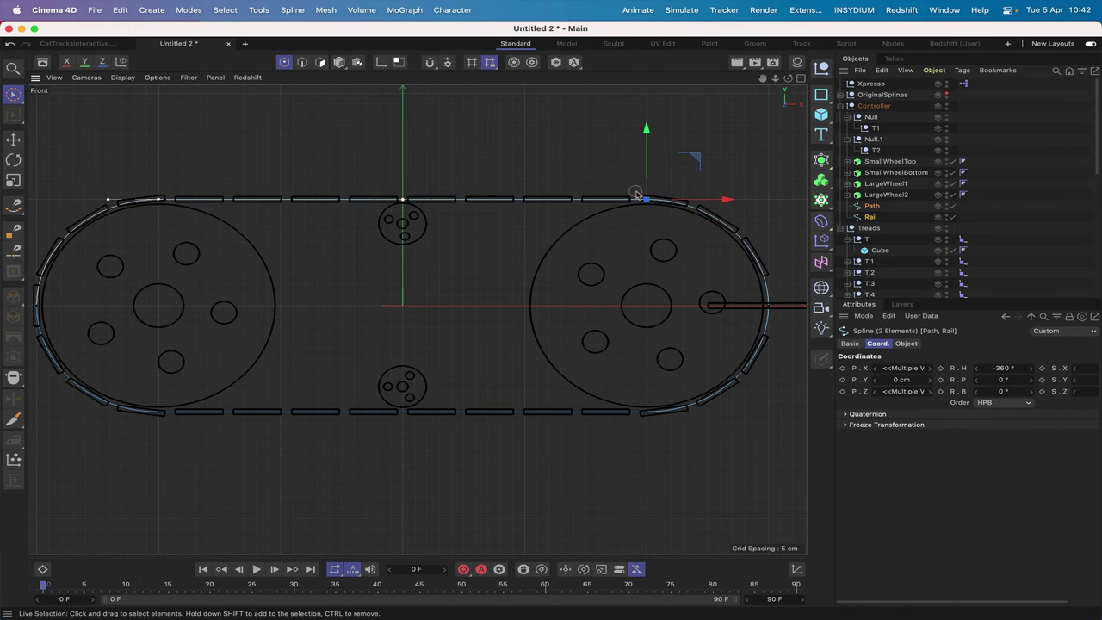
key("super+z")
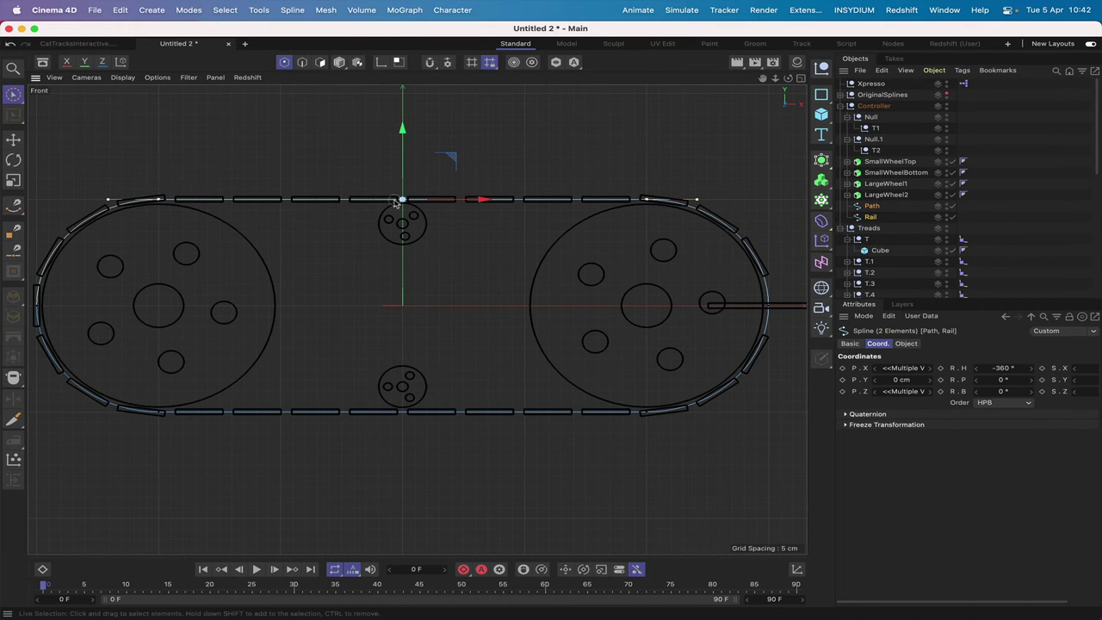
right_click(483, 135)
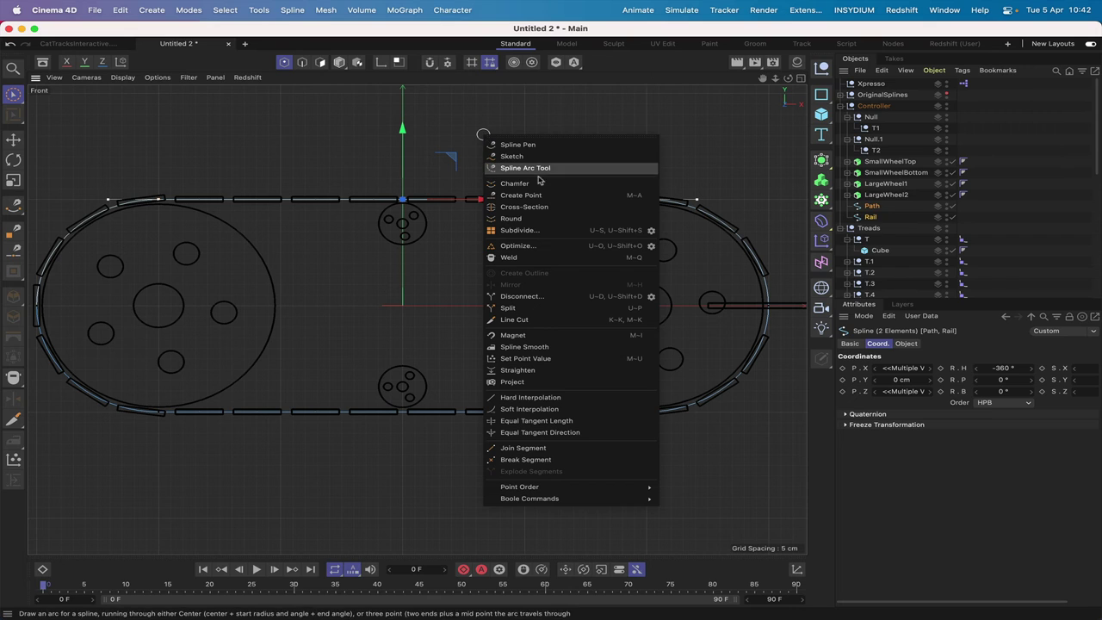
left_click(521, 231)
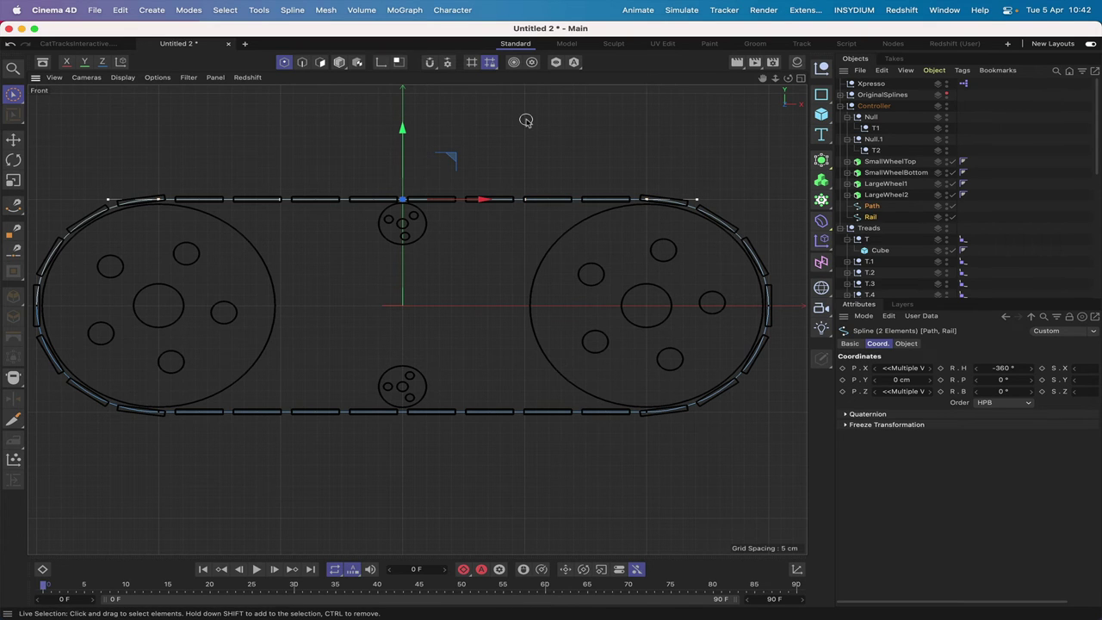
Step: Select the Path spline's upper point at T2's location and show the spline's point list in the Structure Manager
left_click(13, 138)
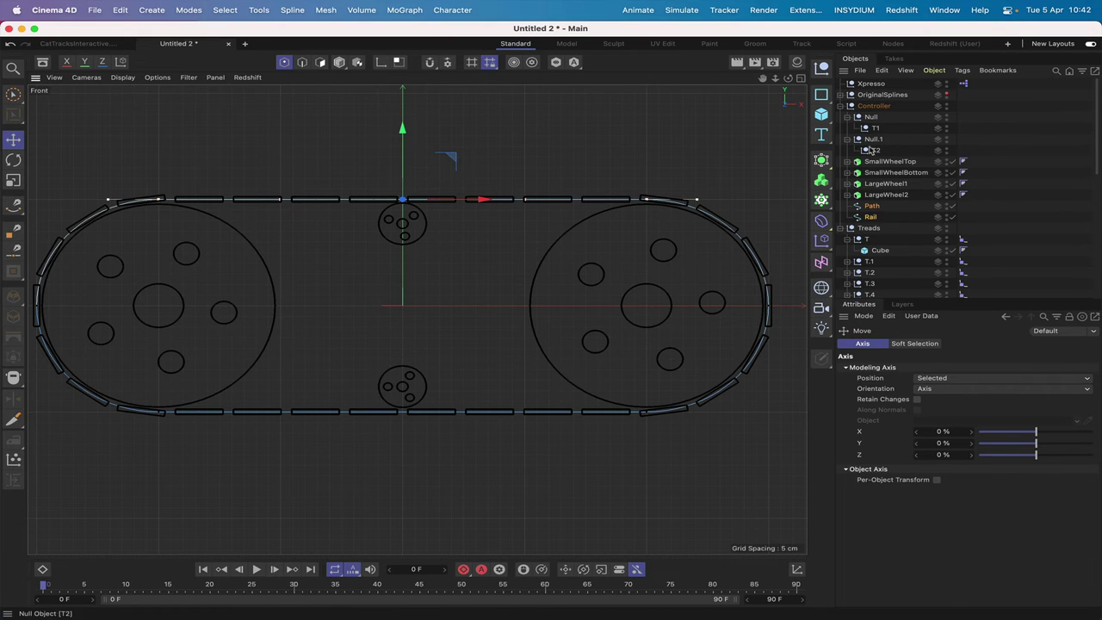
left_click(874, 128)
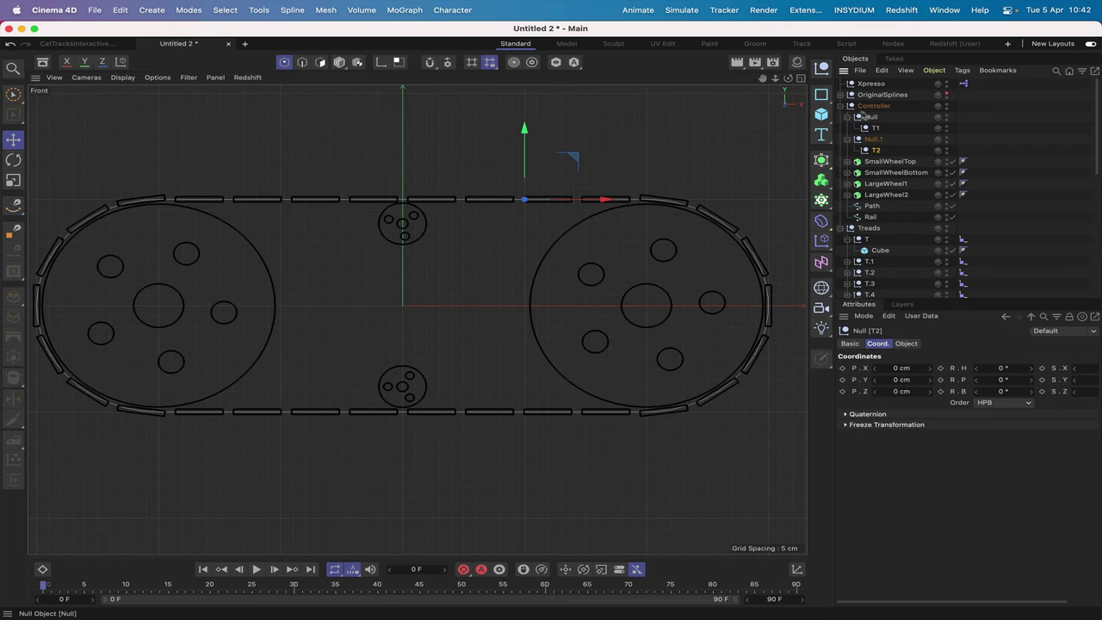
left_click(872, 207)
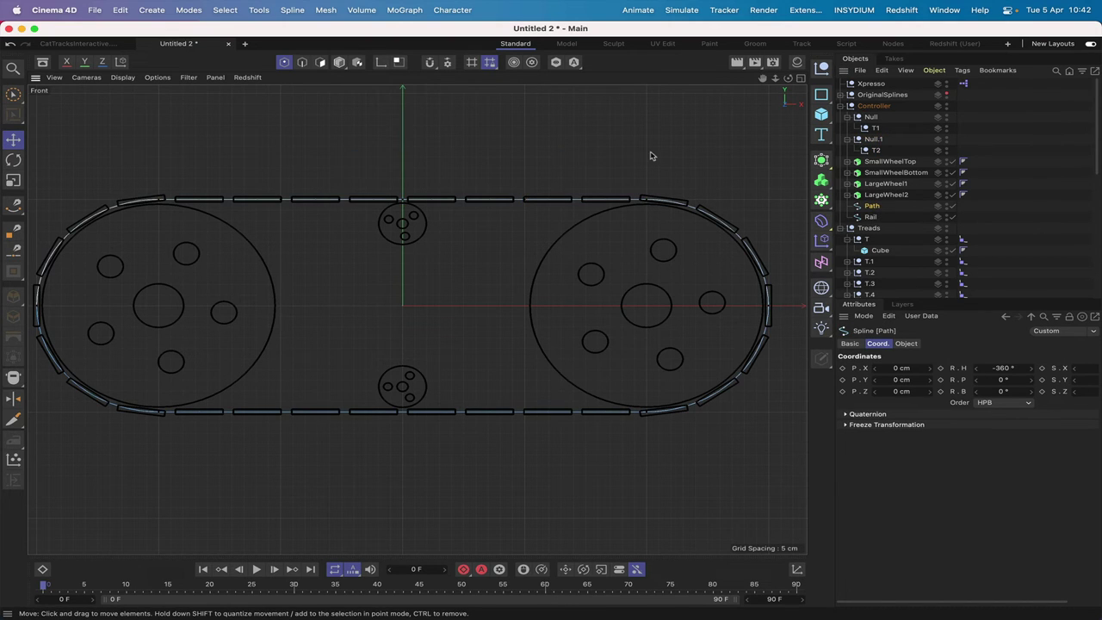
left_click(13, 94)
left_click(525, 199)
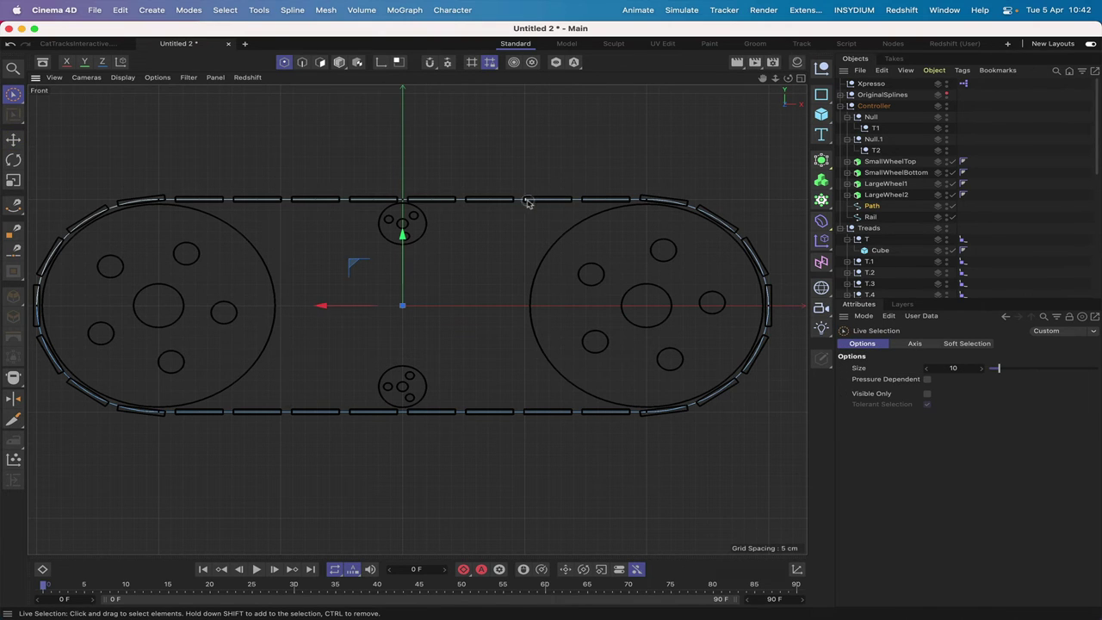
left_click(524, 201)
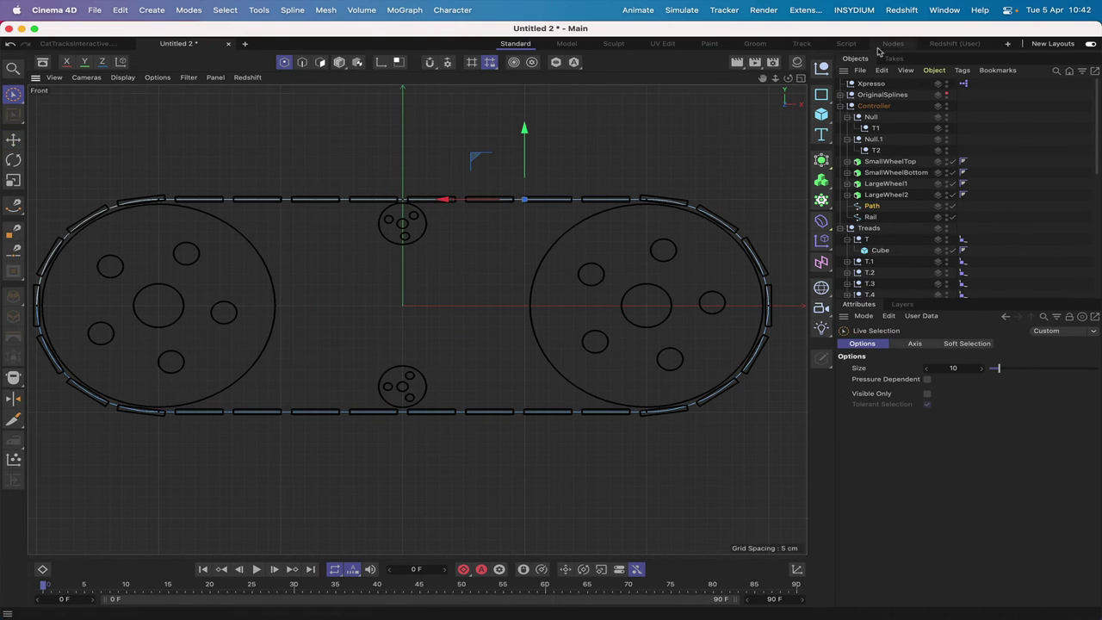
left_click(942, 10)
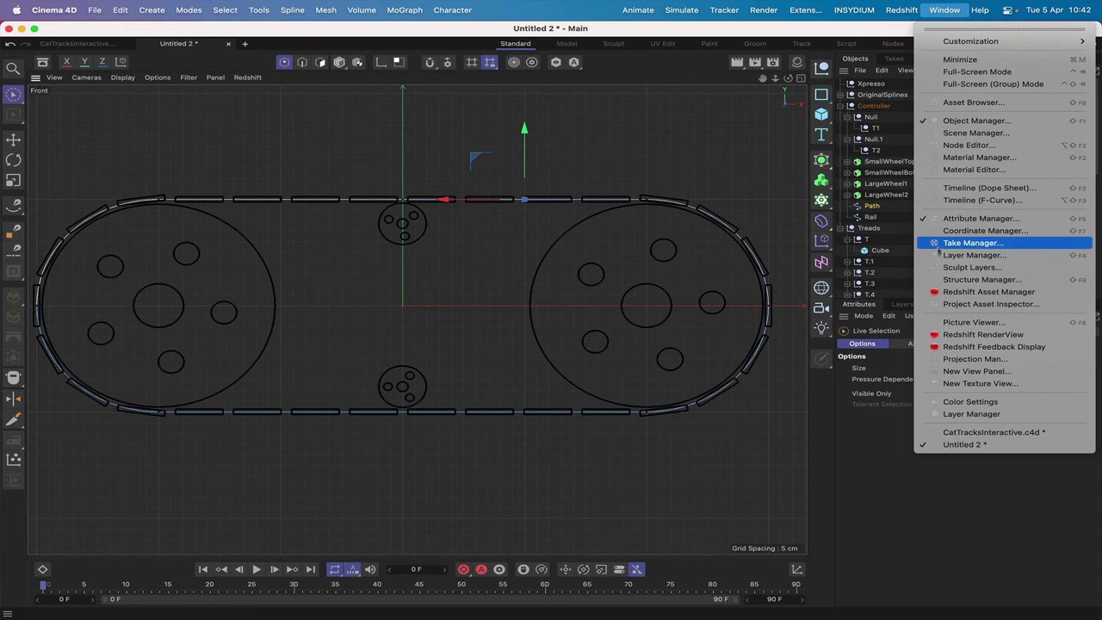
left_click(943, 280)
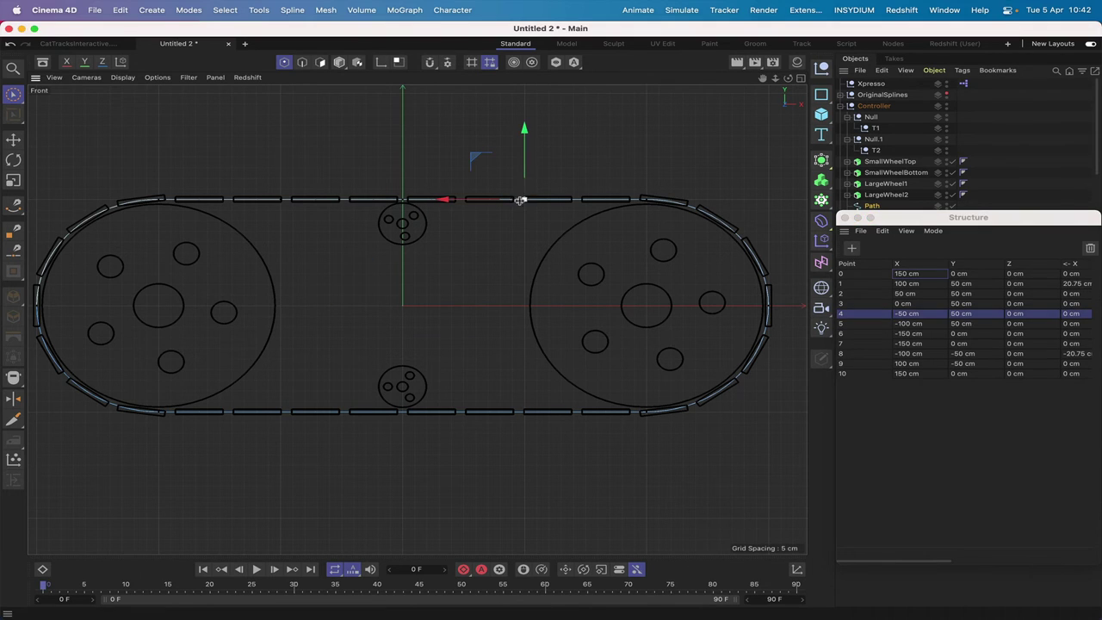
Step: Raise the selected Path point at T2's location to about 52.6 cm in Y and inspect the nearby treads
left_click_drag(524, 129, 525, 123)
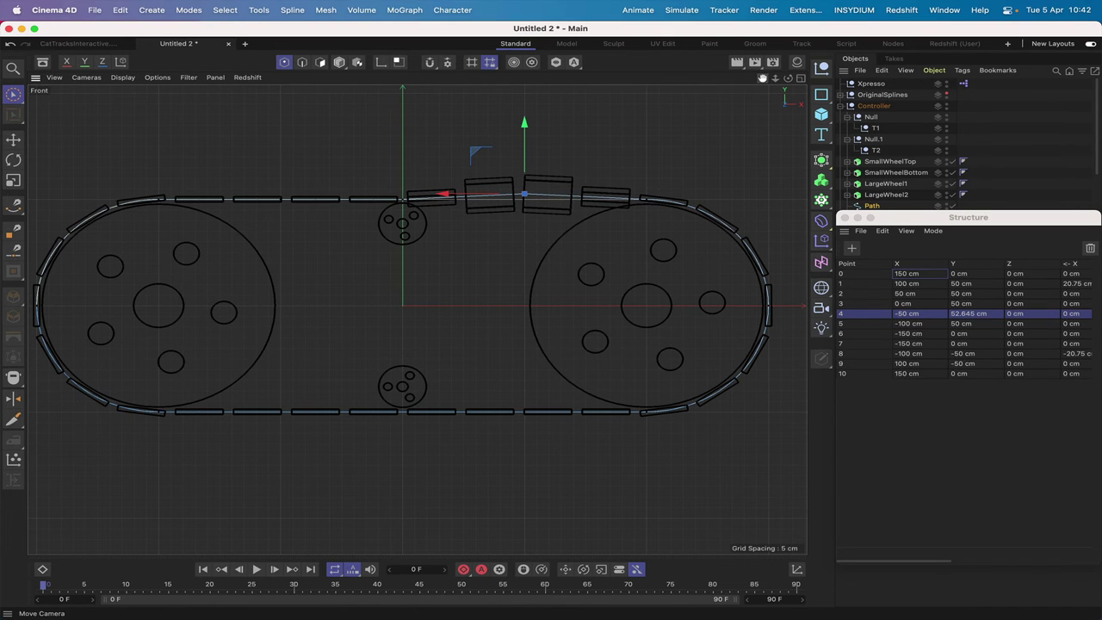
scroll(417, 319, "up", 5)
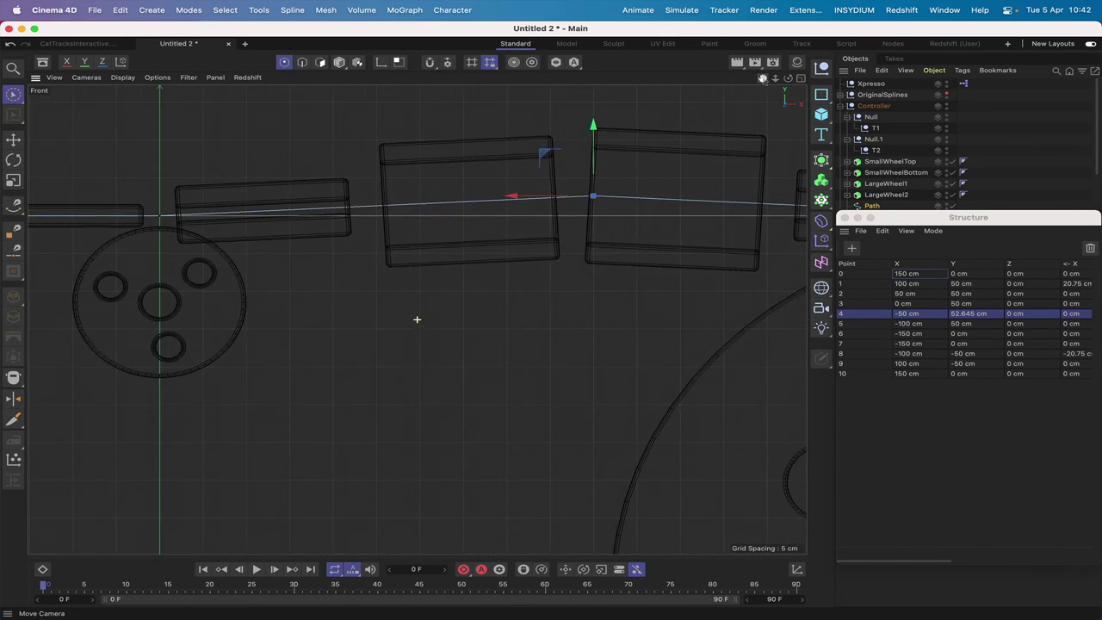
scroll(416, 319, "down", 5)
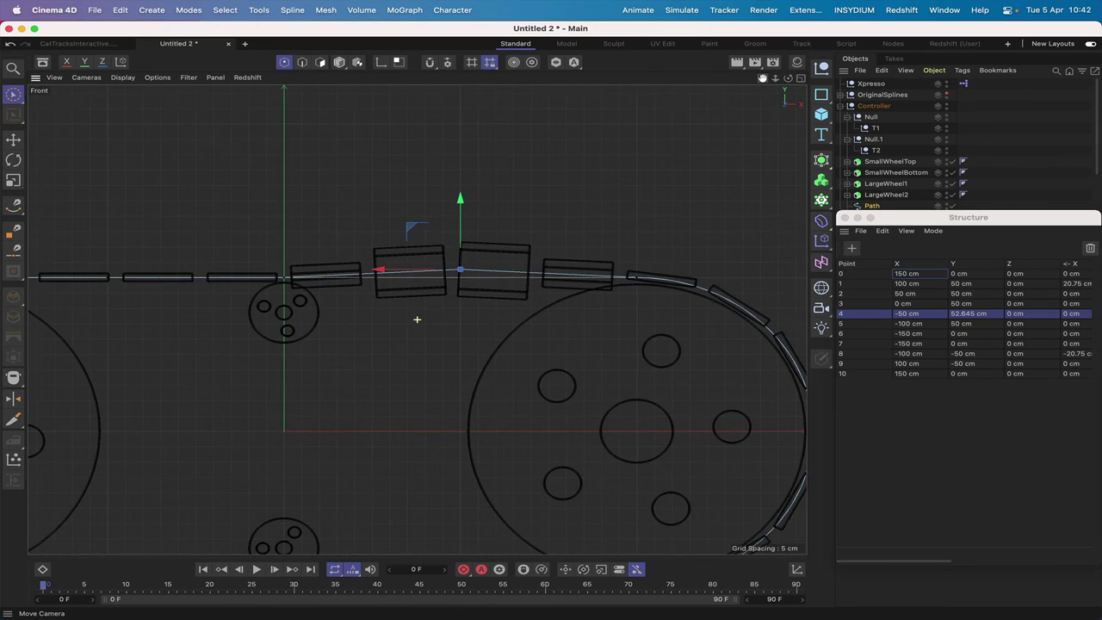
scroll(416, 320, "down", 4)
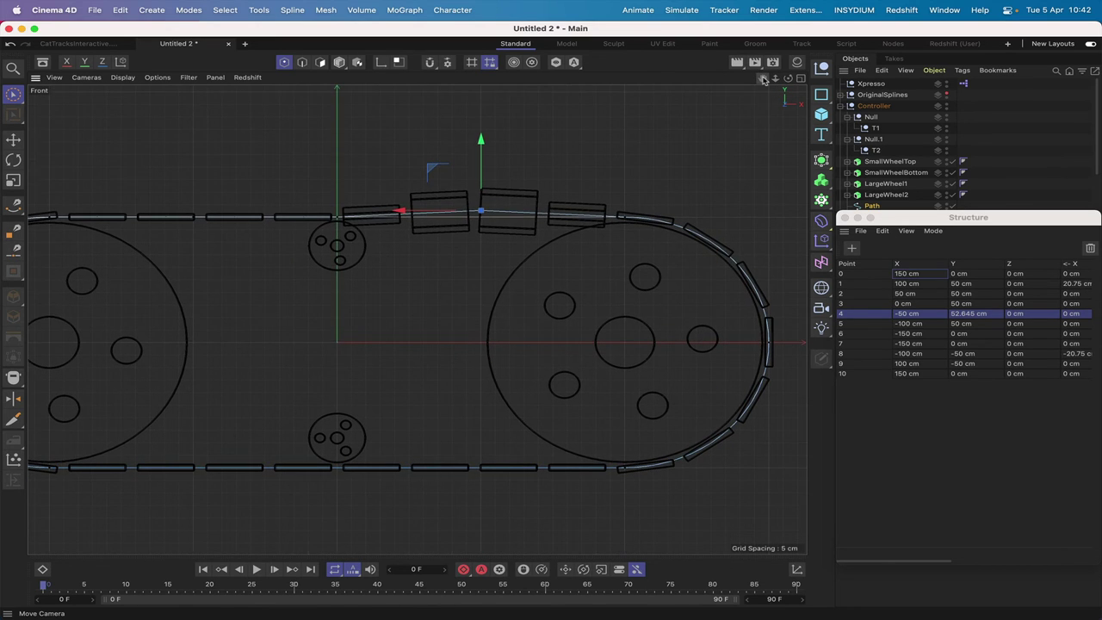
Step: Undo the last raise of the Path spline's upper point at T2's location
scroll(416, 319, "down", 5)
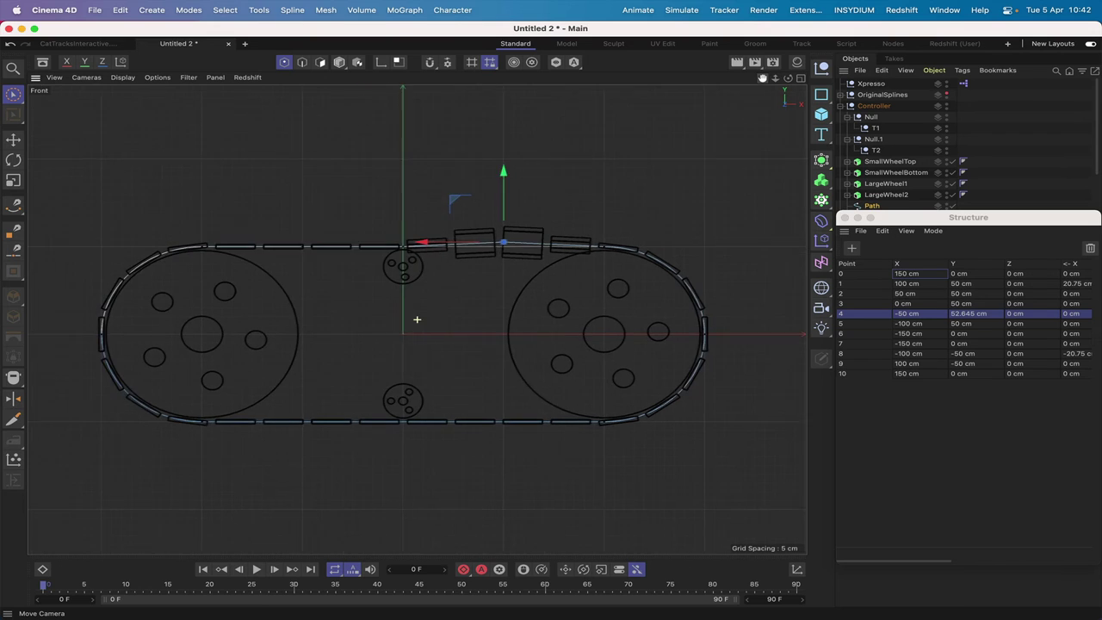
scroll(416, 319, "up", 4)
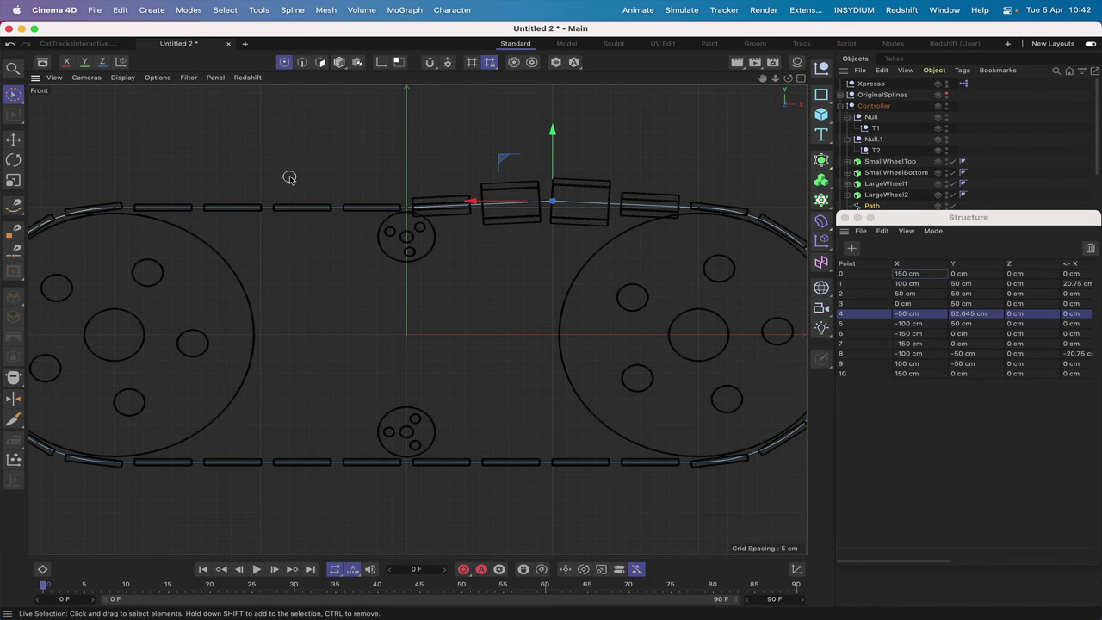
key("super+z")
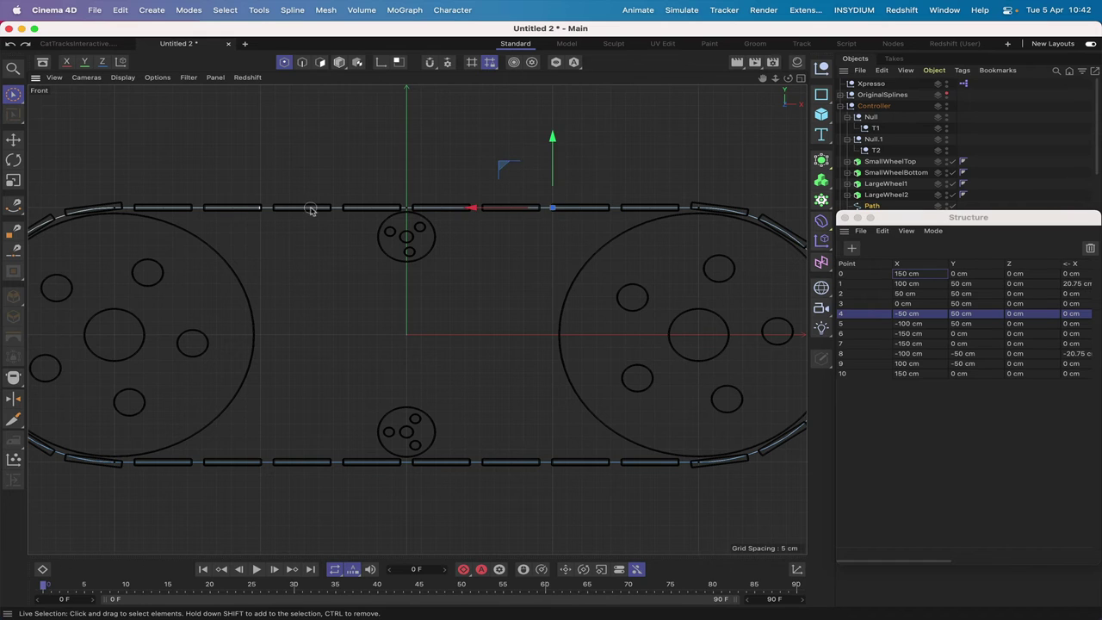
Step: Try raising the Path spline's upper point at T1's location to about 53 cm in Y, and undo the move
left_click(258, 208)
left_click_drag(261, 138, 261, 131)
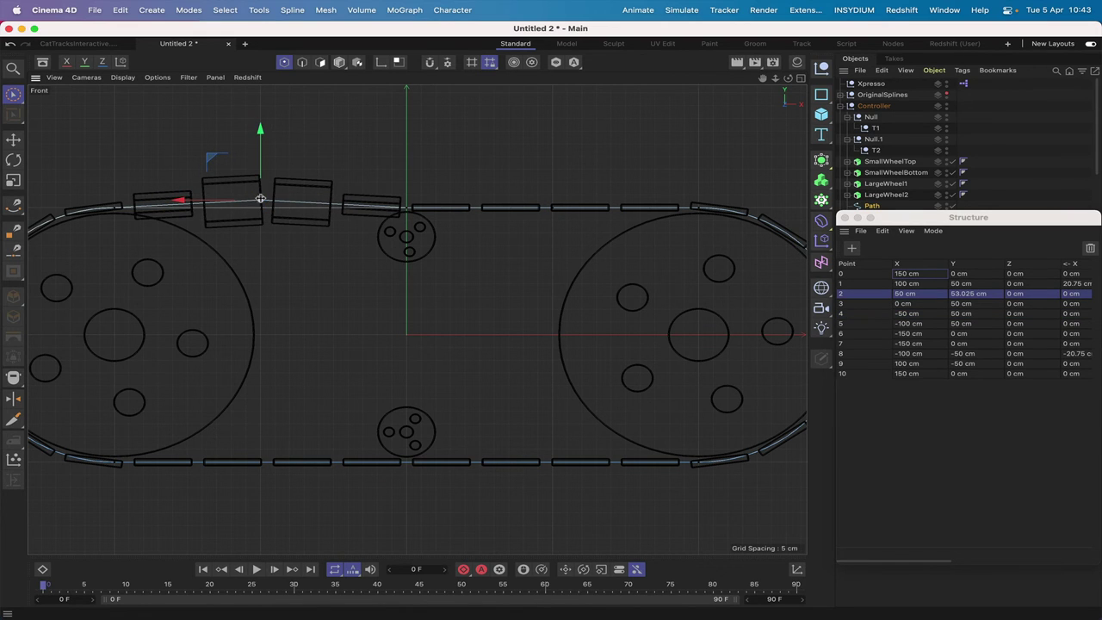
key("super+z")
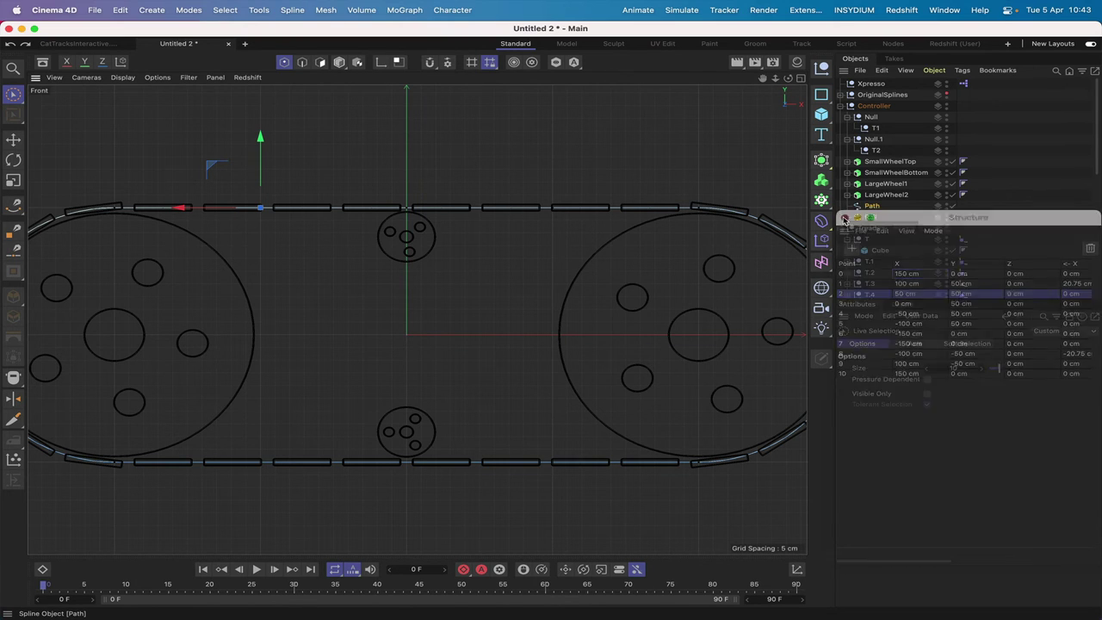
Step: Close the Structure Manager and select the T1 and T2 nulls in turn to check their positions on the upper track
left_click(845, 218)
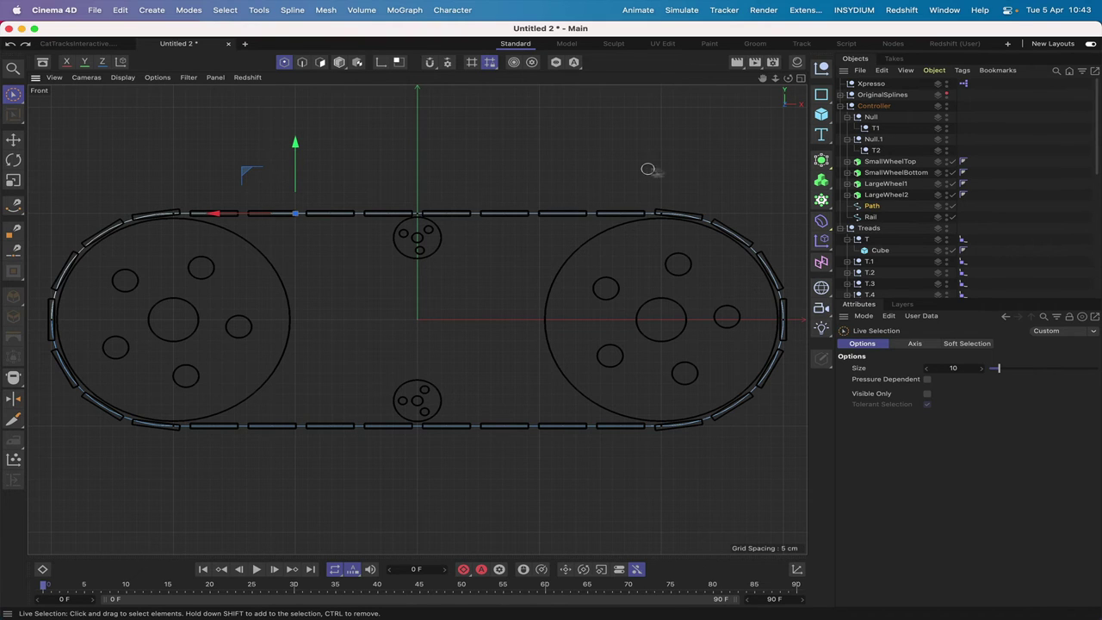
left_click(875, 128)
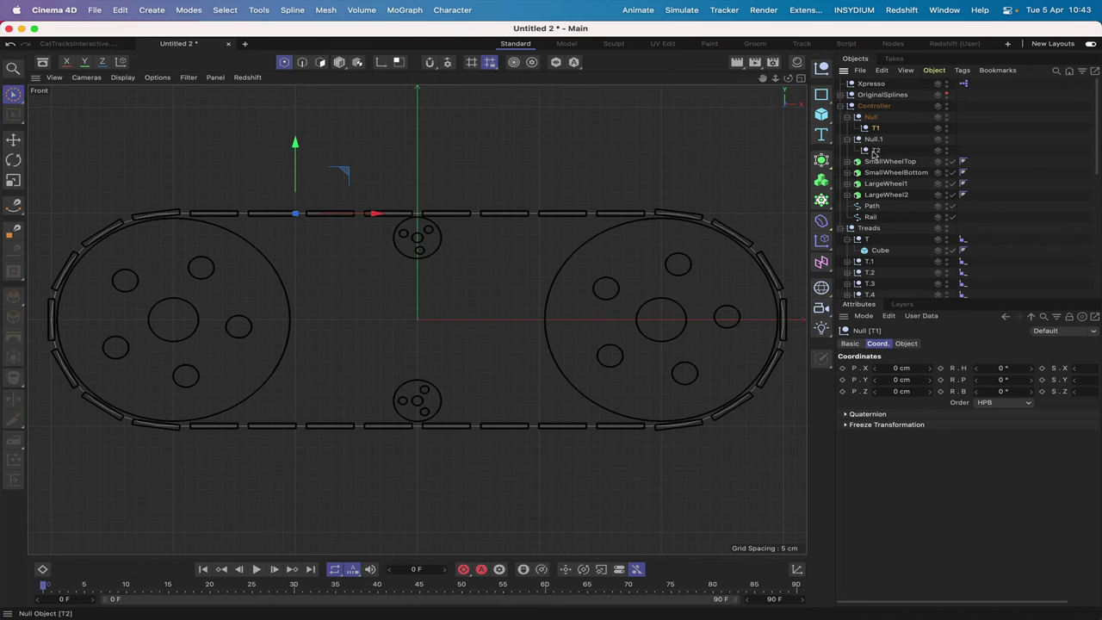
left_click(874, 151)
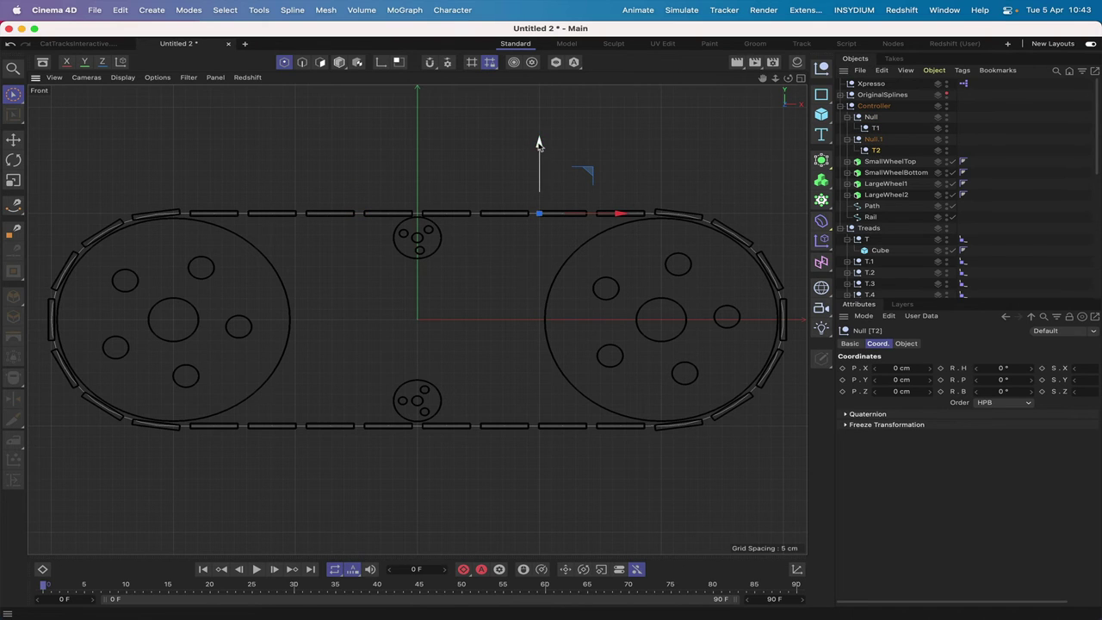
left_click_drag(538, 144, 538, 147)
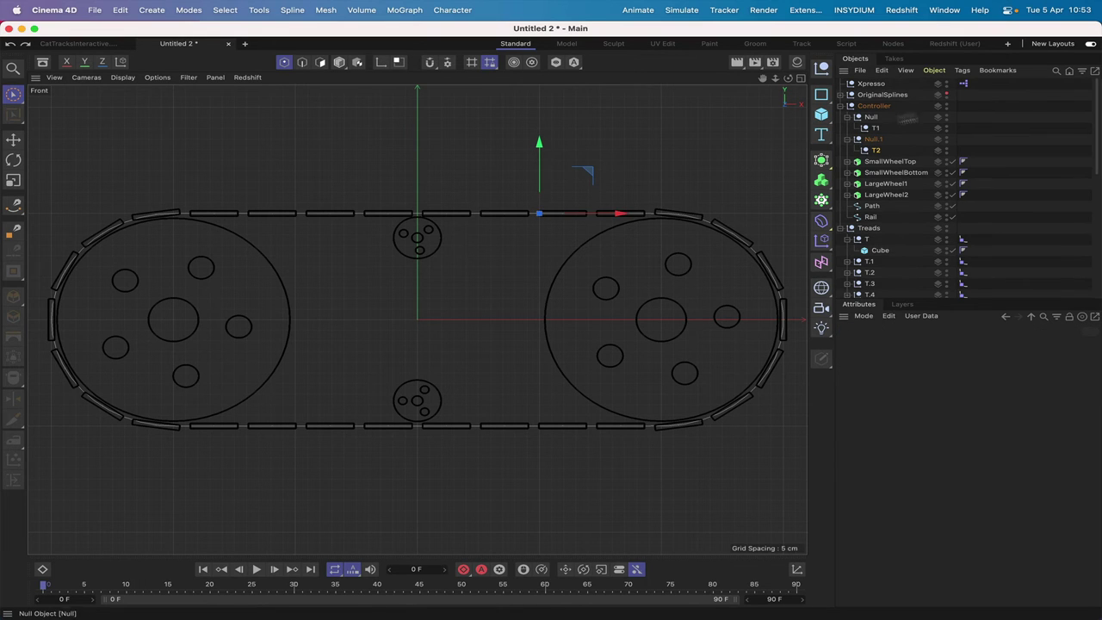
Step: Open the Xpresso object's node graph and move the Path, Spline and Result nodes down to make room below the Range Mappers
double_click(964, 85)
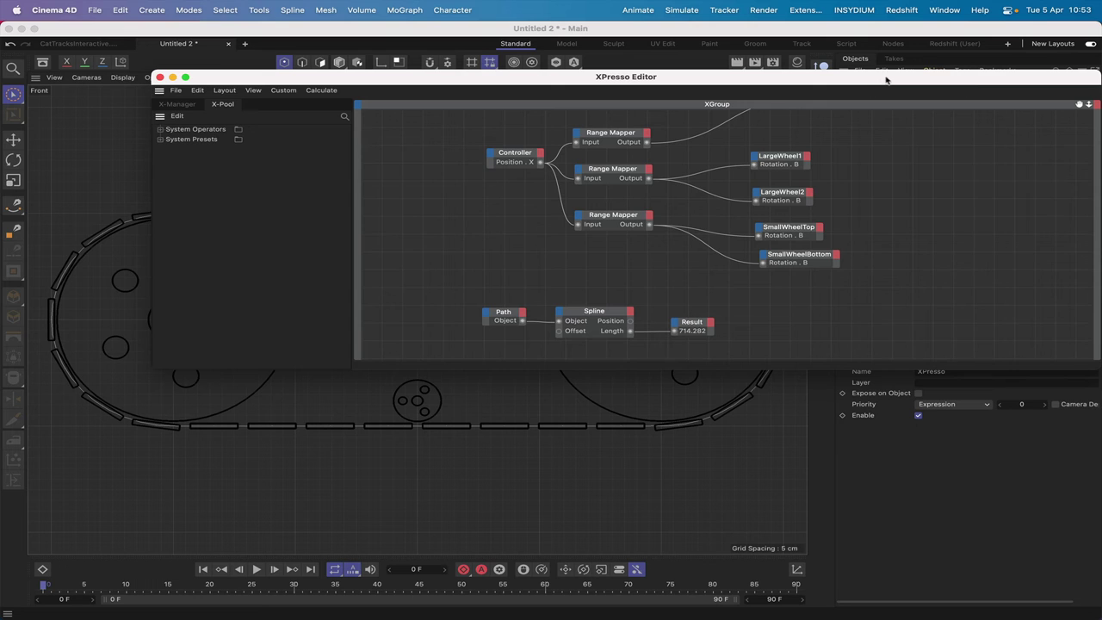
left_click_drag(886, 80, 622, 89)
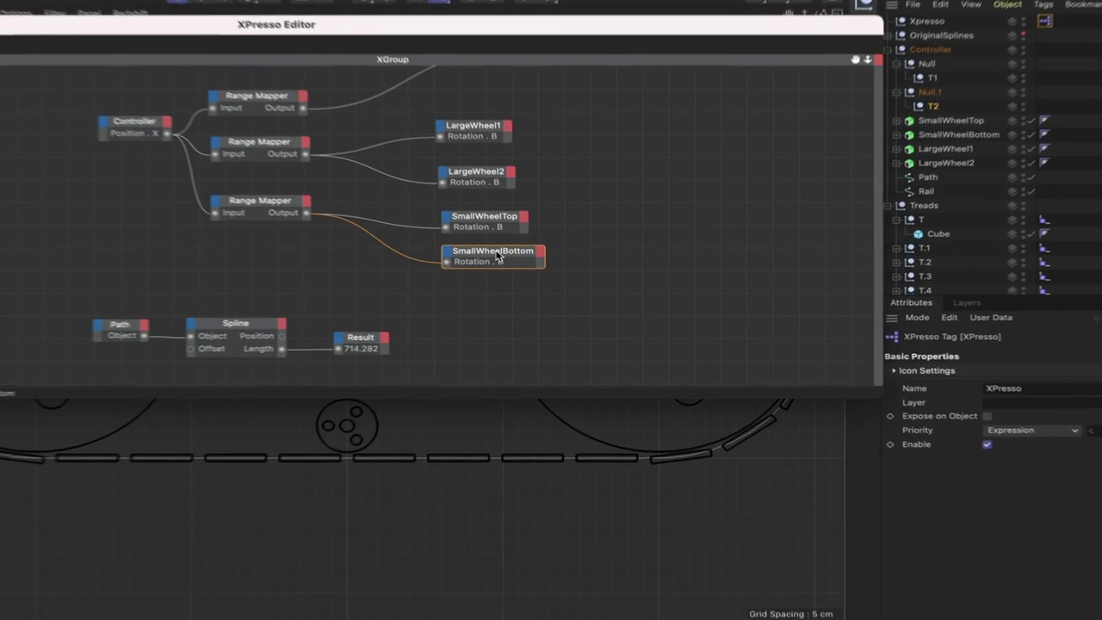
left_click(534, 264)
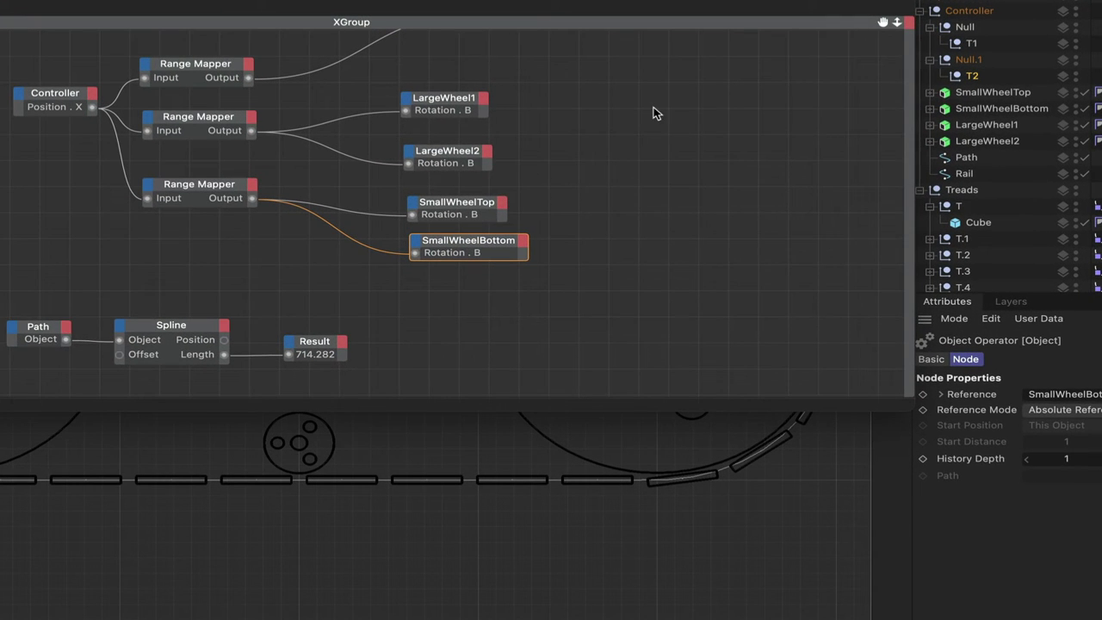
left_click_drag(882, 21, 891, 45)
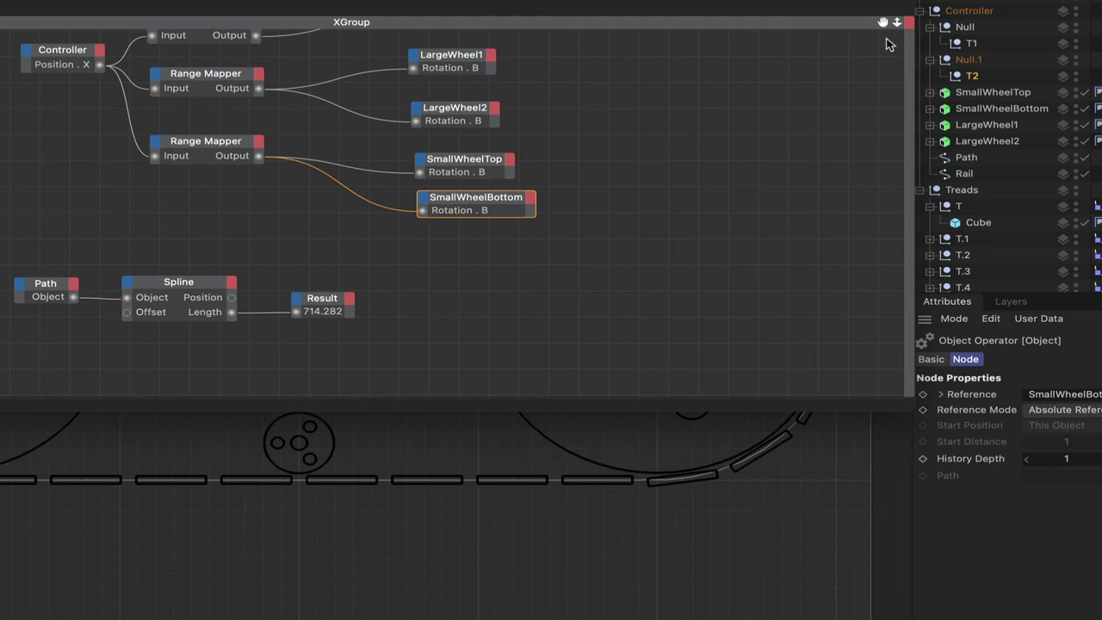
left_click_drag(62, 272, 329, 322)
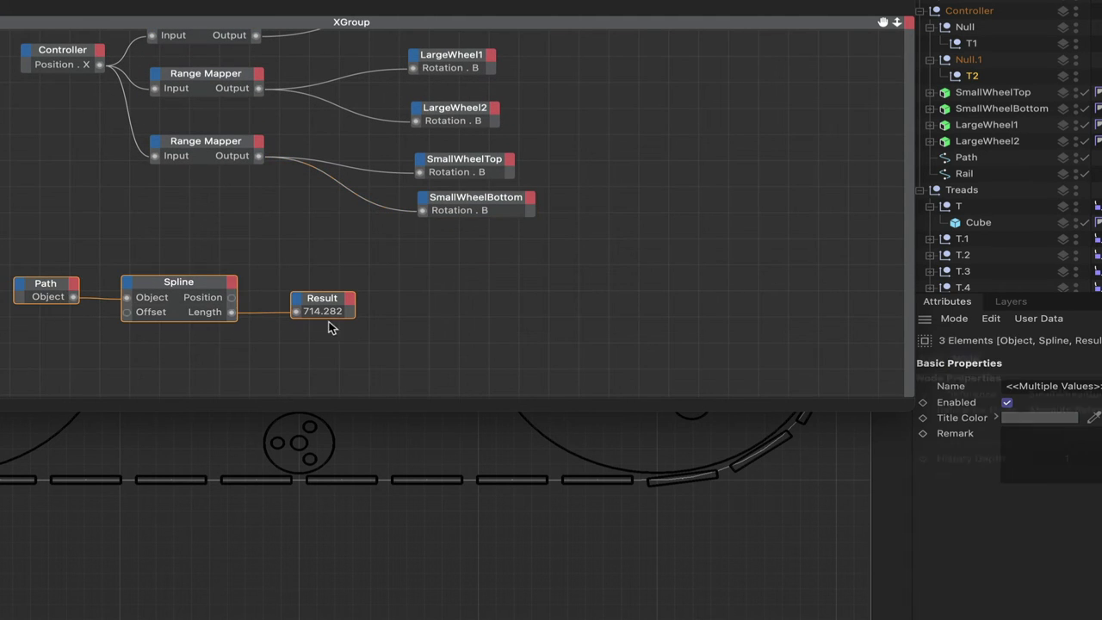
left_click_drag(204, 297, 204, 363)
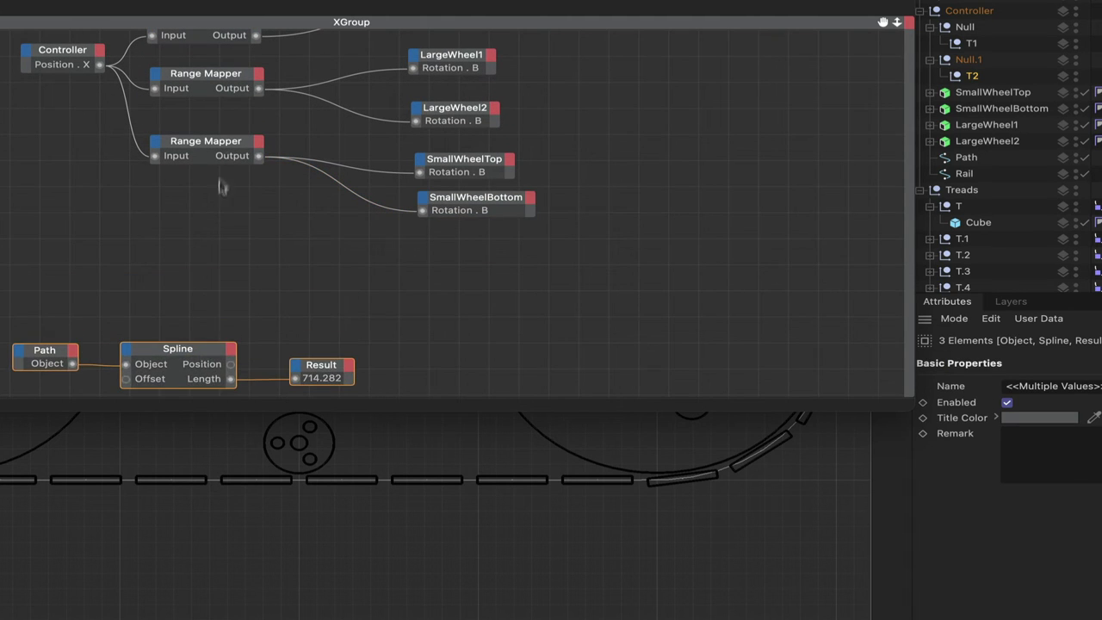
Step: Duplicate the two Range Mappers that drive the wheels and connect the Controller's Position.X to the inputs of both copies
left_click_drag(291, 75, 221, 148)
left_click_drag(219, 78, 222, 207, "ctrl")
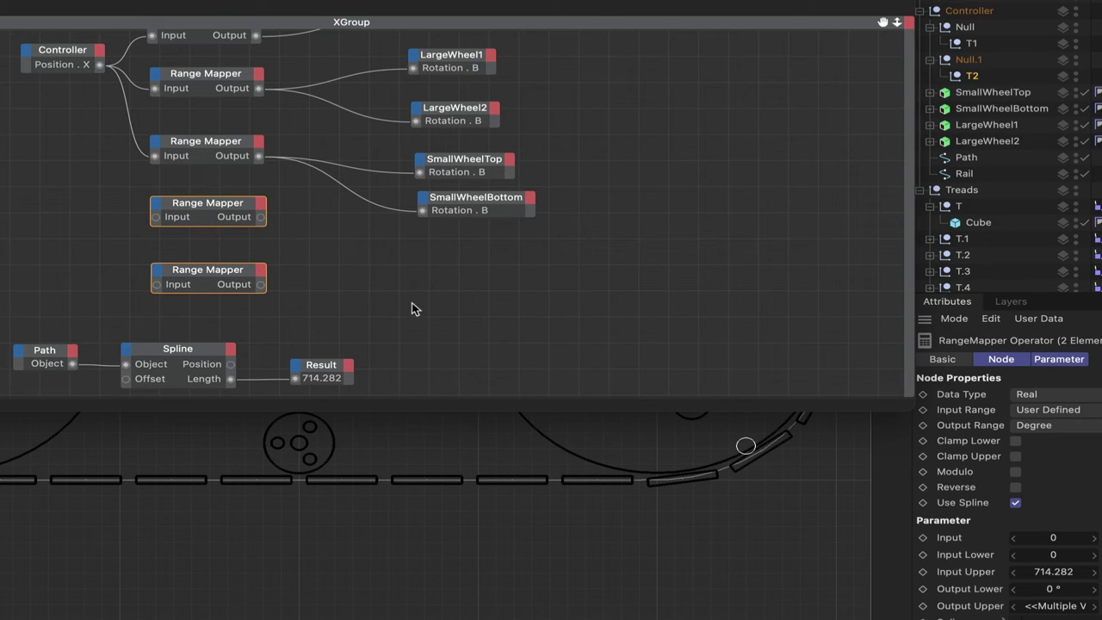
left_click(221, 242)
left_click(222, 212)
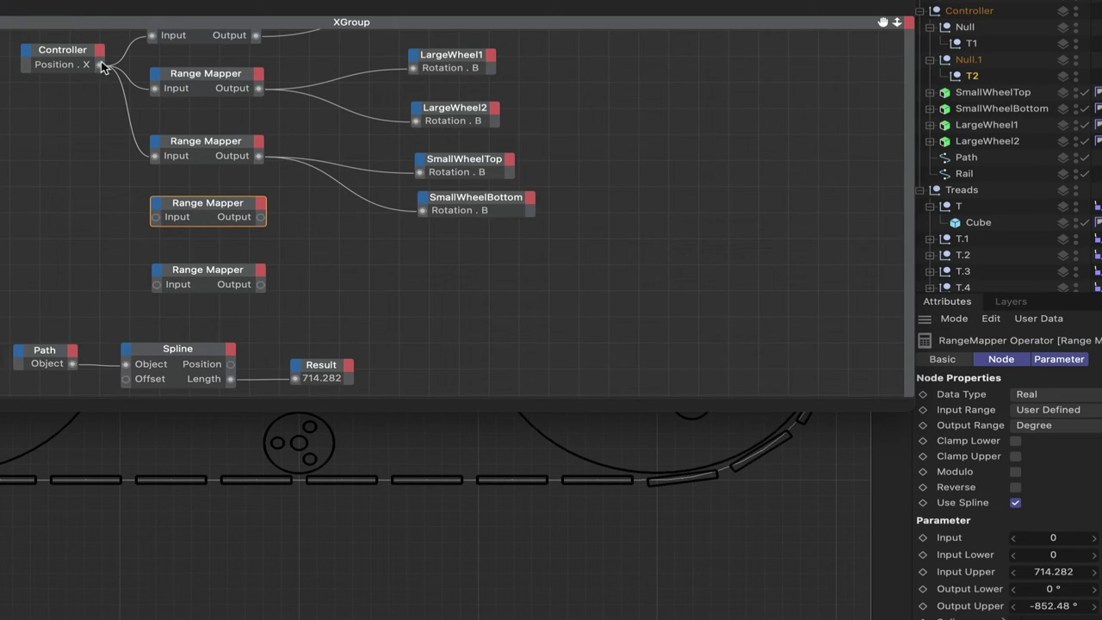
left_click_drag(102, 67, 156, 216)
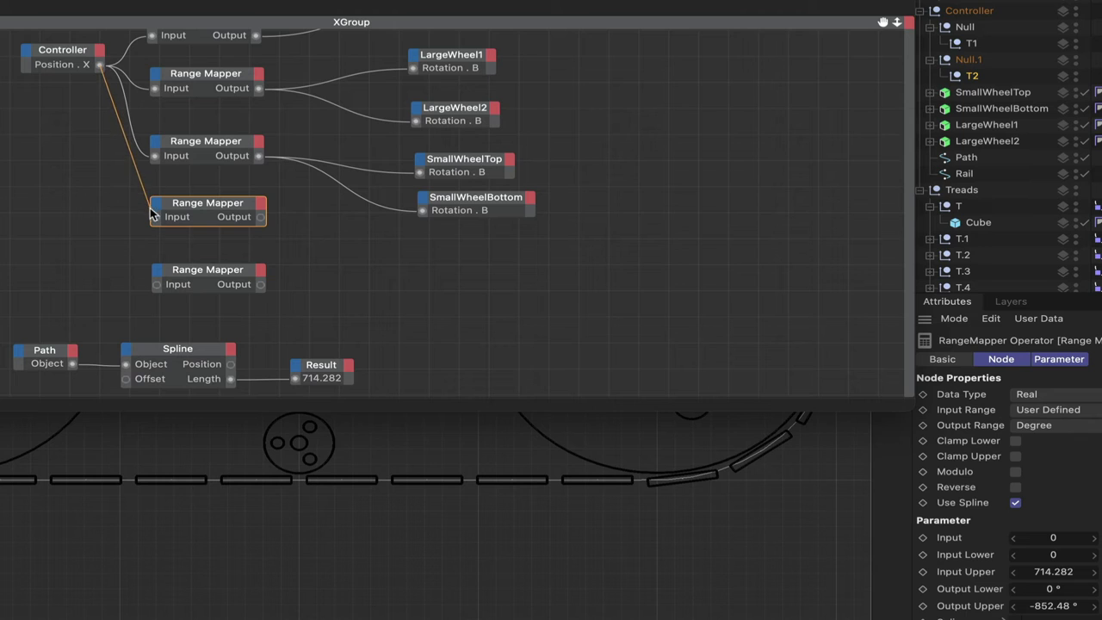
left_click(99, 70)
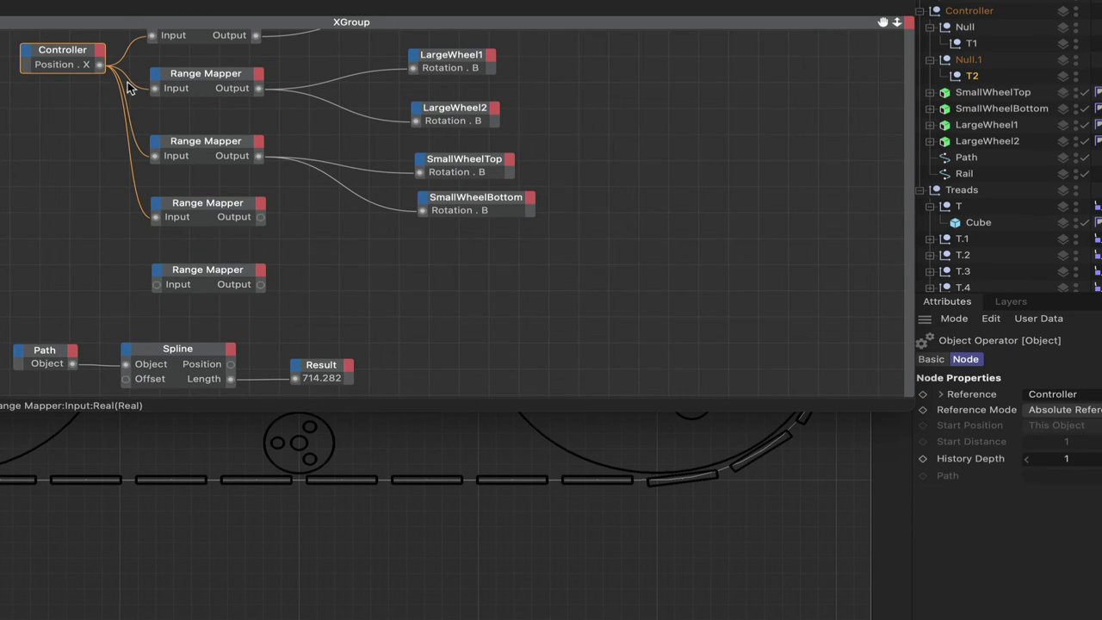
left_click_drag(101, 69, 156, 284)
Step: Set Input Upper to 714.282/10 on each of the two duplicated Range Mappers
left_click(246, 207)
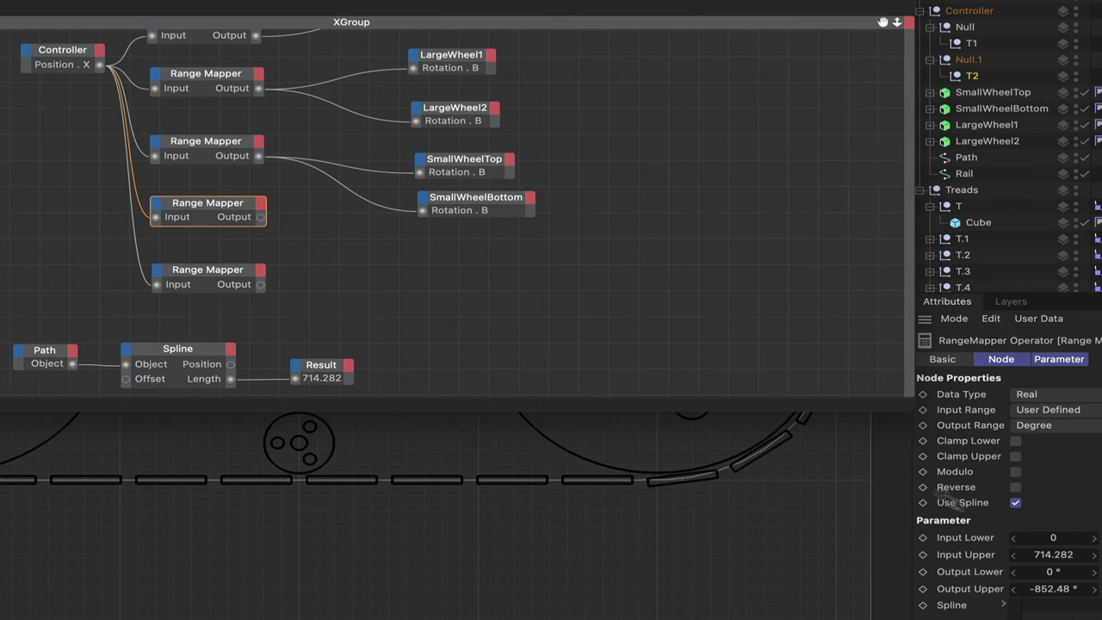
left_click(1081, 555)
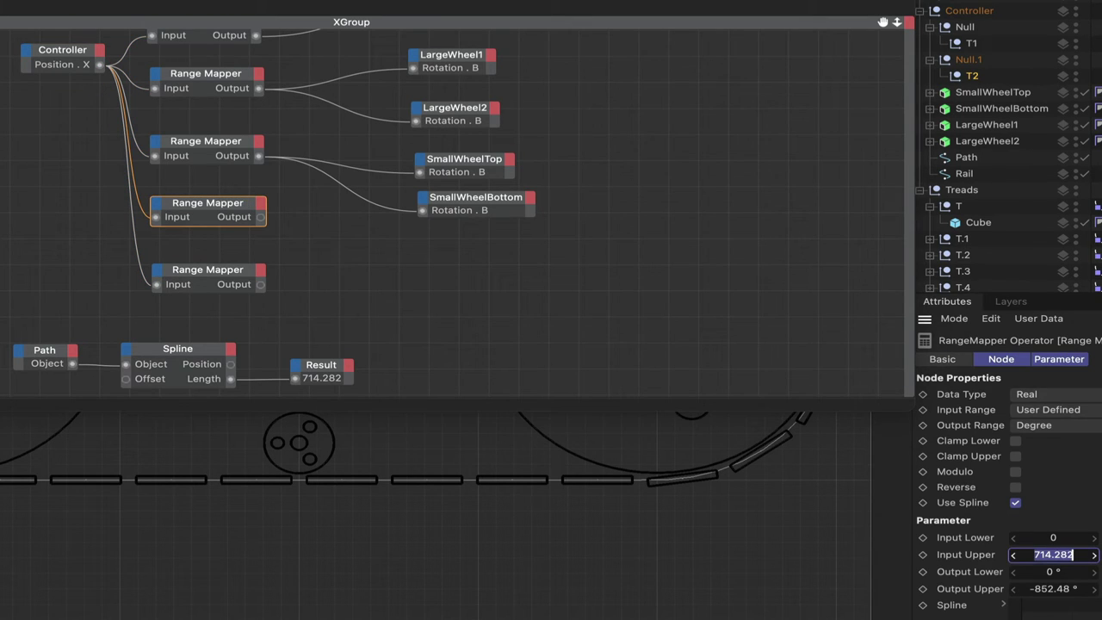
key("End")
type("/10")
left_click(241, 274)
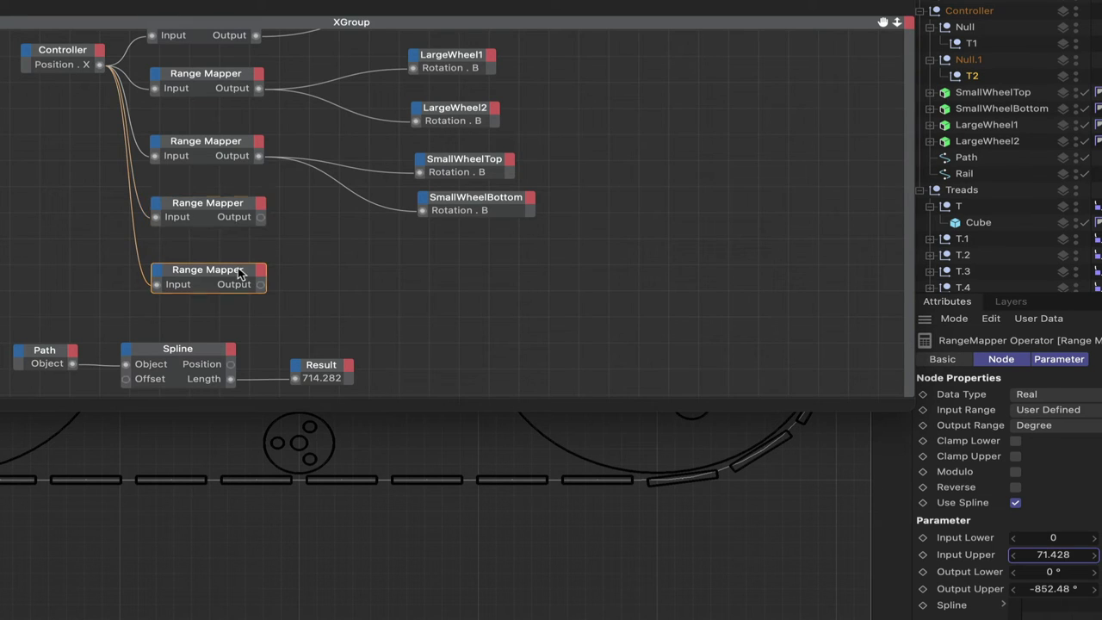
left_click(1076, 558)
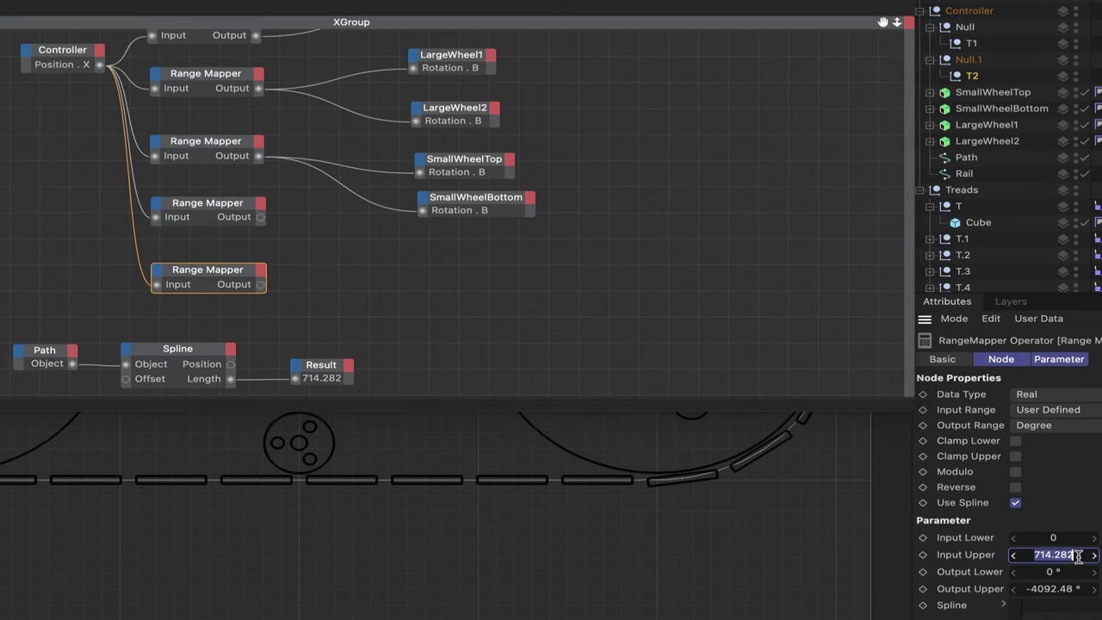
left_click(1078, 555)
type("/10")
key("Return")
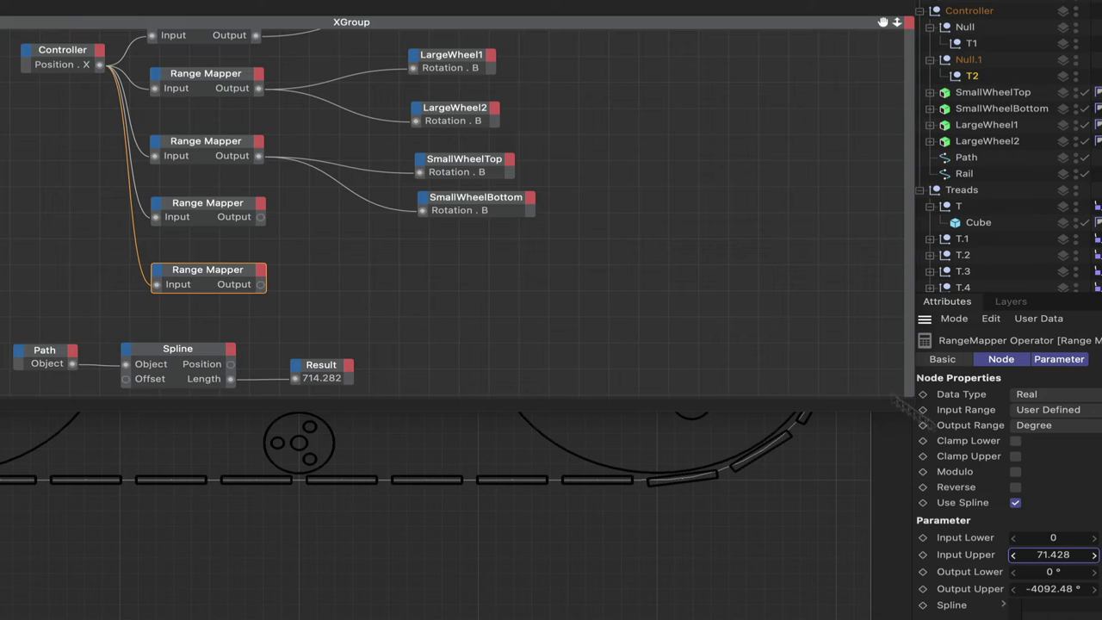
Step: Enable Modulo on both duplicated Range Mappers and set their Output Lower to -1° and Output Upper to 1°
left_click_drag(284, 218, 231, 282)
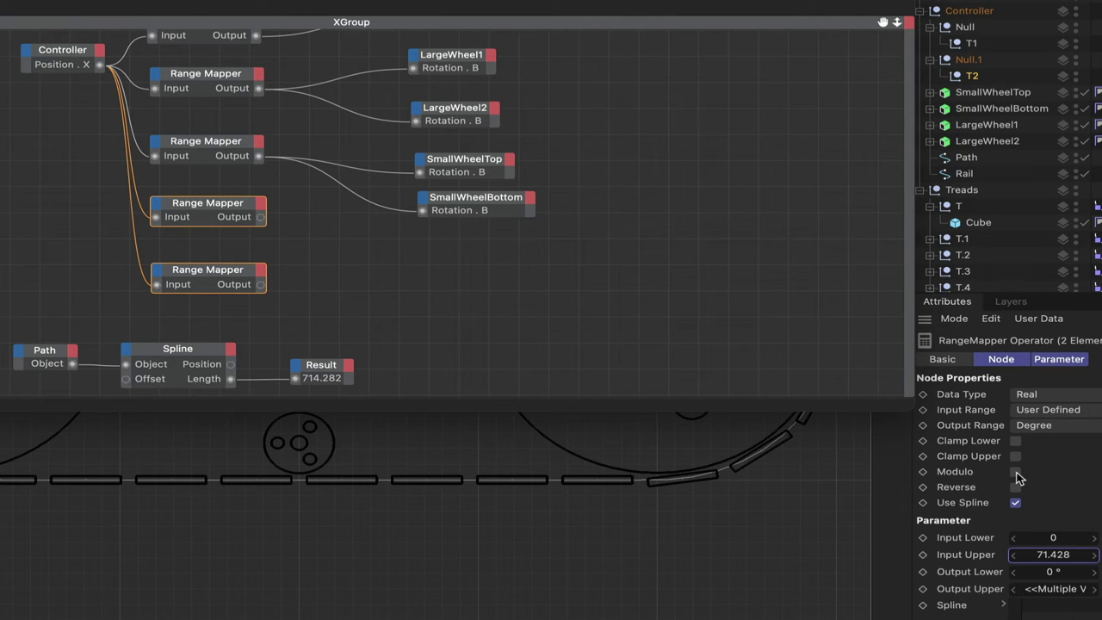
left_click(1015, 474)
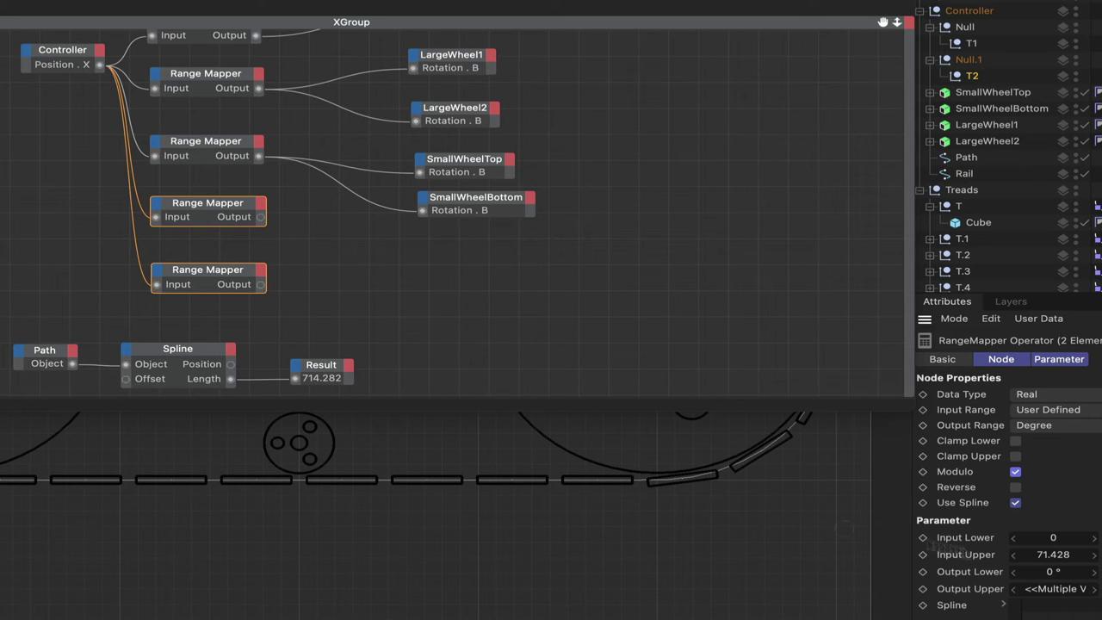
left_click(1066, 571)
left_click(1074, 590)
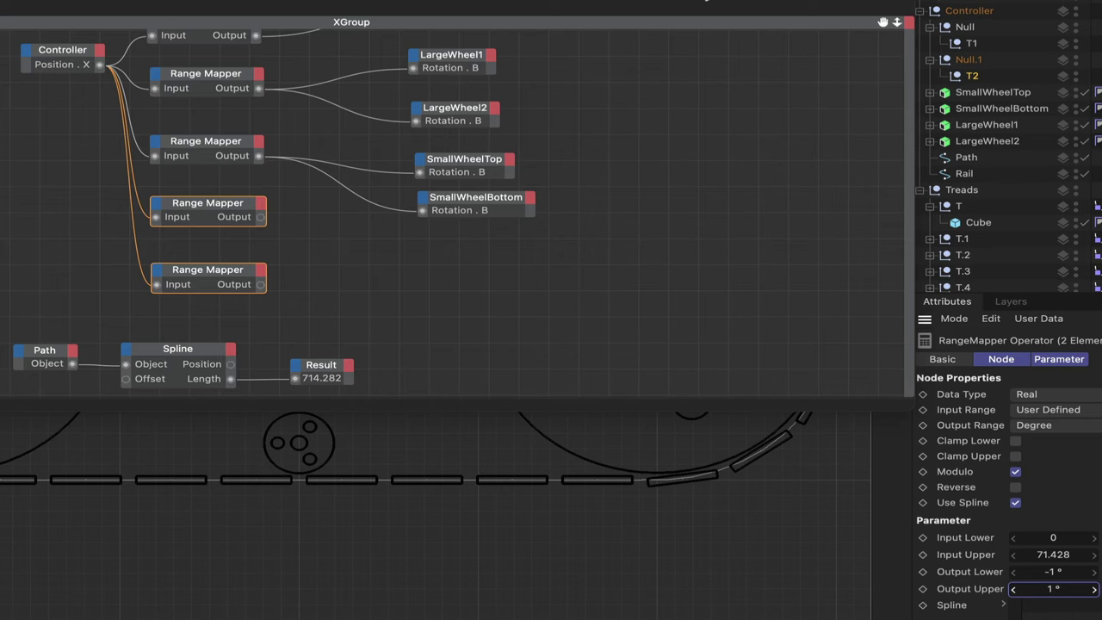
Step: Add a start point to the duplicated Range Mappers' spline curve at X 0 and Y 0.5
left_click_drag(697, 4, 553, 326)
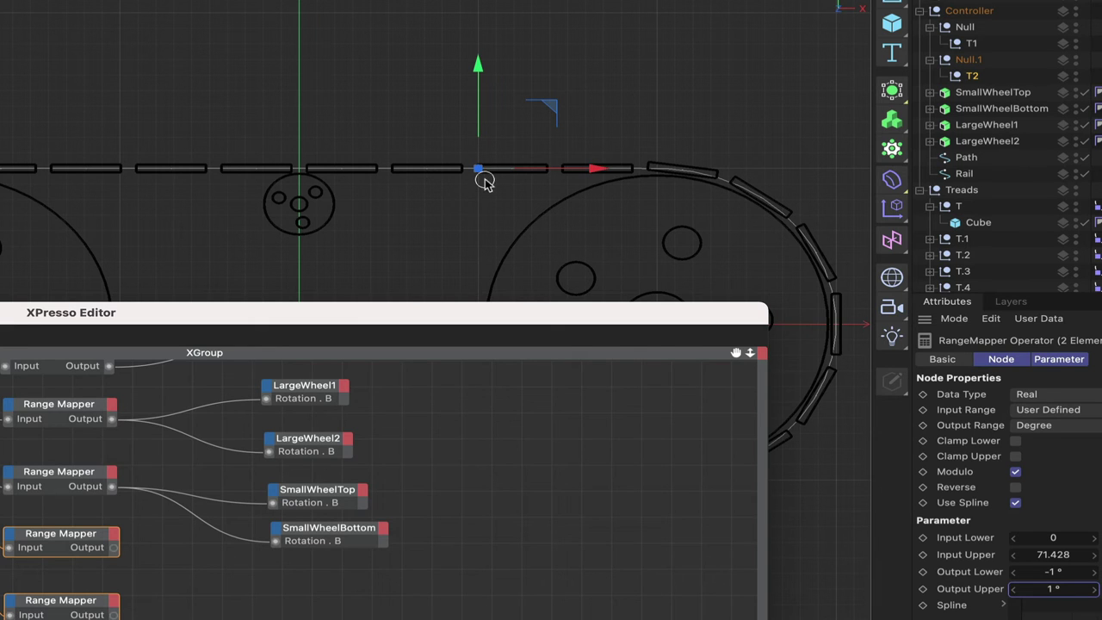
left_click_drag(677, 316, 704, 226)
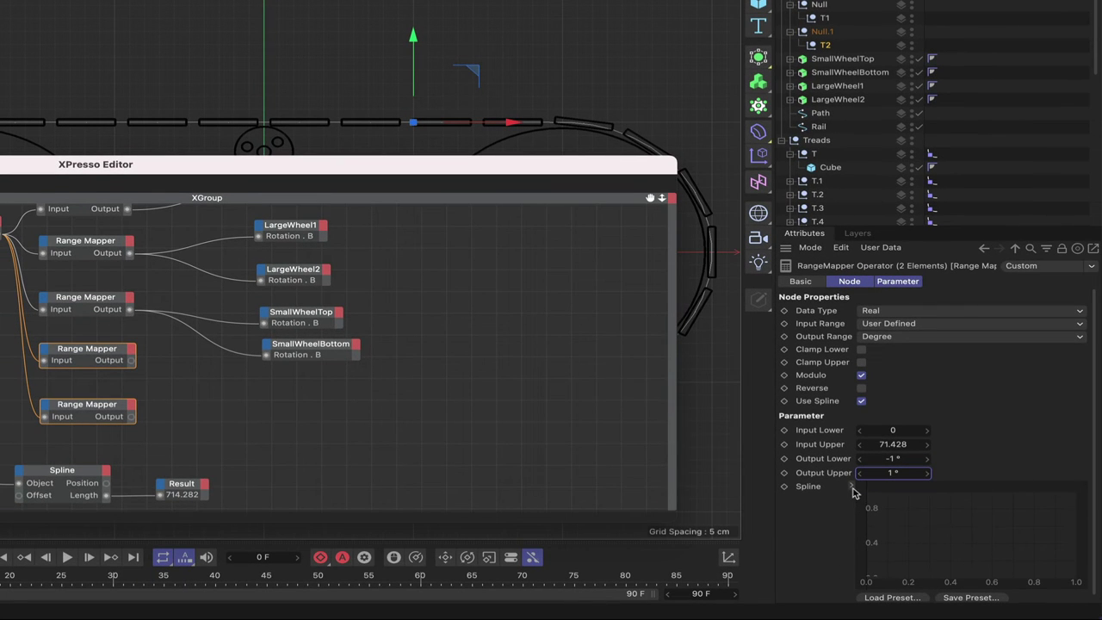
left_click(876, 539)
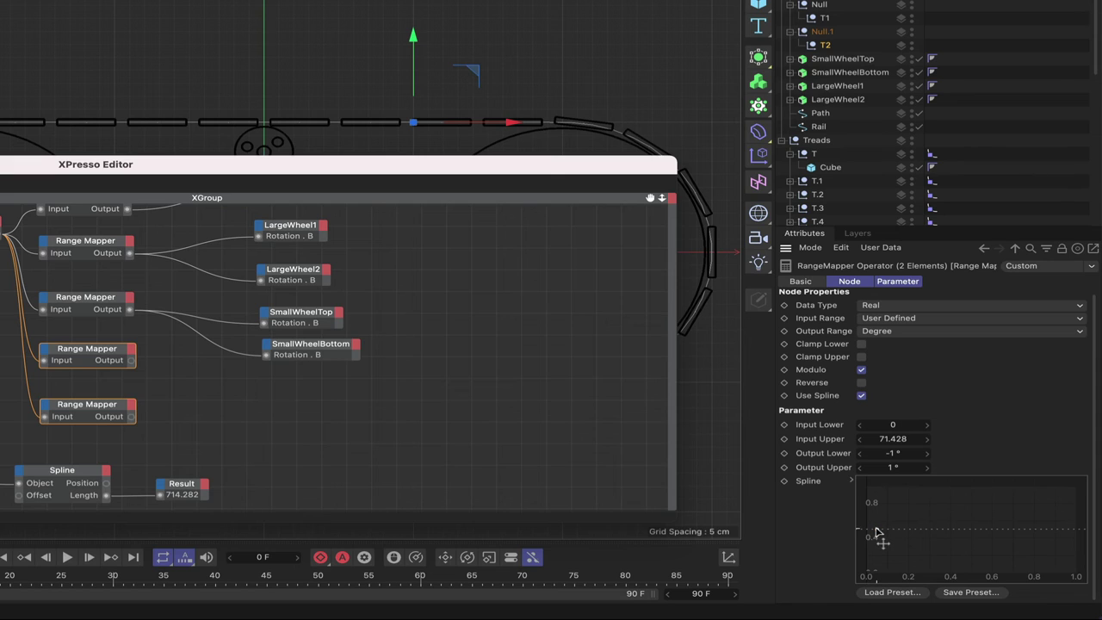
left_click_drag(877, 534, 868, 536)
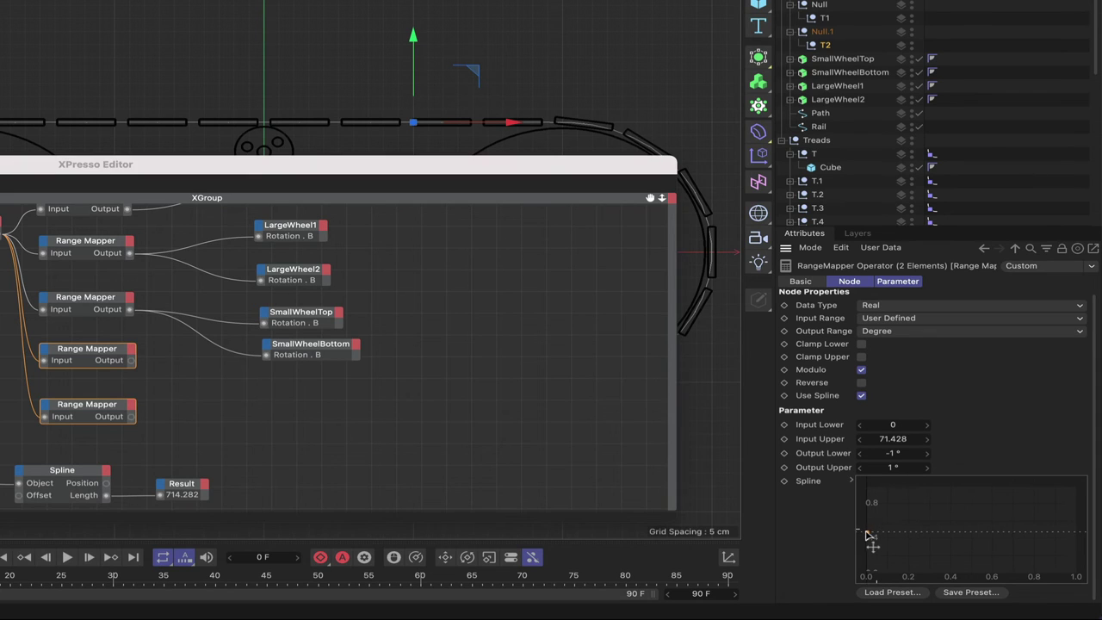
left_click(850, 482)
scroll(974, 383, "down", 3)
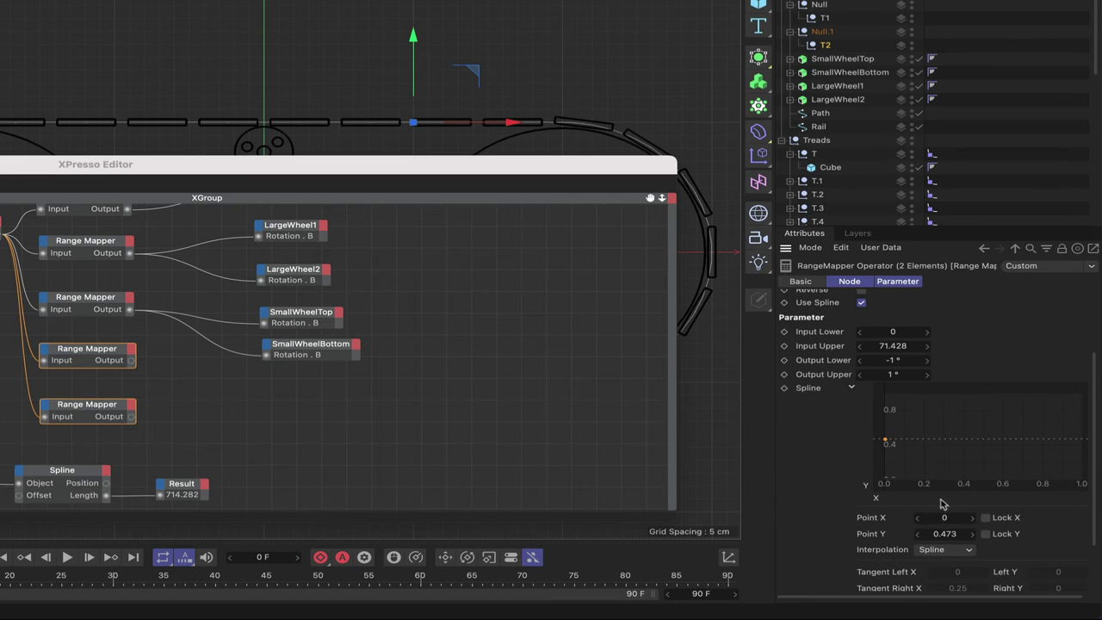
left_click(939, 534)
type(".5")
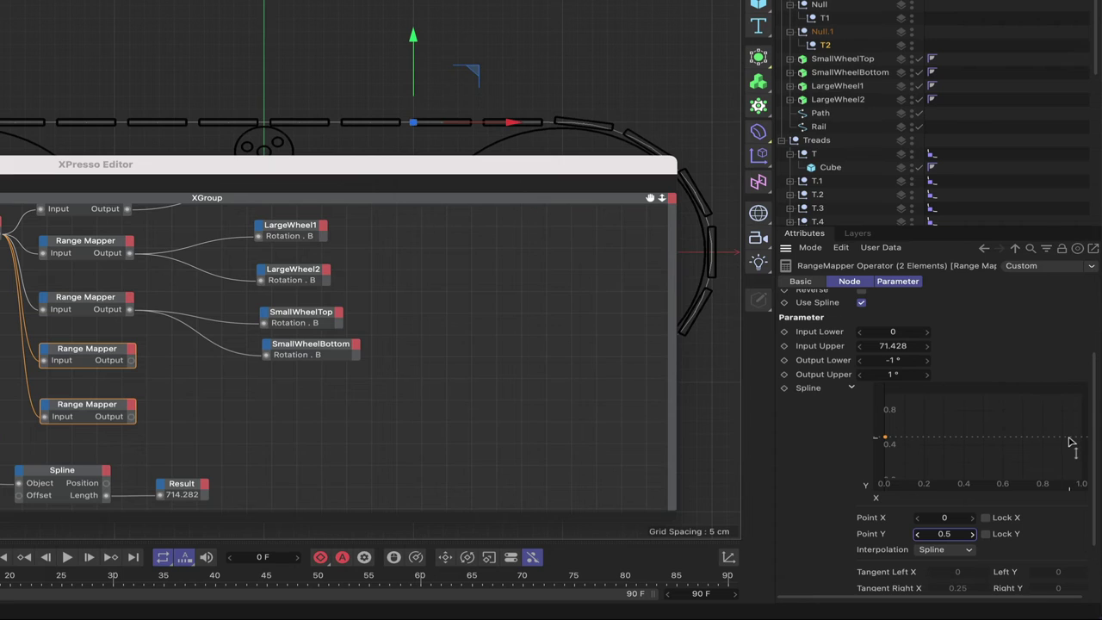
Step: Add an end point to the duplicated Range Mappers' spline curve at X 1 and Y 0.5
left_click_drag(1070, 442, 1092, 438)
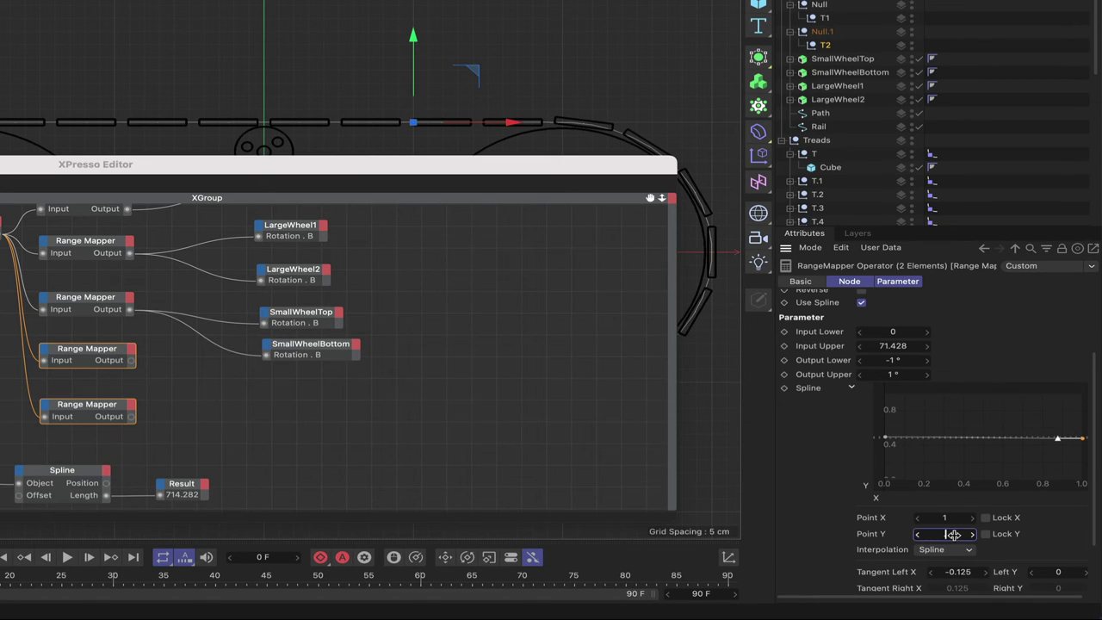
type("0.5")
key("Return")
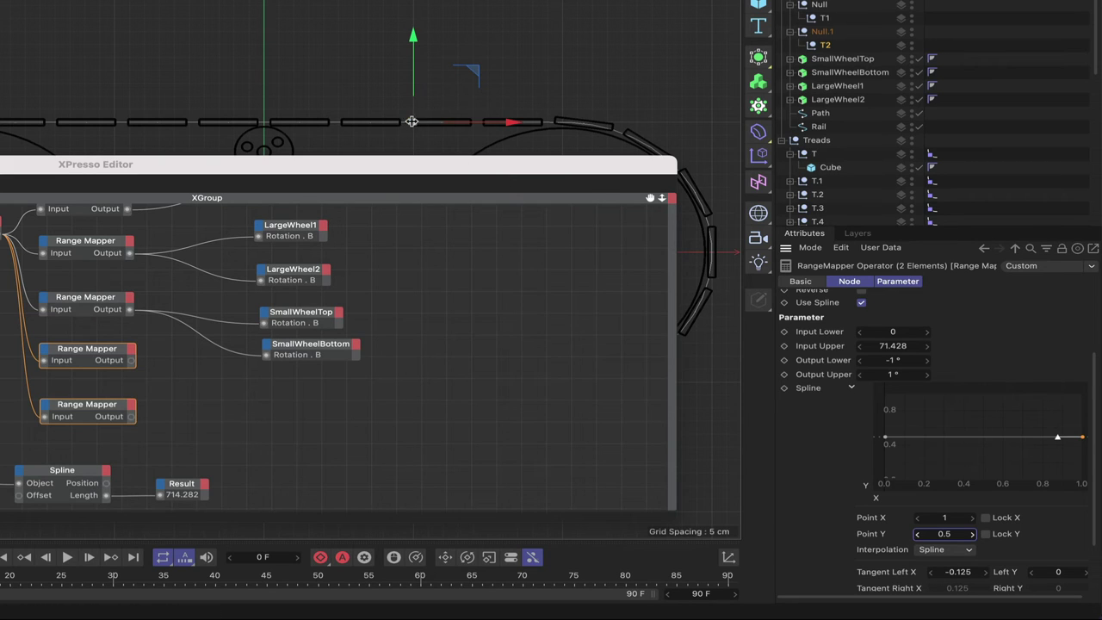
Step: Add a peak at about X 0.117, Y 0.895 and a valley at about X 0.243, Y 0.114 to the two Range Mappers' spline curve
left_click(907, 438, "ctrl")
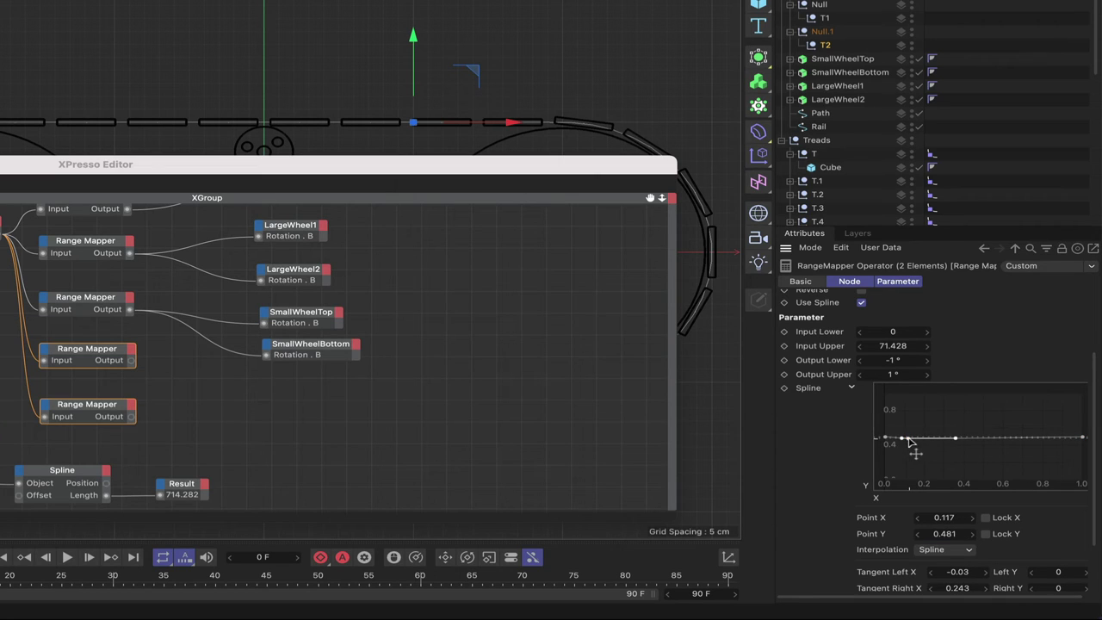
left_click_drag(907, 438, 920, 471)
left_click(947, 409, "ctrl")
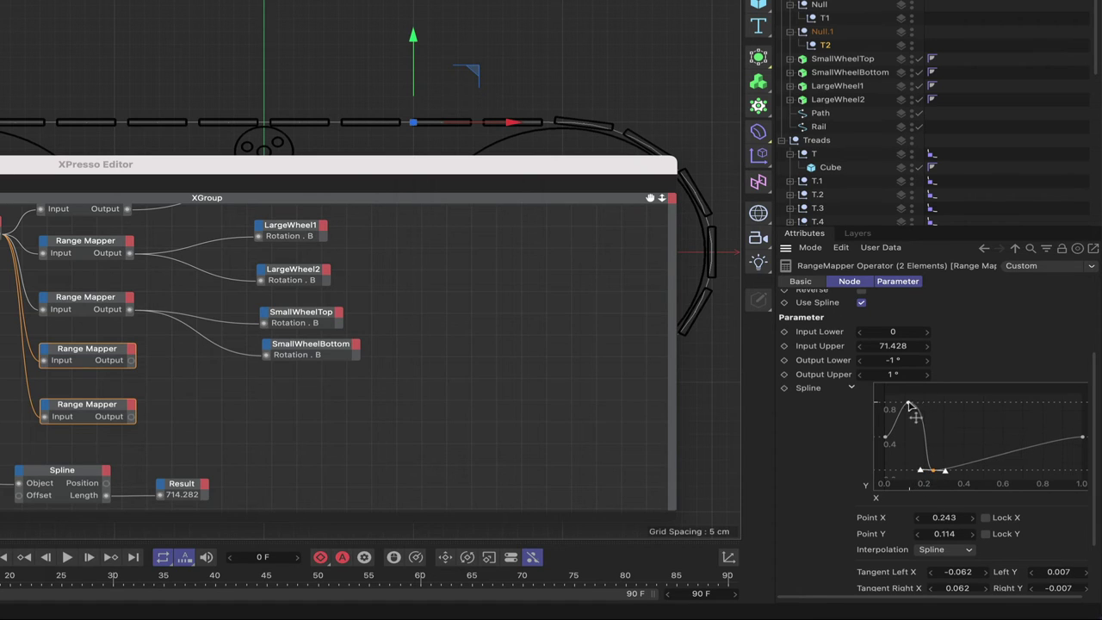
mouse_move(908, 402)
left_mouse_down()
mouse_move(955, 404)
mouse_move(915, 403)
left_mouse_up()
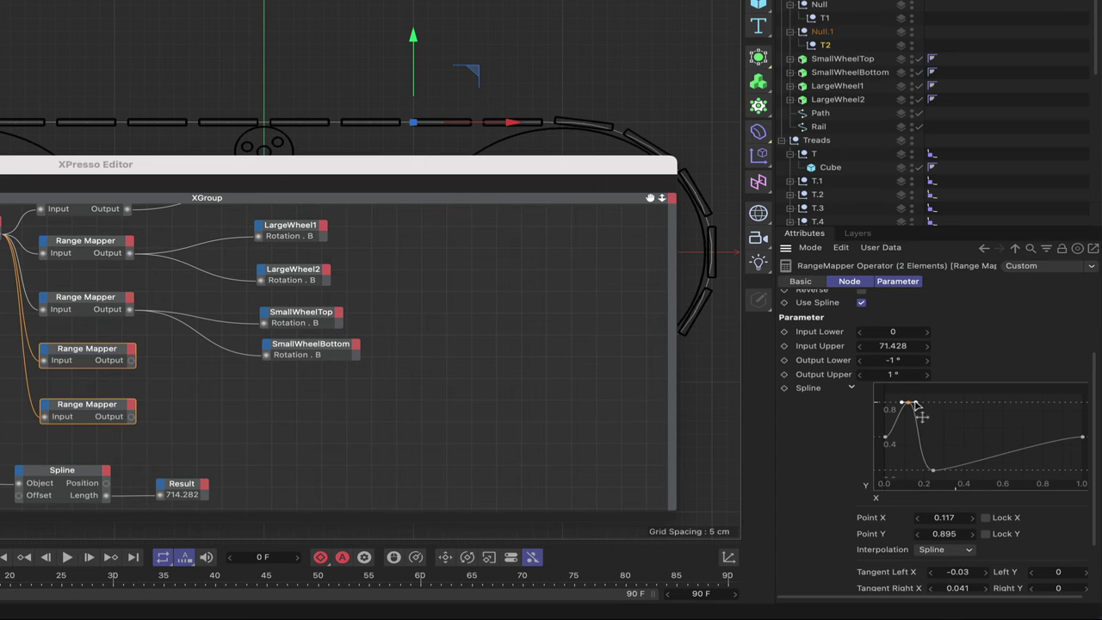
Step: Shift the first valley to about X 0.22 and add irregular alternating peaks and valleys across the curve, ending with a peak near X 0.892, Y 0.833
left_click(961, 470, "ctrl")
left_click_drag(960, 471, 954, 427)
left_click(933, 470)
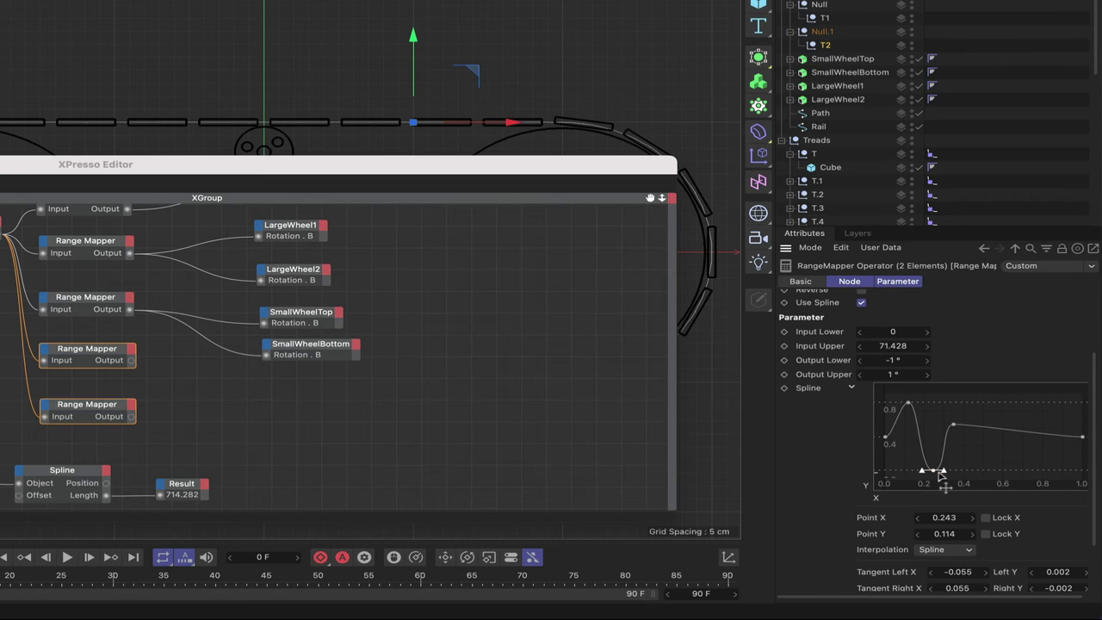
left_click_drag(933, 471, 928, 471)
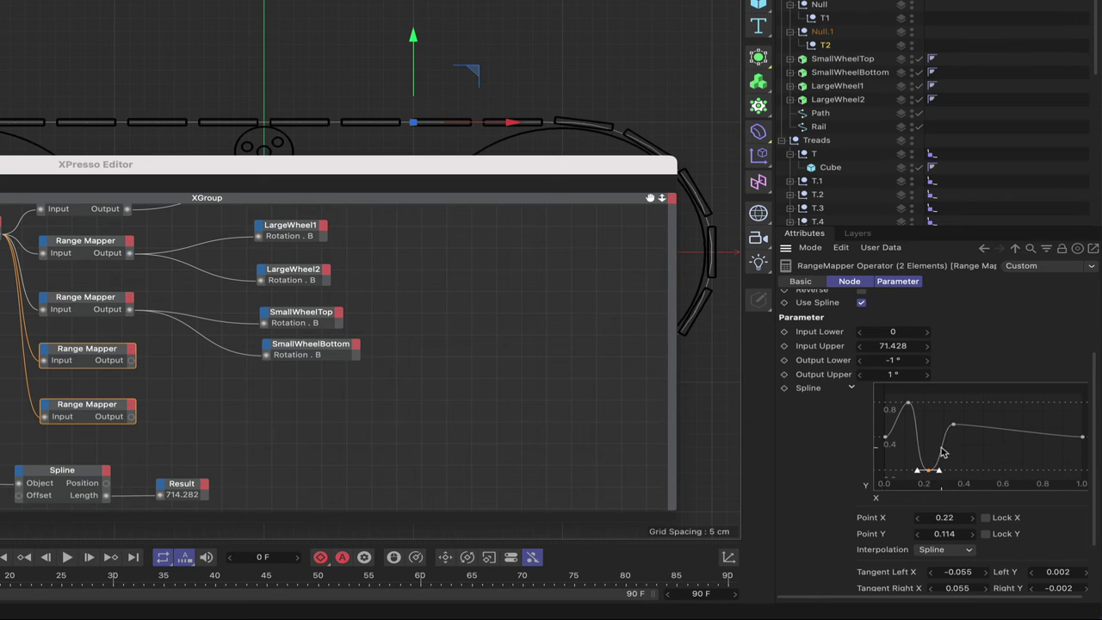
left_click_drag(952, 426, 1073, 415)
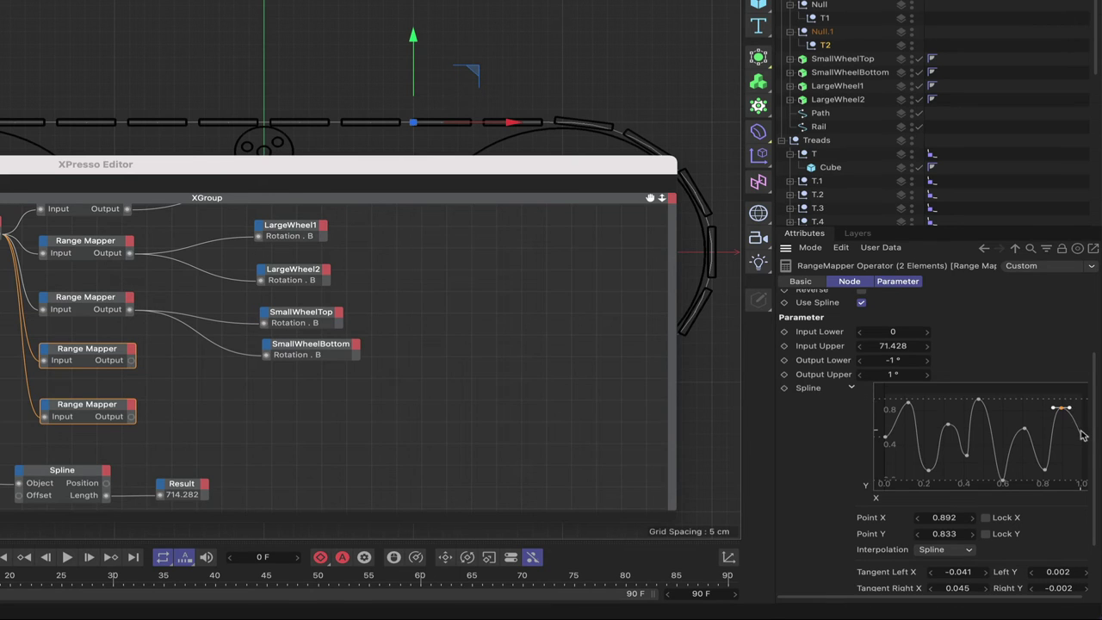
Step: Adjust the tangents at the curve's start and end points and shift the lowest valley to about X 0.611, Y 0
left_click(1081, 437)
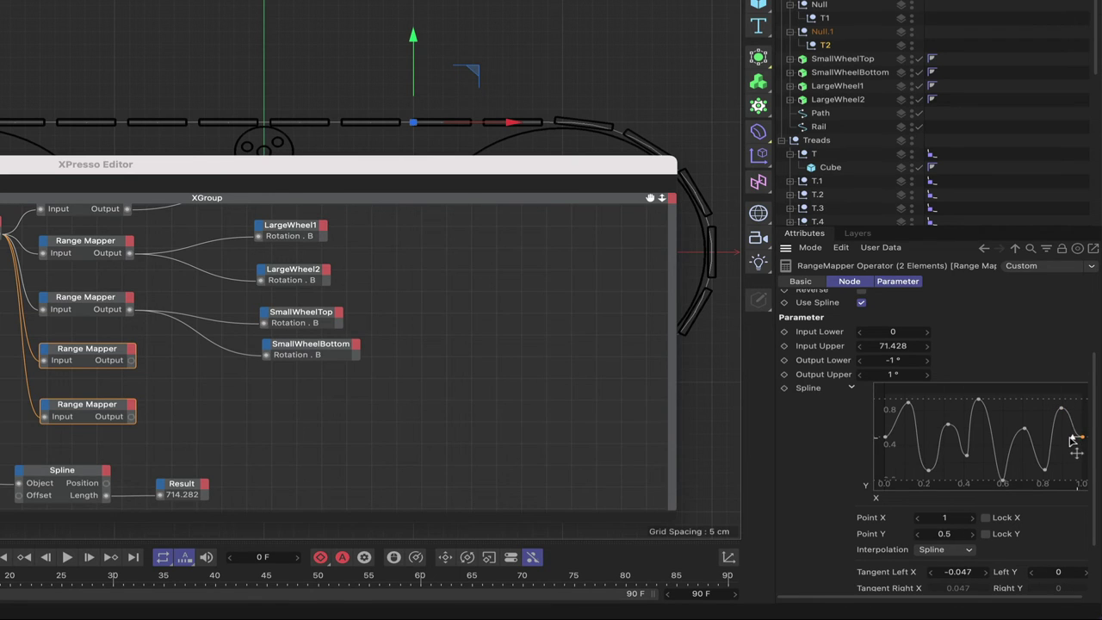
left_click(886, 438)
left_click_drag(890, 438, 898, 436)
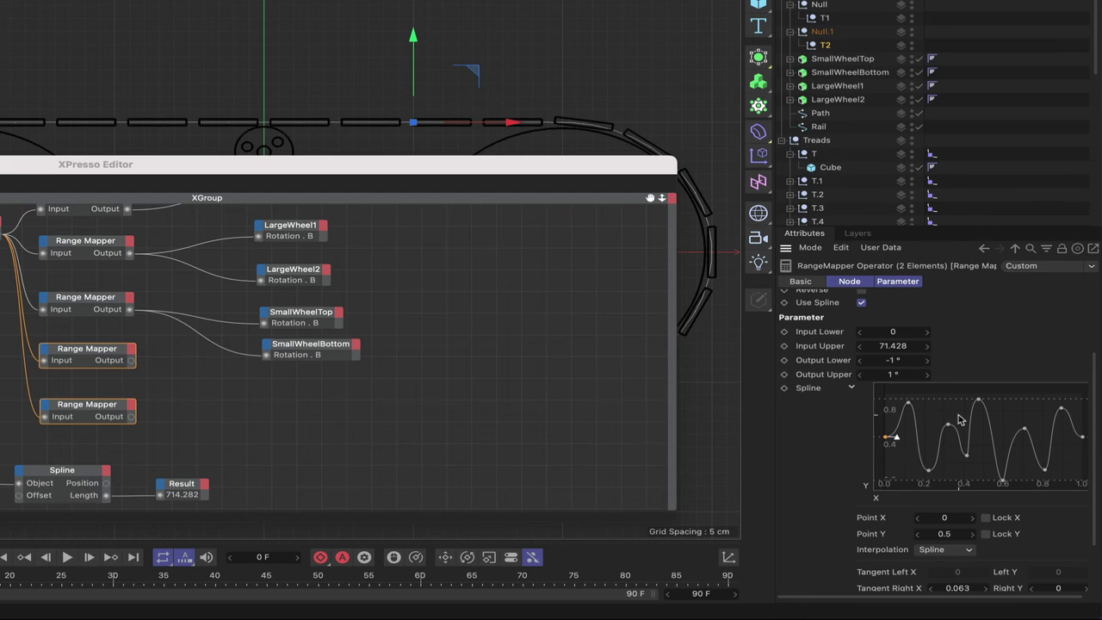
left_click(1002, 481)
left_click_drag(1004, 480, 1019, 482)
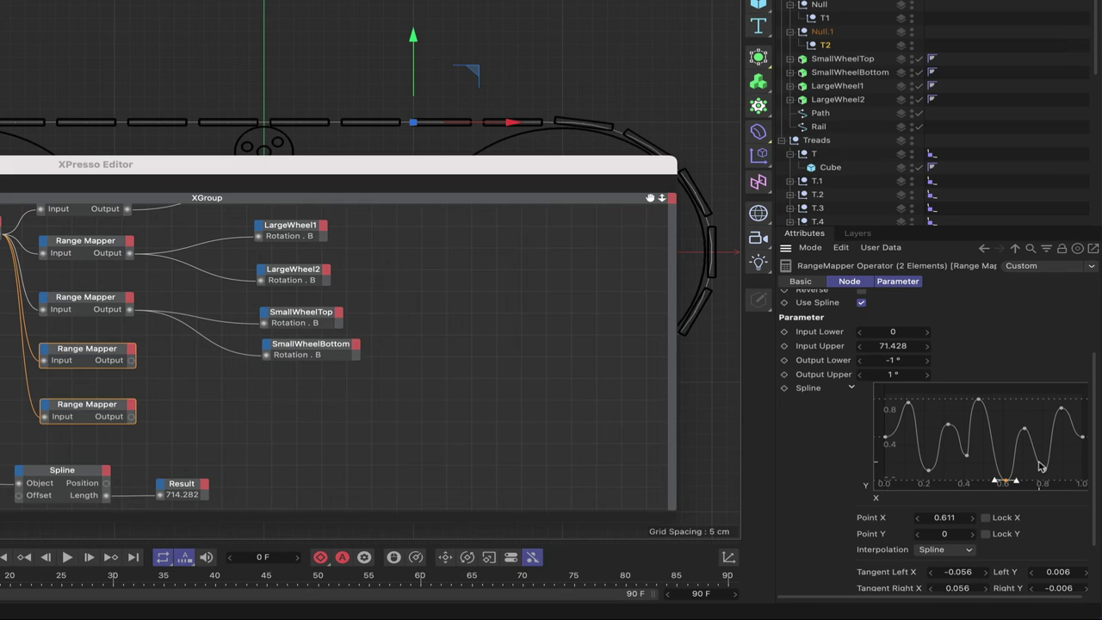
Step: Reshape only the lower Range Mapper's spline into a roughly inverted wave, turning peaks into valleys, and compare it with the other duplicate's curve
left_click(118, 354)
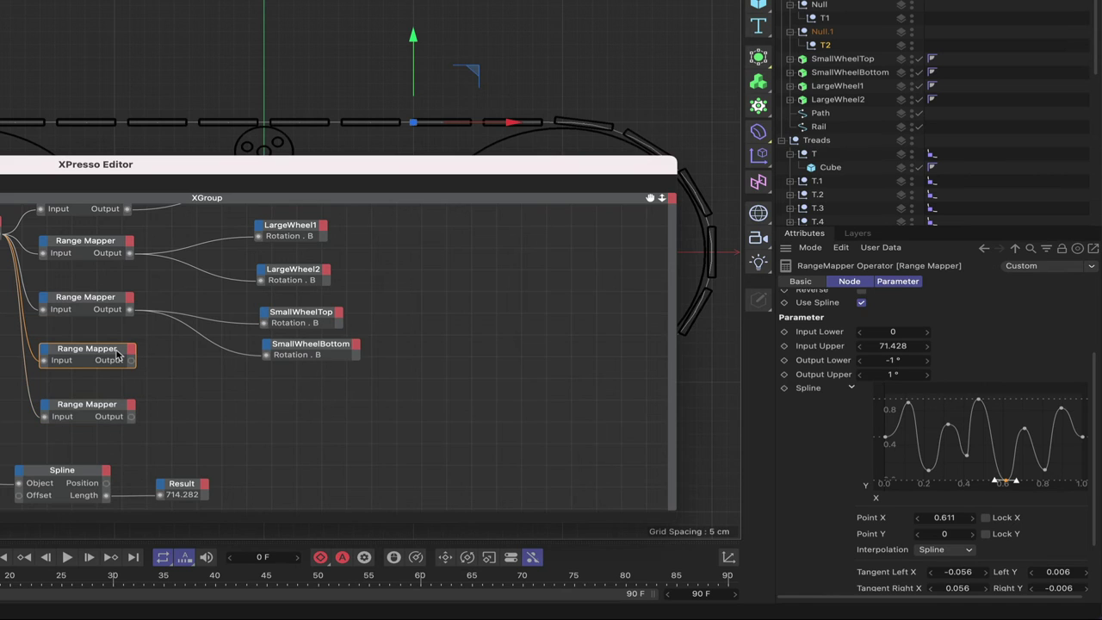
left_click(101, 410)
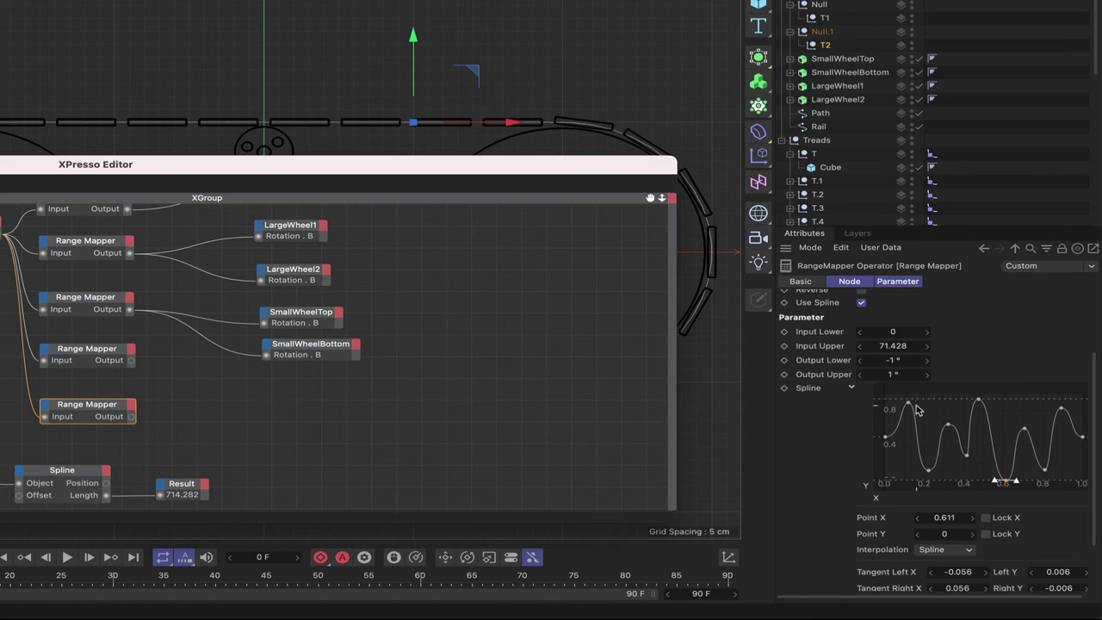
left_click_drag(909, 403, 1066, 473)
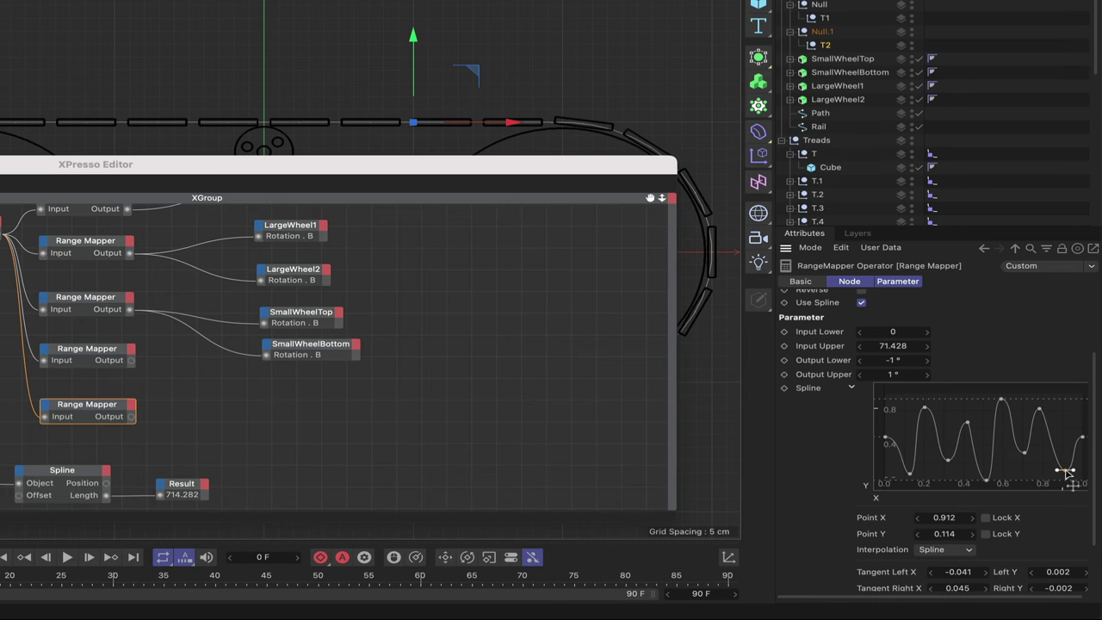
left_click(86, 349)
left_click(96, 412)
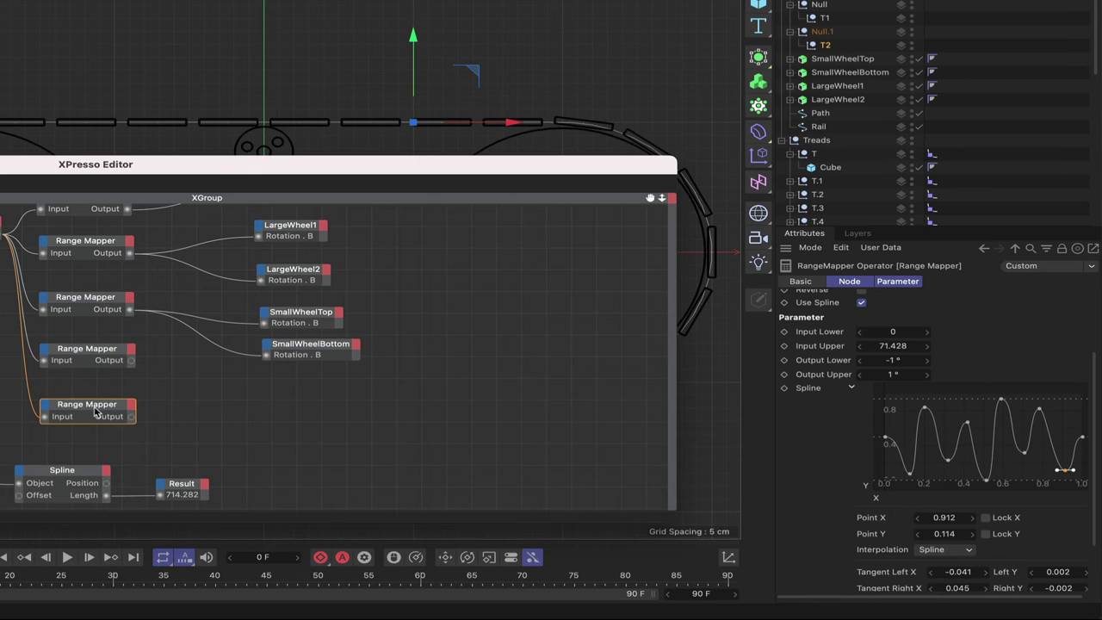
Step: Smooth the lower Range Mapper's wave by adjusting several point tangents and shifting the last peak to about X 0.809, Y 0.825
left_click(911, 476)
left_click_drag(911, 476, 926, 482)
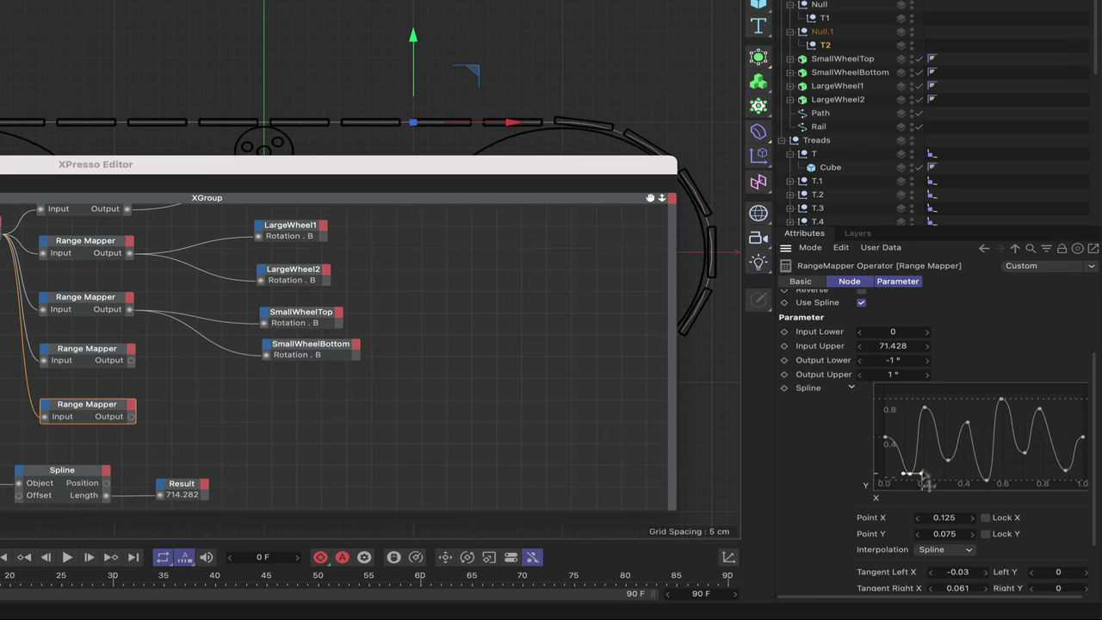
left_click(964, 421)
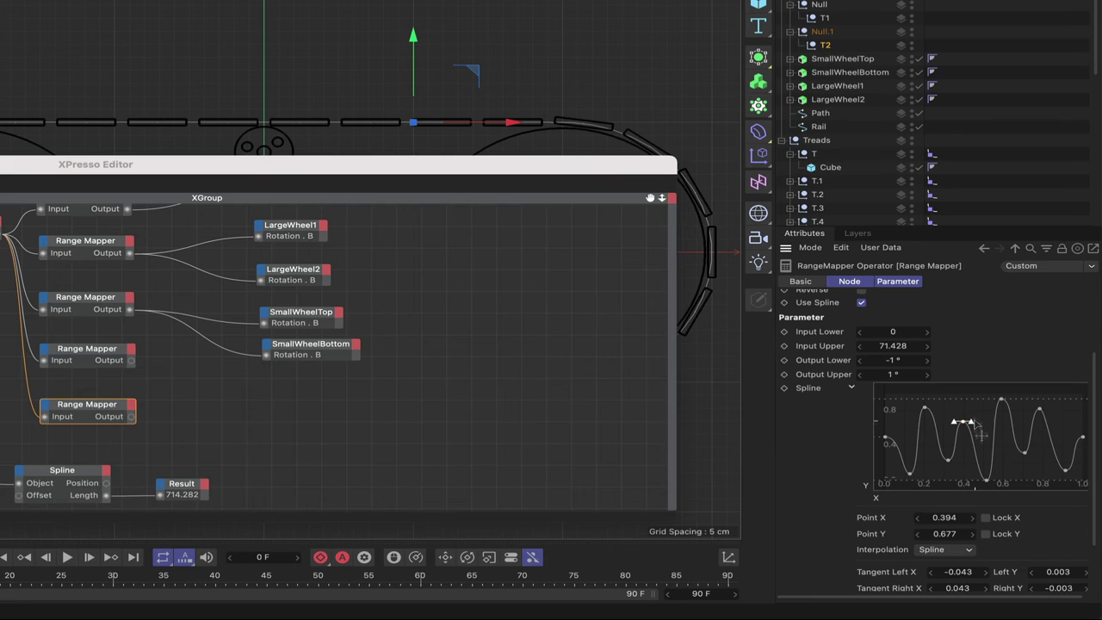
left_click(976, 415)
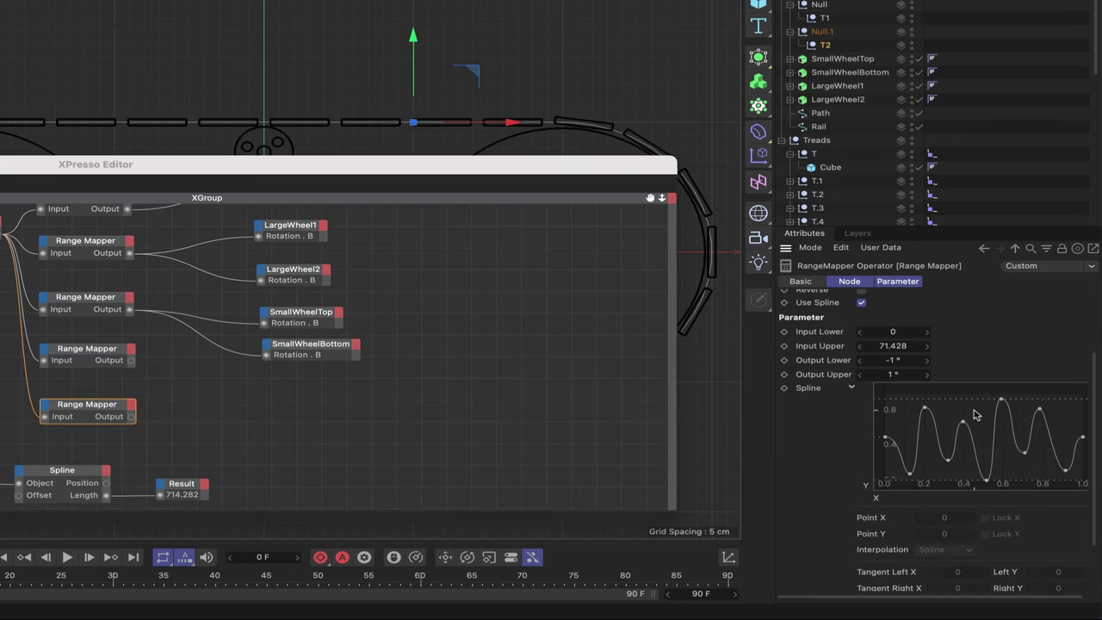
left_click(1024, 452)
left_click_drag(1032, 454, 1037, 457)
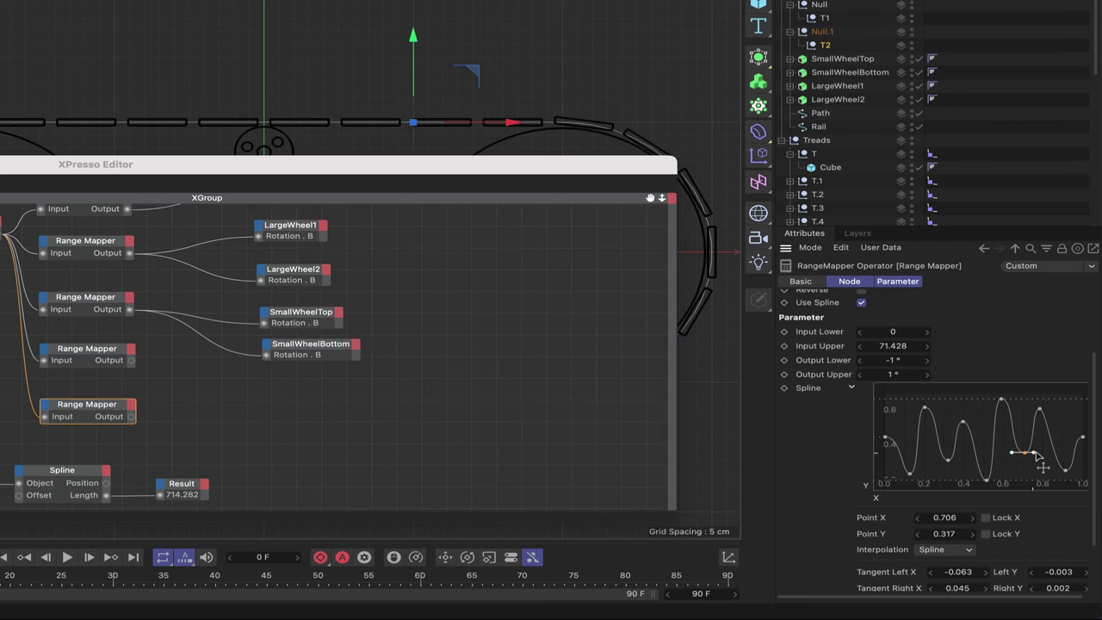
left_click(1042, 409)
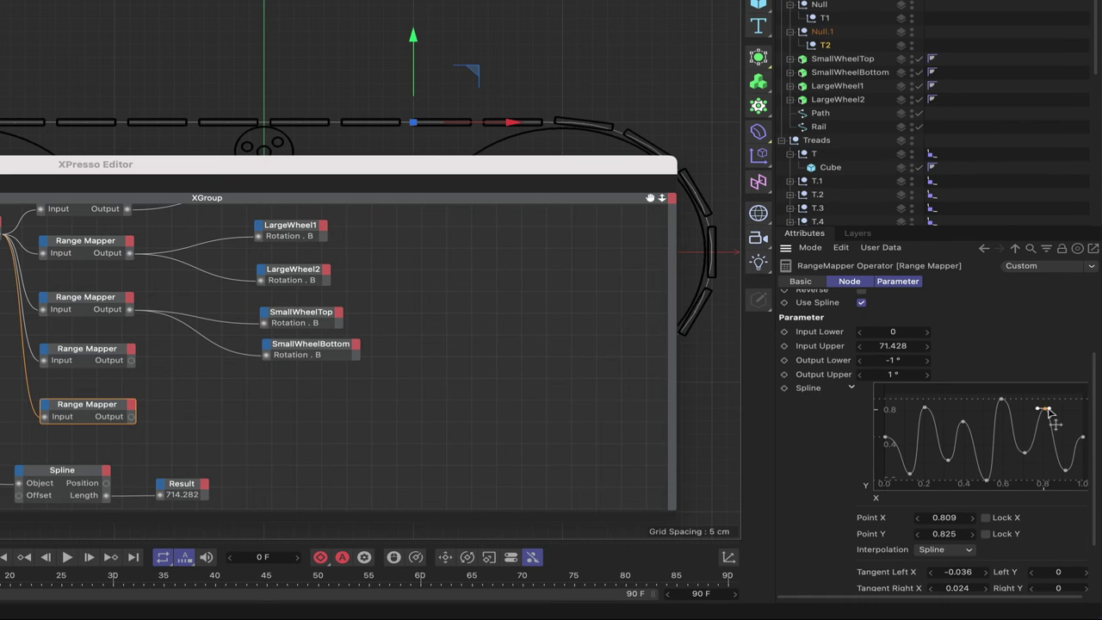
left_click_drag(1049, 412, 1045, 410)
left_click(974, 414)
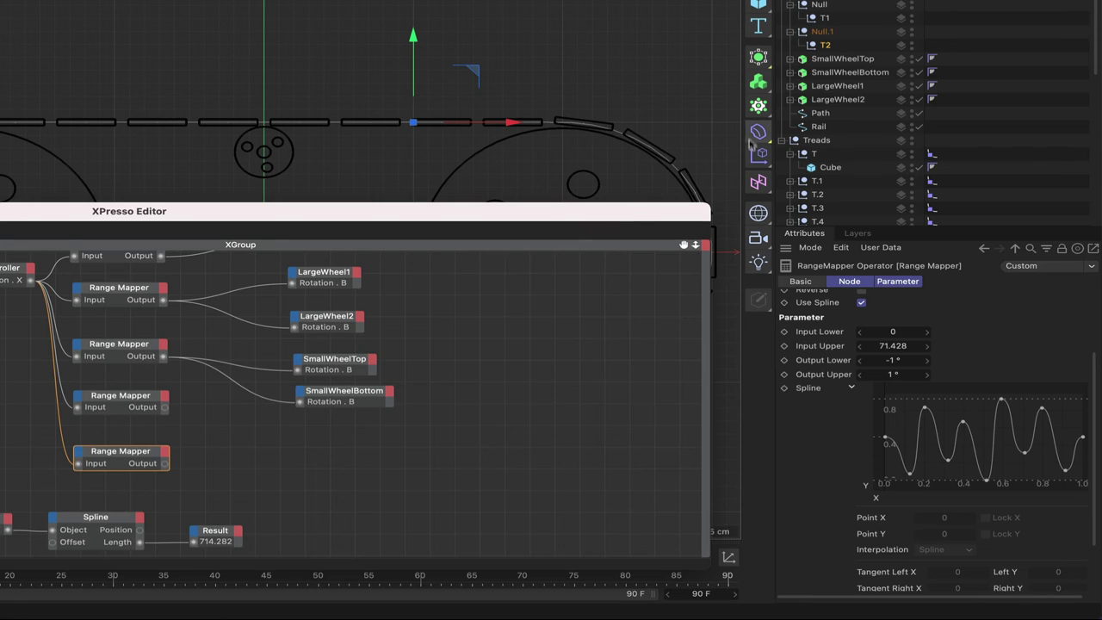
Step: Add the T1 and T2 nulls as object nodes below SmallWheelBottom in the XGroup
left_click(825, 19)
left_click_drag(297, 442, 297, 440)
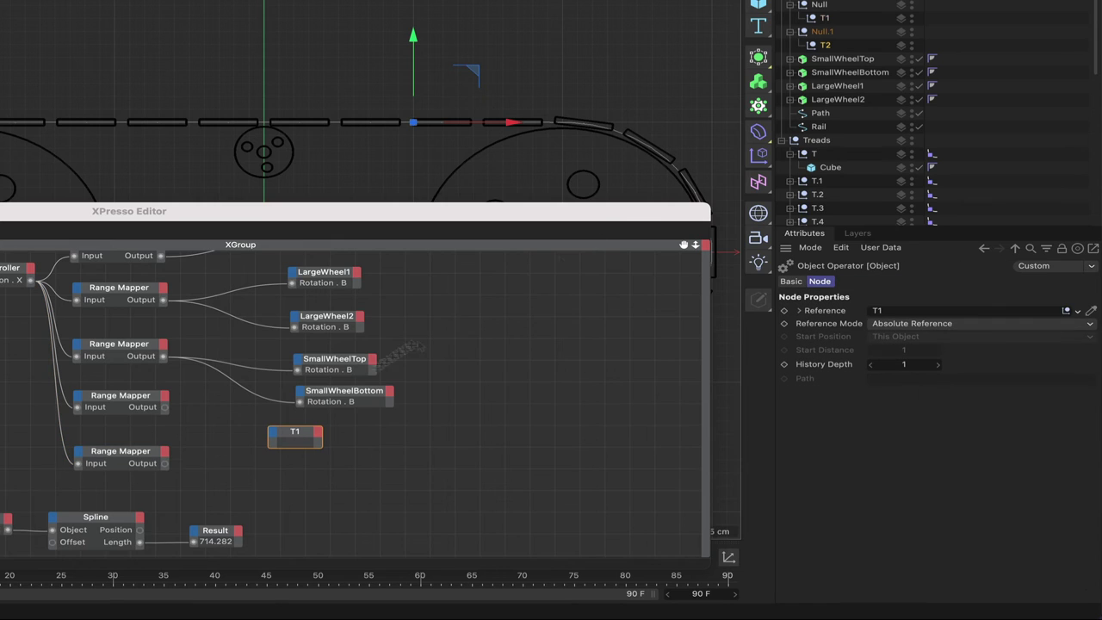
left_click_drag(832, 49, 290, 450)
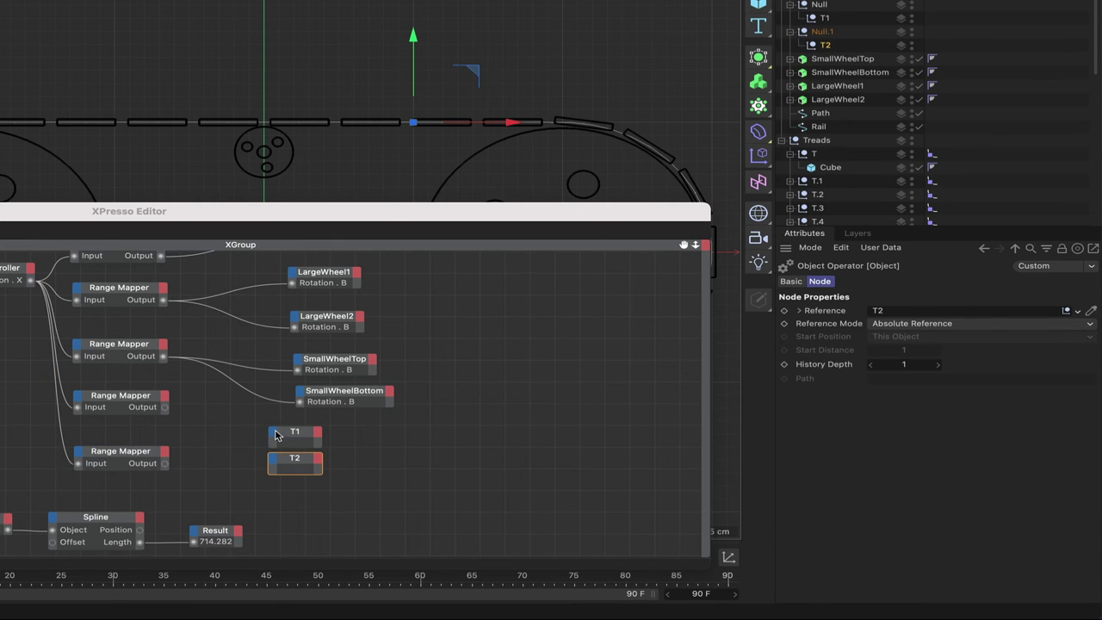
Step: Add a Position input port to the T1 node and another to the T2 node
left_click(275, 434)
mouse_move(314, 475)
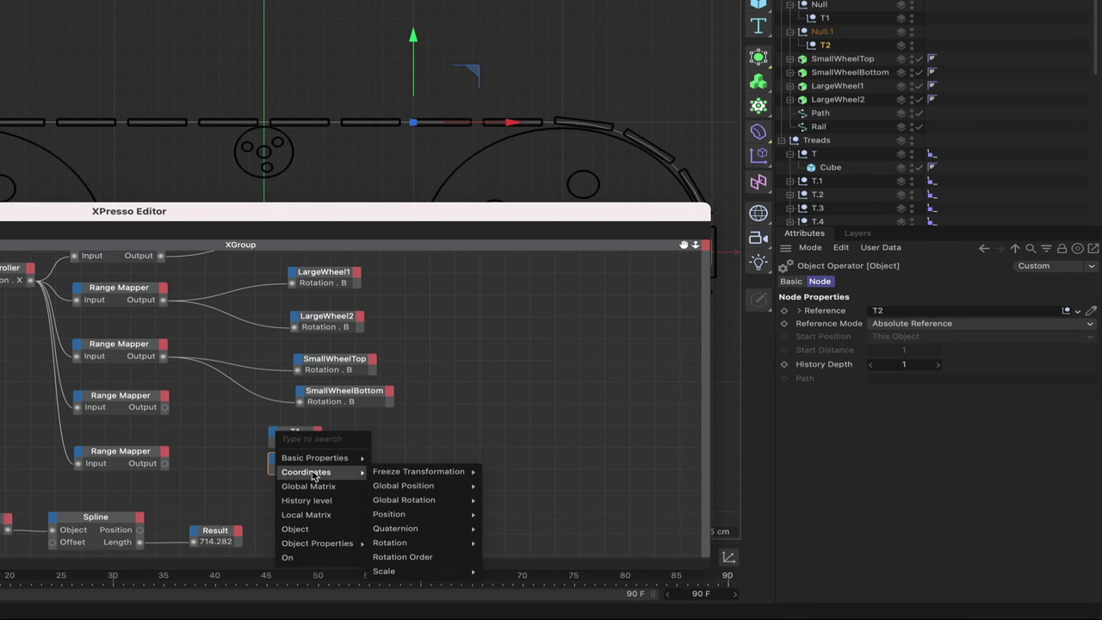
left_click(504, 528)
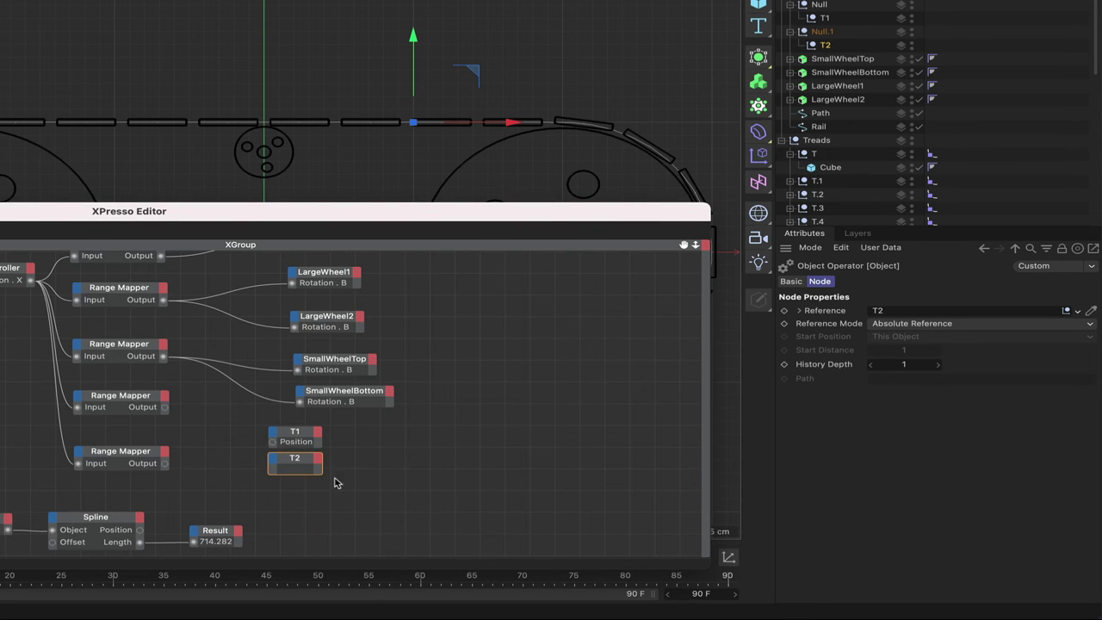
left_click(269, 458)
mouse_move(307, 501)
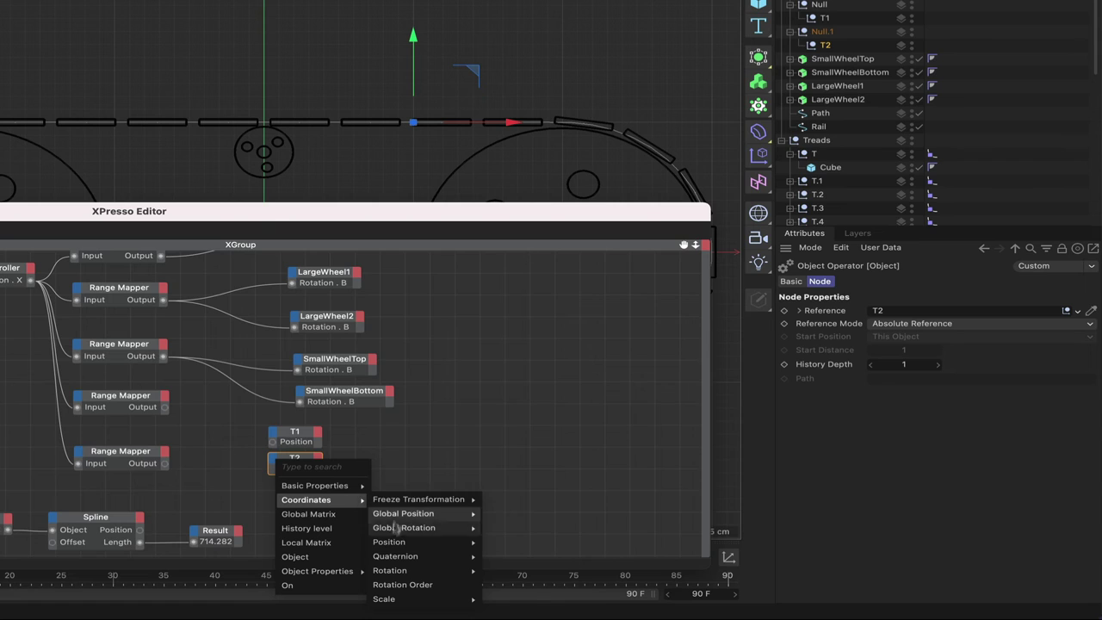
mouse_move(392, 542)
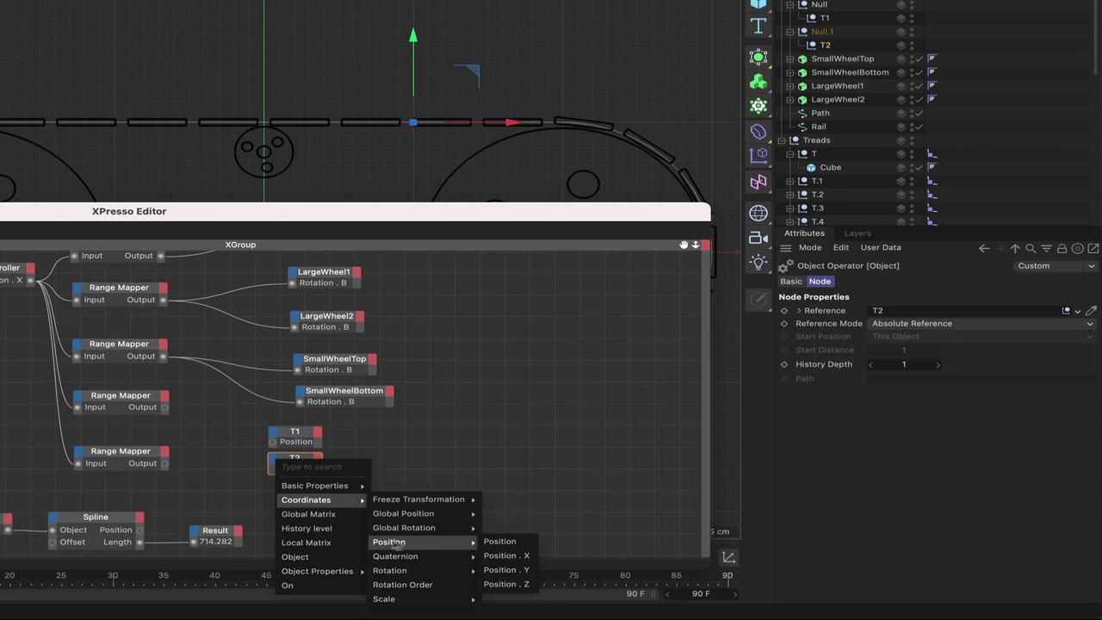
left_click(499, 541)
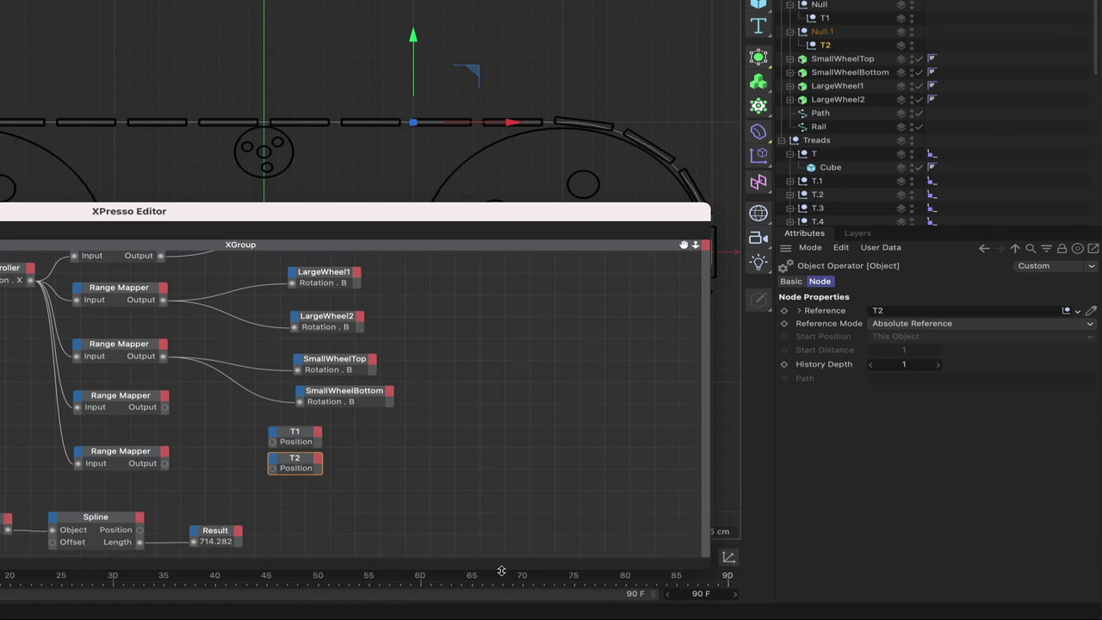
Step: Replace the Position ports on T1 and T2 with Position . Y inputs and connect each to one of the two duplicated Range Mappers' outputs
left_click(299, 433)
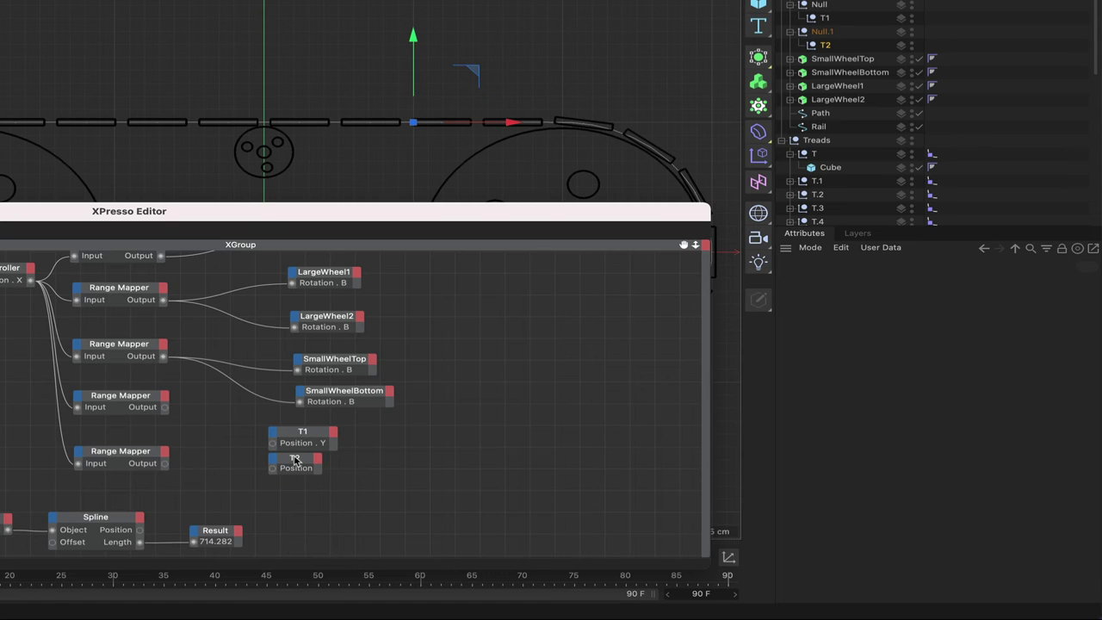
left_click(295, 460)
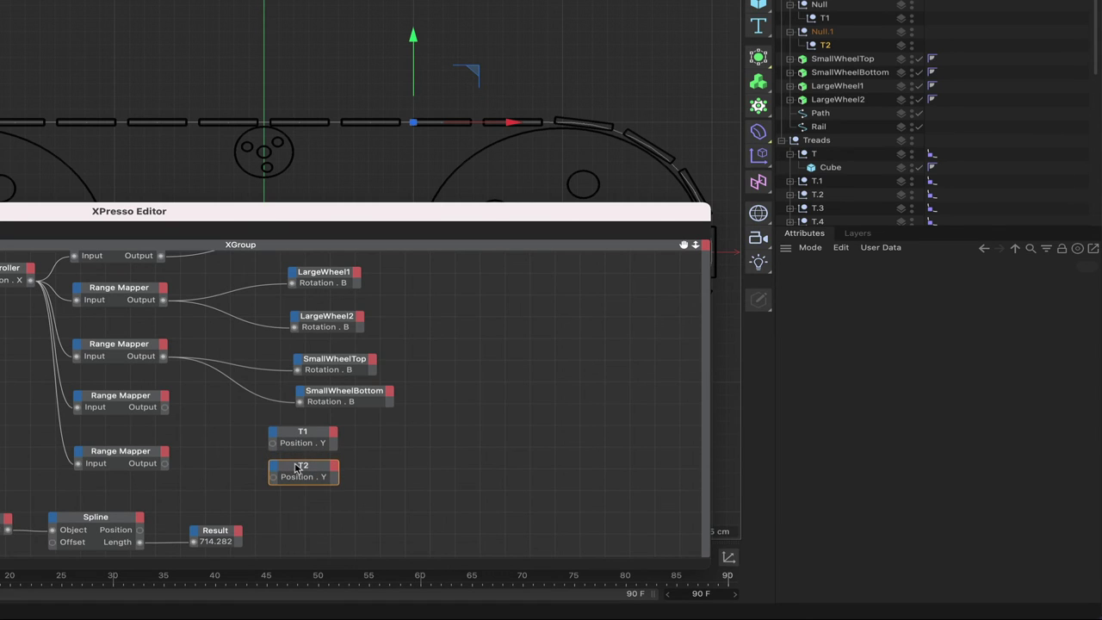
left_click_drag(165, 408, 272, 444)
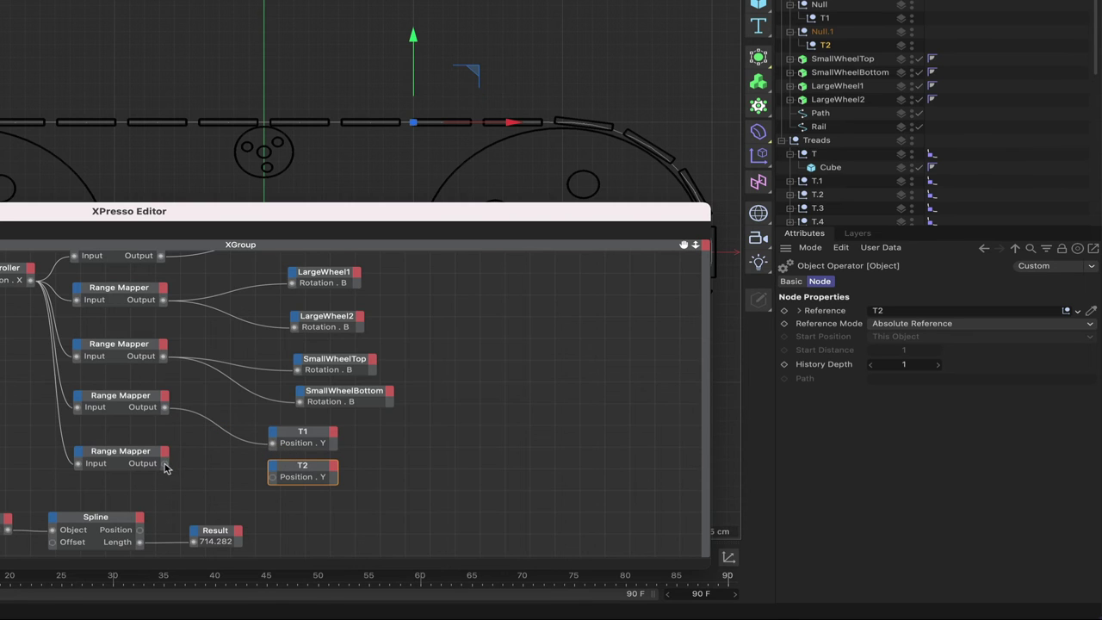
left_click_drag(165, 463, 272, 477)
Step: Uncover the viewport and set the display shape of the T1 and T2 nulls to Circle
left_click_drag(496, 213, 500, 390)
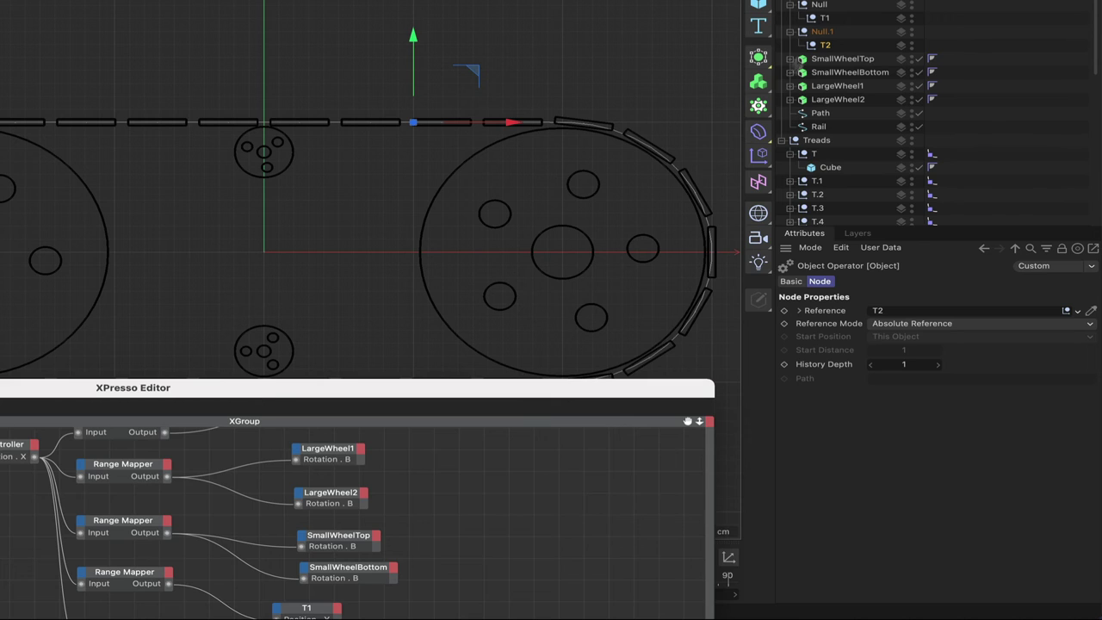
left_click(825, 18, "ctrl")
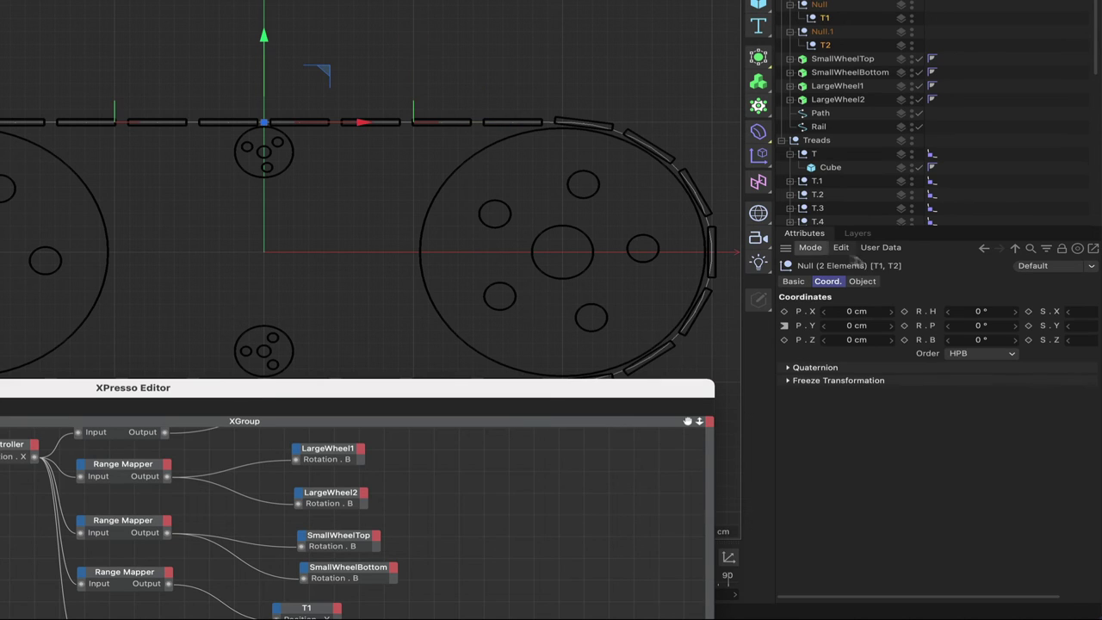
left_click(864, 282)
left_click(866, 312)
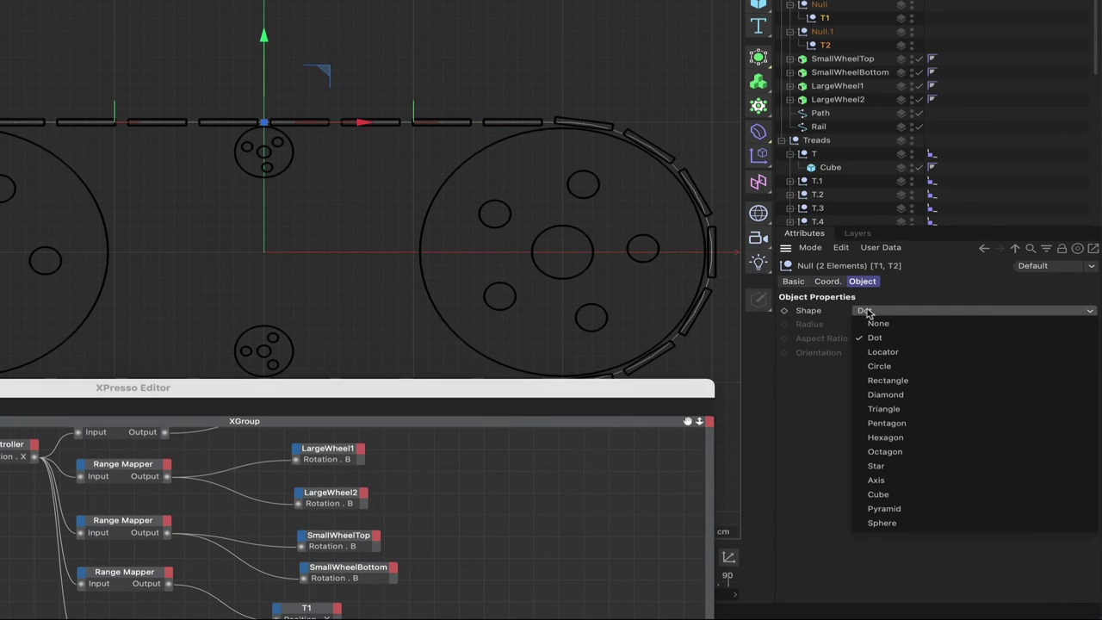
left_click(891, 368)
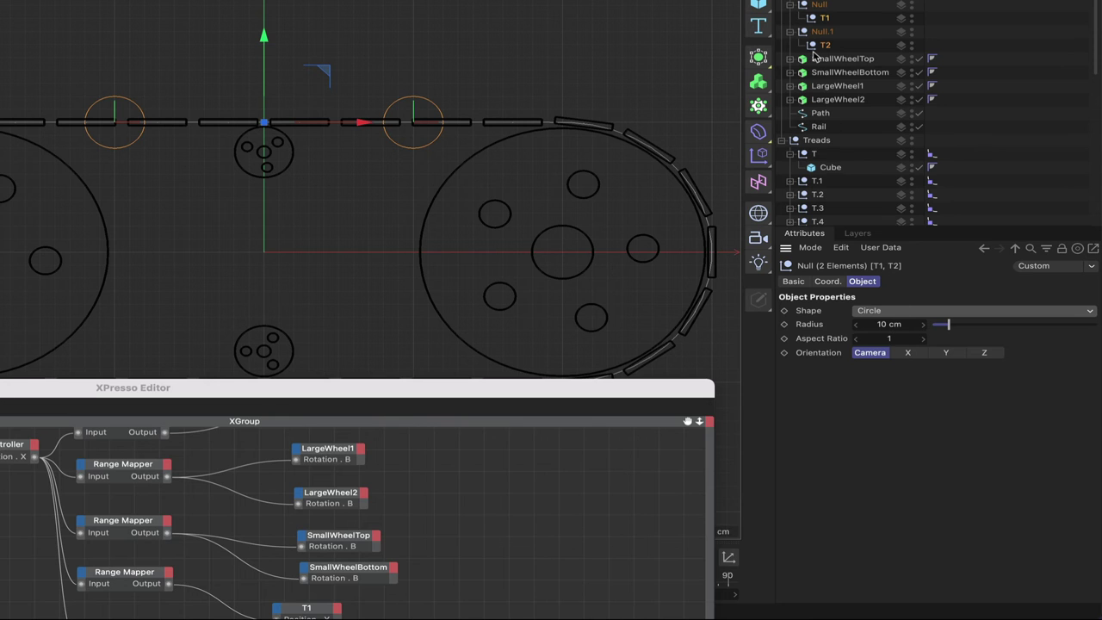
Step: Move the Controller along the X axis to check the motion of T1 and T2
left_click(818, 7)
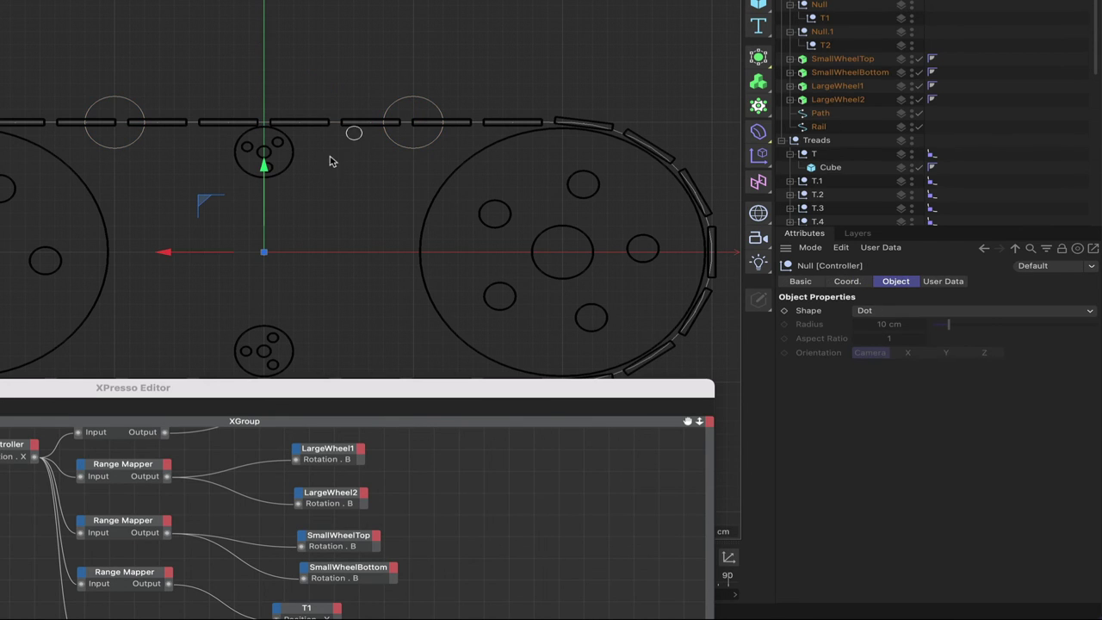
mouse_move(191, 255)
left_mouse_down()
mouse_move(95, 273)
mouse_move(180, 262)
left_mouse_up()
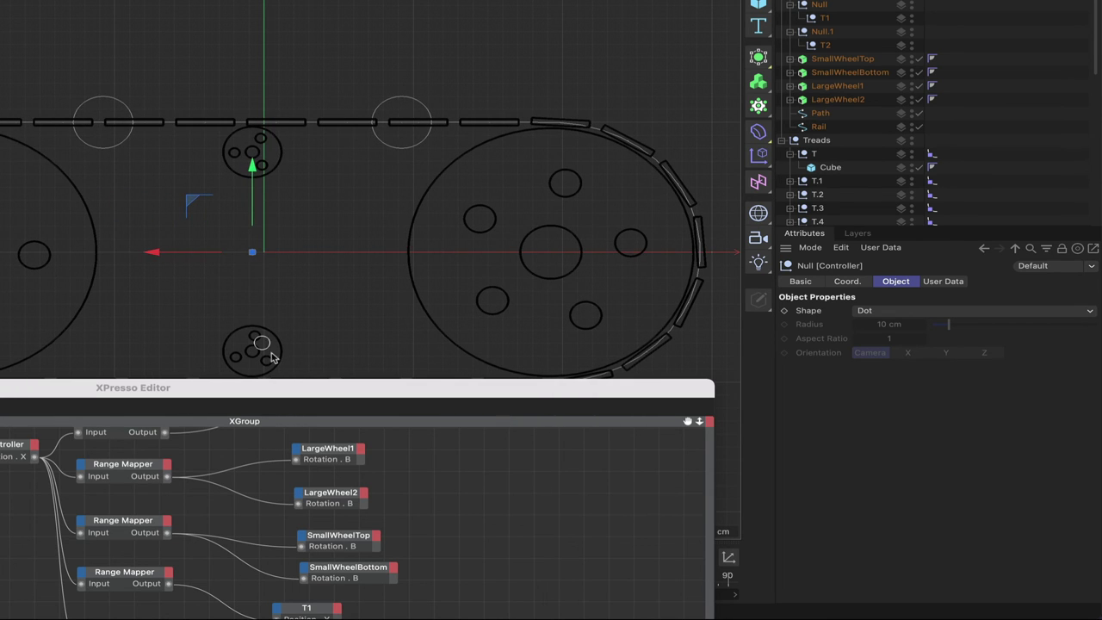
Step: Set the Output Range of the two Range Mappers feeding T1 and T2 to User Defined, and test by moving the Controller along X
left_click_drag(290, 388, 300, 207)
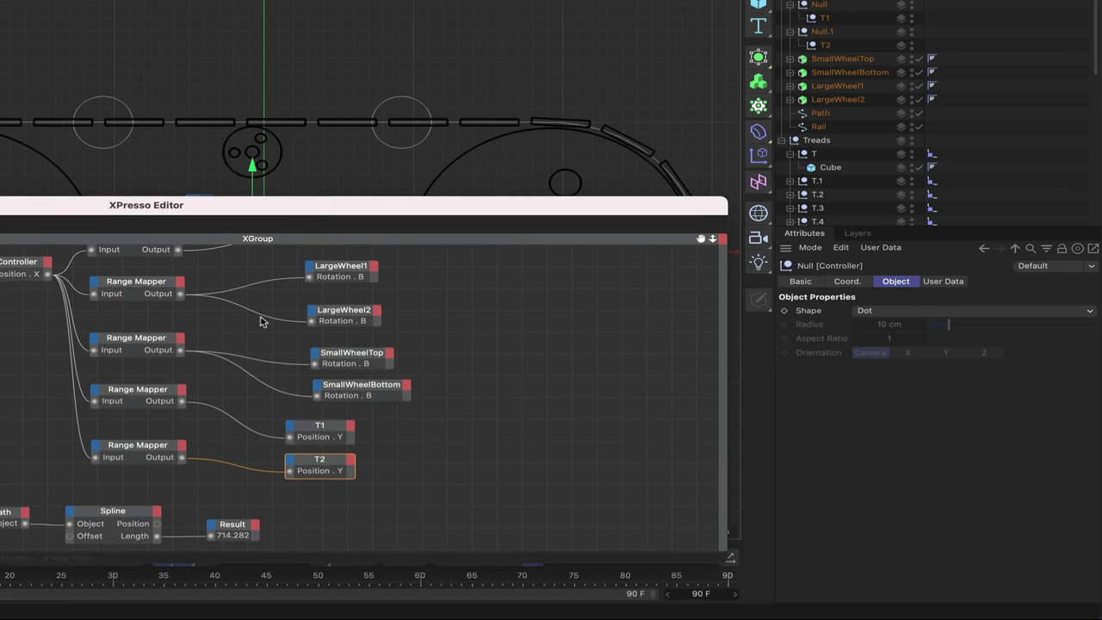
left_click(156, 394)
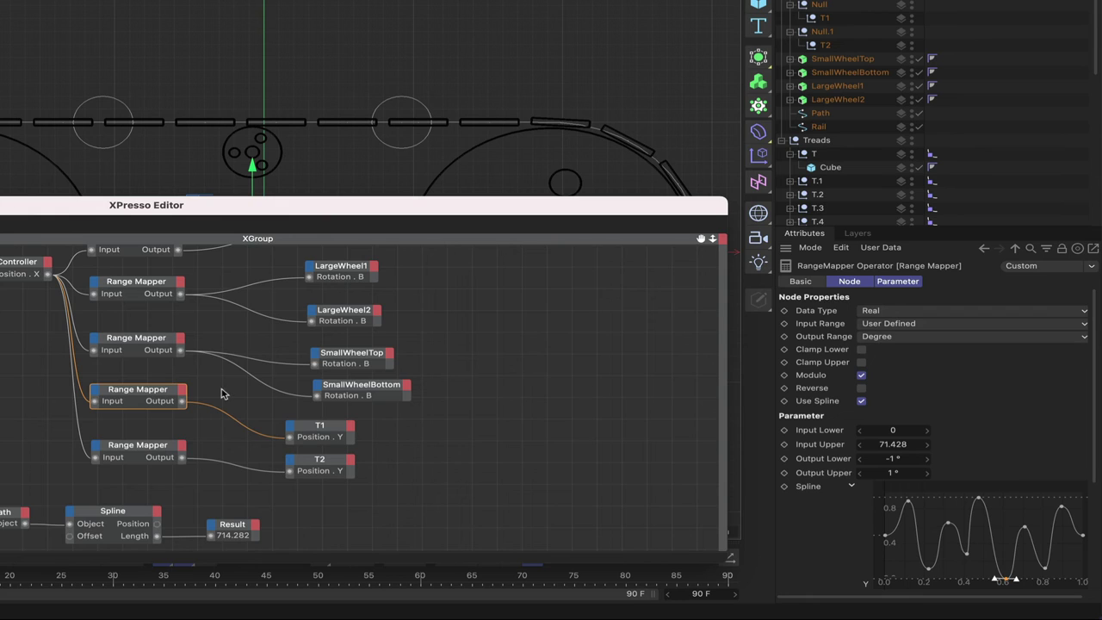
left_click_drag(225, 387, 139, 460)
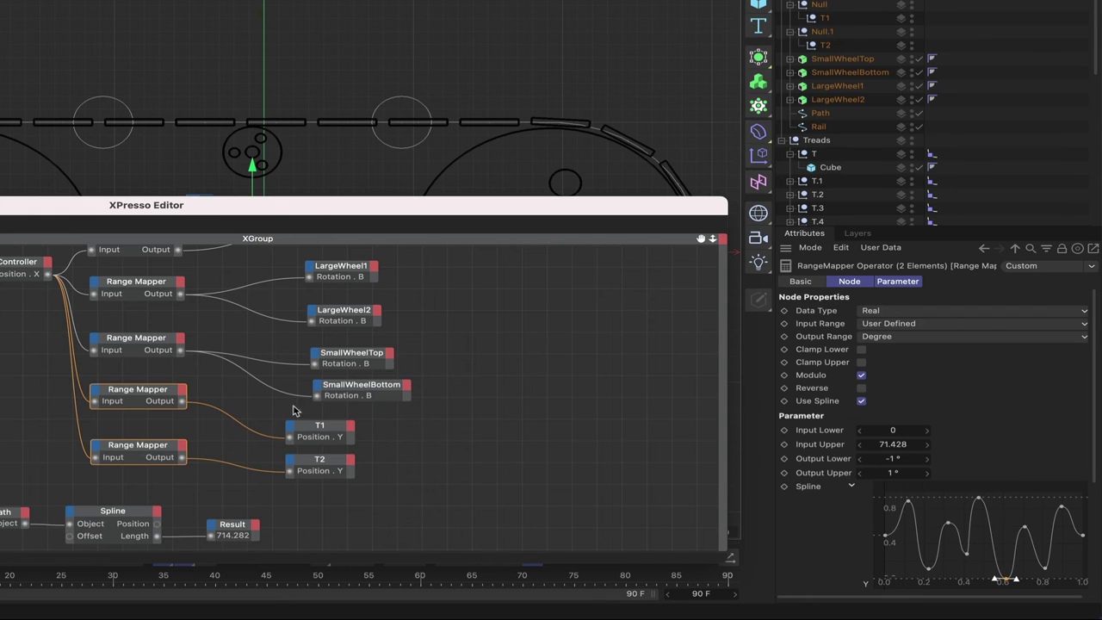
left_click(919, 339)
left_click(899, 349)
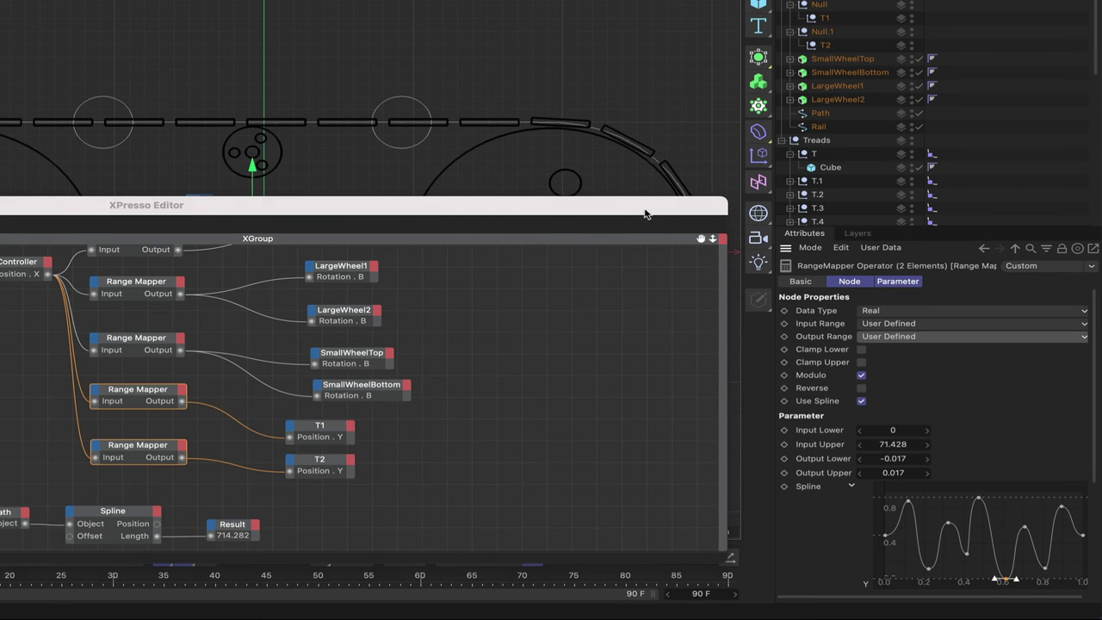
left_click_drag(645, 214, 621, 298)
left_click_drag(253, 250, 177, 257)
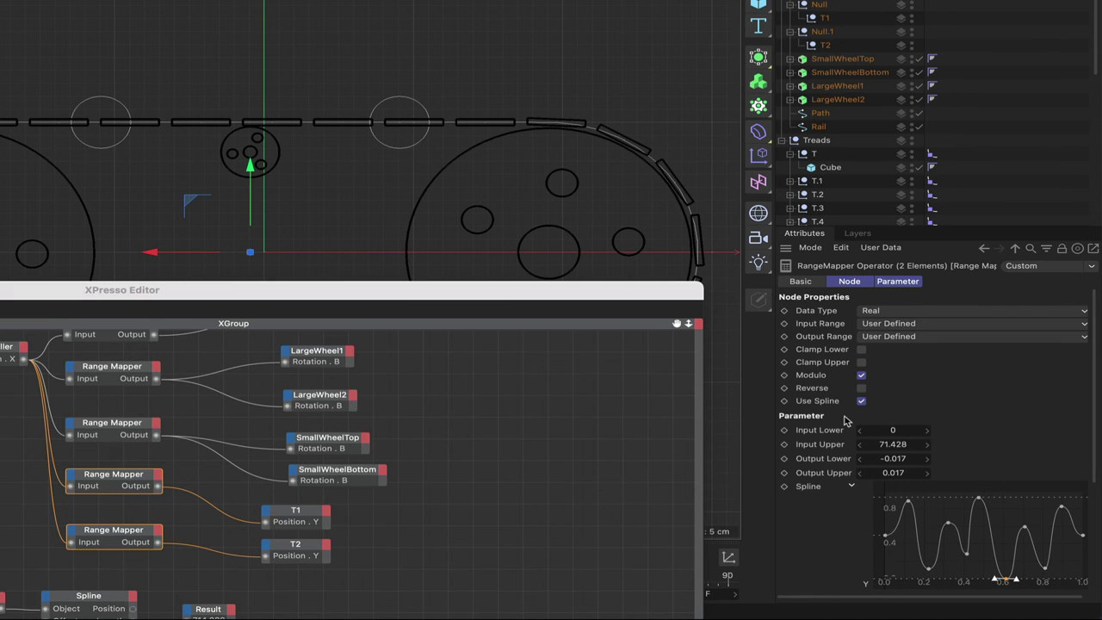
Step: Set both Range Mappers' Output Lower to -1 and Output Upper to 1, and move the Controller along X to check
left_click(908, 460)
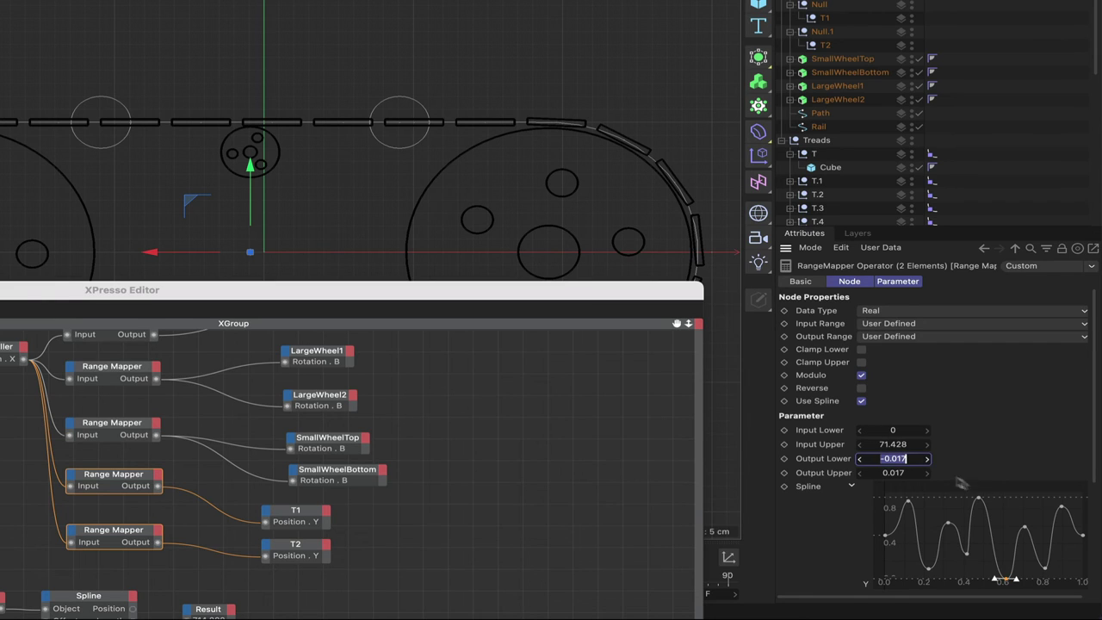
type("-1")
left_click(899, 471)
type("1")
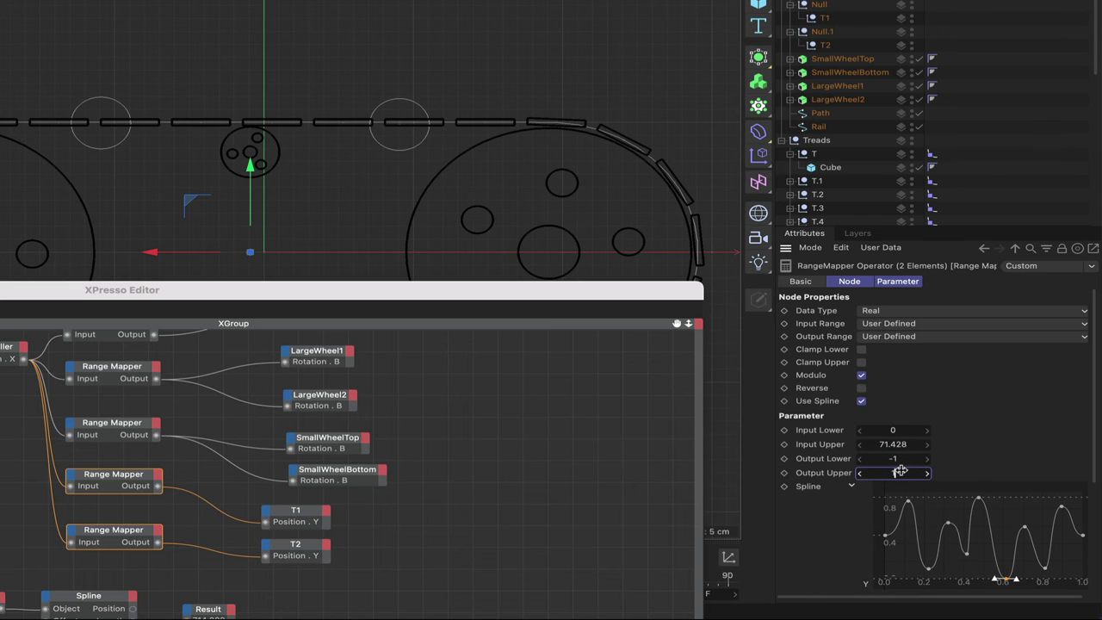
scroll(551, 366, "down", 3)
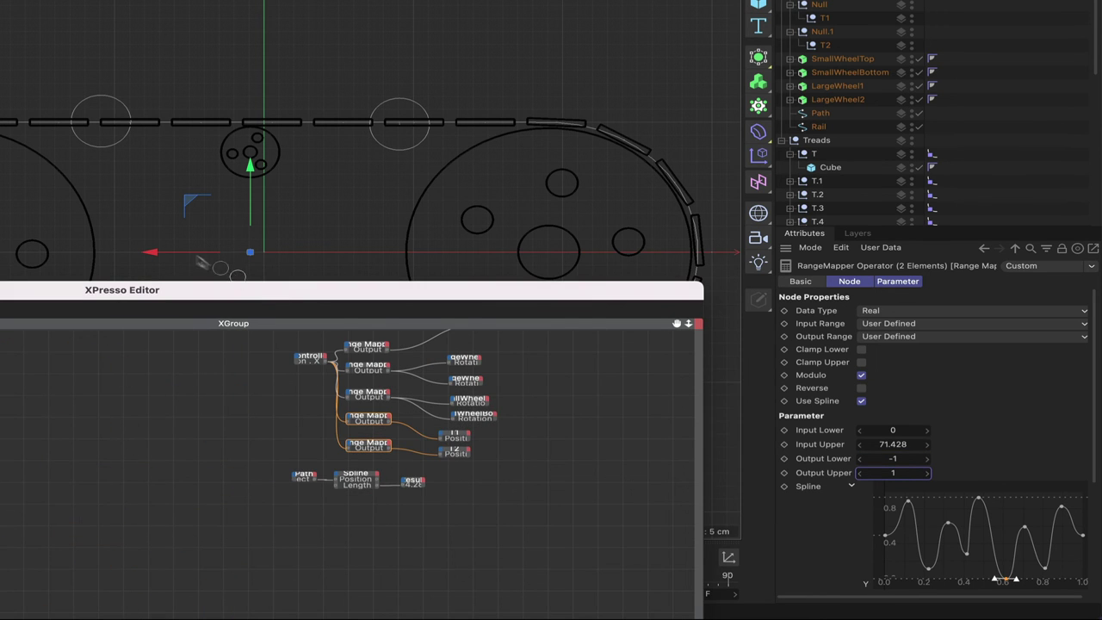
left_click_drag(184, 254, 121, 272)
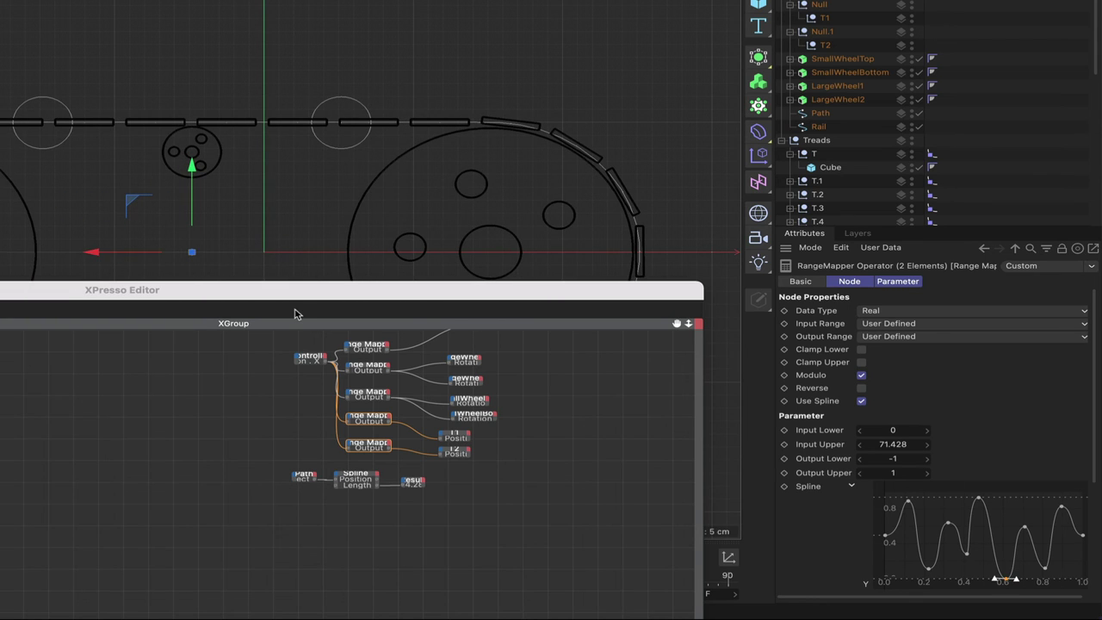
Step: Frame the XPresso nodes, set the node view zoom to 100%, and nudge the Controller along X to recheck T1 and T2
left_click(277, 431)
key("h")
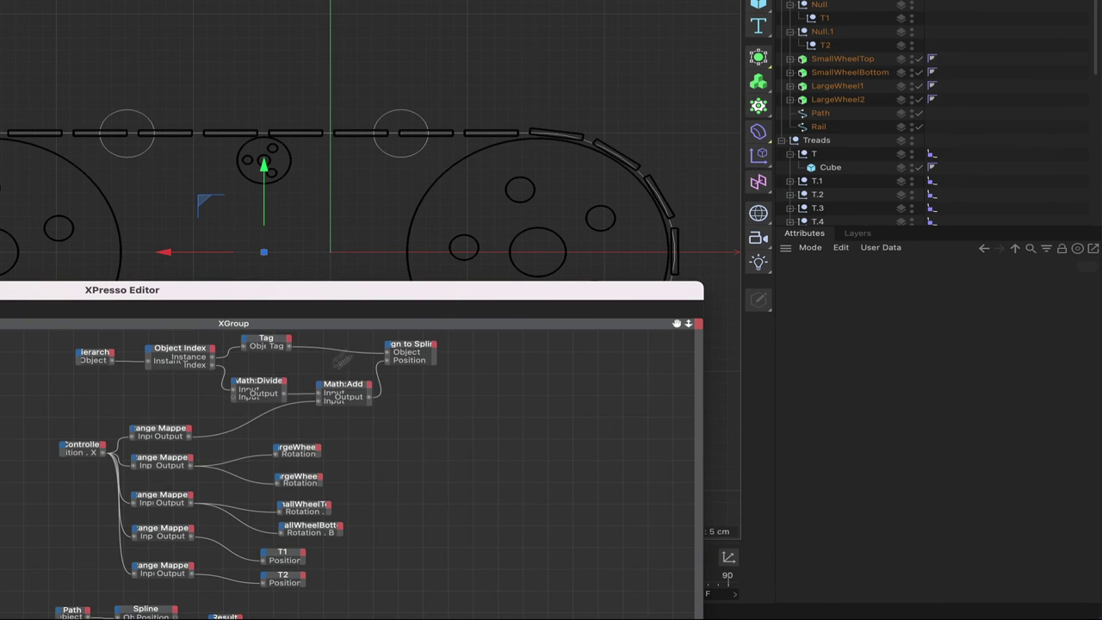
left_click_drag(687, 325, 681, 325)
left_click_drag(39, 292, 302, 225)
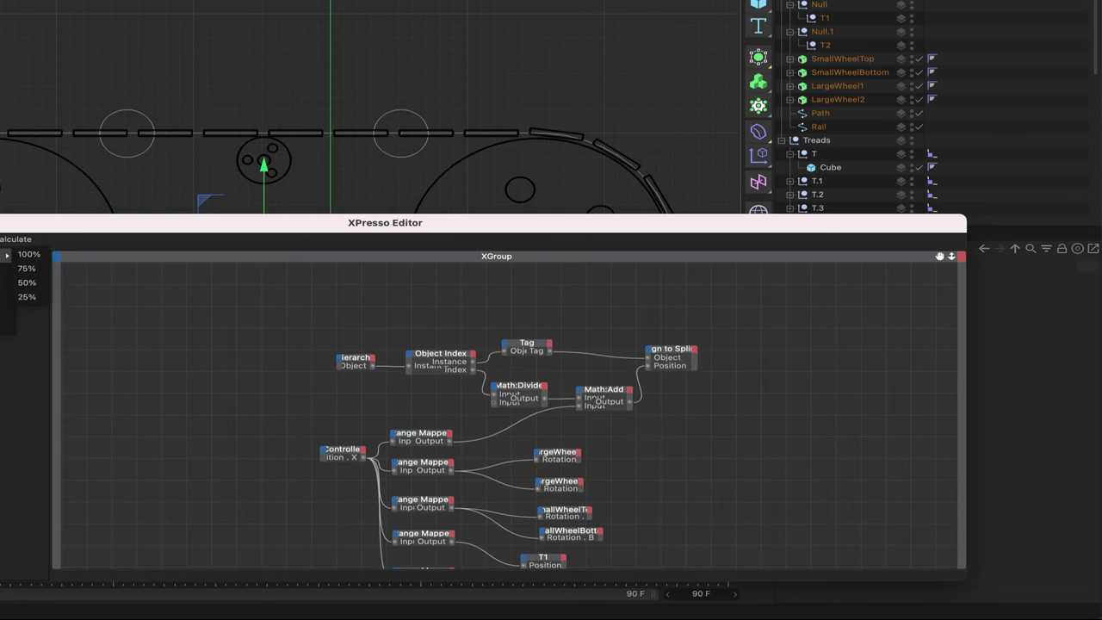
left_click(29, 255)
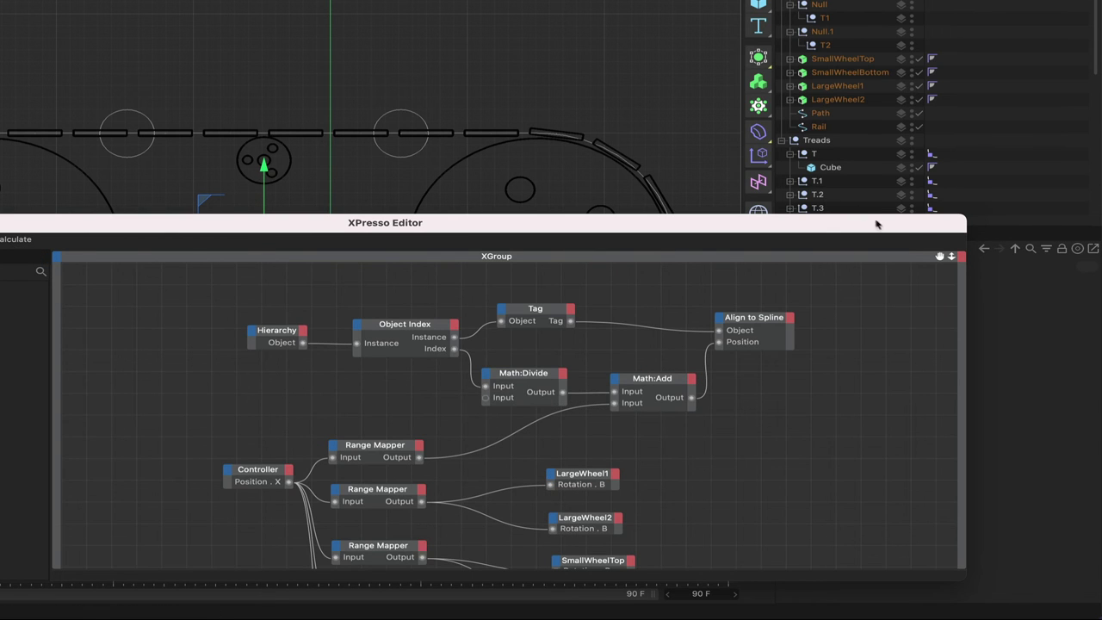
left_click_drag(944, 257, 705, 441)
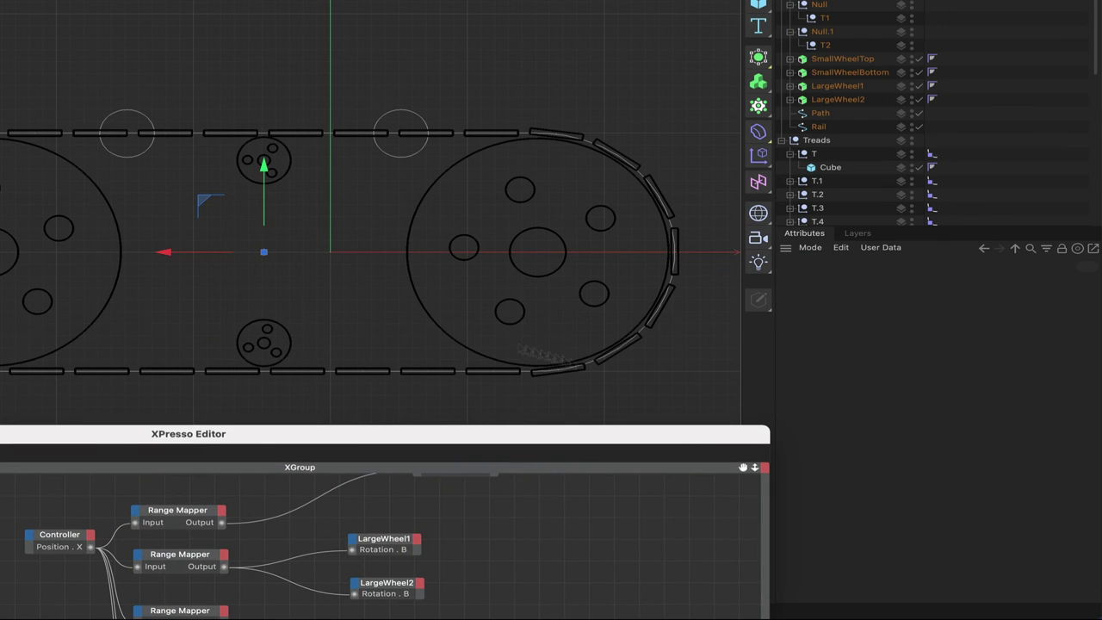
mouse_move(181, 256)
left_mouse_down()
mouse_move(317, 254)
mouse_move(95, 275)
mouse_move(187, 262)
left_mouse_up()
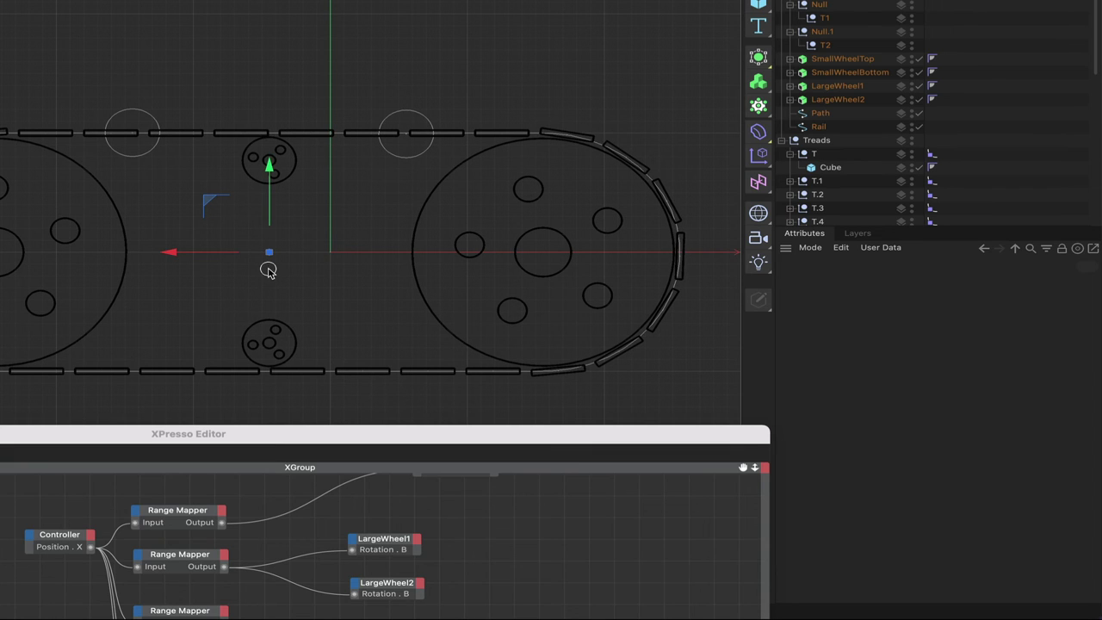
Step: Add a Global Position . Y output port to the T1 node and another to the T2 node
left_click_drag(357, 435, 352, 324)
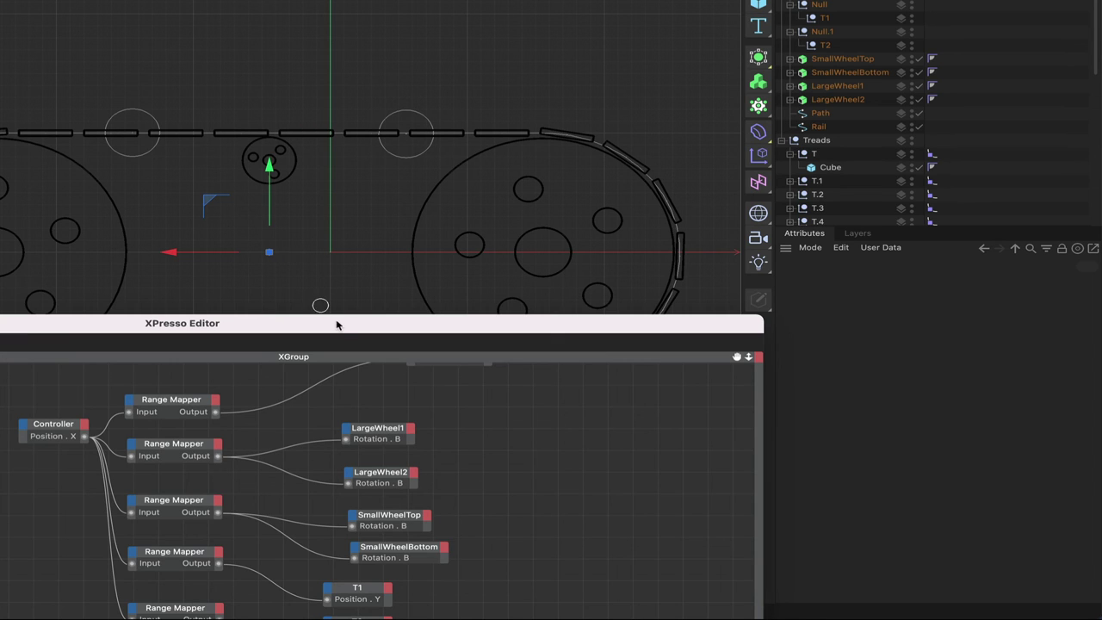
left_click_drag(337, 324, 344, 246)
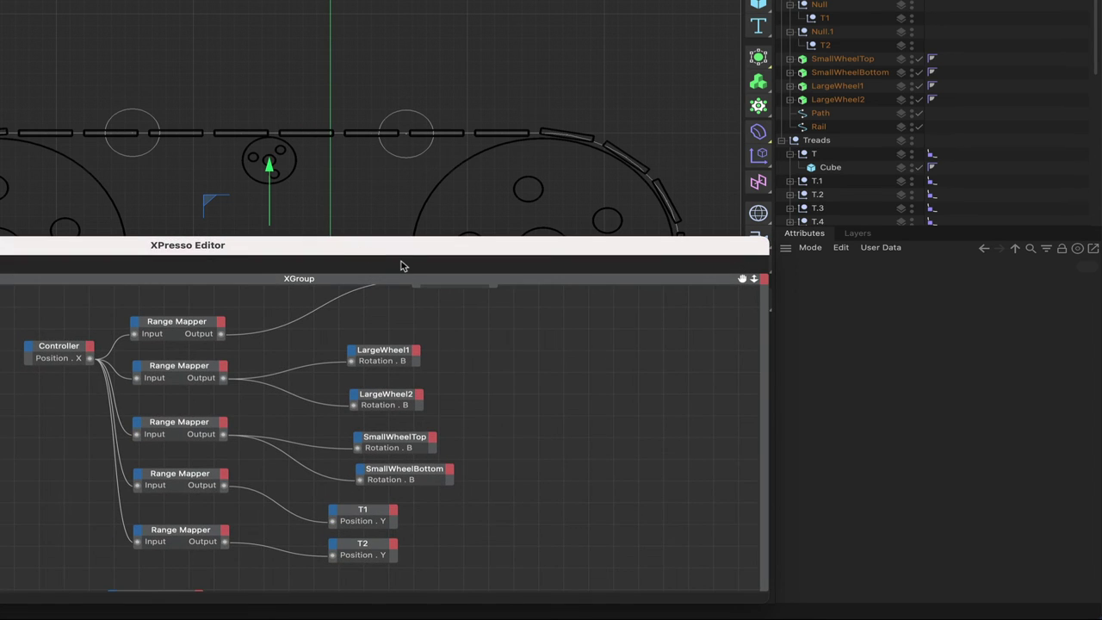
left_click_drag(416, 252, 413, 227)
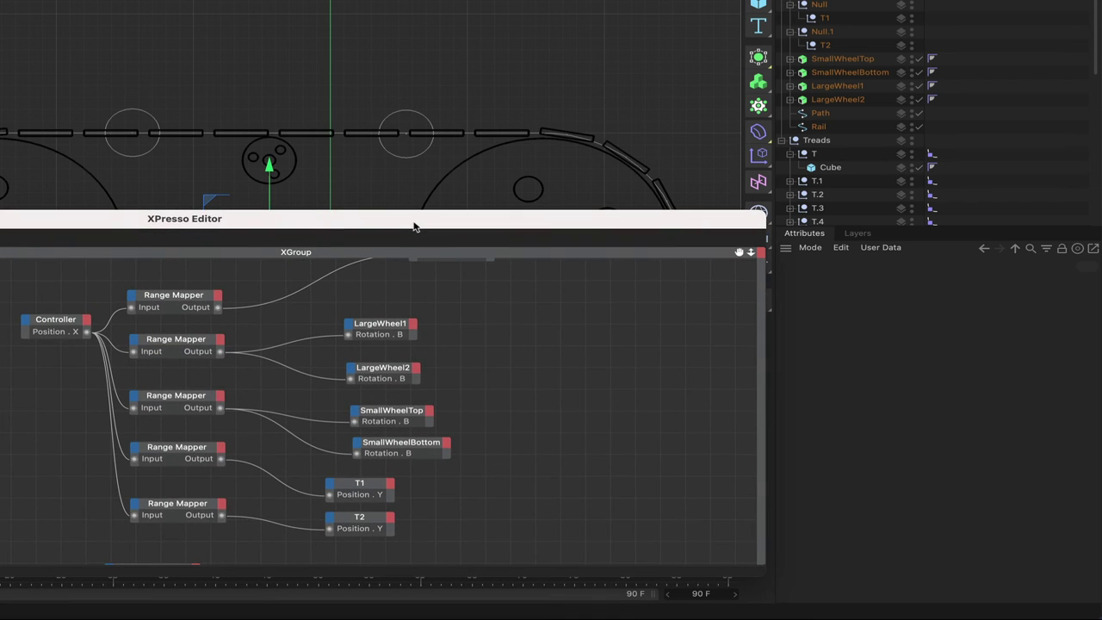
left_click(389, 486)
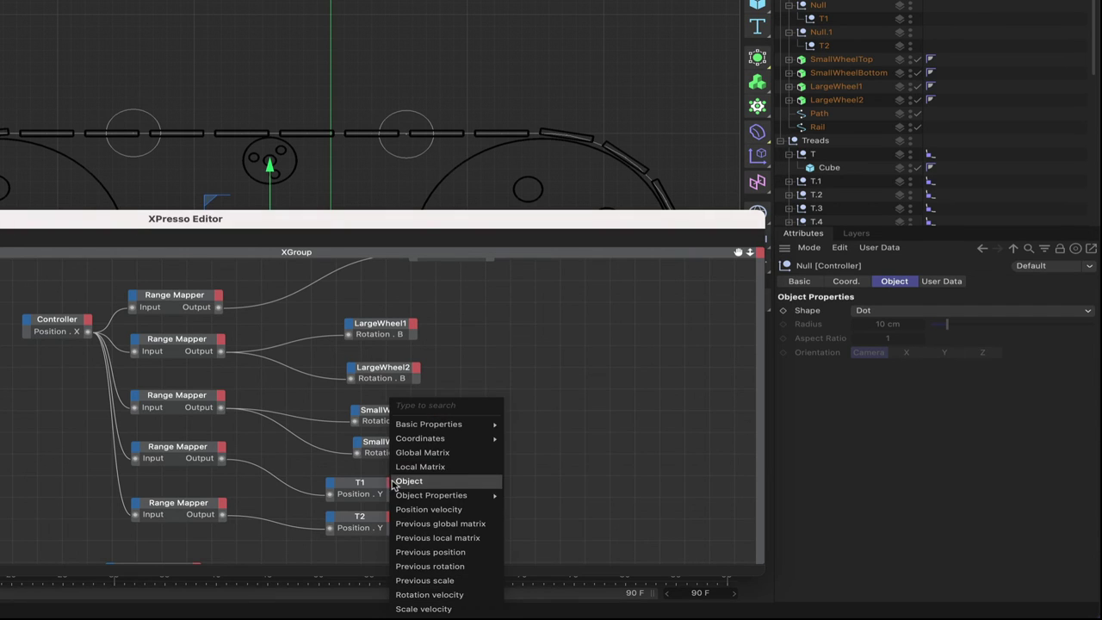
mouse_move(416, 441)
mouse_move(534, 452)
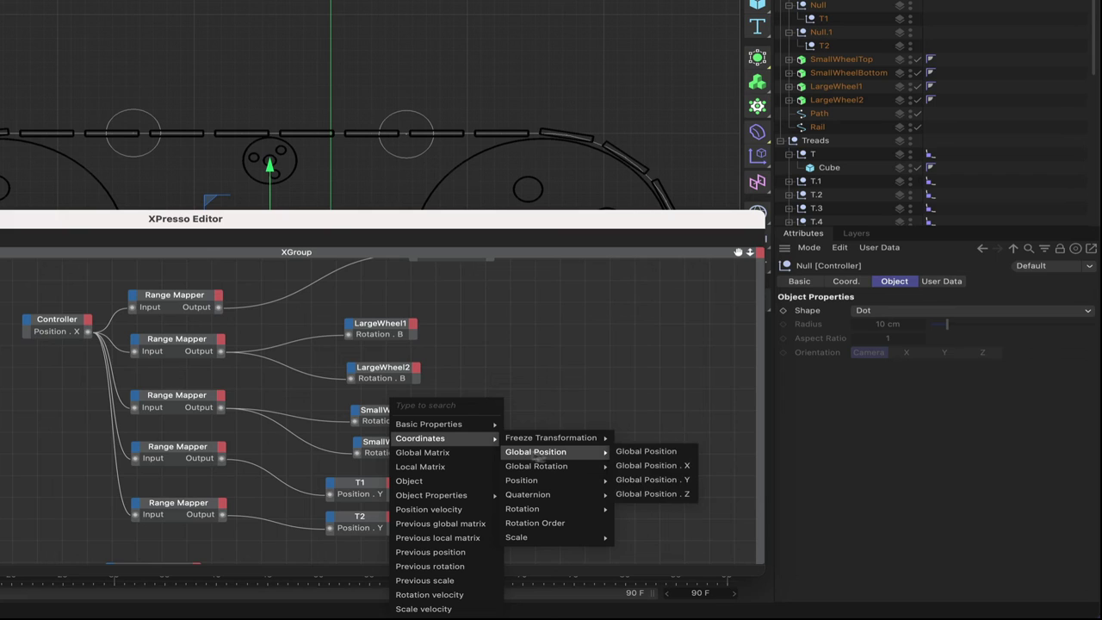
left_click(644, 482)
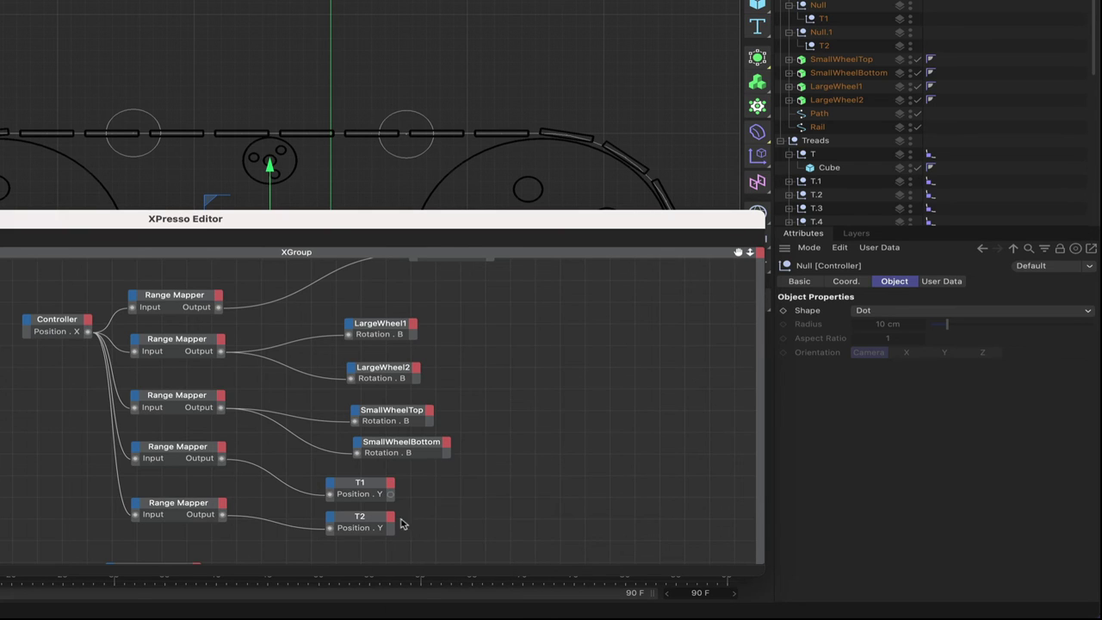
left_click(390, 520)
mouse_move(430, 441)
mouse_move(579, 452)
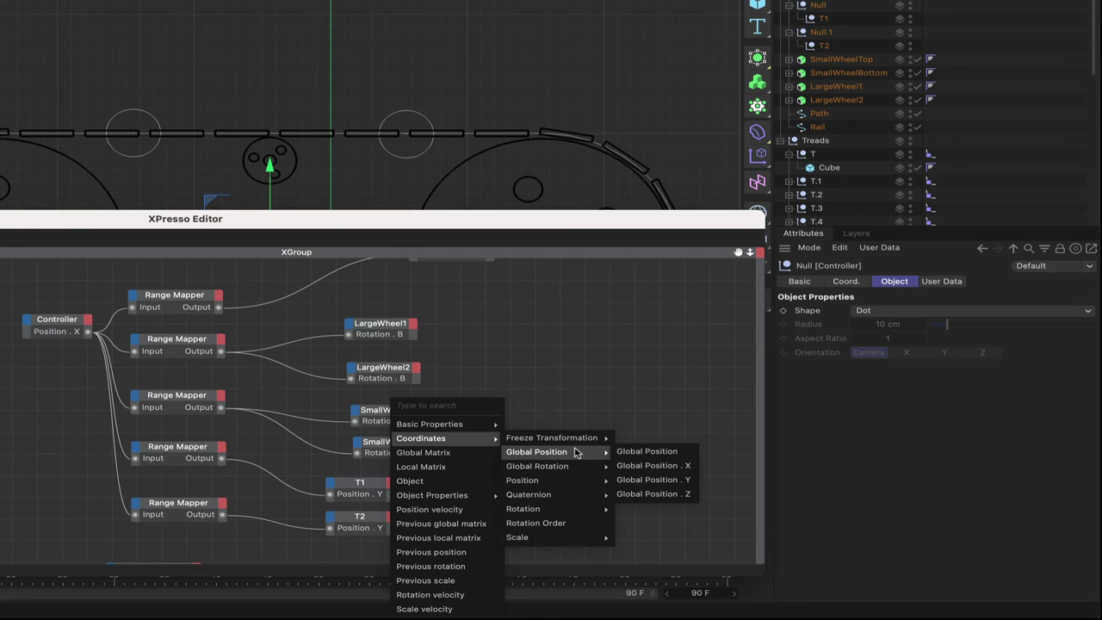
left_click(654, 484)
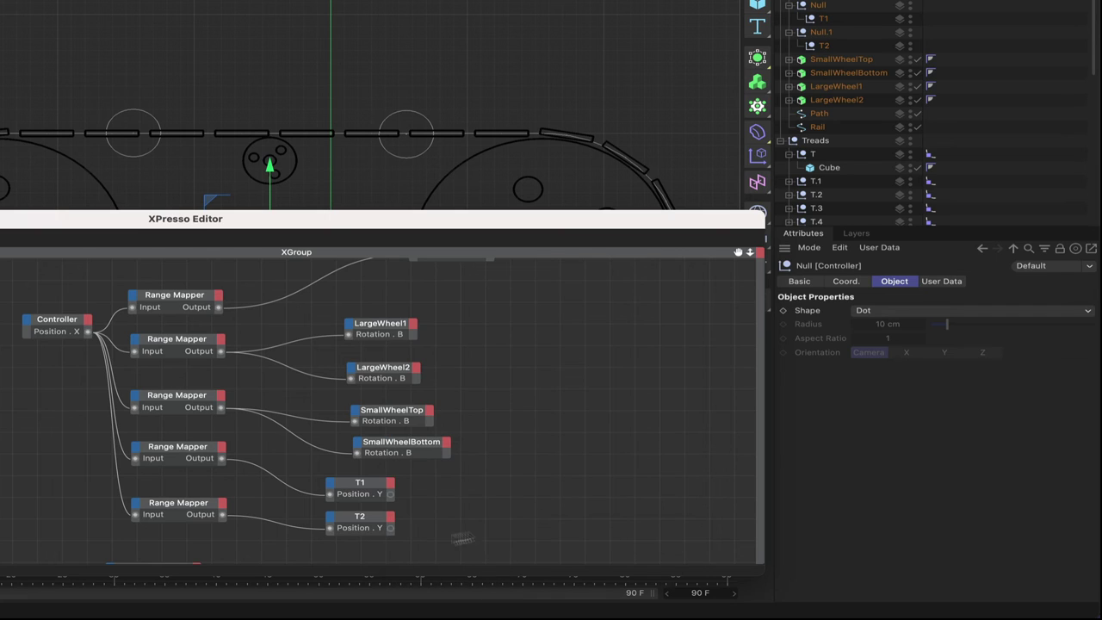
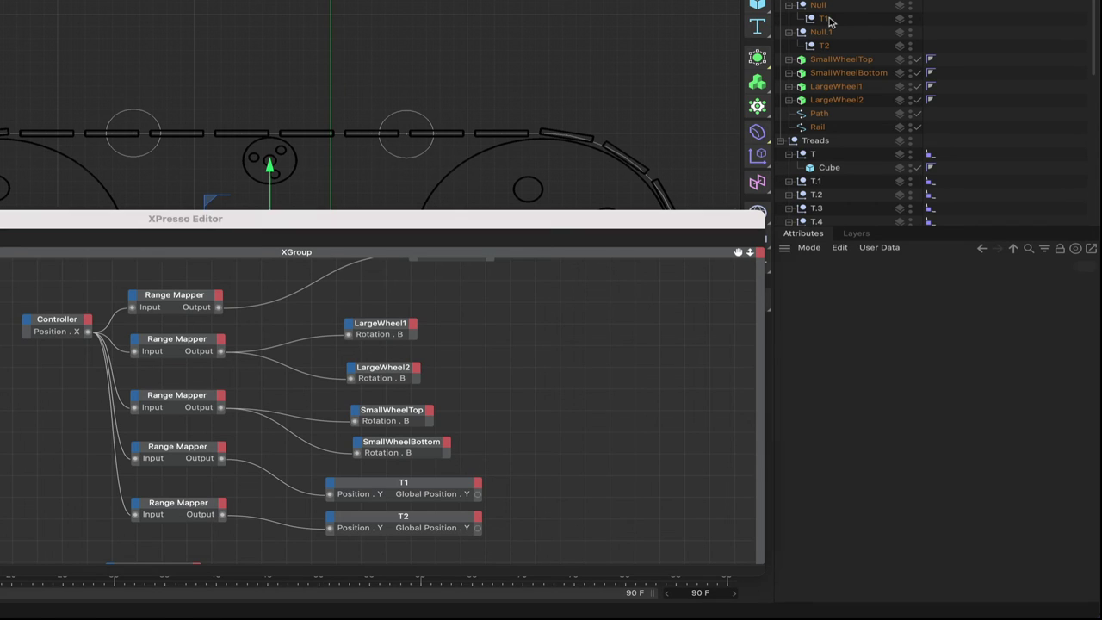
Step: Examine points 2 and 4 of the Path spline in the Structure Manager against the locations of T1 and T2
left_click(828, 18)
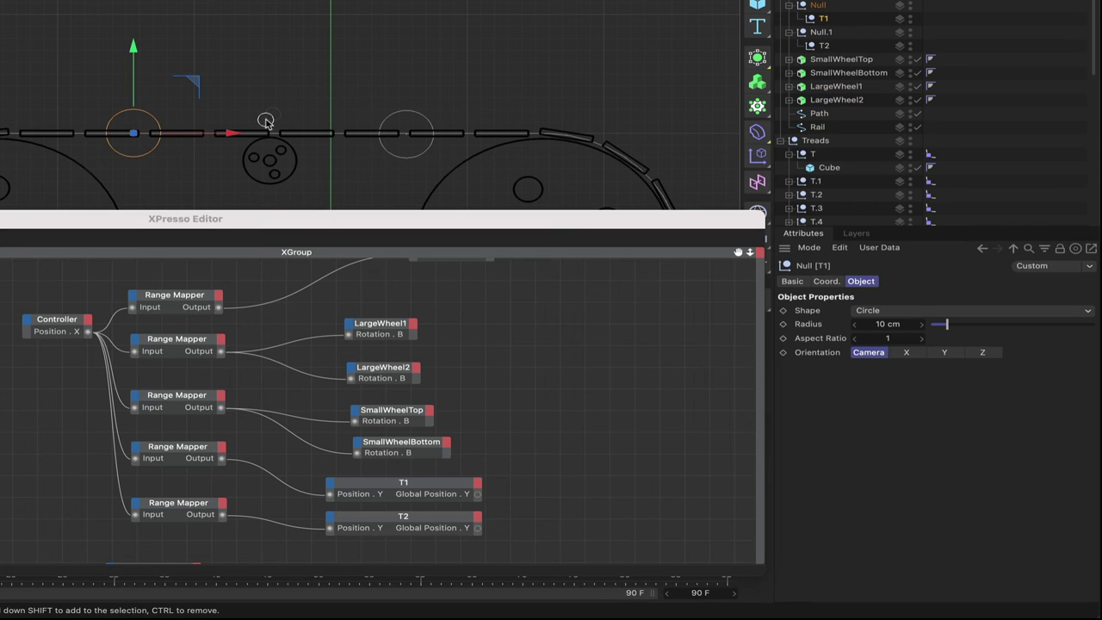
left_click(820, 114)
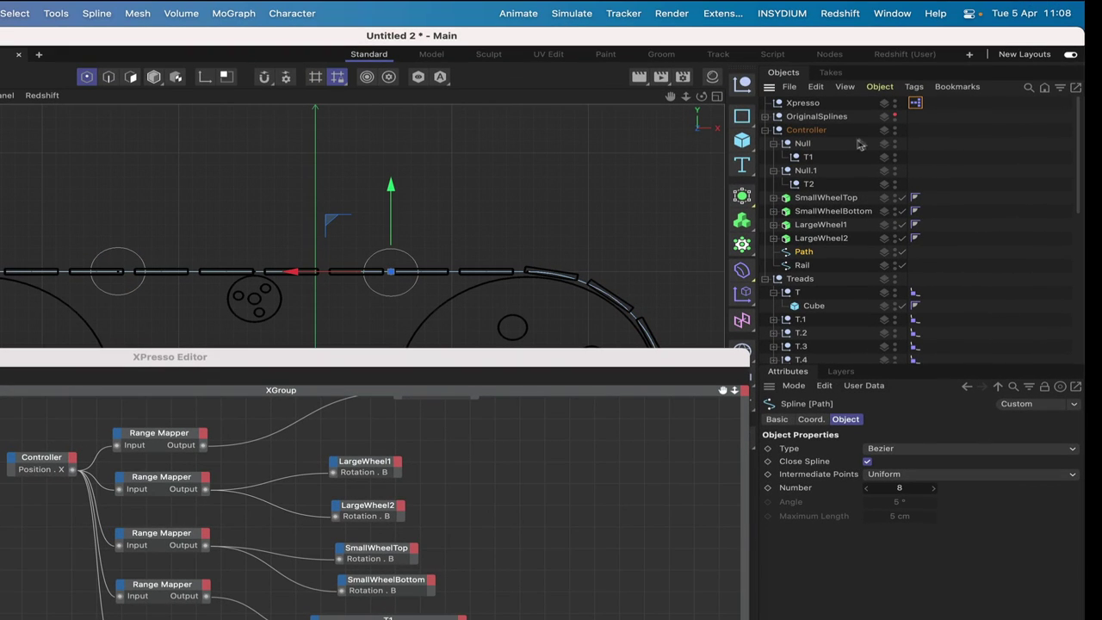
left_click(892, 14)
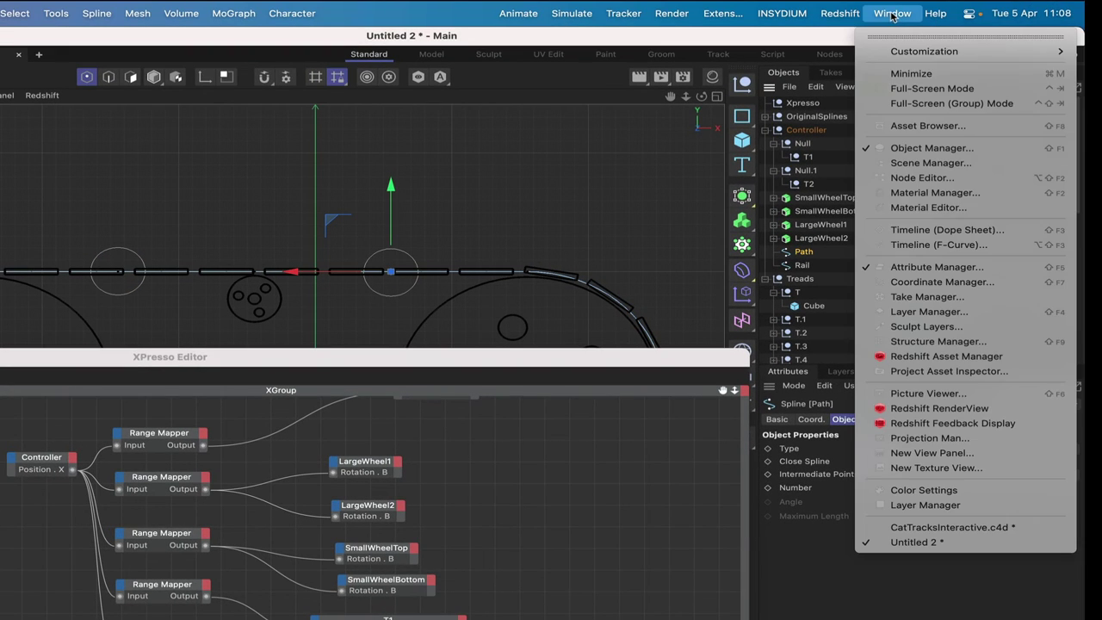
left_click(936, 342)
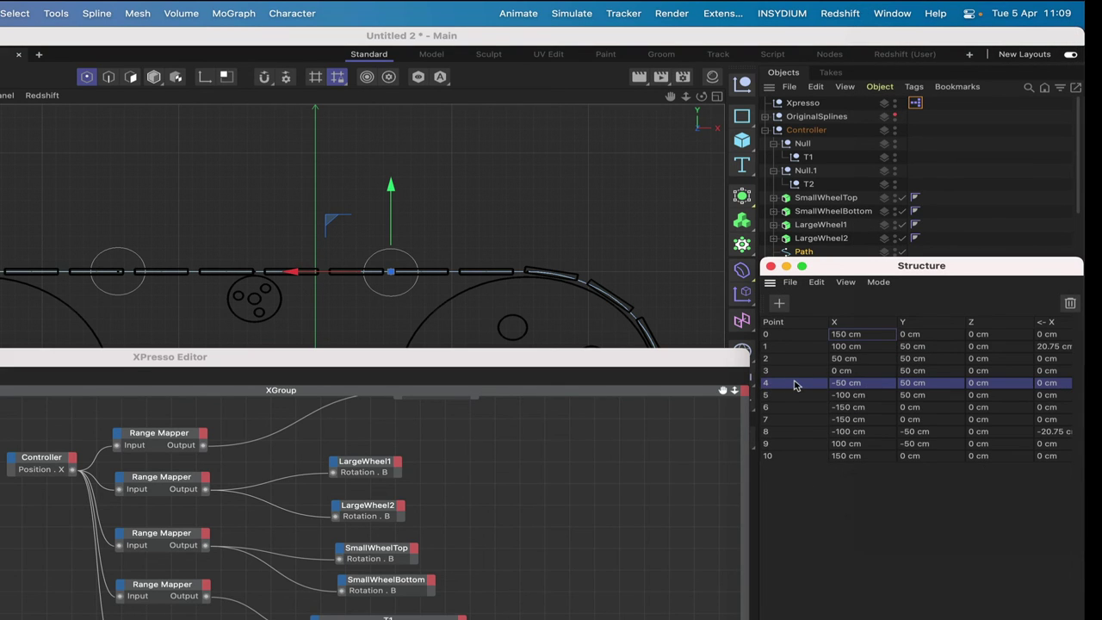
left_click(118, 271)
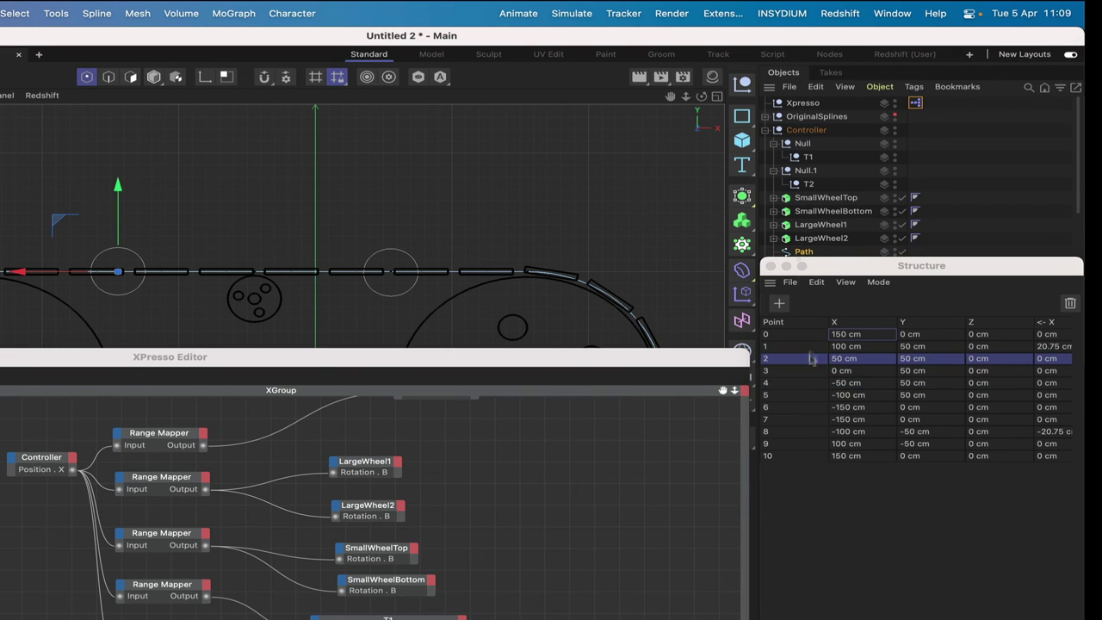
left_click(808, 158)
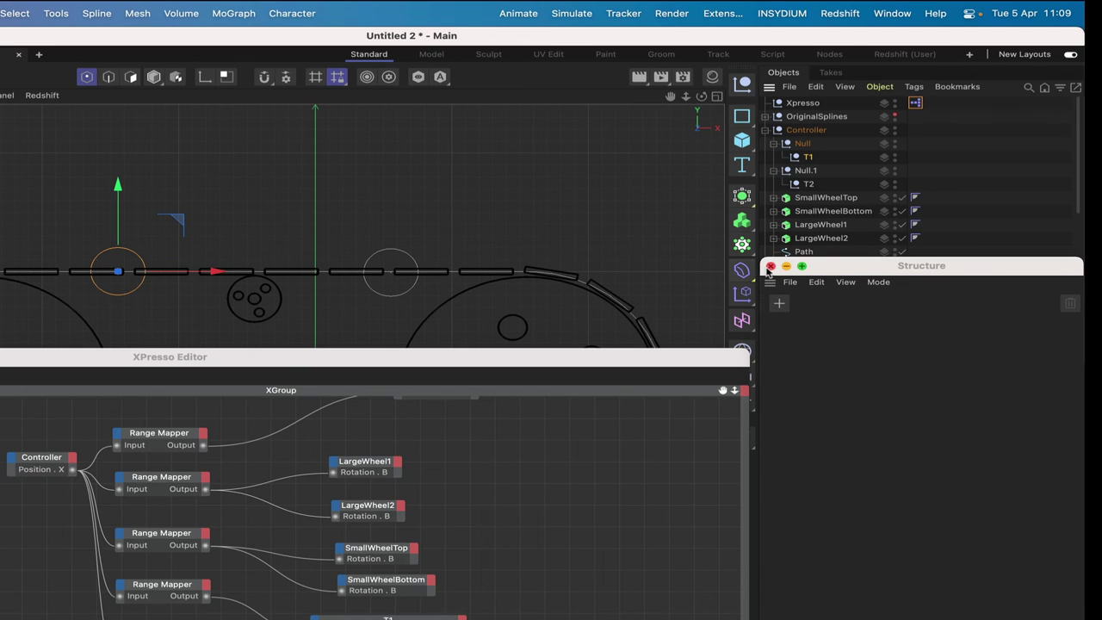
left_click(771, 266)
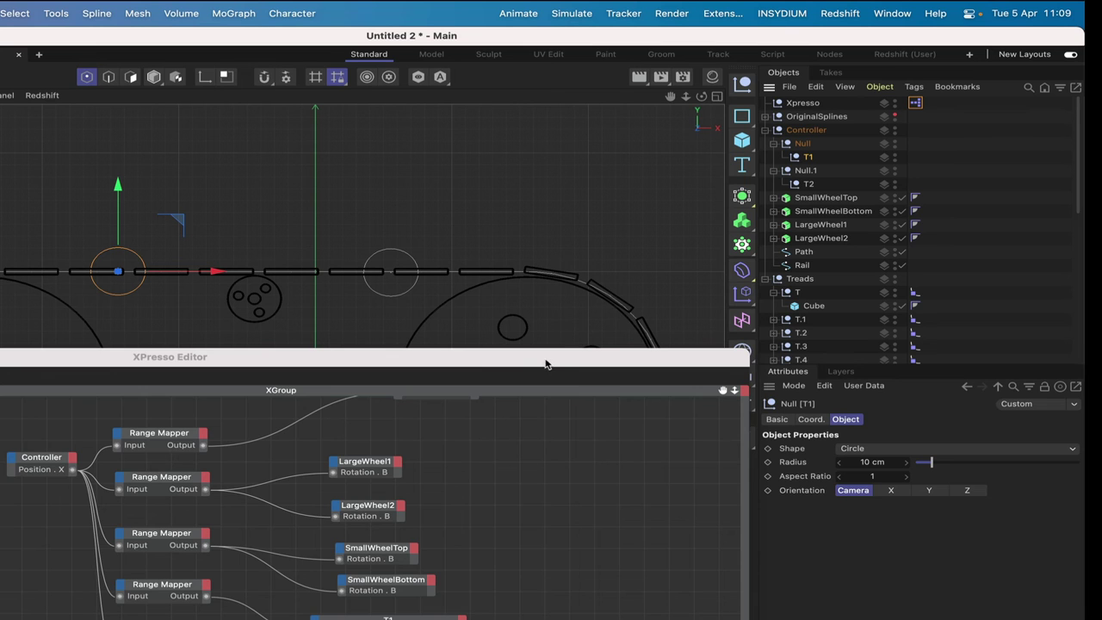
Step: Enlarge the XPresso Editor window and add a Point node beside the T1 and T2 nodes
left_click_drag(545, 363, 432, 218)
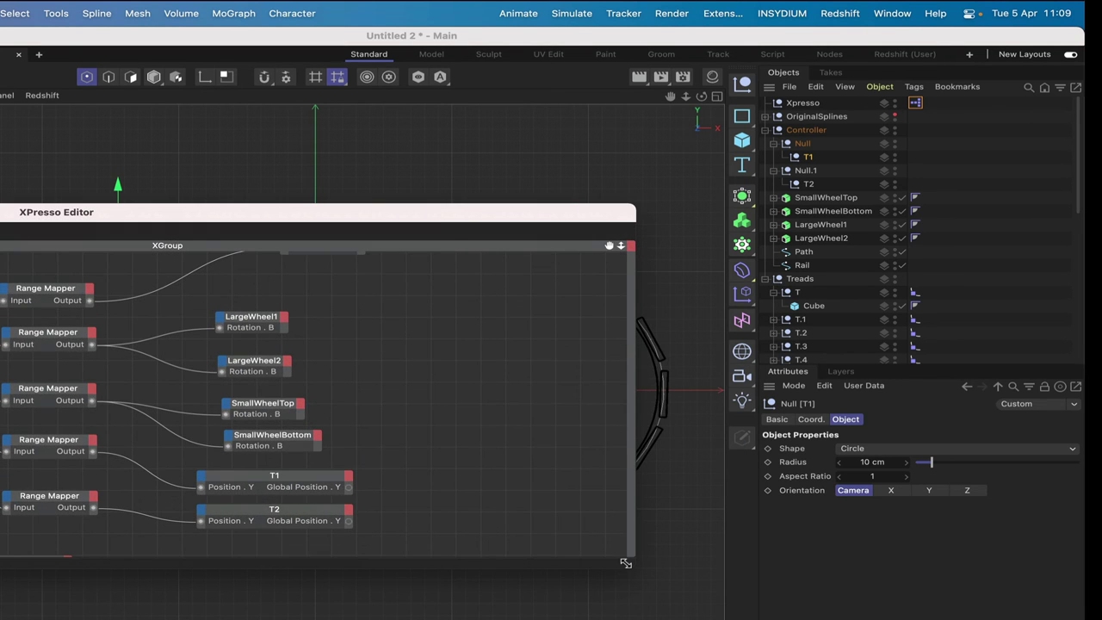
left_click_drag(625, 563, 817, 615)
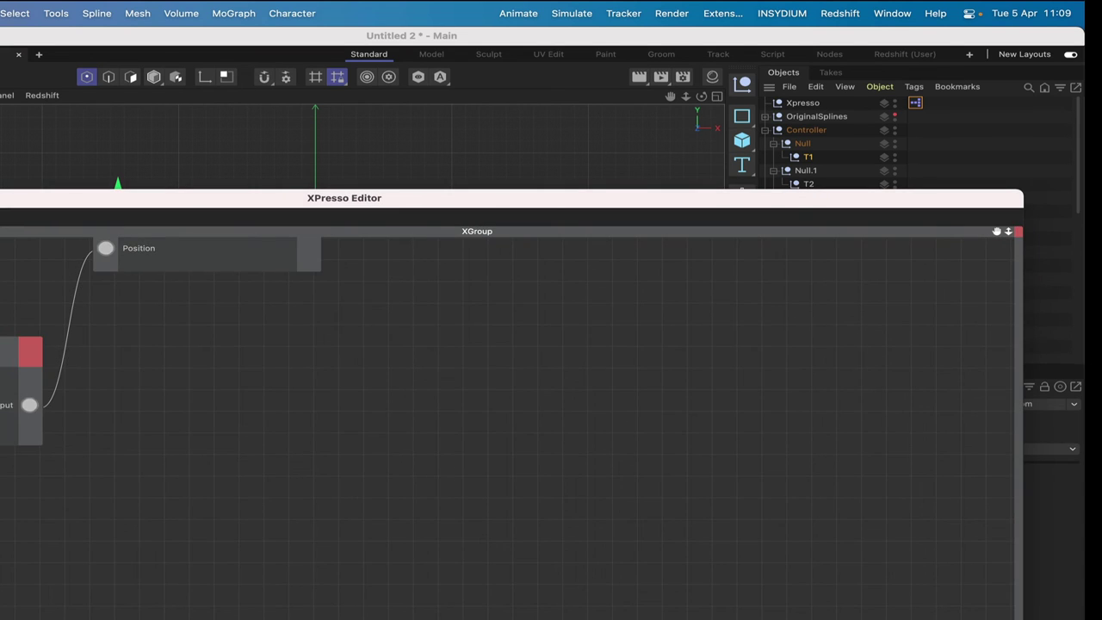
key("h")
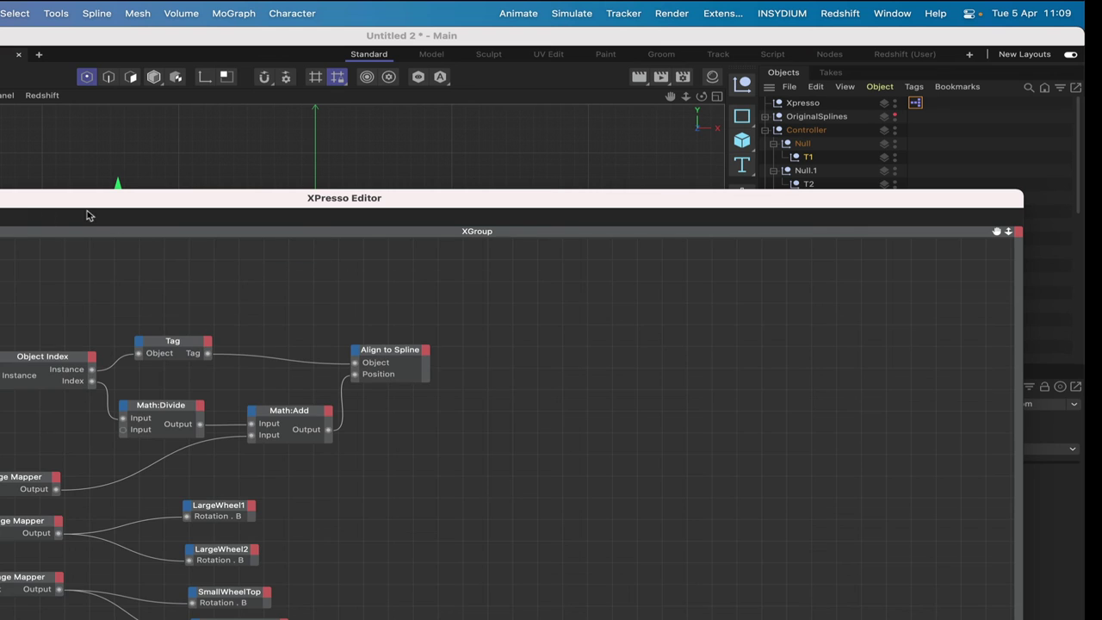
left_click_drag(996, 230, 1097, 7)
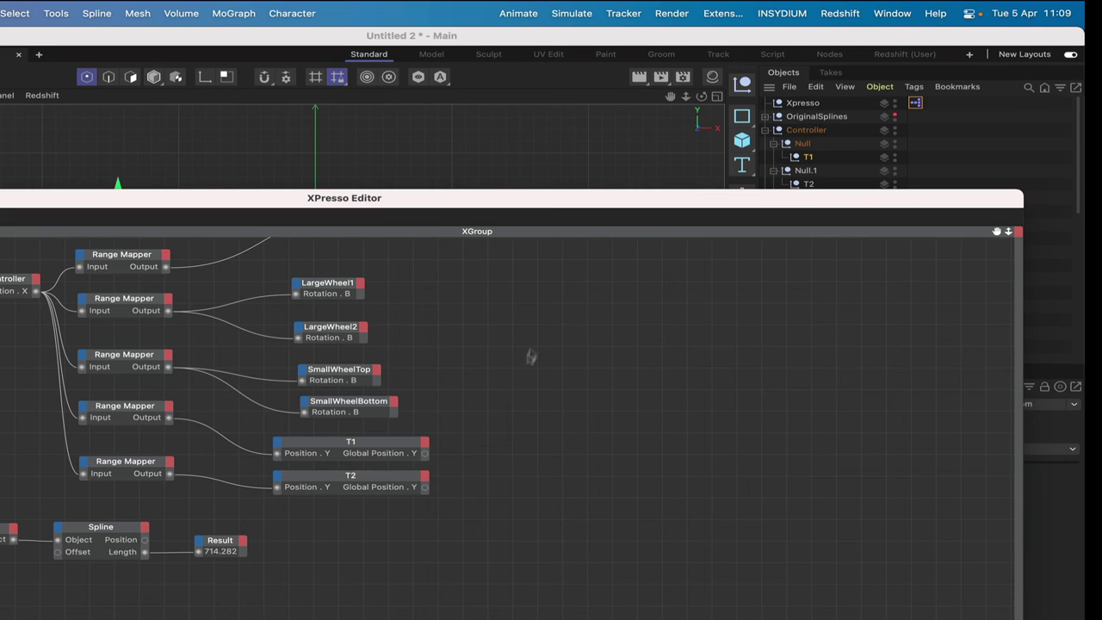
right_click(493, 468)
mouse_move(529, 490)
mouse_move(668, 490)
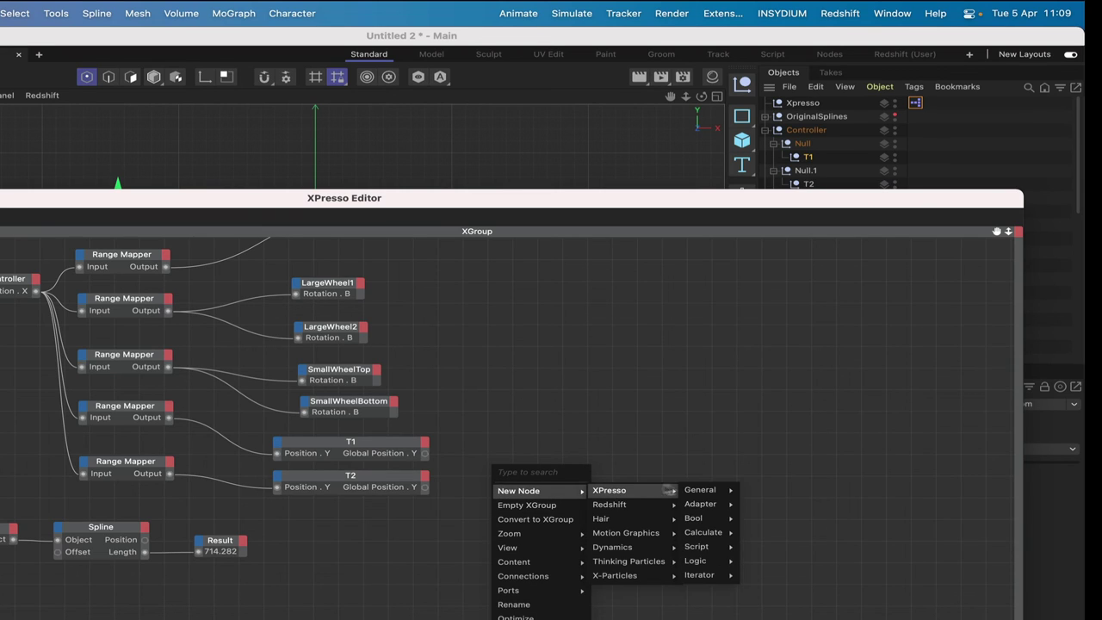
left_click(749, 561)
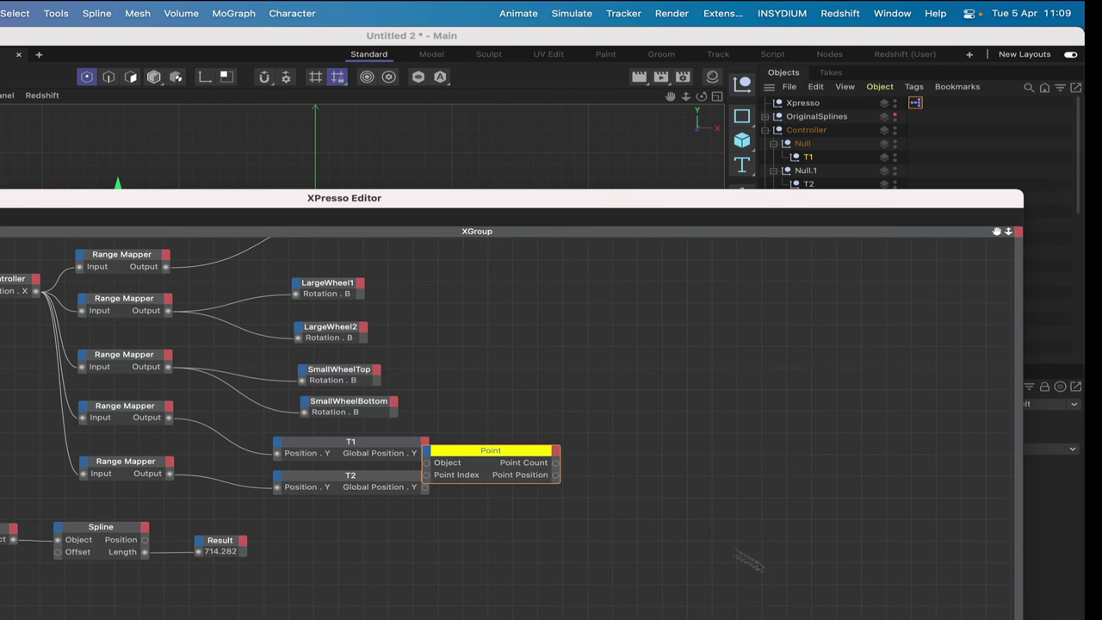
Step: Move the Point node clear of T1 and T2 and duplicate it to make a column of four Point nodes
left_click_drag(523, 465, 642, 549)
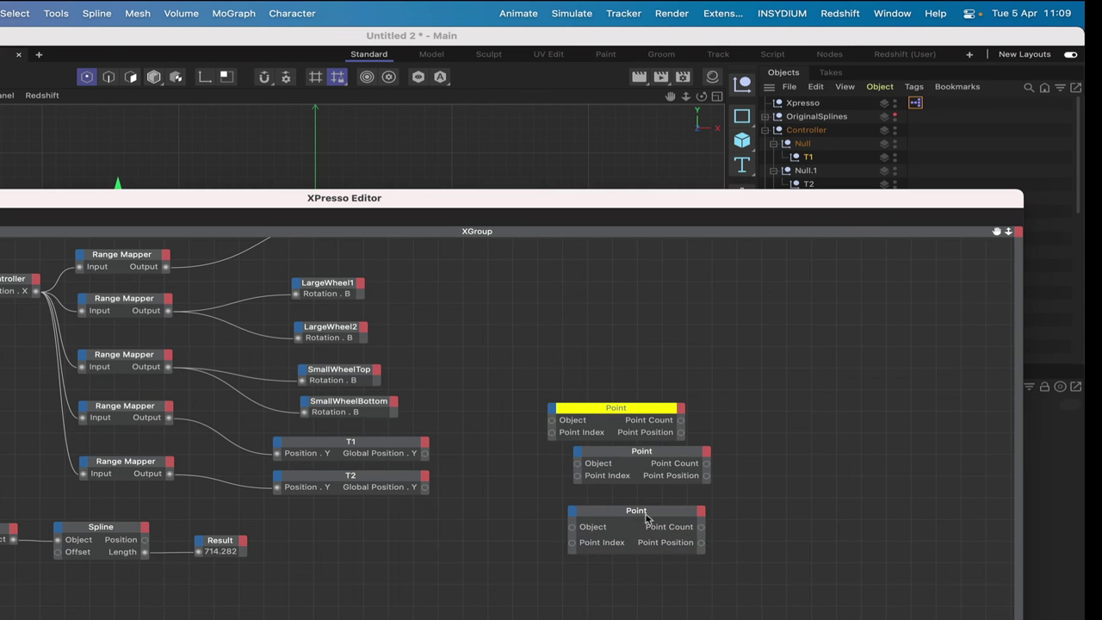
double_click(646, 513)
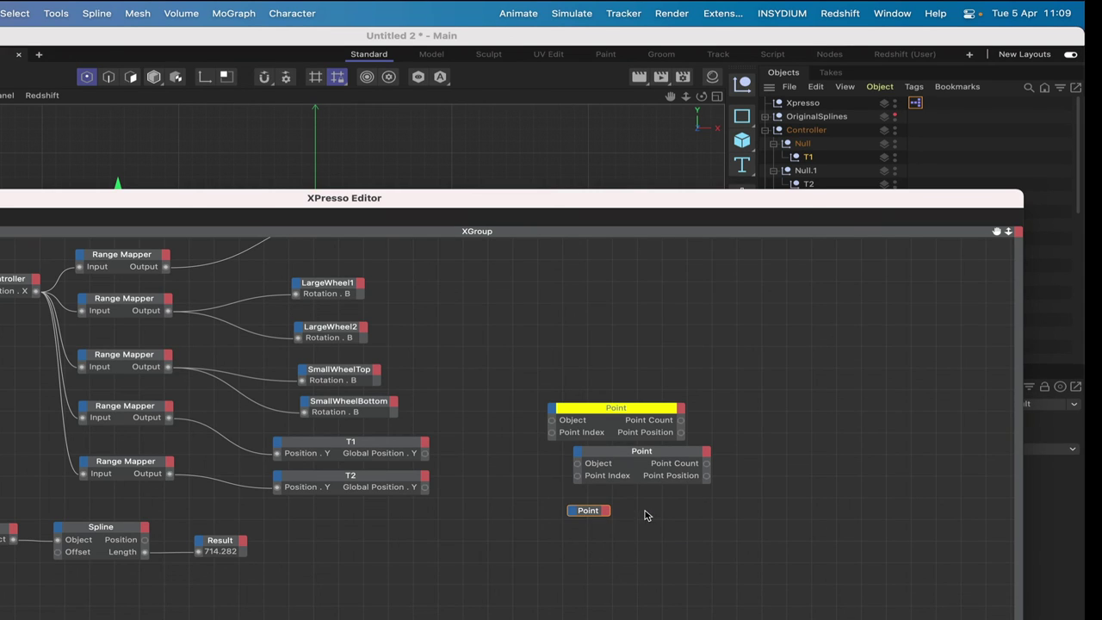
double_click(586, 512)
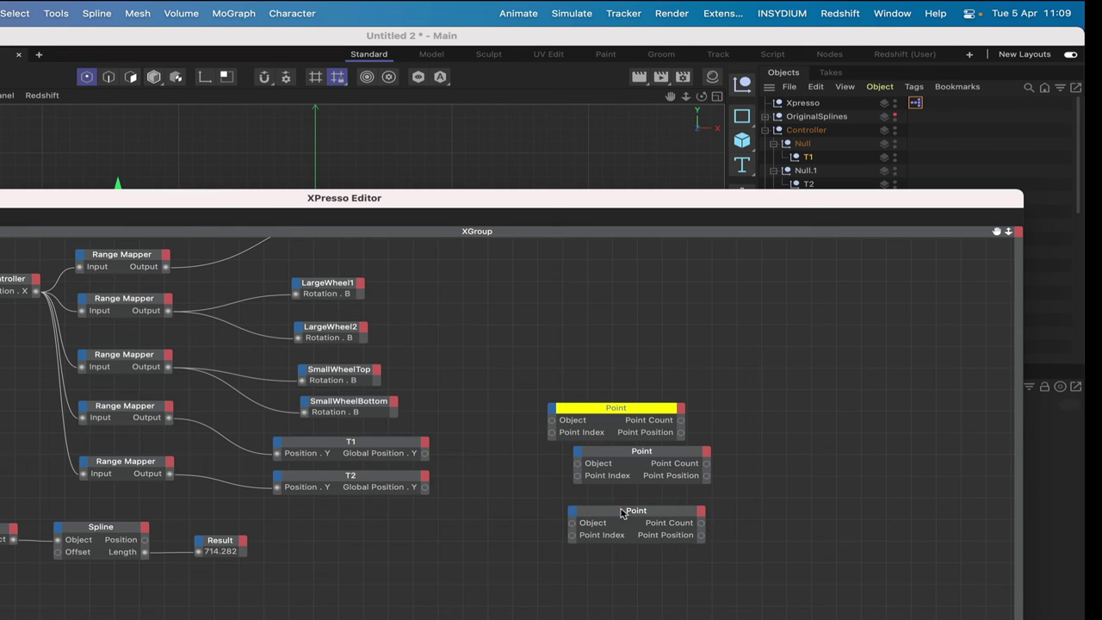
left_click_drag(624, 513, 622, 570, "ctrl")
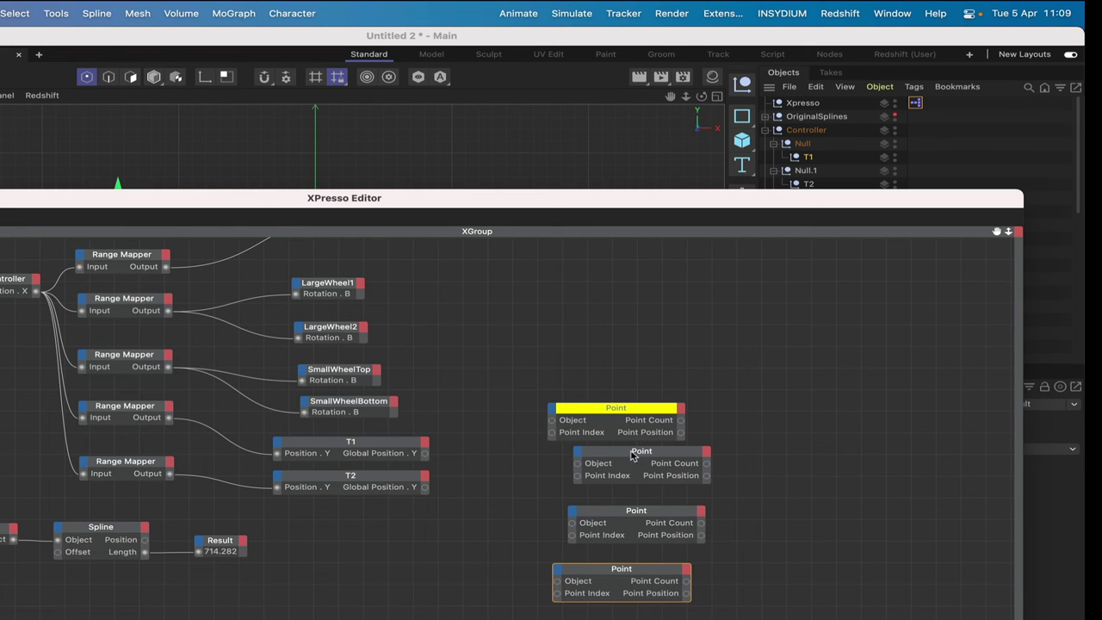
left_click_drag(631, 457, 610, 465)
left_click_drag(634, 514, 668, 529)
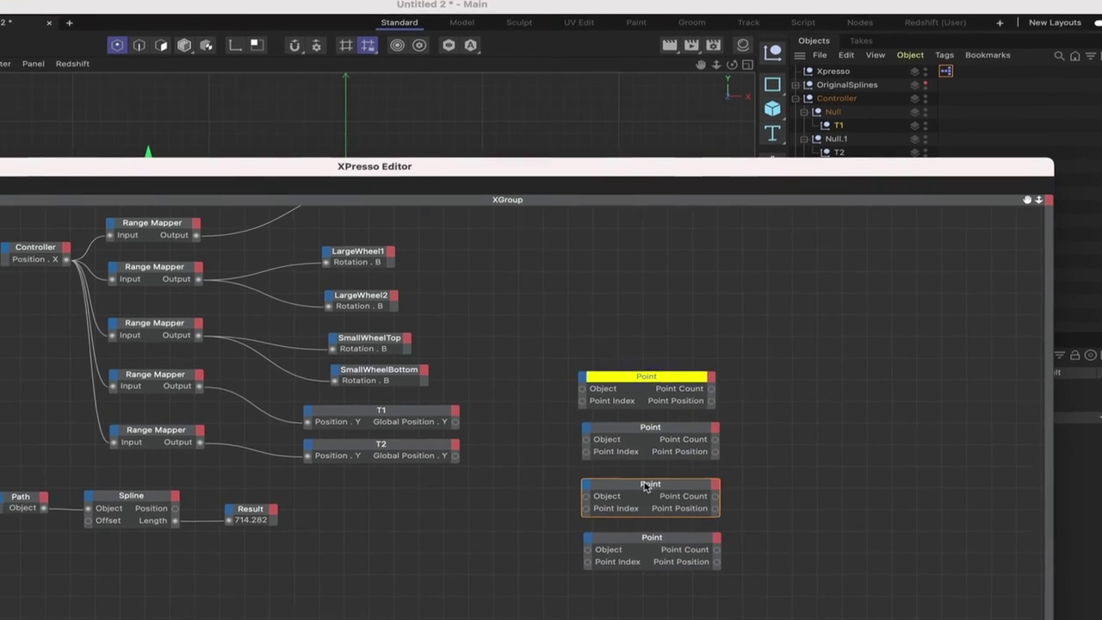
left_click(656, 540)
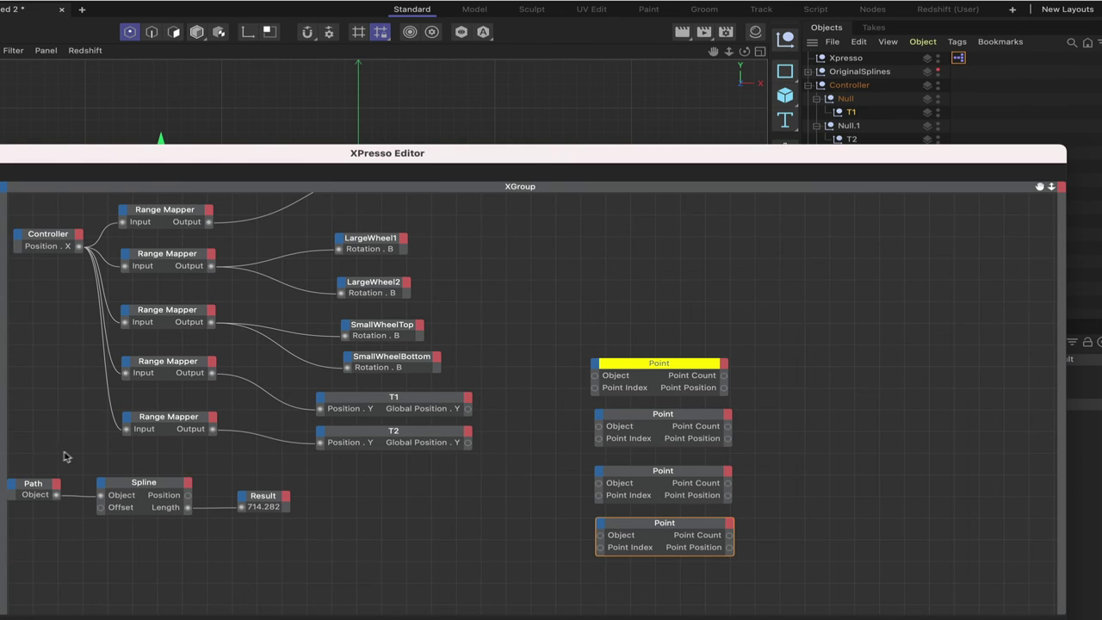
Step: Move the Path, Spline and Result nodes down and place a copy of the Path node above them
left_click_drag(57, 465, 263, 520)
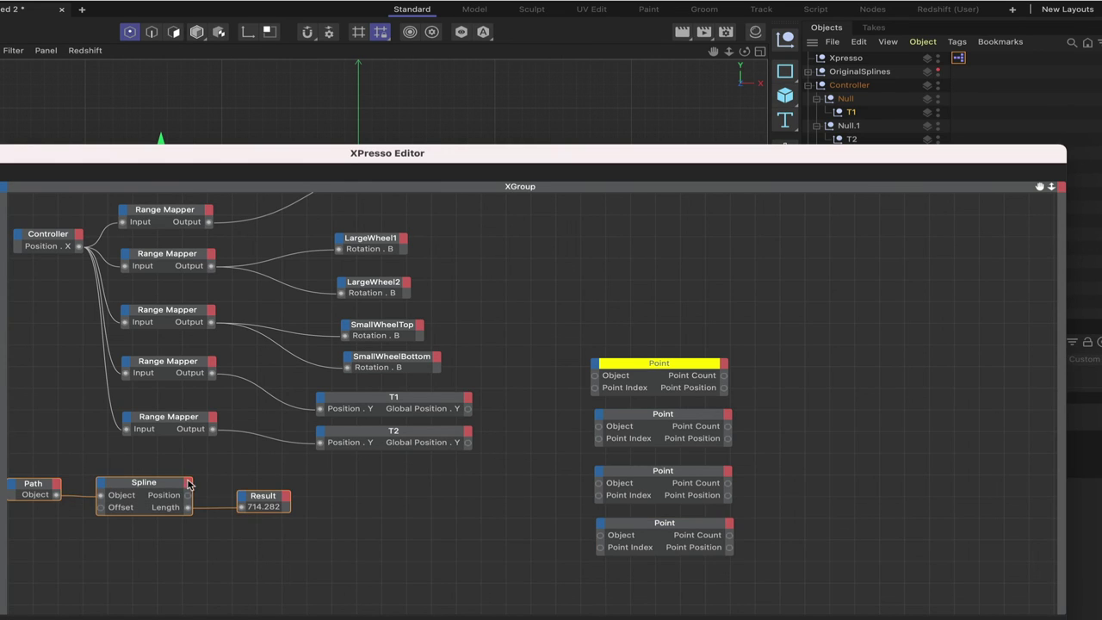
left_click_drag(178, 487, 222, 578)
left_click(83, 555)
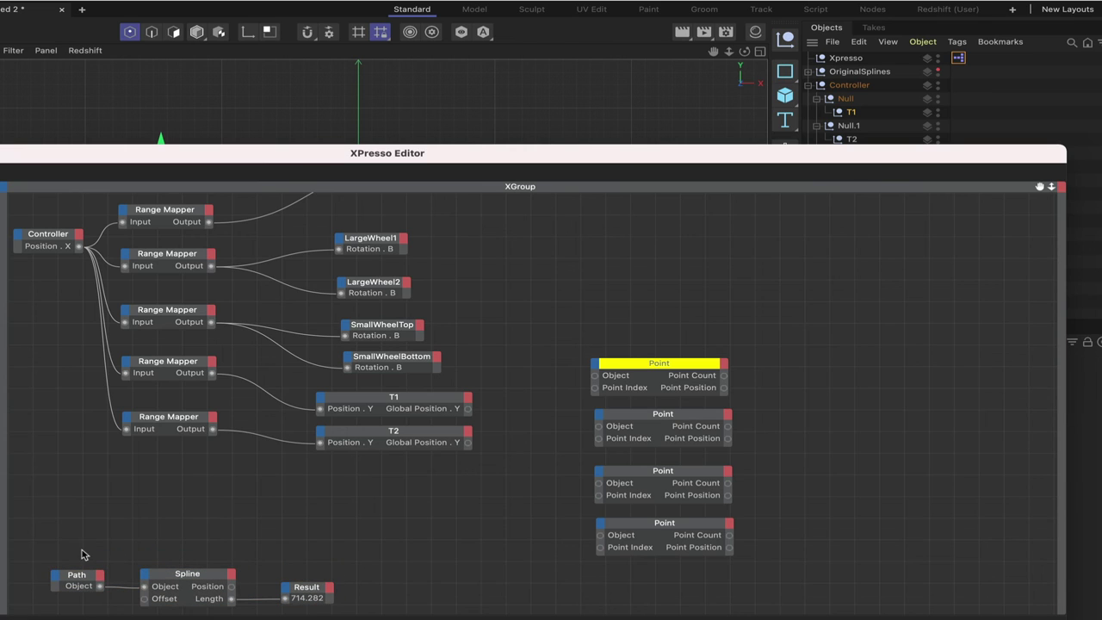
left_click_drag(77, 584, 66, 478, "ctrl")
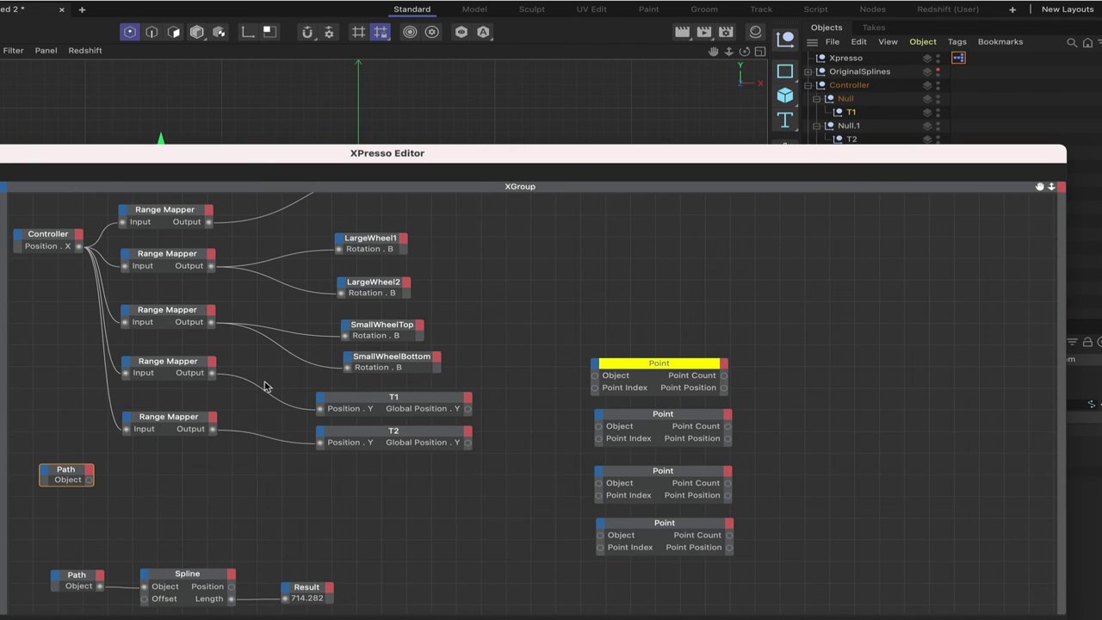
Step: Bring the Rail spline into the XPresso graph below the copied Path node and add an Object output port to it
left_click_drag(787, 155, 820, 312)
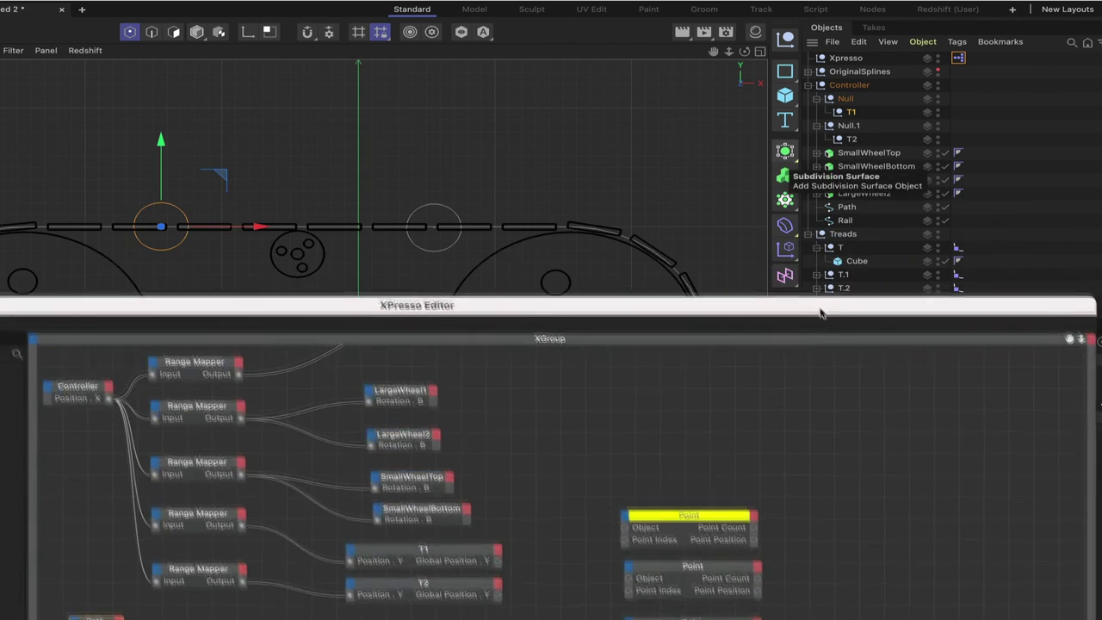
left_click_drag(847, 207, 642, 583)
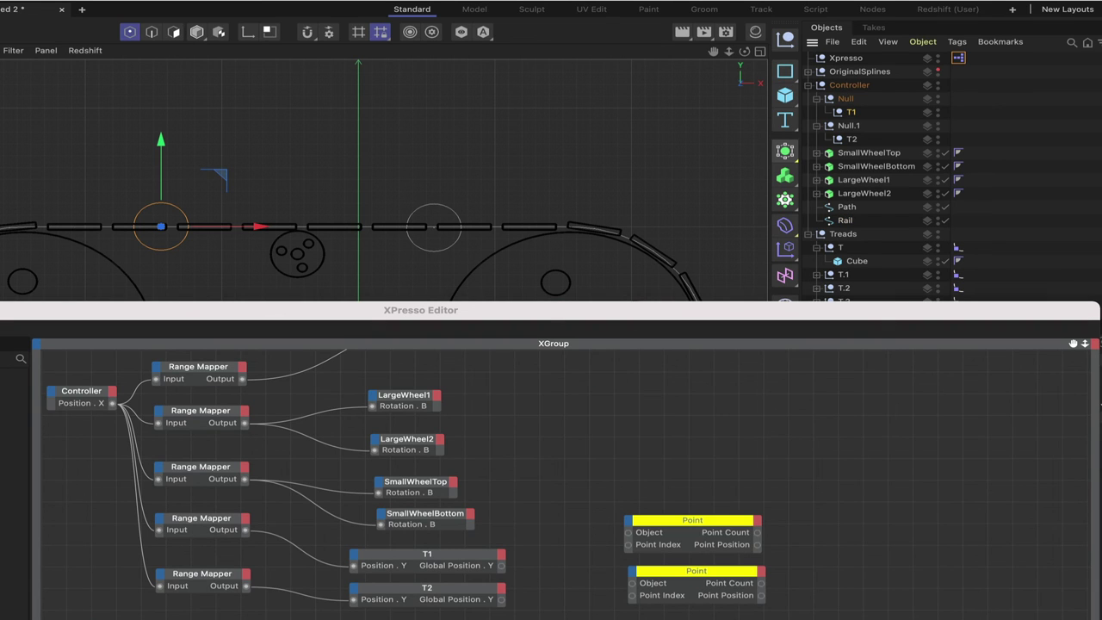
left_click_drag(468, 311, 503, 100)
left_click_drag(271, 439, 133, 458)
right_click(161, 454)
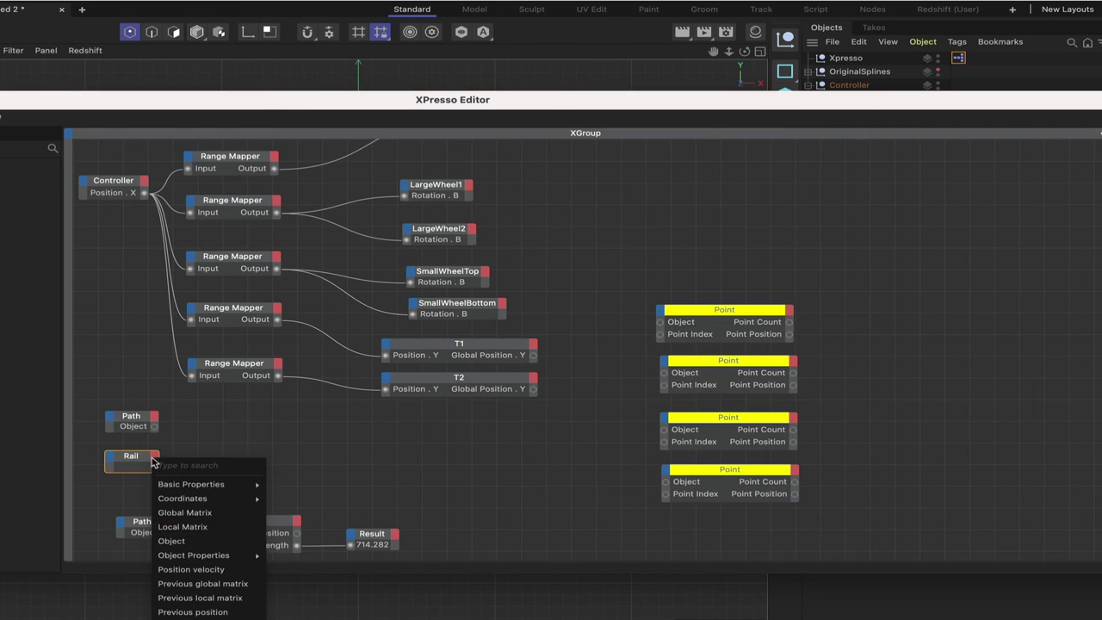
left_click(176, 542)
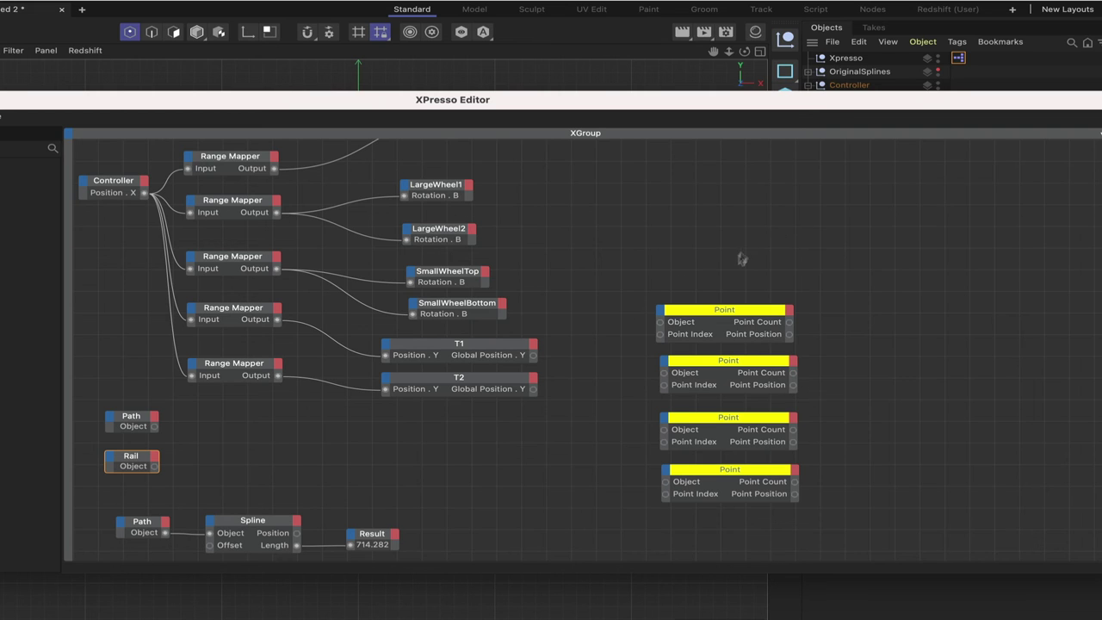
Step: Set the Point Index of the upper two Point nodes to 2
double_click(799, 104)
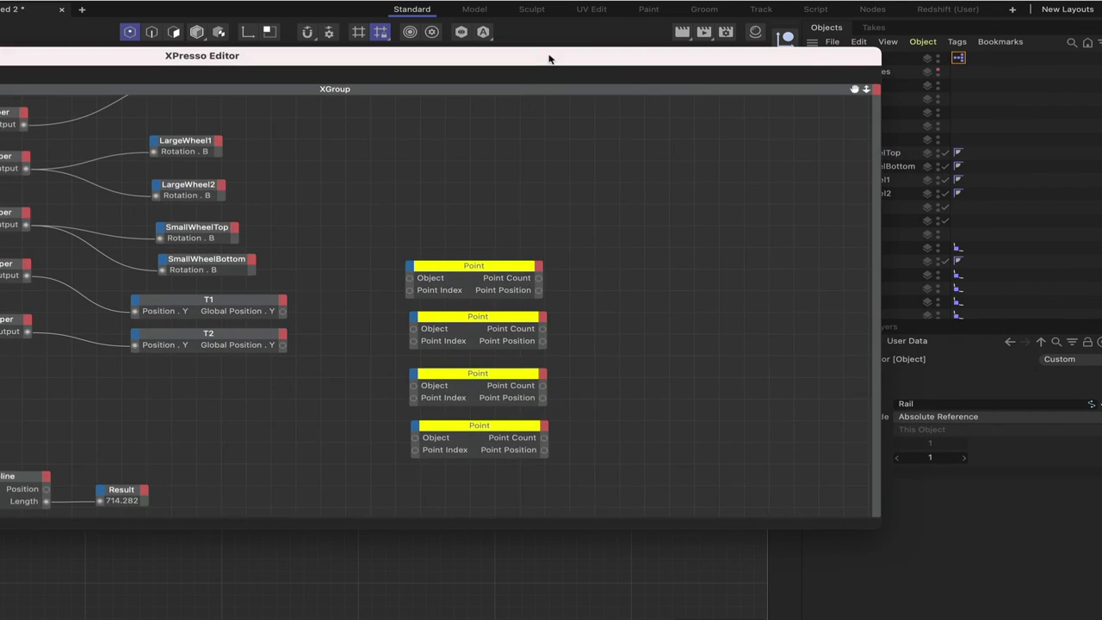
left_click(485, 204)
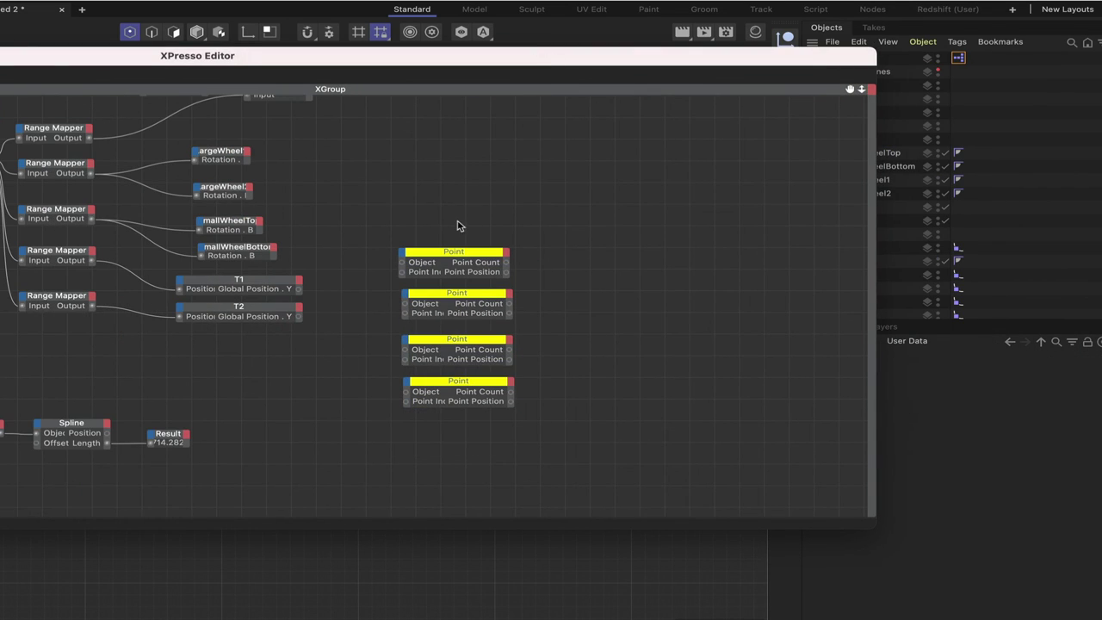
left_click_drag(457, 225, 467, 310)
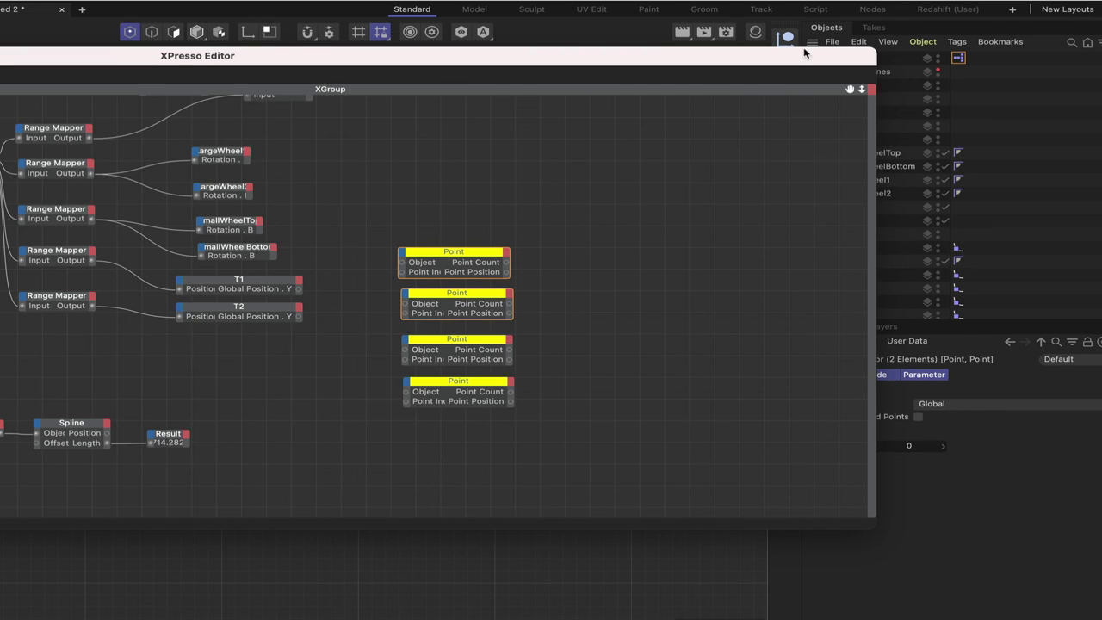
left_click_drag(804, 53, 698, 70)
double_click(942, 446)
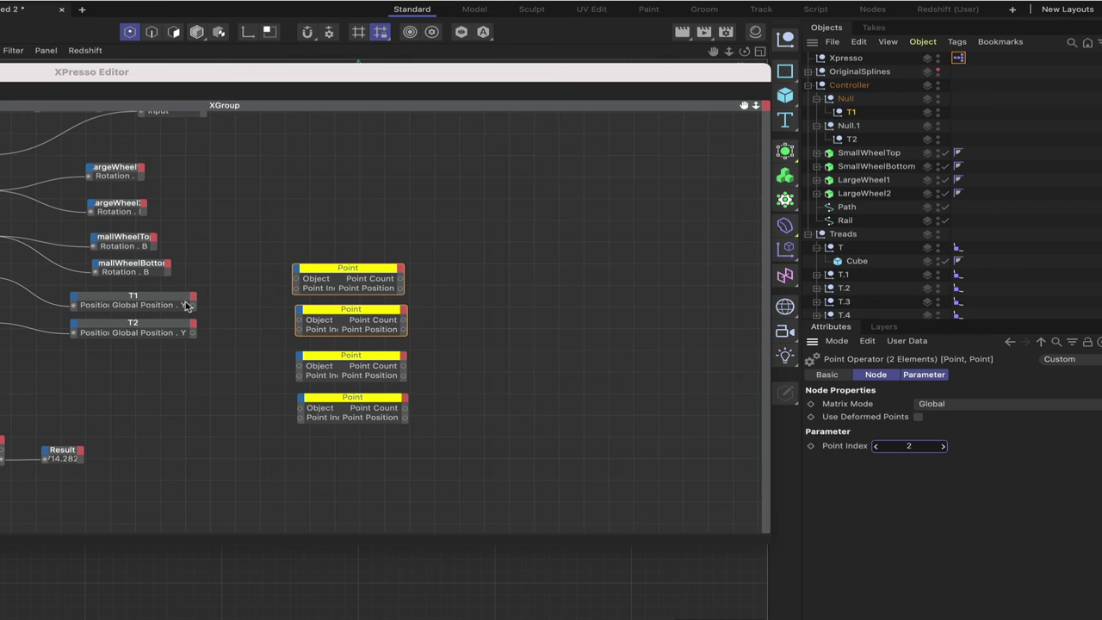
Step: Compare the T1 and T2 locations in the viewport and set the Point Index of the lower two Point nodes to 4
left_click_drag(312, 71, 277, 320)
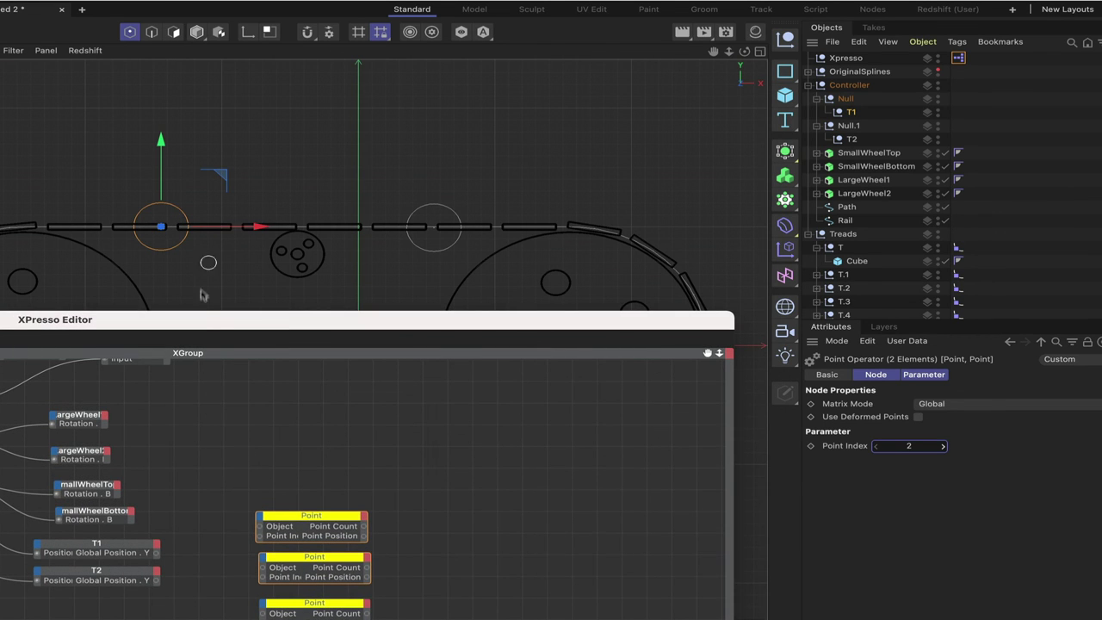
left_click_drag(203, 321, 370, 47)
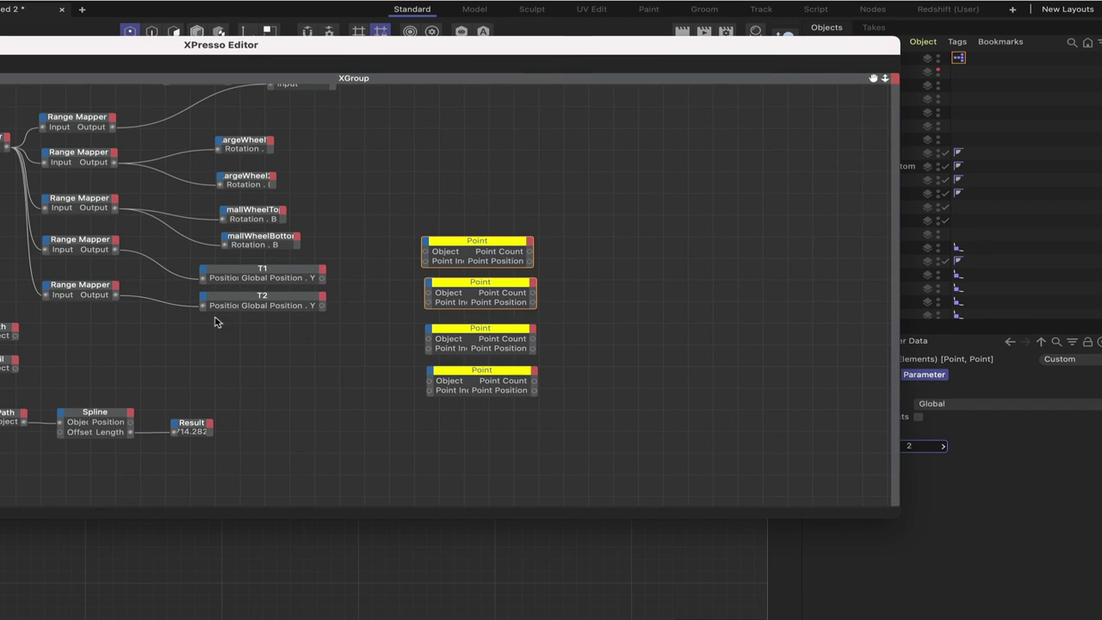
left_click_drag(413, 325, 484, 392)
left_click(944, 447)
left_click(943, 447)
left_click(943, 446)
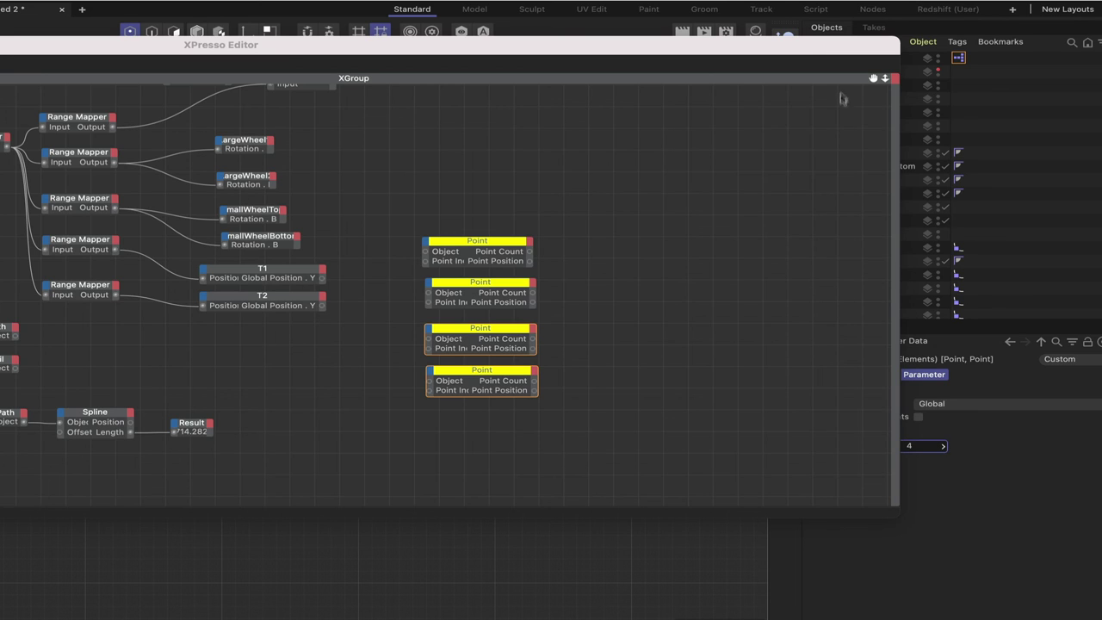
Step: Check the Point Index of the upper and lower pairs of Point nodes
left_click_drag(846, 49, 756, 53)
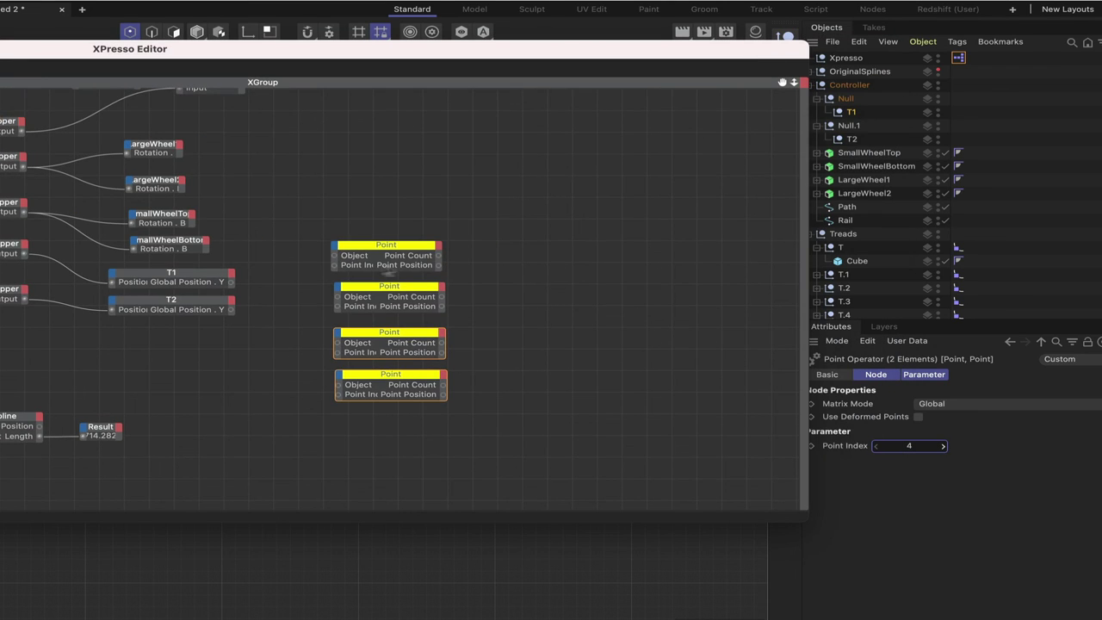
left_click_drag(388, 234, 405, 303)
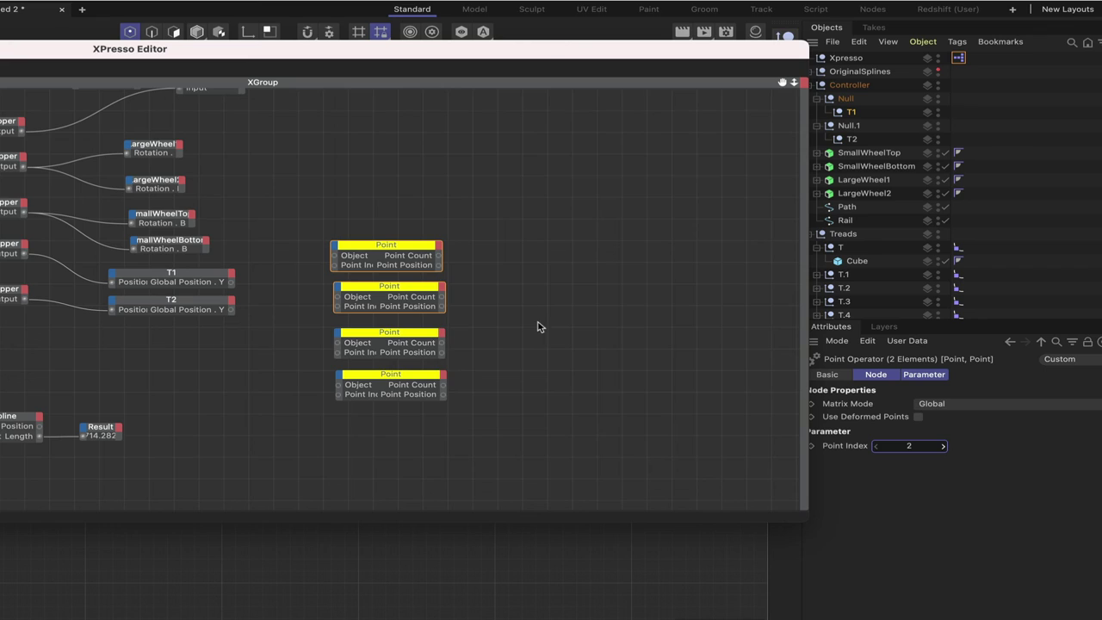
left_click_drag(538, 323, 421, 398)
left_click(555, 296)
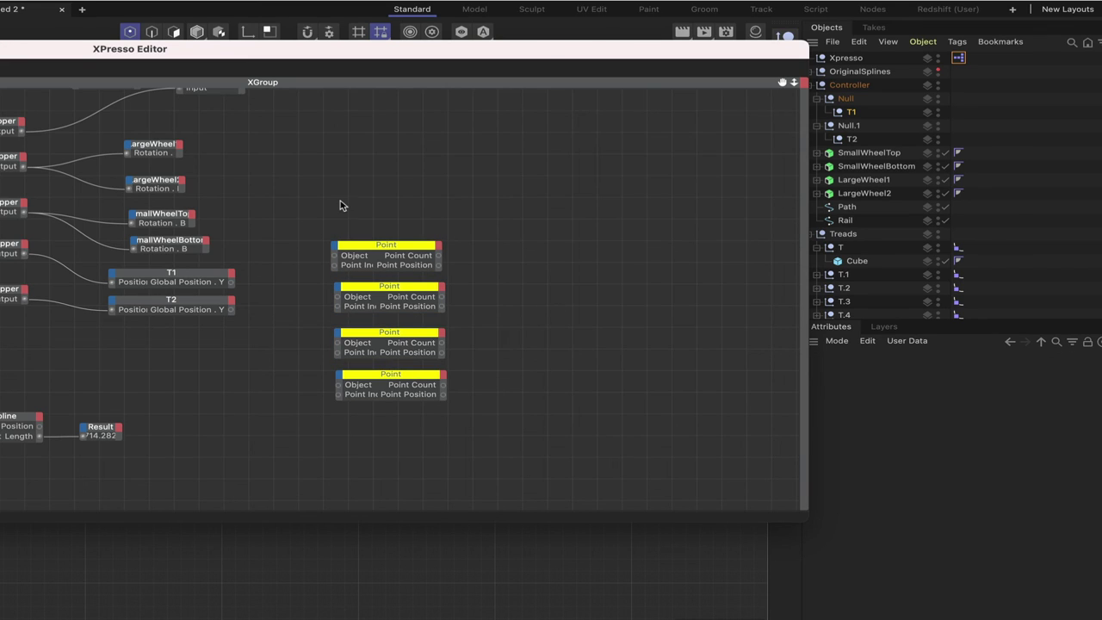
Step: Shift the four Point nodes further from T1 and T2 and add two Reals2Vector nodes in the gap, one above the other
left_click_drag(352, 205, 384, 384)
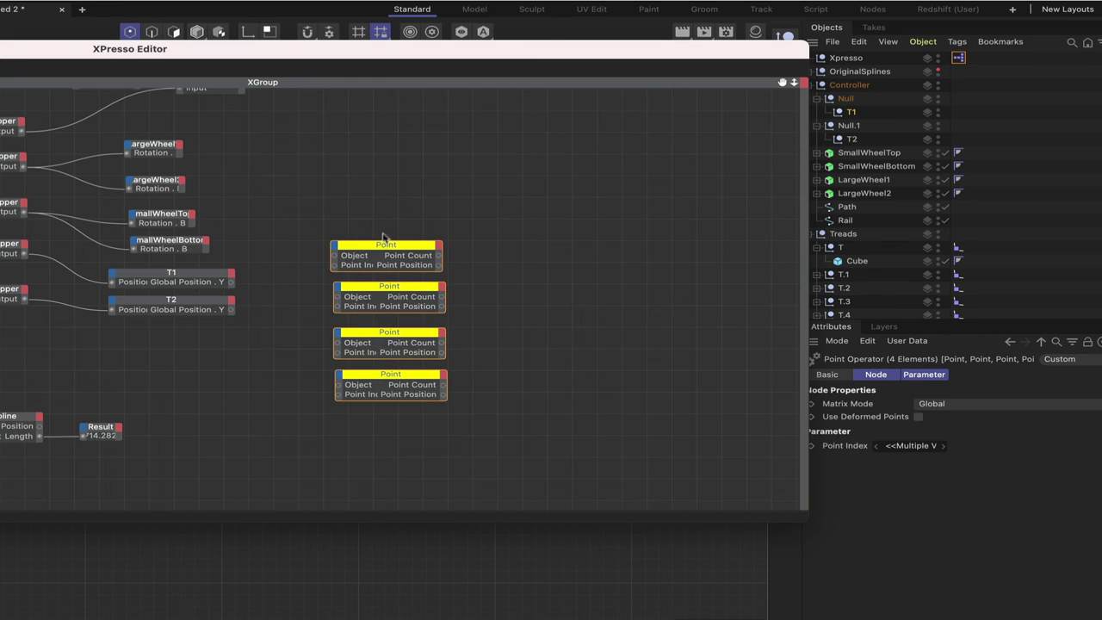
left_click_drag(376, 249, 444, 269)
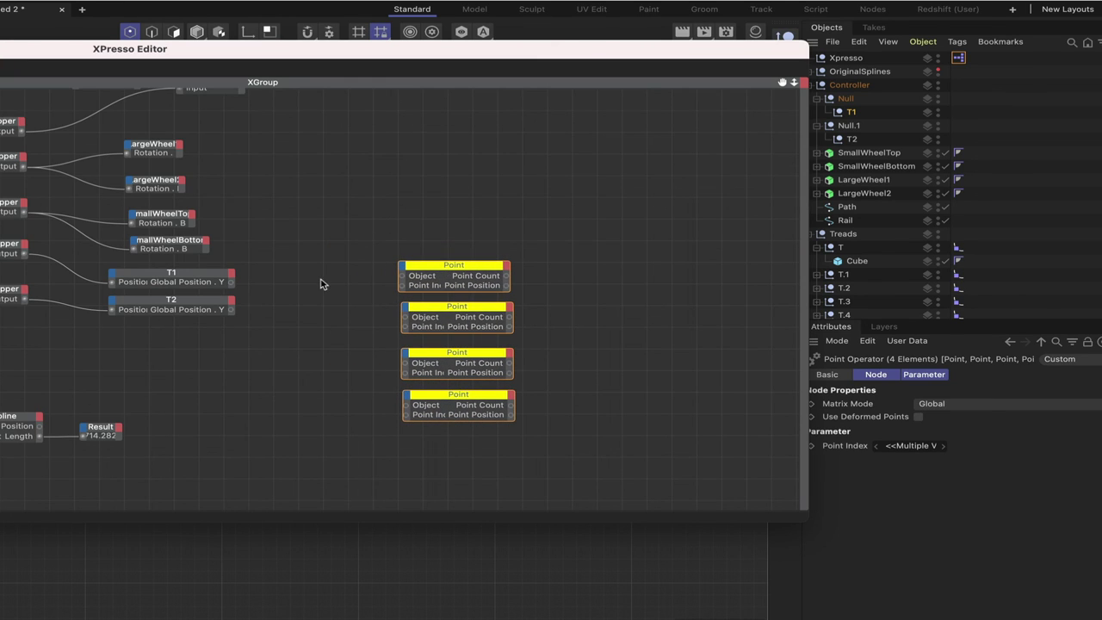
right_click(280, 298)
mouse_move(300, 321)
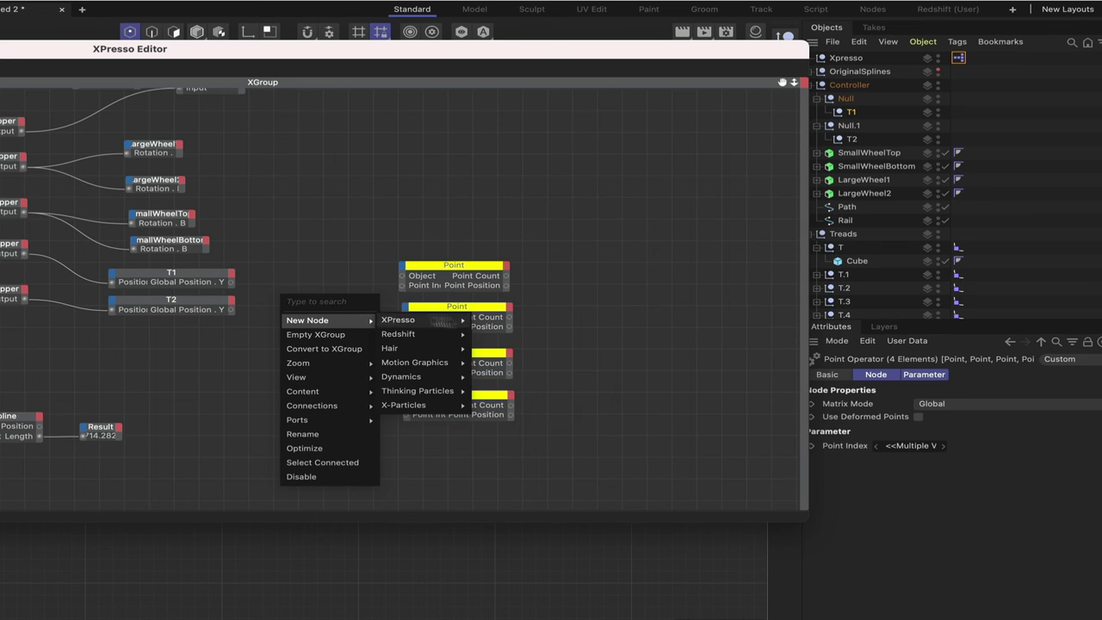
mouse_move(465, 320)
mouse_move(509, 320)
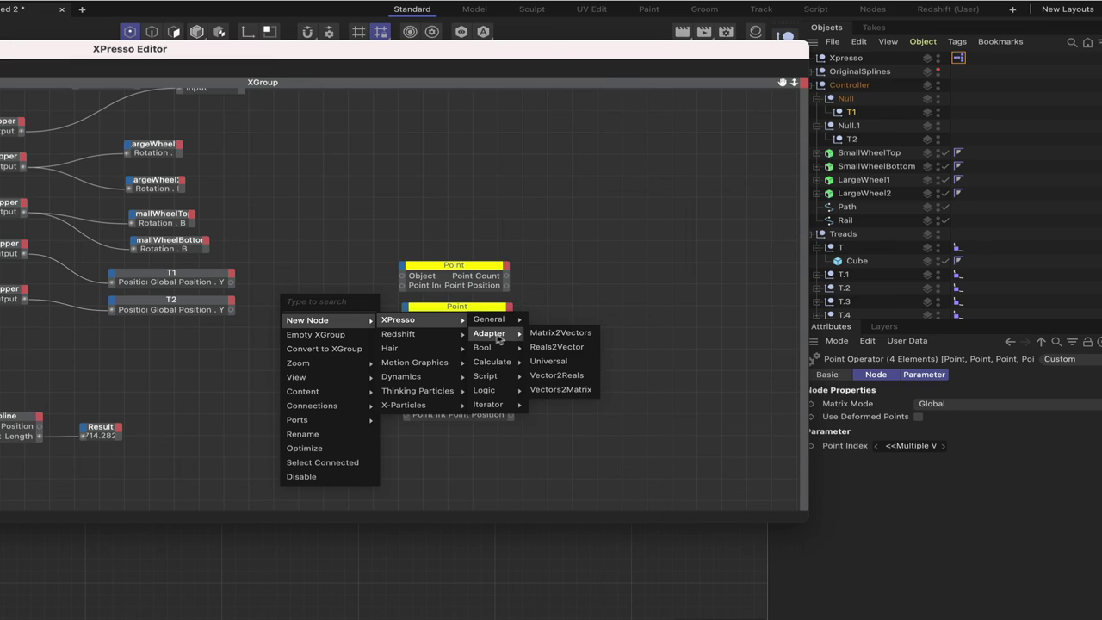
left_click(545, 349)
left_click_drag(279, 280, 324, 388)
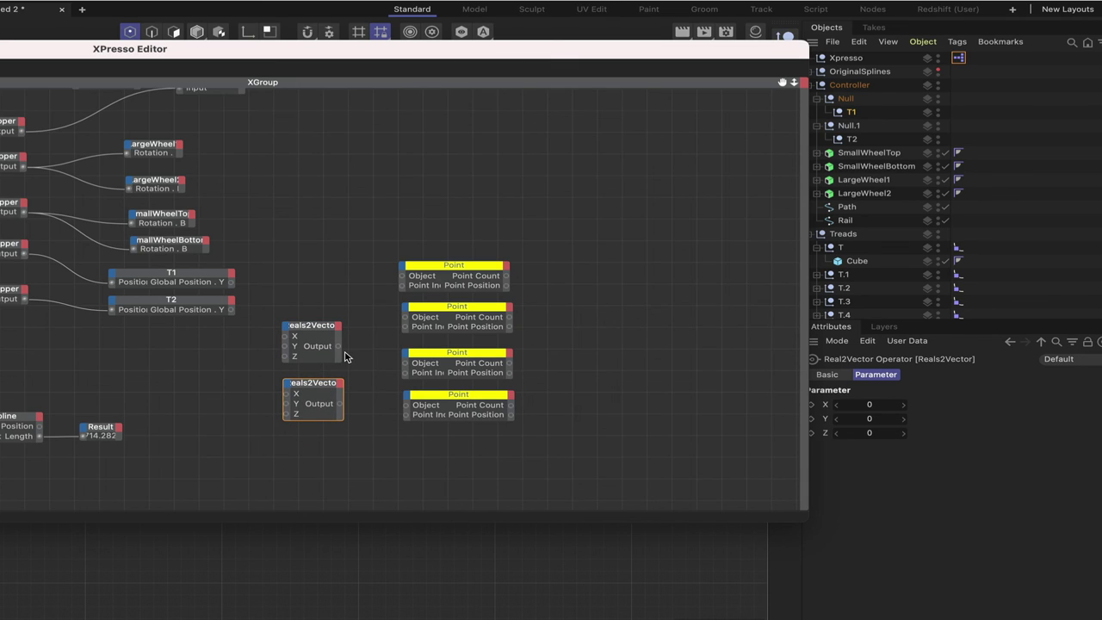
left_click(684, 440)
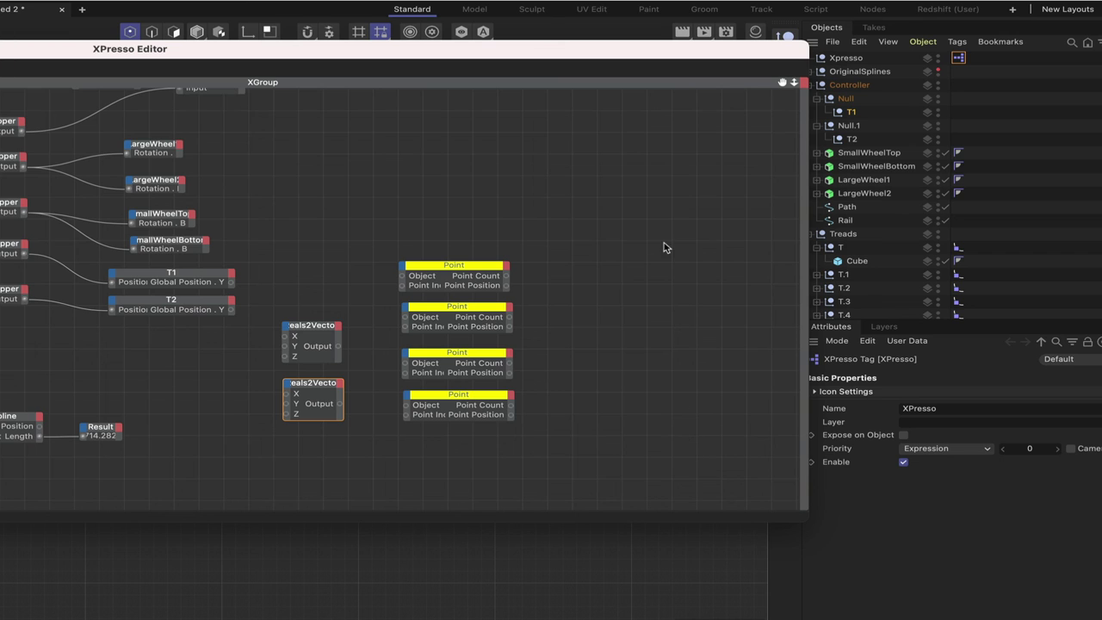
Step: Check the position coordinates of T1 and its parent Null, and compare them with those of Null.1
left_click_drag(652, 56, 528, 383)
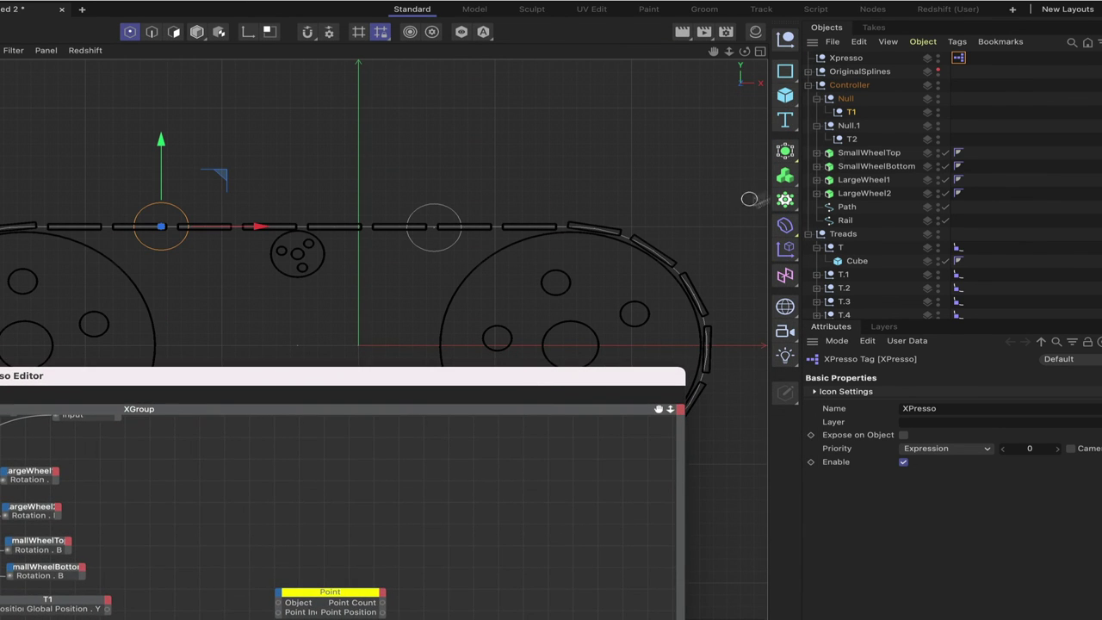
left_click(850, 112)
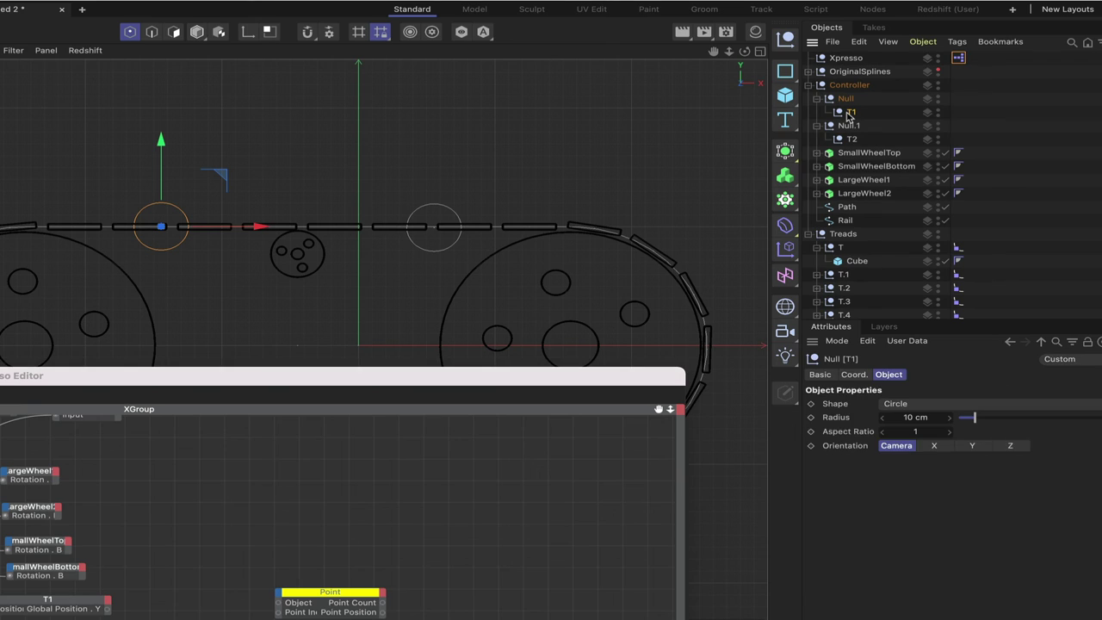
left_click(857, 375)
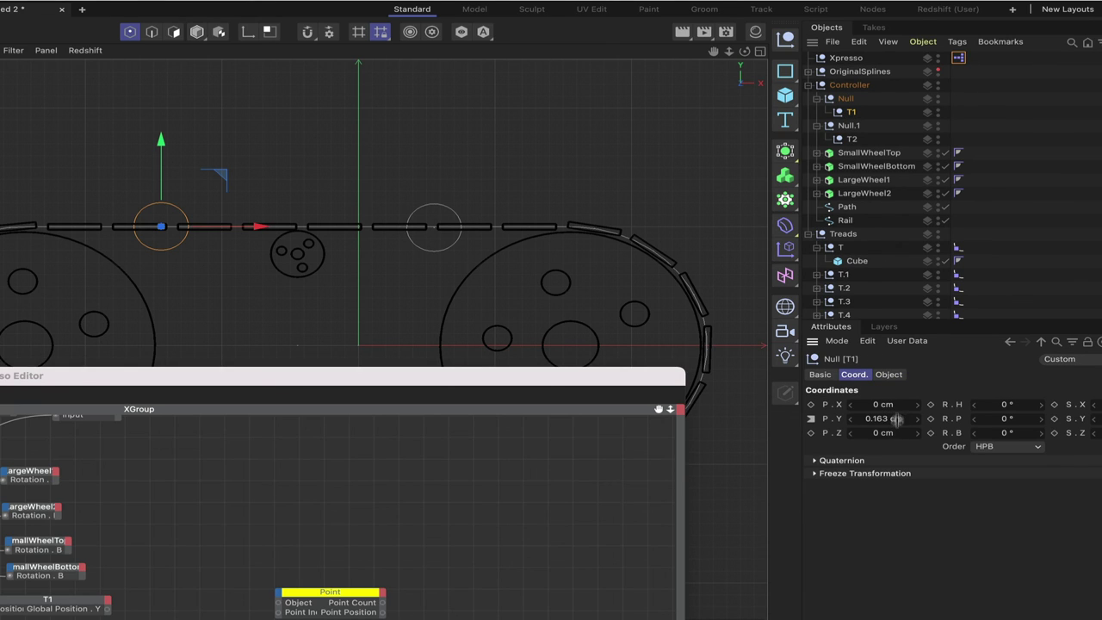
left_click(847, 99)
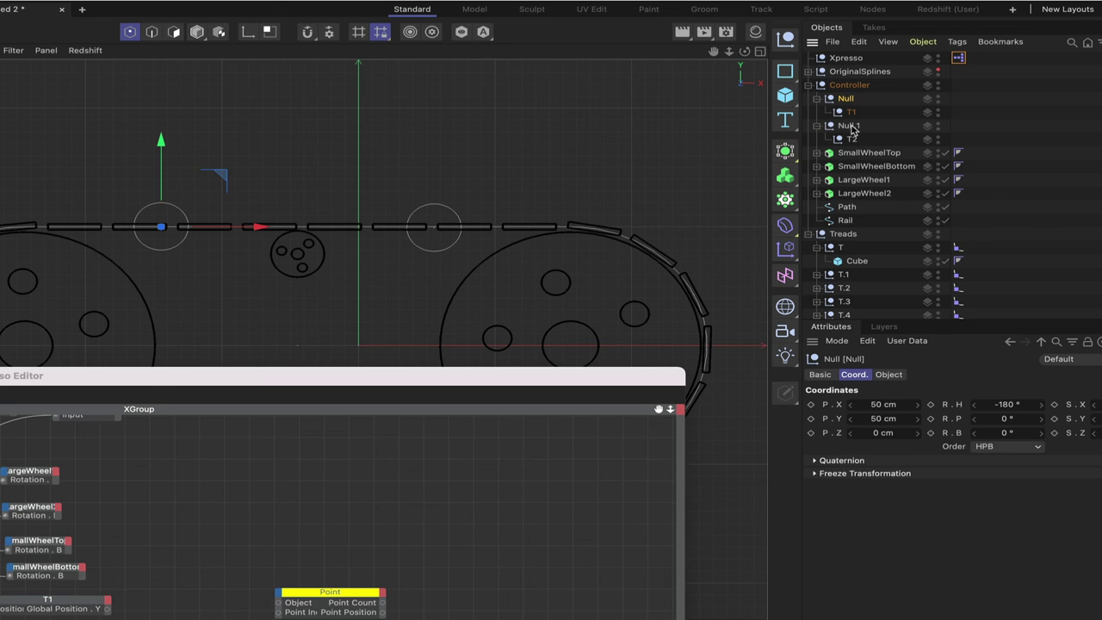
key("ctrl+z")
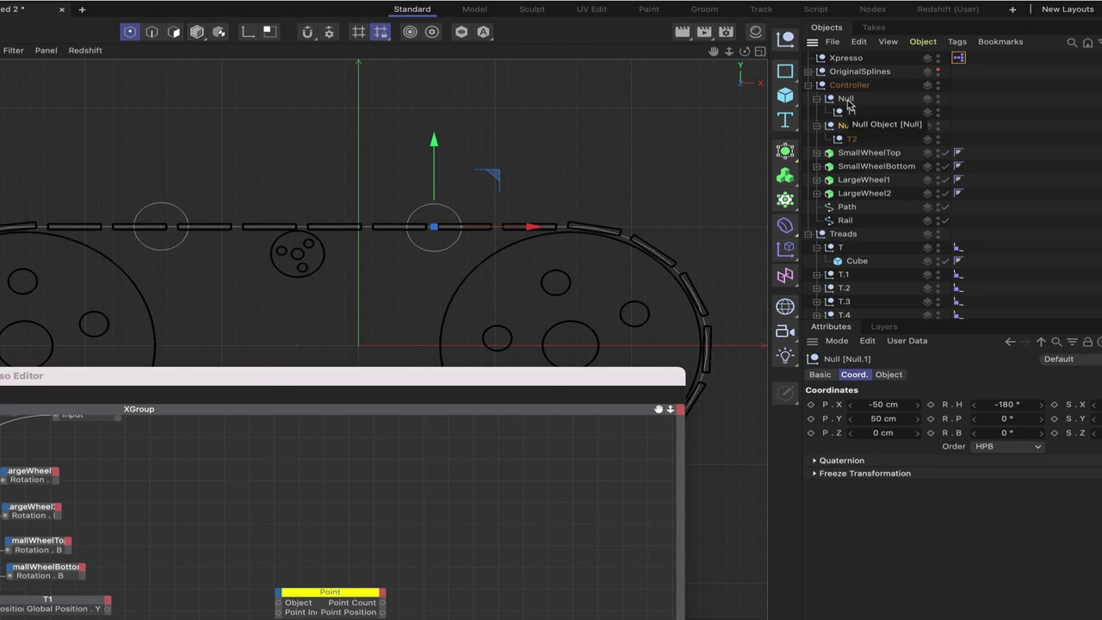
left_click(846, 100)
Step: Connect T1's Global Position Y to the Y input of the upper Reals2Vector node and set that node's X to 50
left_click_drag(402, 379, 514, 203)
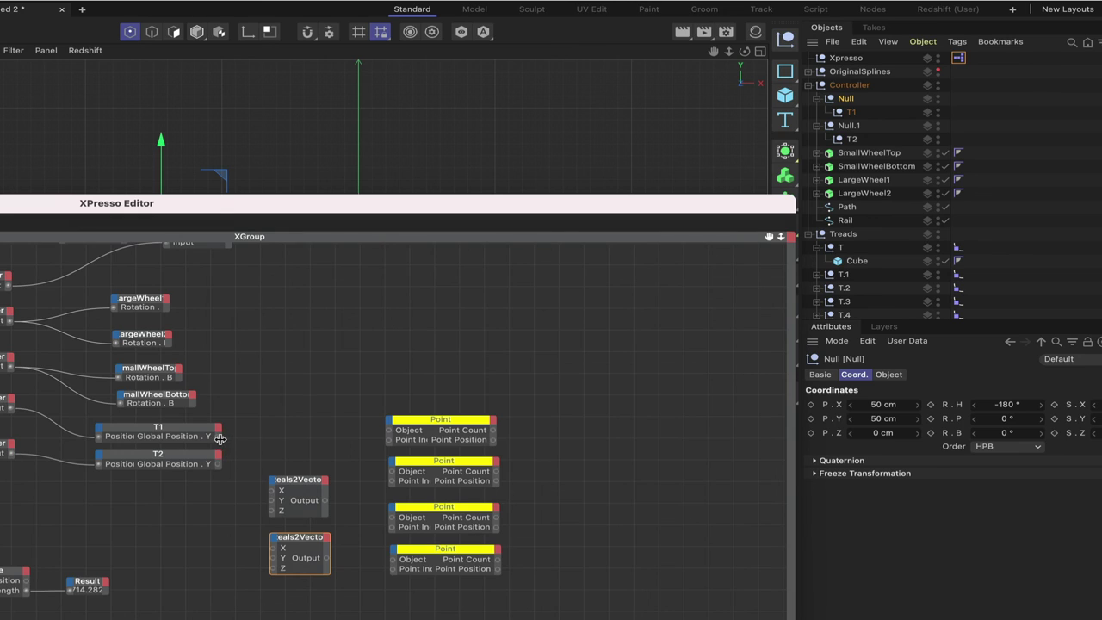
left_click_drag(218, 440, 301, 439)
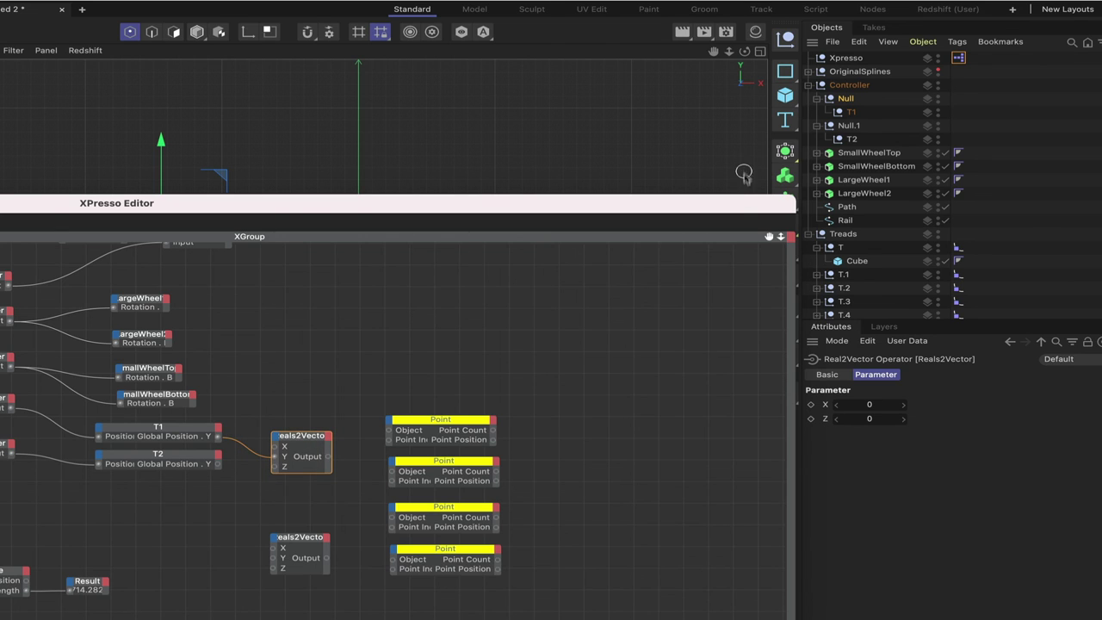
left_click_drag(743, 204, 689, 307)
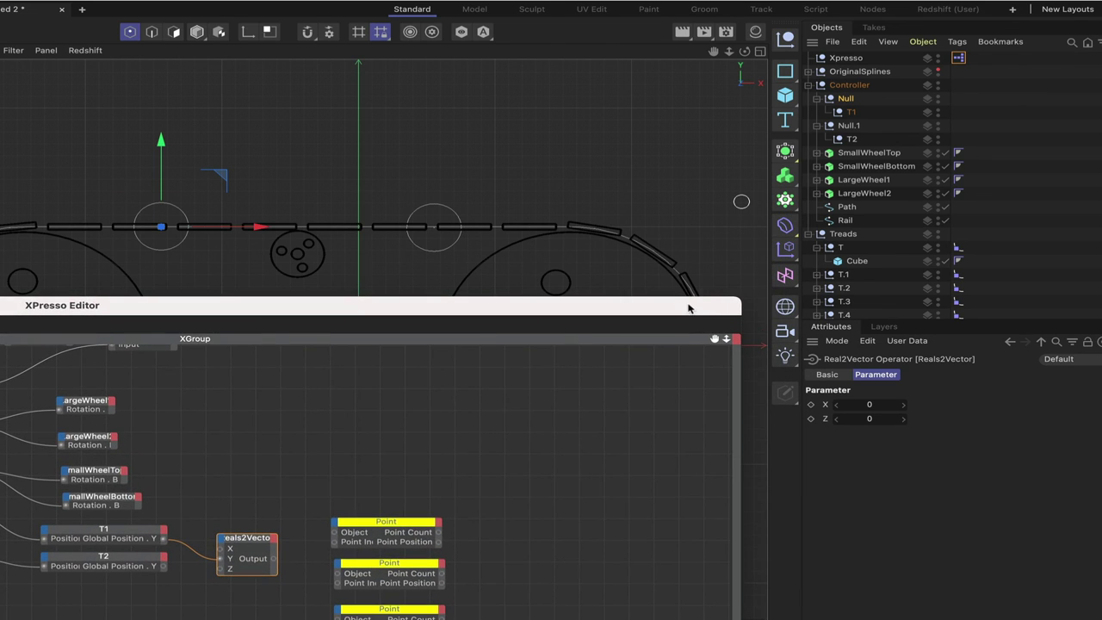
left_click(847, 100)
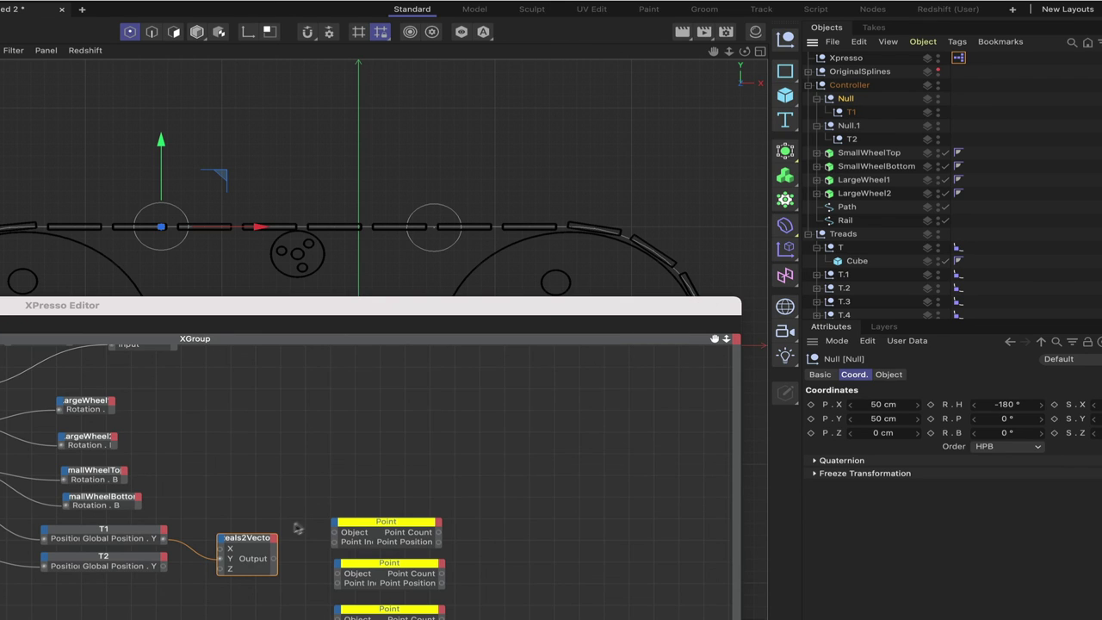
left_click(267, 543)
left_click(868, 406)
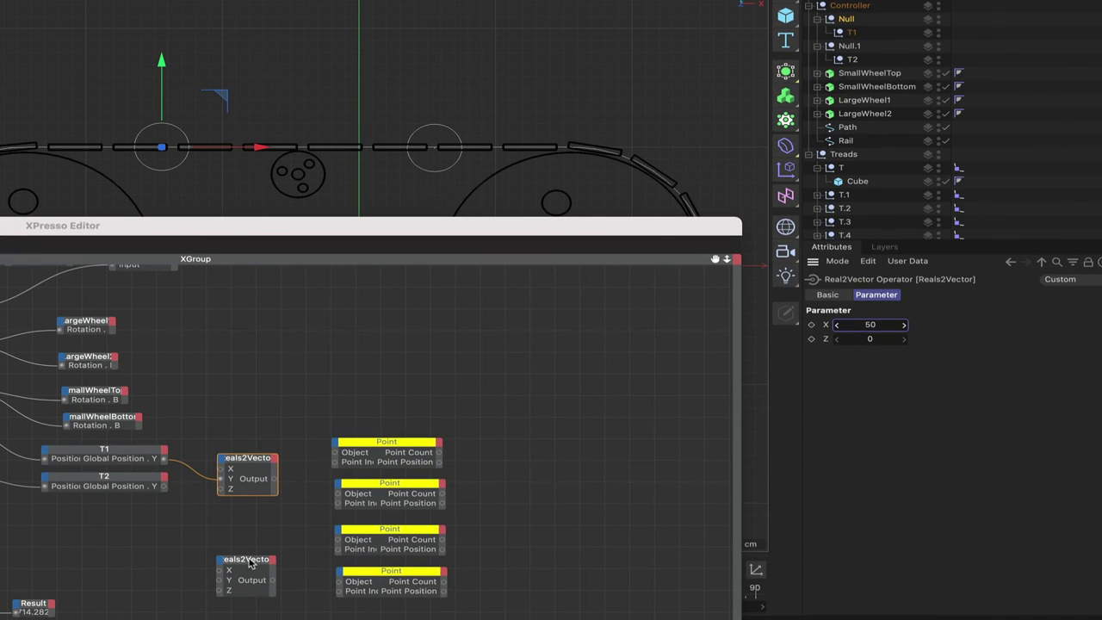
Step: Set X of the lower Reals2Vector node to -50 and connect T2's Global Position Y to its Y input
left_click(250, 562)
left_click(870, 325)
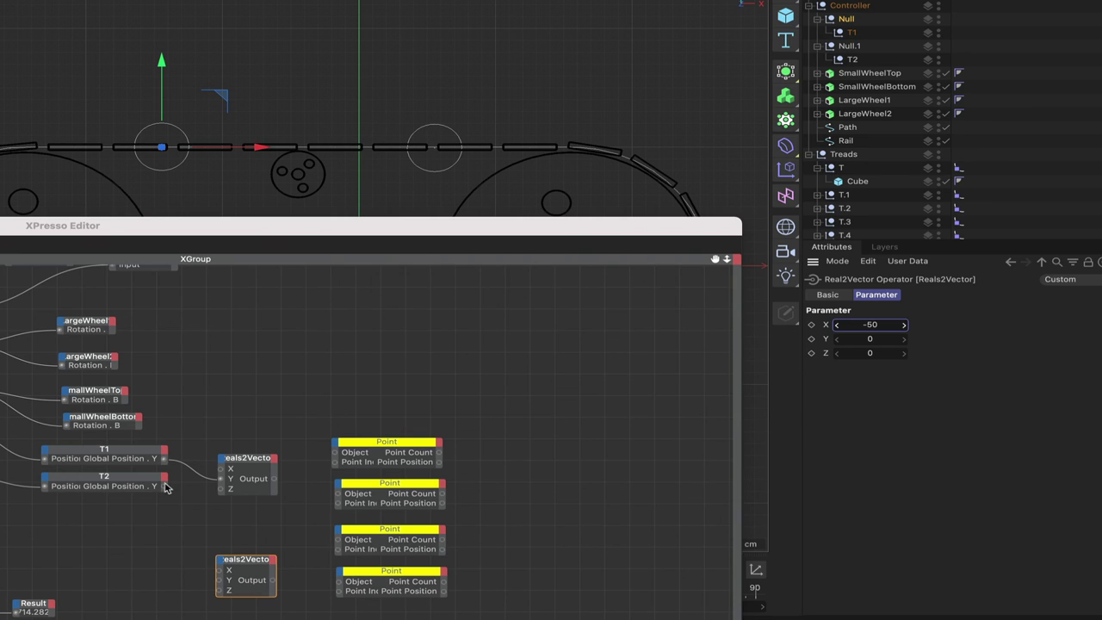
left_click_drag(164, 487, 257, 546)
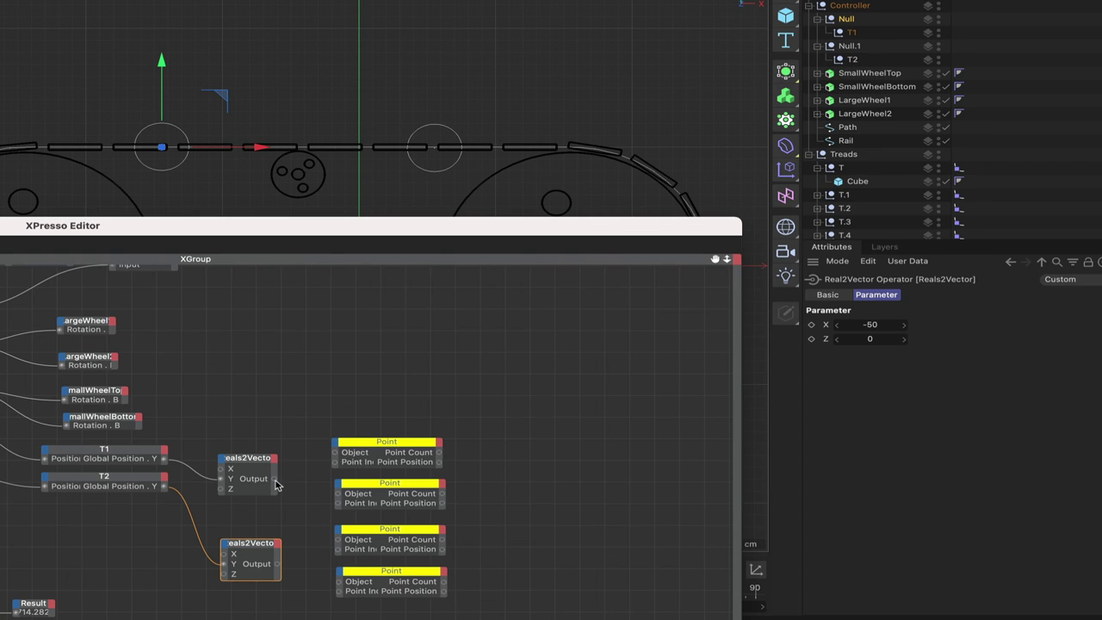
Step: Connect the upper Reals2Vector output to Point Position of the upper two Point nodes, and the lower output to the lower two
left_click_drag(276, 479, 370, 479)
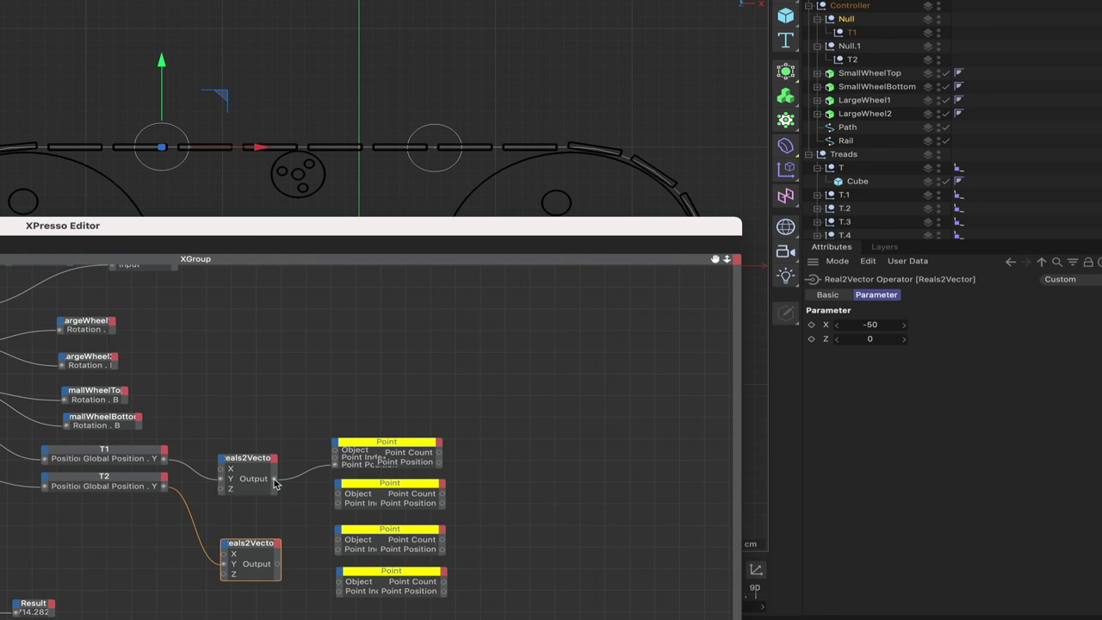
left_click_drag(274, 483, 352, 521)
left_click_drag(277, 565, 359, 570)
left_click_drag(276, 564, 348, 608)
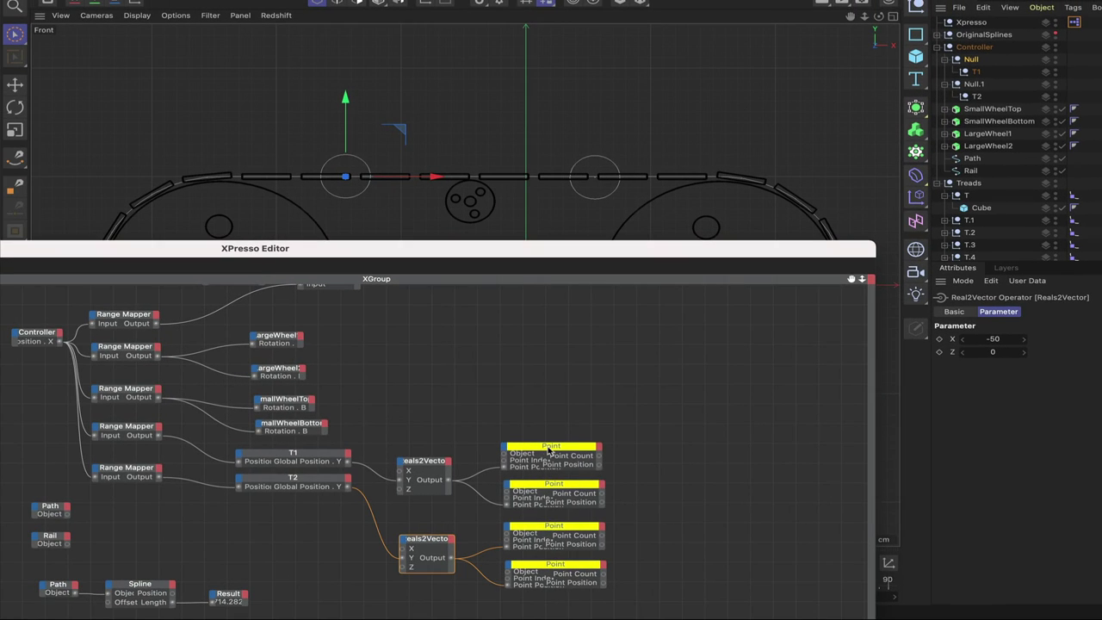
Step: Connect the Path object to the Object inputs of the first and third Point nodes, and the Rail object to the second and fourth
double_click(451, 251)
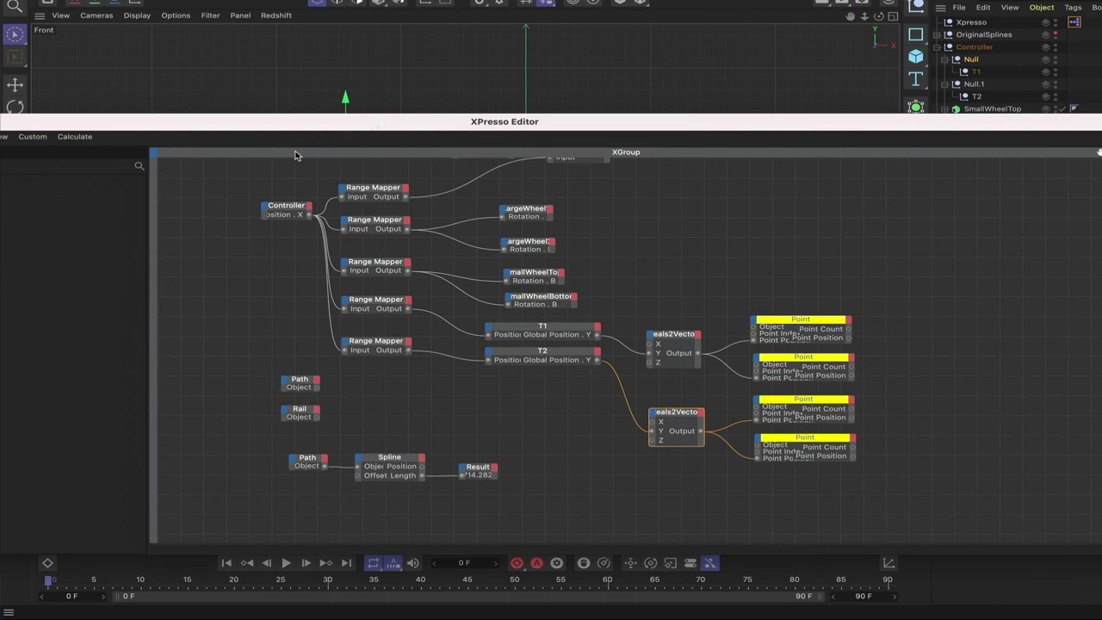
left_click(5, 136)
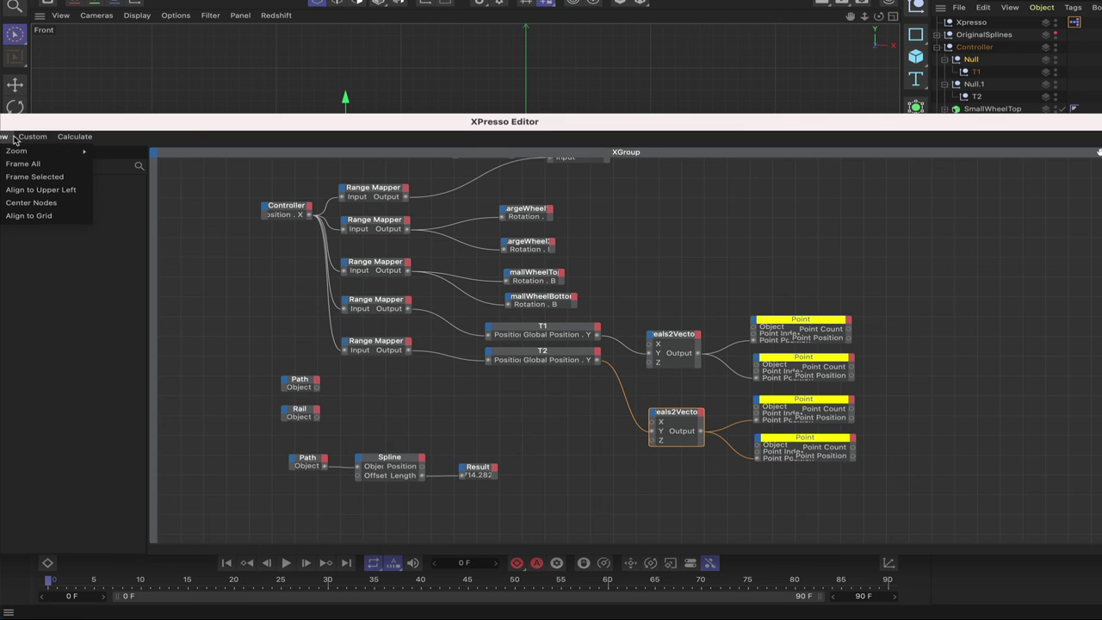
mouse_move(28, 151)
left_click(104, 151)
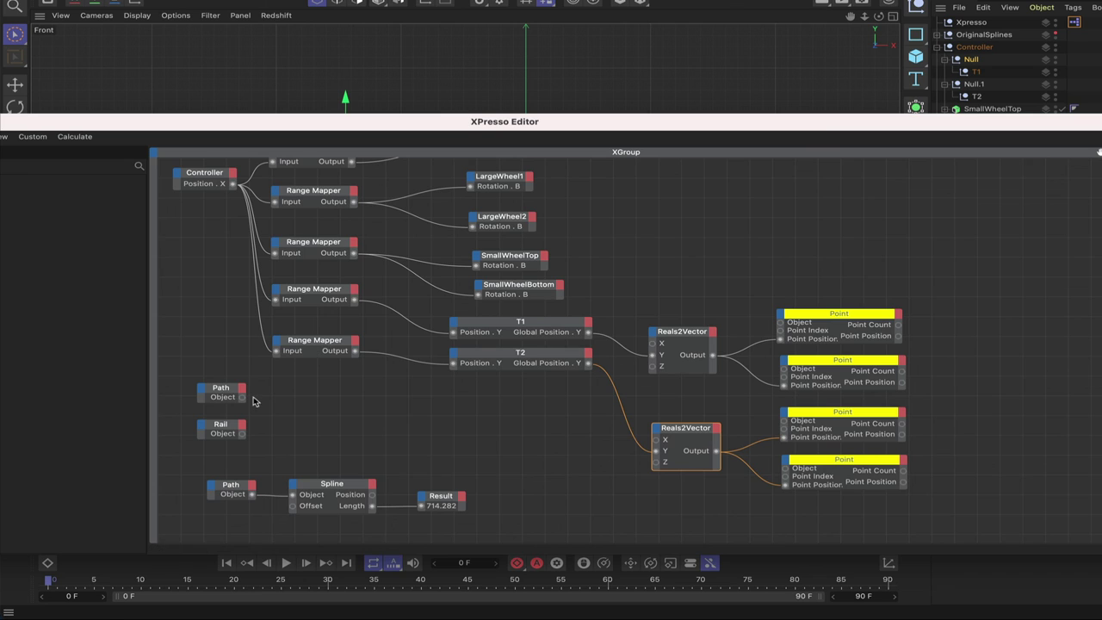
left_click_drag(241, 397, 783, 324)
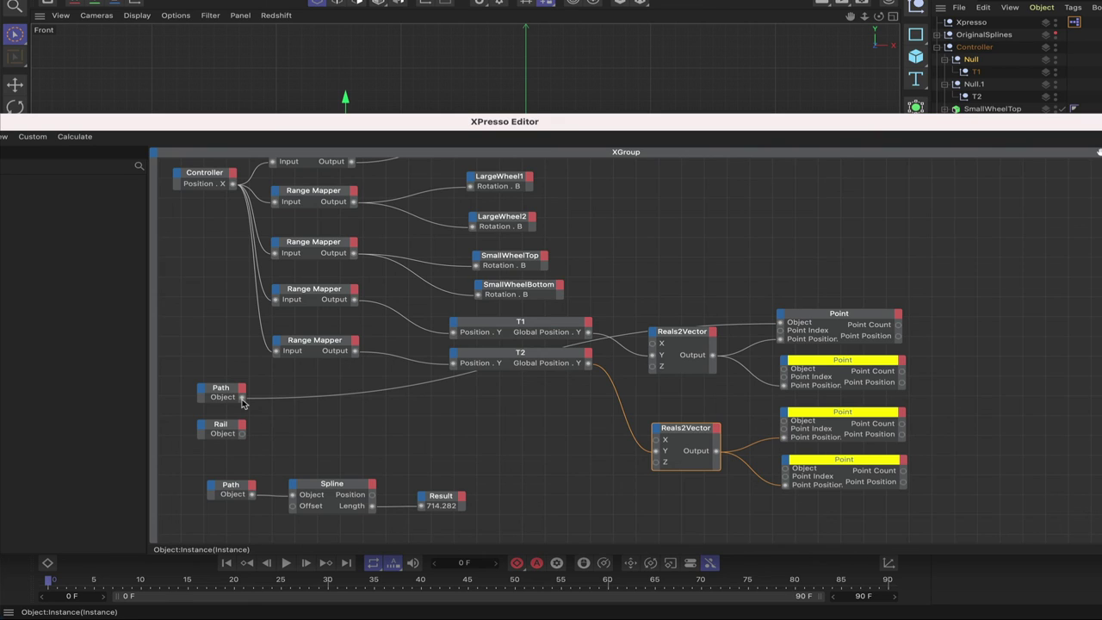
left_click_drag(242, 397, 784, 424)
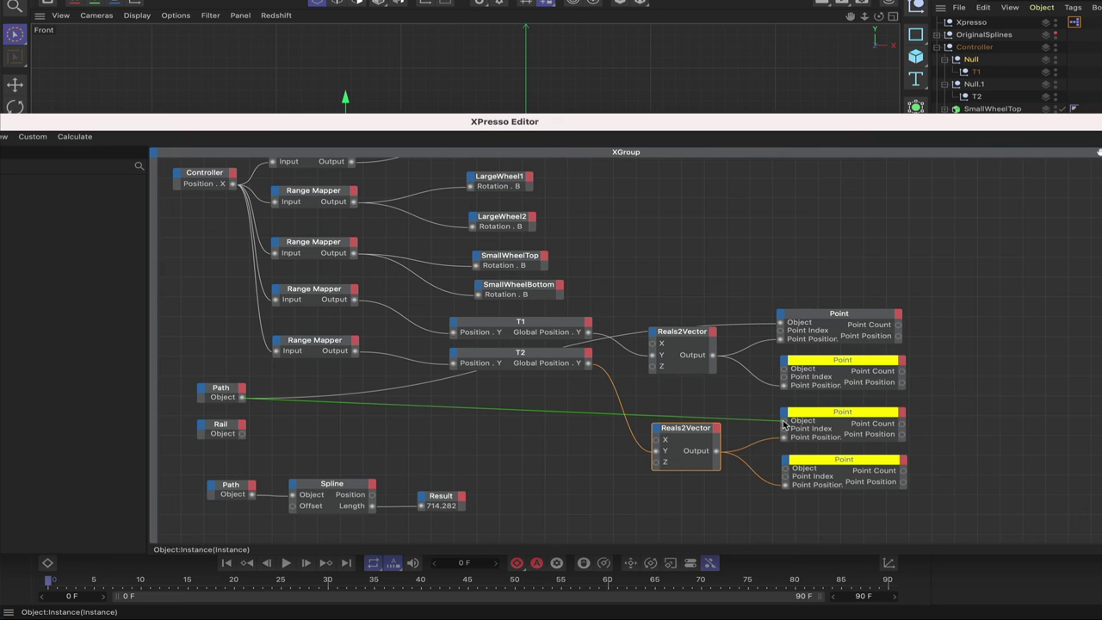
left_click_drag(785, 425, 784, 422)
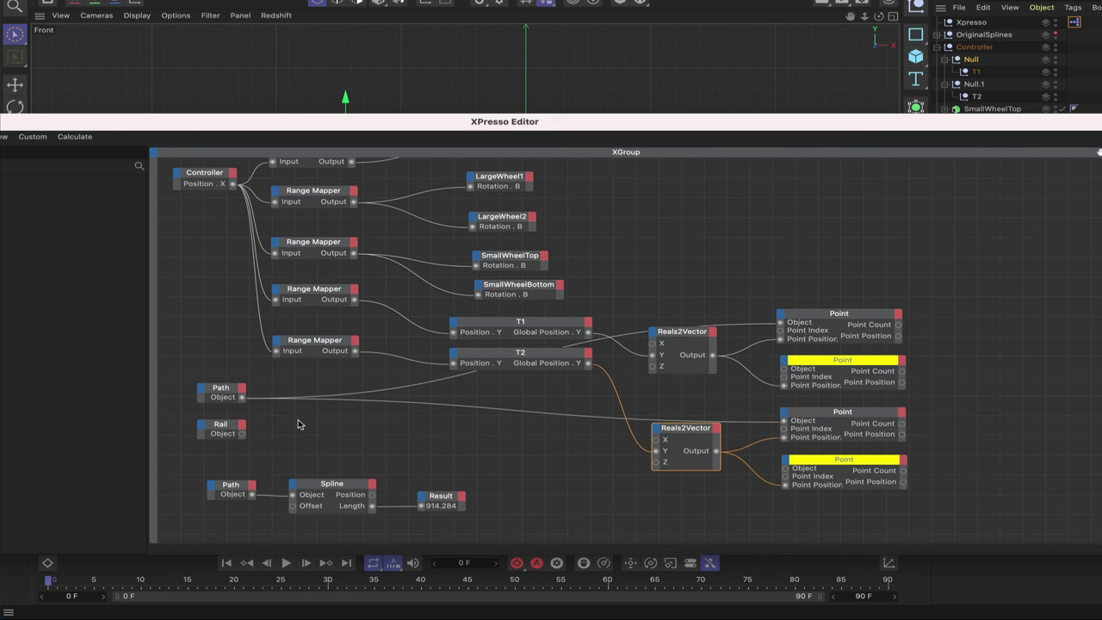
left_click_drag(242, 433, 784, 369)
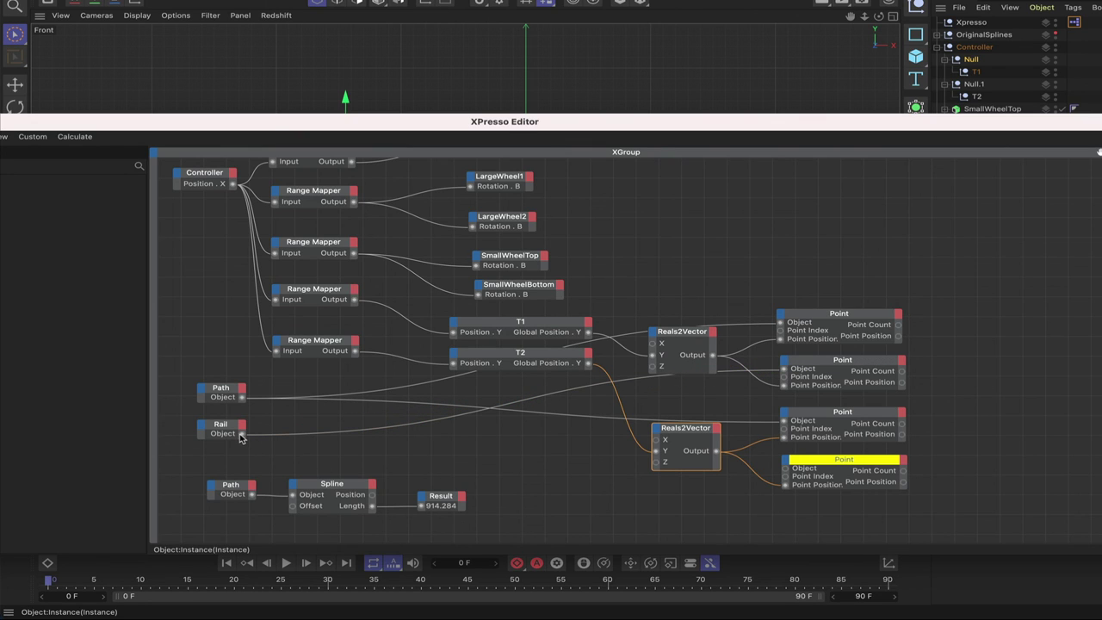
left_click_drag(243, 433, 785, 469)
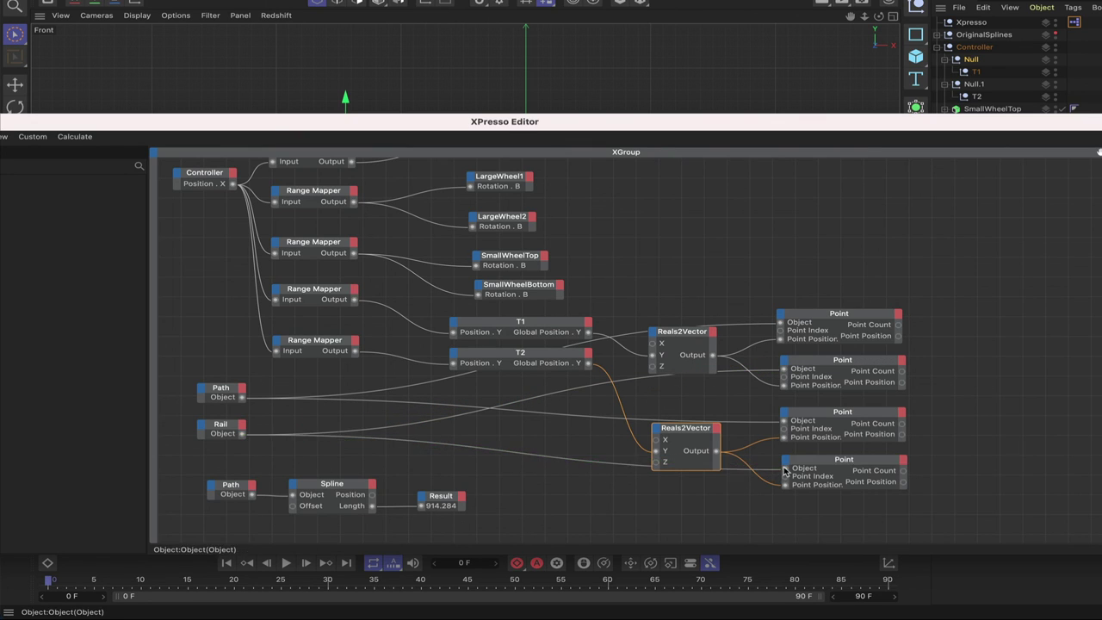
Step: Test the tread by shifting the Controller to about -25 cm in X, and inspect it in the Perspective and Top views
left_click_drag(883, 125, 733, 602)
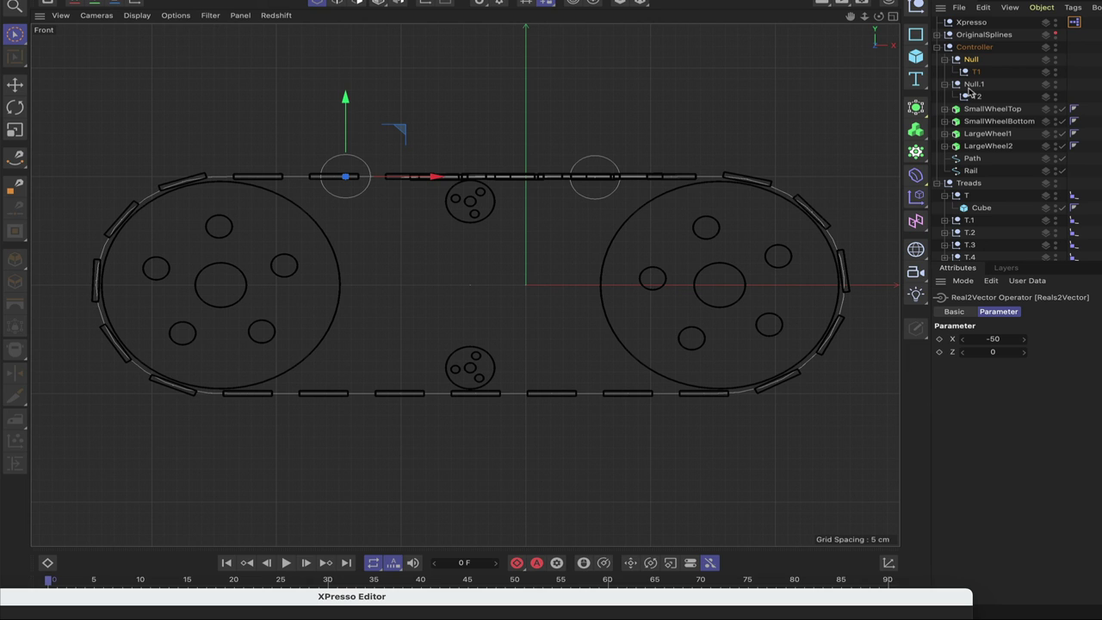
left_click(972, 48)
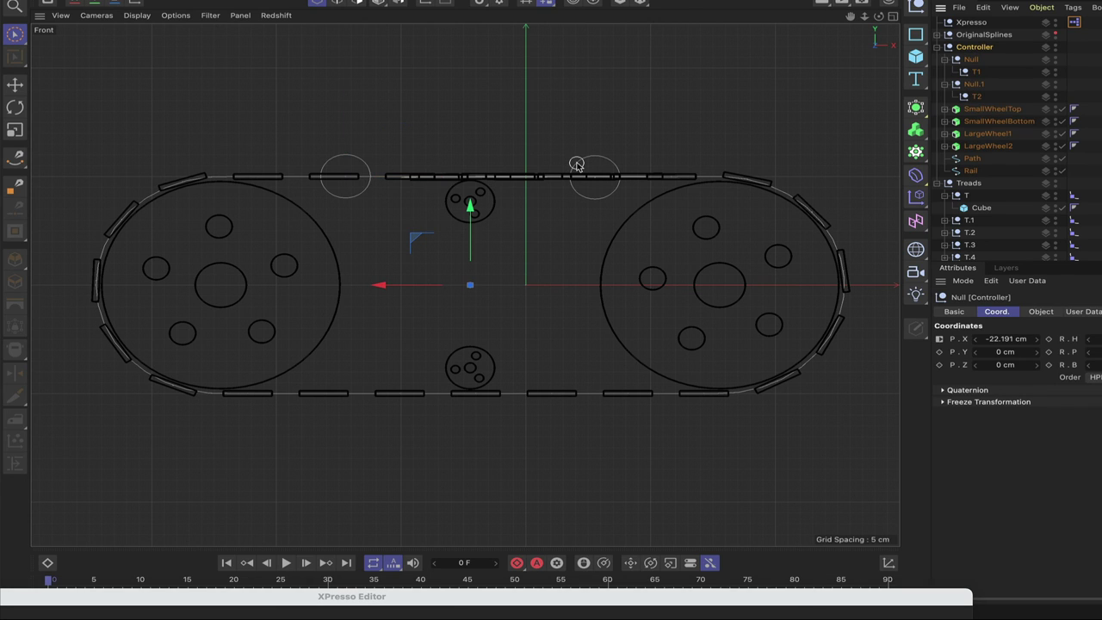
key("F1")
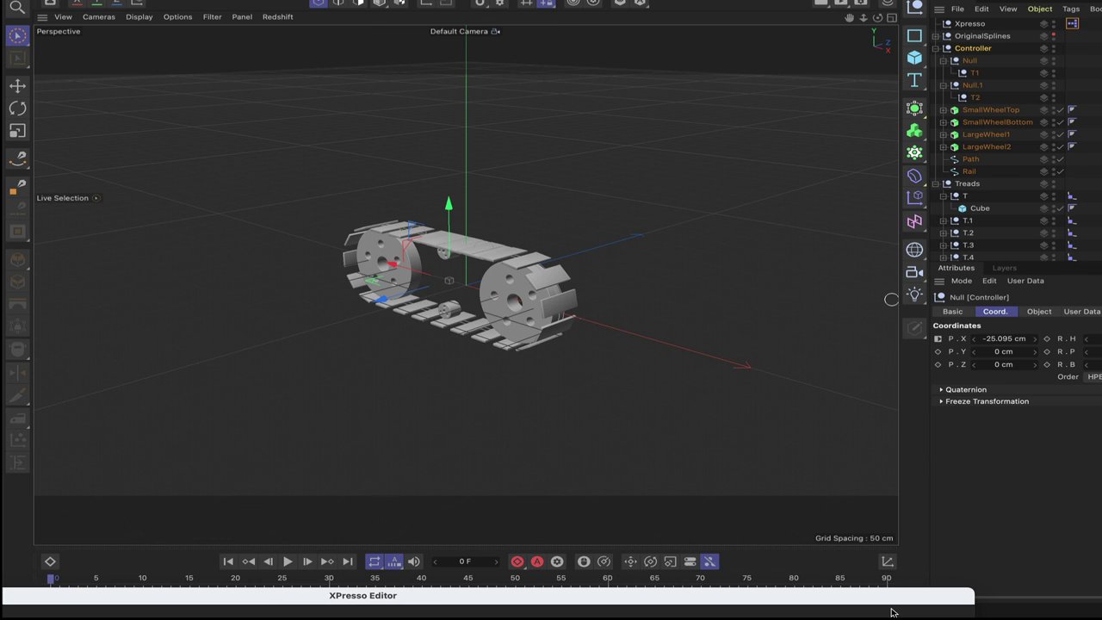
key("F2")
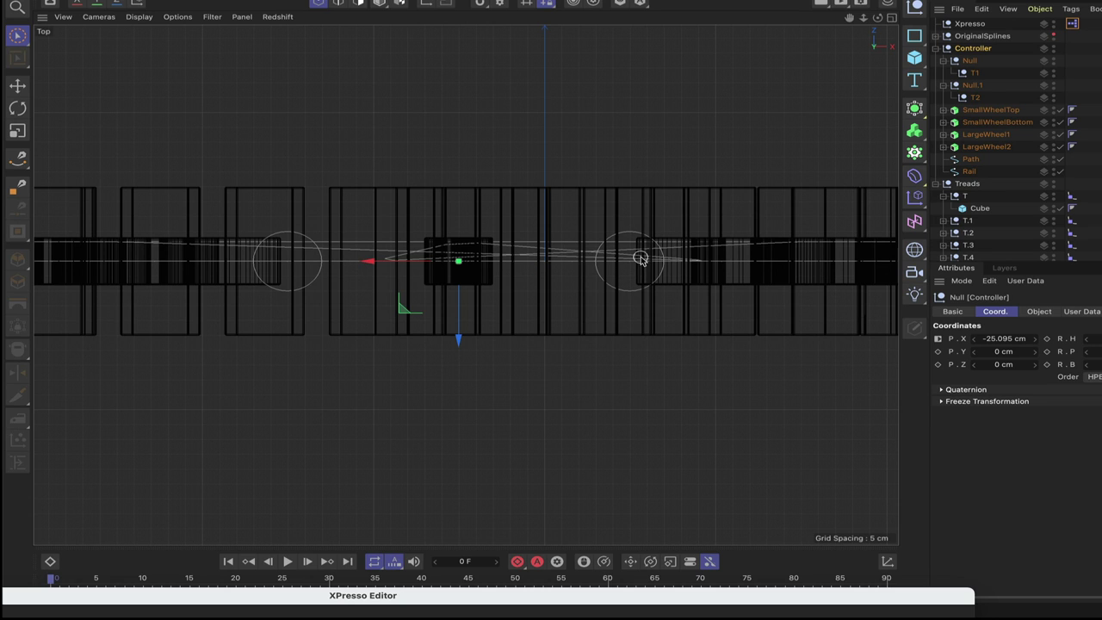
key("F1")
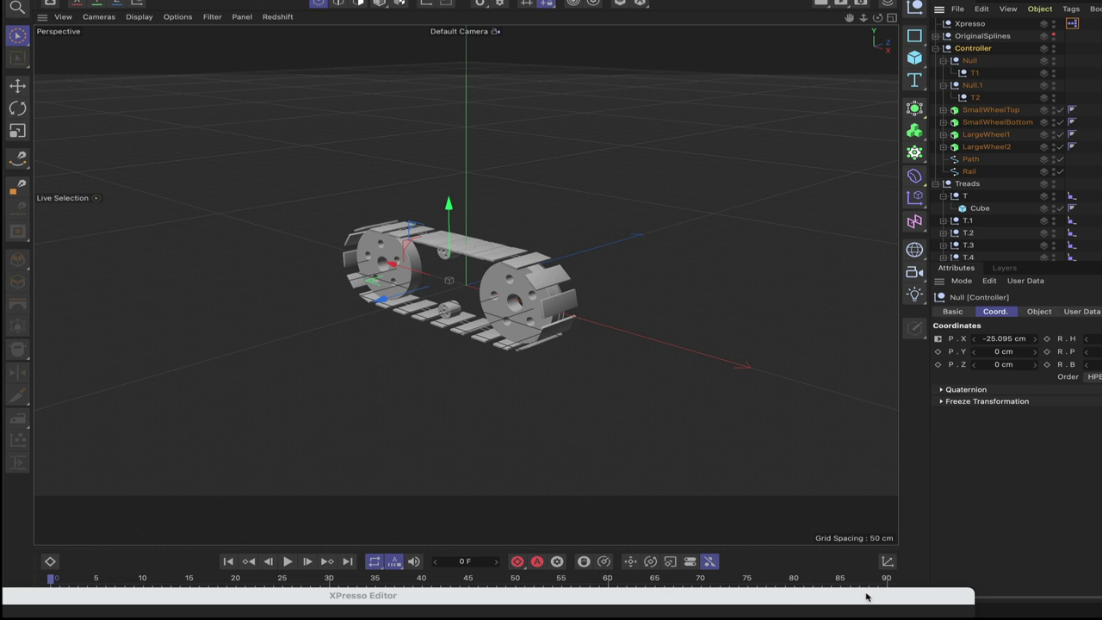
Step: Set the Matrix Mode of all four Point nodes to Local
left_click_drag(864, 597, 629, 187)
left_click_drag(718, 221, 284, 113)
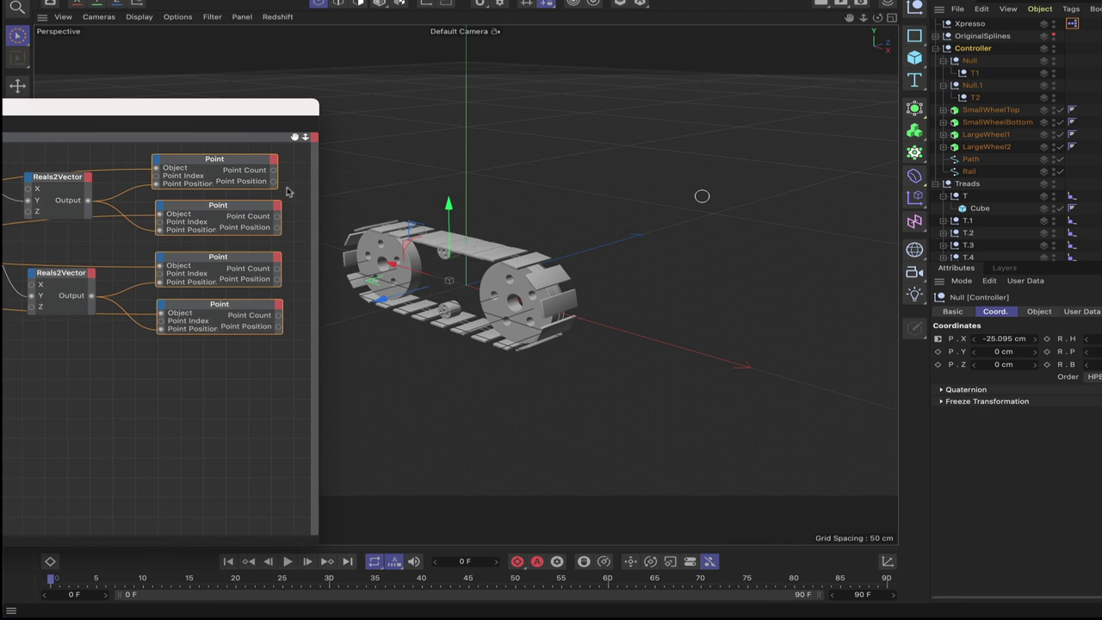
left_click_drag(290, 184, 253, 325)
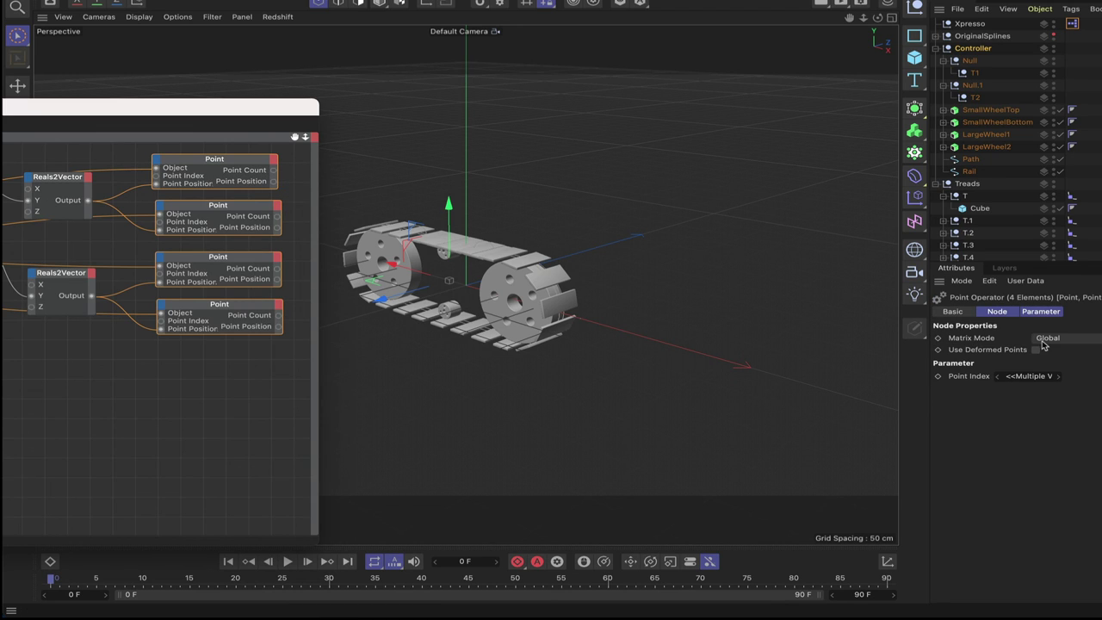
left_click(1047, 340)
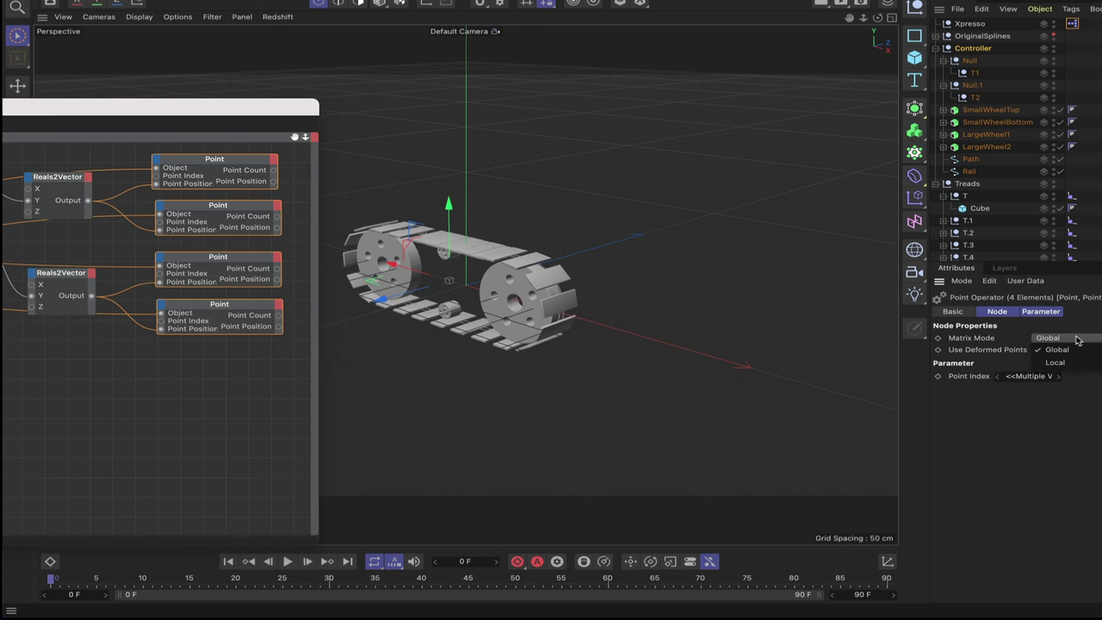
left_click(1072, 362)
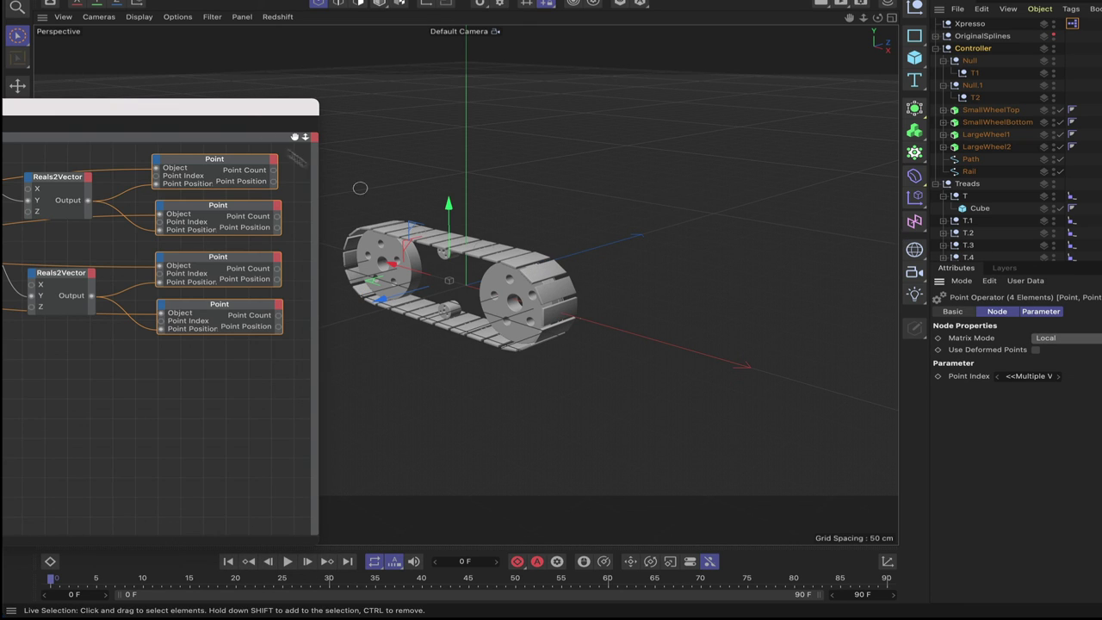
Step: Close the XPresso Editor so the whole tread is unobstructed in the viewport
double_click(241, 110)
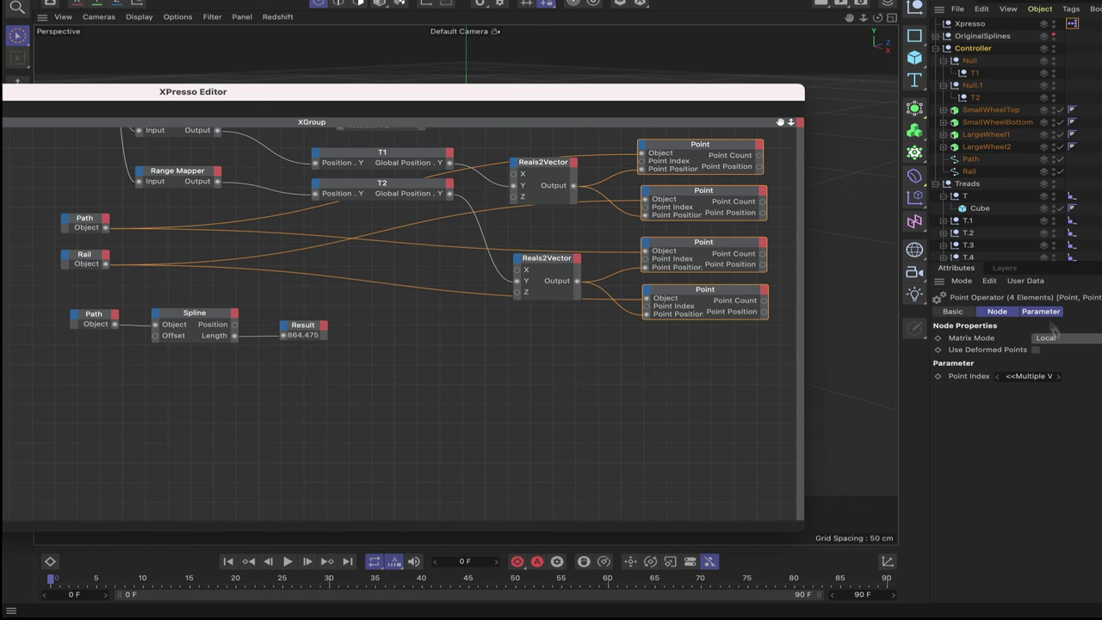
left_click_drag(663, 99, 497, 447)
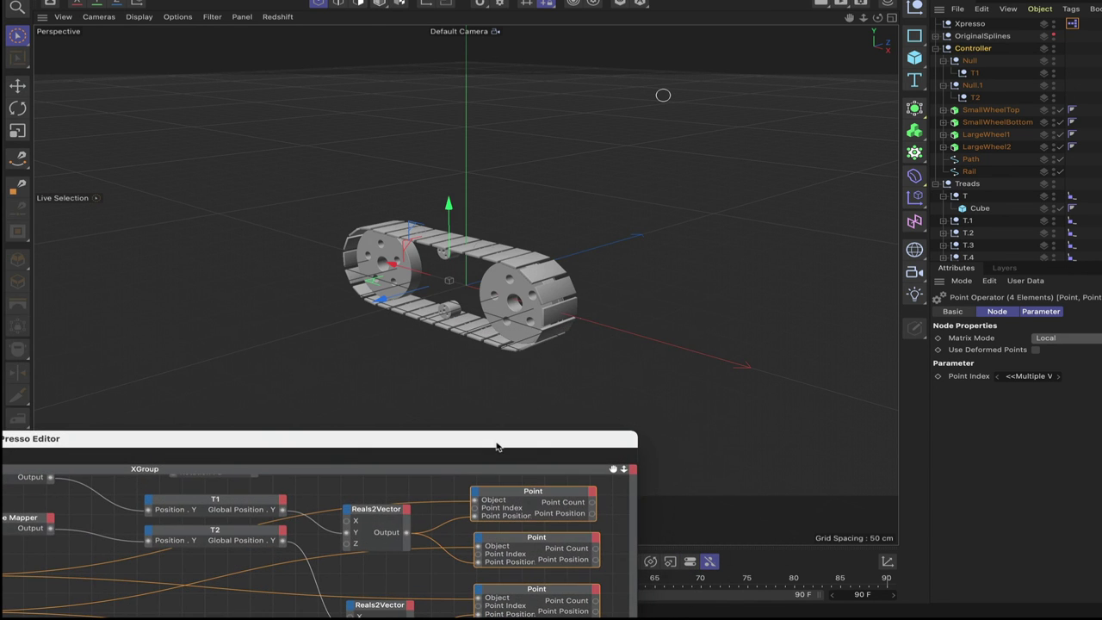
double_click(407, 453)
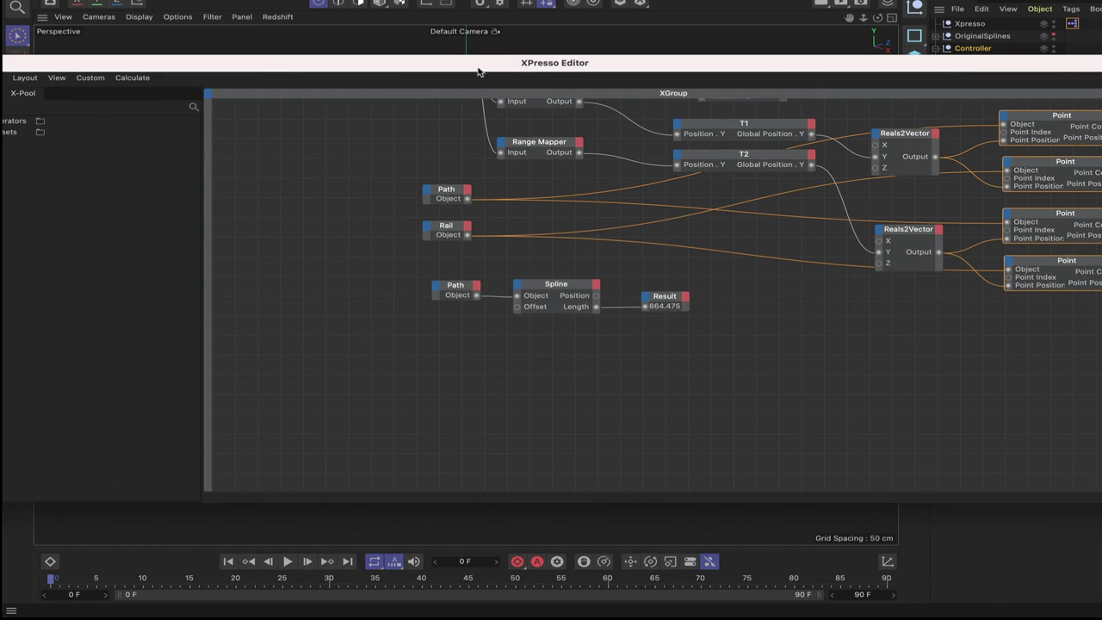
left_click(41, 49)
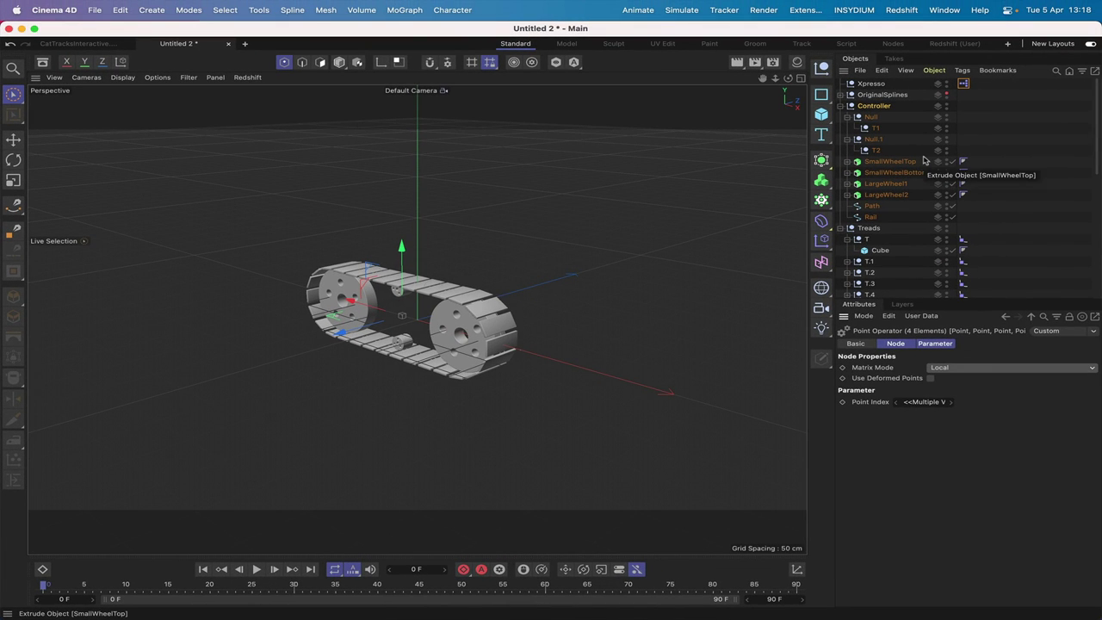
Step: Frame the tread in the Front view and shift the Controller to about -9.9 cm in X to test the motion
key("F4")
key("h")
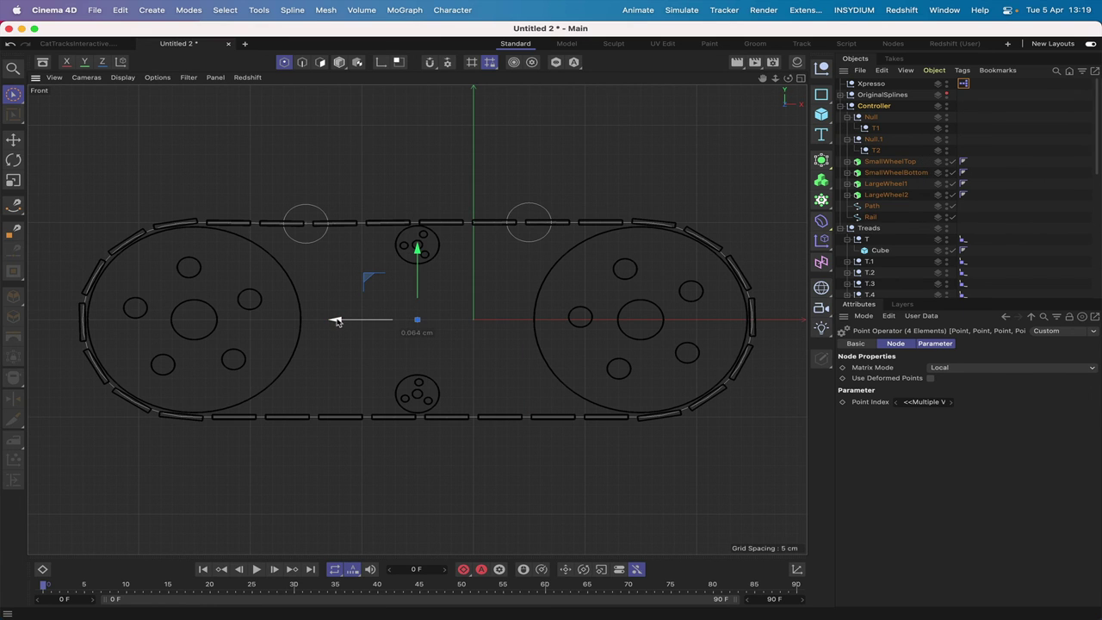
left_click_drag(345, 315, 376, 316)
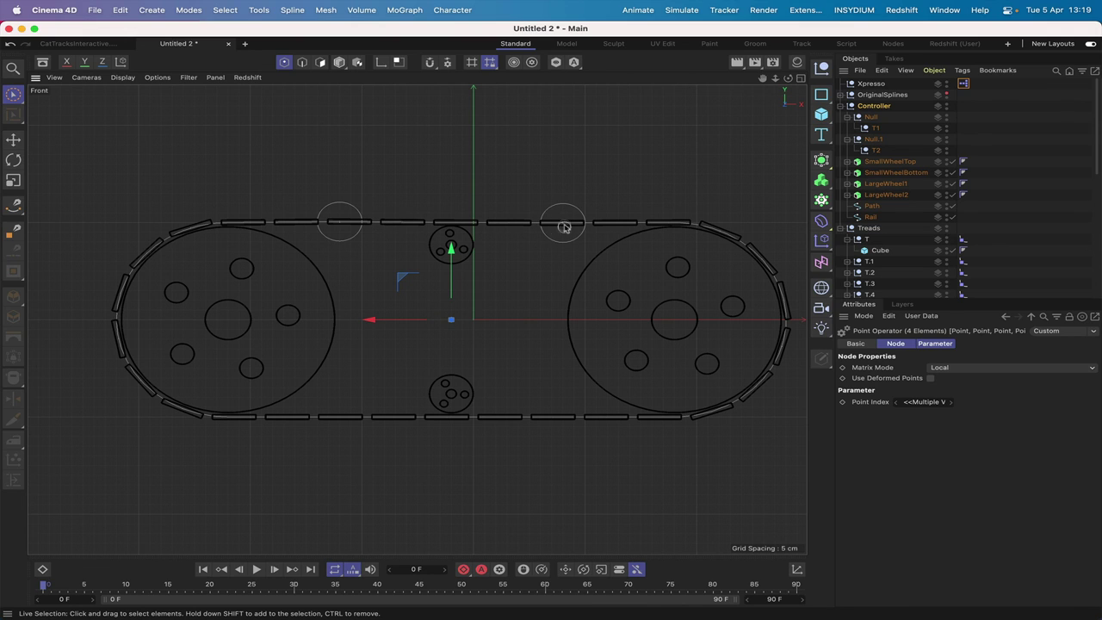
Step: Lower Null and Null.1 together to about 46.5 cm in Y so the upper tread sags beside the small wheel
left_click(872, 118)
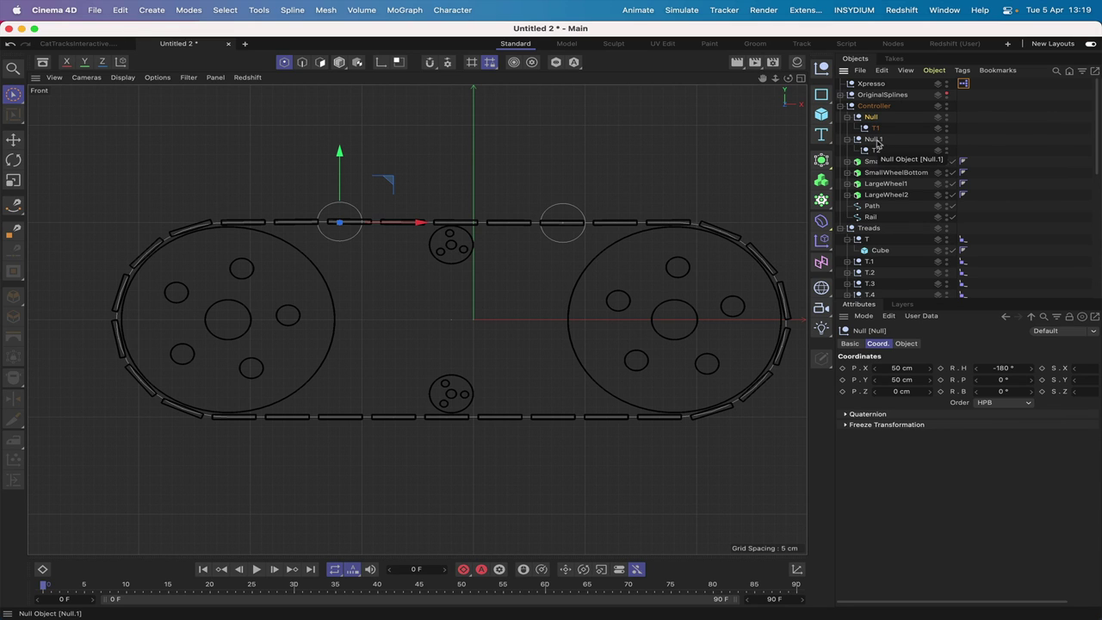
left_click(874, 140, "super")
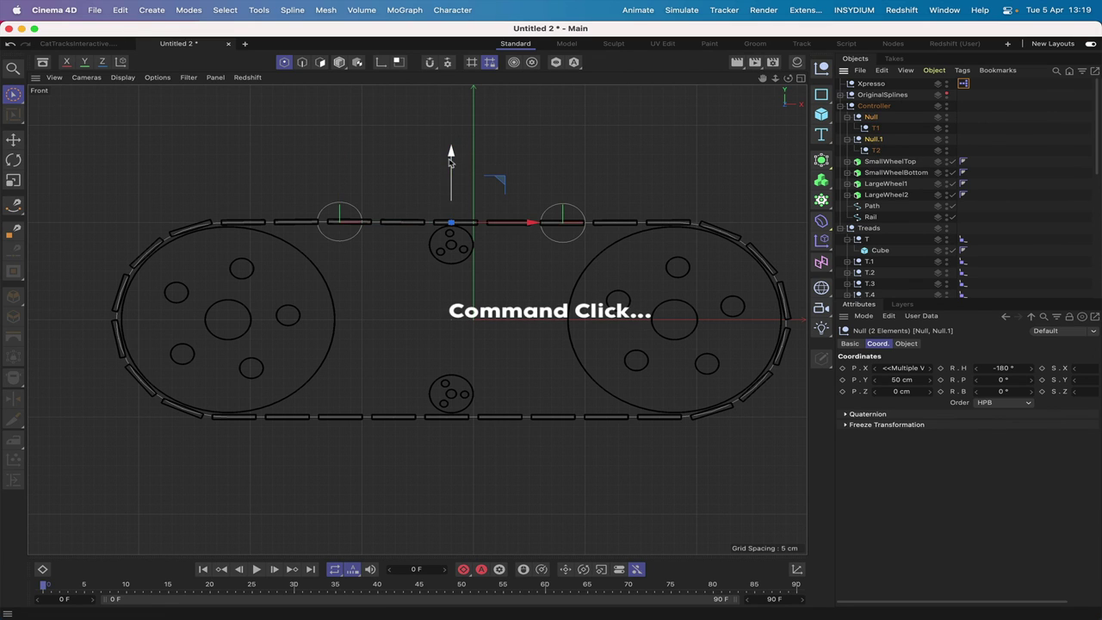
left_click_drag(450, 159, 450, 166)
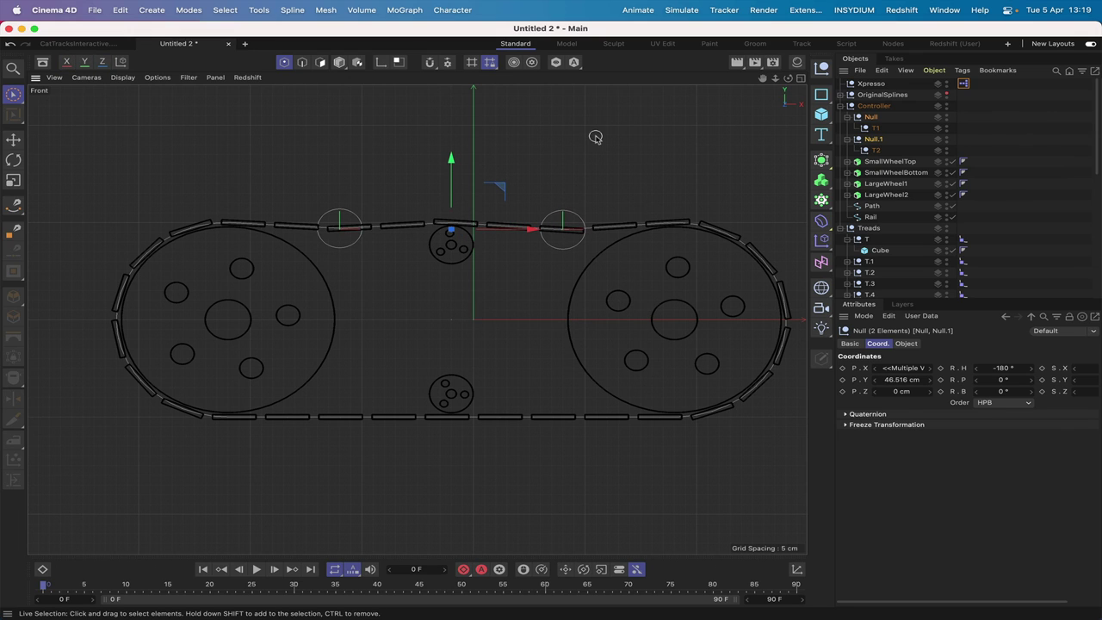
Step: Test the sagging tread by moving the Controller in X to about -94 cm in Front view, and to about 71 cm and back near the origin in Perspective
left_click(874, 105)
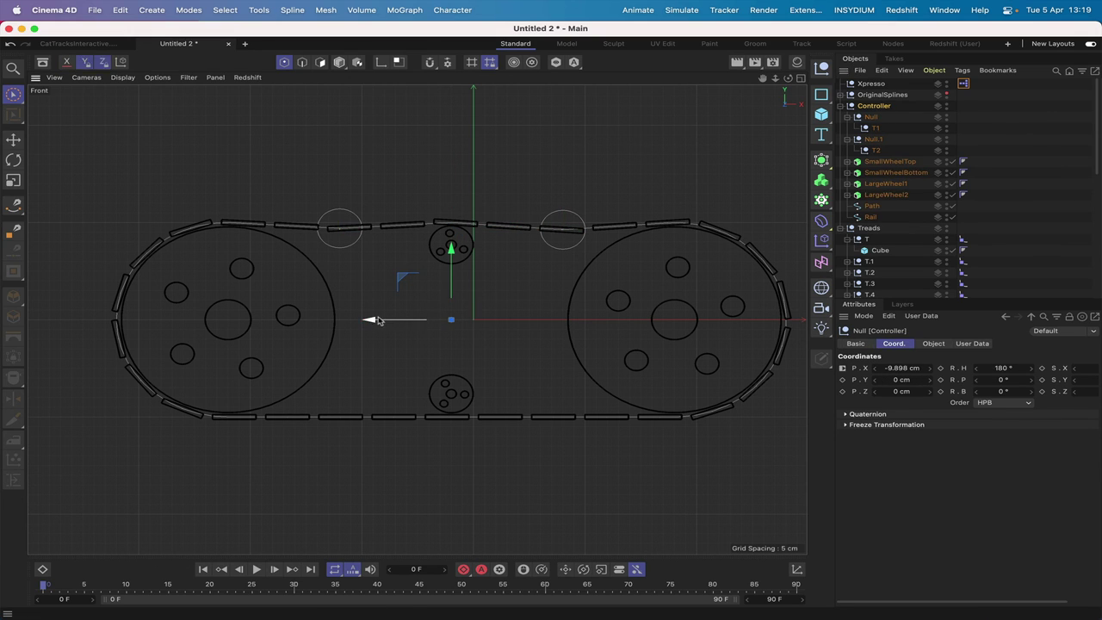
left_click_drag(378, 321, 192, 357)
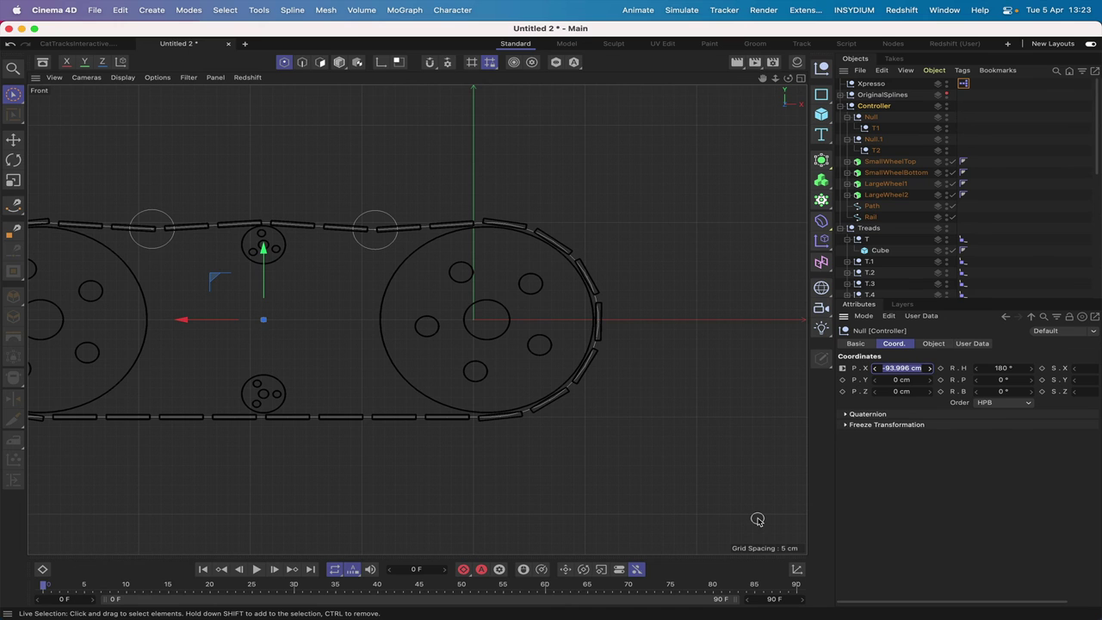
key("F1")
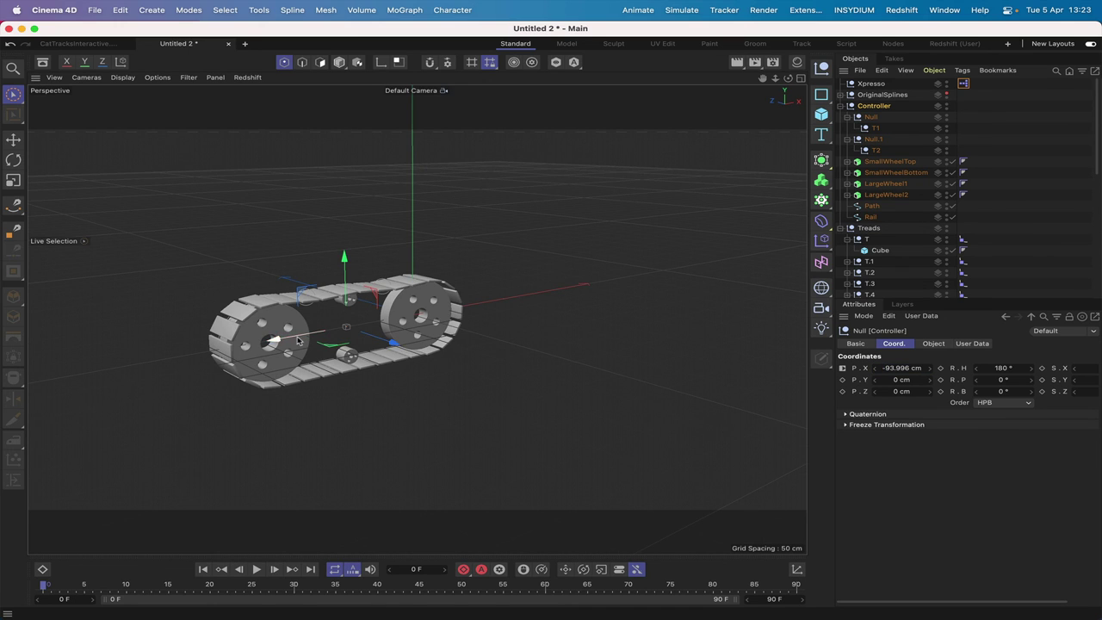
left_click_drag(272, 340, 343, 329)
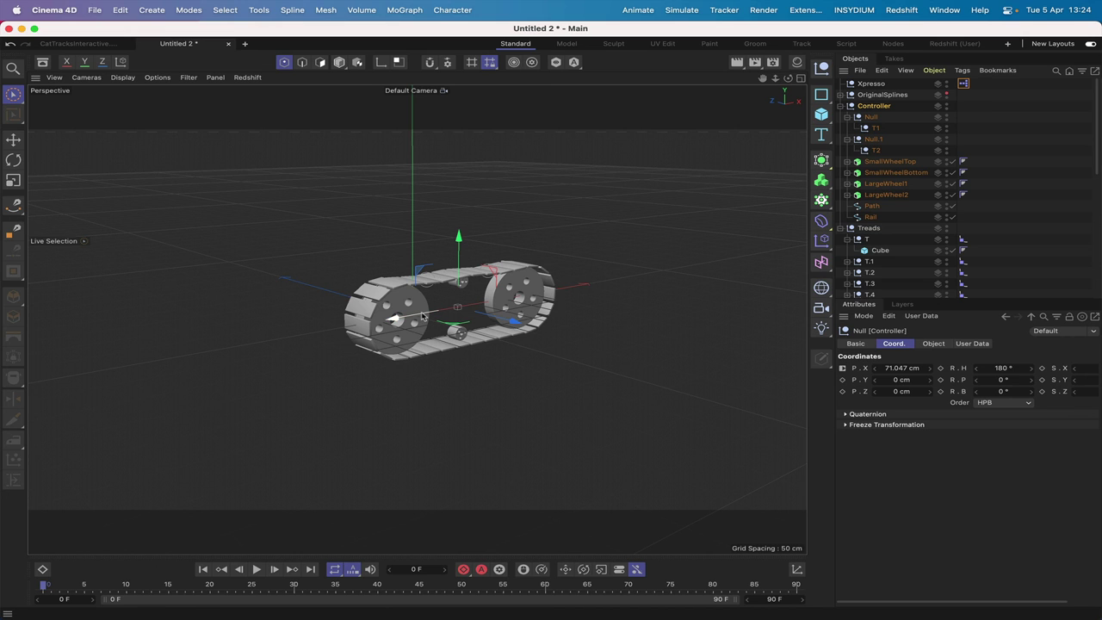
left_click_drag(422, 318, 366, 362)
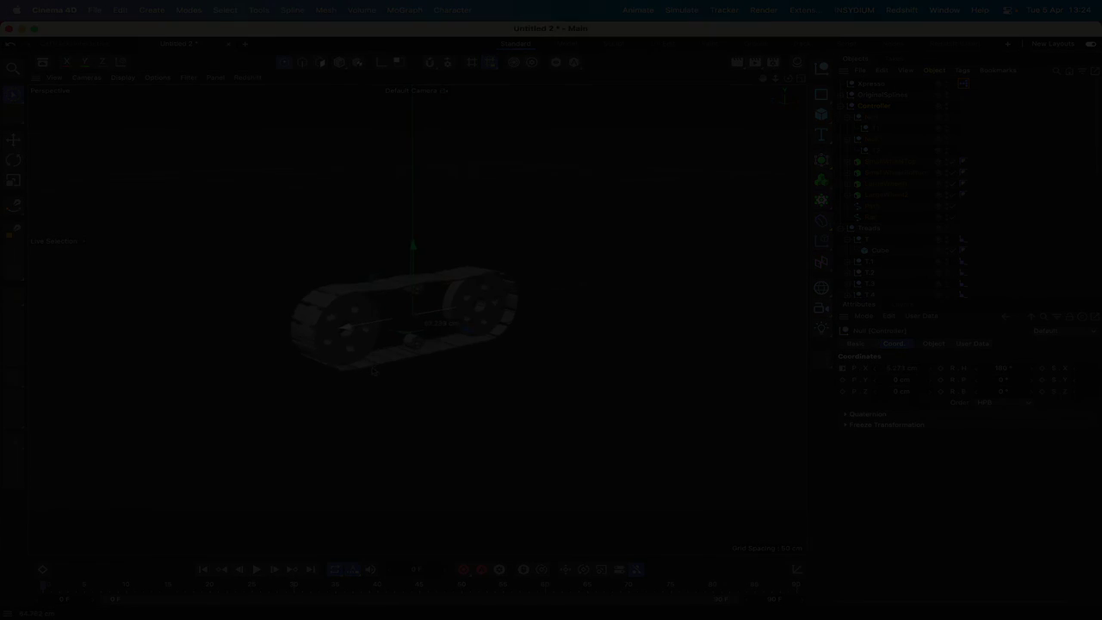